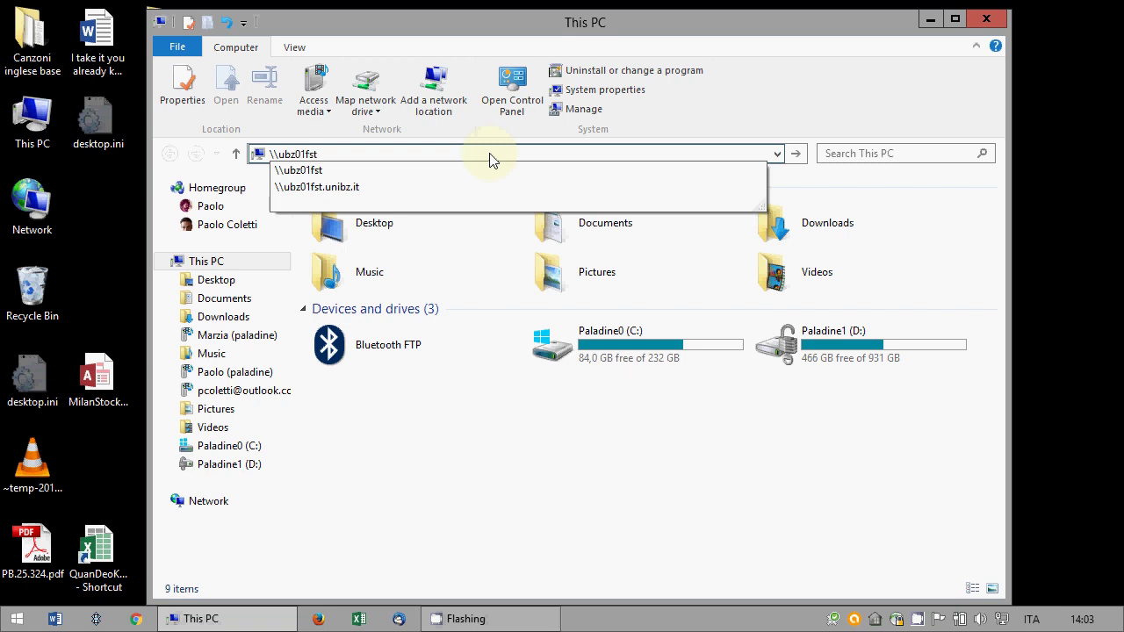
- Open the network server \\ubz01fst.unibz.it
key(Down)
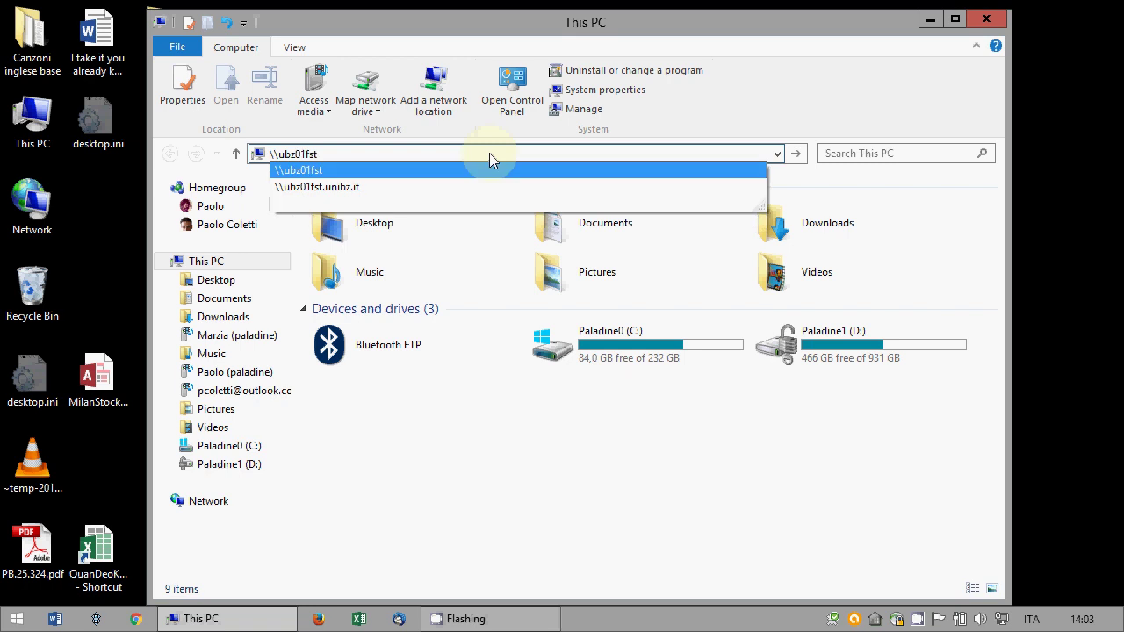
key(Down)
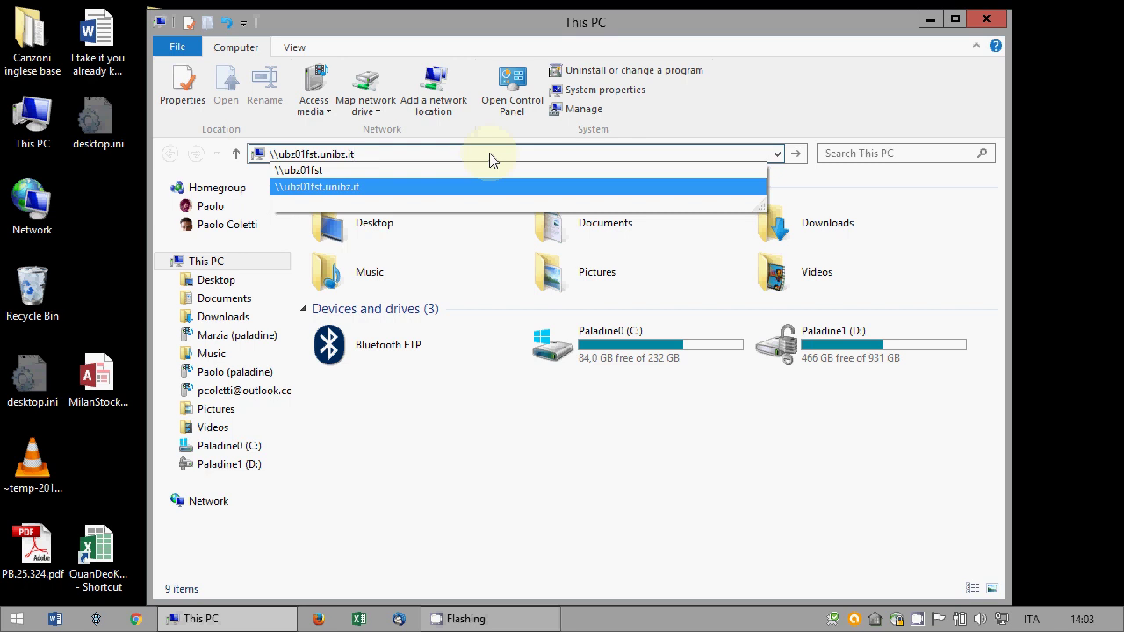
key(Return)
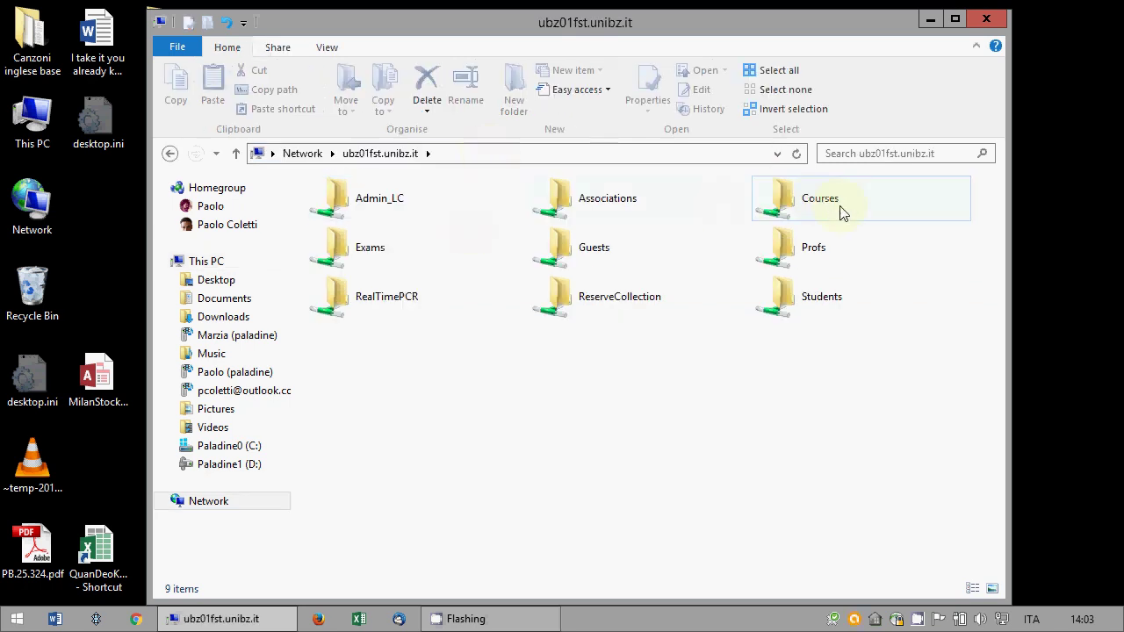
- View the Courses share, return to the server's list of shares and try to open the Exams share
double_click(811, 212)
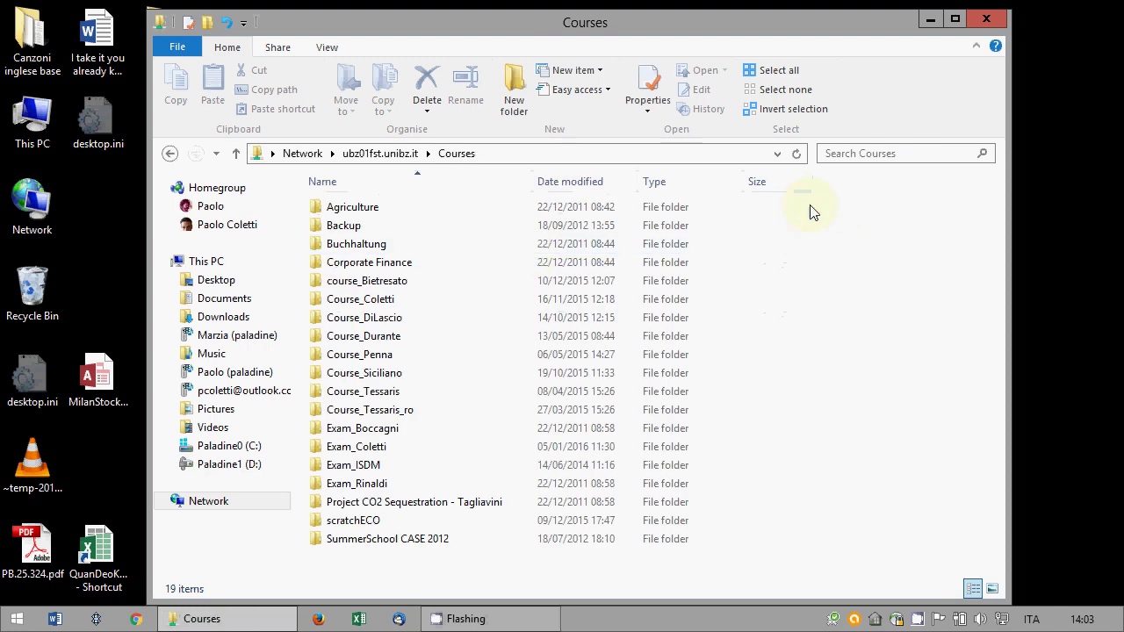
click(379, 154)
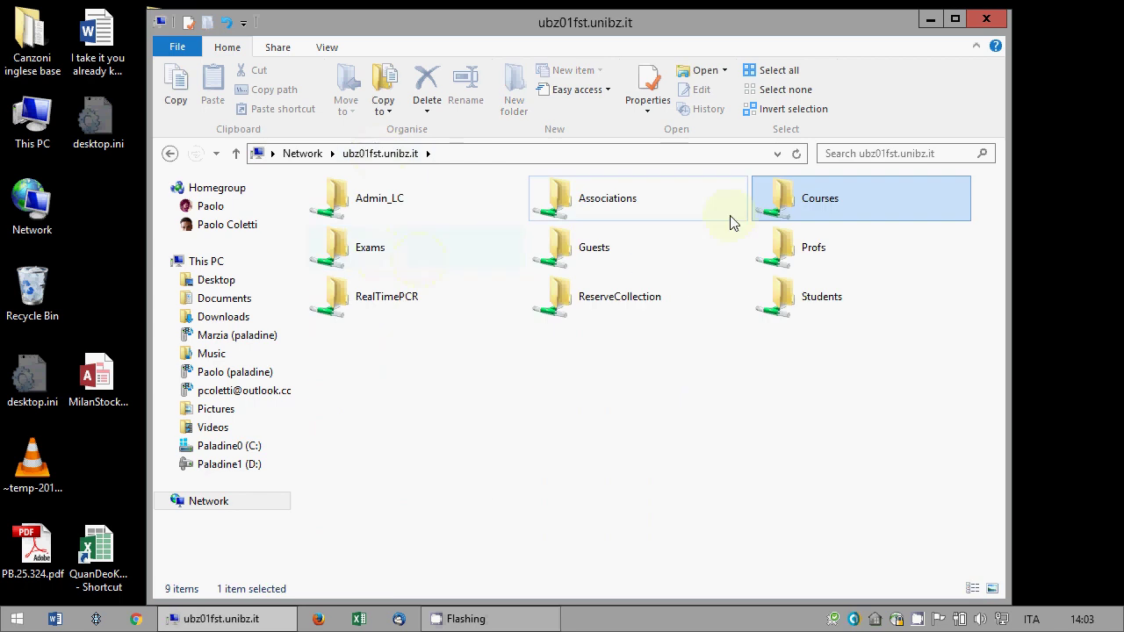
click(351, 268)
double_click(386, 252)
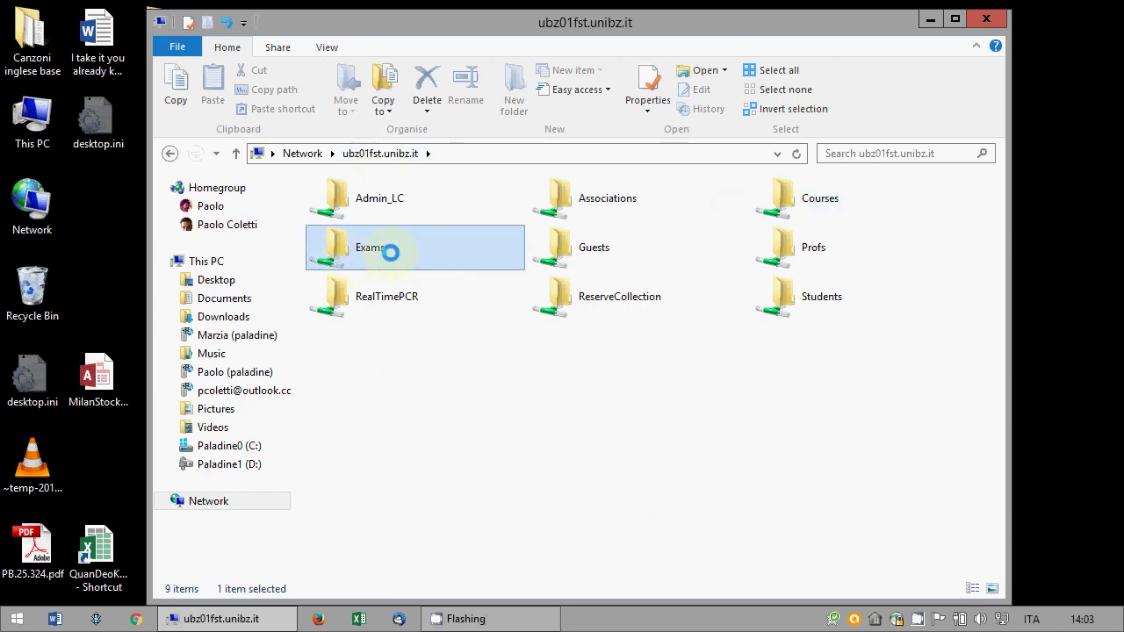
click(743, 338)
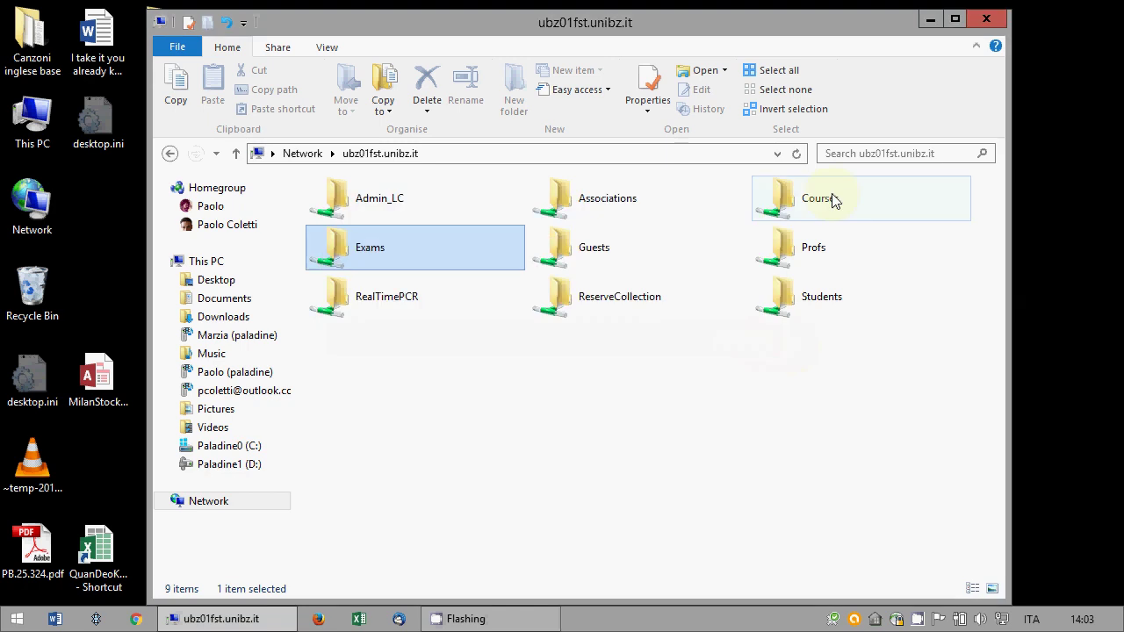
- In the Courses share, open the lecturer's exam folder and, inside it, the personal folder modified 05/01/2016 14:00
double_click(813, 202)
double_click(351, 446)
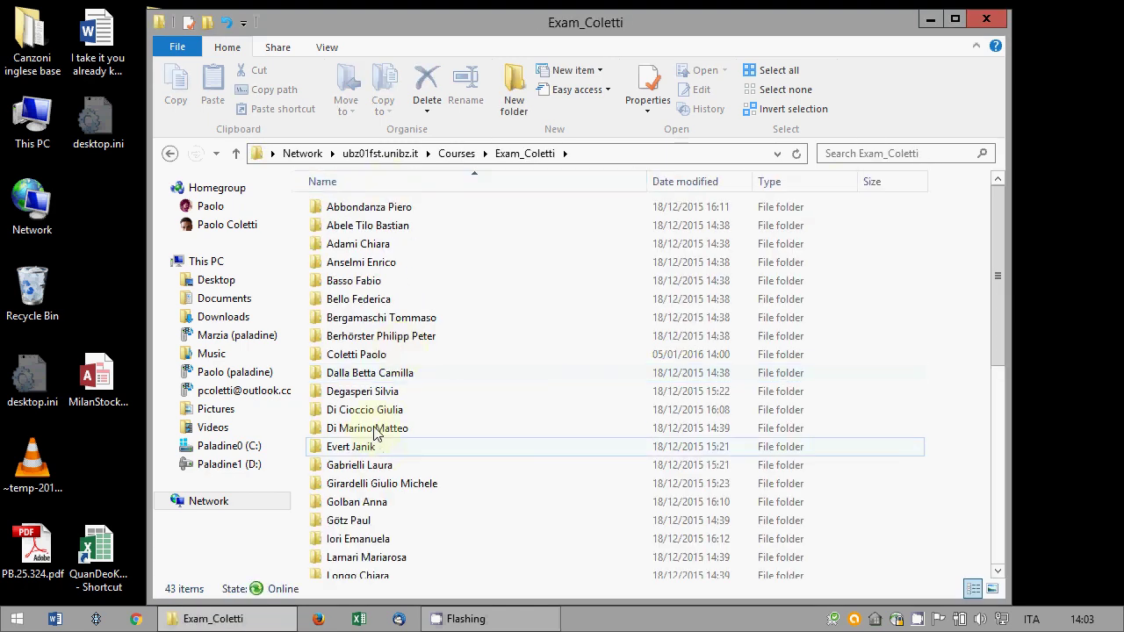
double_click(365, 361)
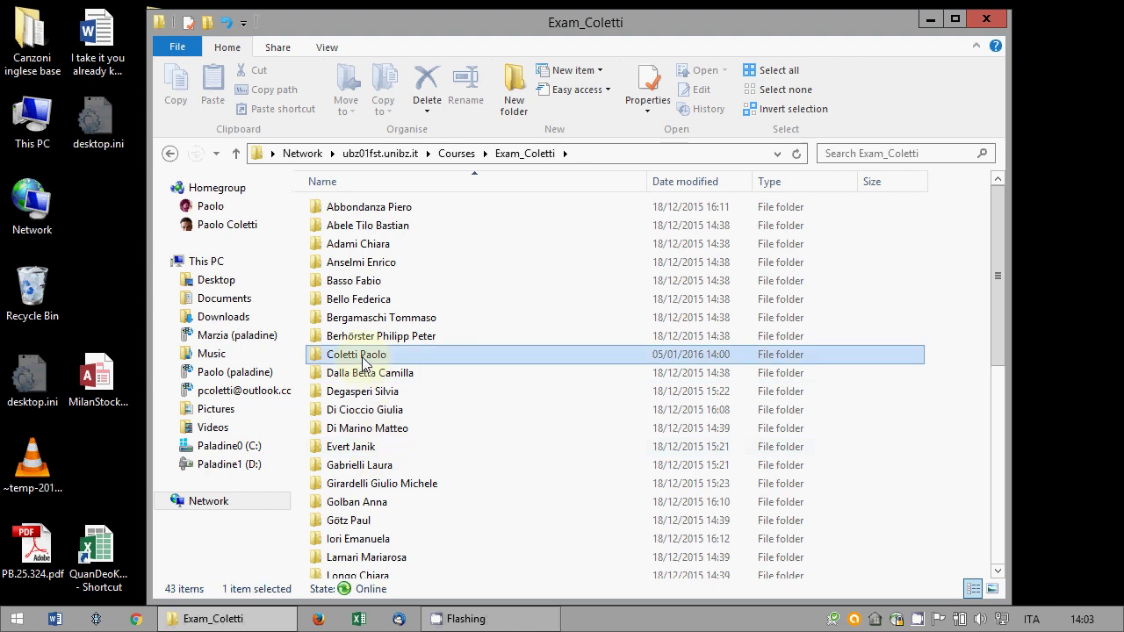
- Move the network folder window aside to uncover the desktop and open the exam folder there
drag(442, 39, 696, 67)
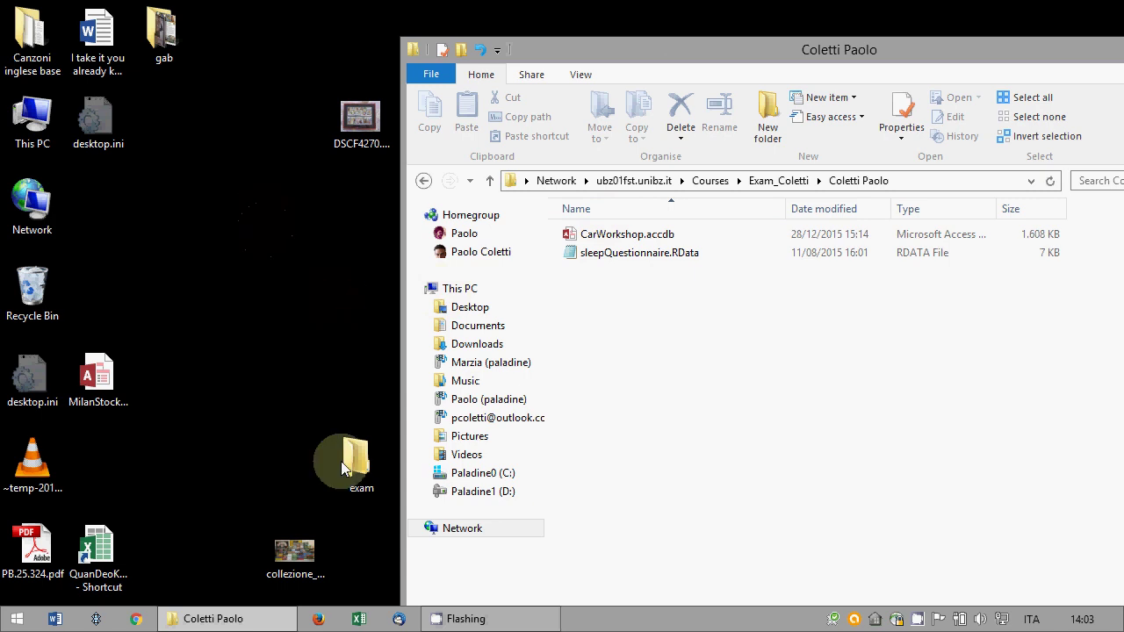
drag(341, 474, 290, 396)
double_click(290, 395)
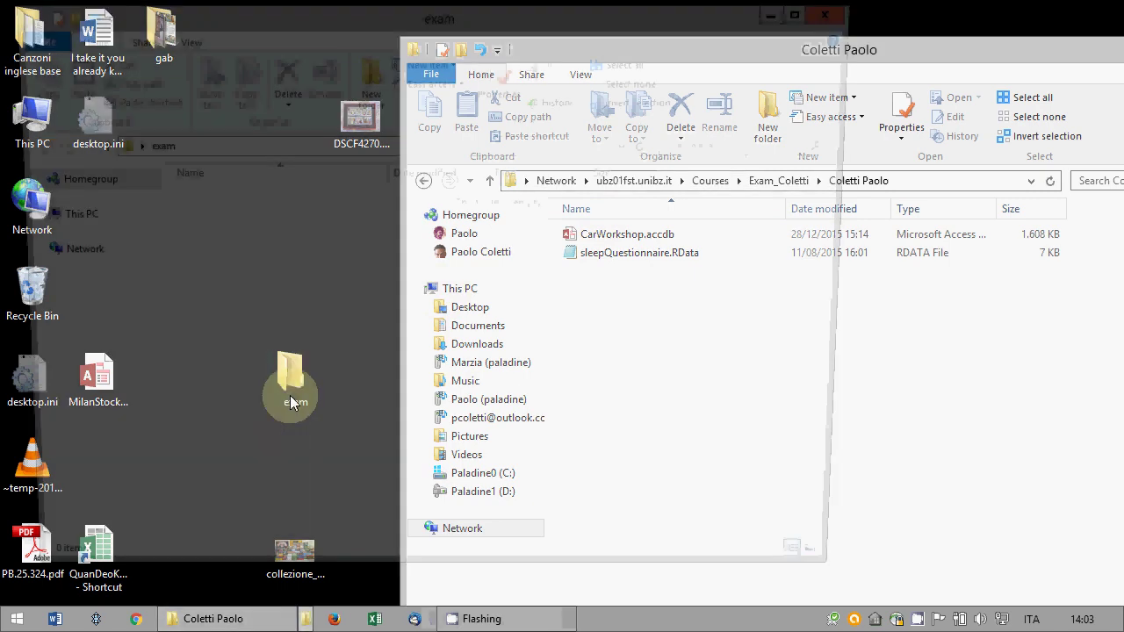
- Copy CarWorkshop.accdb and sleepQuestionnaire.RData from the network folder into the desktop's exam folder, accepting the security warning
click(914, 92)
drag(790, 334, 275, 273)
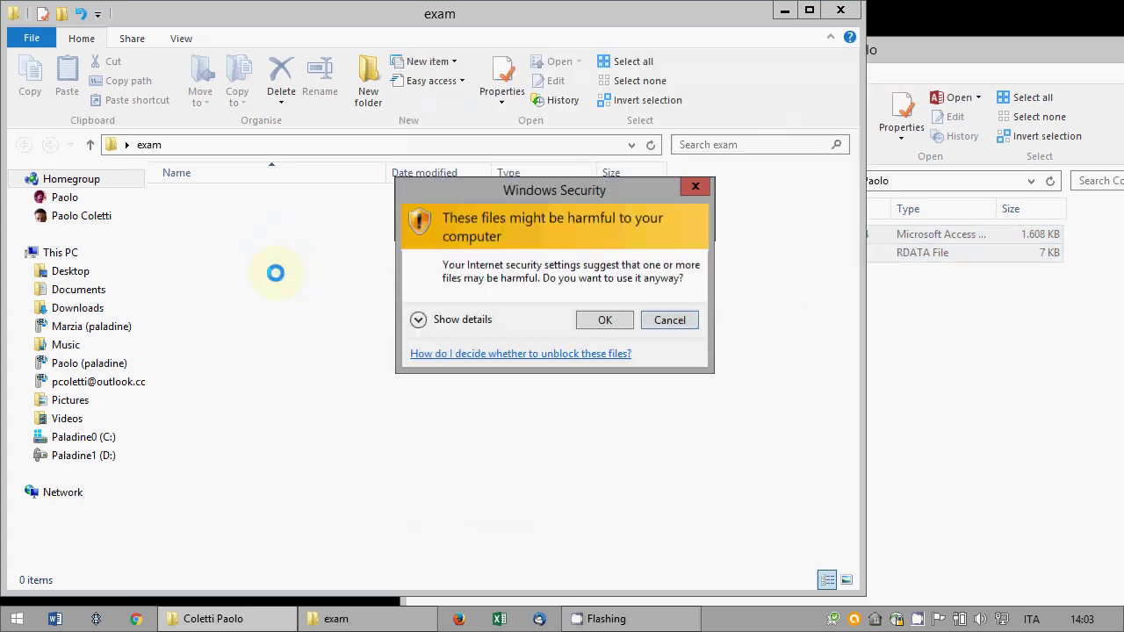
click(596, 322)
click(940, 52)
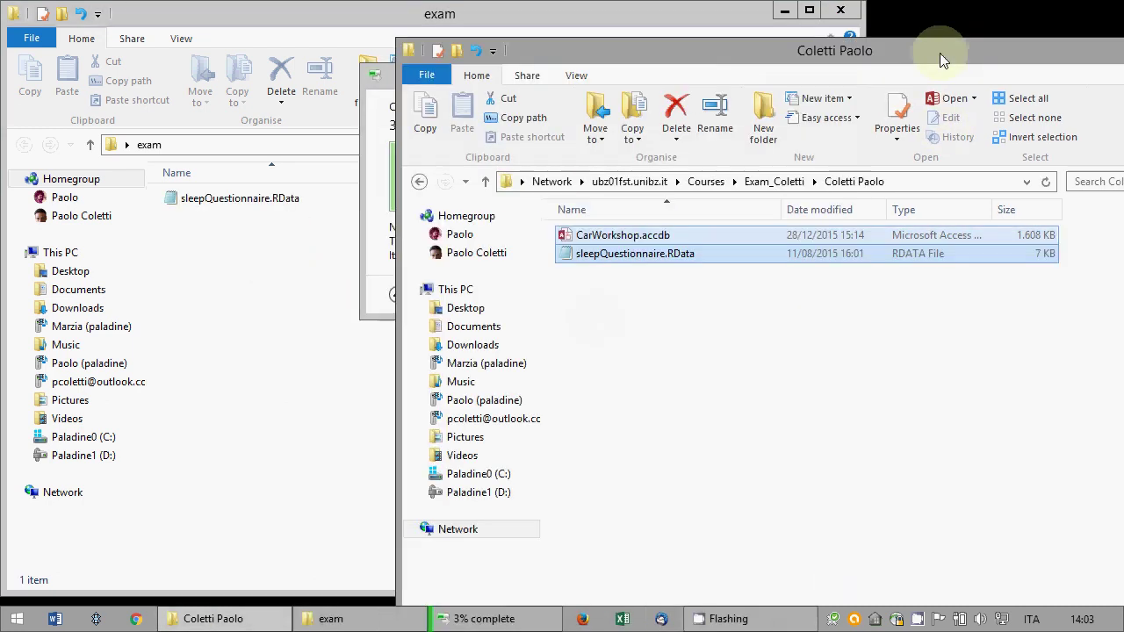
- Put the network folder window out of sight and shrink the exam window towards the middle of the desktop
drag(940, 52, 691, 25)
drag(141, 25, 432, 110)
click(799, 107)
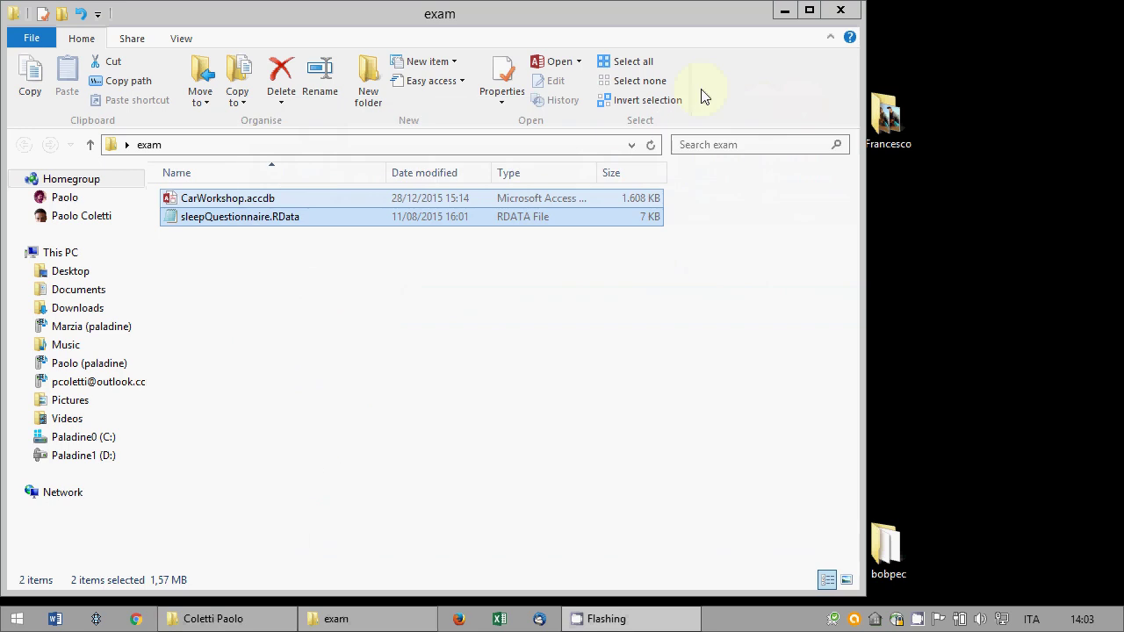
drag(858, 4, 759, 103)
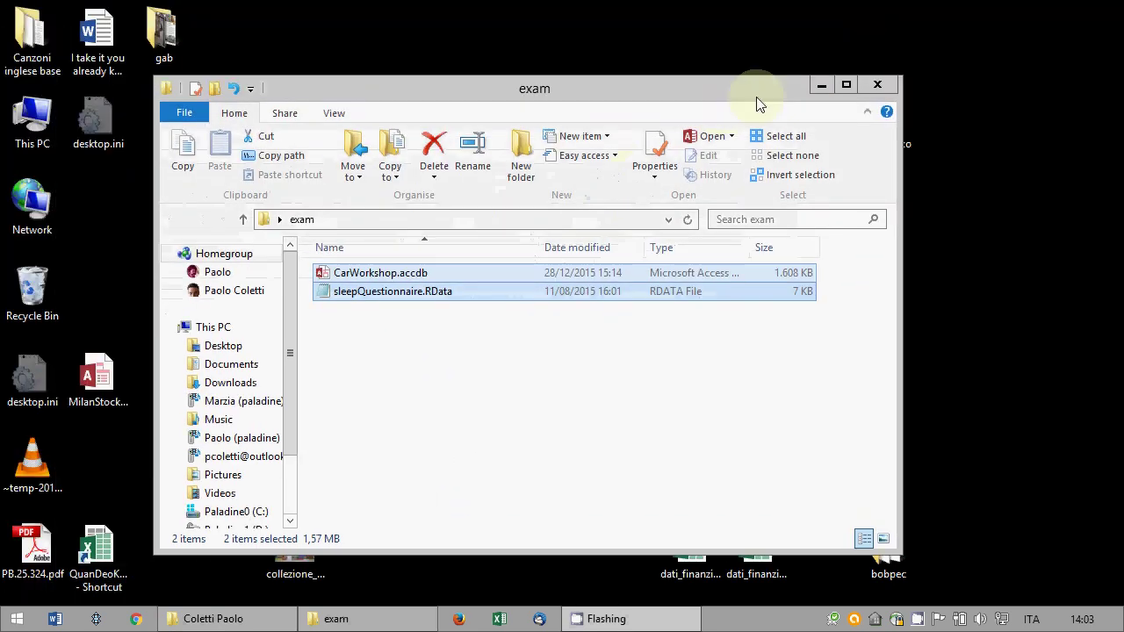
- Open CarWorkshop.accdb from the exam folder in Access and enable its active content
click(430, 348)
double_click(379, 273)
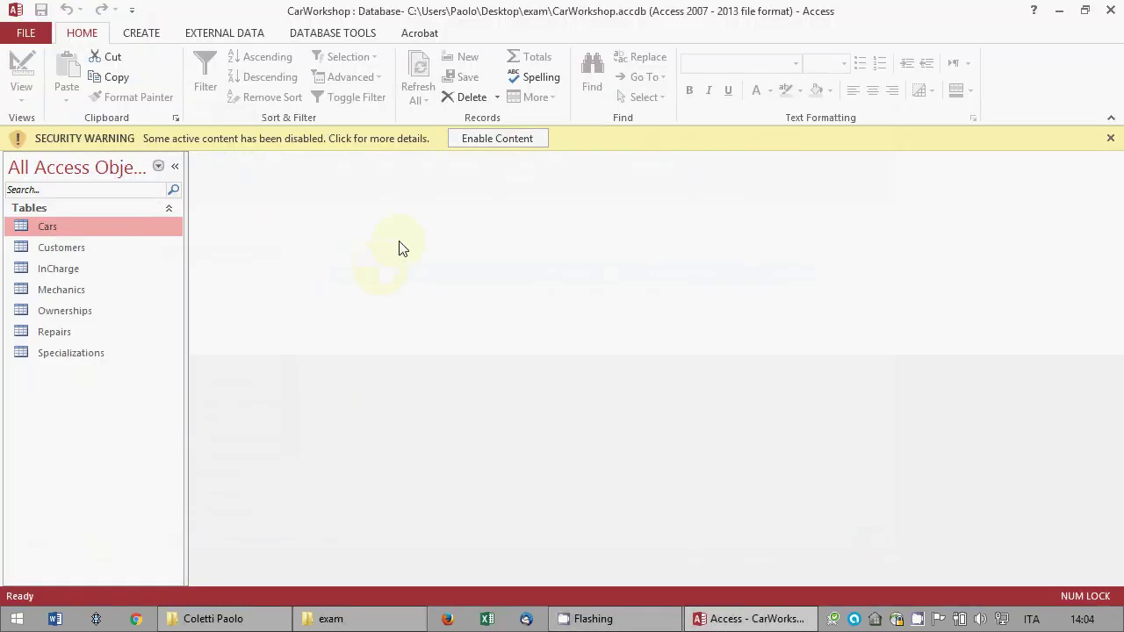
click(492, 138)
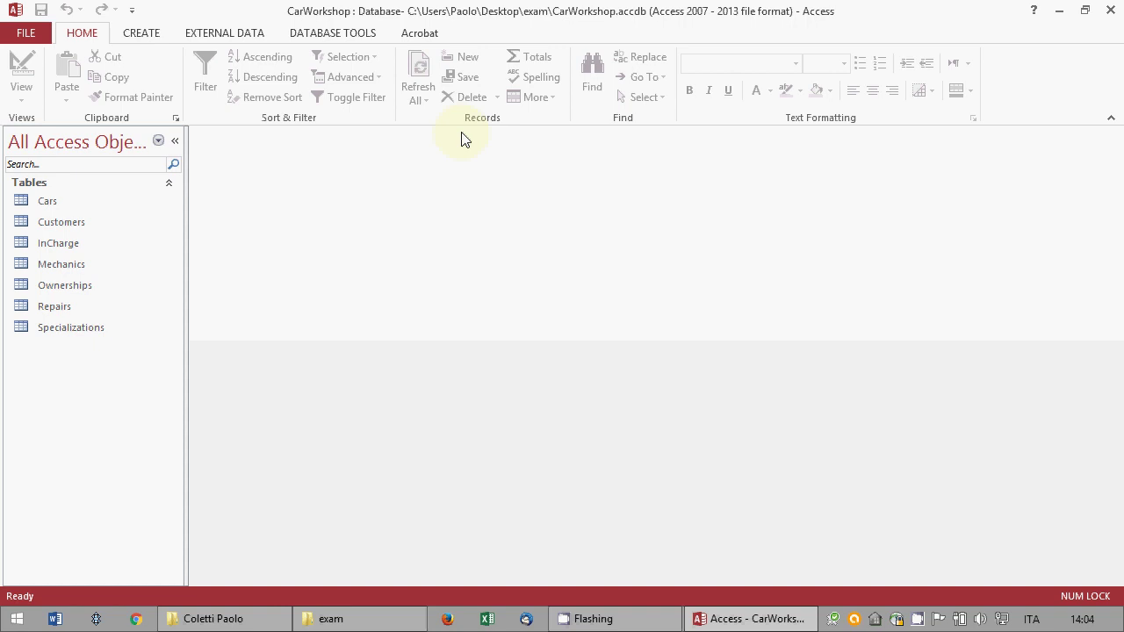
- Create a query in Design View and add the tables Customers, Cars, Repairs and Ownerships to it
click(138, 34)
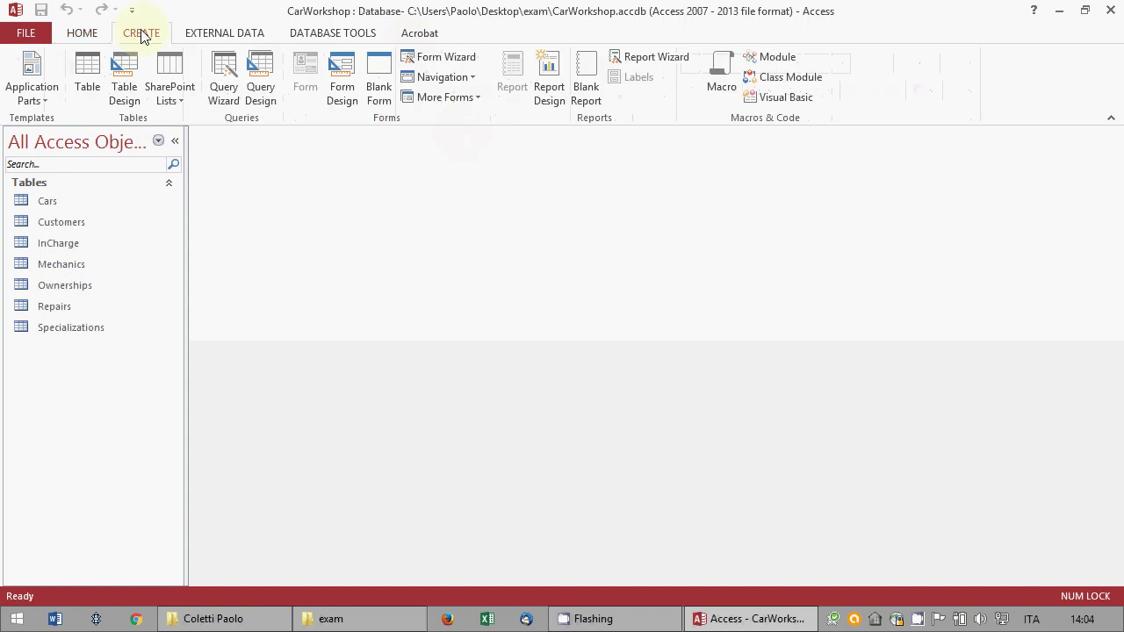
click(255, 83)
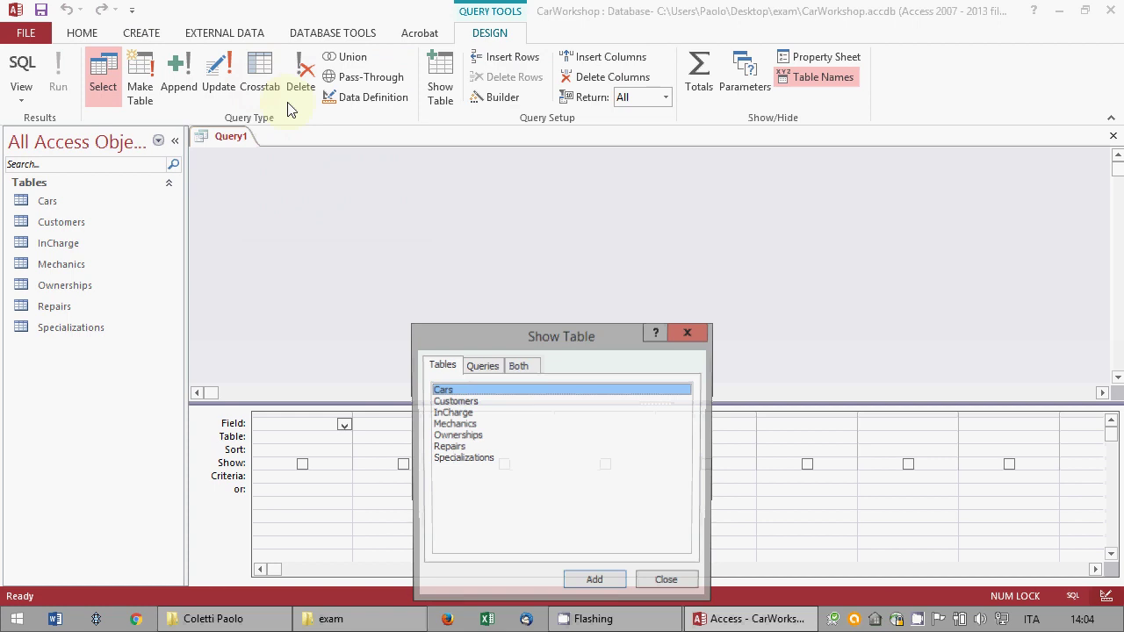
click(467, 404)
click(595, 583)
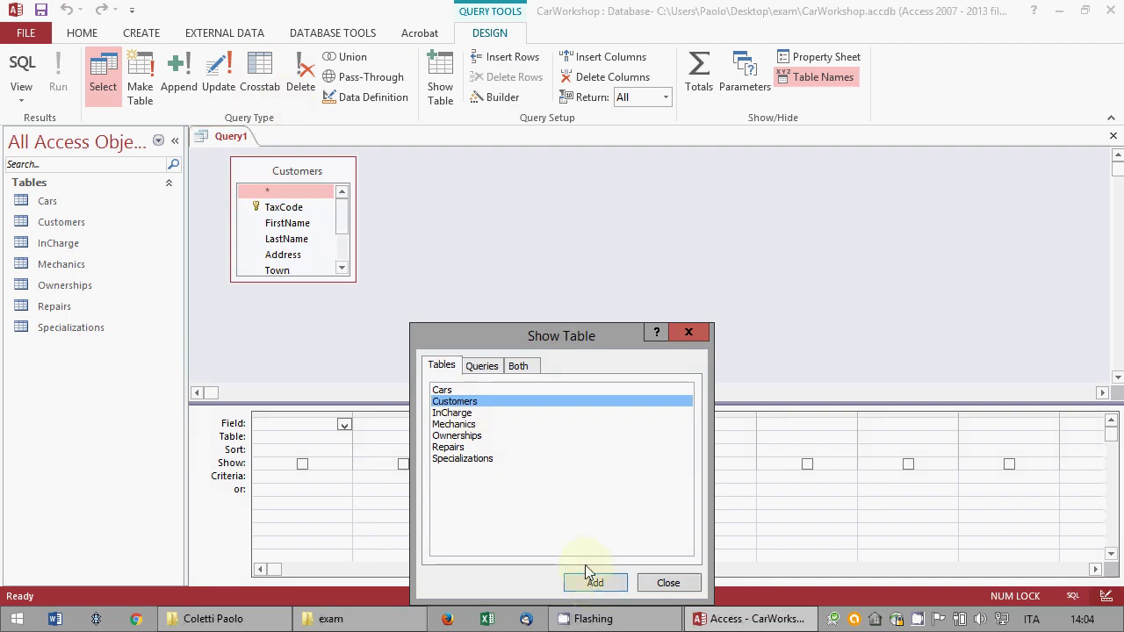
key(Up)
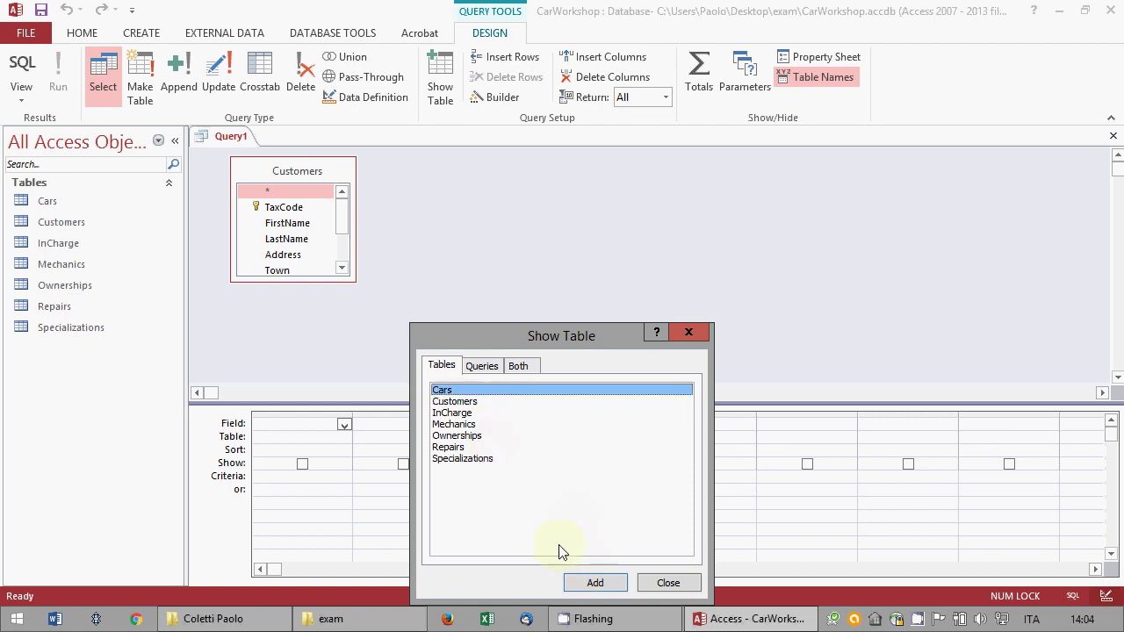
click(595, 583)
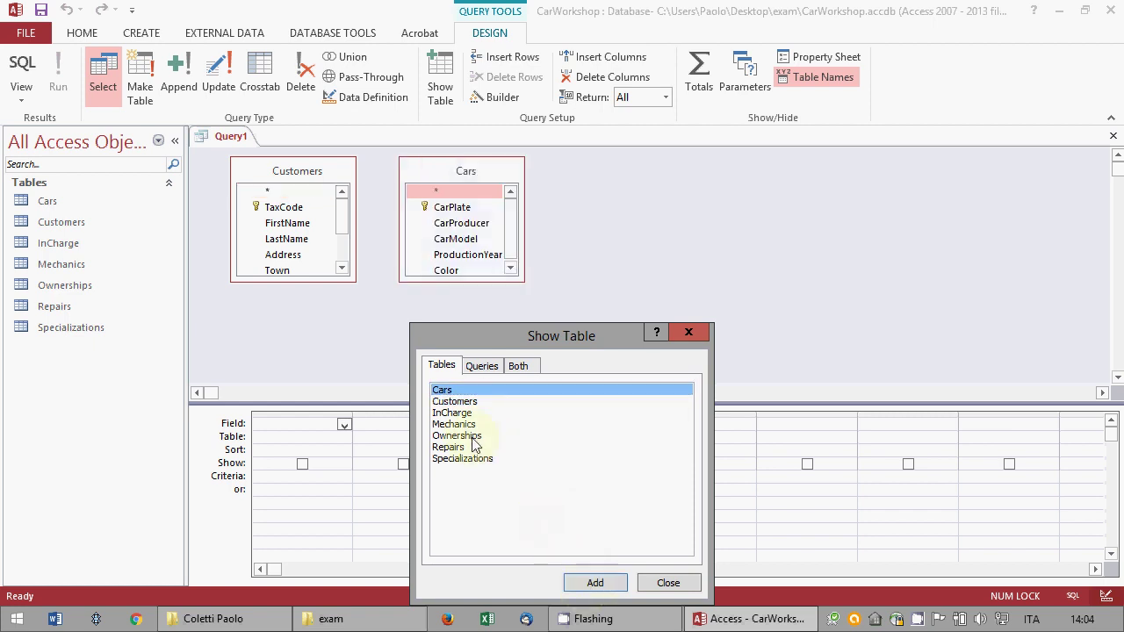
click(466, 447)
click(595, 583)
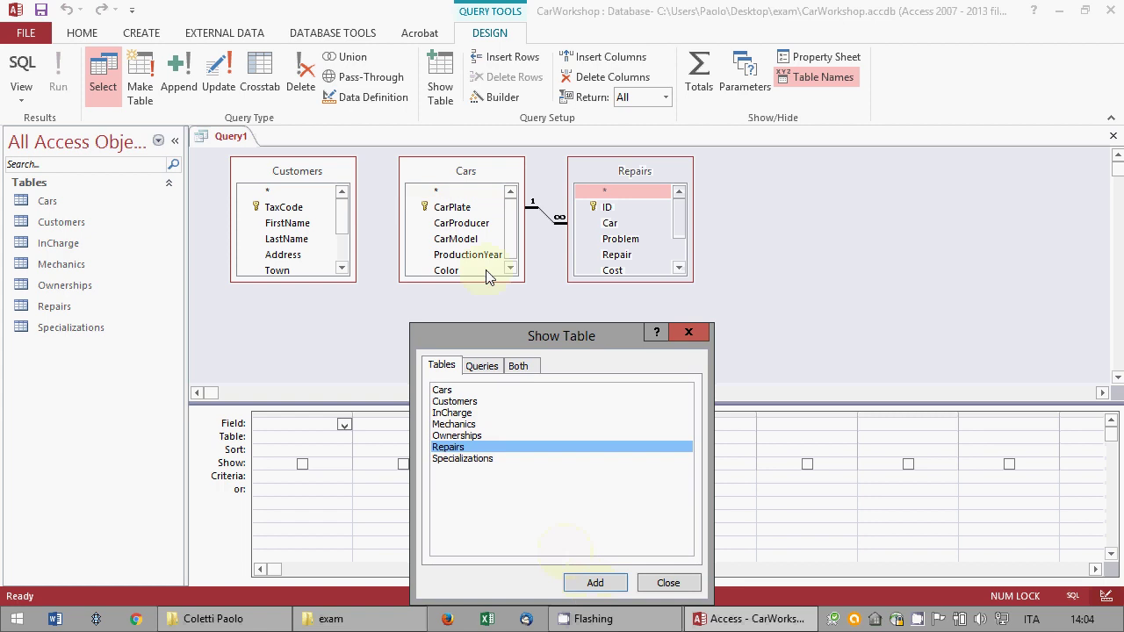
click(461, 436)
click(594, 584)
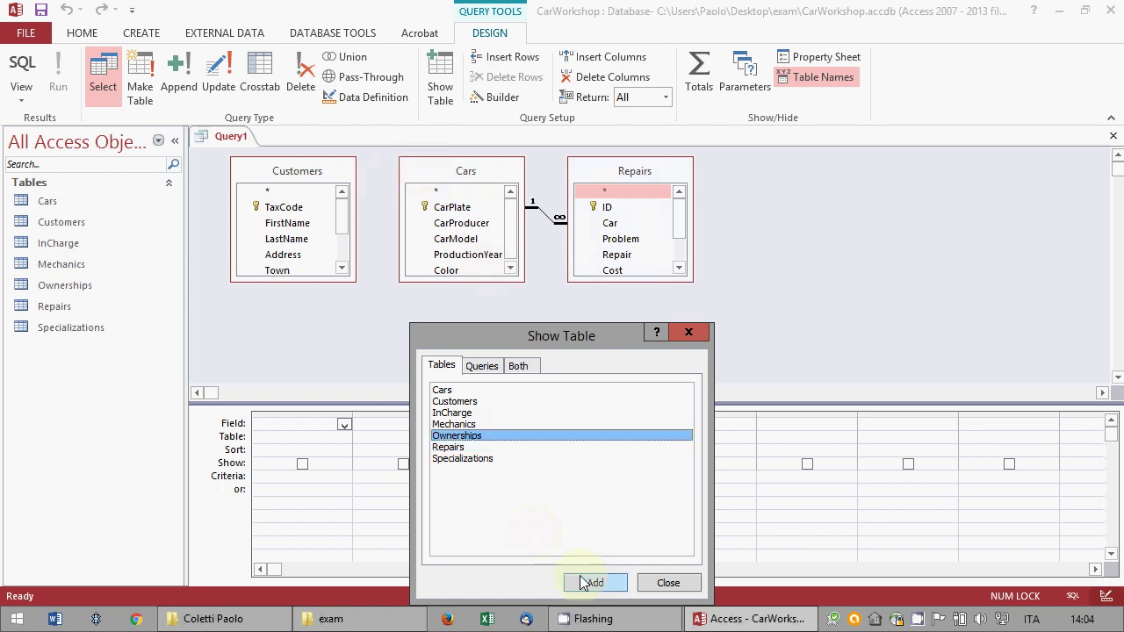
click(668, 583)
- Rearrange the query's tables in the order Customers, Ownerships, Cars, Repairs so that the relationship lines do not cross
drag(412, 187, 935, 187)
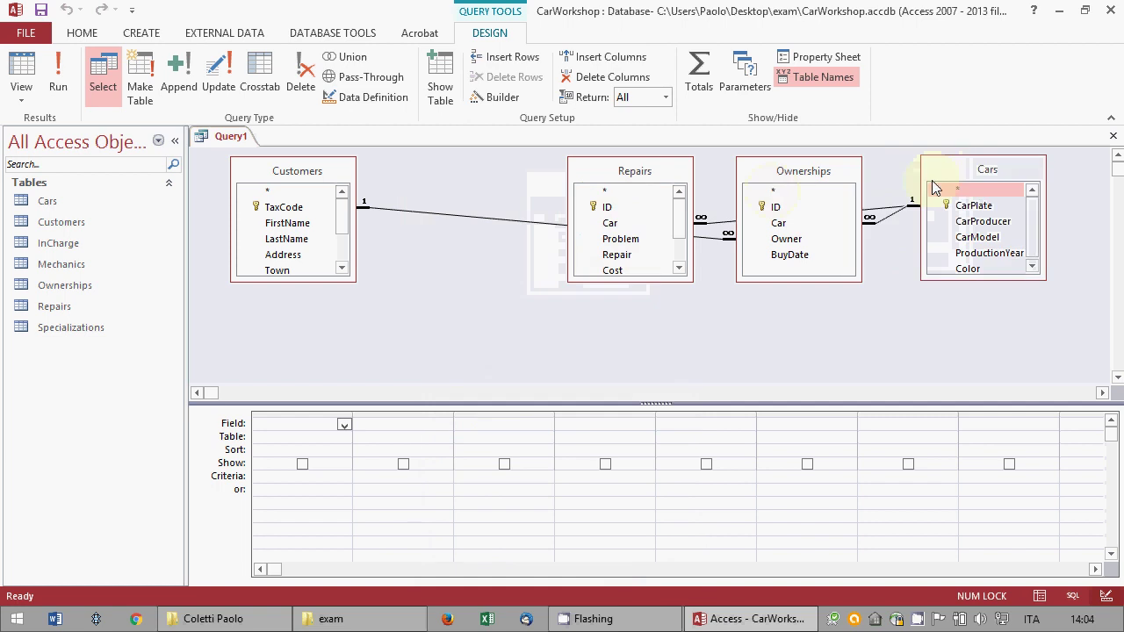
drag(841, 174, 447, 188)
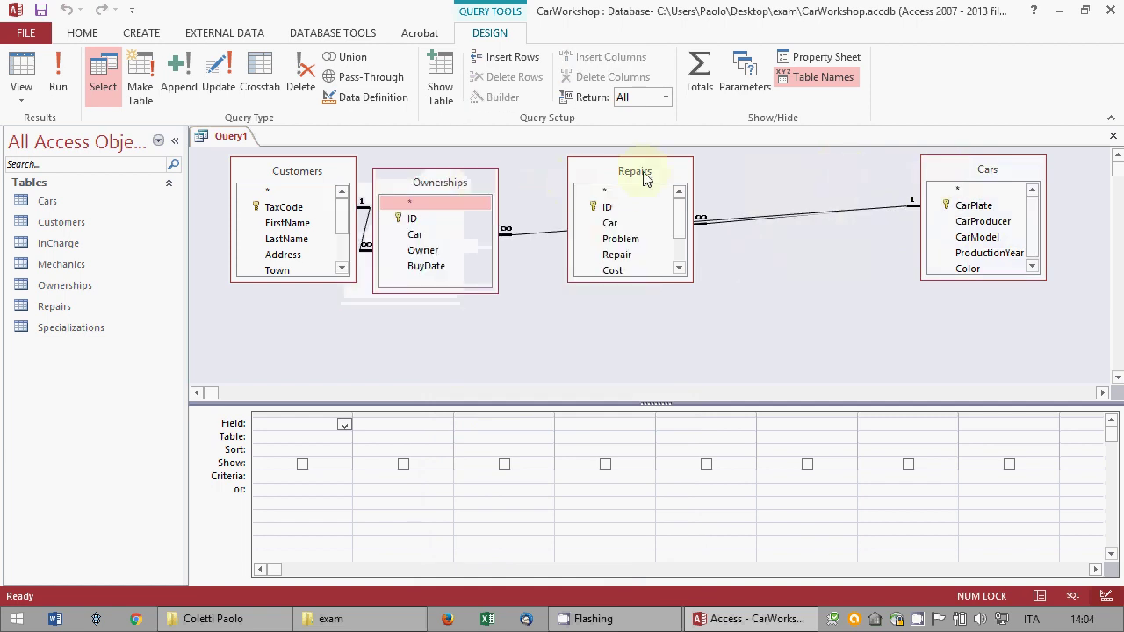
drag(645, 175, 905, 250)
drag(987, 172, 612, 194)
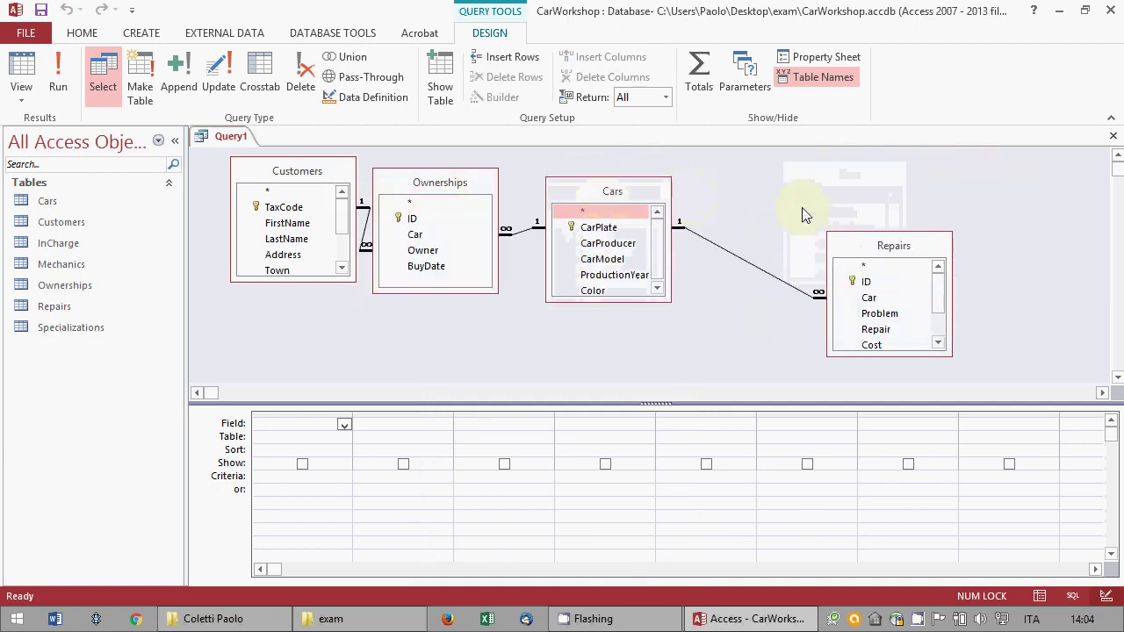
drag(871, 244, 750, 177)
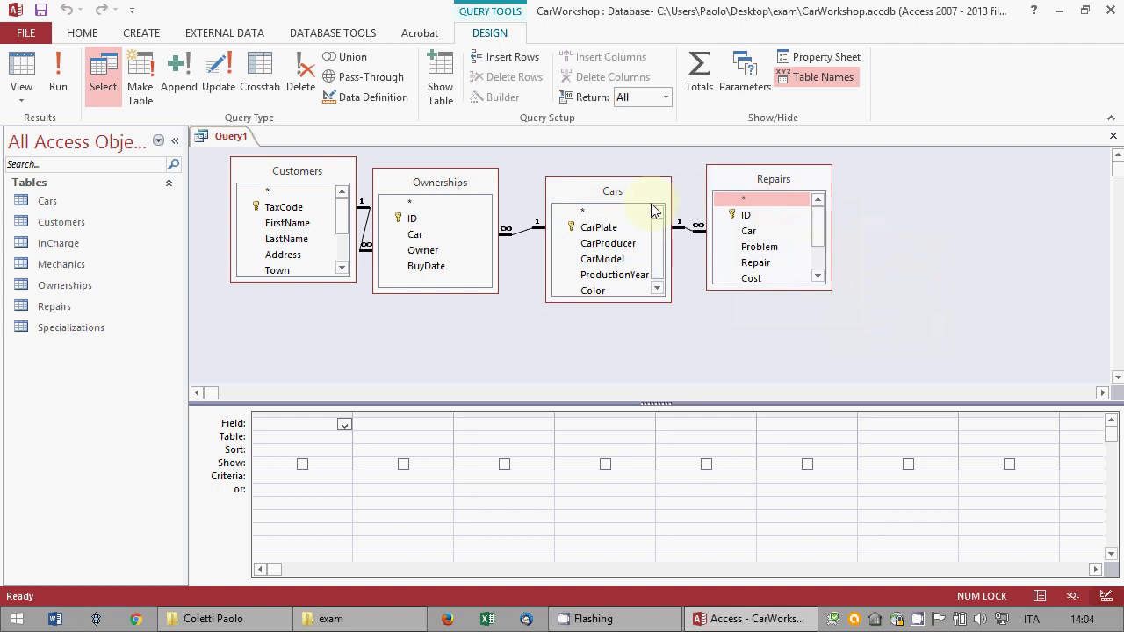
- Add LastName and FirstName from Customers and CarPlate from Cars to the query grid
click(287, 240)
drag(287, 240, 303, 426)
click(339, 218)
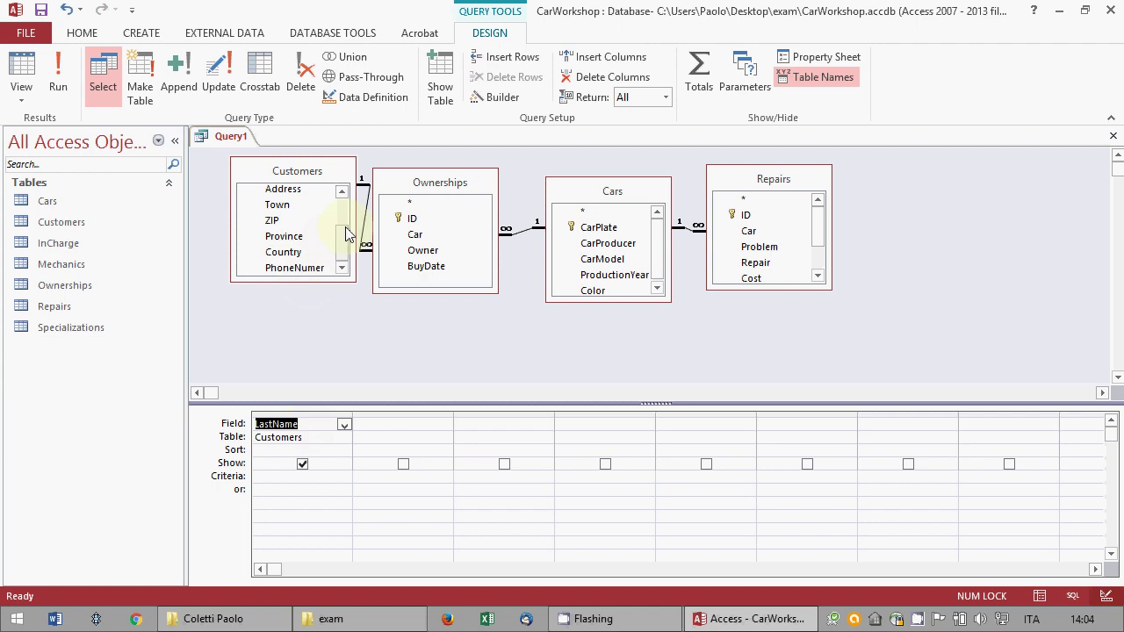
double_click(287, 223)
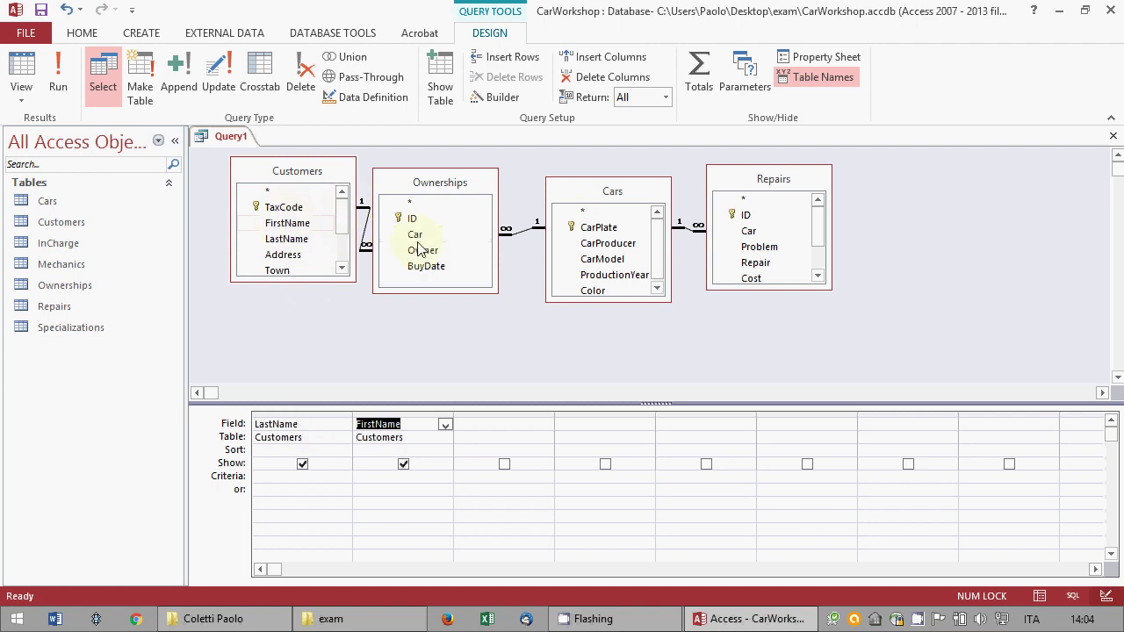
double_click(581, 227)
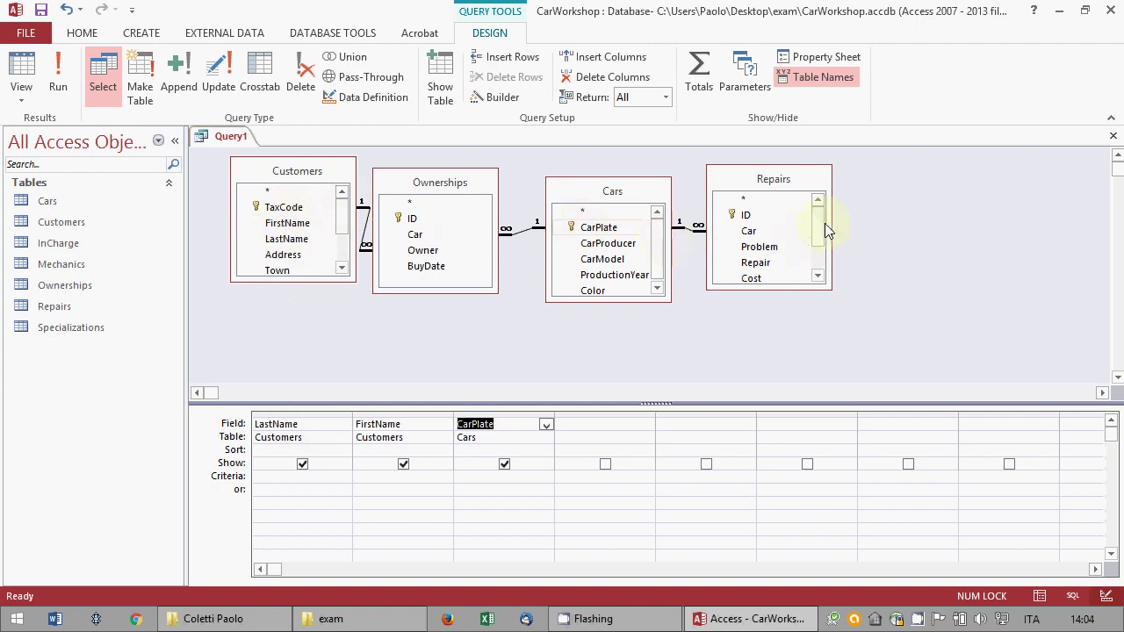
- Add Cost, End and Paid from Repairs to the query grid and set the Paid criterion to No
scroll(821, 241, down, 1)
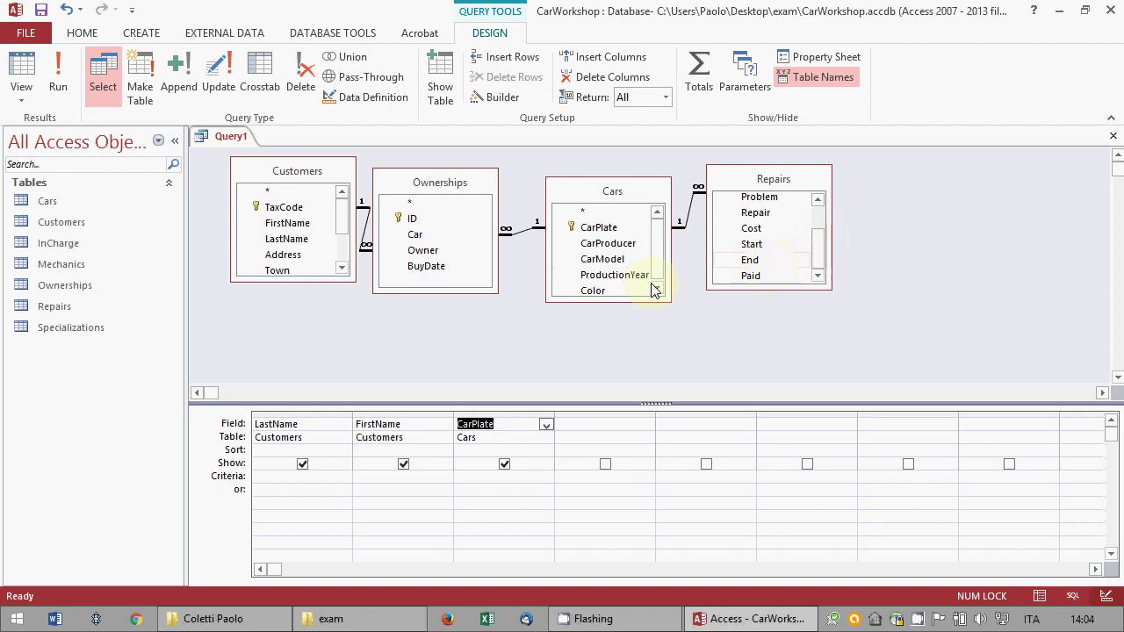
double_click(751, 229)
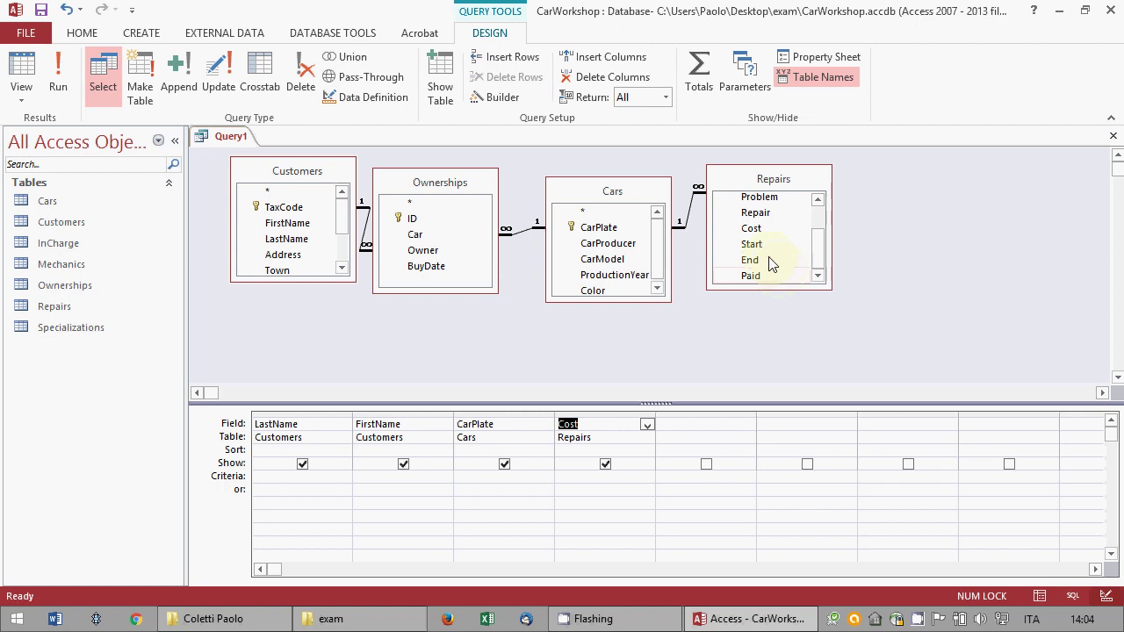
double_click(768, 258)
double_click(777, 278)
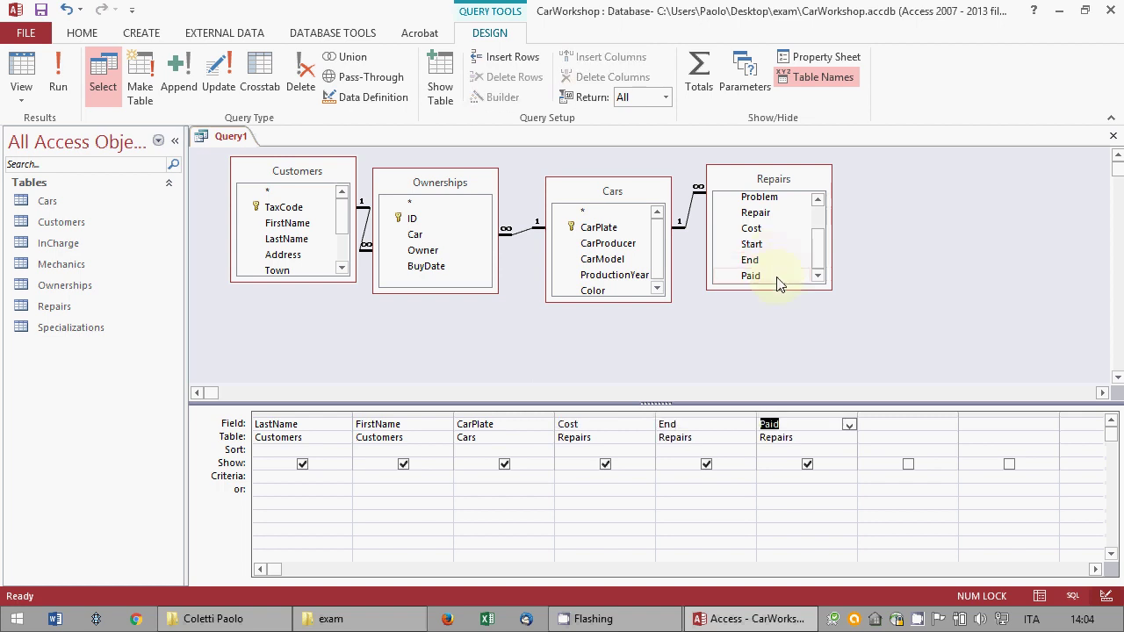
click(794, 475)
text(No)
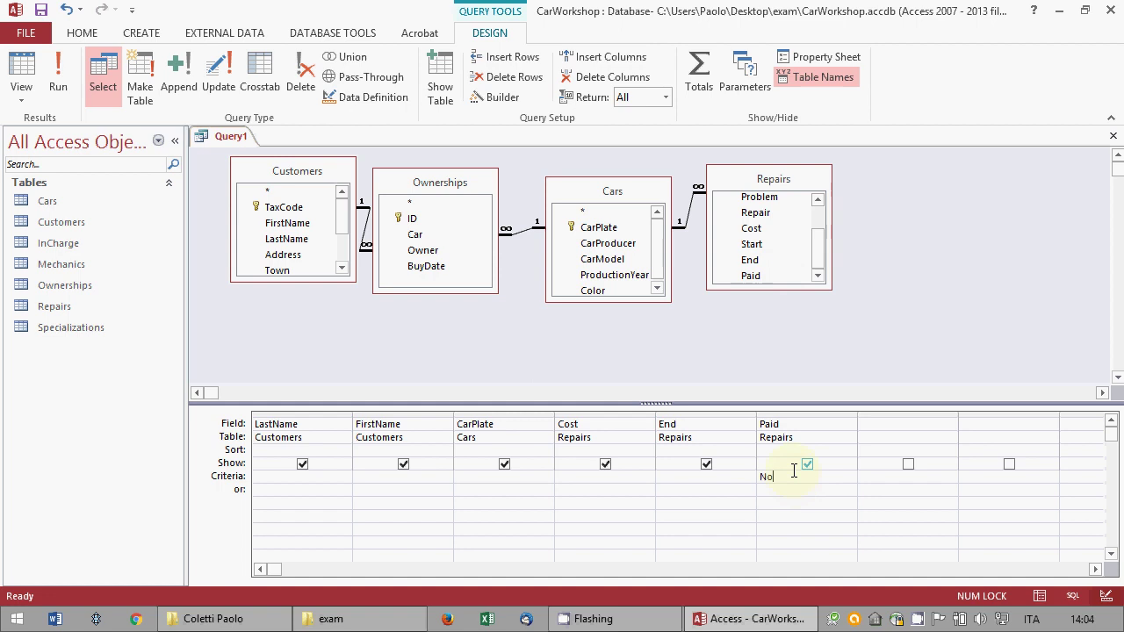
- Hide the Paid and End fields from the query results
click(846, 523)
click(807, 464)
click(706, 463)
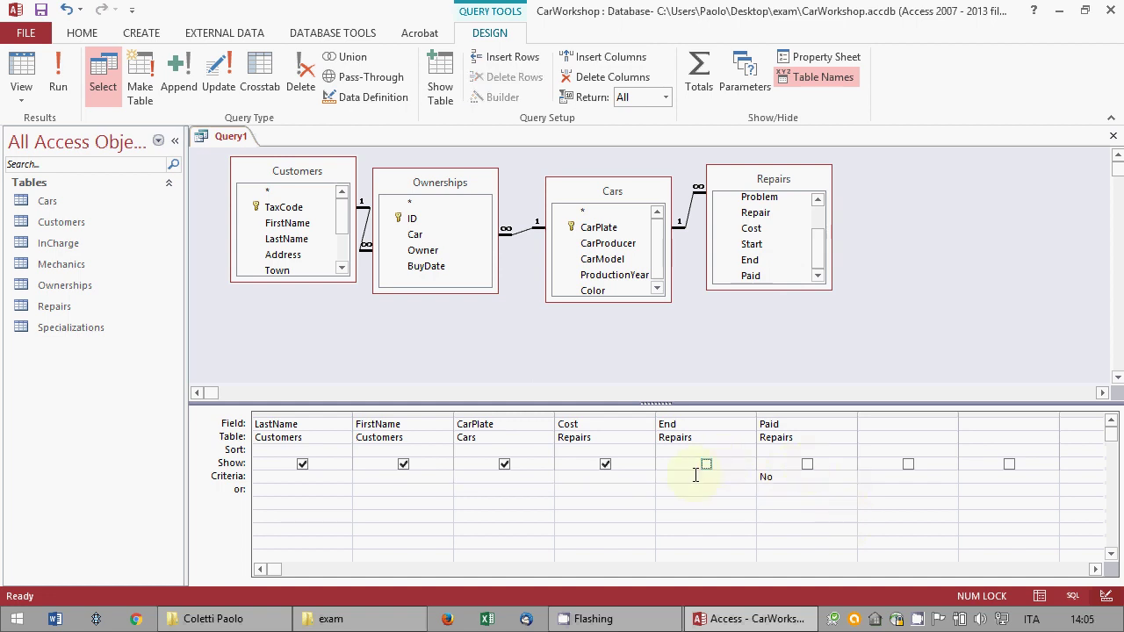
- Set the End criterion to <Date(), run the query to check its records, and return to the design
click(695, 475)
text(< )
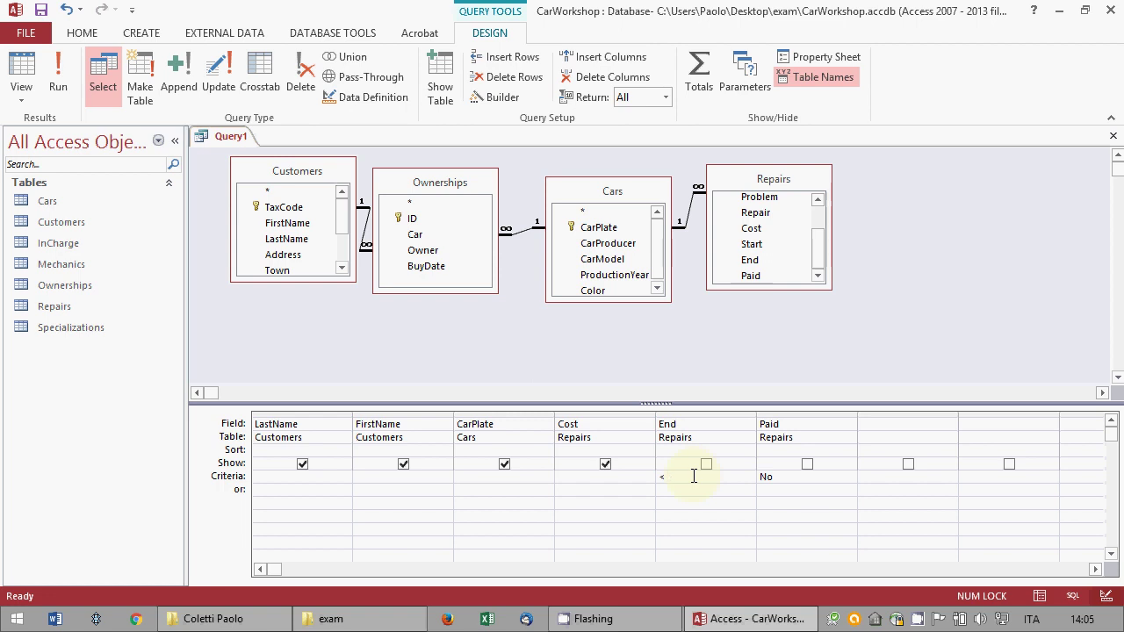
text(Date())
click(685, 491)
click(63, 83)
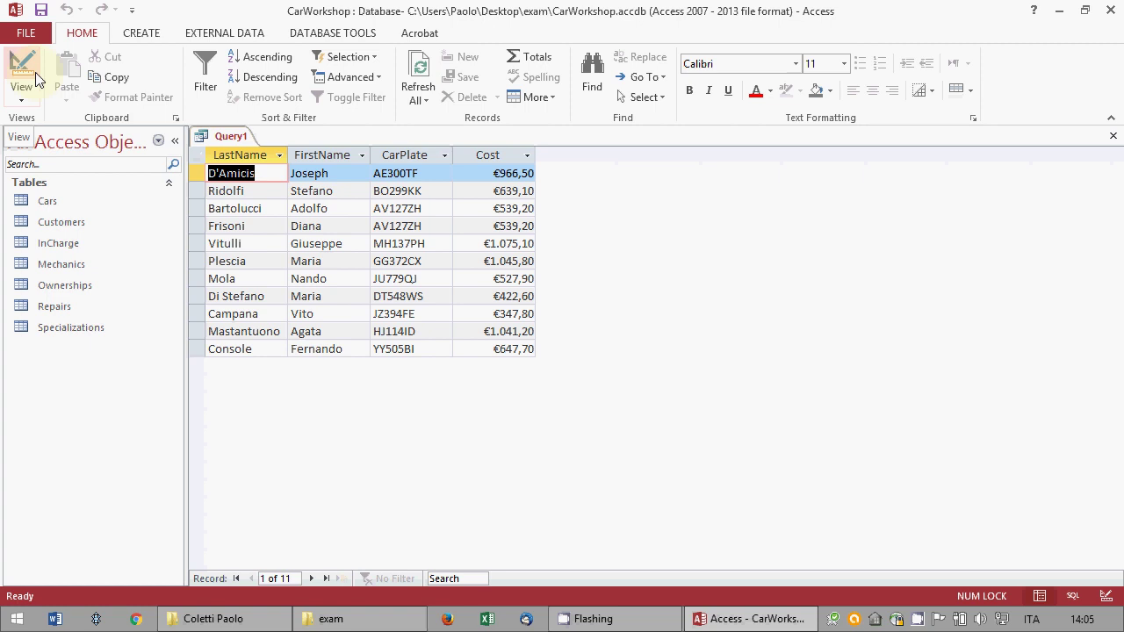
click(36, 75)
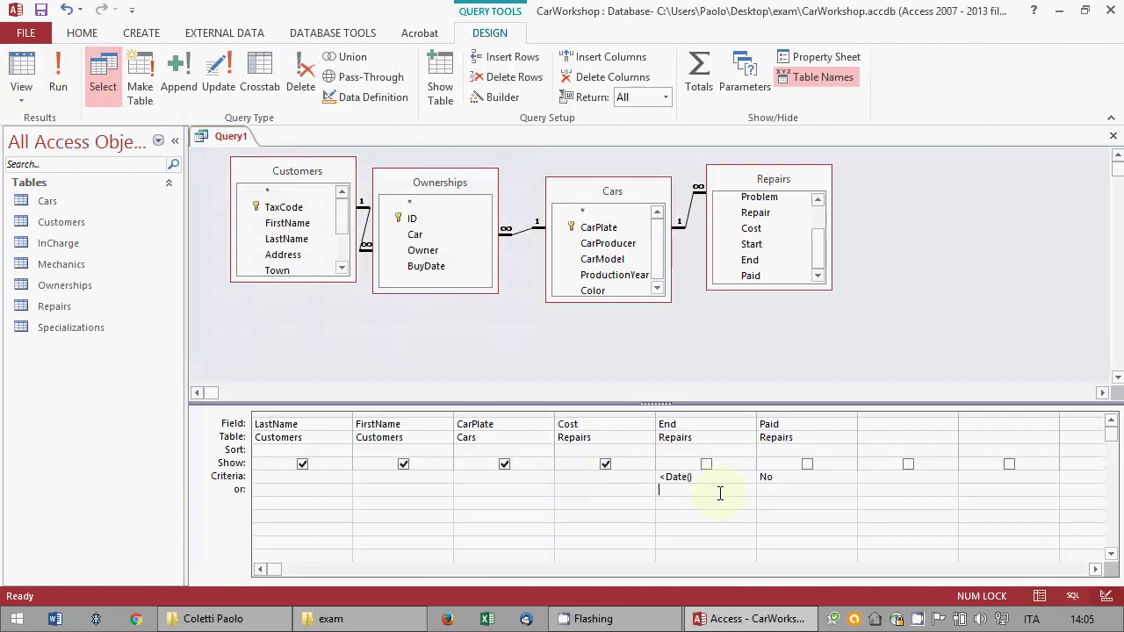
- Try the fixed date 02/02/2016 instead of Date() in the End criterion and run the query
click(709, 481)
drag(708, 481, 671, 477)
key(BackSpace)
text(3/02/2016)
key(Tab)
click(56, 81)
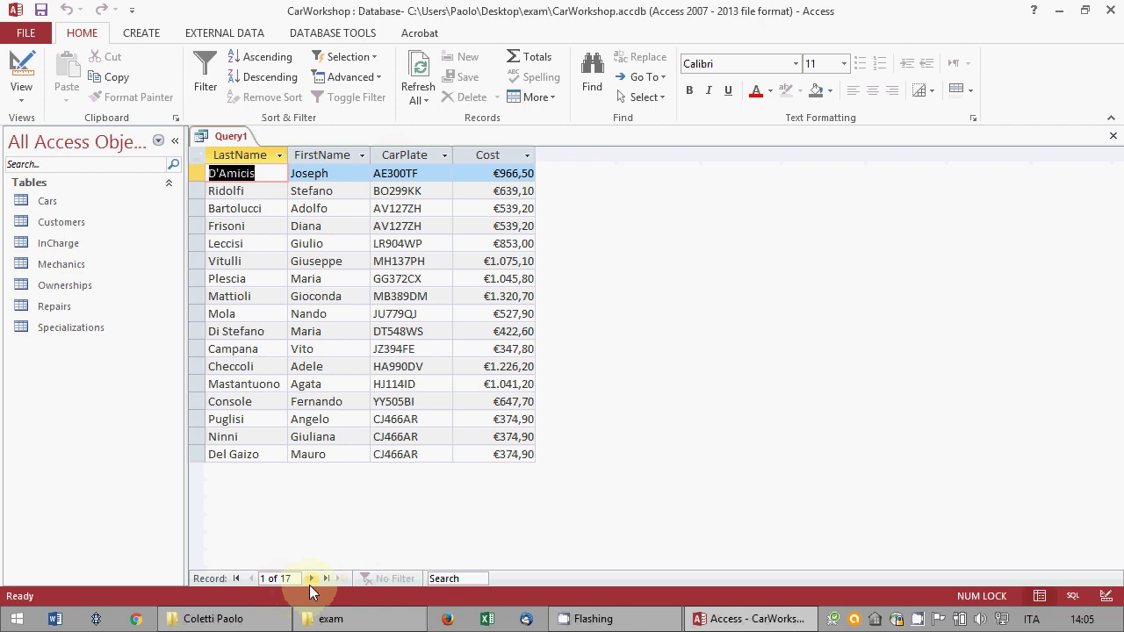
click(21, 70)
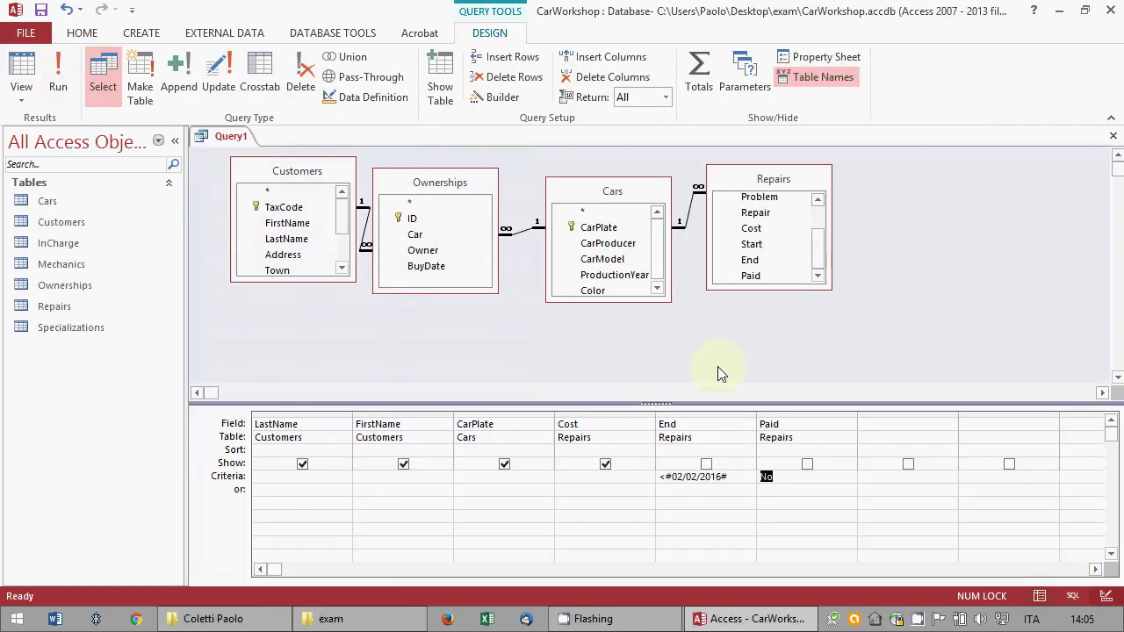
- Restore the End criterion to <Date() and run the query again
drag(727, 476, 670, 475)
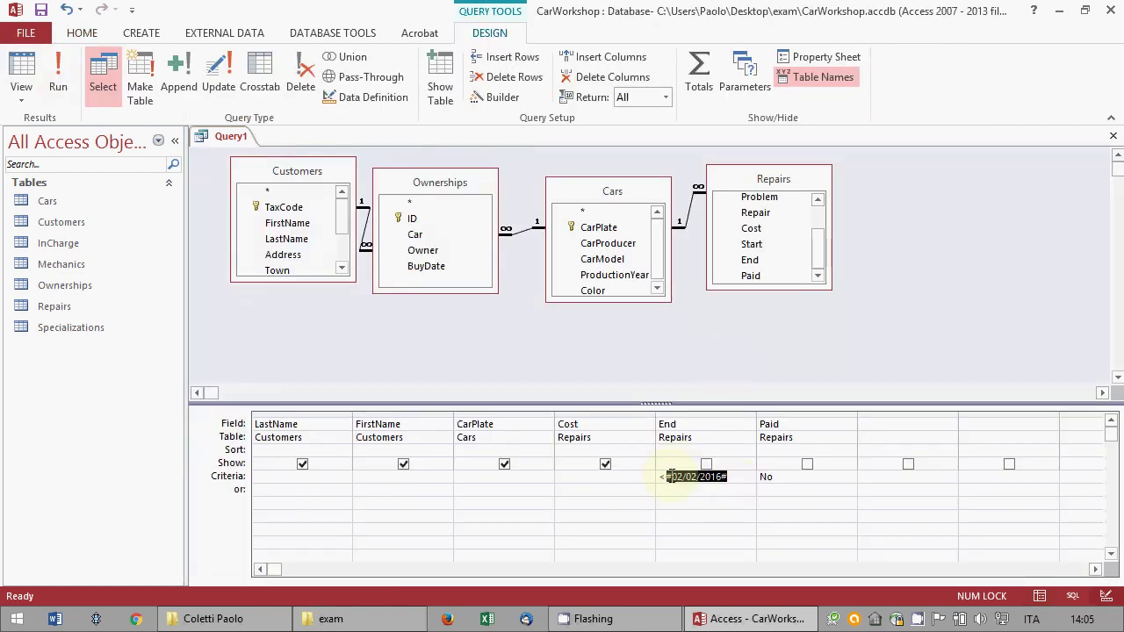
text(Date)
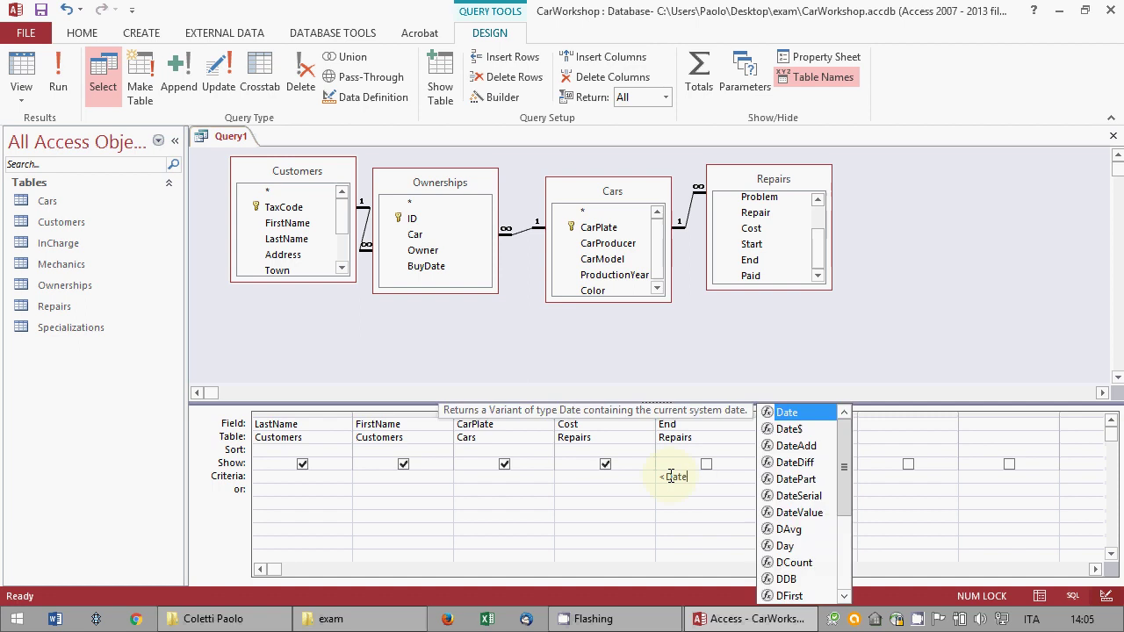
text(())
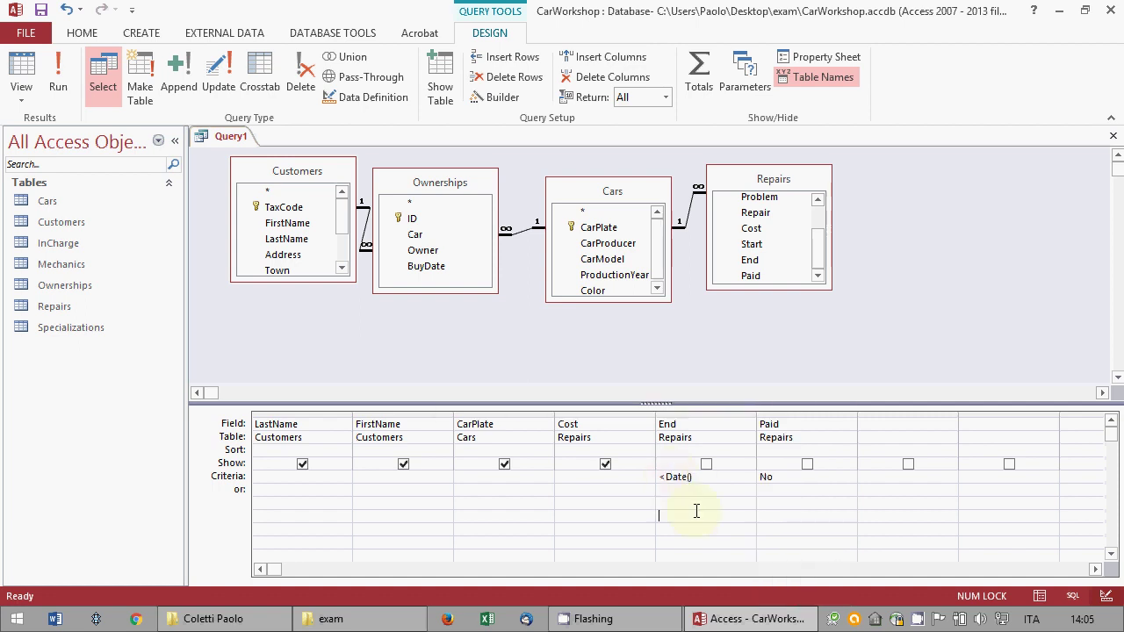
click(56, 75)
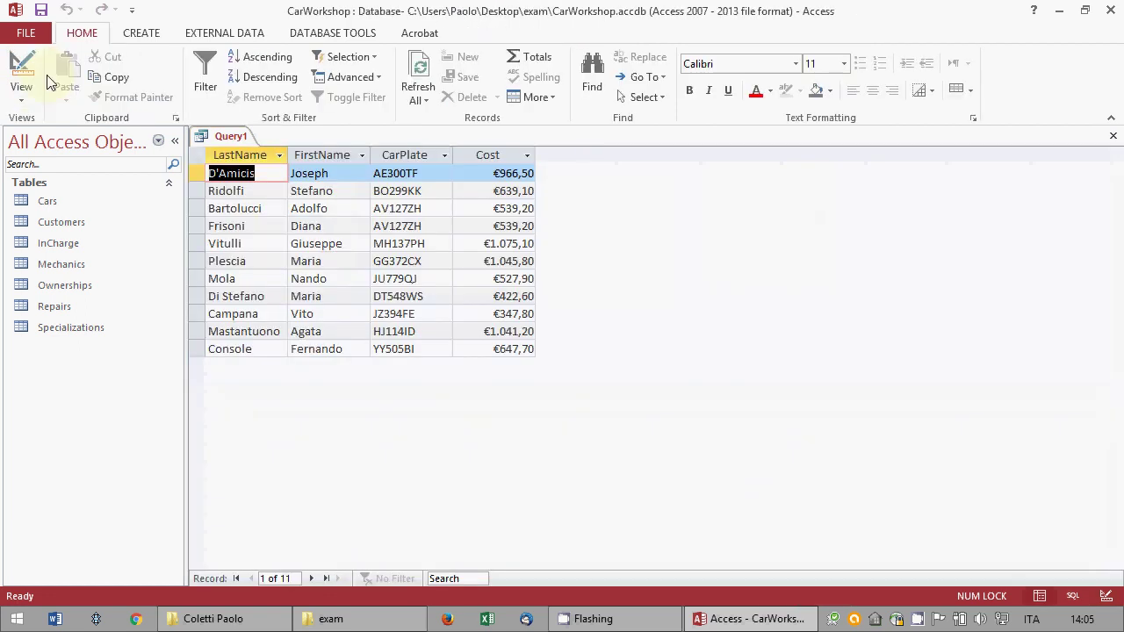
click(39, 79)
- Save the query as query1 and close it
click(41, 9)
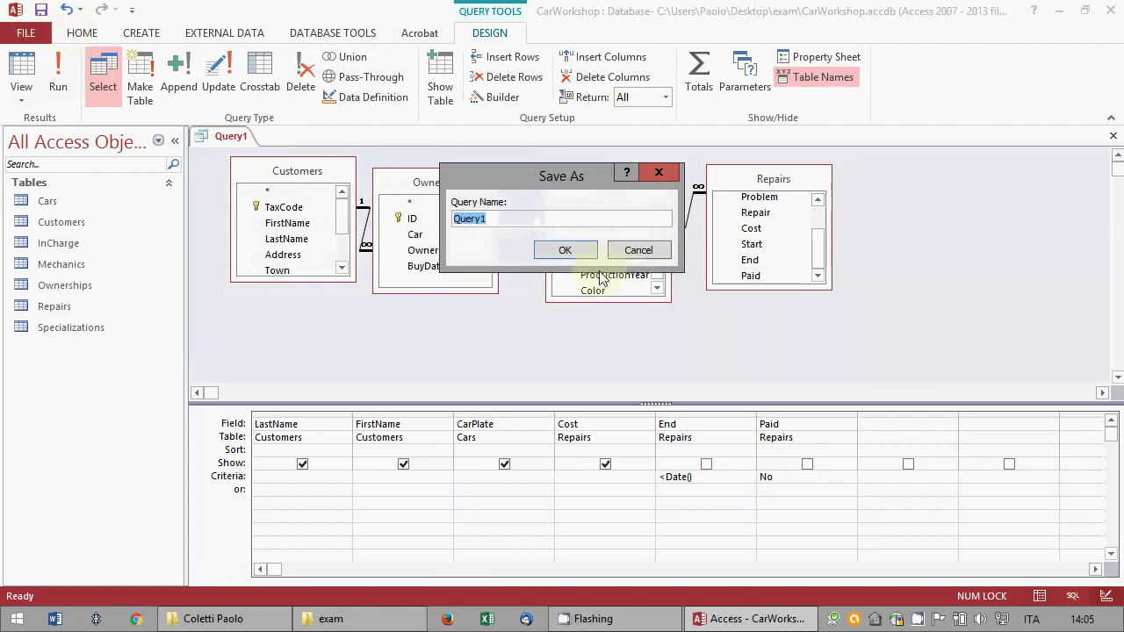
text(query1)
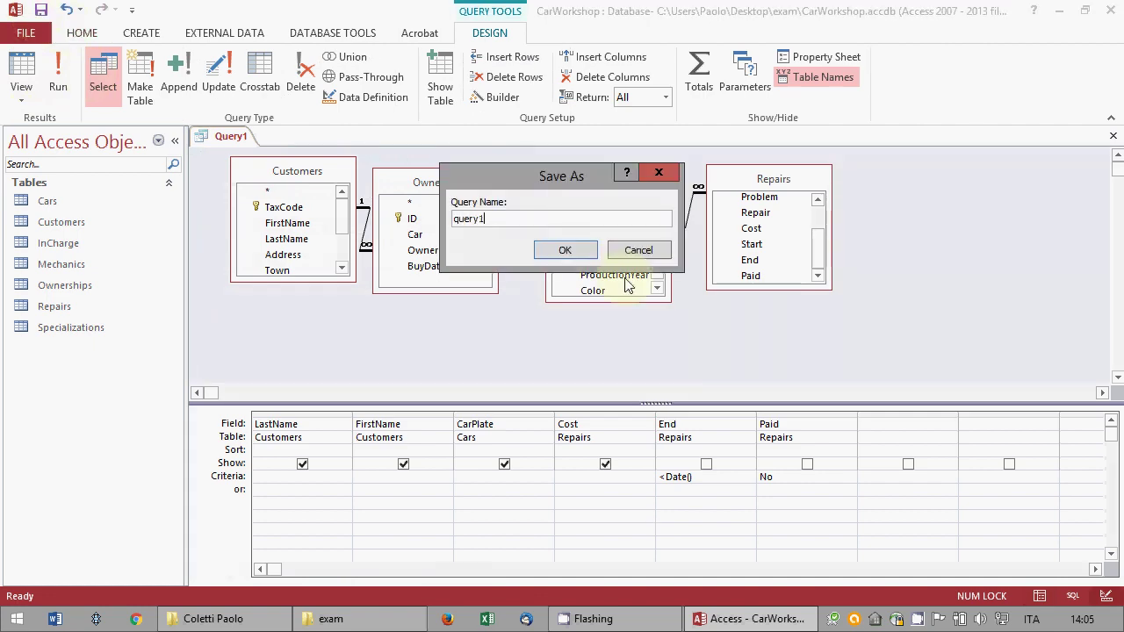
key(Return)
click(1113, 136)
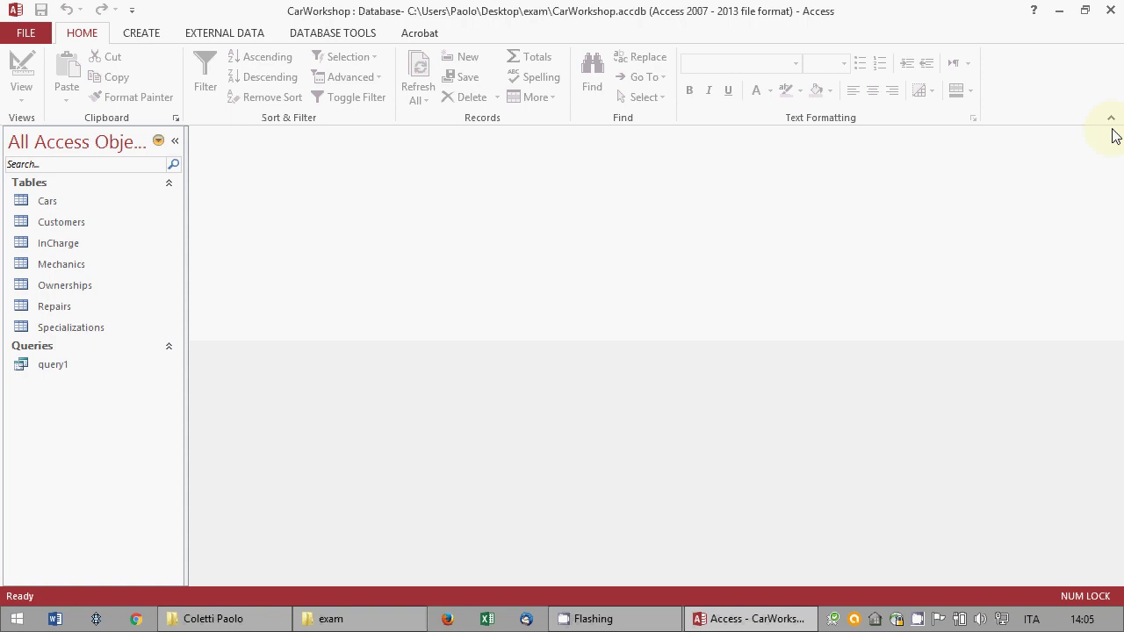
- Create a new query in Design View with the tables Mechanics, Repairs and InCharge
click(154, 34)
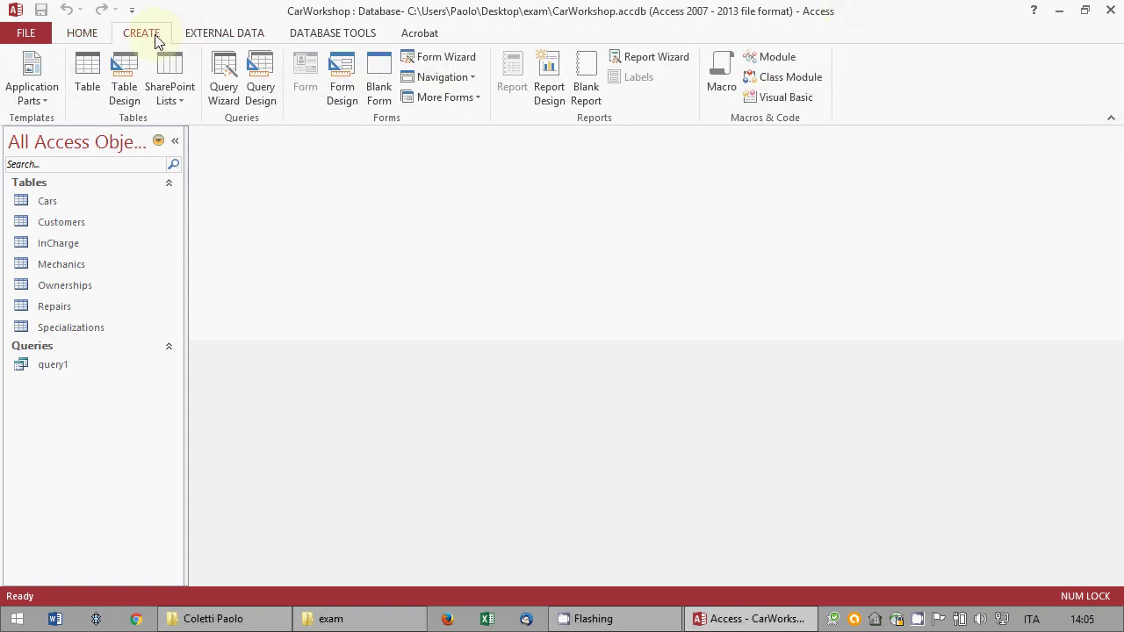
click(256, 79)
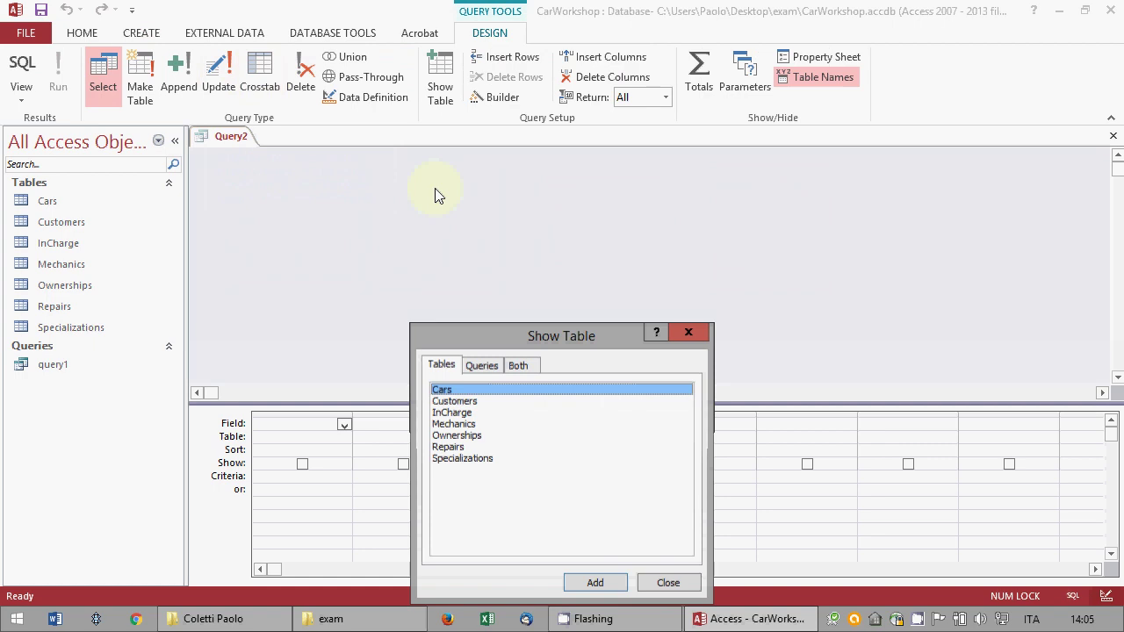
click(474, 424)
click(587, 569)
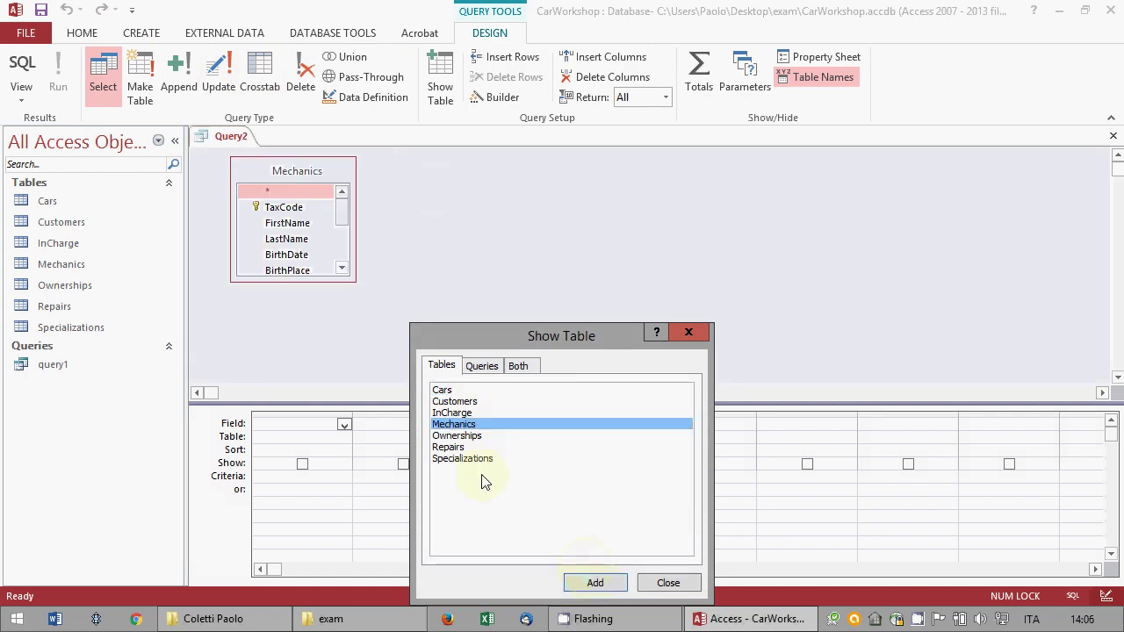
click(450, 447)
click(597, 565)
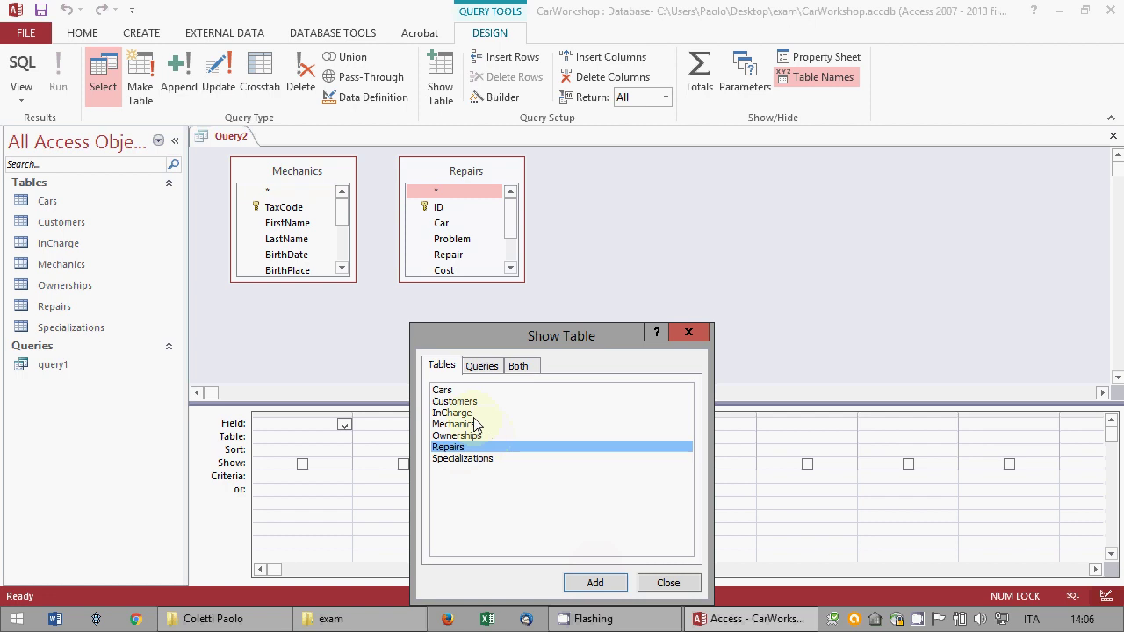
click(474, 413)
click(595, 583)
click(669, 583)
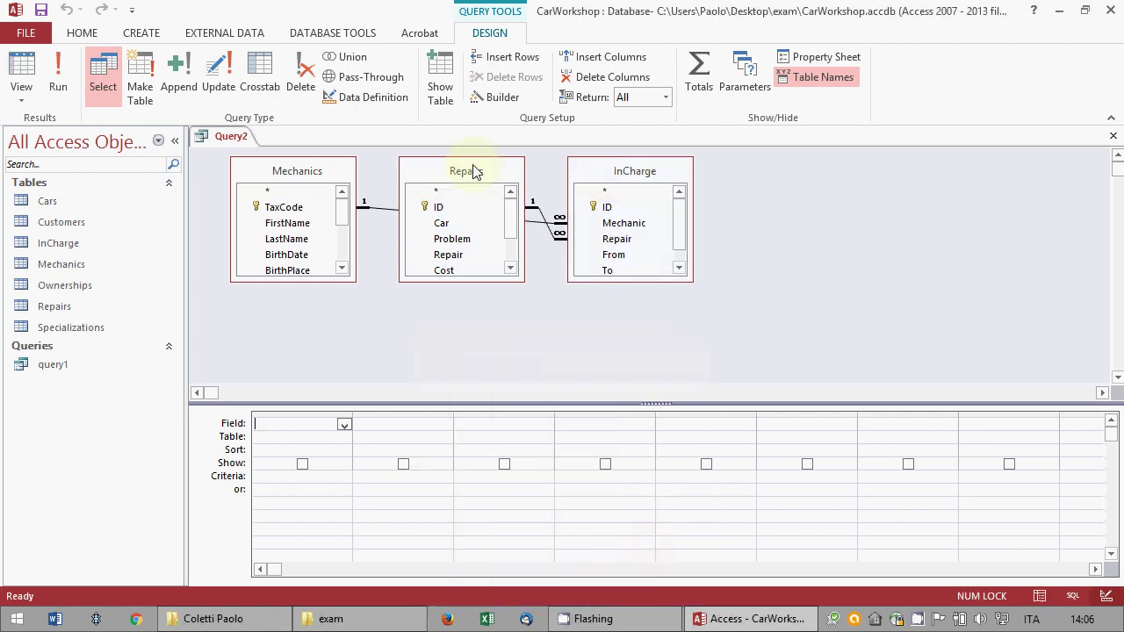
- Move the Repairs table beyond InCharge and enlarge the InCharge table so that all its fields show
drag(472, 170, 917, 191)
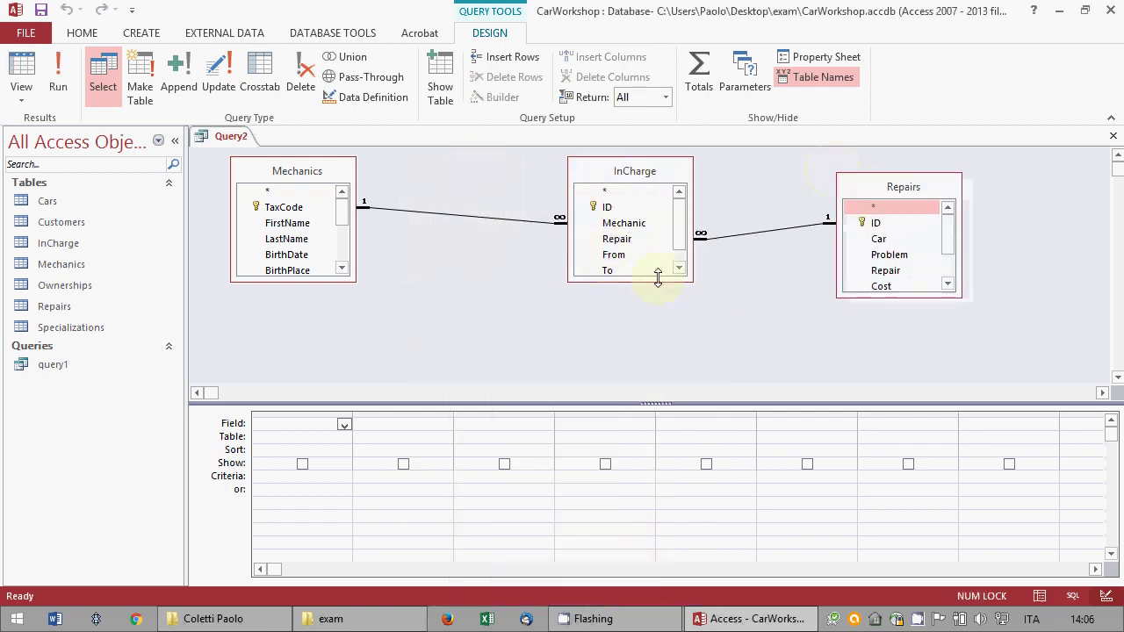
drag(657, 281, 641, 339)
mouse_move(624, 294)
mouse_down()
mouse_move(321, 469)
mouse_move(500, 452)
mouse_move(608, 302)
mouse_up()
- Add FirstName and LastName from Mechanics and WorkHours from InCharge to the query grid
drag(287, 223, 290, 425)
scroll(329, 219, up, 1)
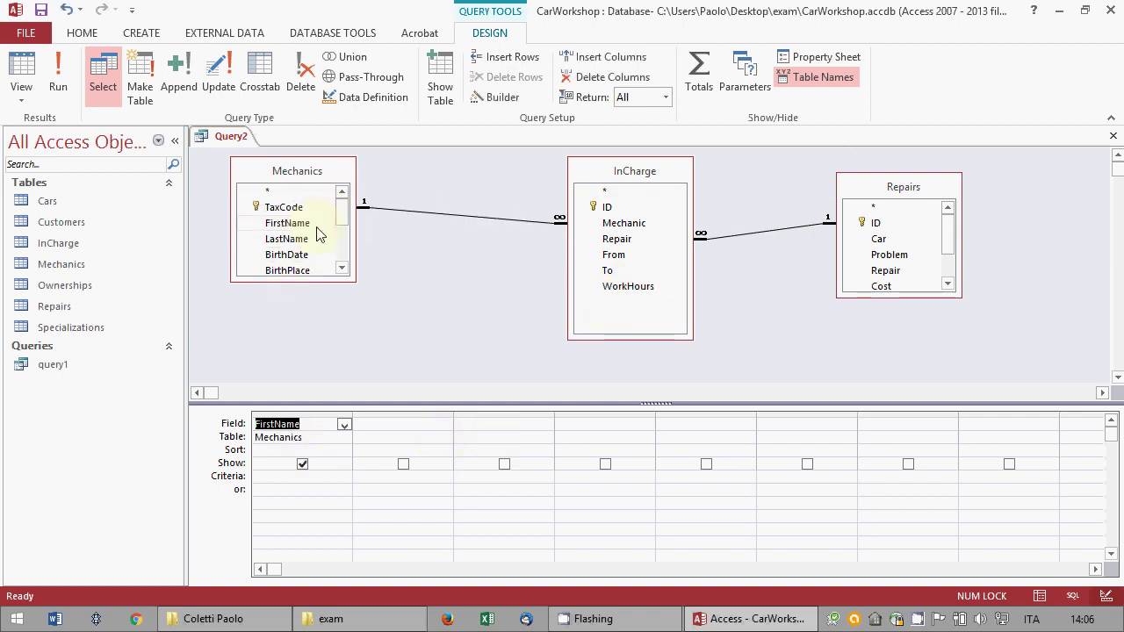
drag(317, 235, 386, 425)
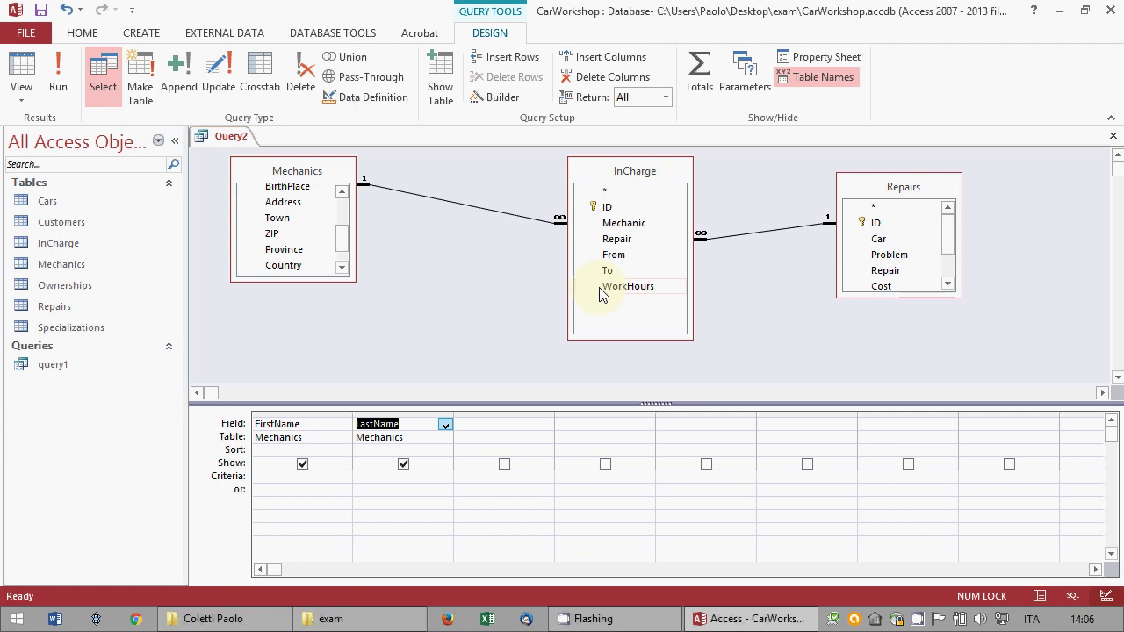
drag(624, 288, 496, 443)
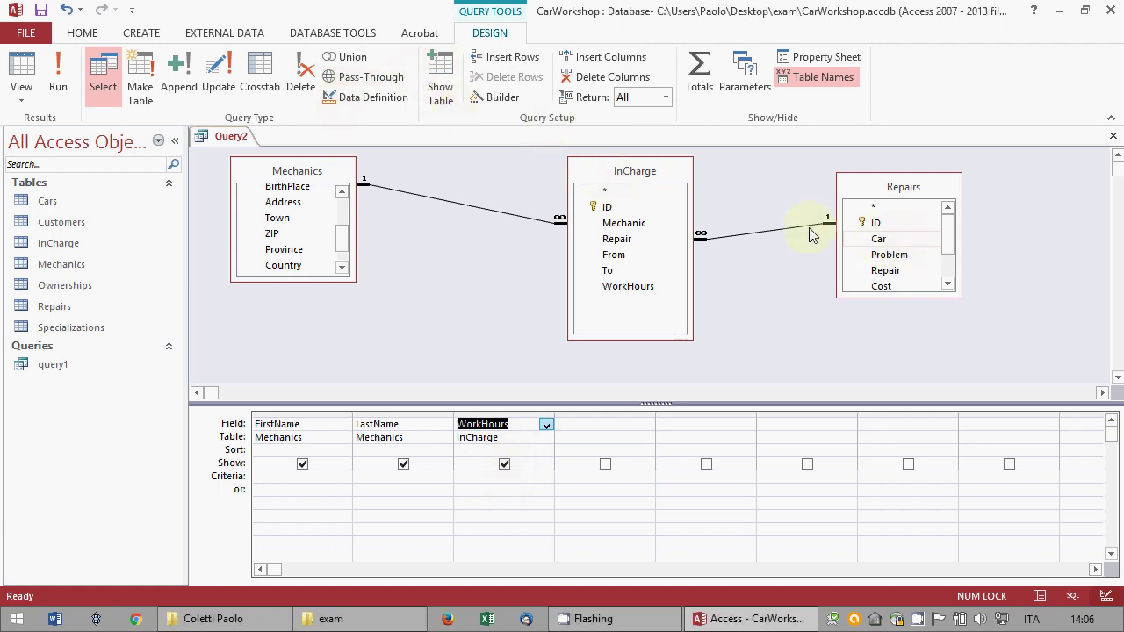
- Add the Cars table with its CarPlate field to the query and place the table beyond Repairs
drag(890, 186, 808, 191)
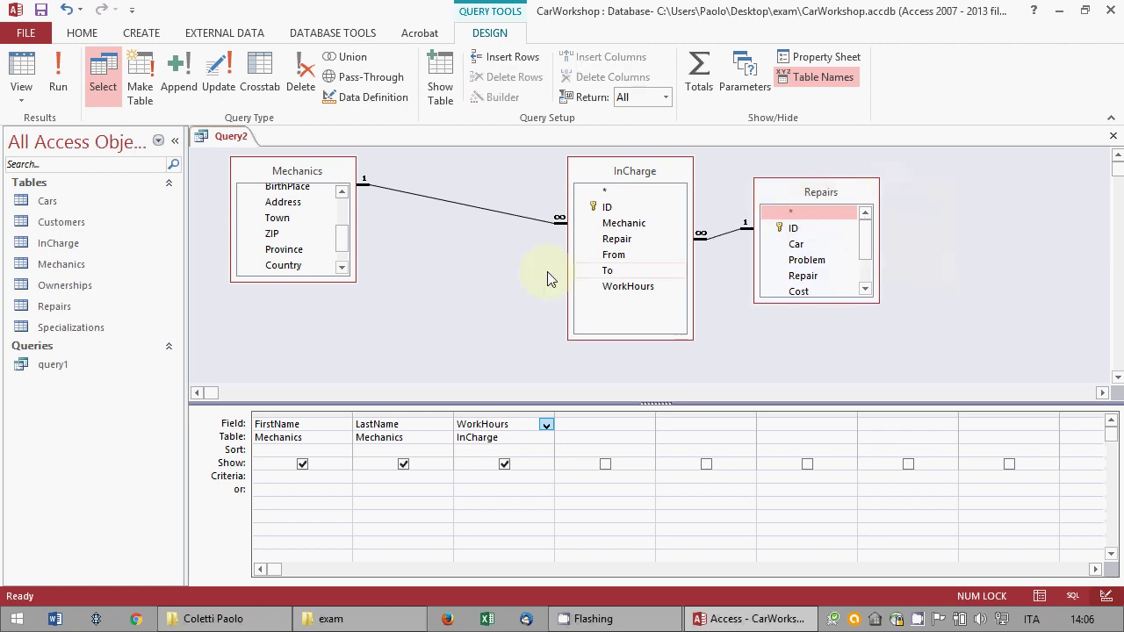
click(441, 83)
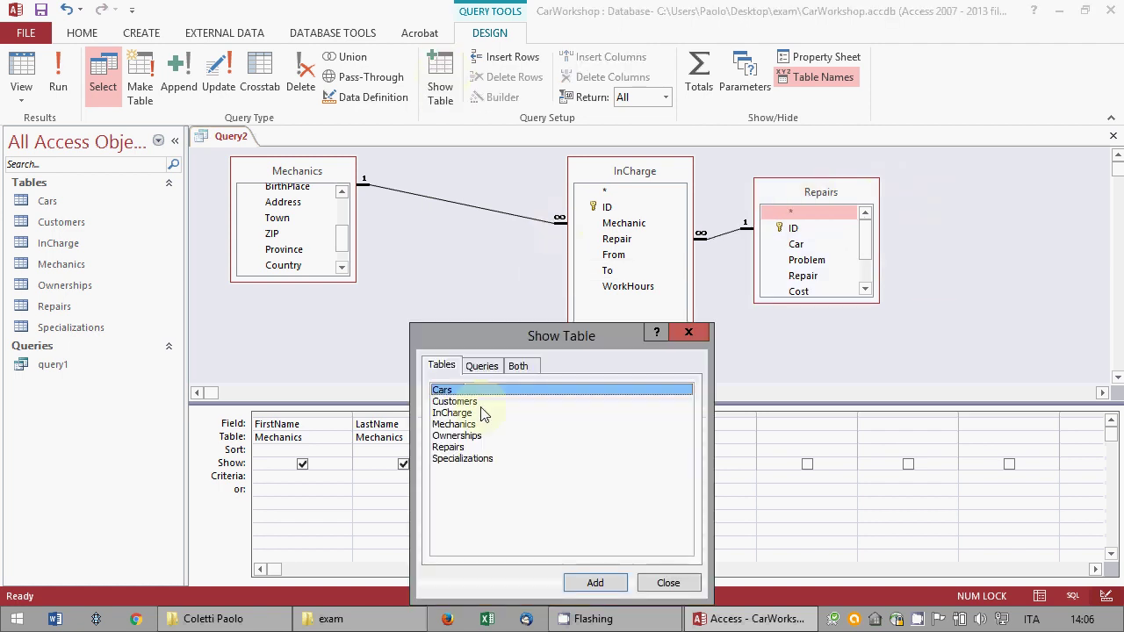
click(596, 581)
click(668, 584)
drag(487, 200, 627, 452)
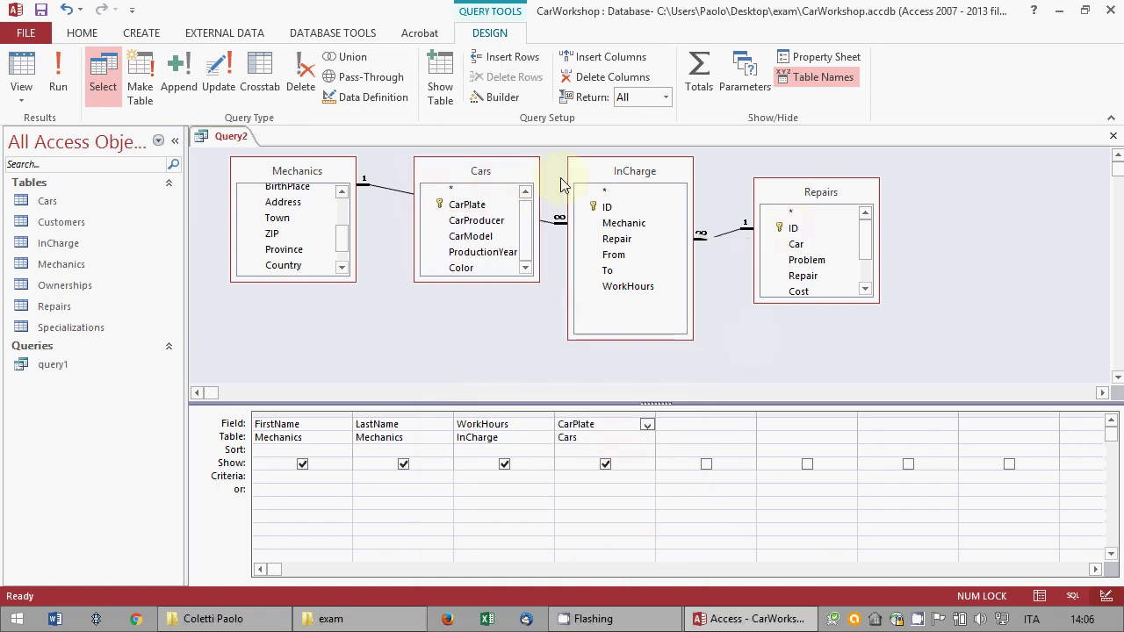
drag(466, 171, 1042, 209)
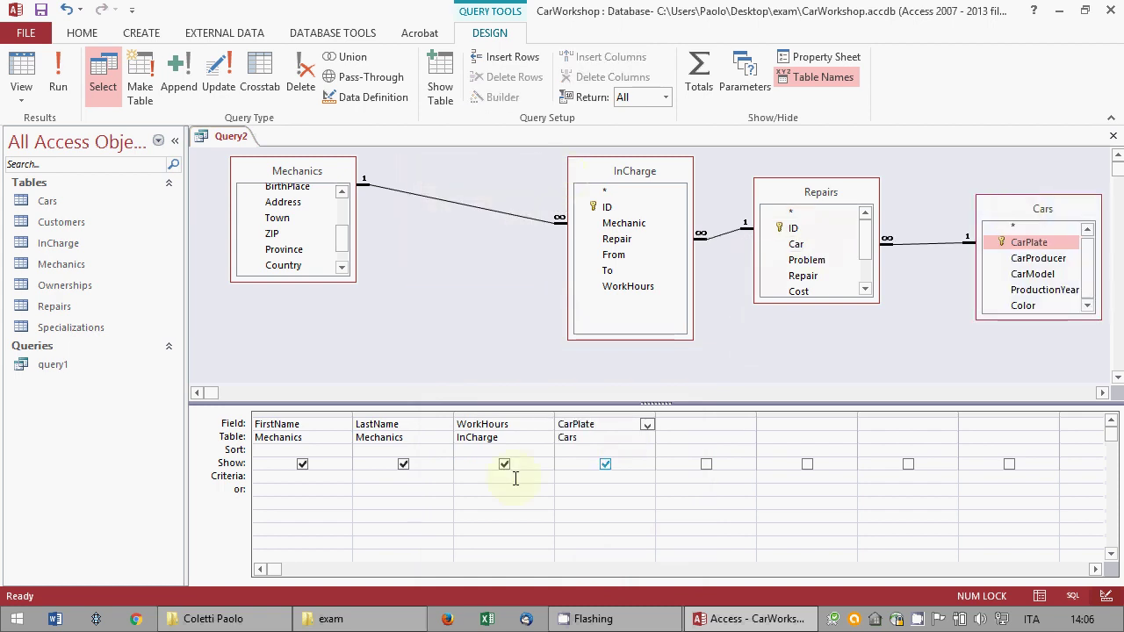
- Remove the Cars table from the query and add the Car field from Repairs to the grid
click(1014, 213)
key(Delete)
drag(801, 239, 609, 472)
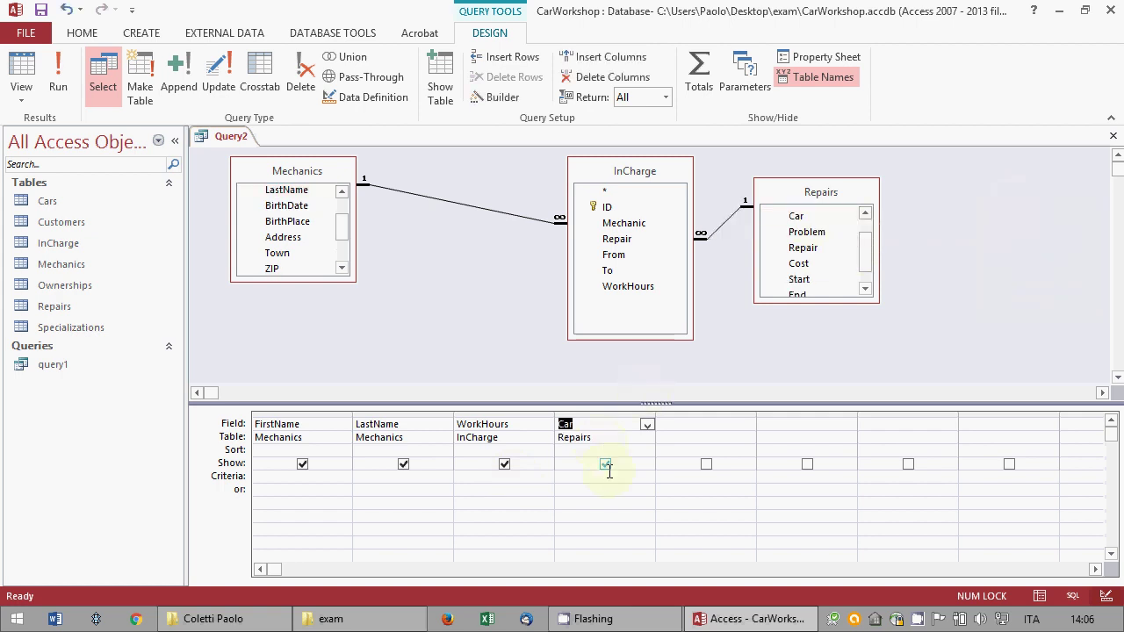
- Turn on totals, set WorkHours to Sum while the other fields stay Group By, and run the query to check it
click(520, 479)
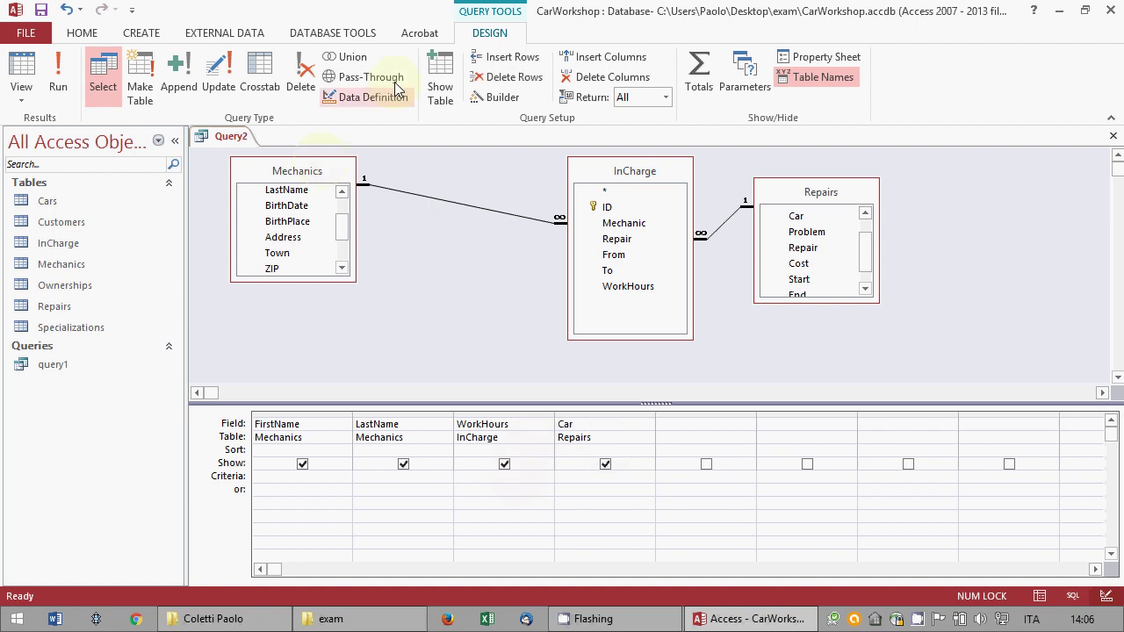
click(698, 70)
click(500, 450)
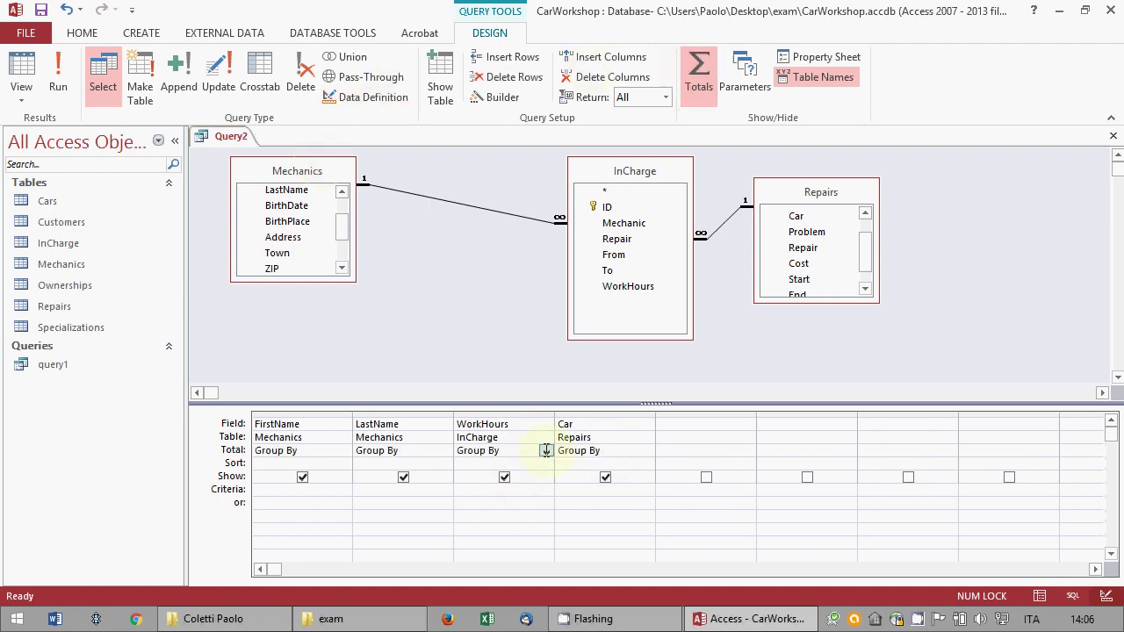
click(545, 451)
click(491, 476)
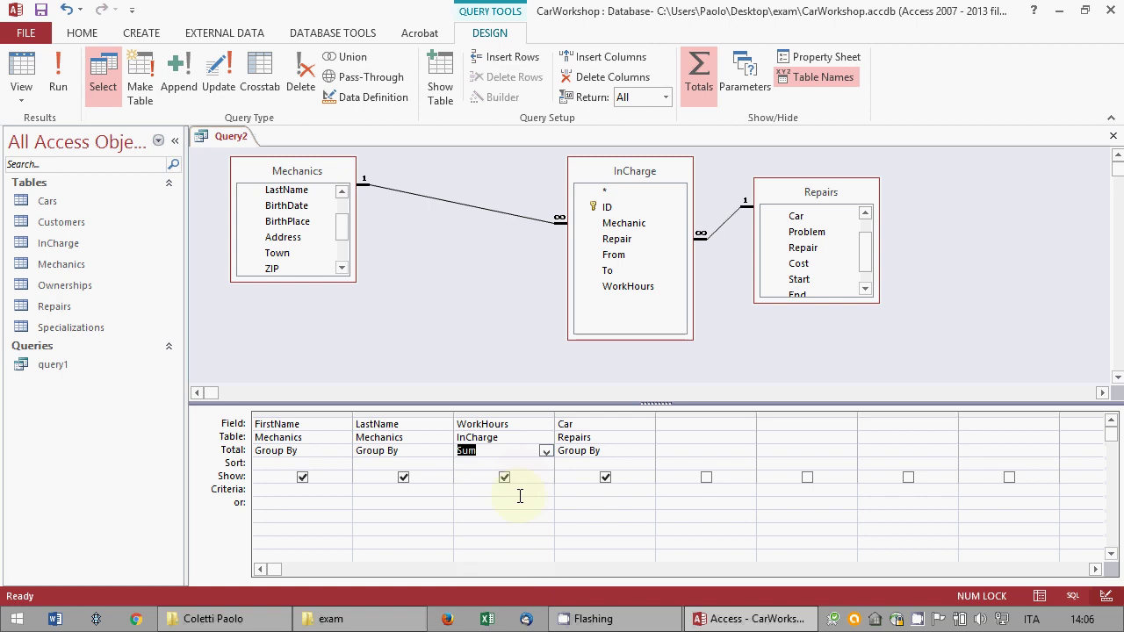
click(519, 490)
click(69, 71)
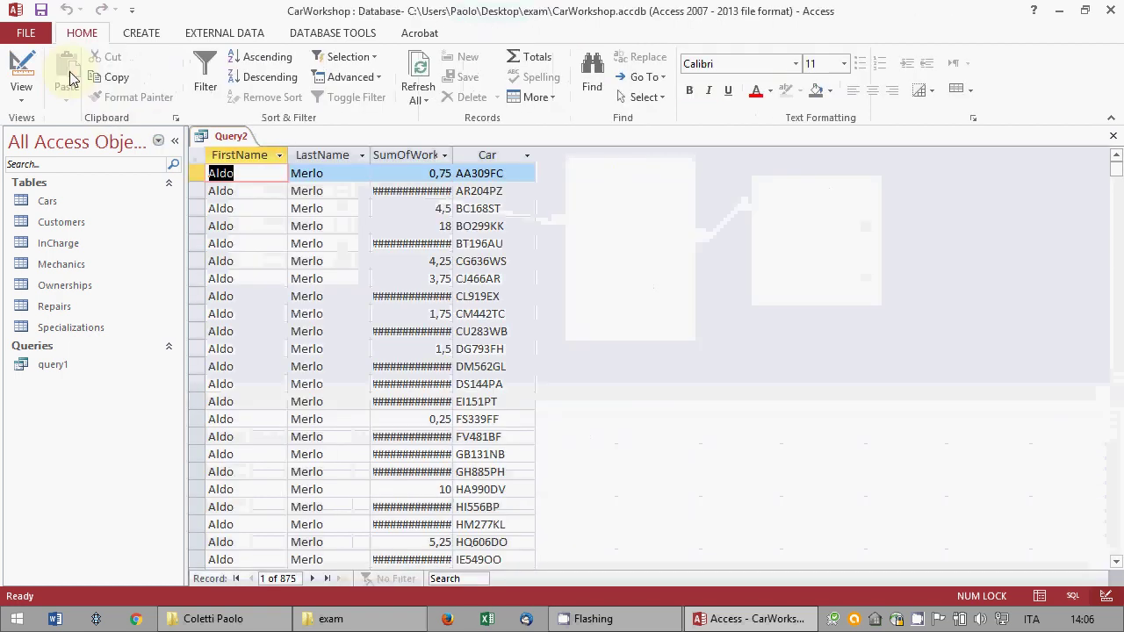
click(21, 75)
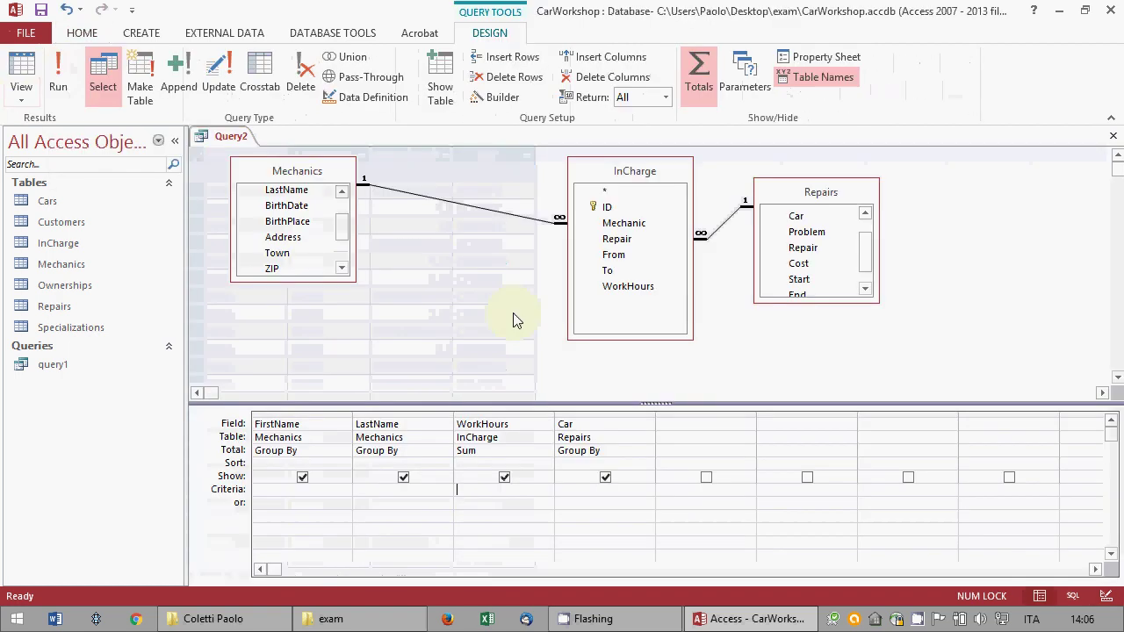
- Move the Car column before WorkHours in the grid and run the query to check the column order
click(603, 417)
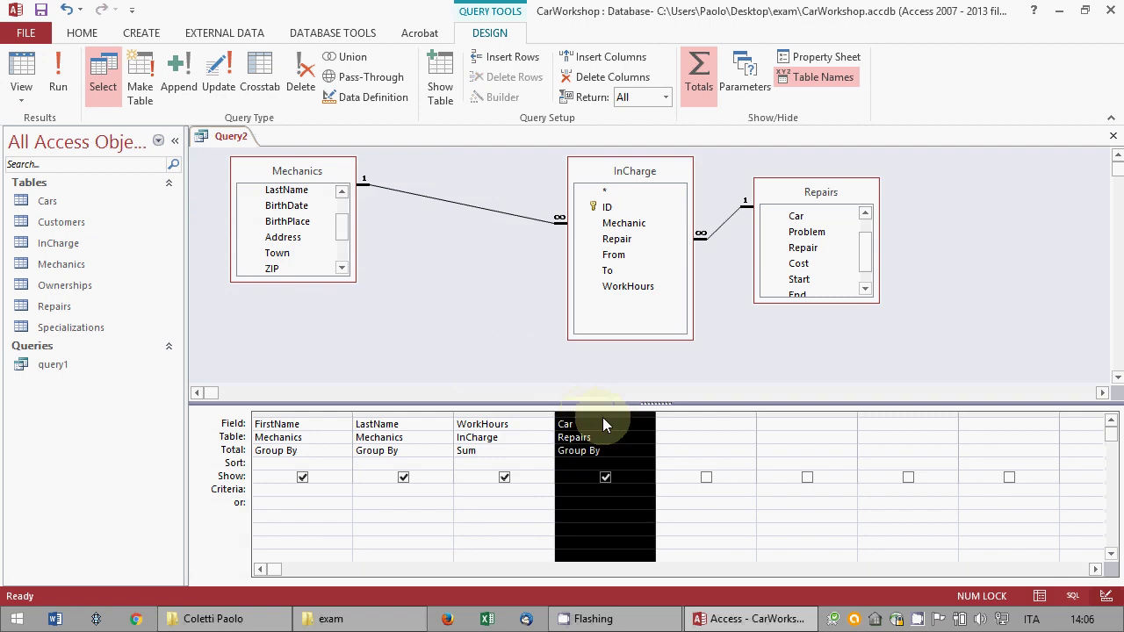
drag(603, 417, 492, 426)
click(35, 77)
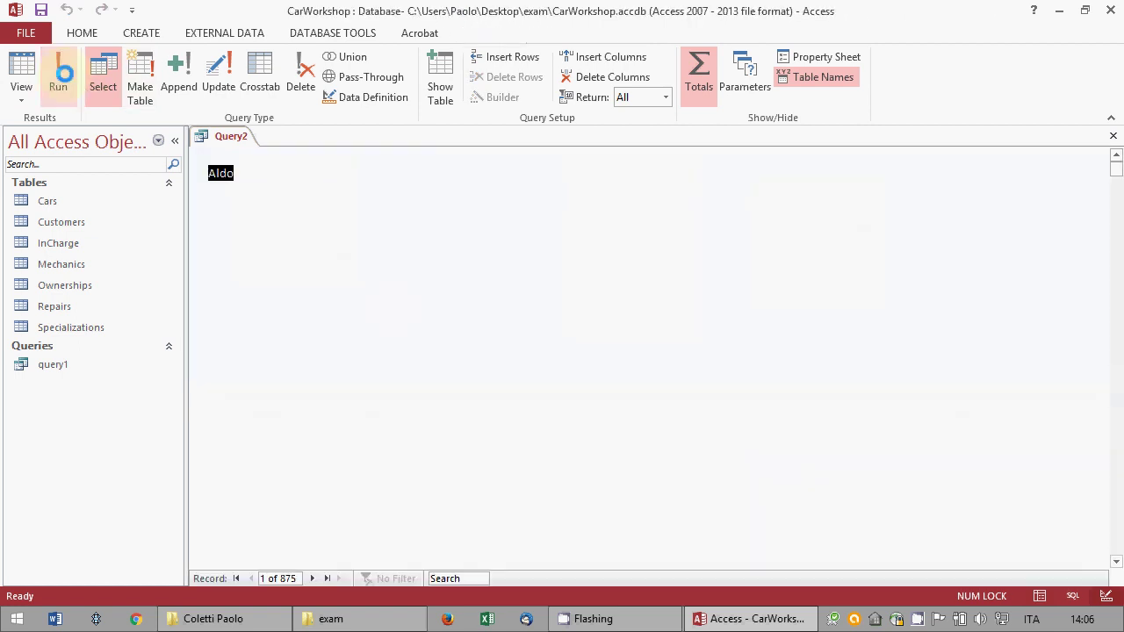
click(35, 77)
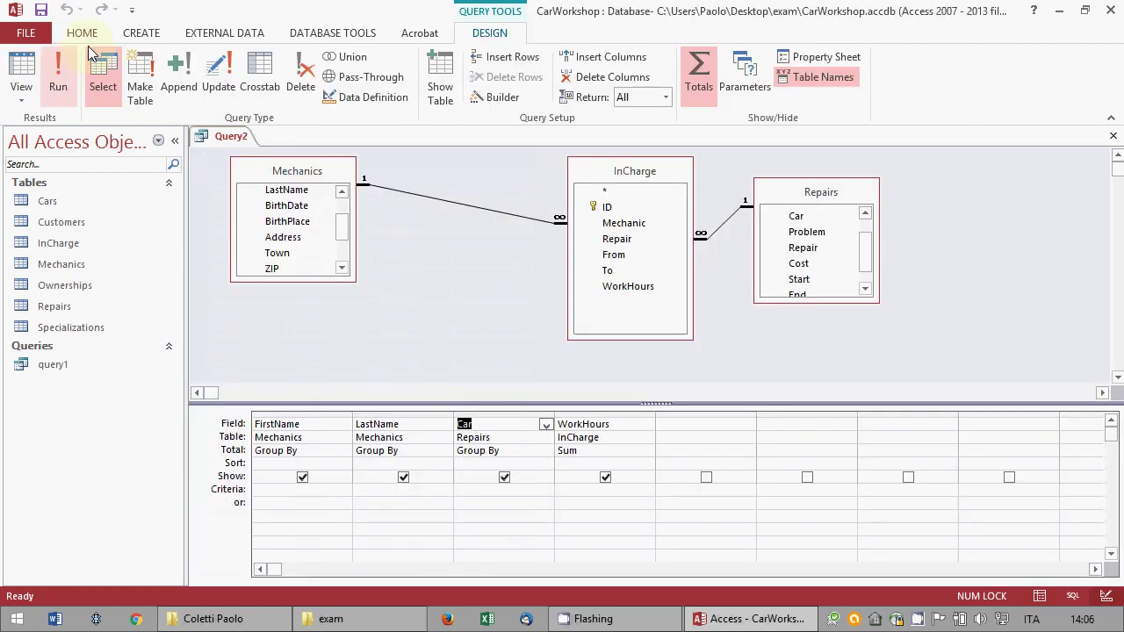
- Save the query under the name Query2 and close it
click(42, 10)
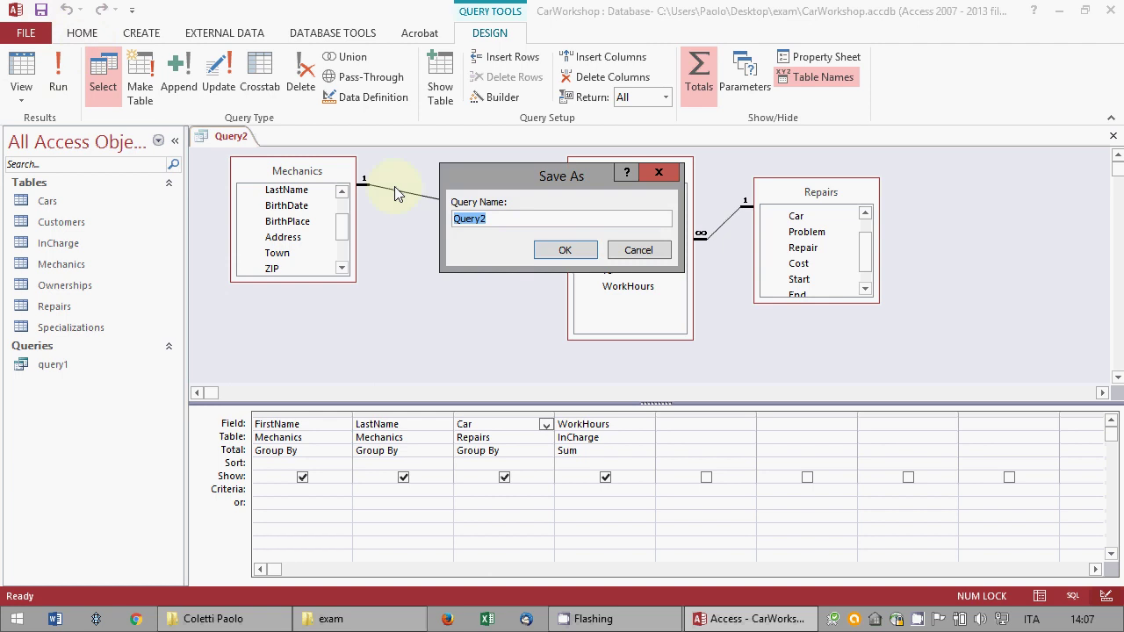
click(565, 250)
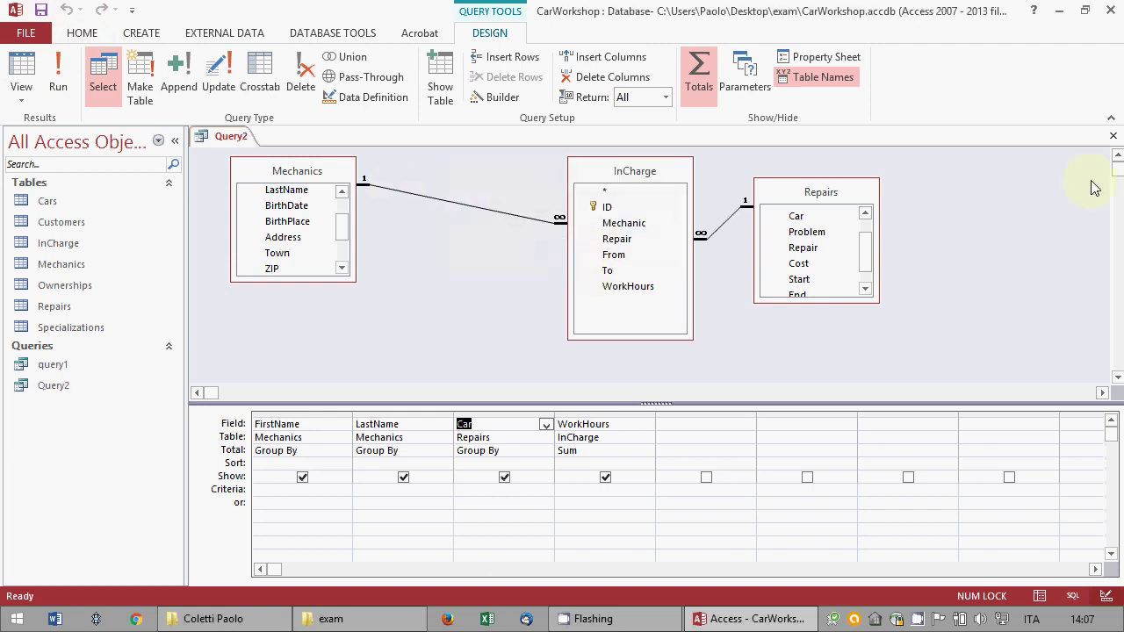
click(1114, 136)
click(42, 387)
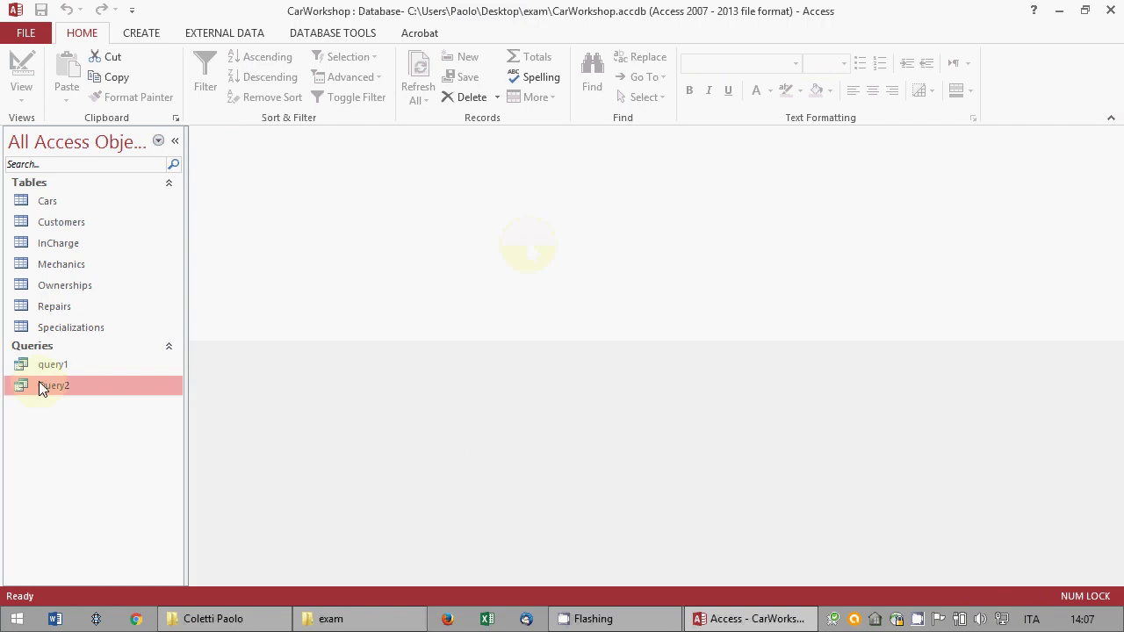
- Start a report with the Report Wizard based on Query2 and include all of its fields
click(72, 283)
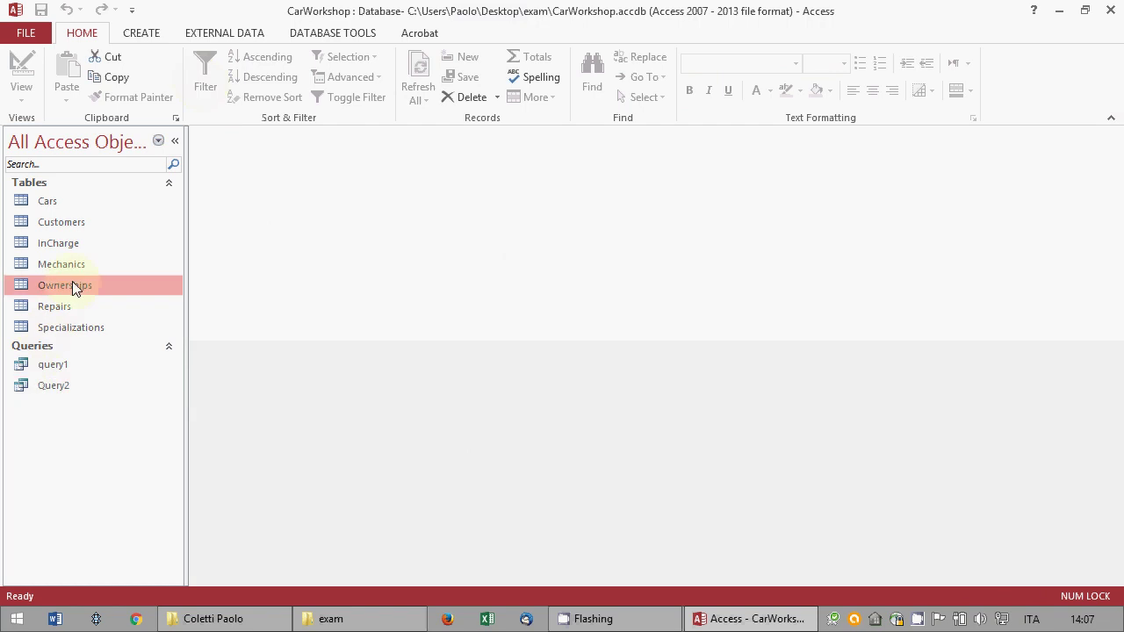
click(166, 34)
click(650, 59)
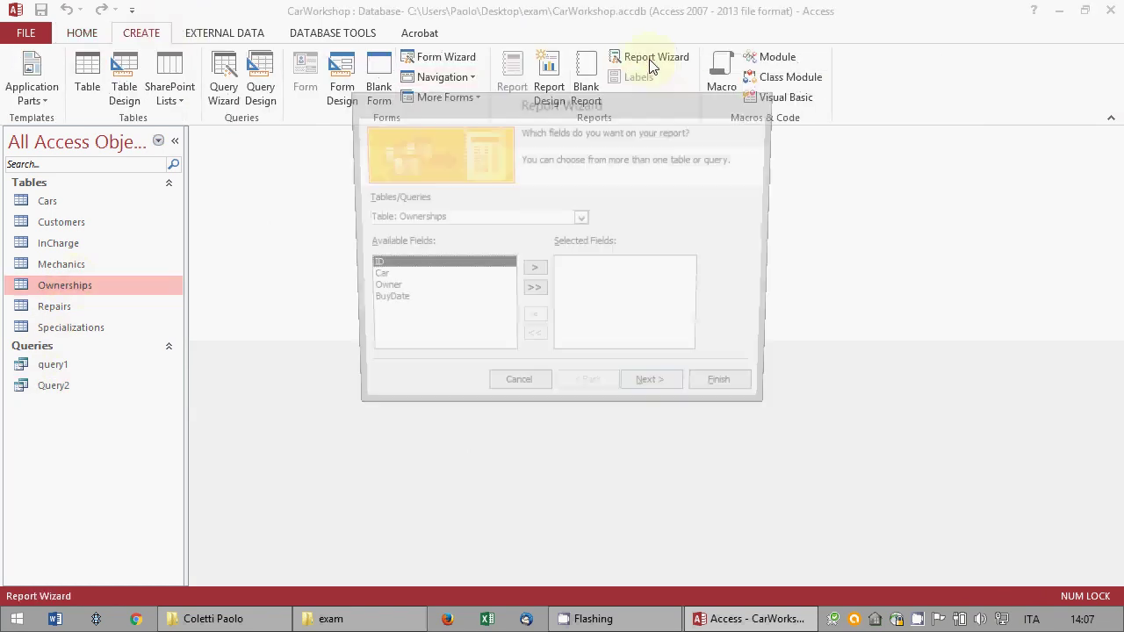
click(581, 219)
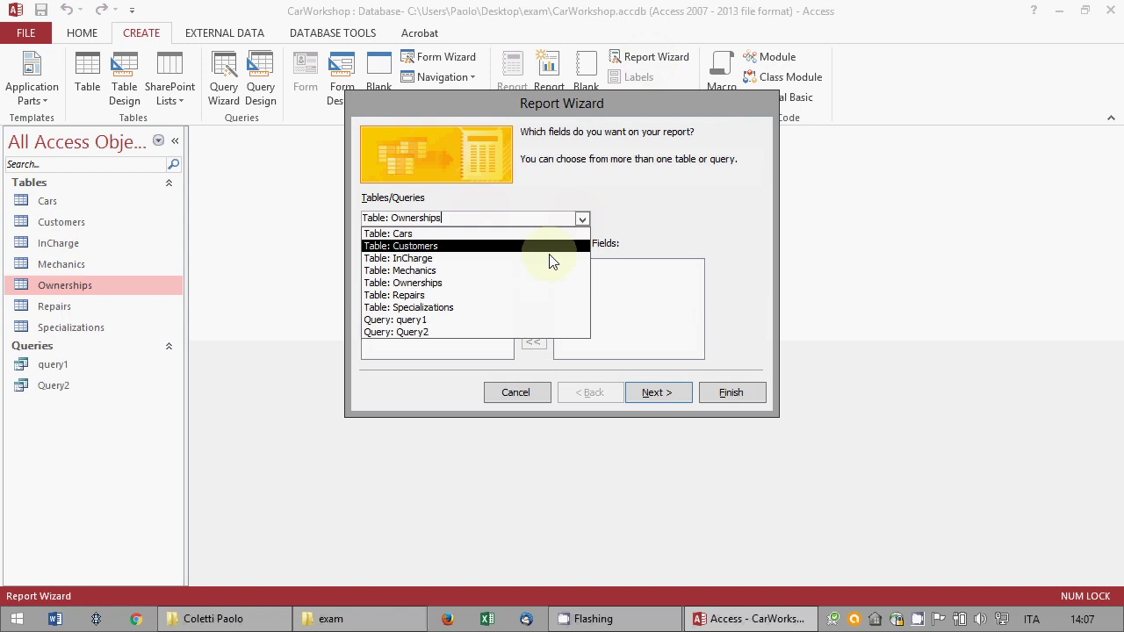
click(510, 332)
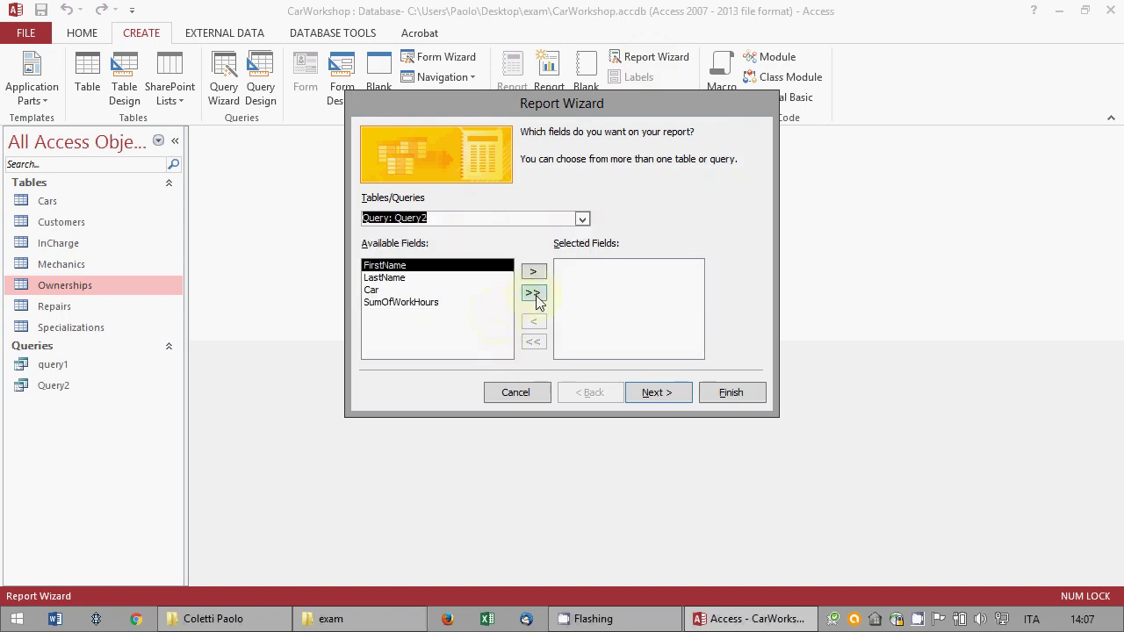
click(533, 294)
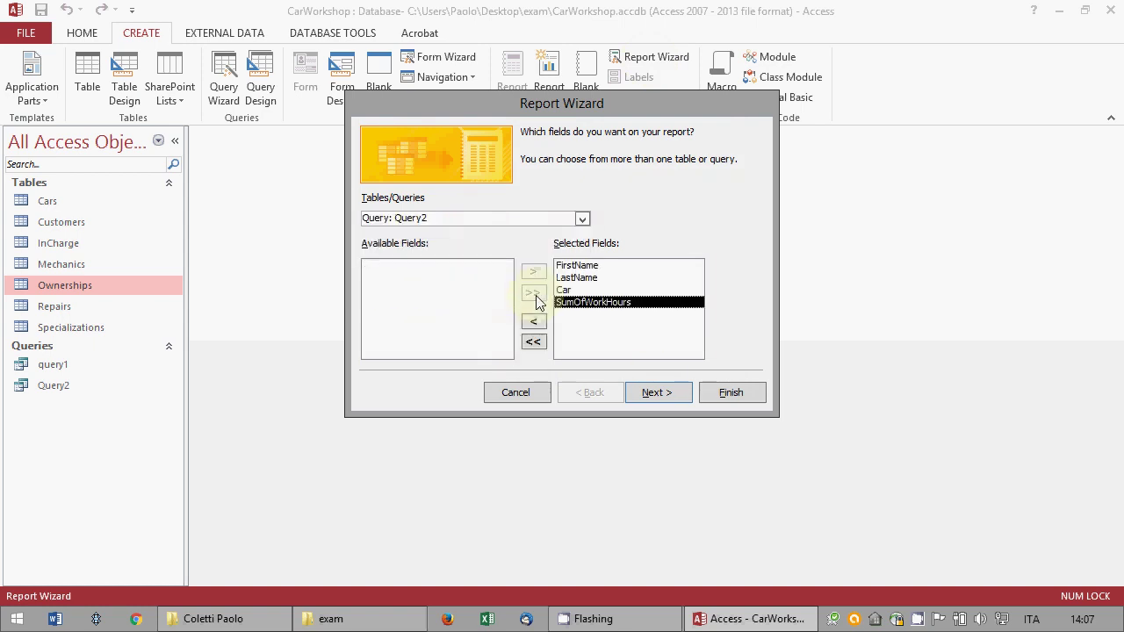
click(659, 391)
- Group the report by LastName and then FirstName, removing the preset Car grouping level
click(421, 204)
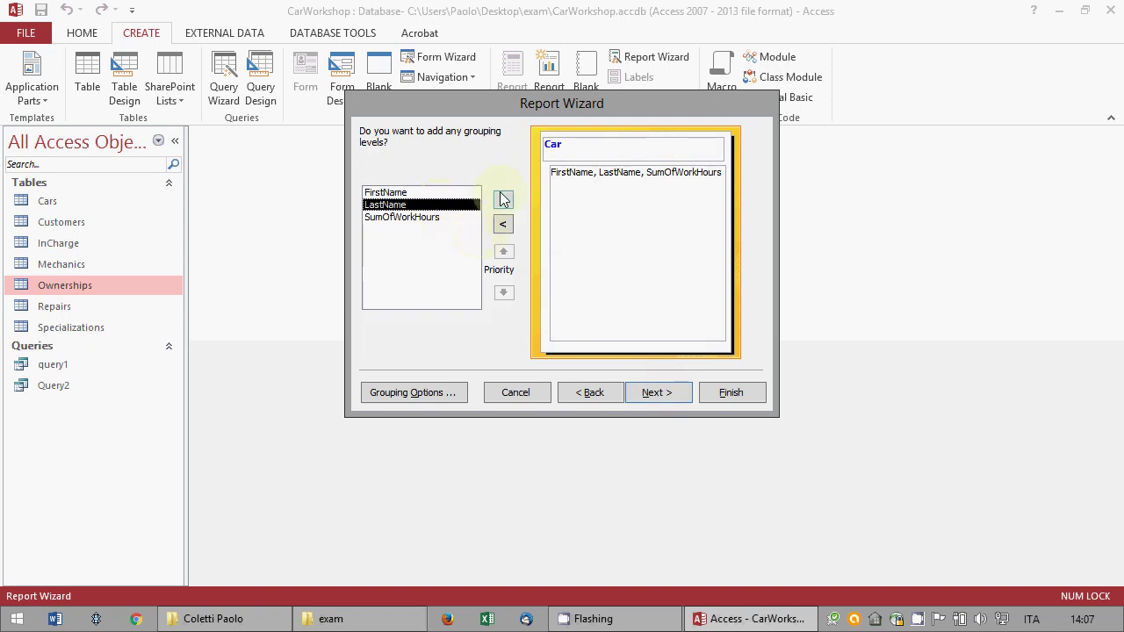
click(502, 200)
click(423, 193)
click(503, 199)
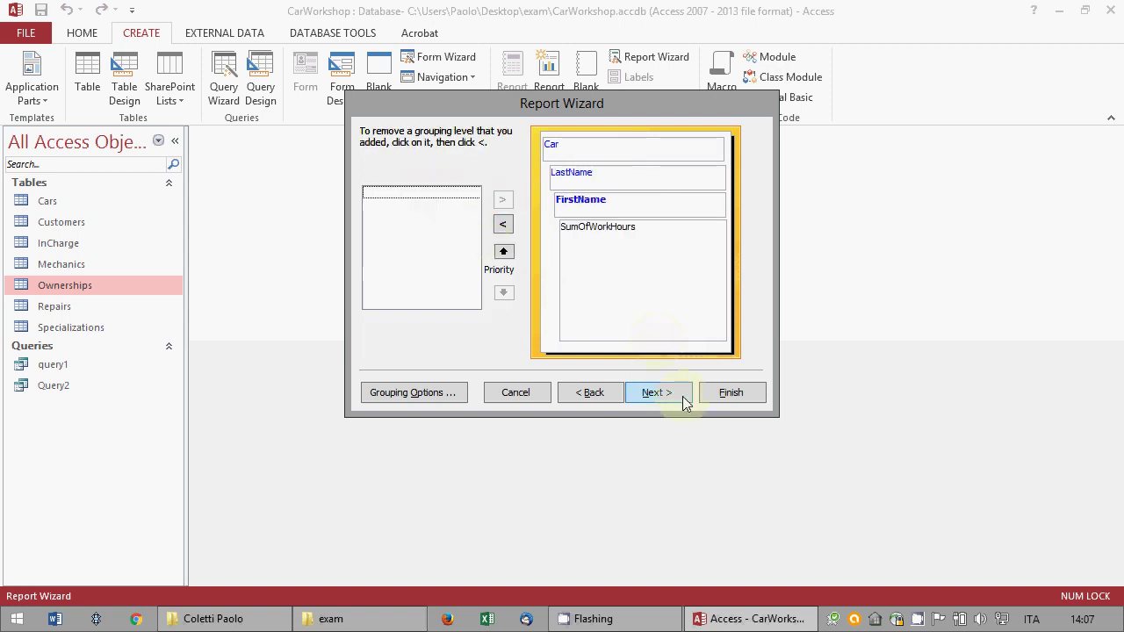
click(553, 145)
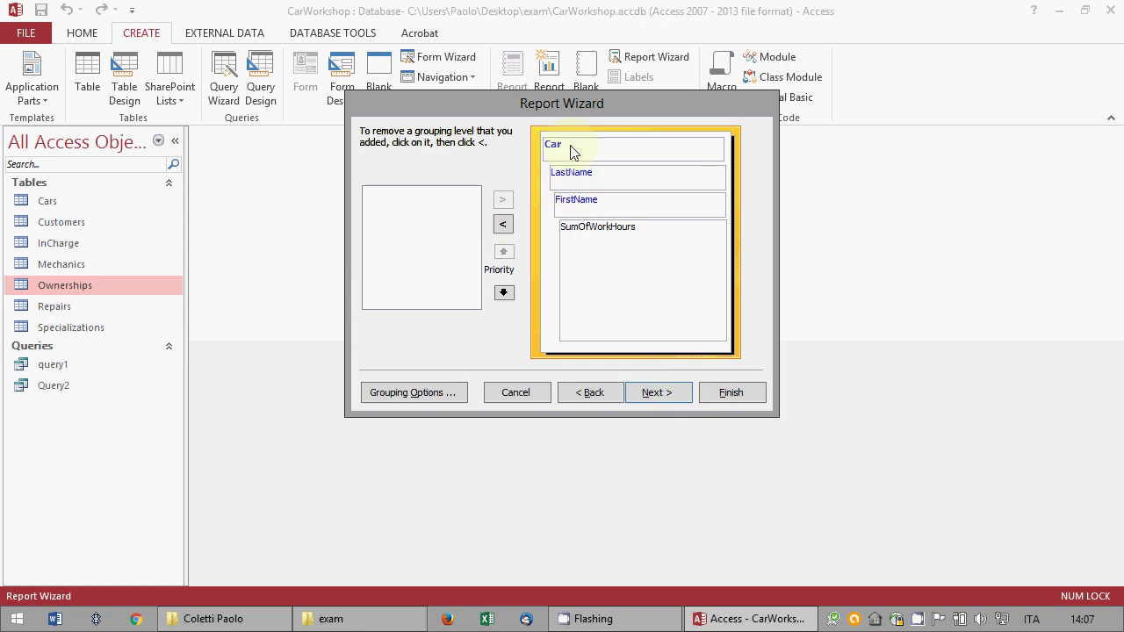
click(504, 227)
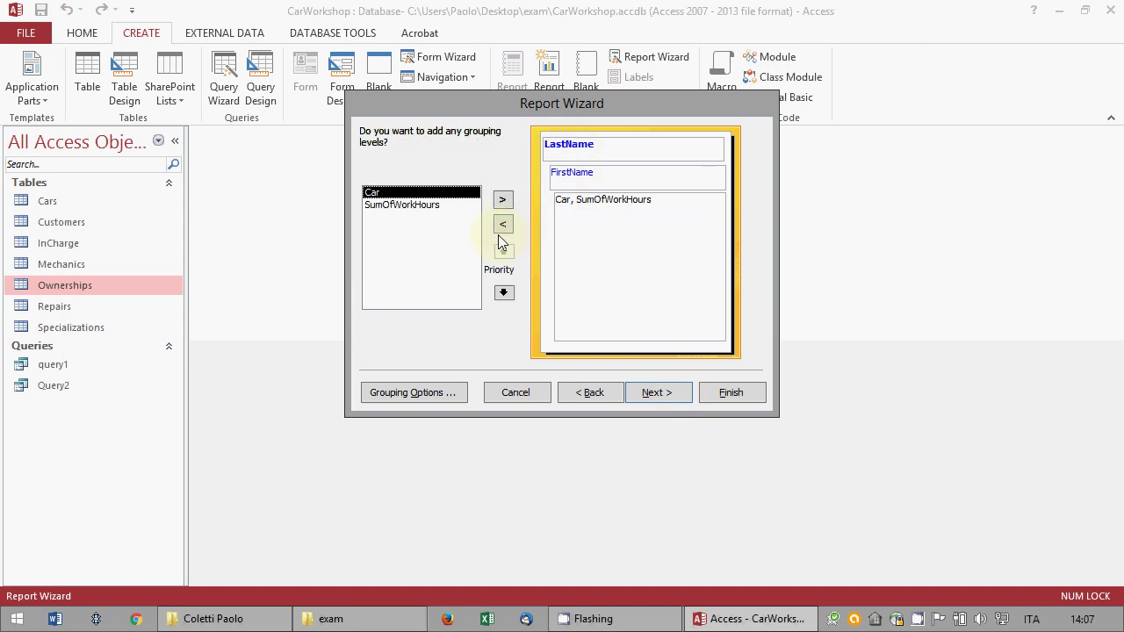
click(659, 392)
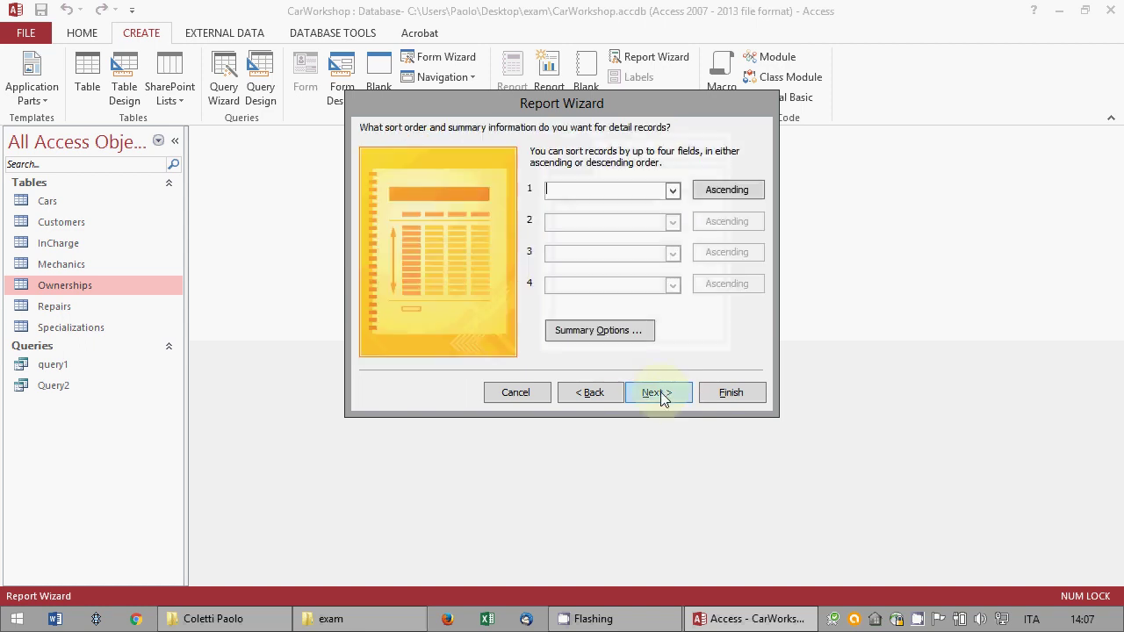
- Accept no sorting and the Stepped portrait layout, title the report report1 and generate its preview
click(658, 392)
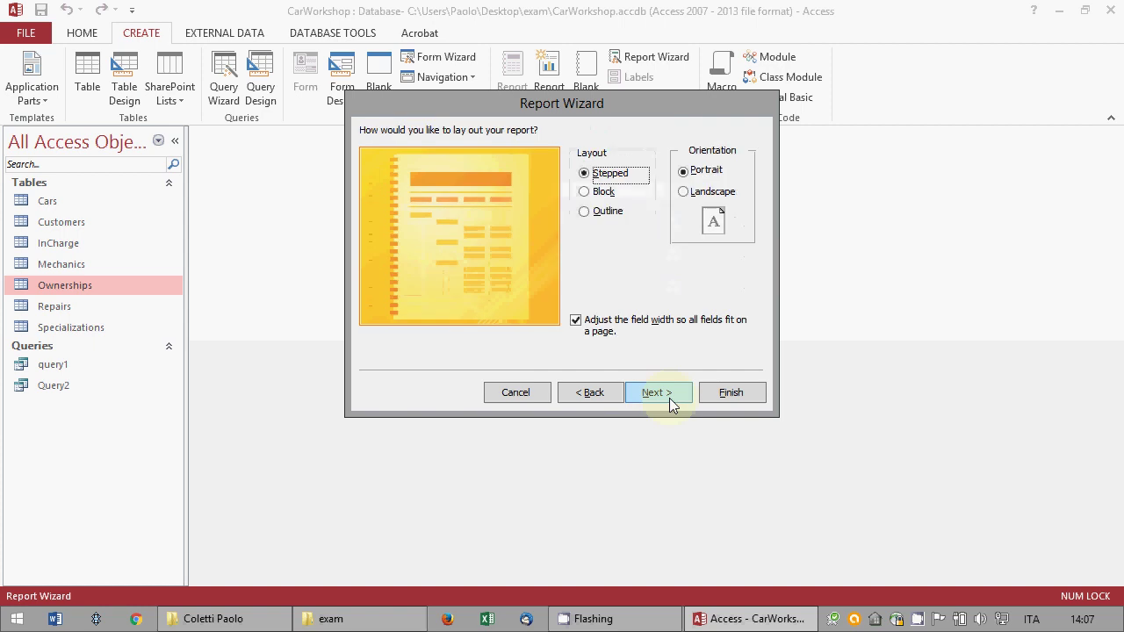
click(670, 398)
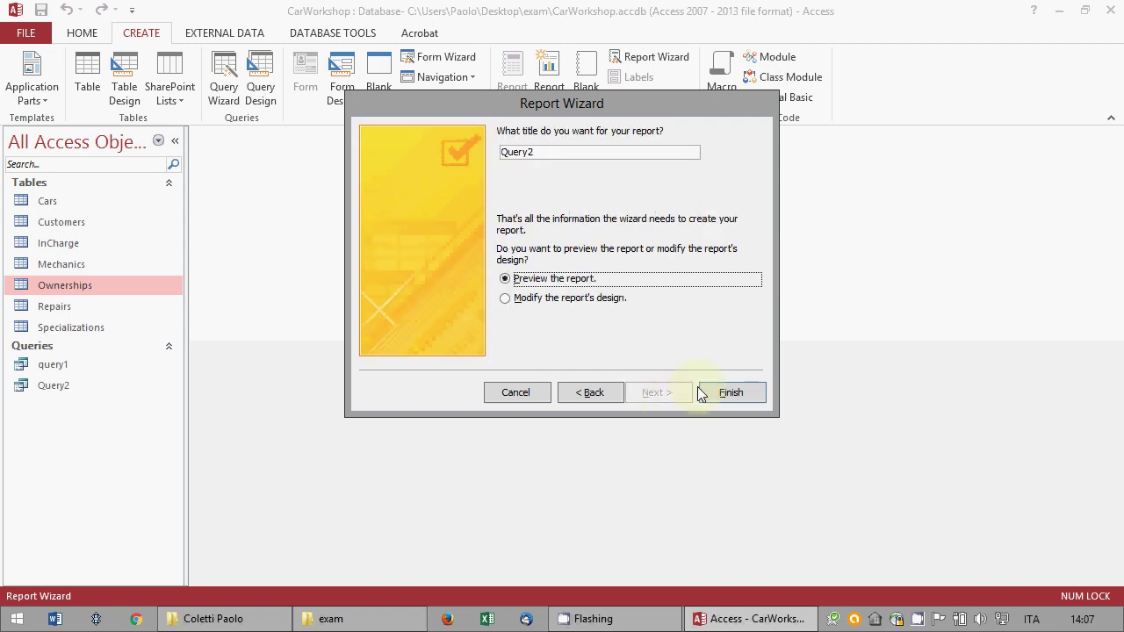
drag(552, 157, 463, 150)
text(rep)
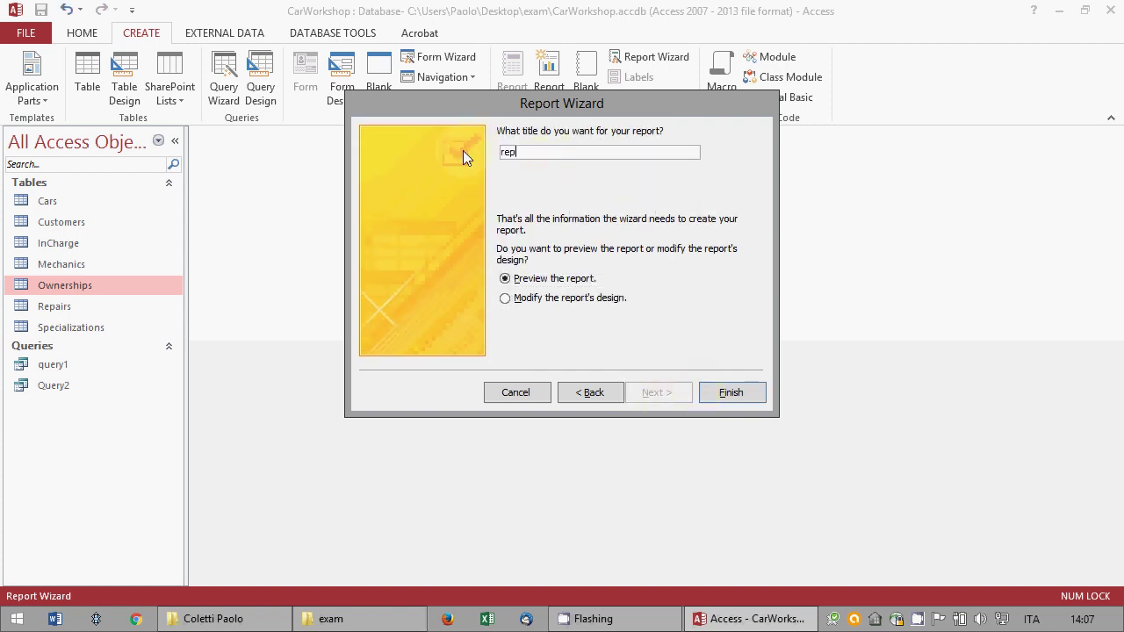
text(ort1)
click(732, 392)
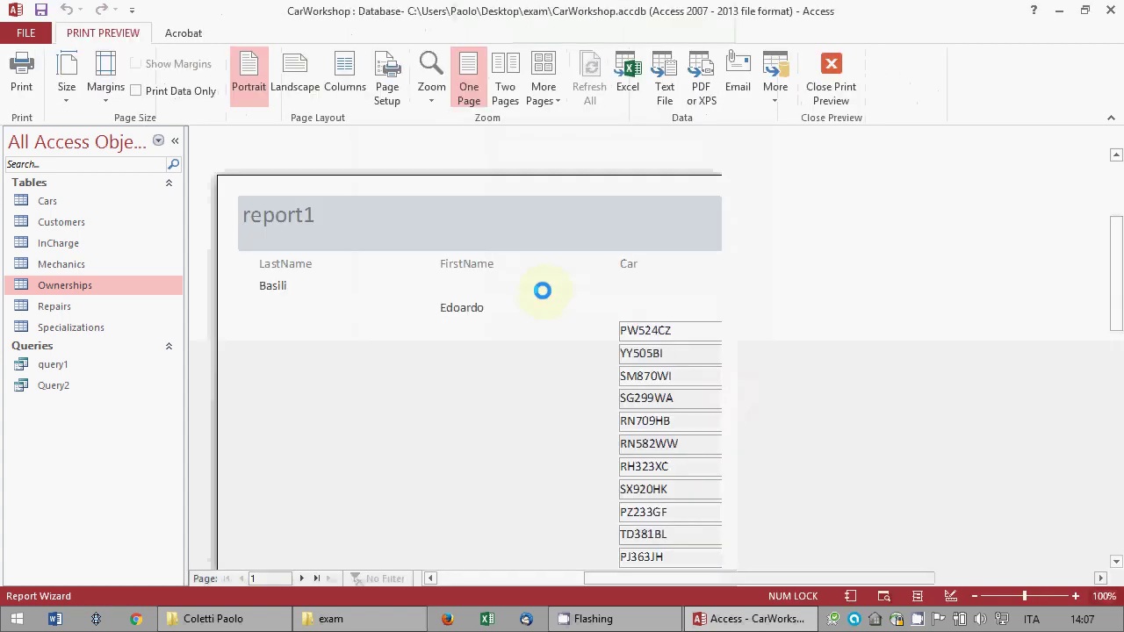
right_click(920, 623)
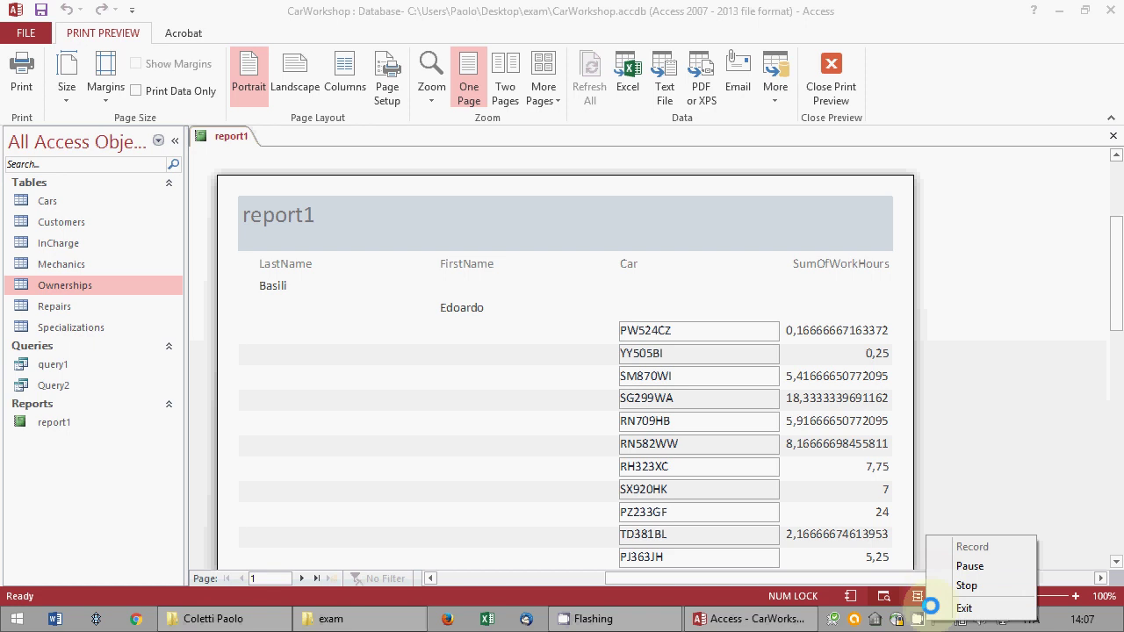
click(954, 565)
right_click(927, 623)
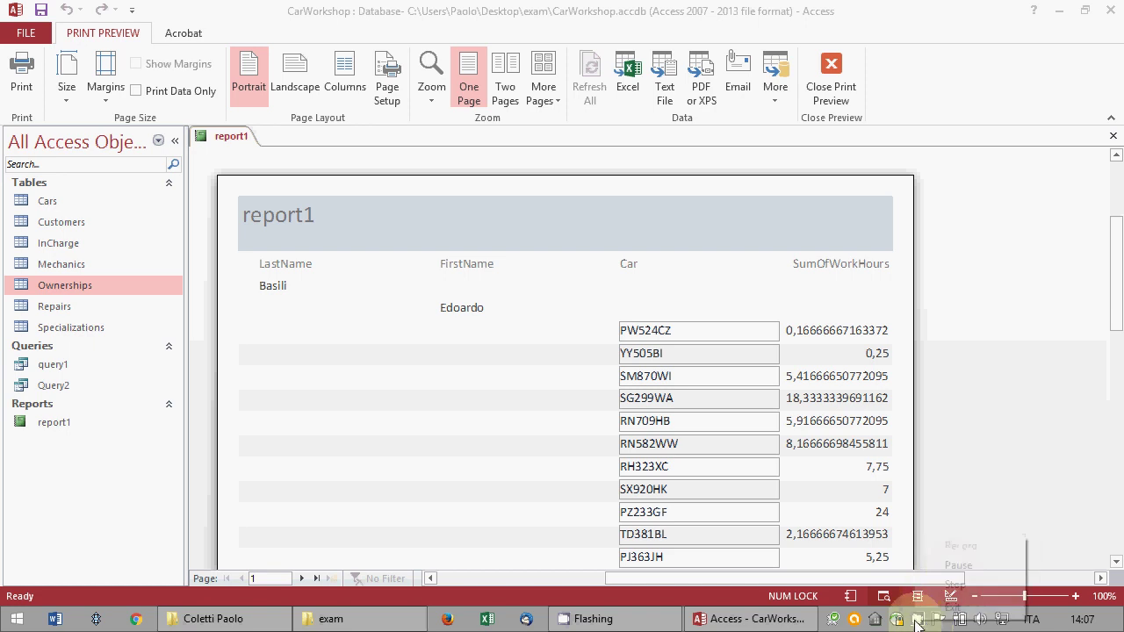
click(957, 580)
click(941, 559)
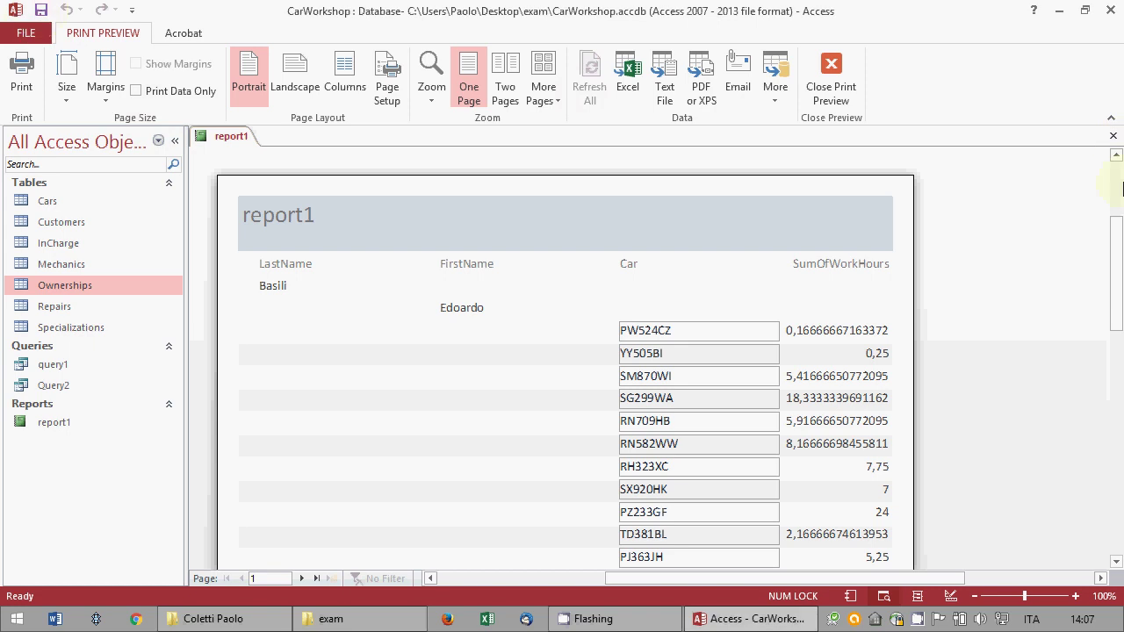
- Close the preview of report1
click(1114, 135)
right_click(916, 620)
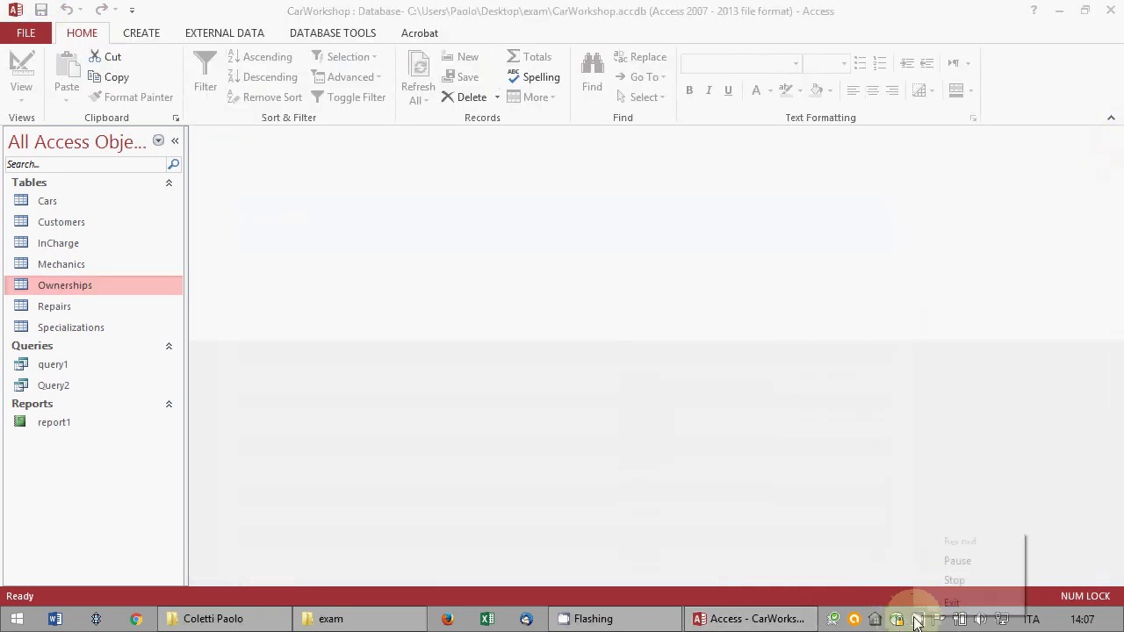
click(938, 564)
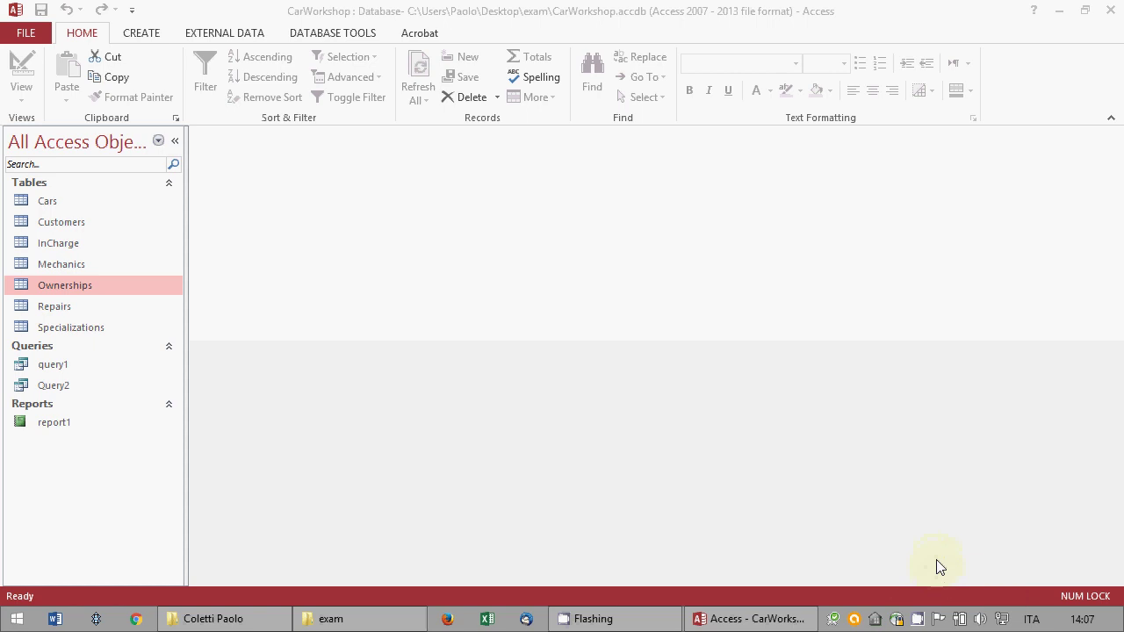
right_click(921, 620)
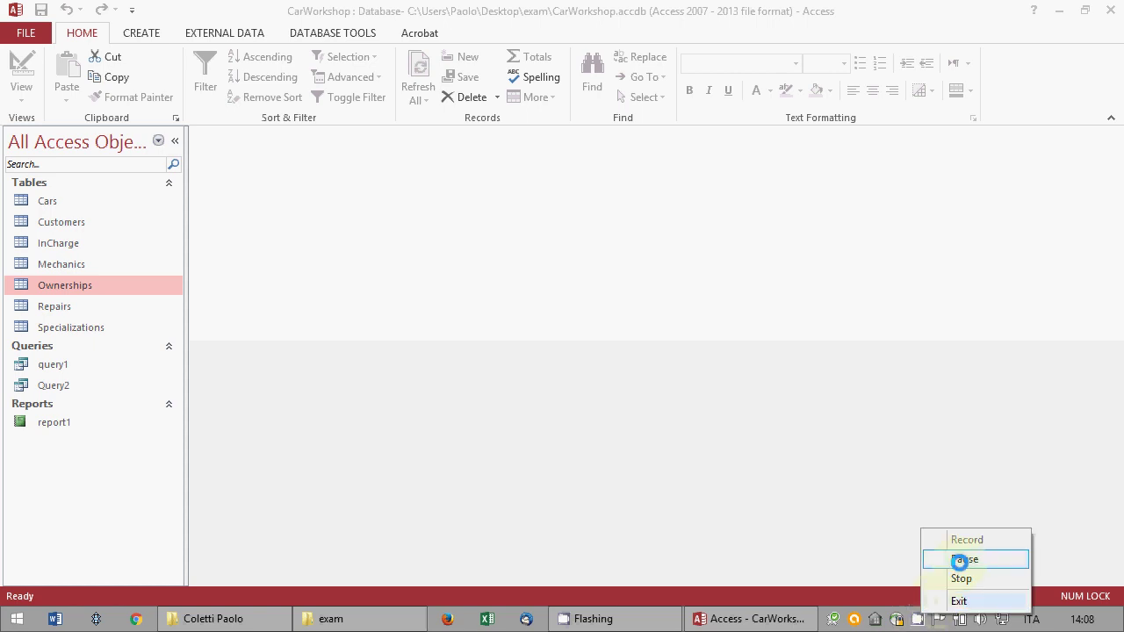
click(954, 562)
right_click(921, 620)
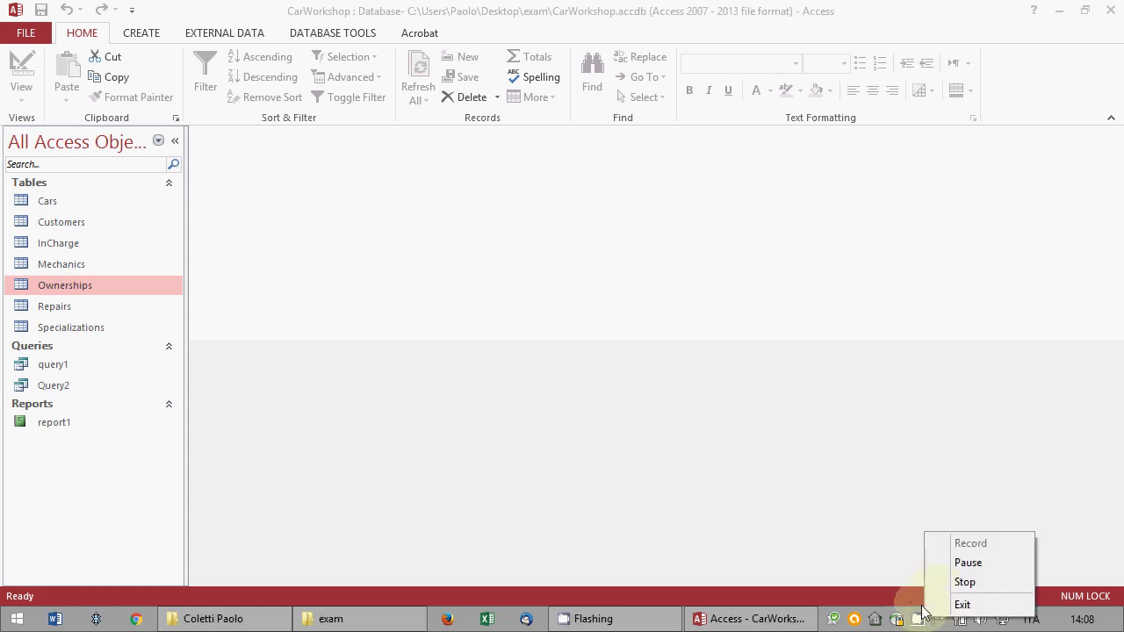
click(458, 8)
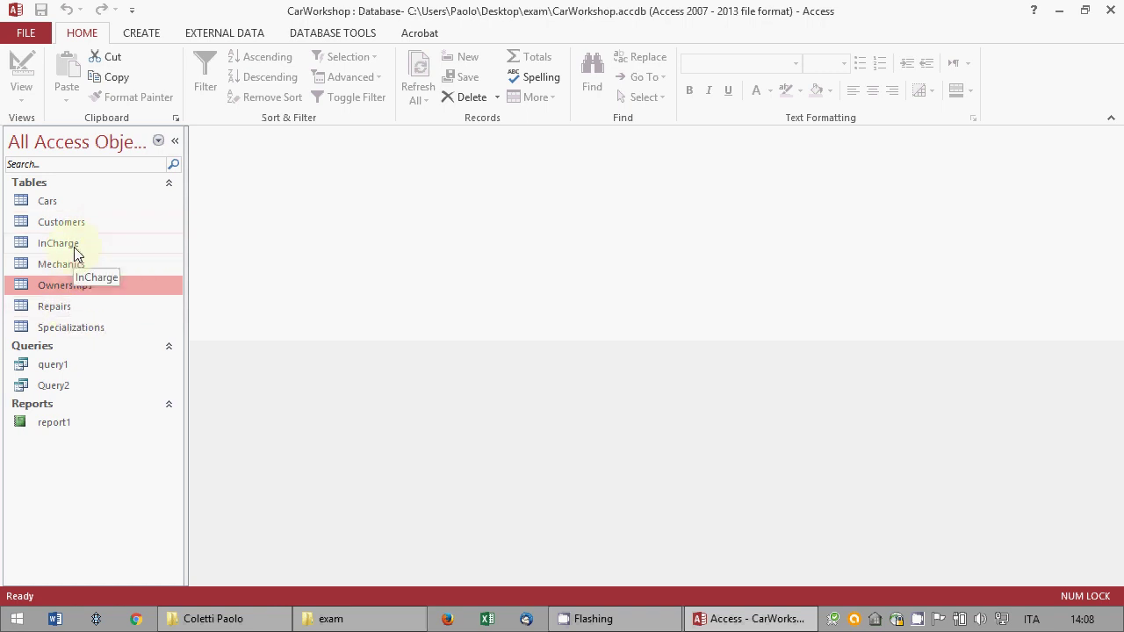
- Open the Repairs table in Design View and show the table's property sheet
click(49, 308)
right_click(49, 309)
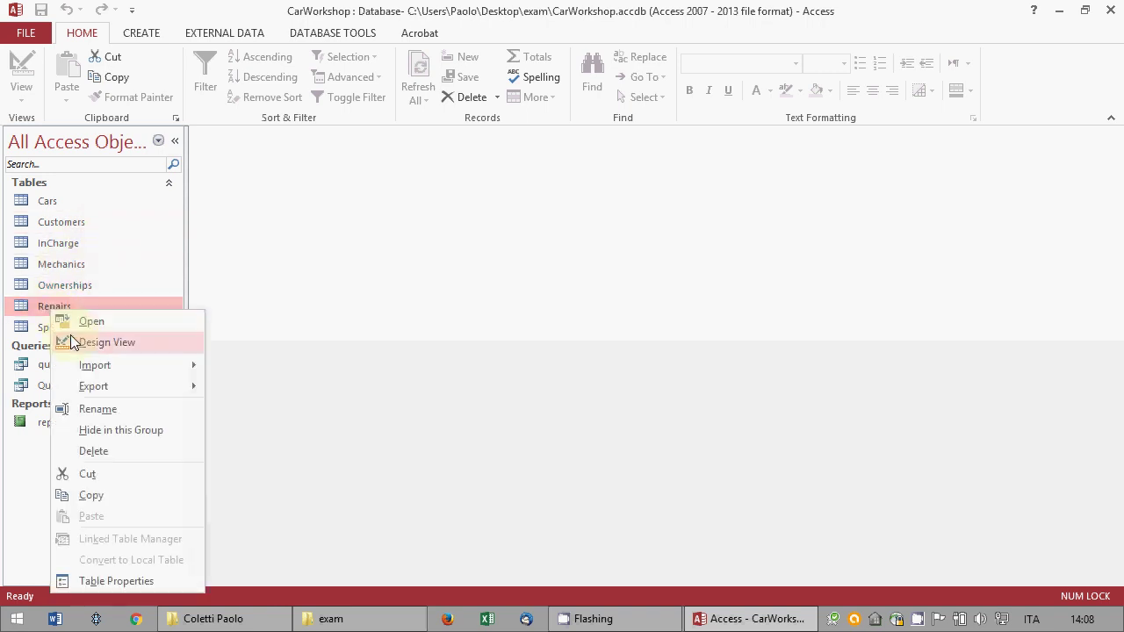
click(70, 334)
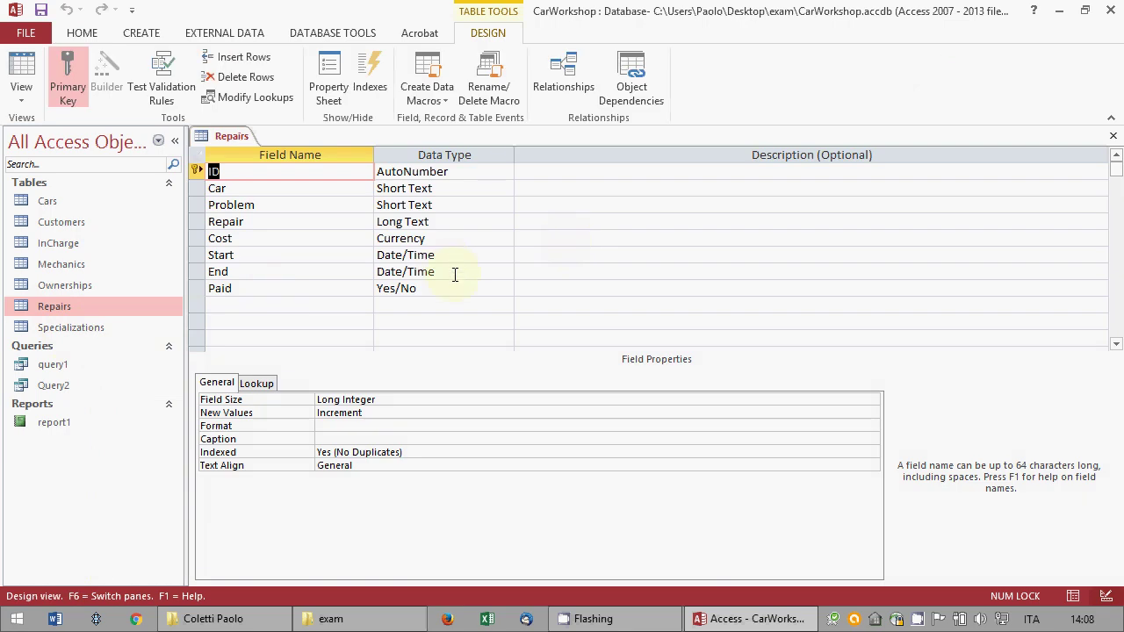
click(453, 271)
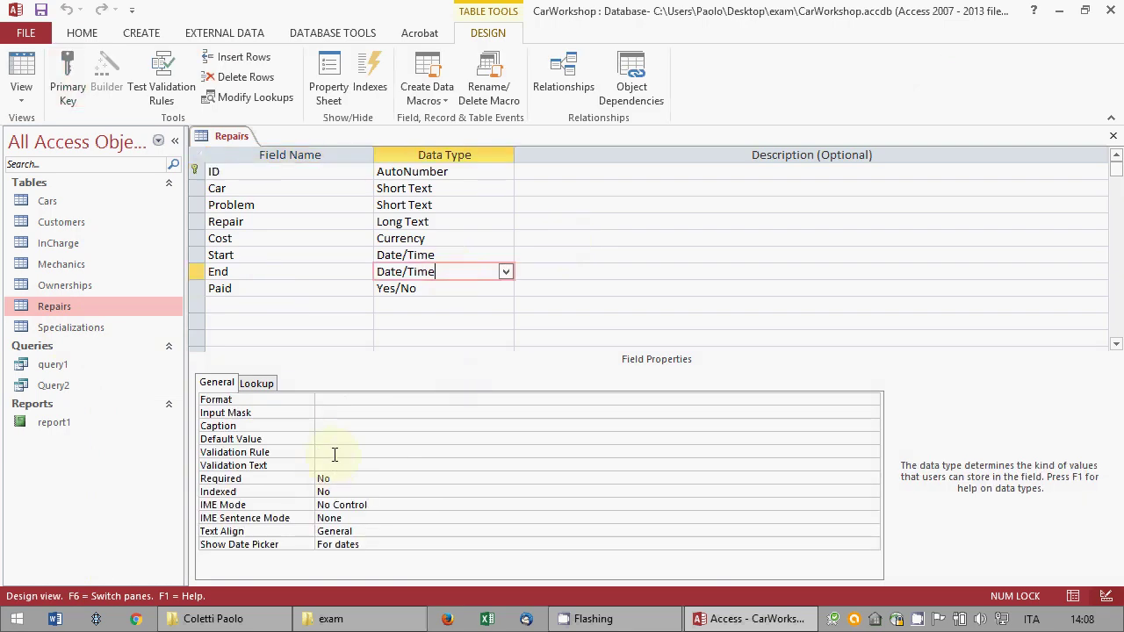
click(328, 83)
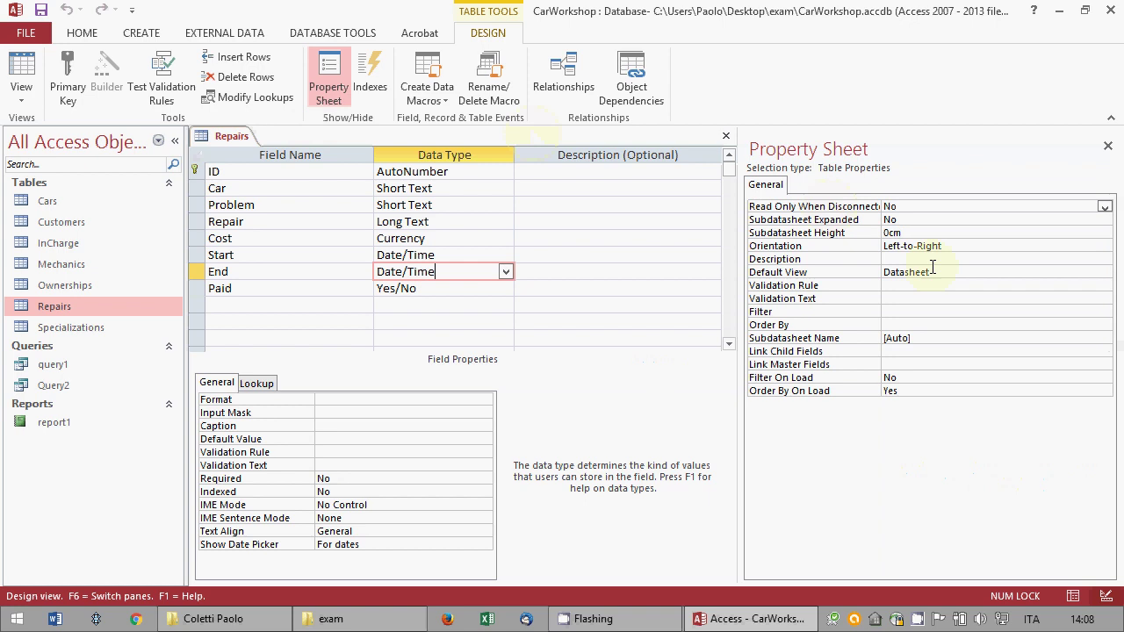
- Set the Repairs table's validation rule to [End]>=[Start]
click(924, 286)
text([End)
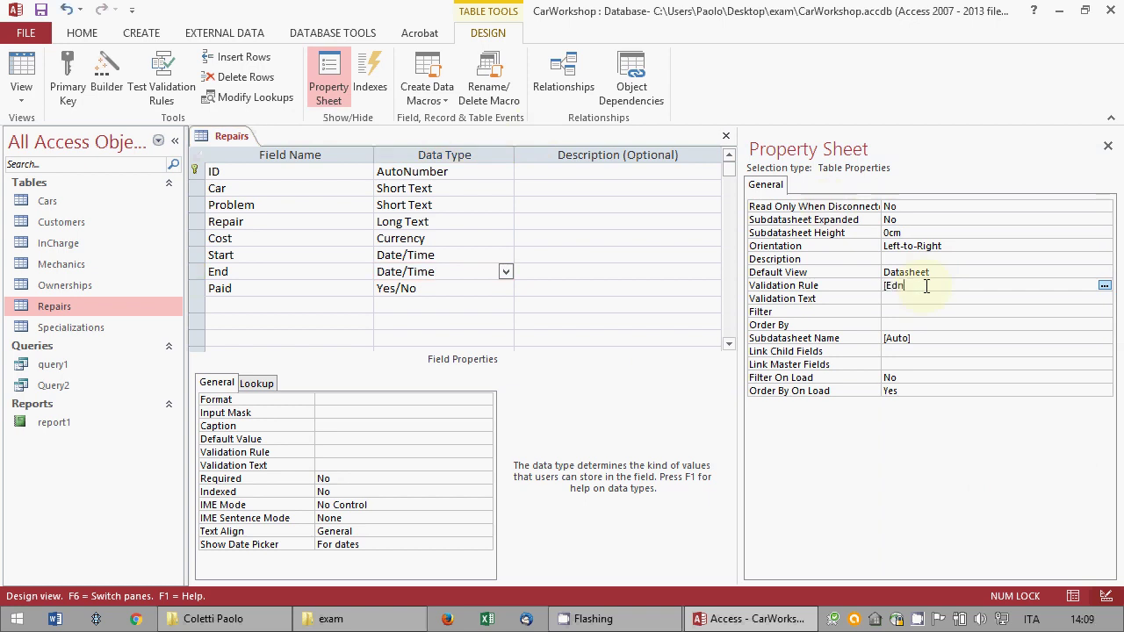
key(BackSpace)
key(BackSpace)
text(nd]>[Start])
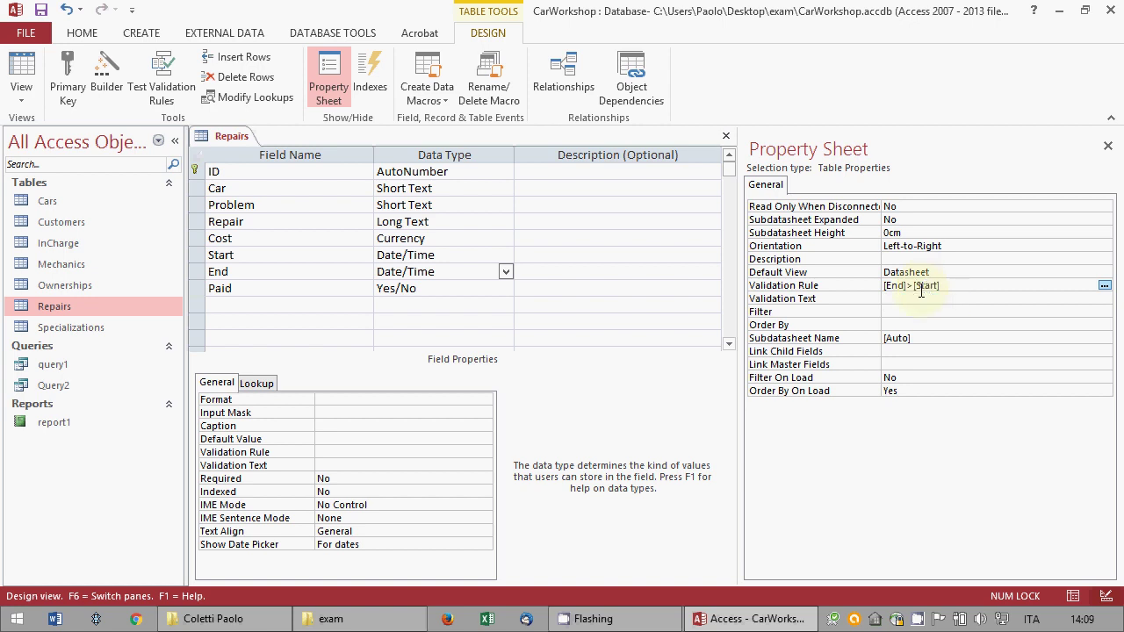
key(Return)
click(910, 285)
text(=)
- Set the table's validation text to "End must be after start" and save the design without testing existing data
click(910, 298)
text(E)
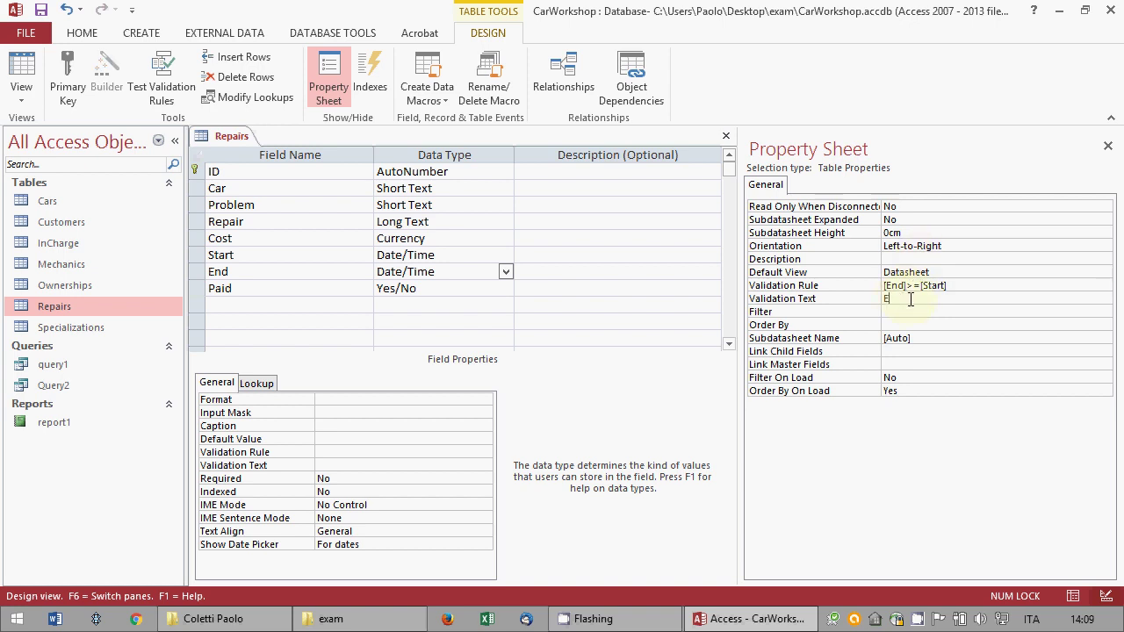
text(nd must be after start)
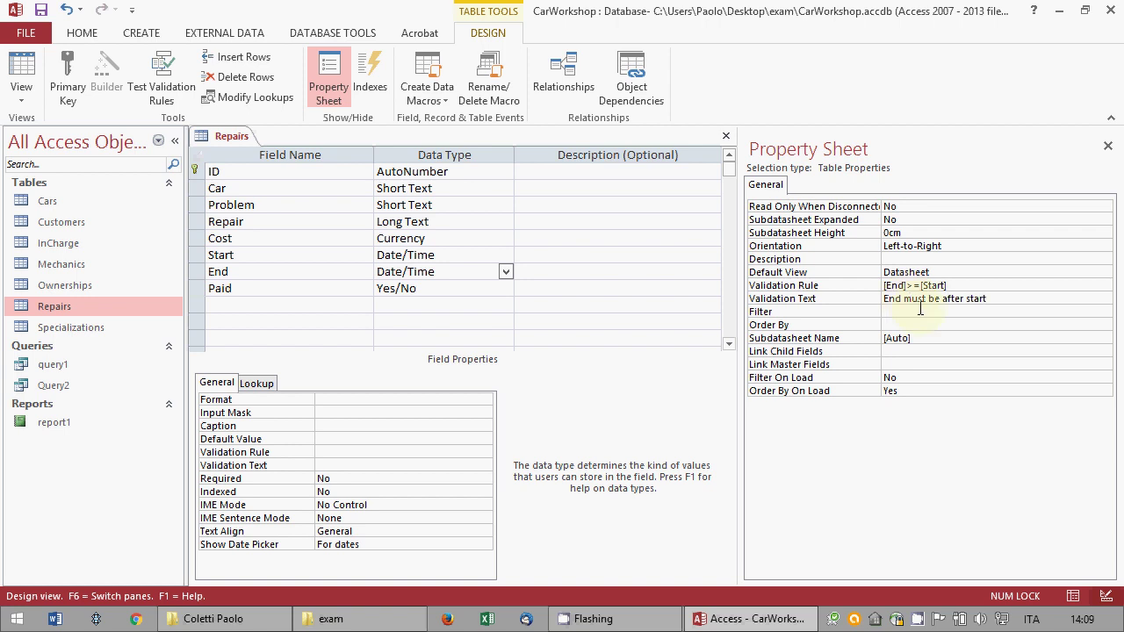
key(Return)
click(42, 12)
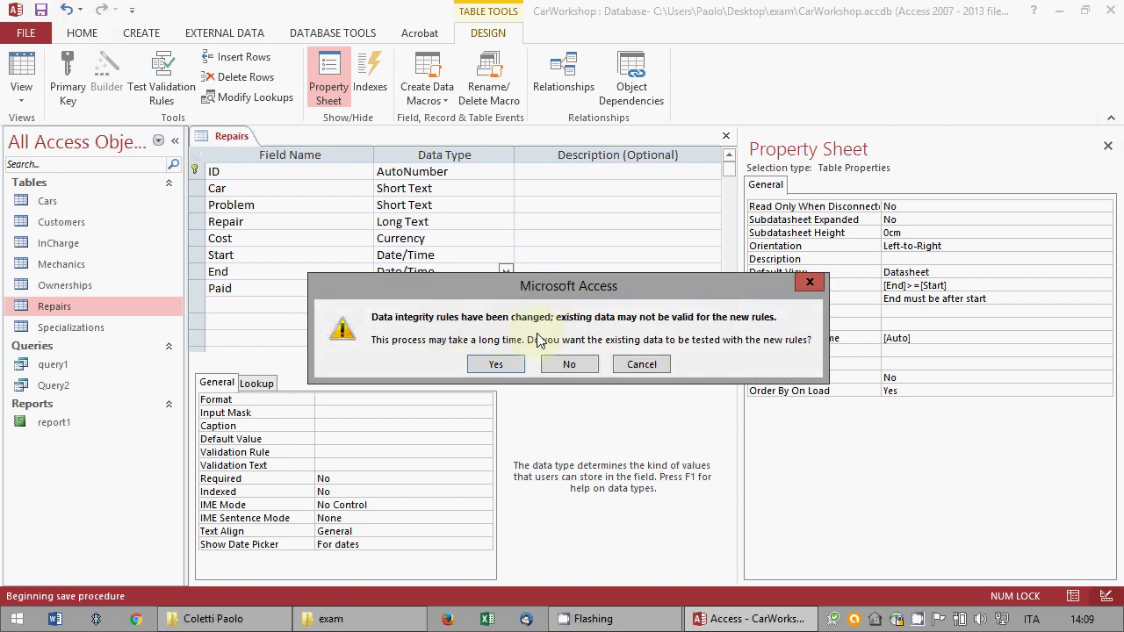
click(569, 366)
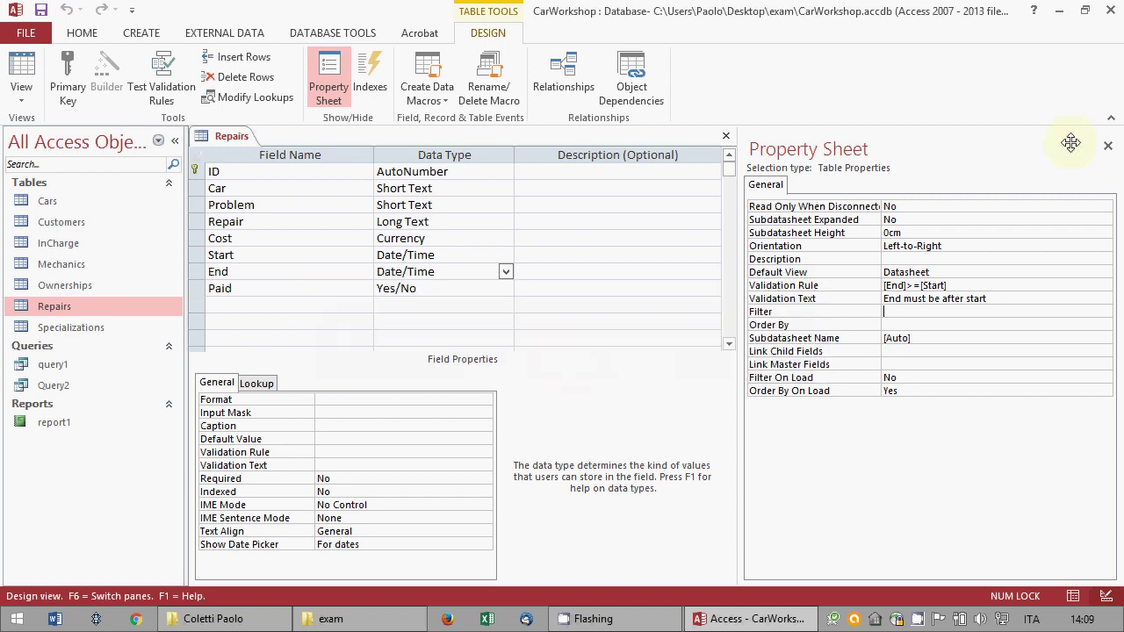
- Close the Repairs design, reopen it to check the table's saved validation rule and text, and close it again
click(1108, 146)
click(1111, 138)
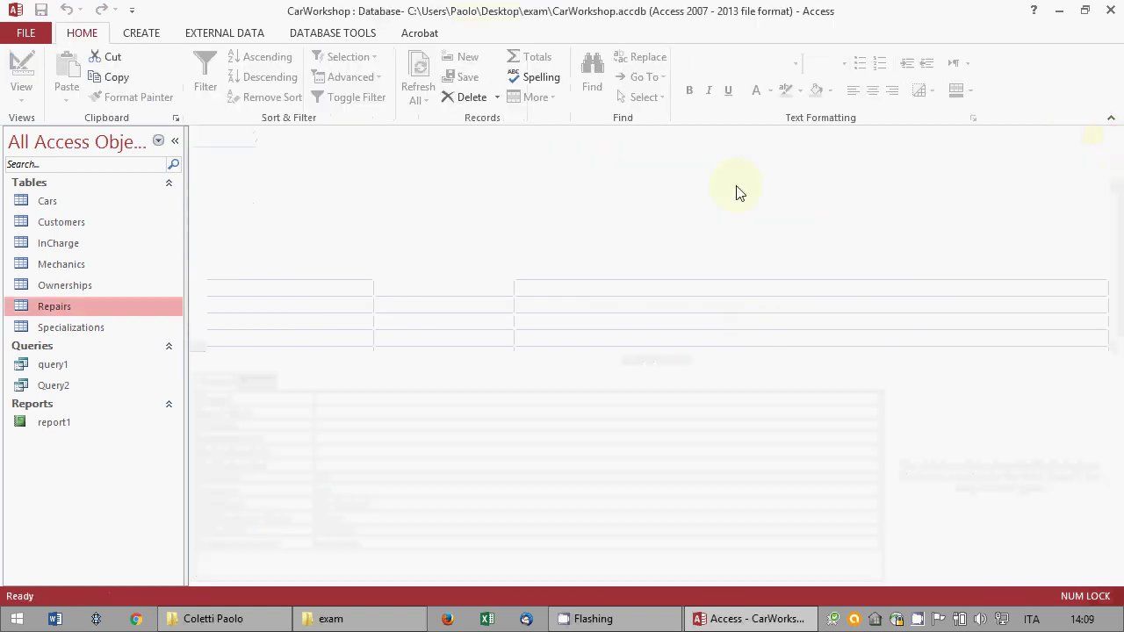
right_click(69, 317)
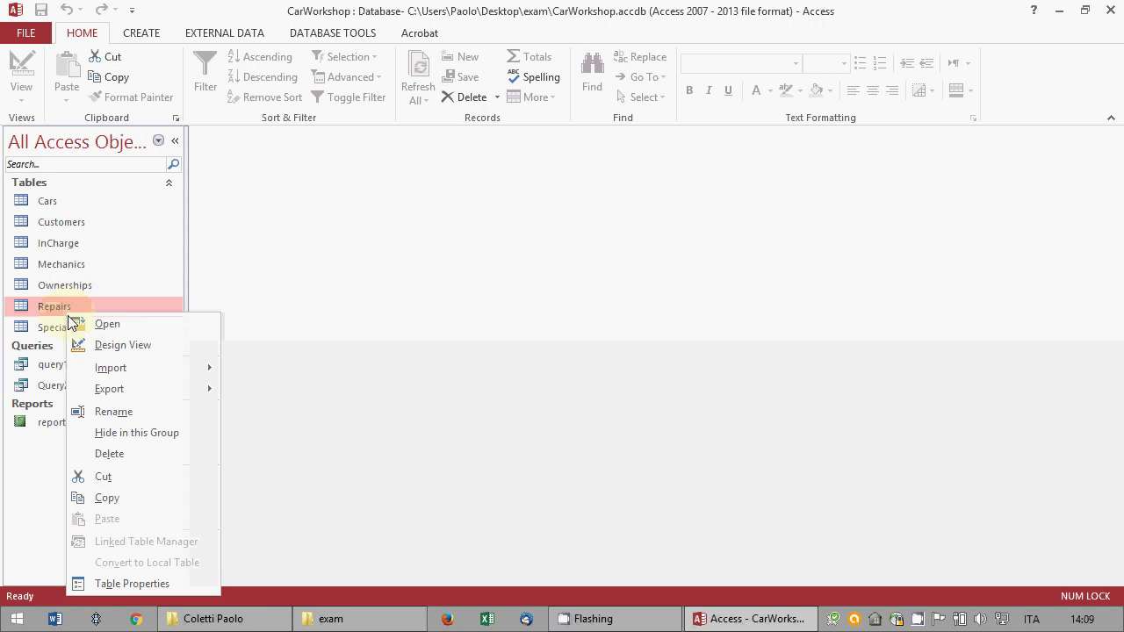
click(80, 342)
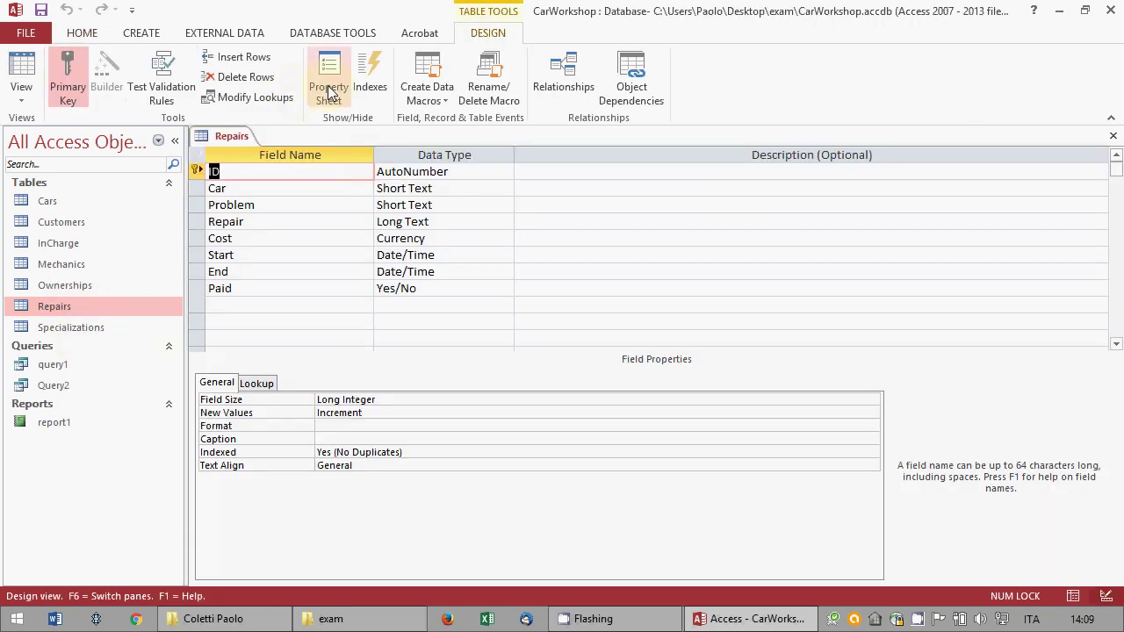
click(328, 92)
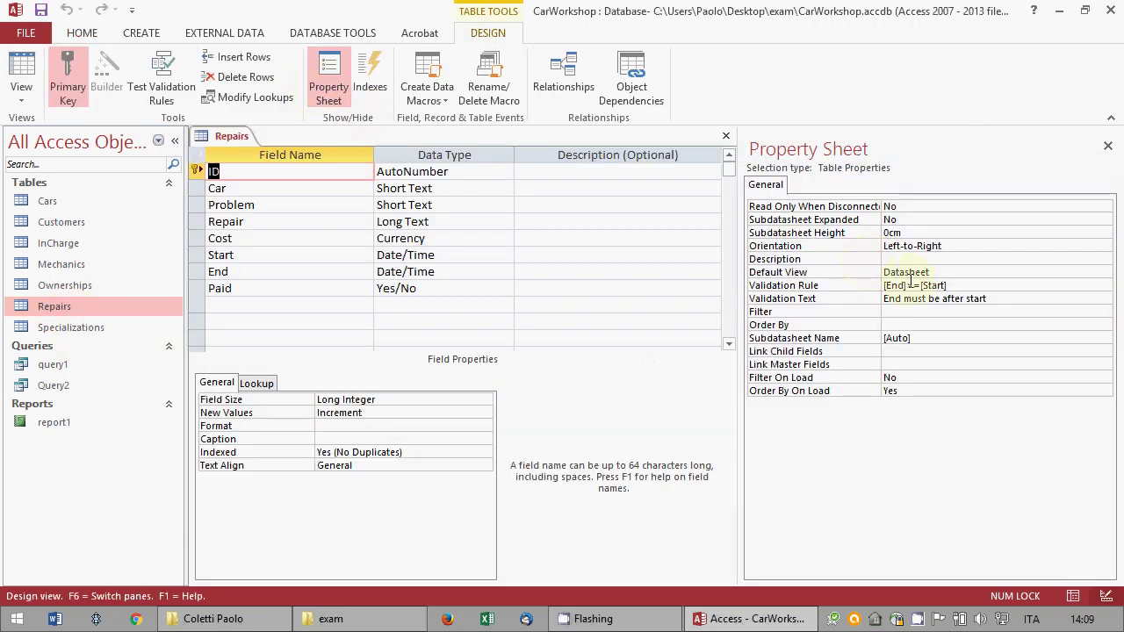
click(1108, 146)
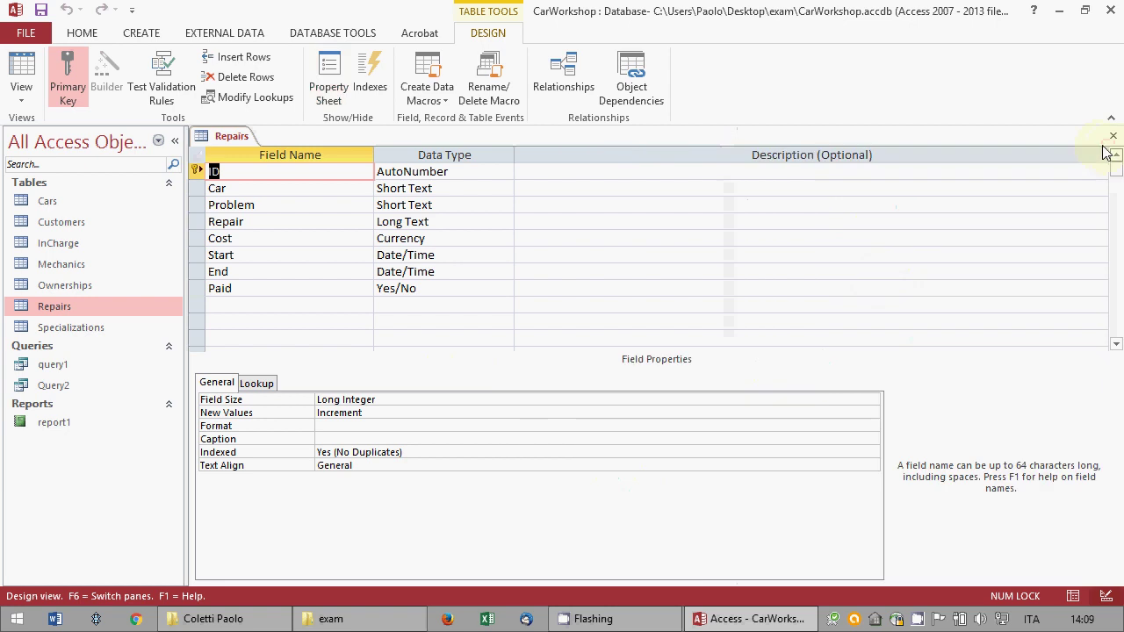
click(1112, 137)
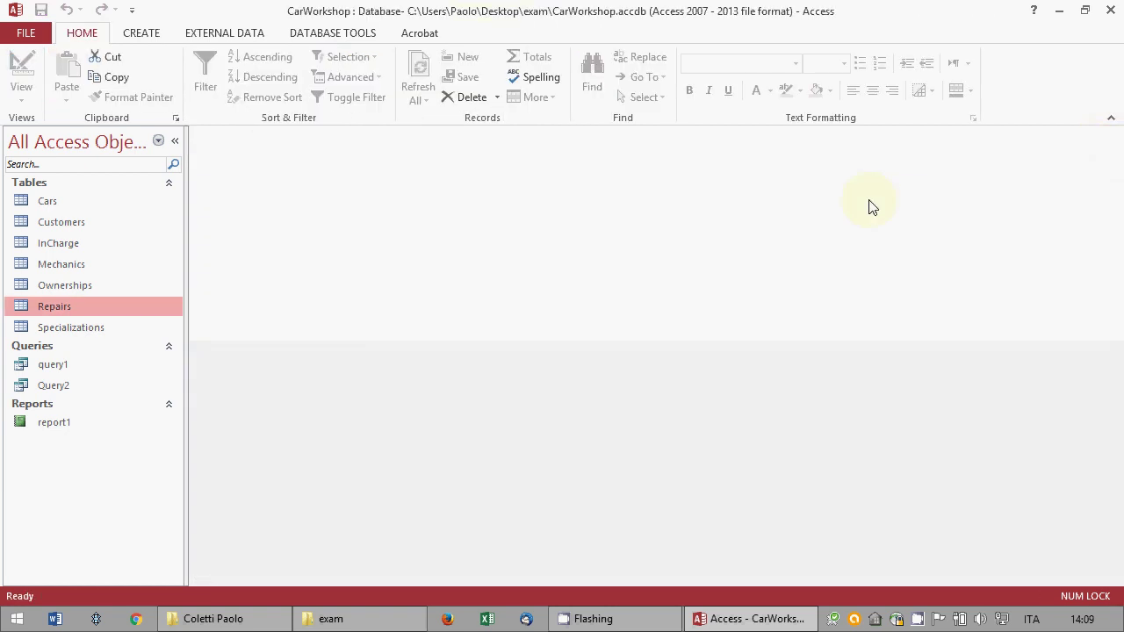
- Rename Query2 as QueryForReport and open report1 to check that it still works with the renamed query
click(44, 385)
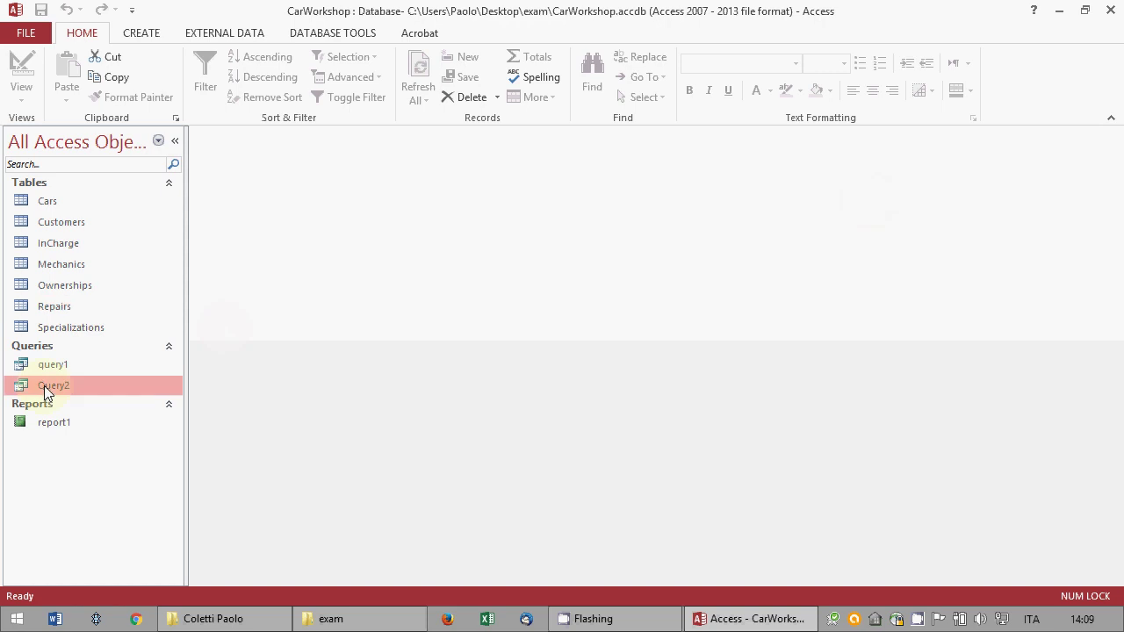
right_click(44, 386)
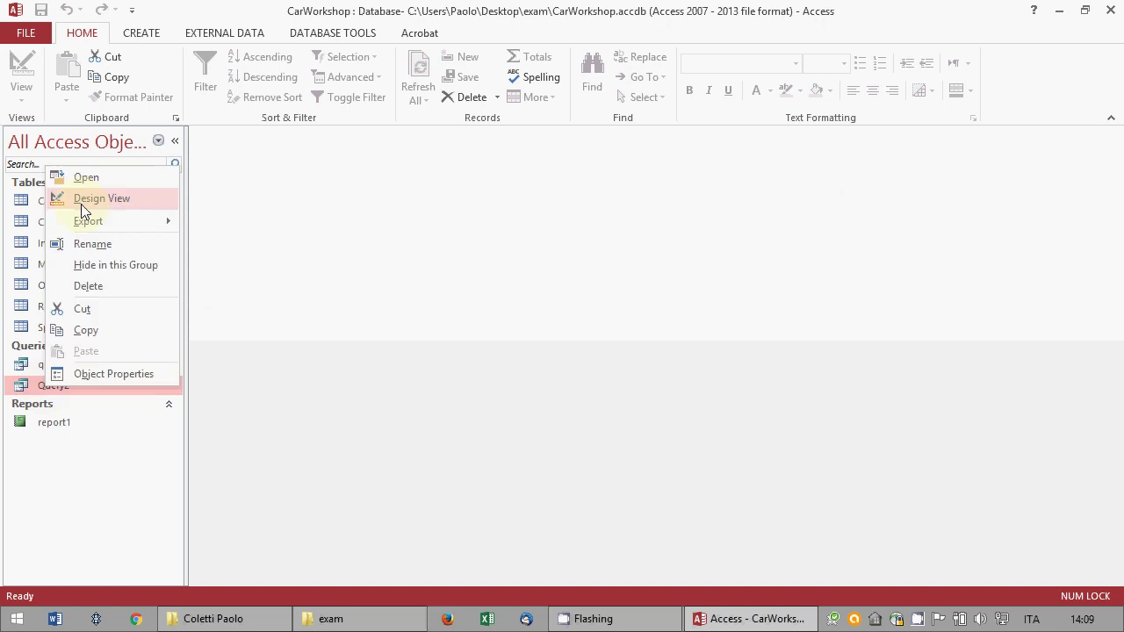
click(85, 244)
click(97, 385)
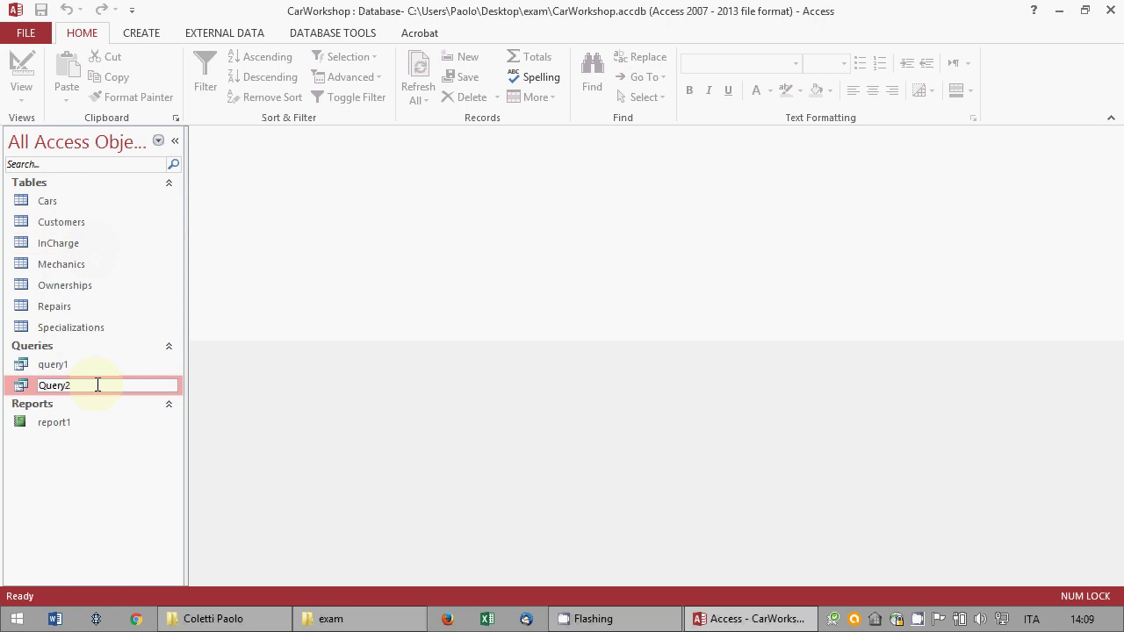
text(ForReport)
key(Return)
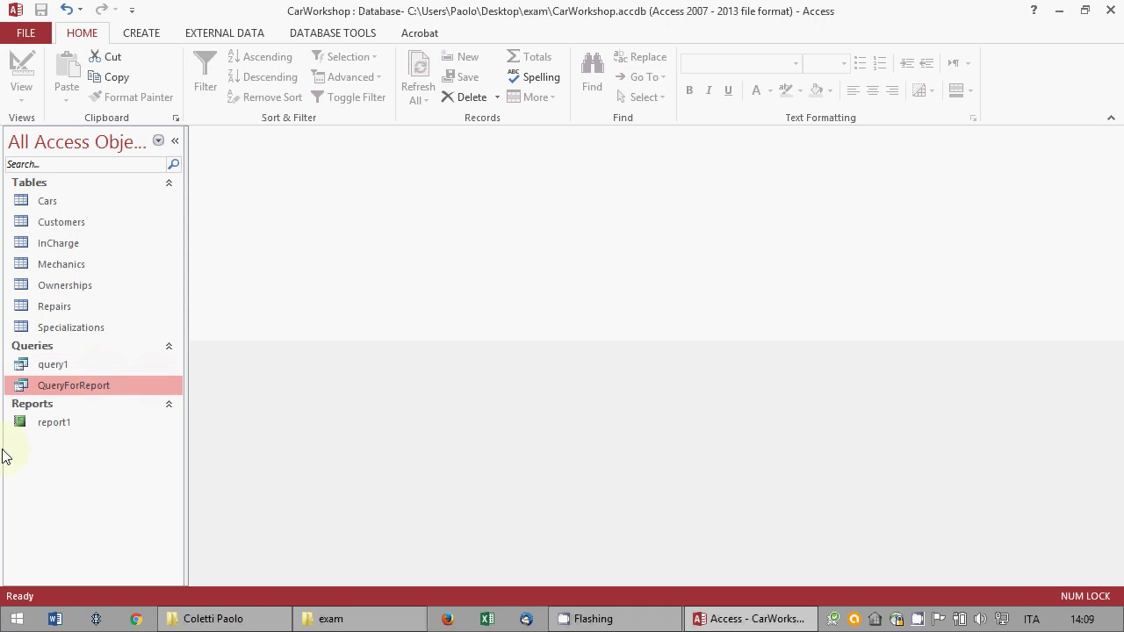
double_click(61, 424)
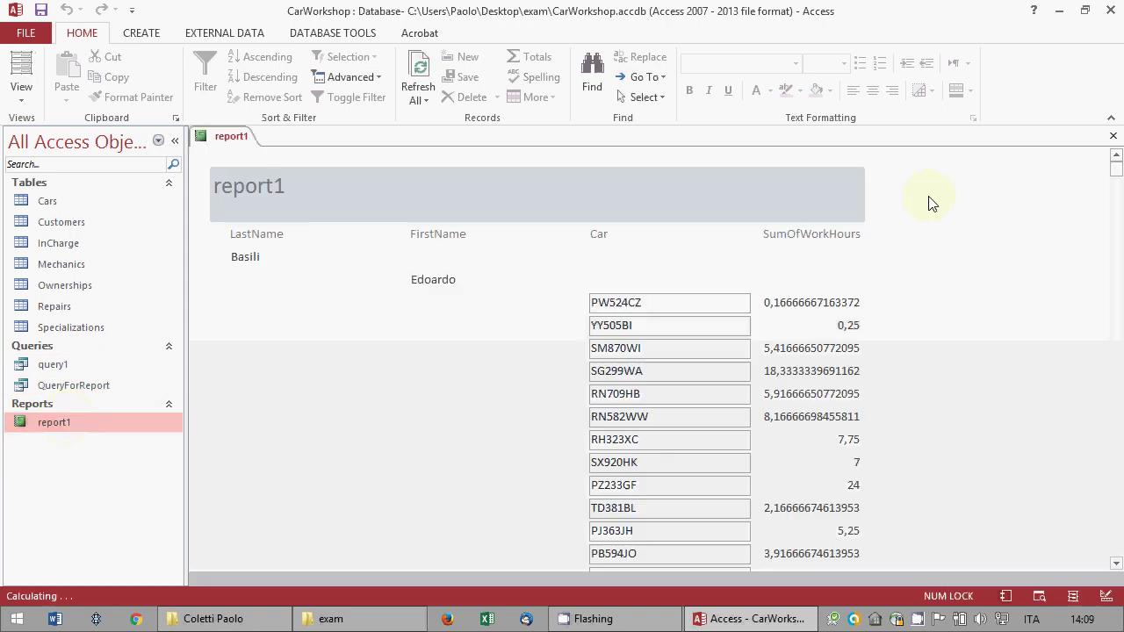
click(1113, 135)
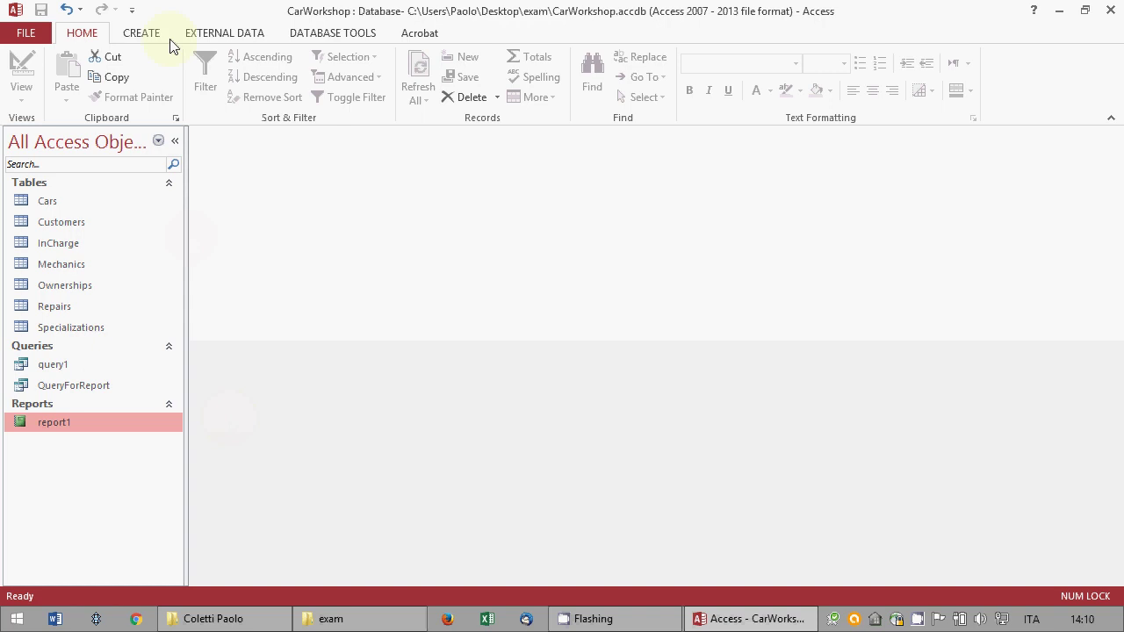
- Create a new query design with the Cars, Ownerships and Customers tables, and enlarge the Cars and Customers field lists
click(142, 33)
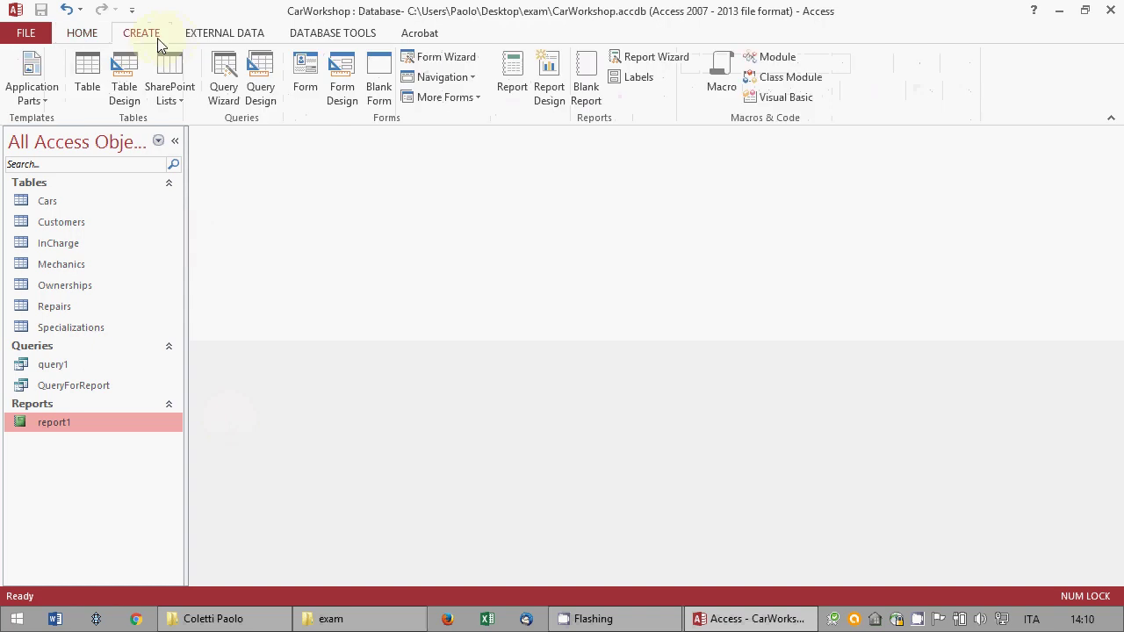
click(264, 85)
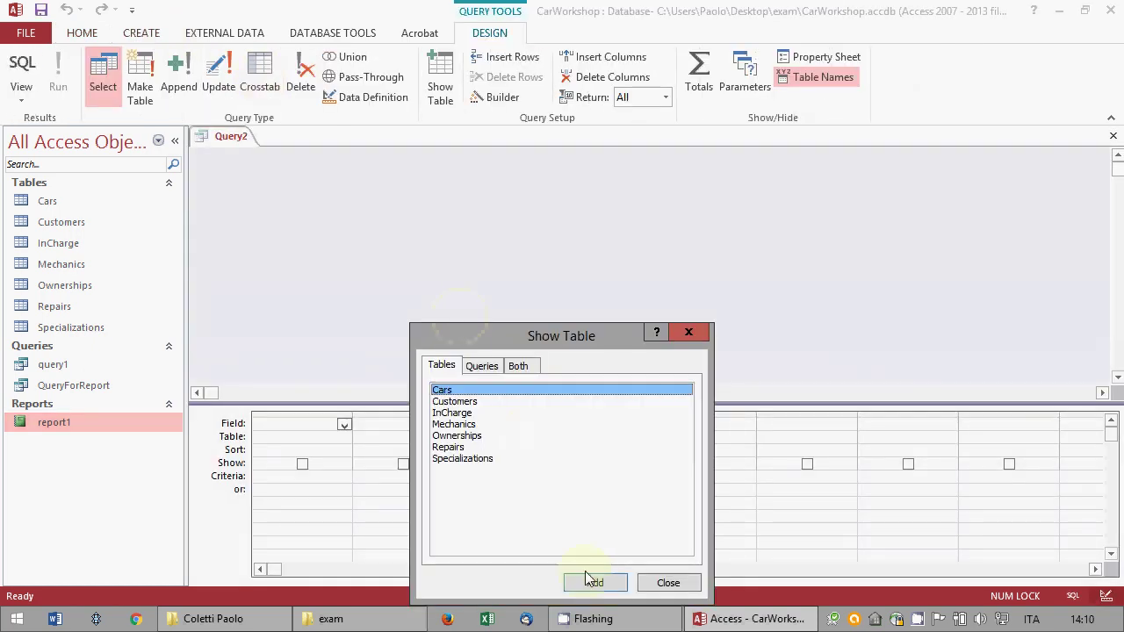
click(595, 583)
click(489, 436)
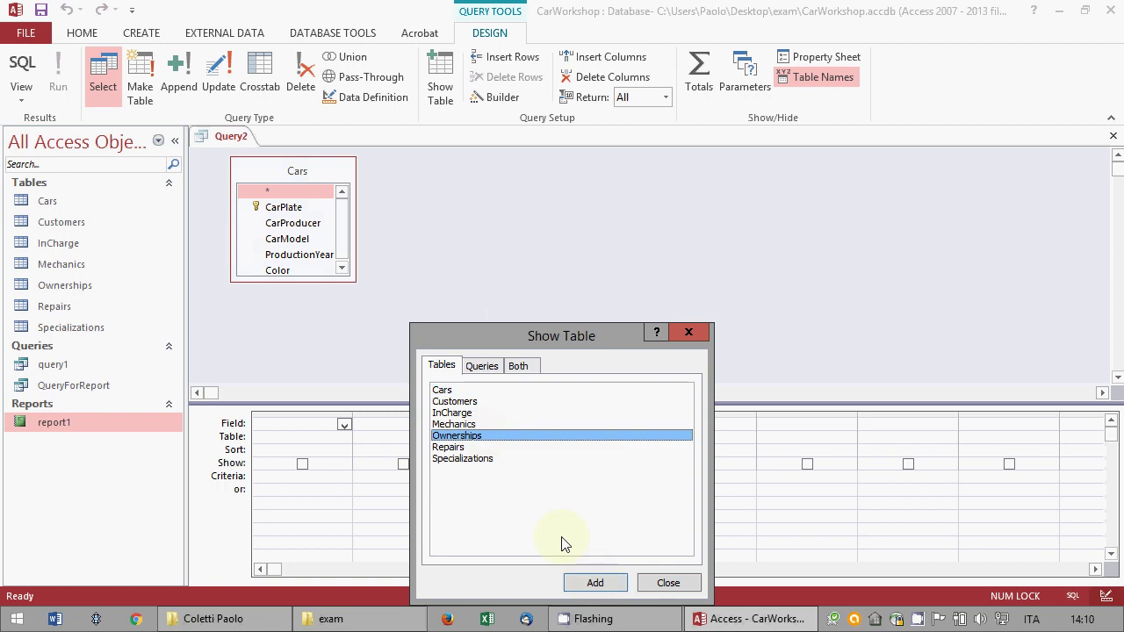
click(595, 583)
click(443, 401)
click(595, 583)
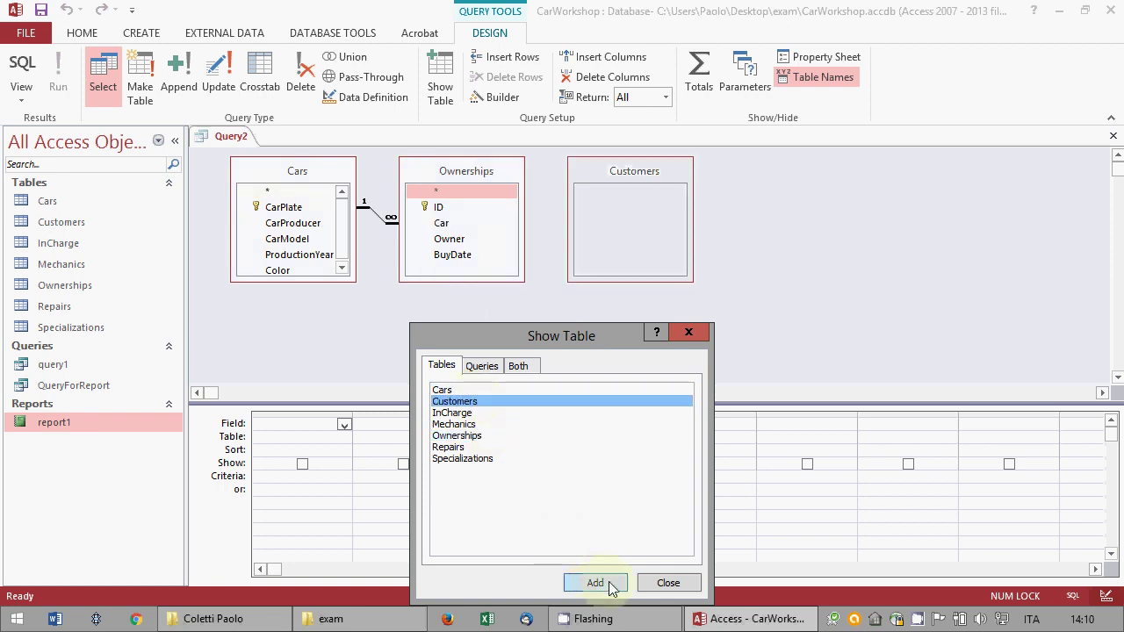
key(Escape)
drag(627, 282, 627, 316)
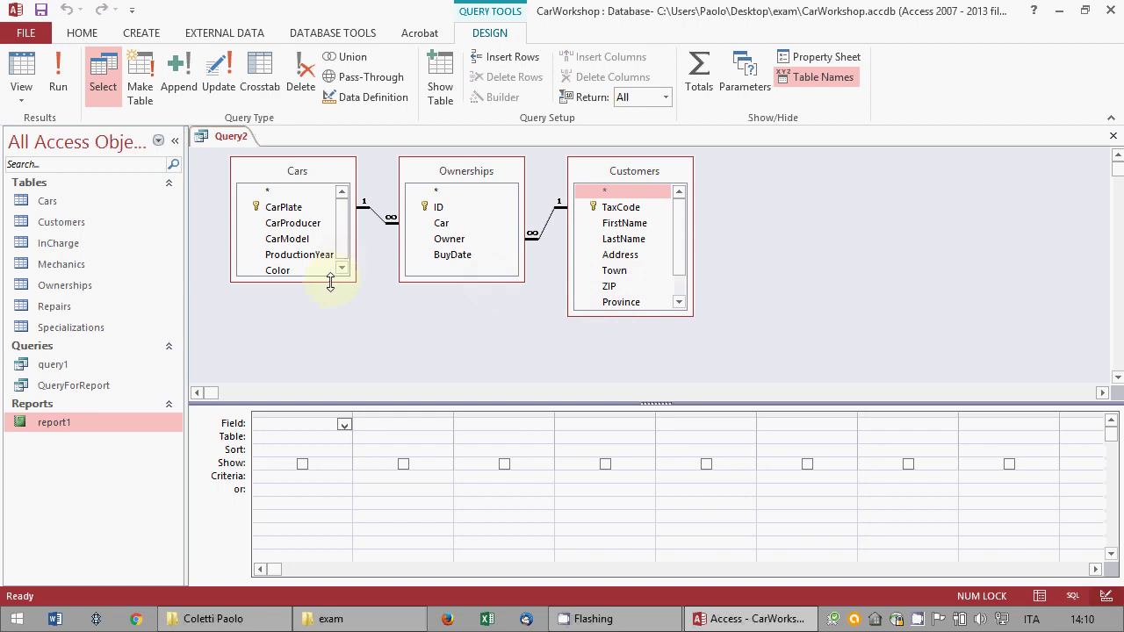
drag(329, 282, 327, 315)
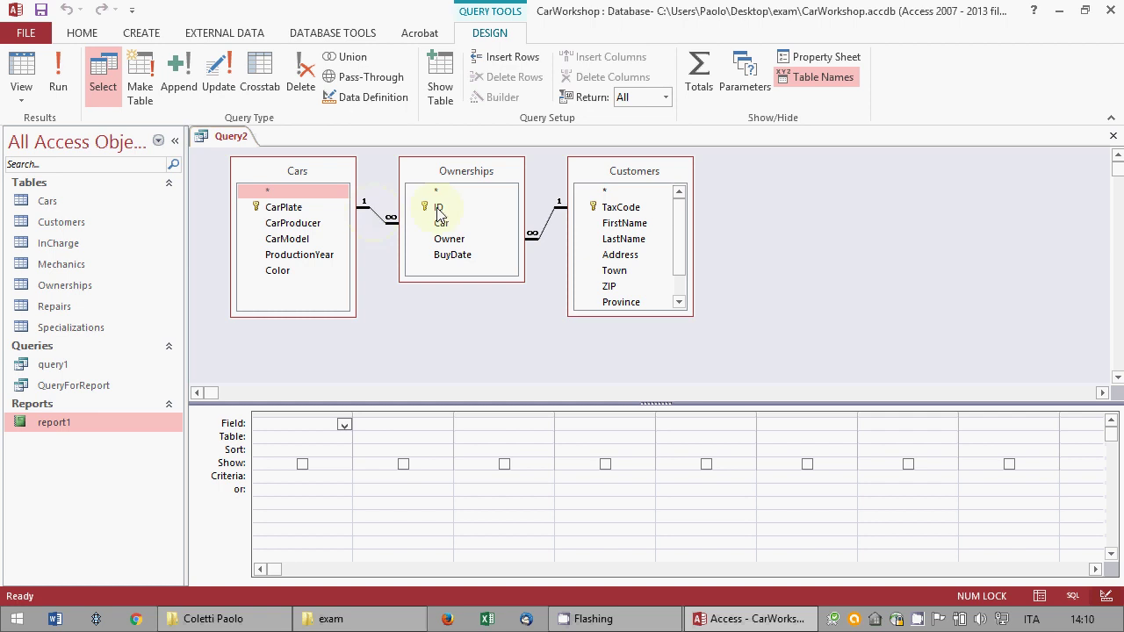
- Set the join between Customers and Ownerships to include all records from Customers
click(542, 237)
double_click(542, 238)
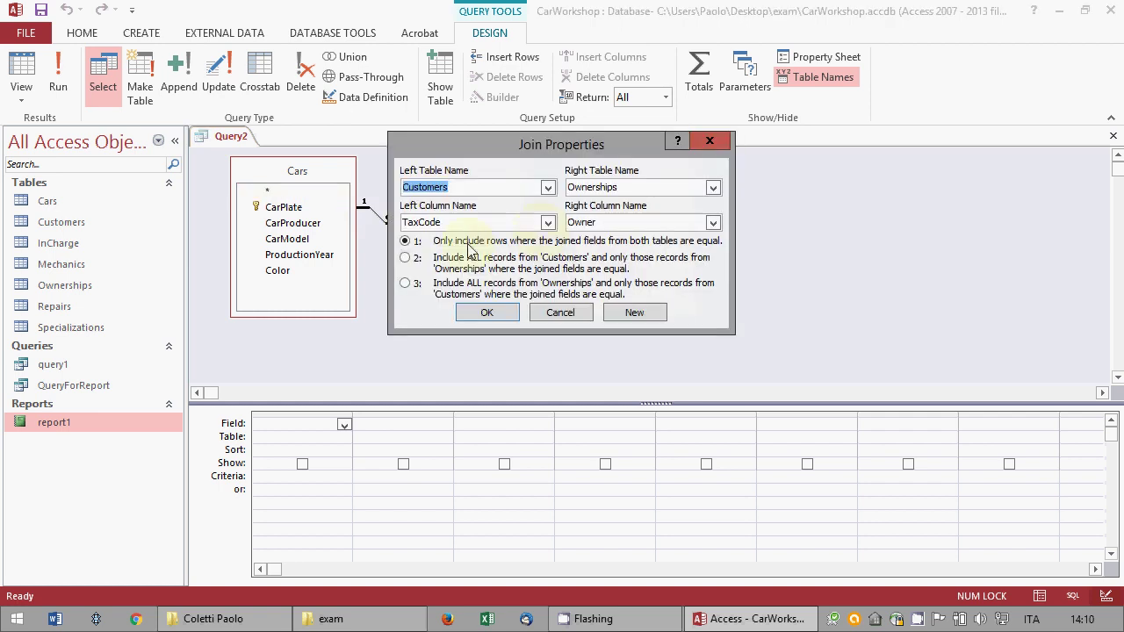
click(405, 258)
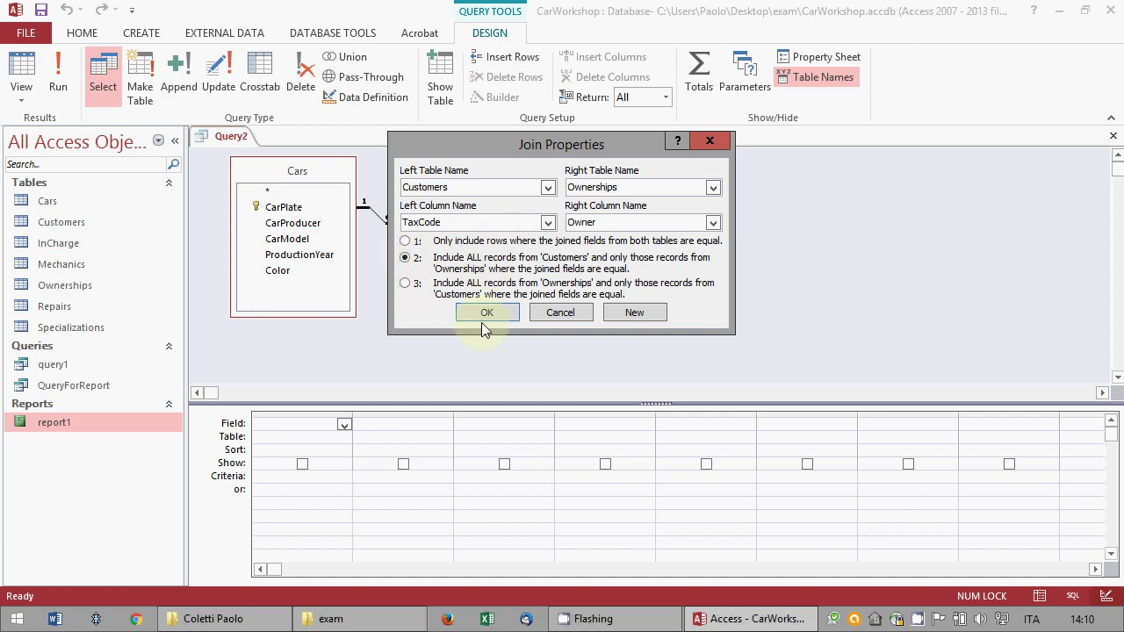
click(484, 314)
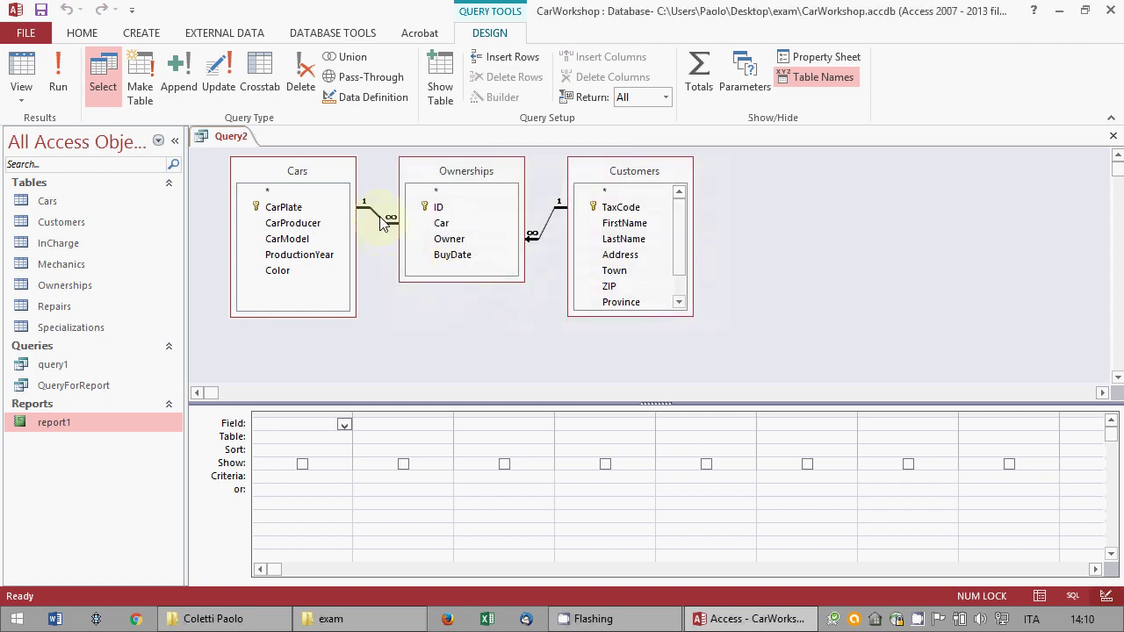
- Set the join between Cars and Ownerships to include all records from Cars
double_click(387, 220)
click(396, 257)
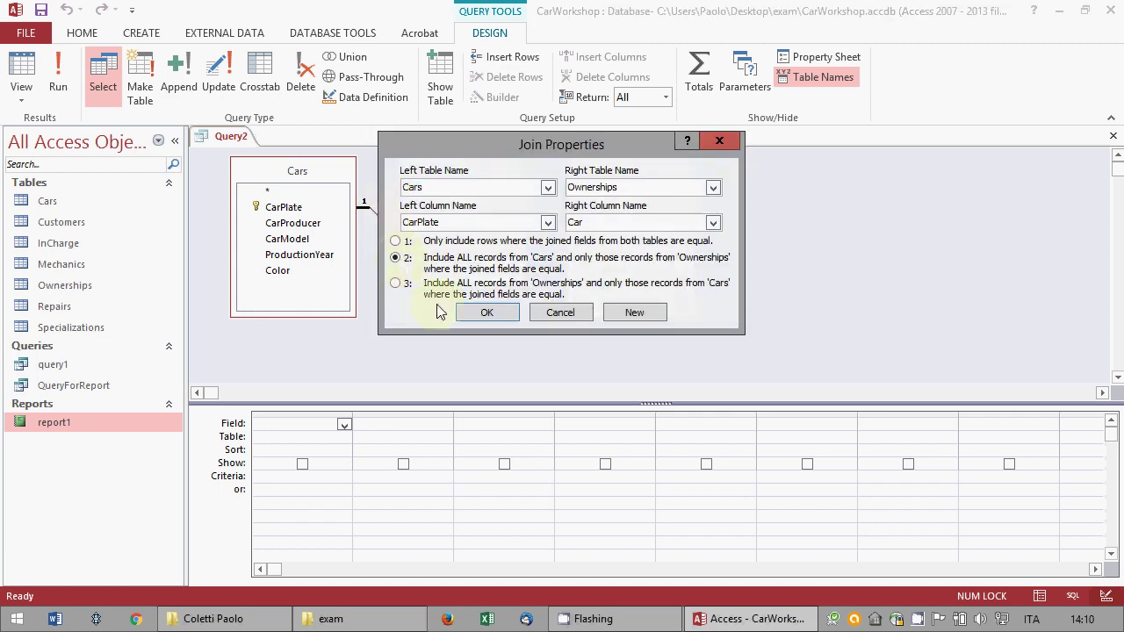
click(483, 313)
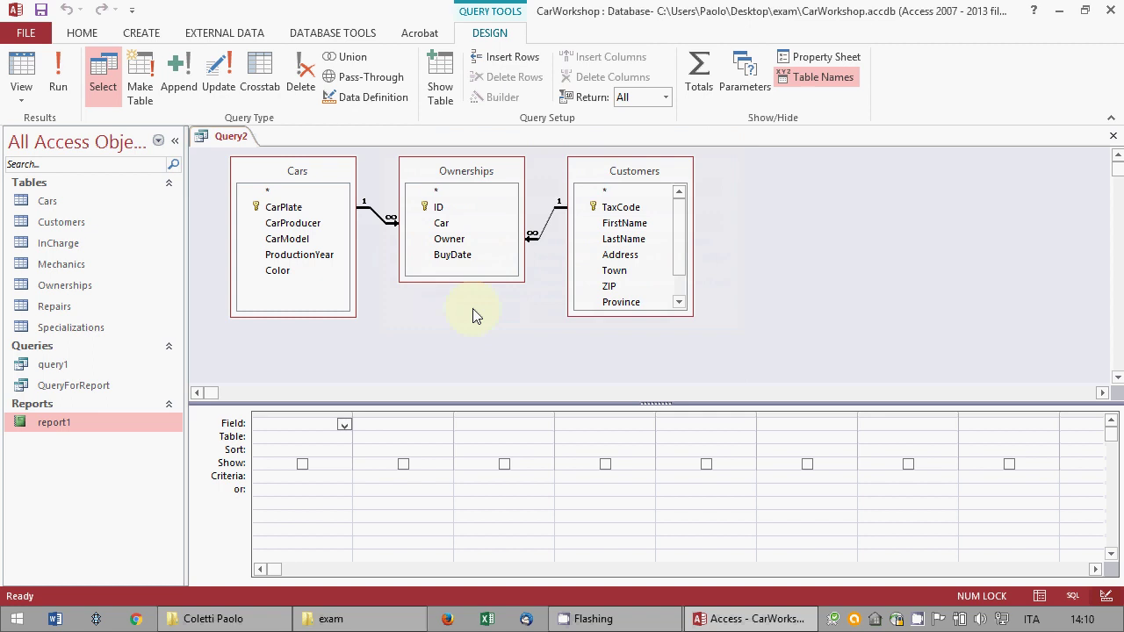
- Change the join between Cars and Ownerships to include all records from Ownerships
double_click(389, 223)
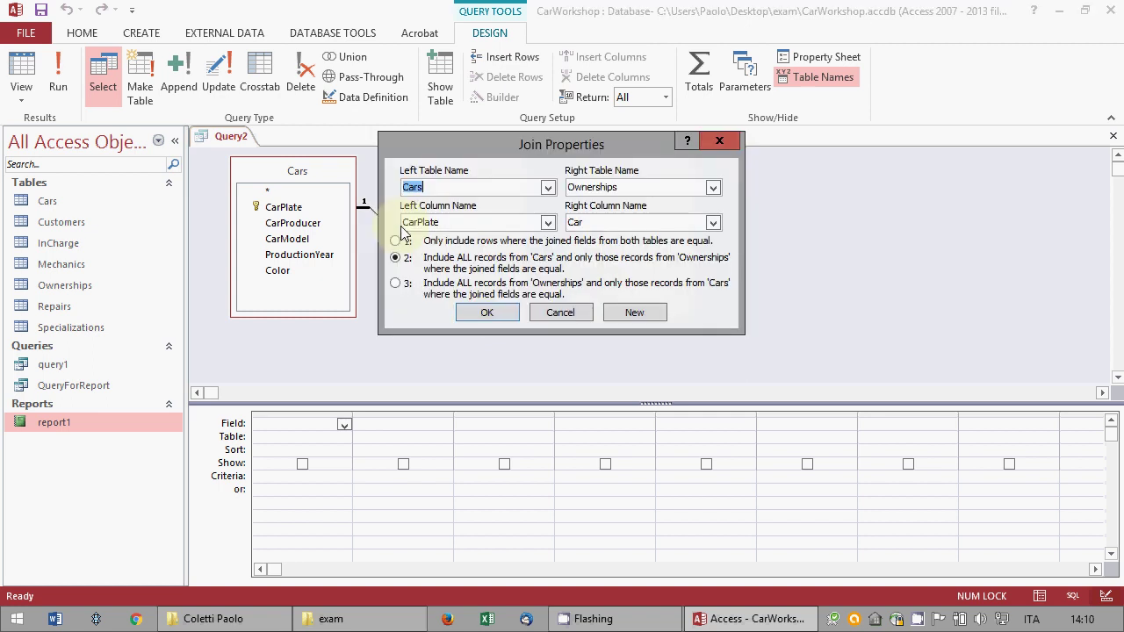
click(396, 283)
click(484, 313)
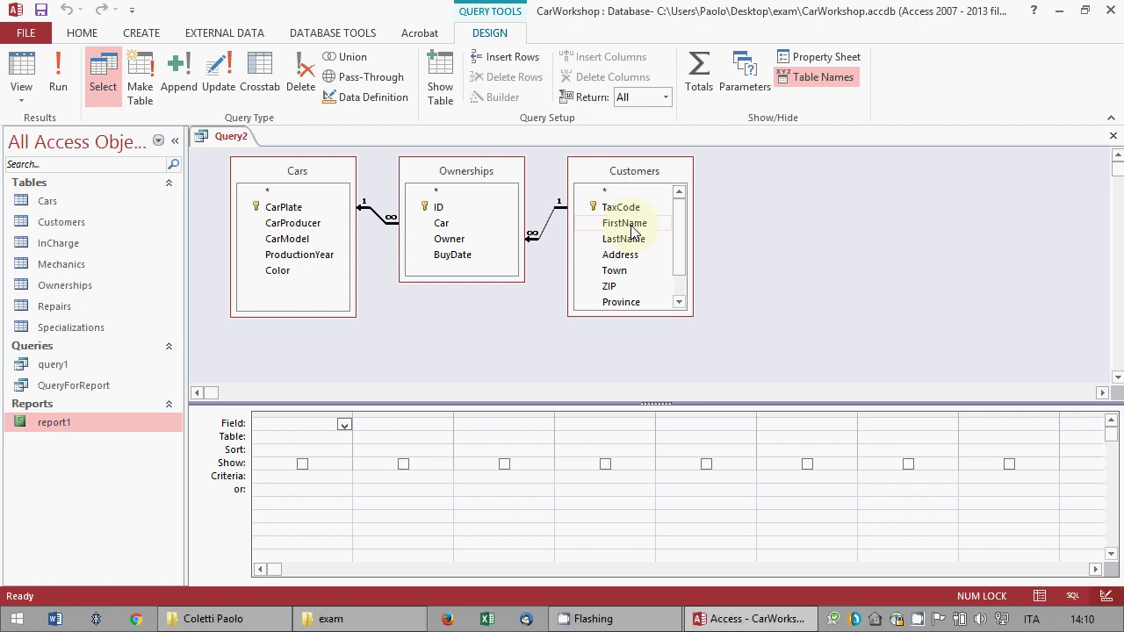
- Add the Customers fields TaxCode, LastName and FirstName, followed by CarPlate from Cars, to the query grid
drag(626, 242, 276, 448)
drag(648, 224, 406, 435)
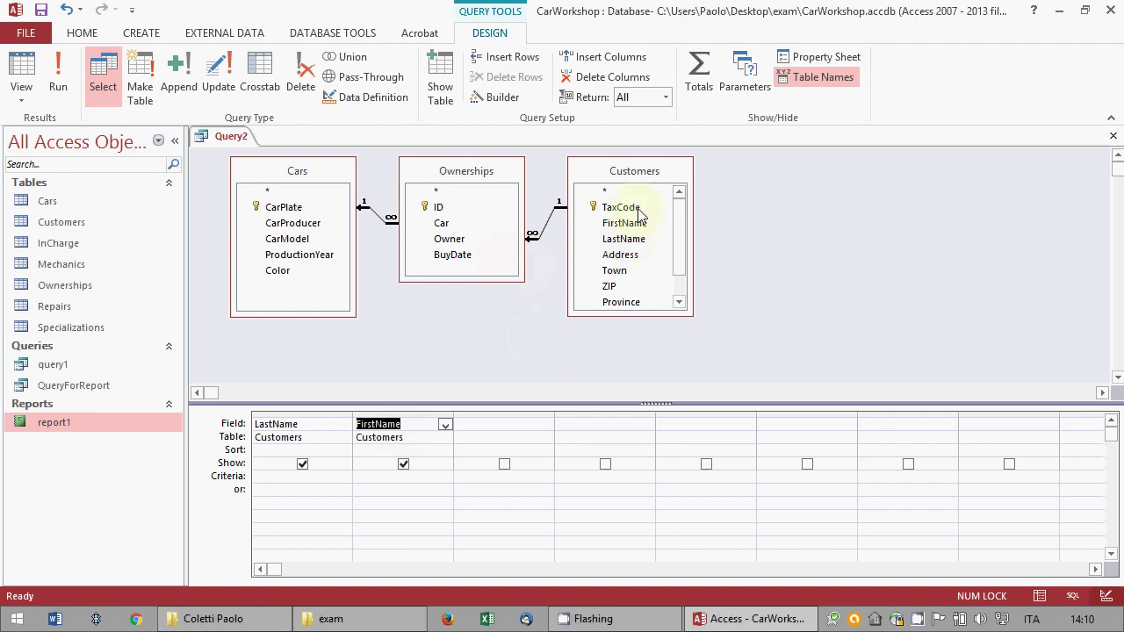
drag(637, 209, 260, 426)
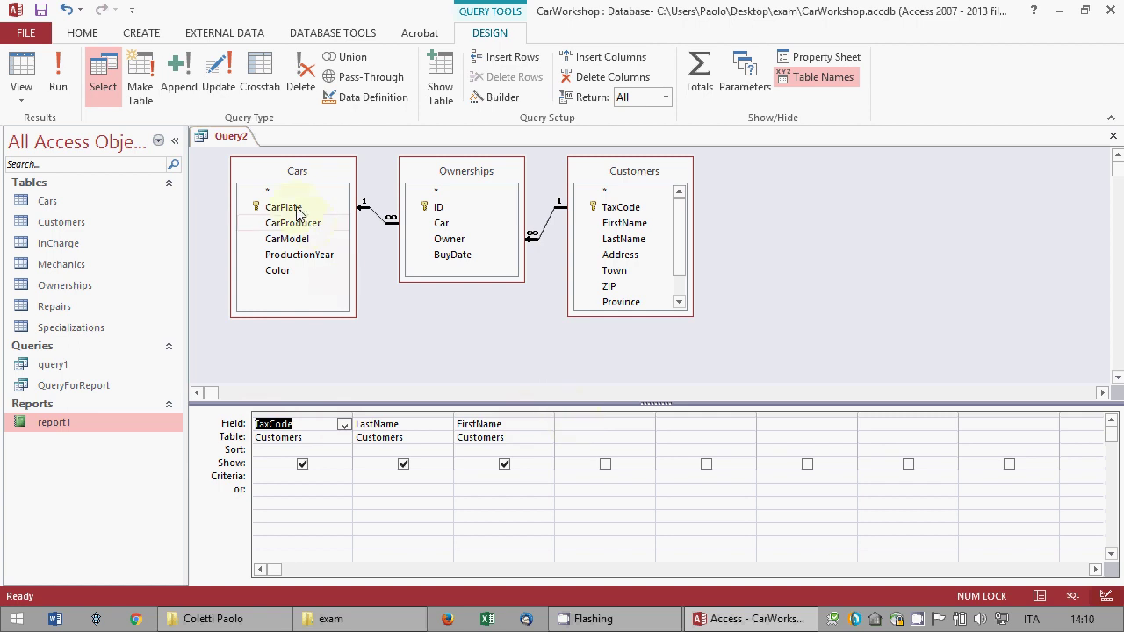
drag(299, 211, 587, 458)
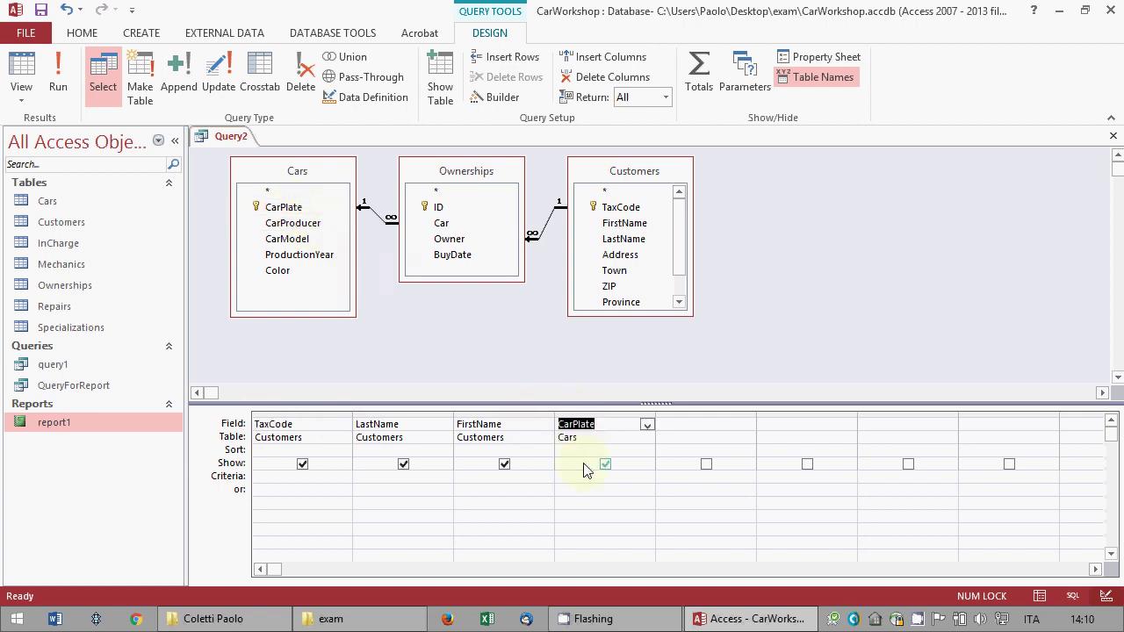
- Set the CarPlate criterion to Is Null and hide the CarPlate column from the query results
click(586, 475)
text(is N)
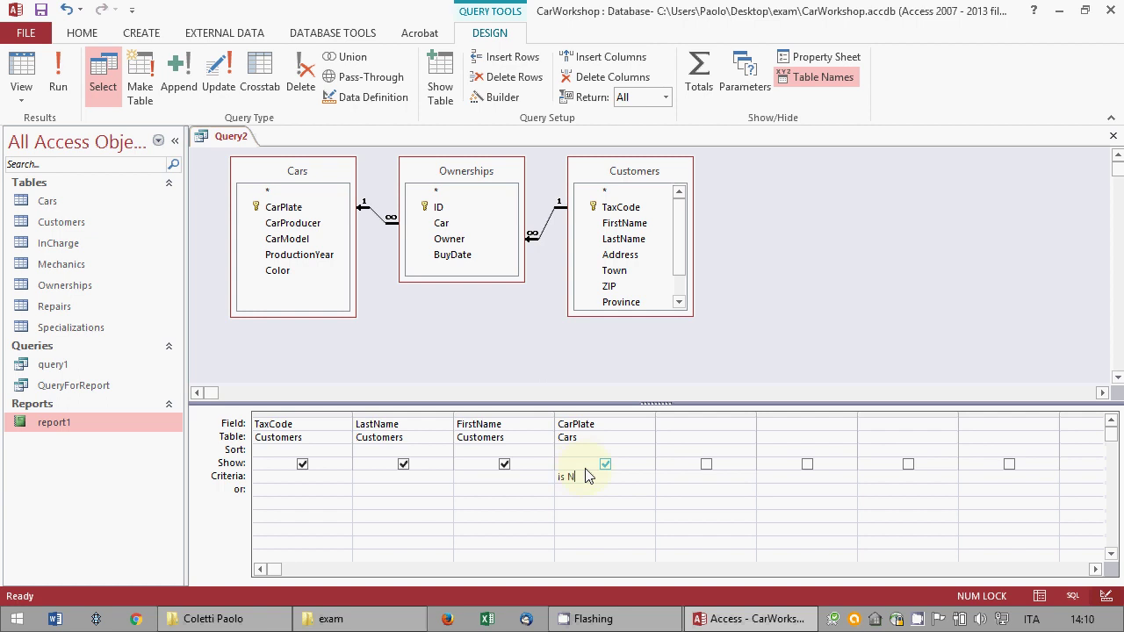
text(ULl)
click(605, 465)
click(600, 501)
- Run the query and go to the last record to check how many customers it returns
click(58, 70)
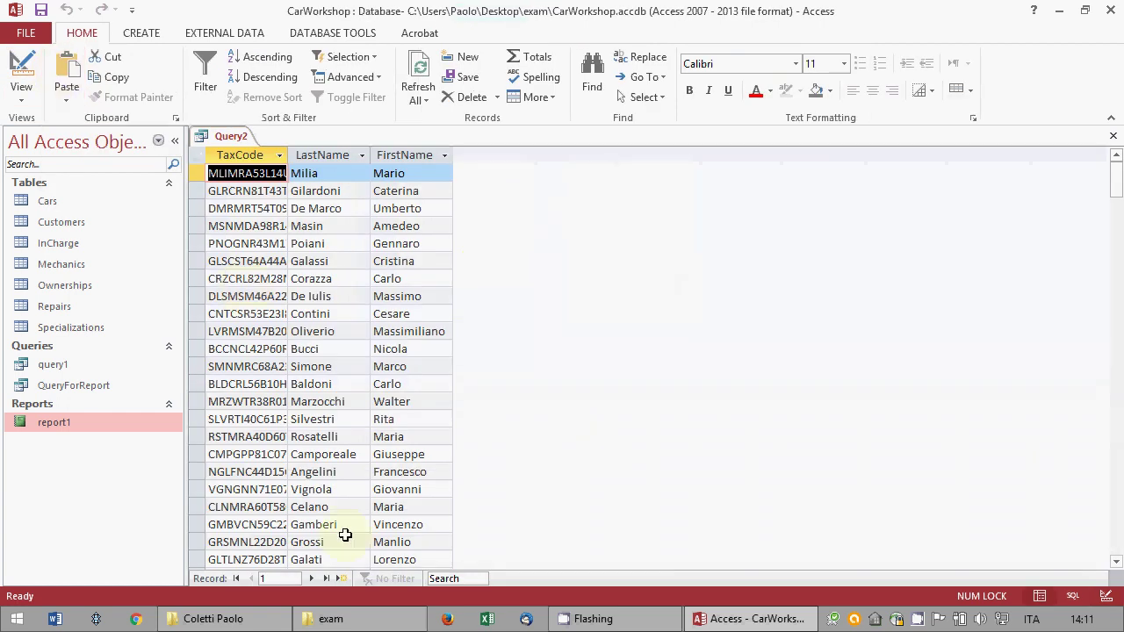
drag(341, 507, 339, 492)
click(327, 575)
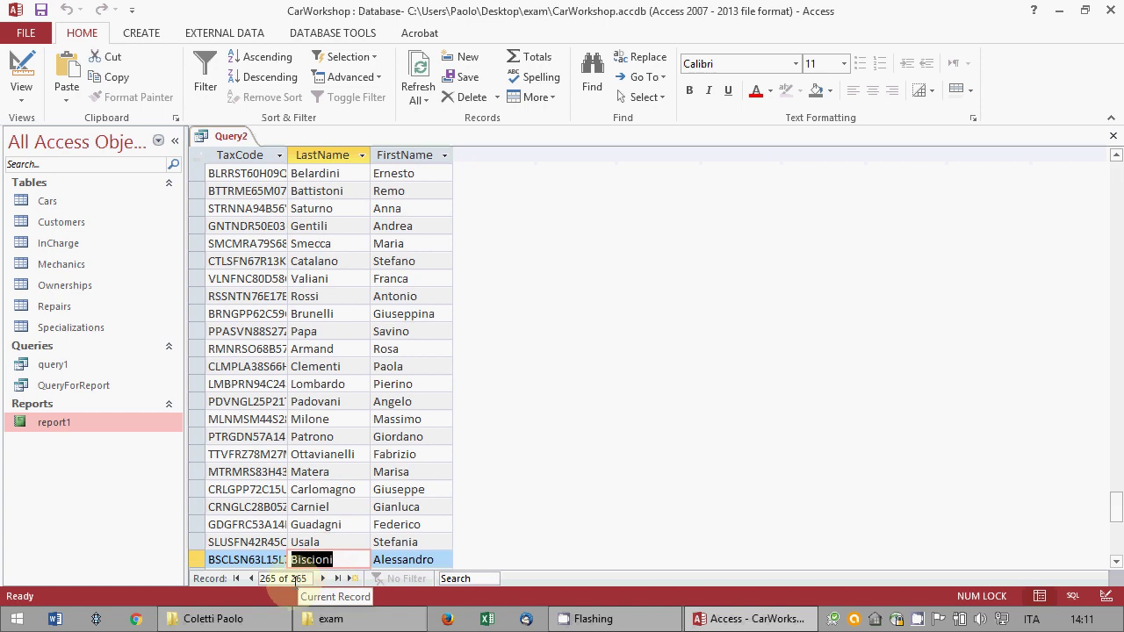
- Save the query as Query2 and close it
click(40, 9)
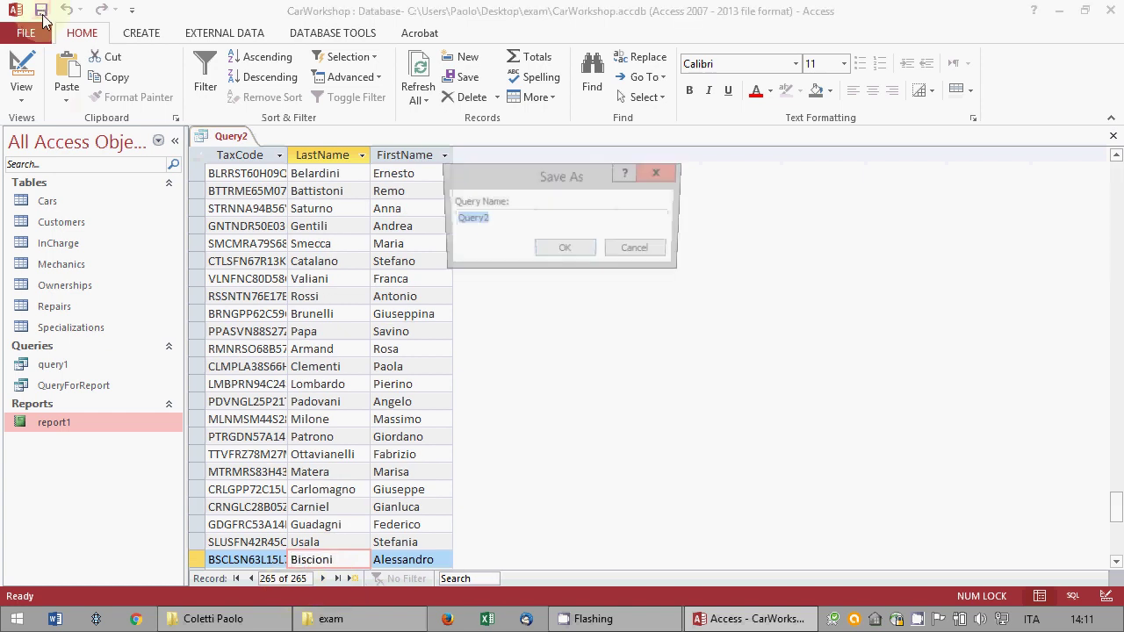
click(562, 252)
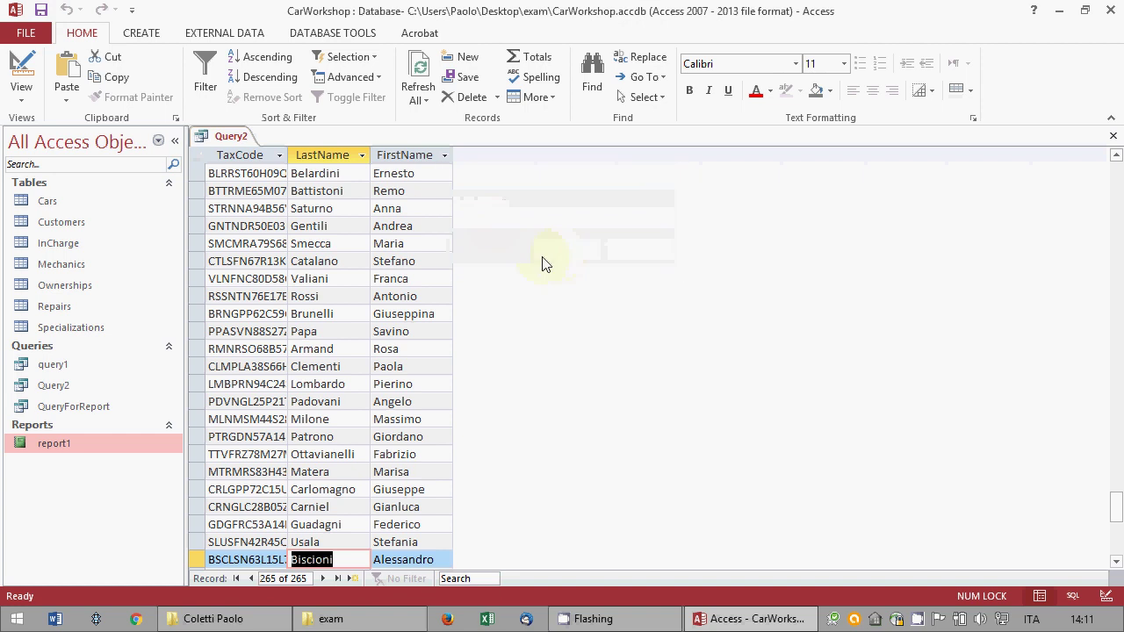
click(1114, 139)
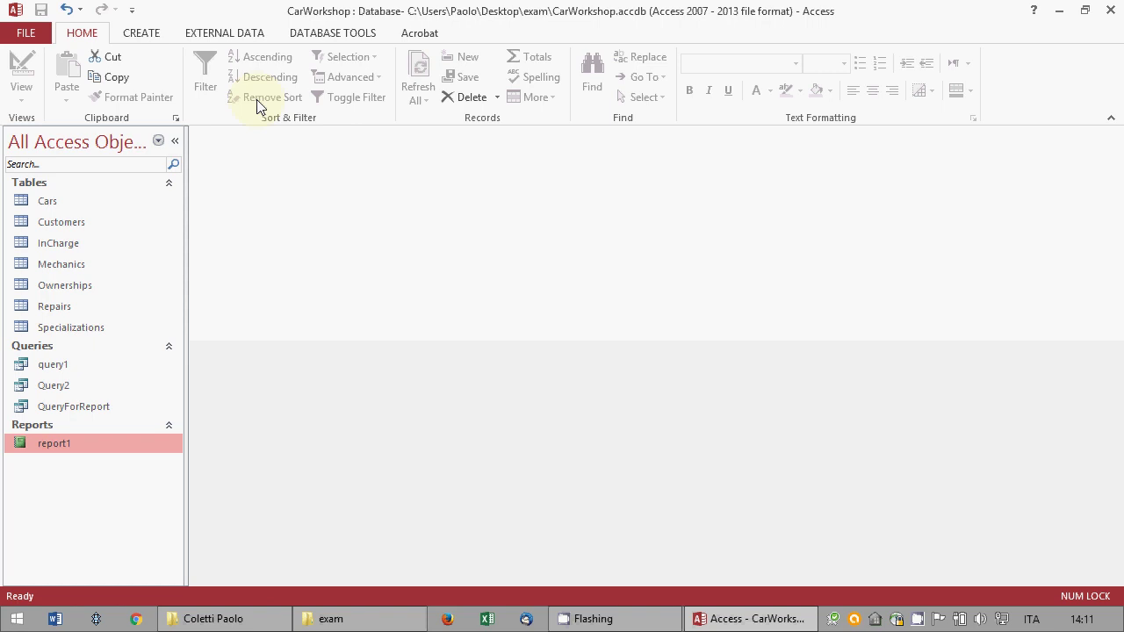
- Create a new query in design view based on the InCharge table
click(147, 36)
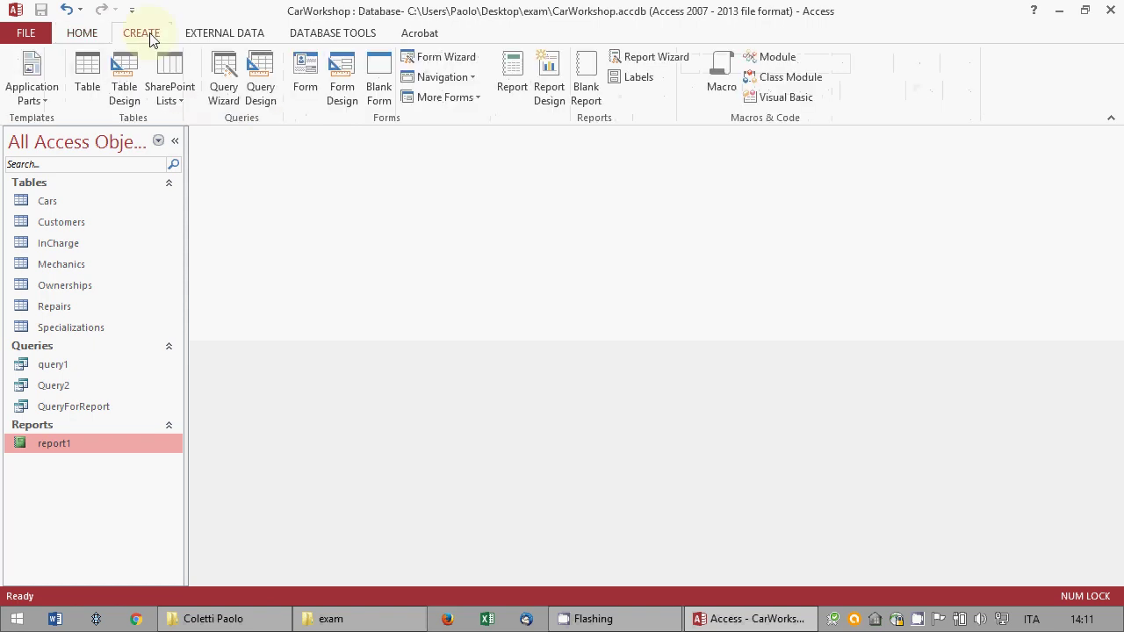
click(264, 93)
click(472, 414)
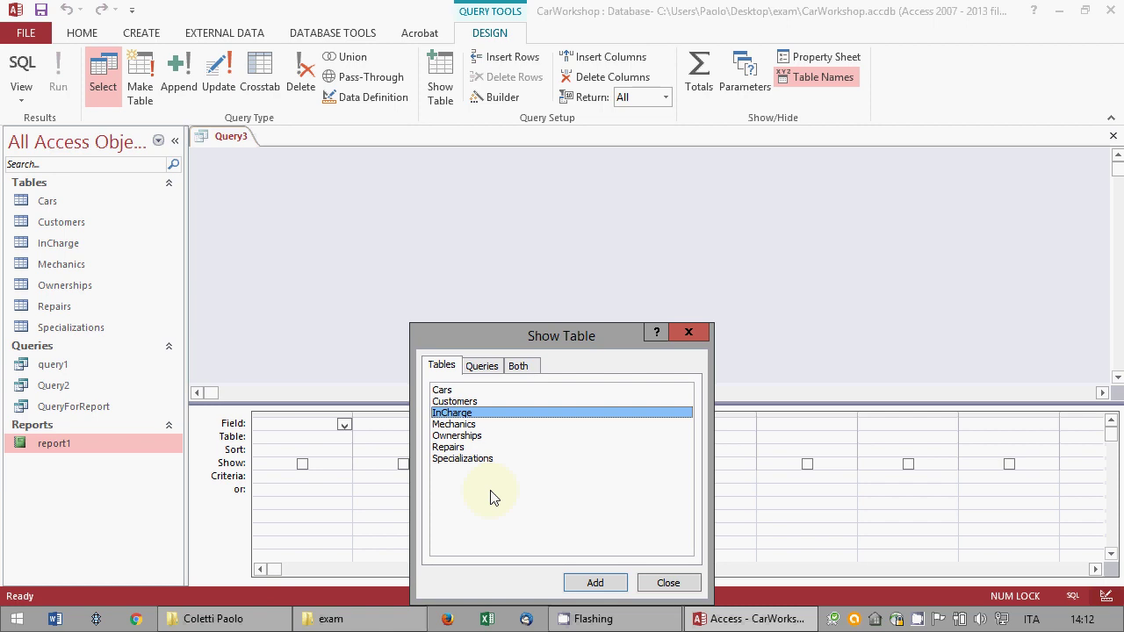
click(623, 586)
click(667, 584)
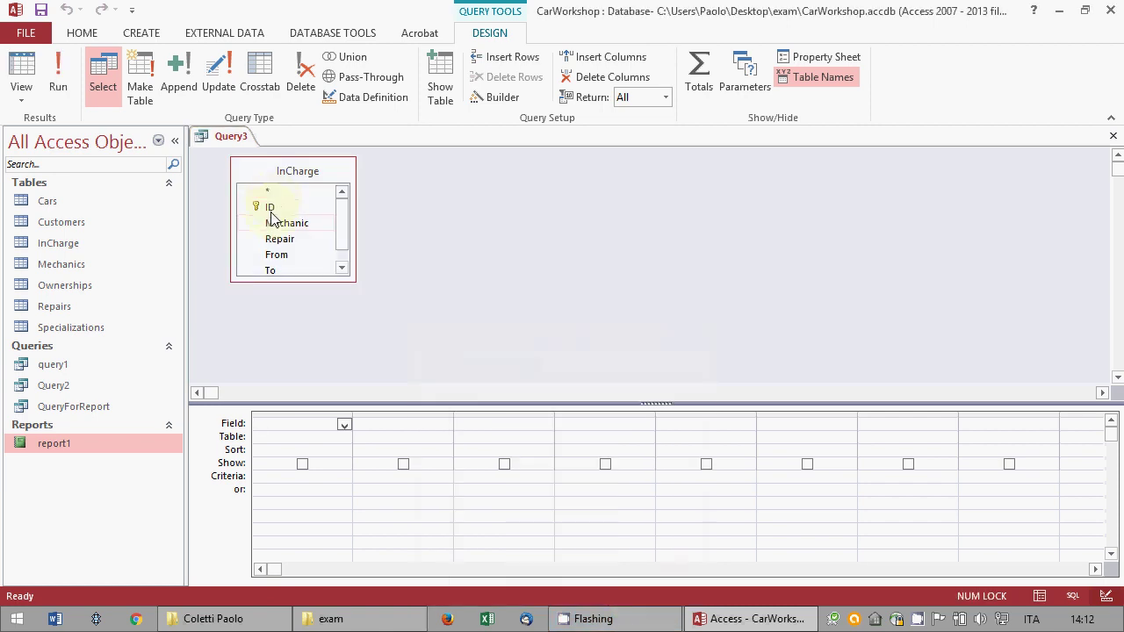
- Add the InCharge fields ID, From, To and WorkHours to the query grid
drag(272, 218, 322, 431)
drag(355, 281, 414, 331)
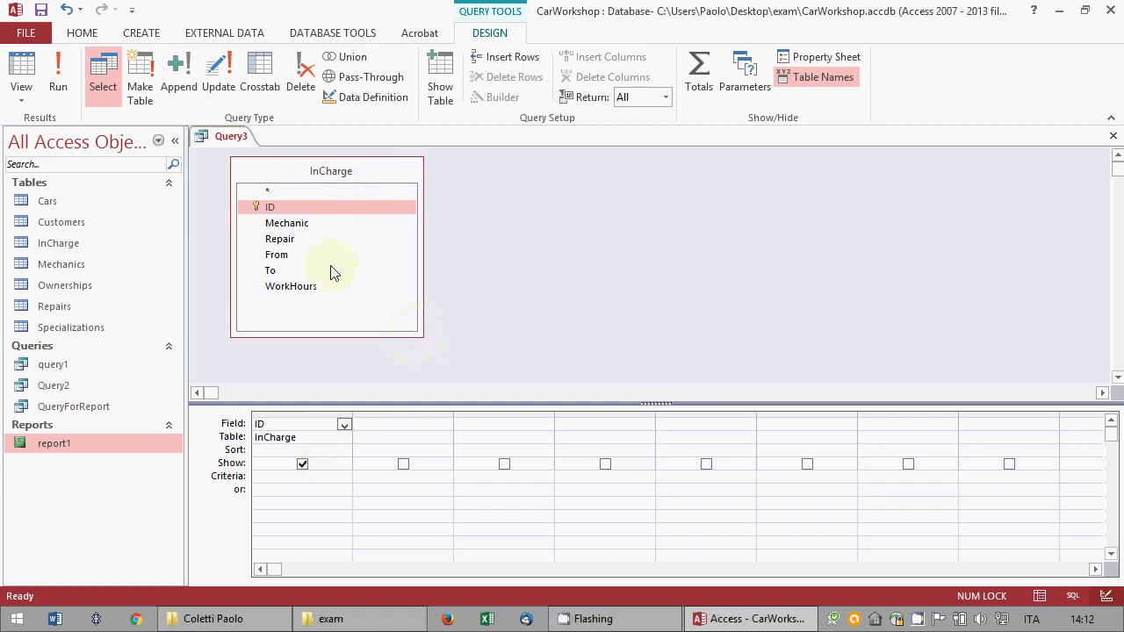
drag(294, 256, 379, 453)
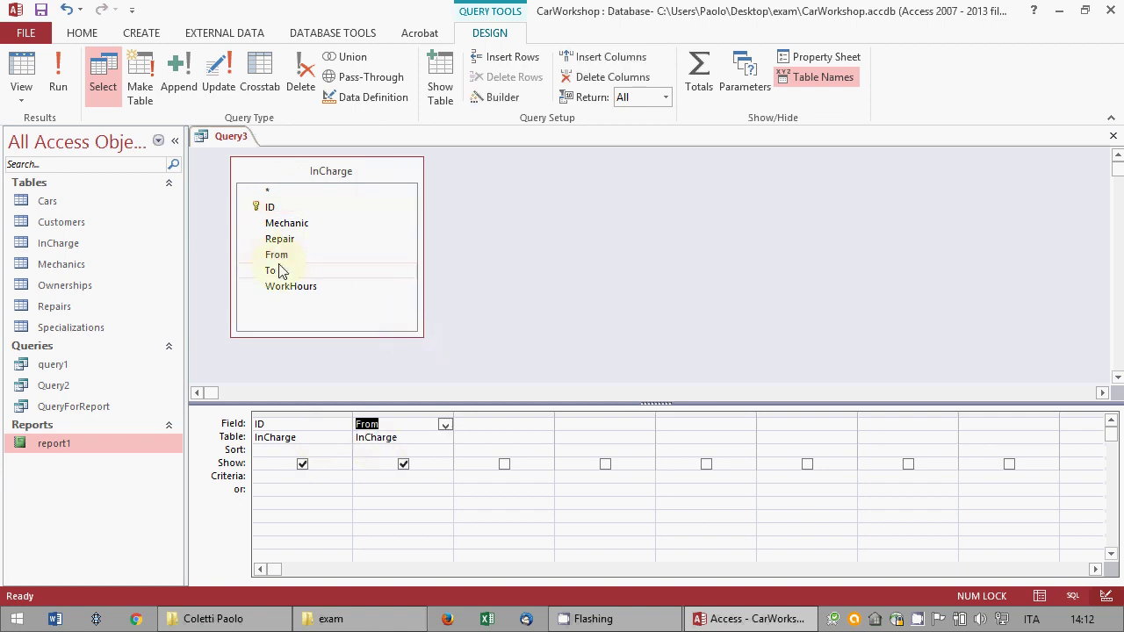
drag(269, 272, 527, 439)
drag(316, 286, 615, 429)
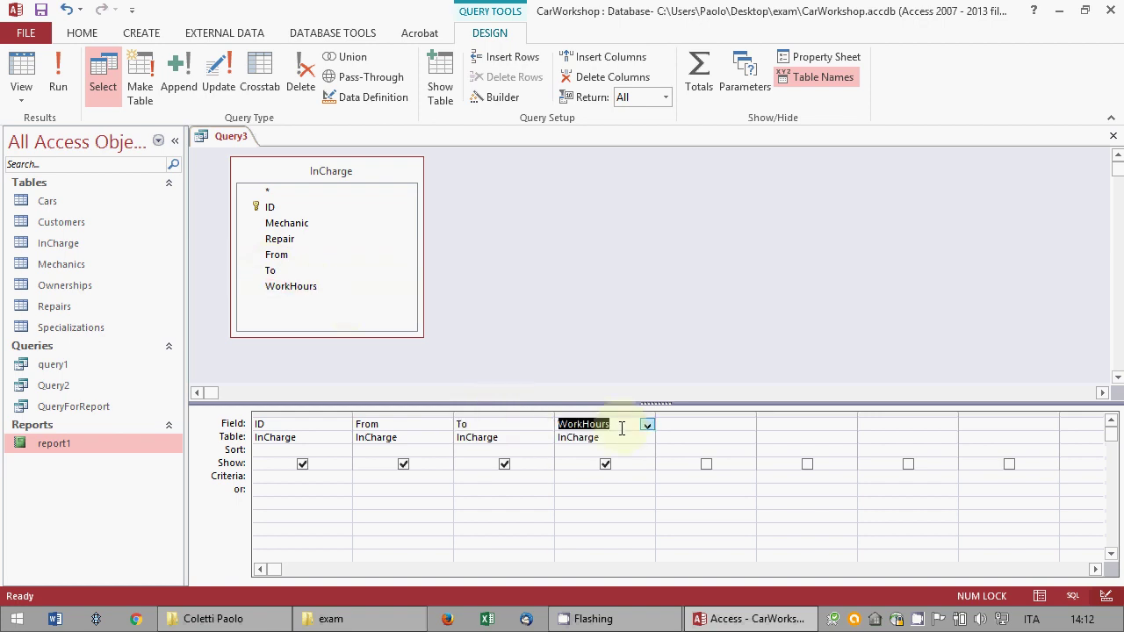
- Set the WorkHours criterion to > DateDiff("h";[From];[To]) and run the query
click(571, 476)
drag(656, 424, 725, 418)
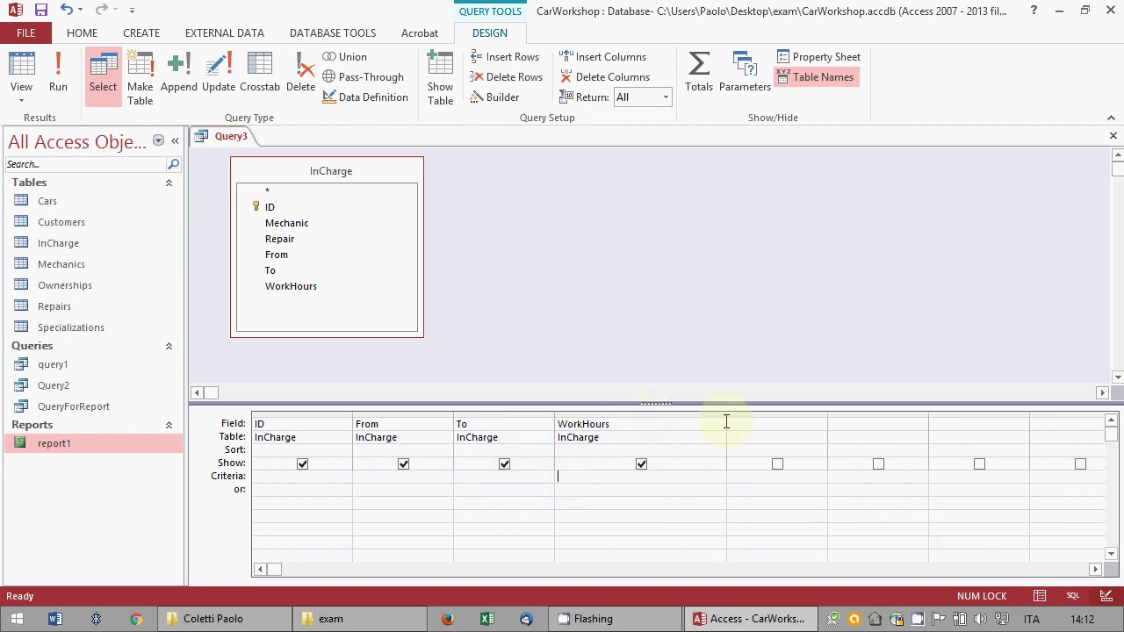
text(> Da)
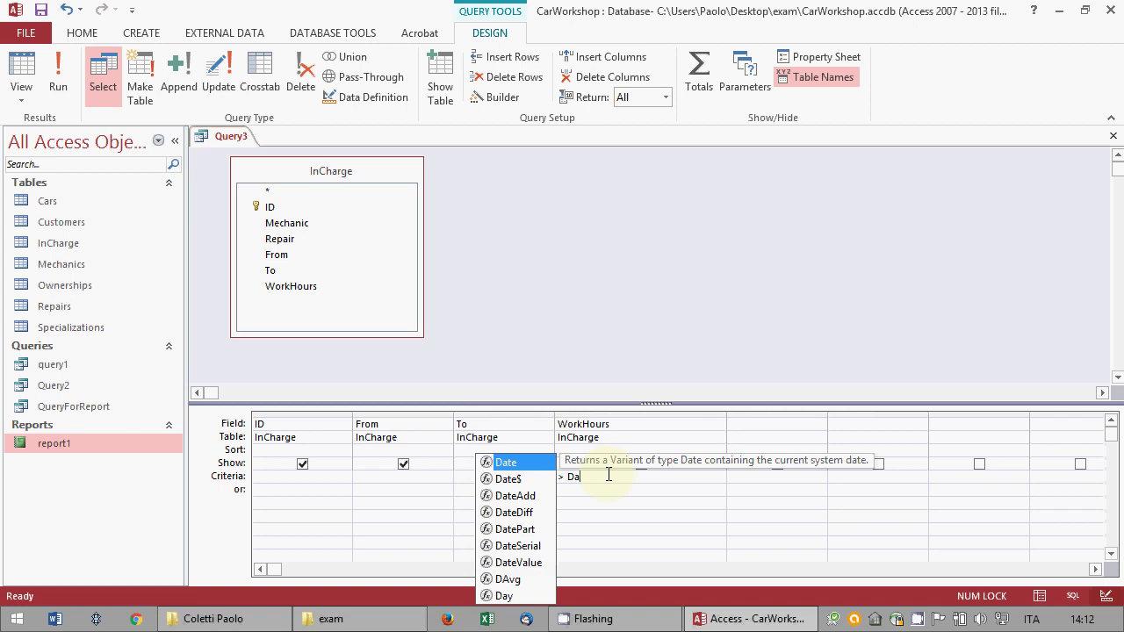
key(Down)
key(Down)
key(Down)
key(Tab)
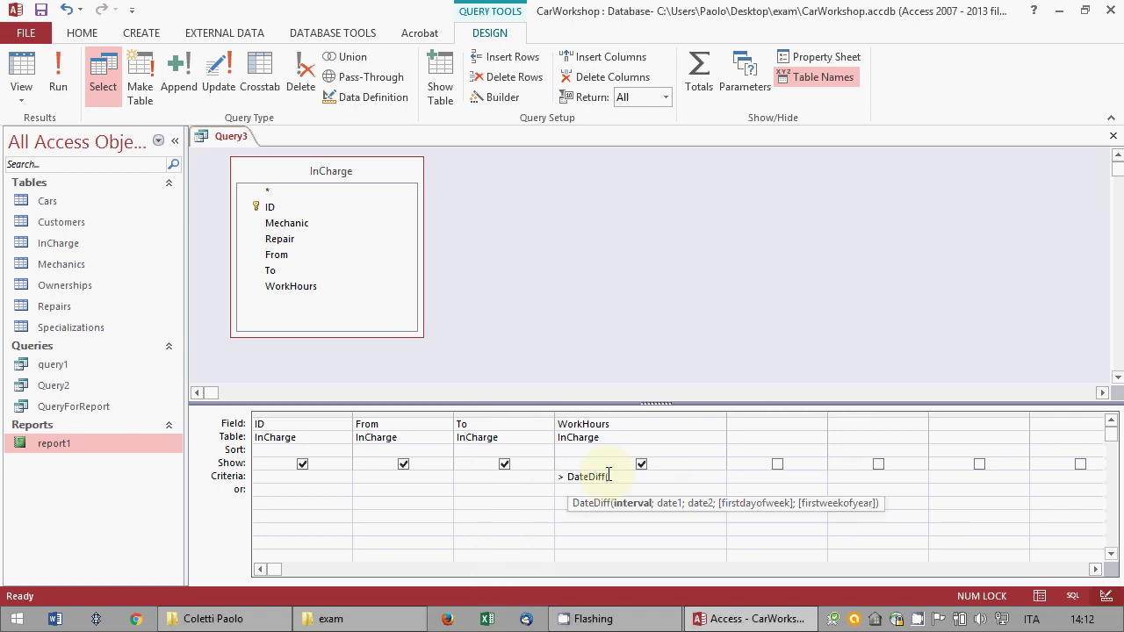
text("h";)
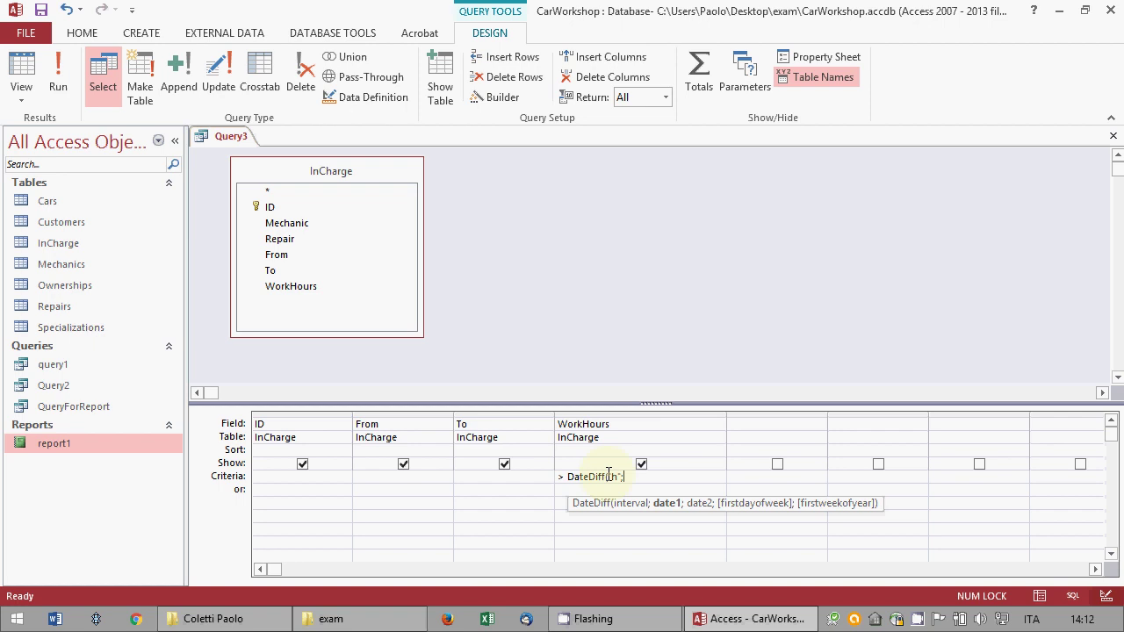
text([F)
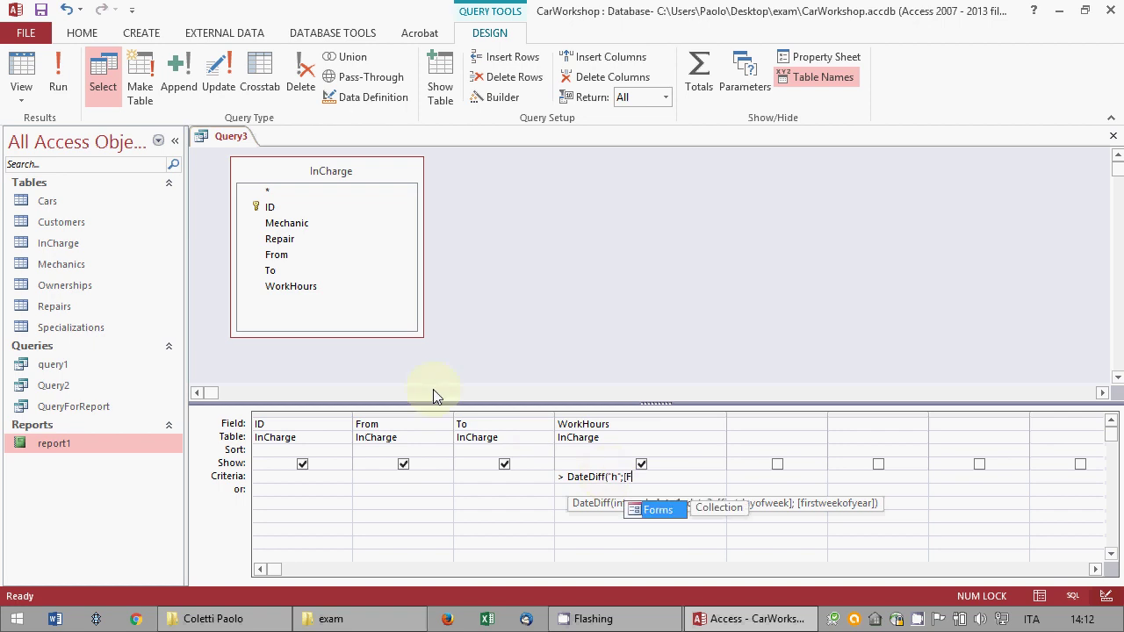
text(rom])
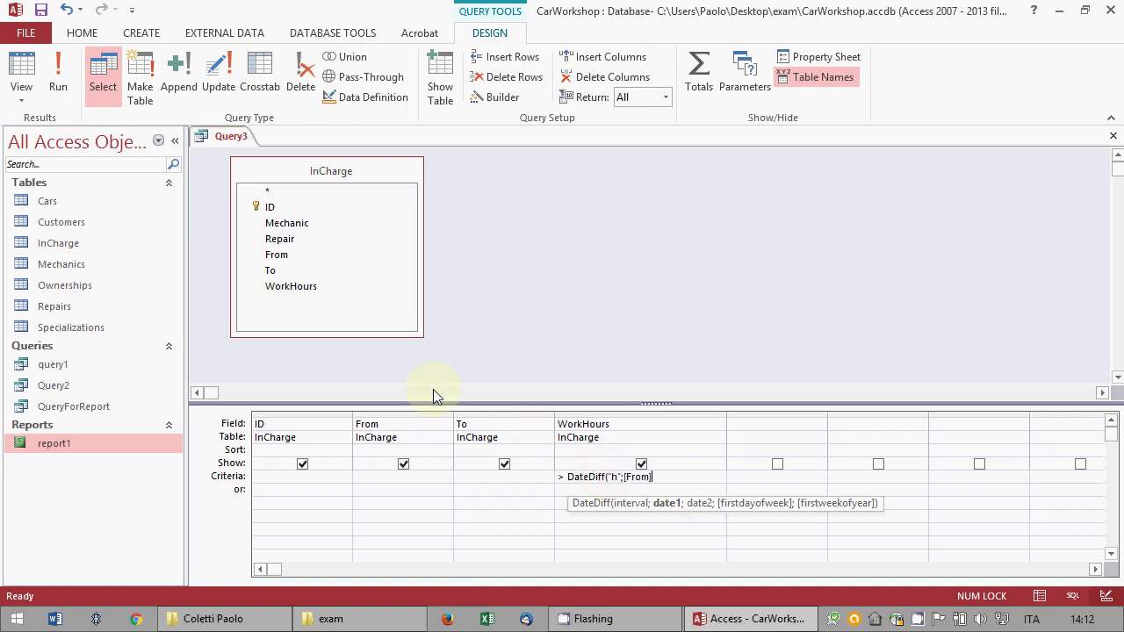
text(;[To]))
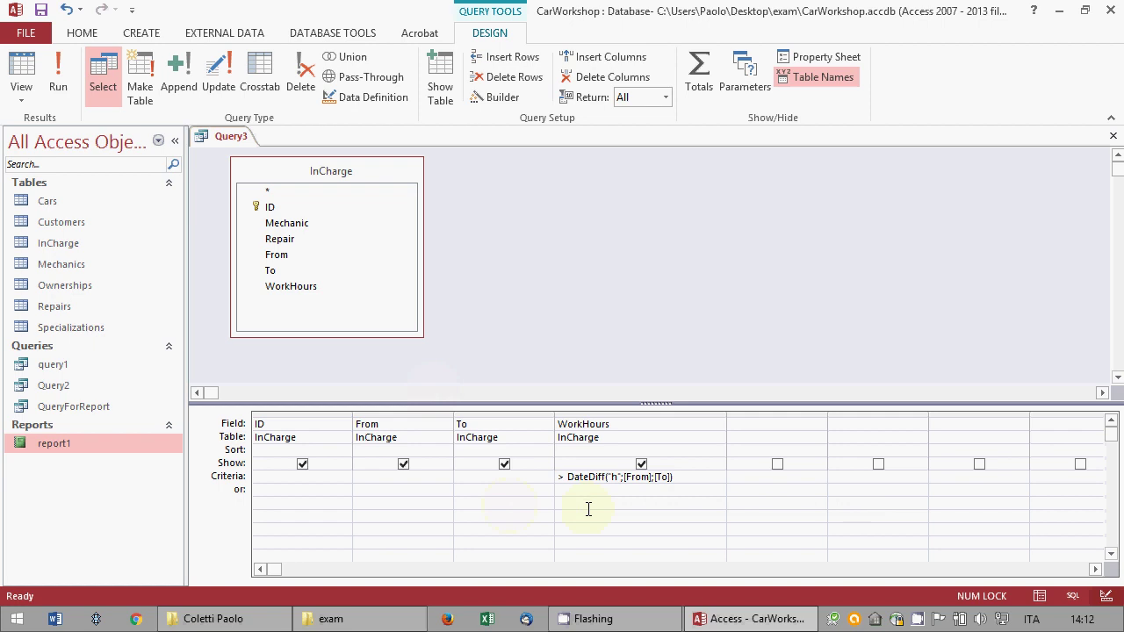
click(62, 82)
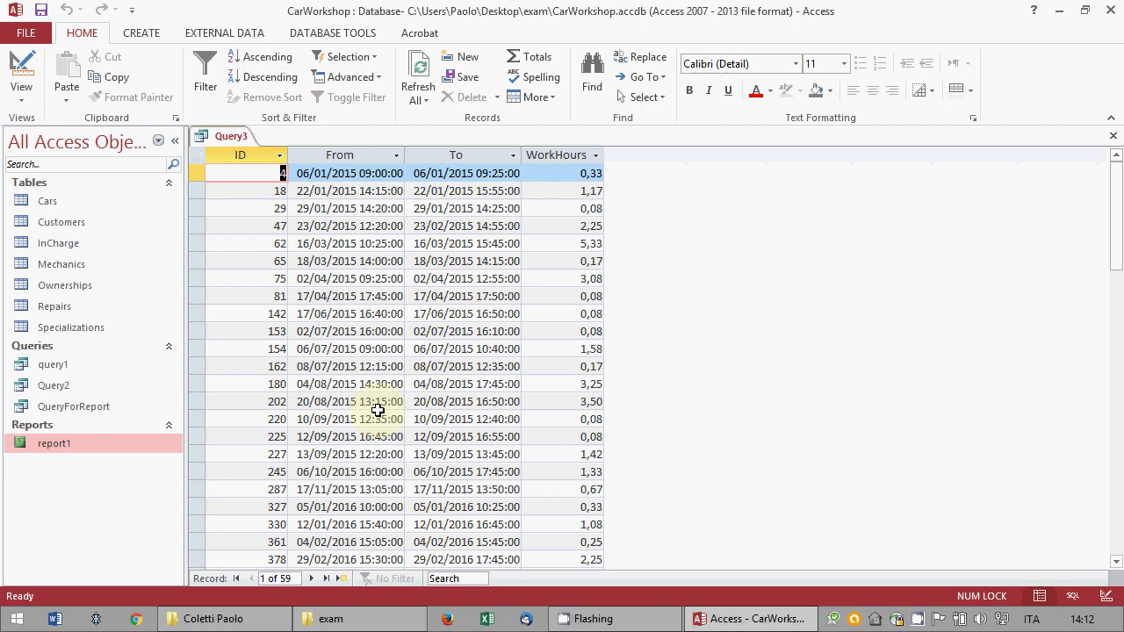
- Open the WorkHours criterion in the Expression Builder and find DateDiff among the built-in Date/Time functions
click(30, 61)
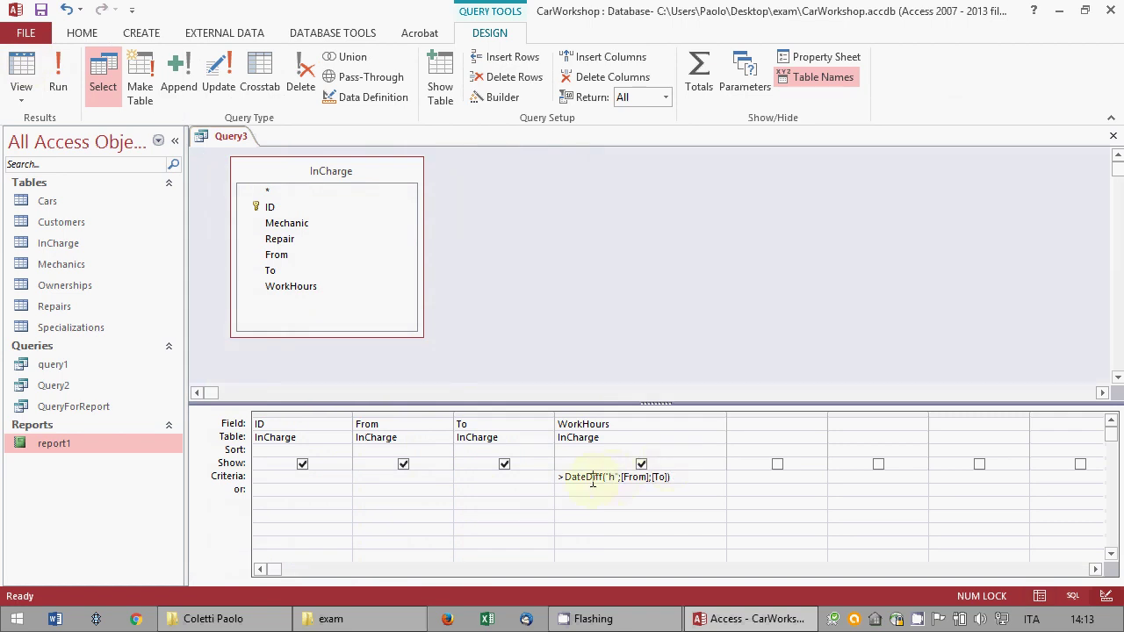
click(565, 479)
click(499, 96)
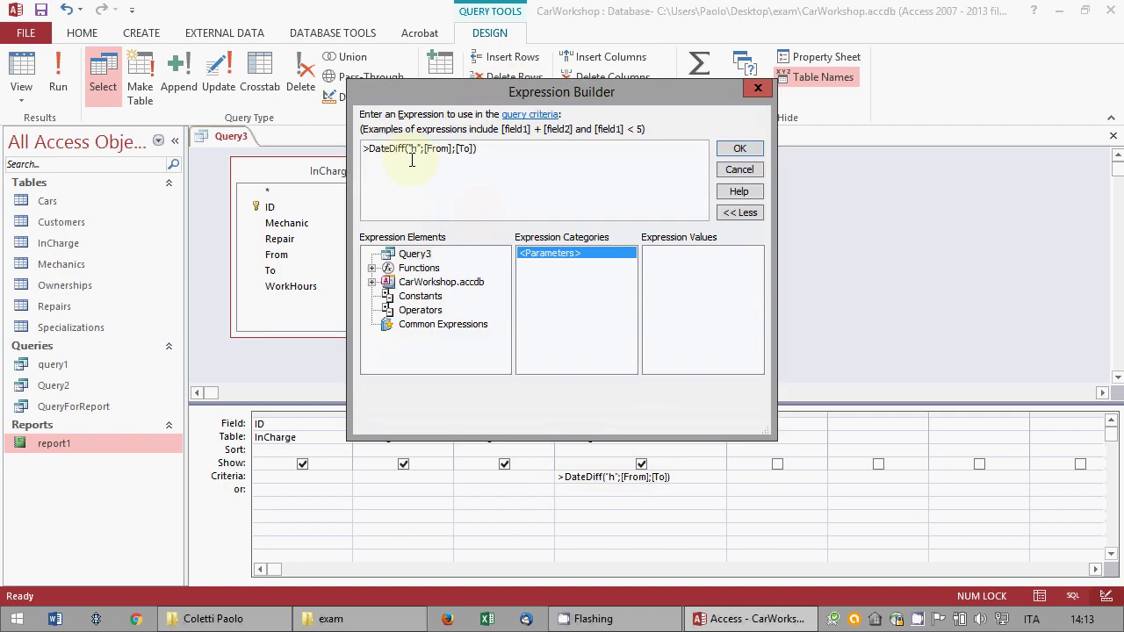
click(372, 268)
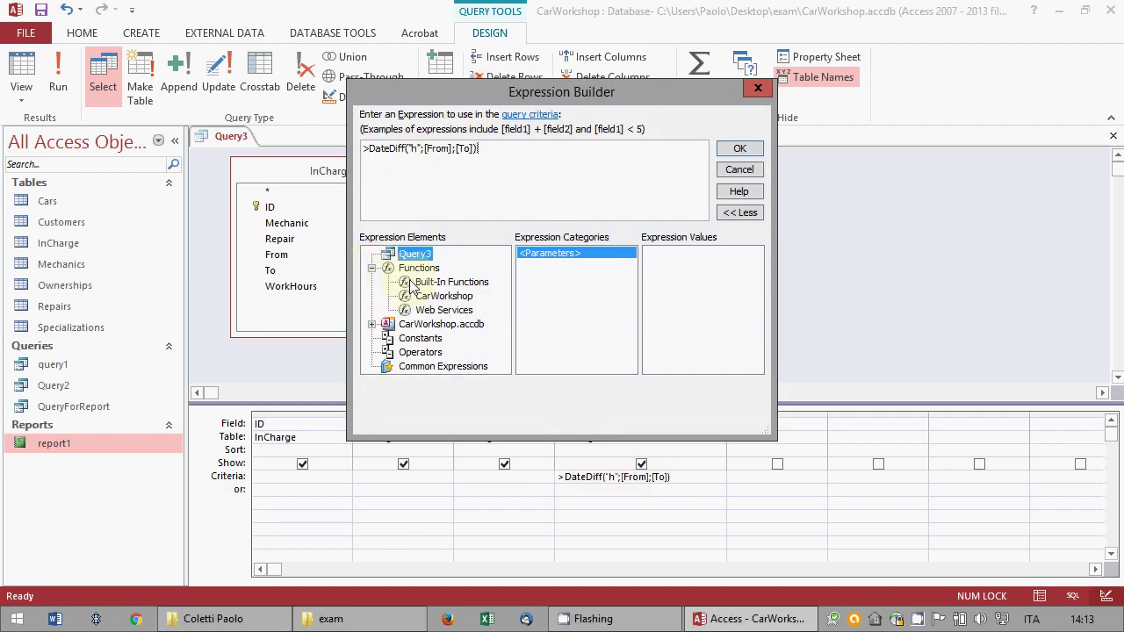
click(413, 283)
click(539, 299)
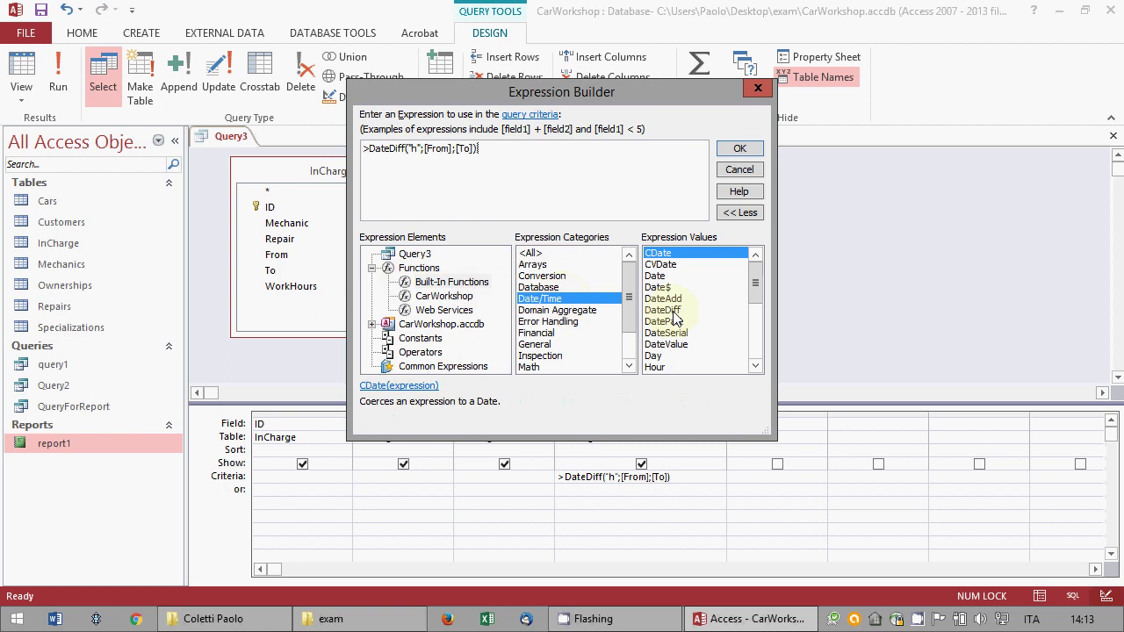
click(674, 313)
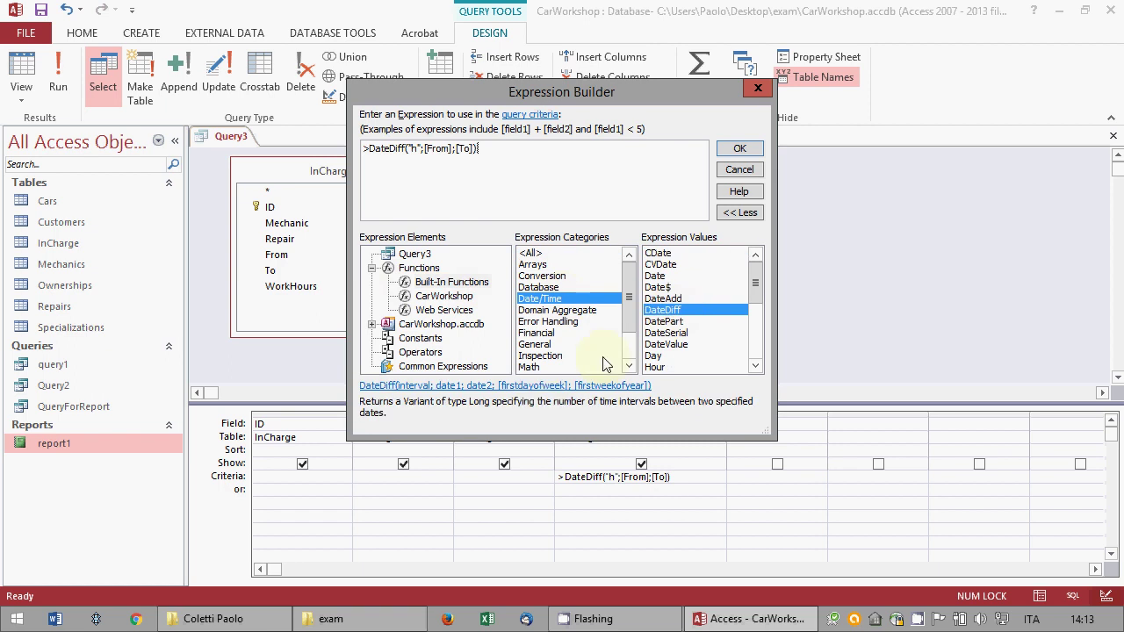
- Read the interval argument settings in the online DateDiff help, and return to the query design
click(543, 386)
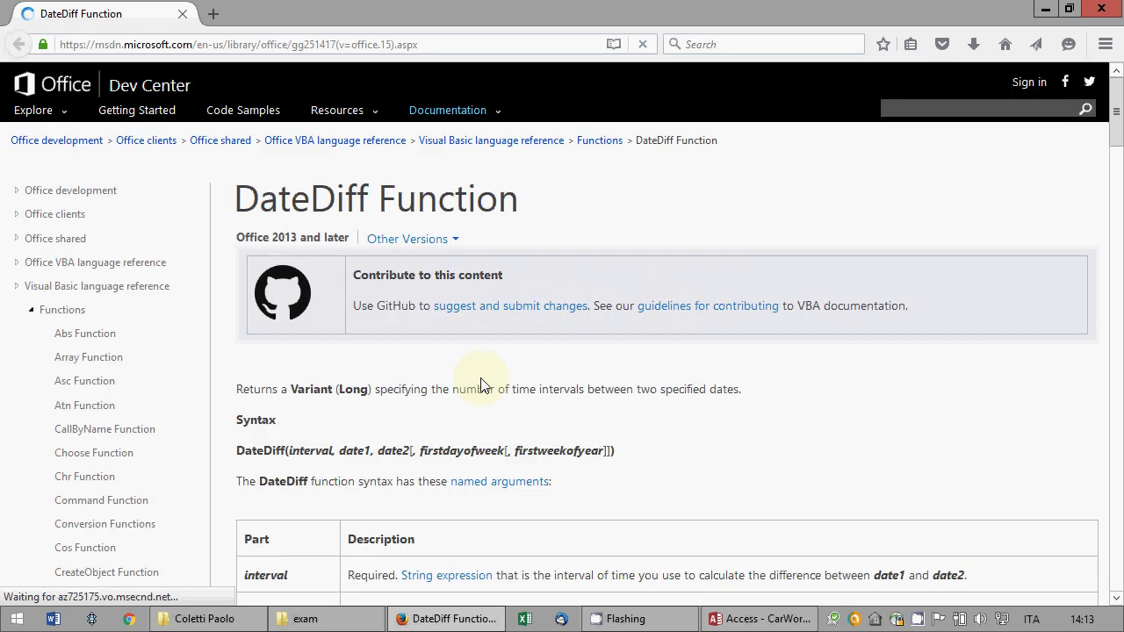
scroll(481, 387, down, 9)
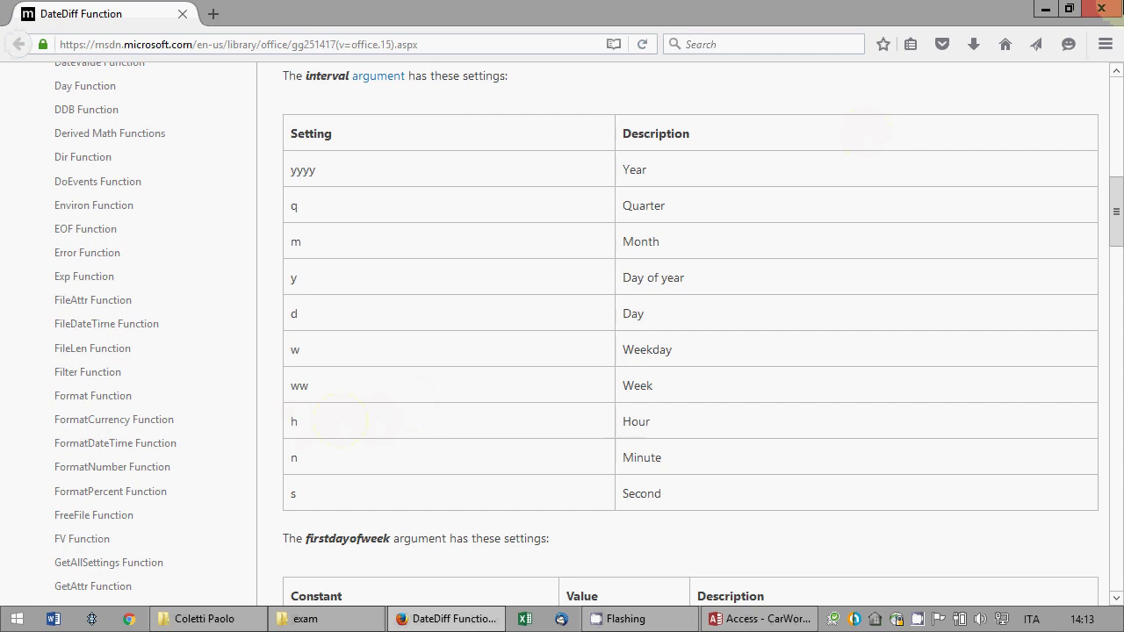
key(alt+Tab)
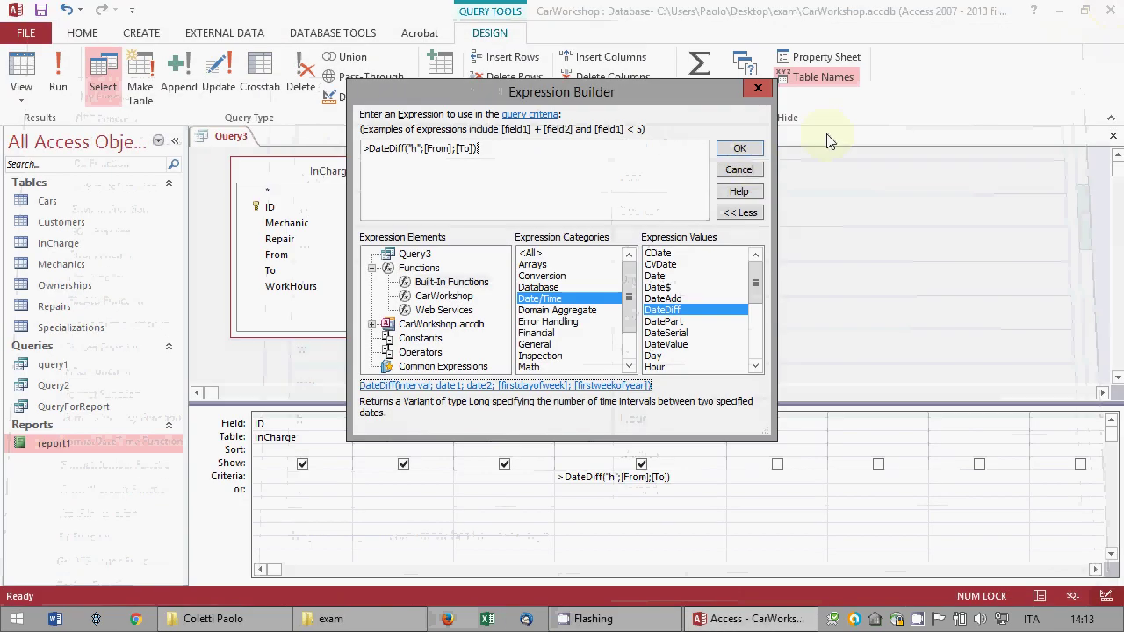
click(739, 148)
click(625, 515)
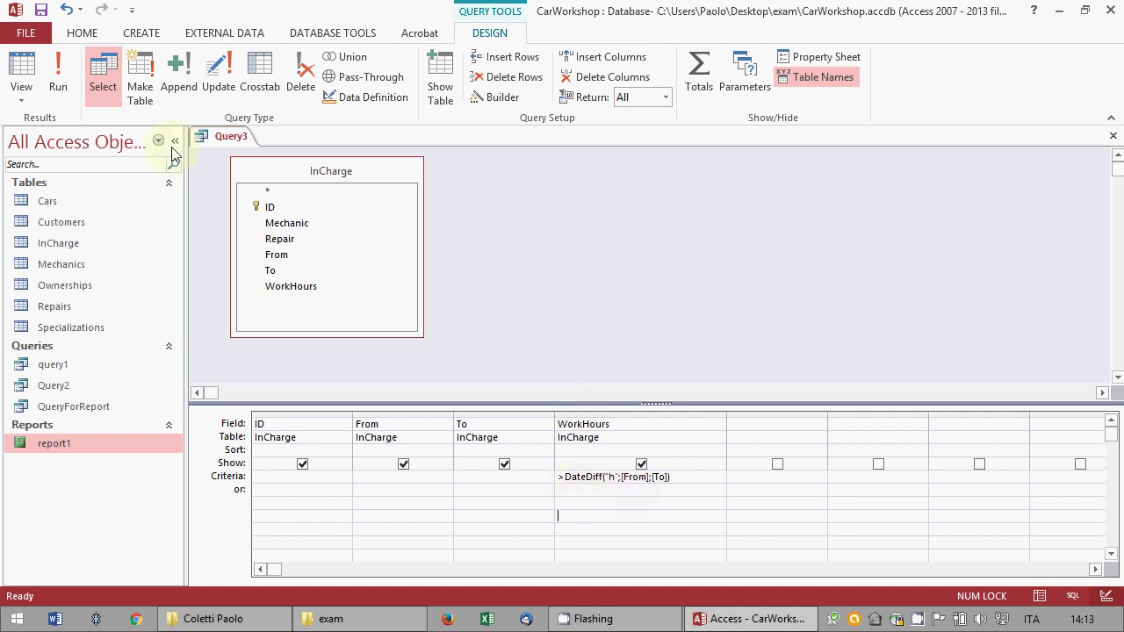
- Run the query and go to the last record to check how many records it returns
click(70, 83)
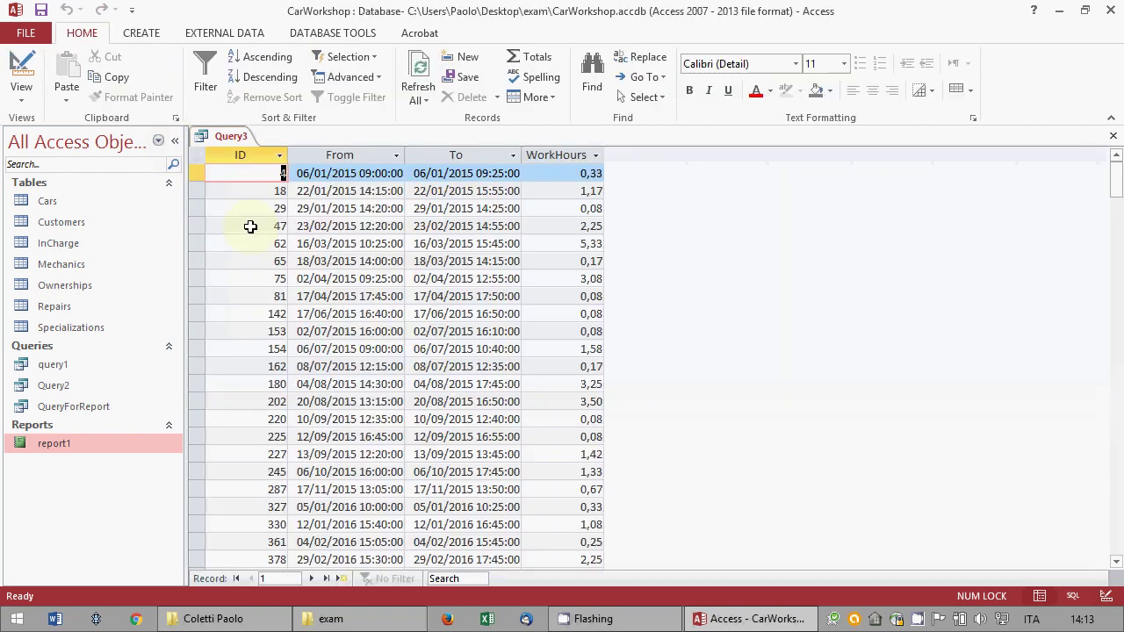
click(326, 577)
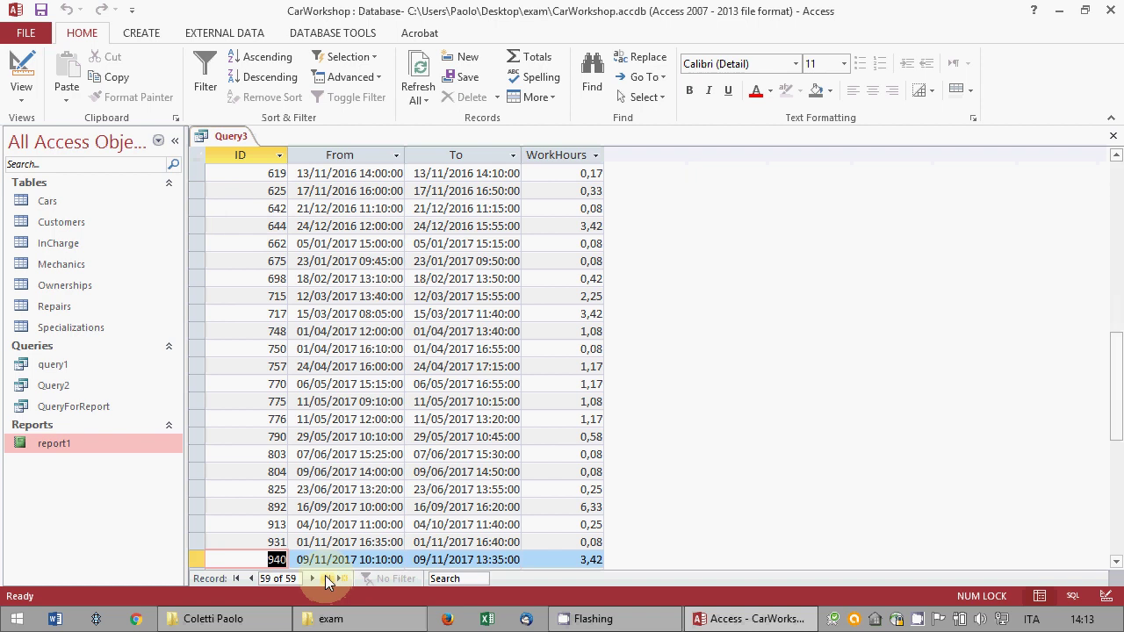
- Save the query as Query3 and close both the query and the CarWorkshop database
click(41, 10)
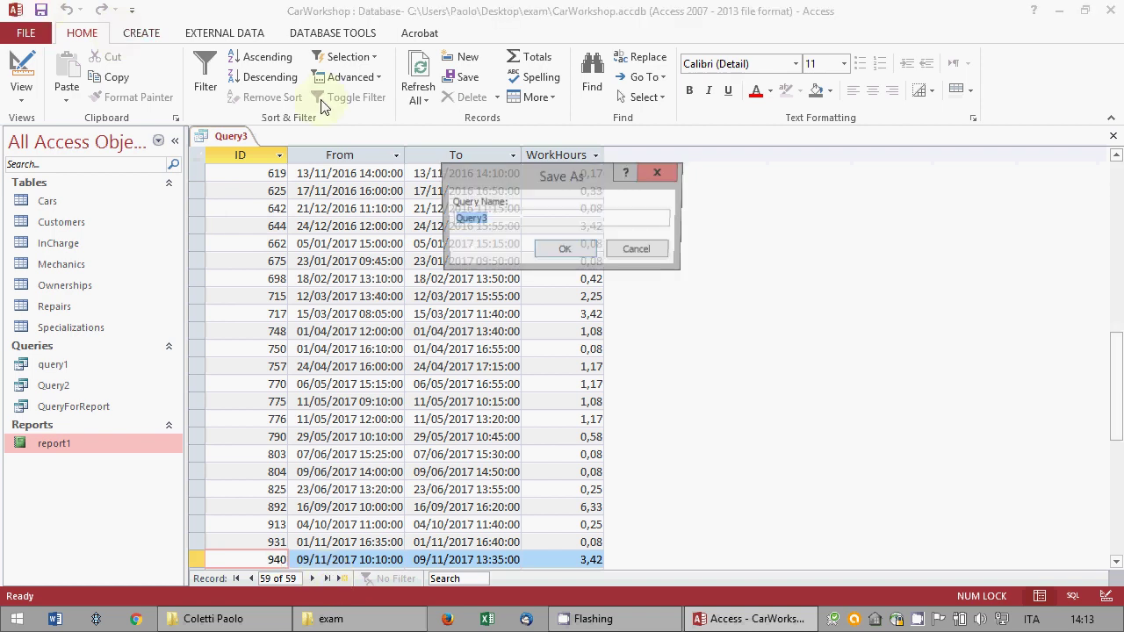
click(565, 251)
click(1112, 137)
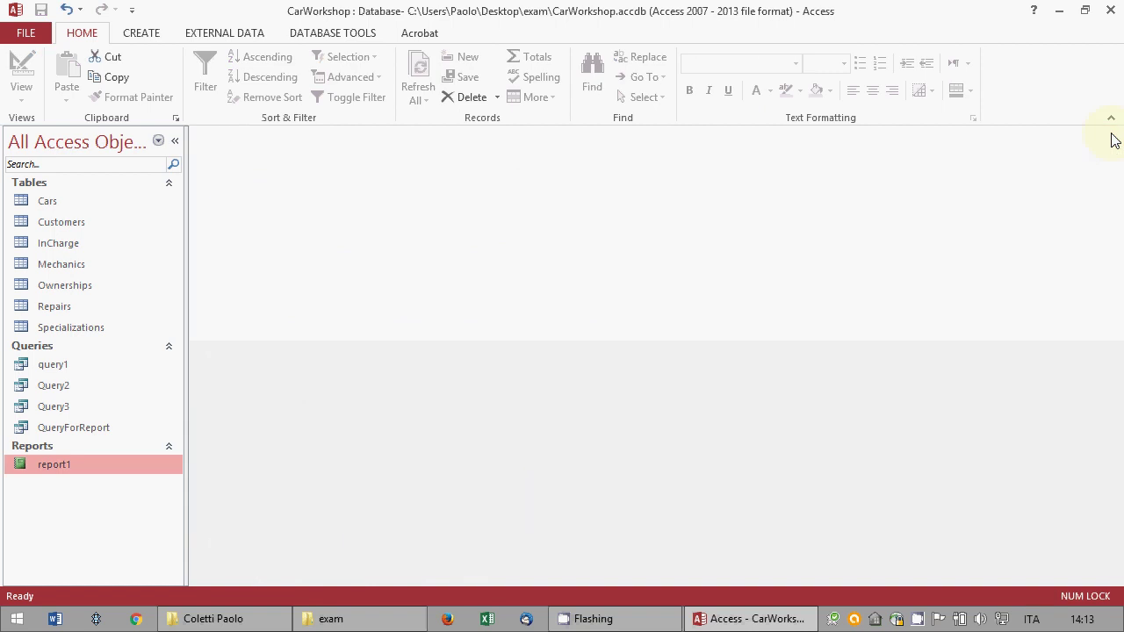
click(1108, 9)
click(383, 444)
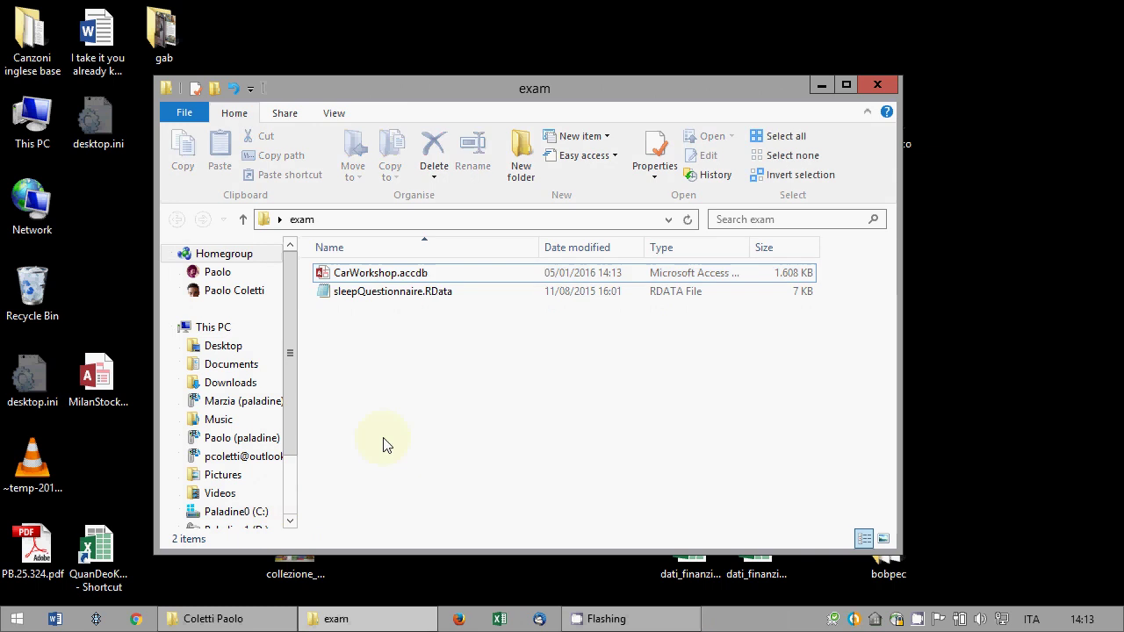
click(16, 620)
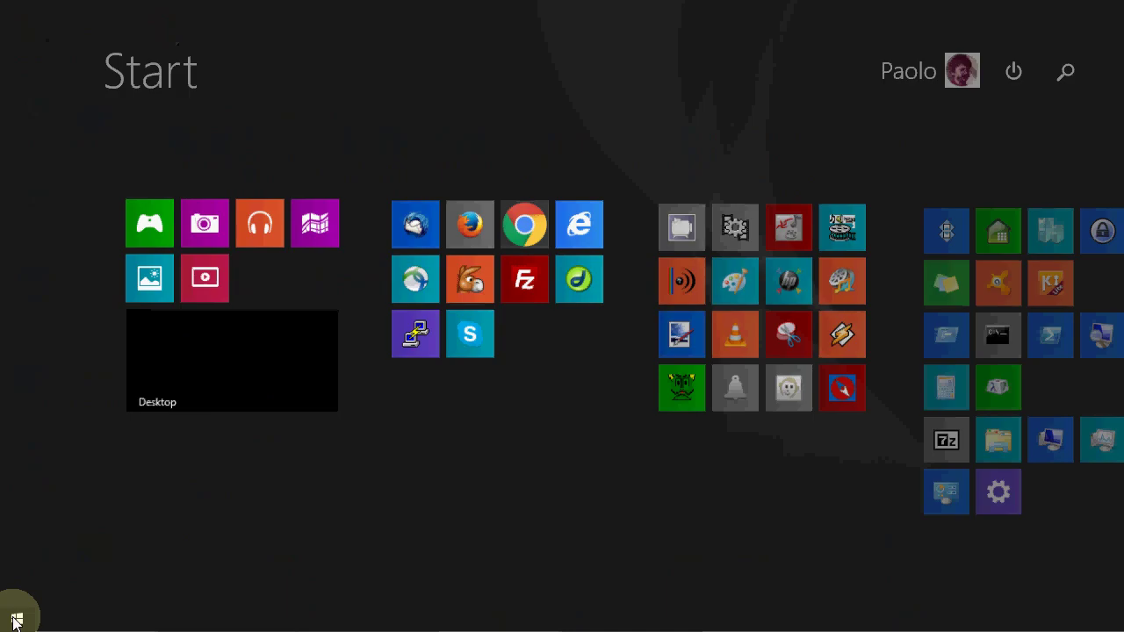
click(16, 620)
click(459, 483)
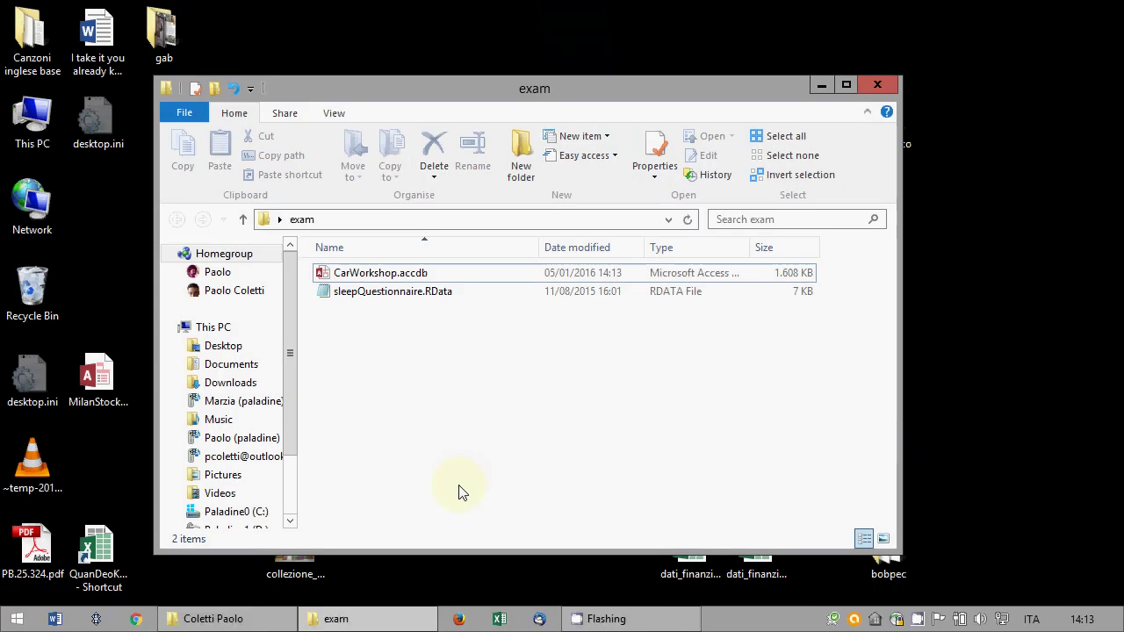
- Launch R-Portable.exe from the R-Portable folder under unibz, lectures, file examples, R
right_click(332, 625)
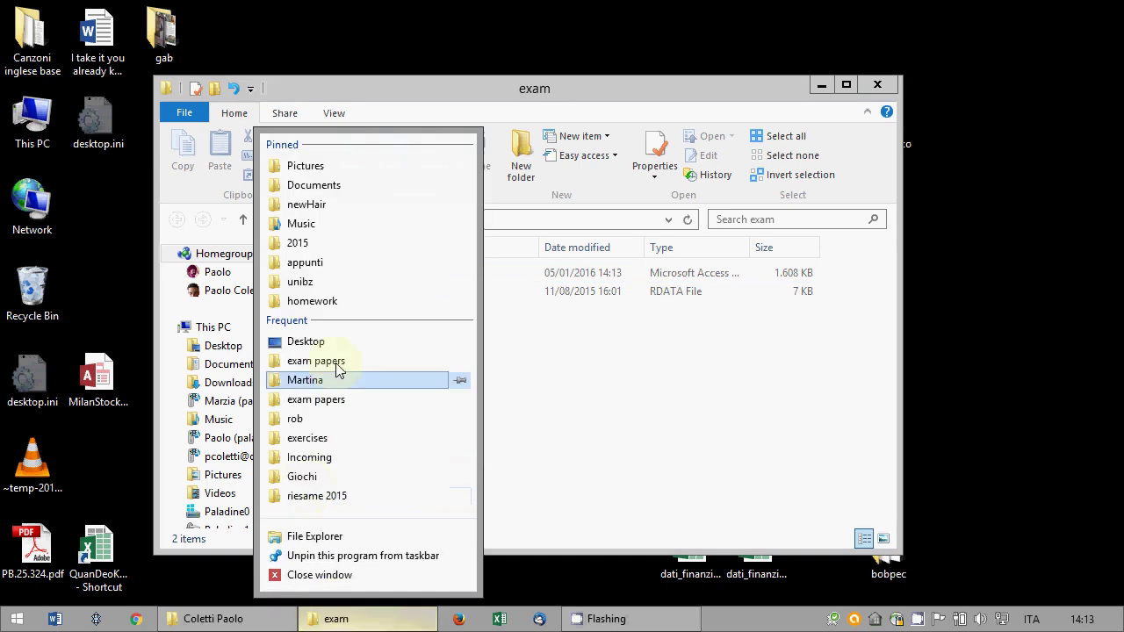
click(319, 281)
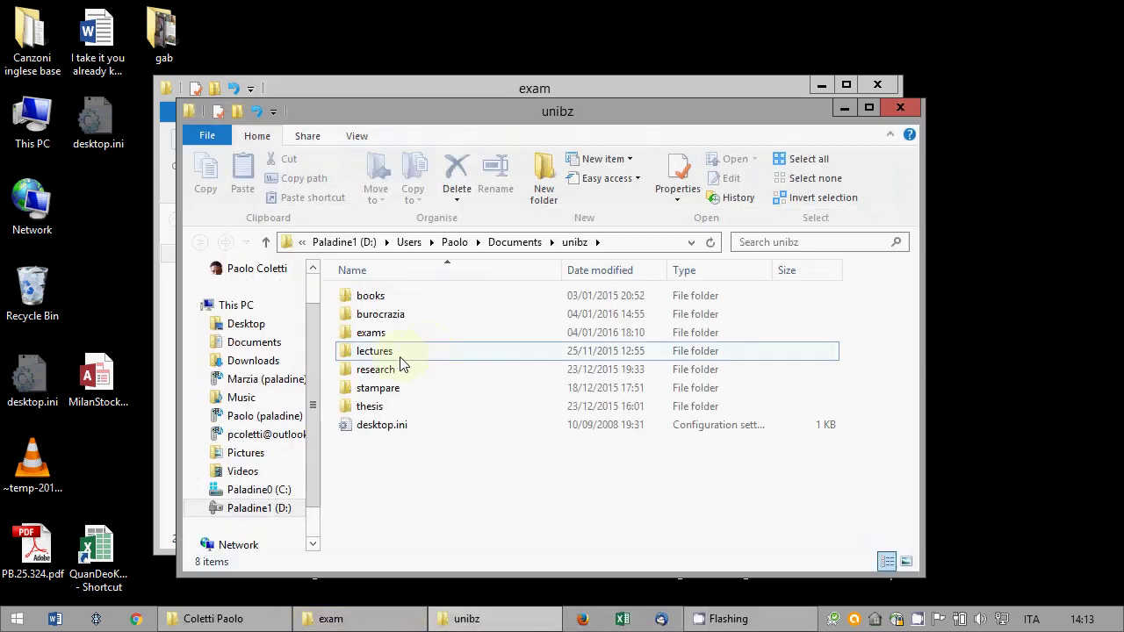
double_click(400, 355)
double_click(387, 334)
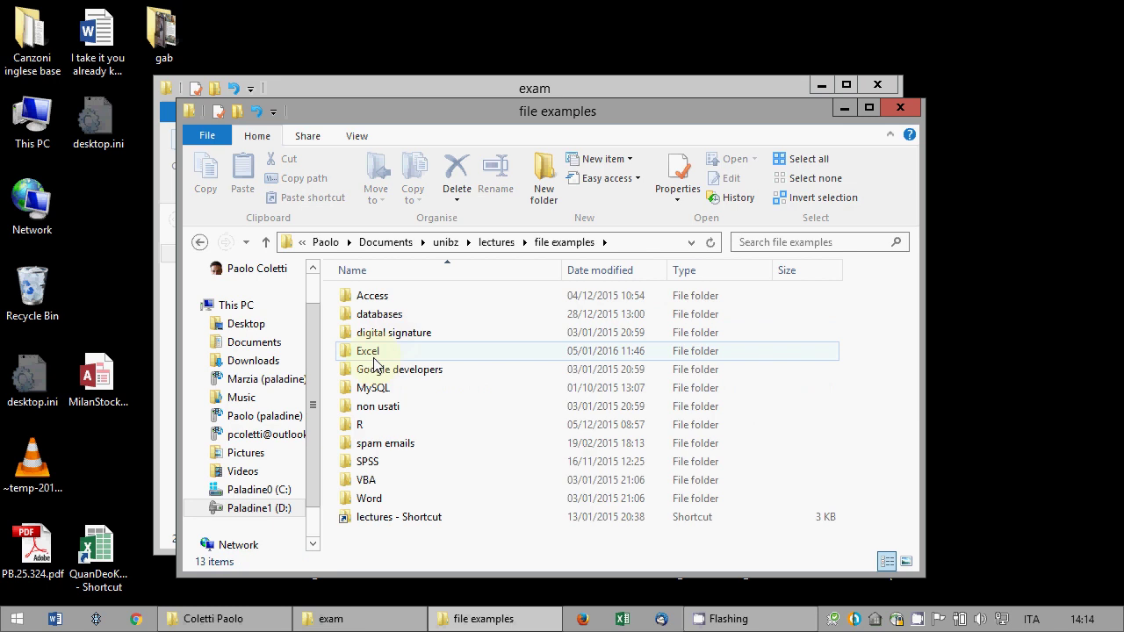
double_click(354, 428)
double_click(367, 316)
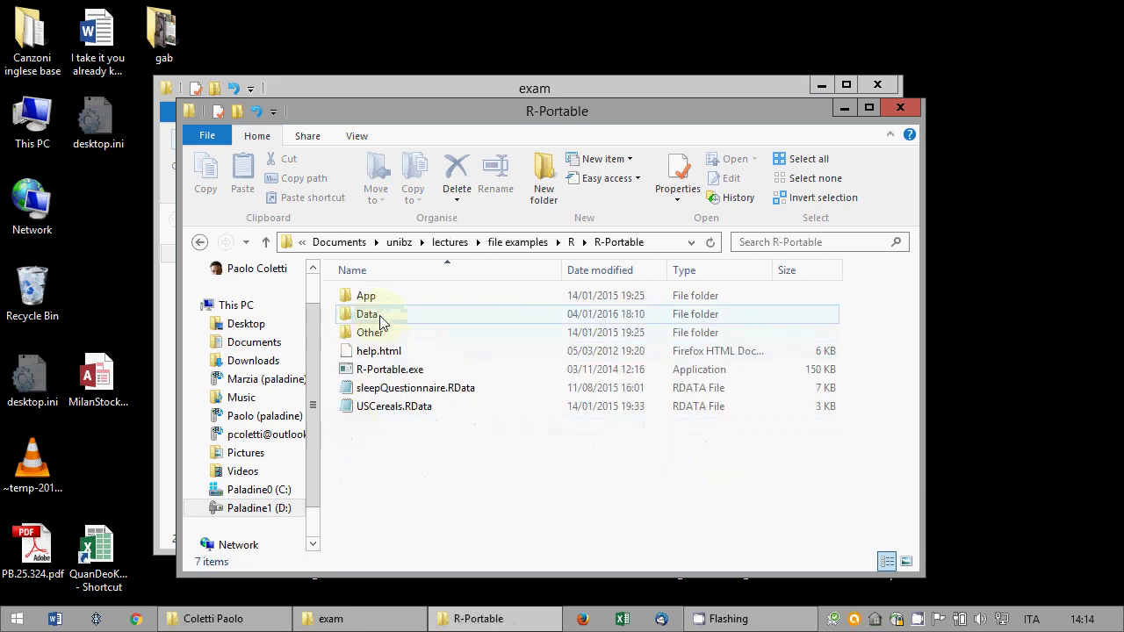
double_click(387, 369)
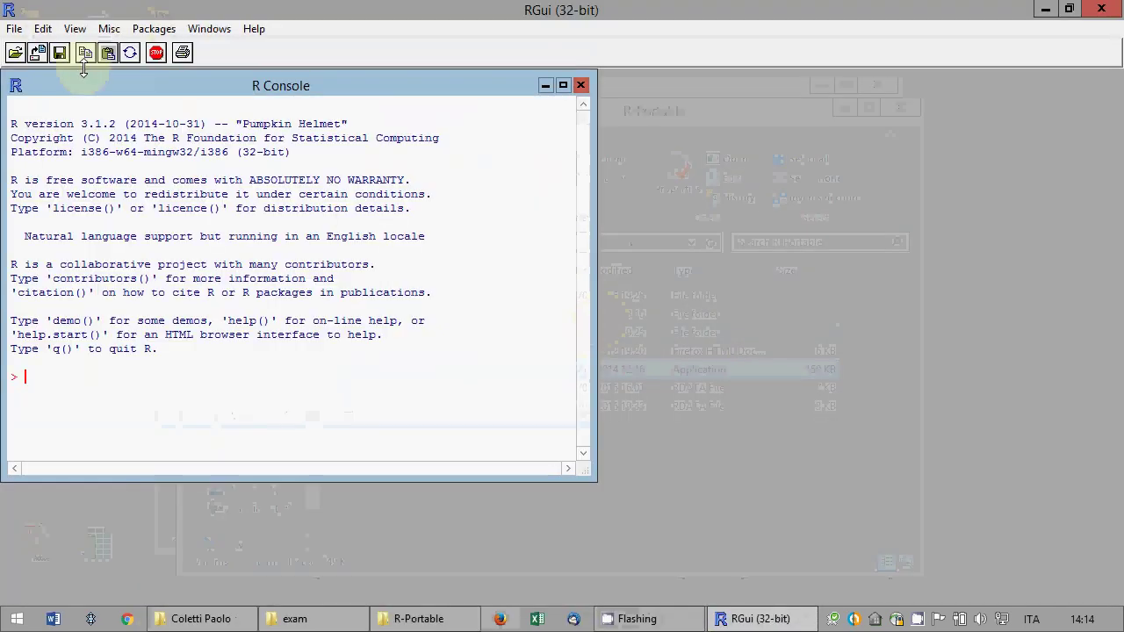
- Load the Rcmdr package in R and maximize the R Commander window
click(154, 28)
click(185, 47)
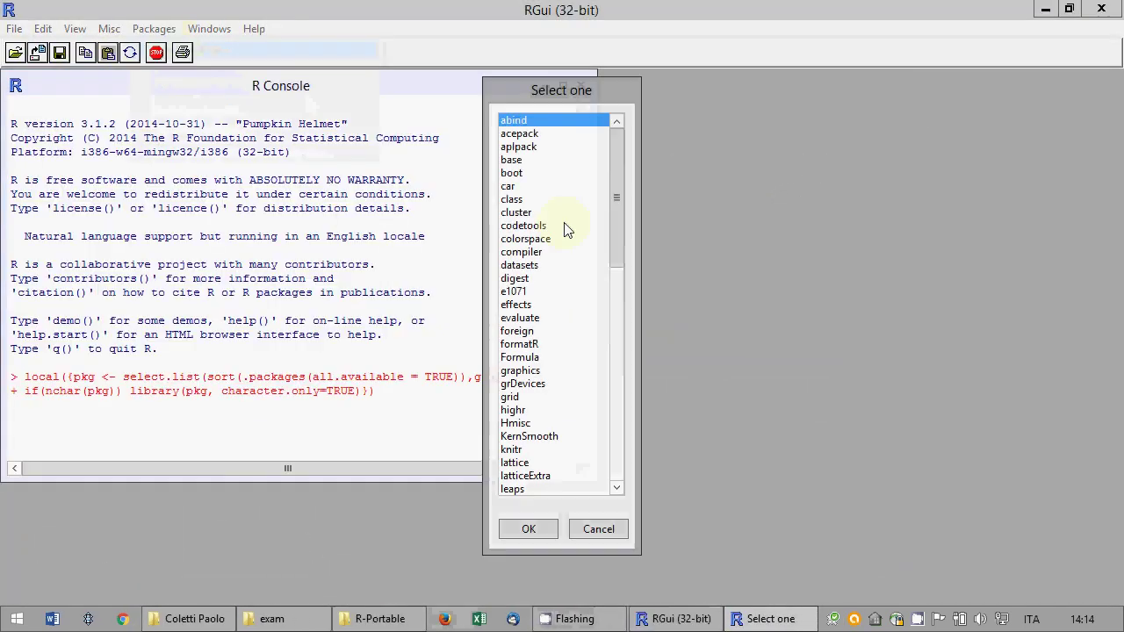
click(621, 287)
click(524, 358)
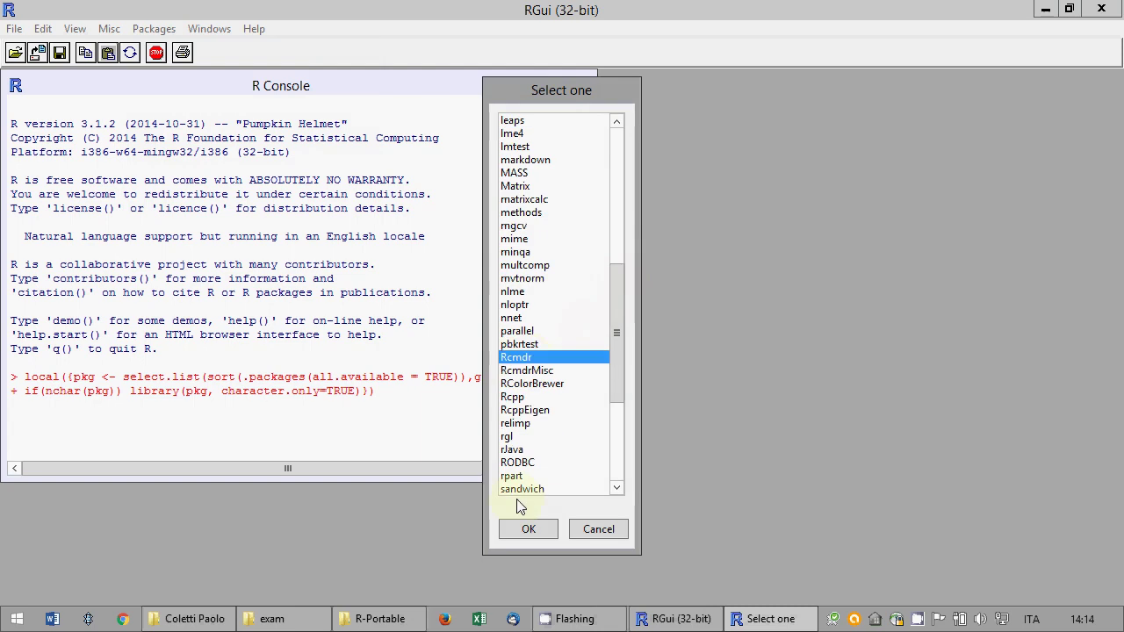
click(528, 529)
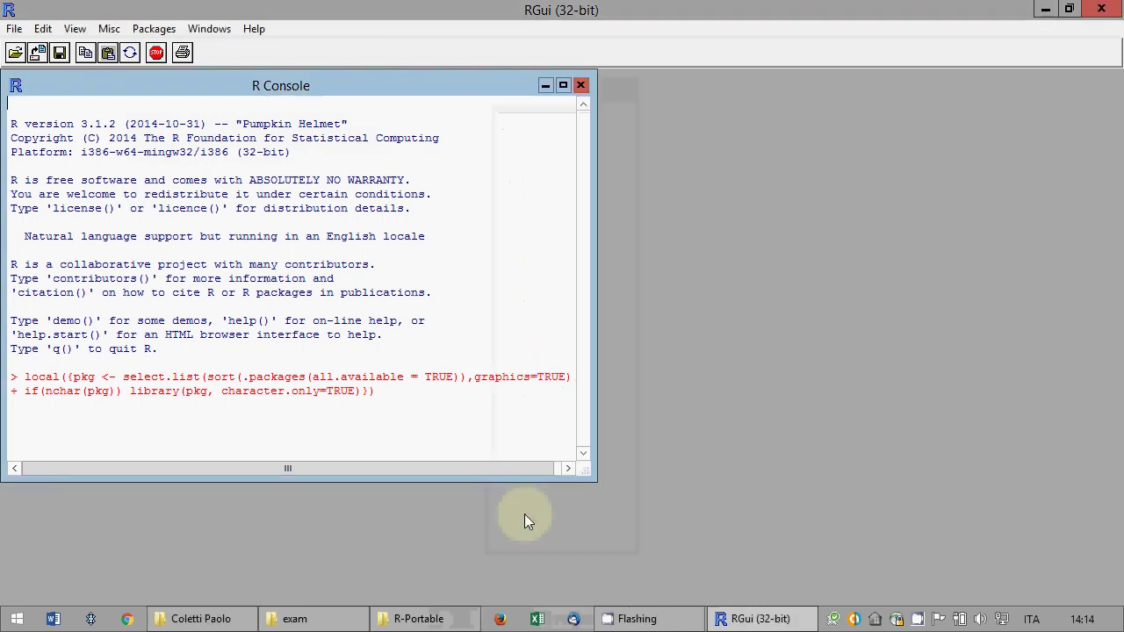
click(154, 29)
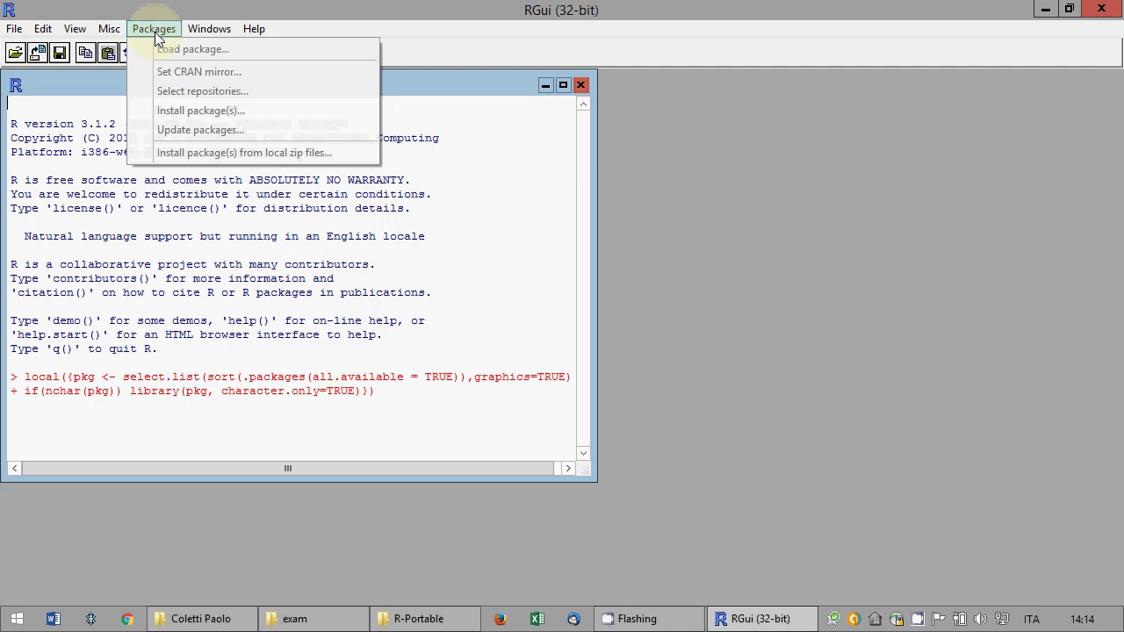
click(176, 20)
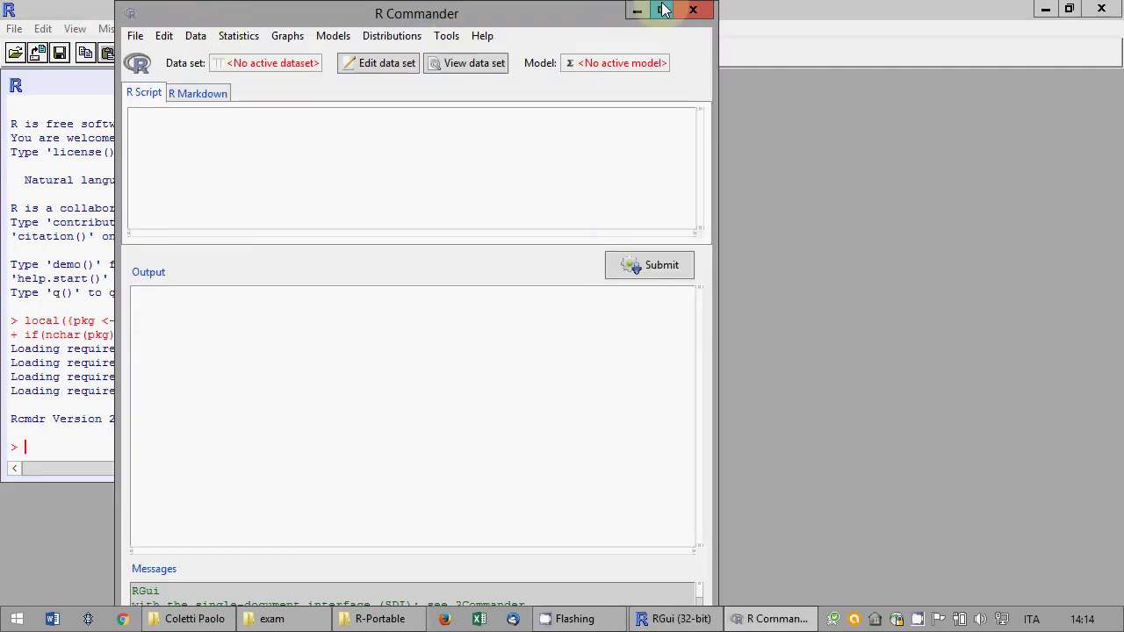
click(639, 11)
- Change the R Commander working directory to the exam folder on the Desktop
click(14, 28)
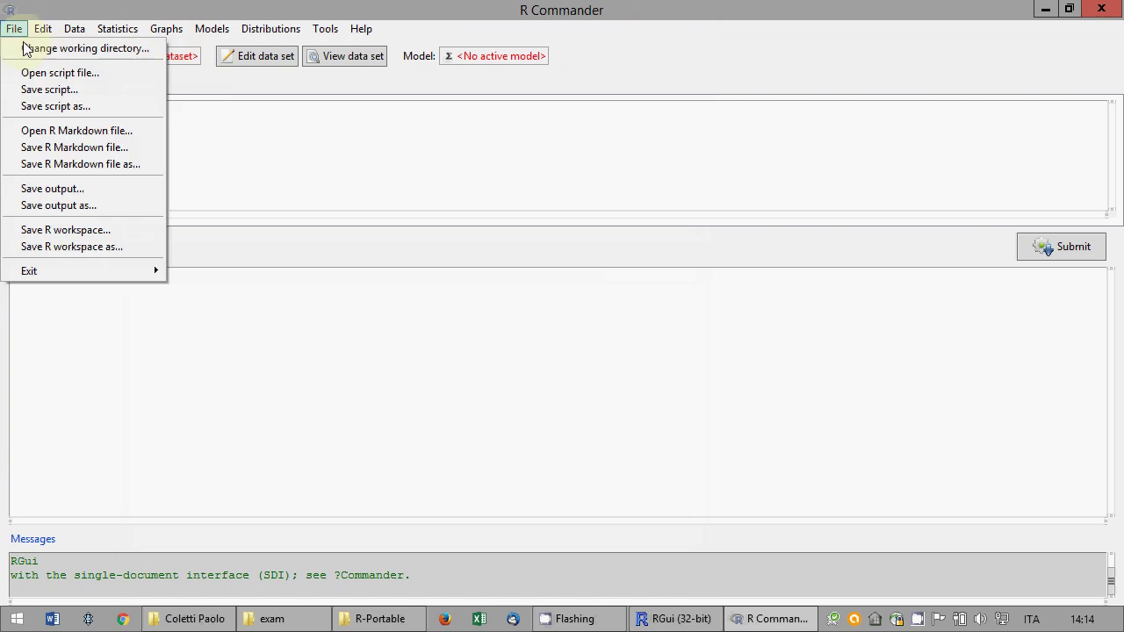
click(70, 49)
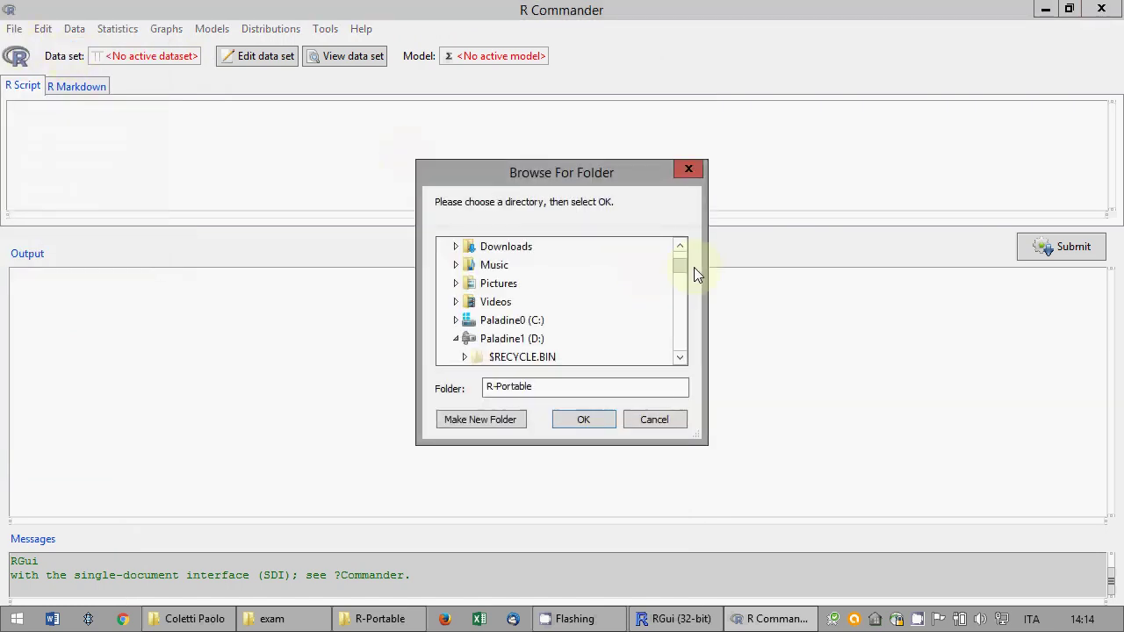
drag(684, 273, 635, 254)
click(447, 302)
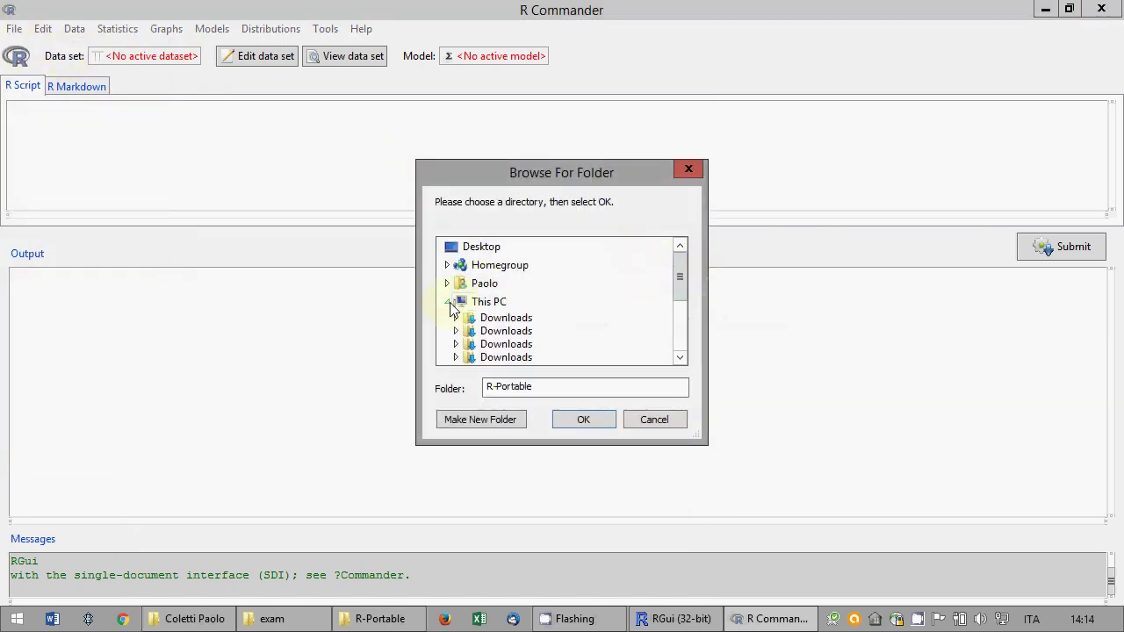
scroll(483, 325, down, 3)
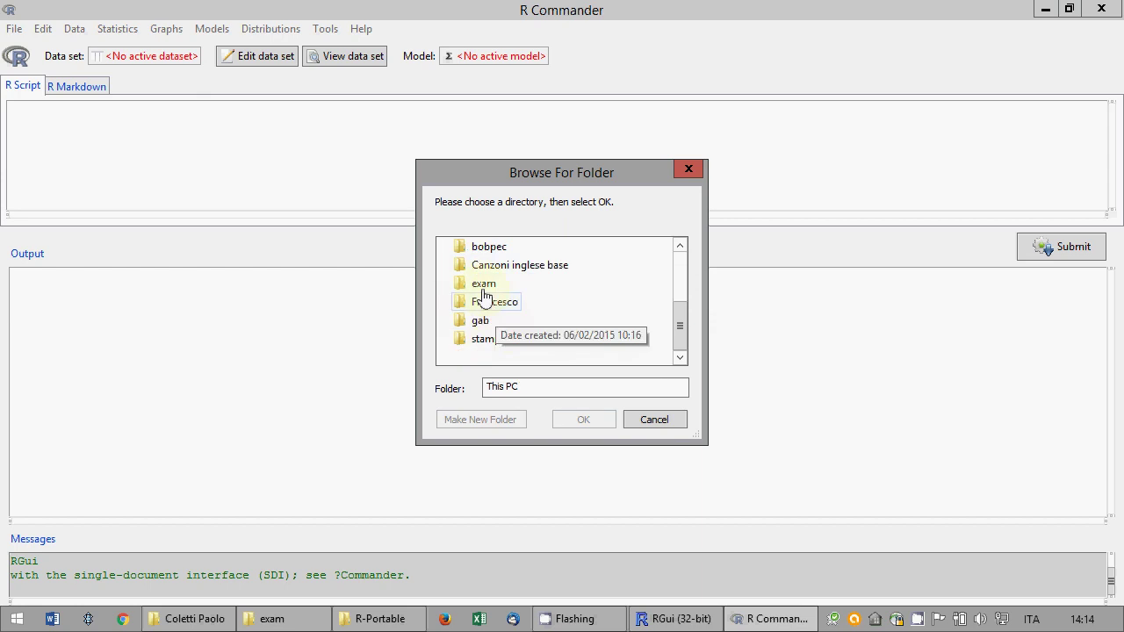
click(484, 282)
click(583, 419)
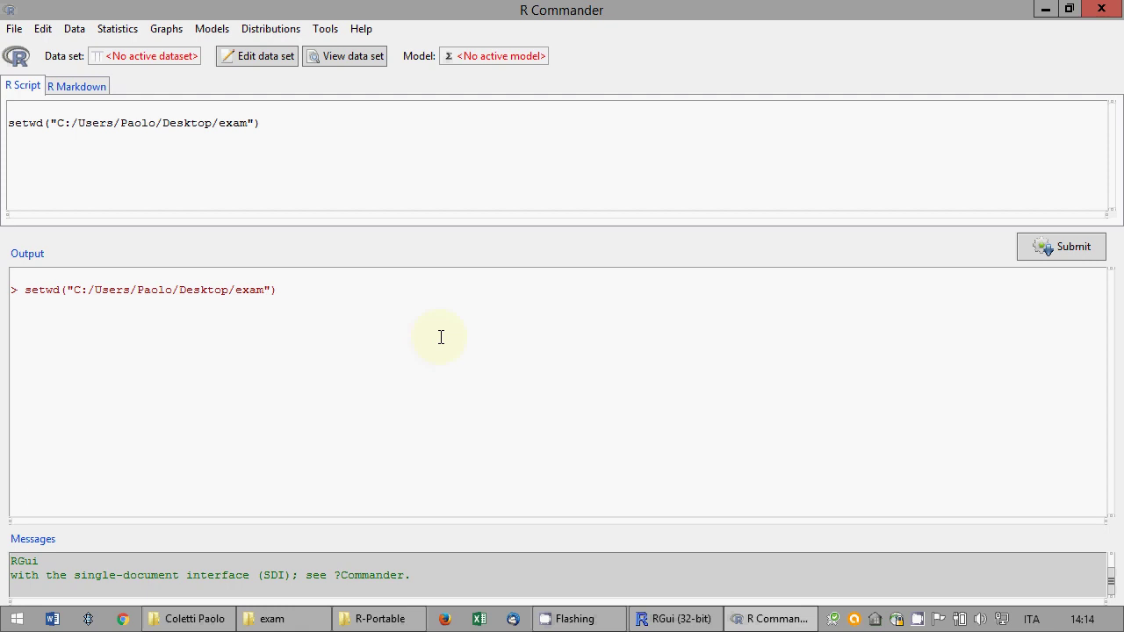
click(74, 29)
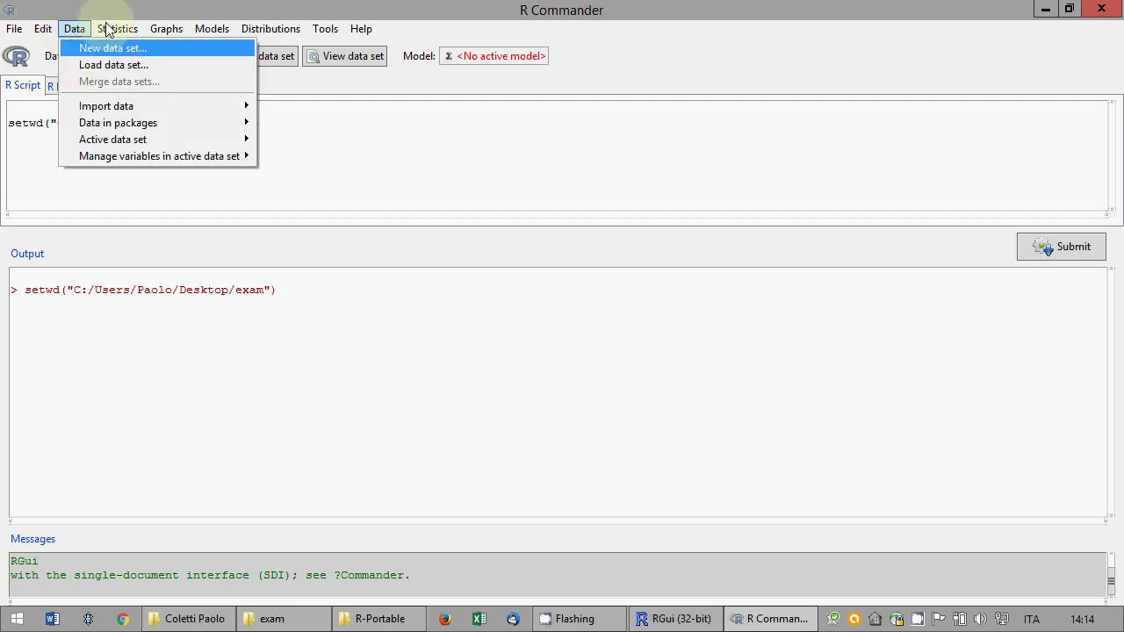
click(136, 9)
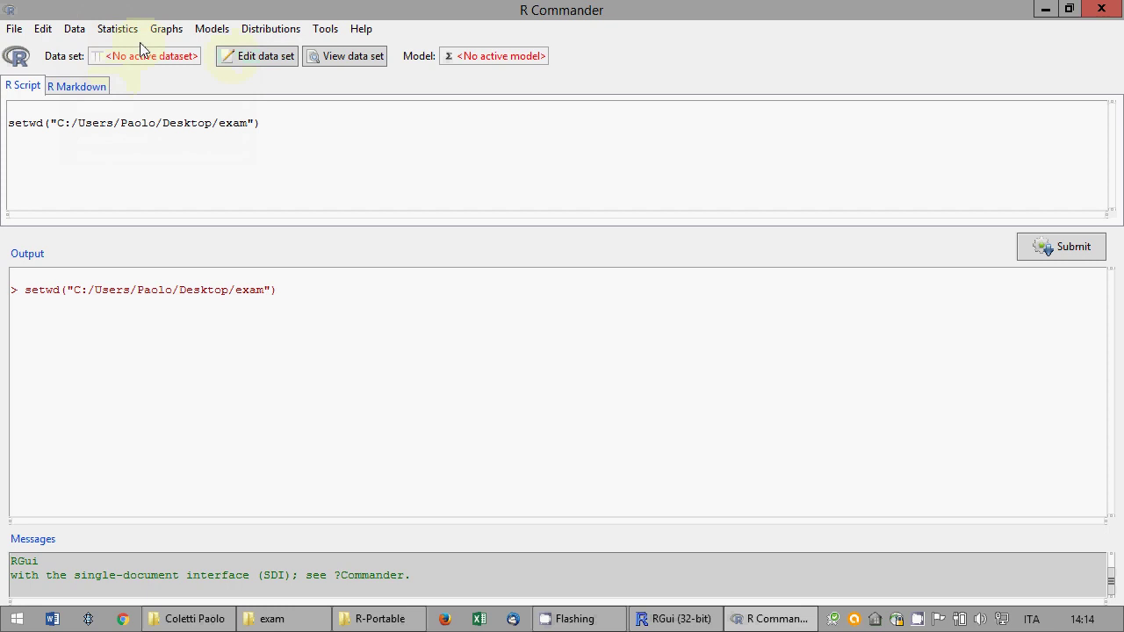
click(678, 619)
click(773, 619)
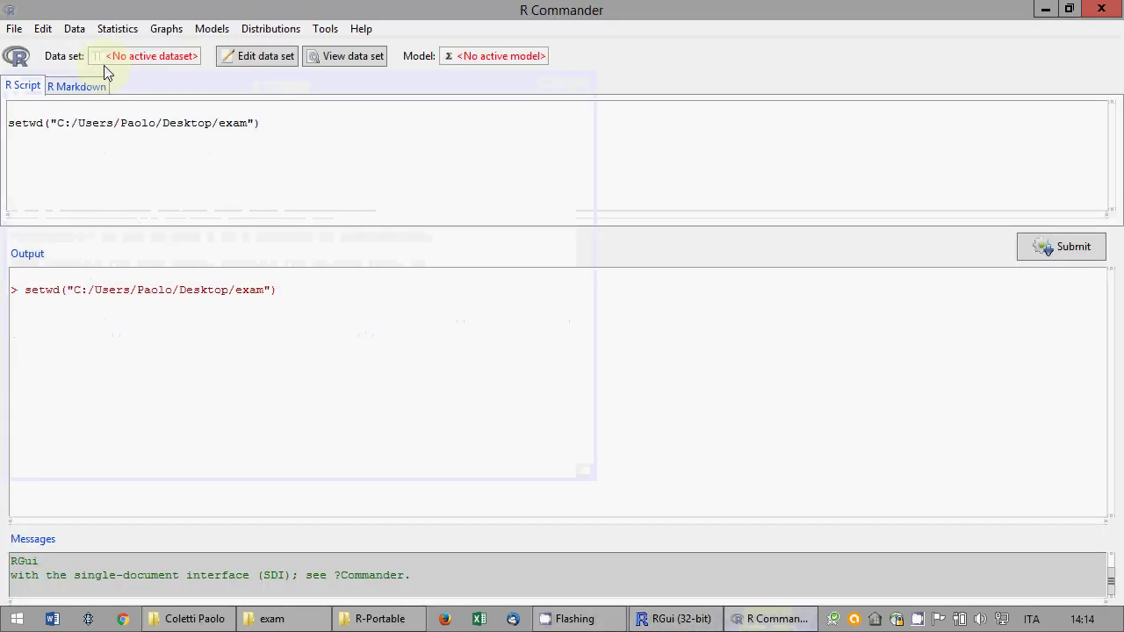
- Load the data set sleepQuestionnaire.RData from the exam folder
click(75, 30)
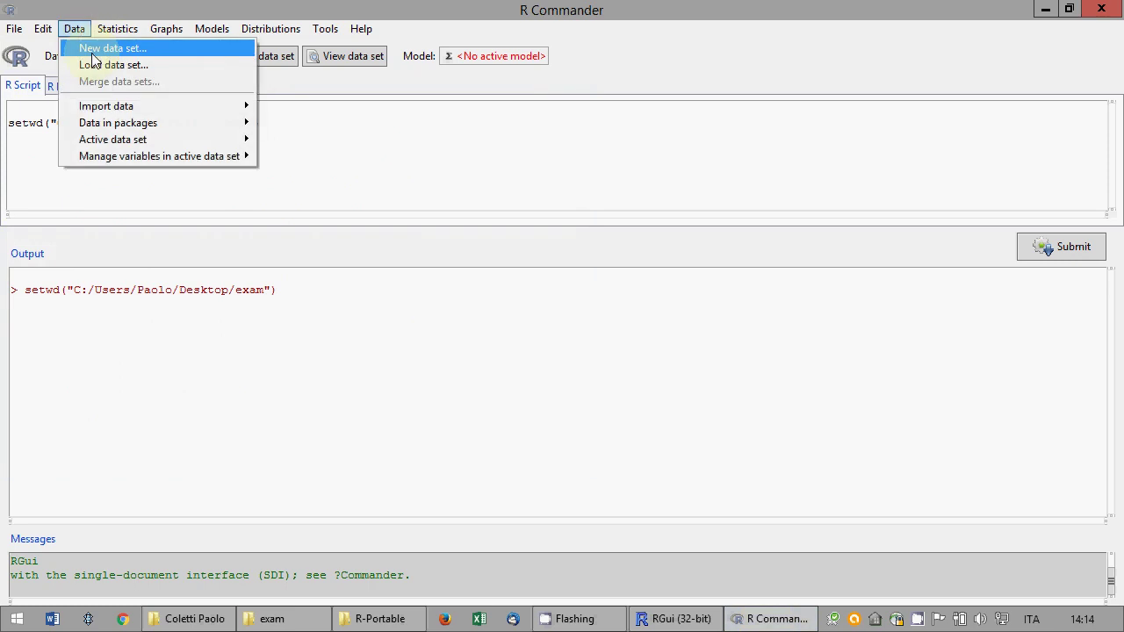
click(94, 65)
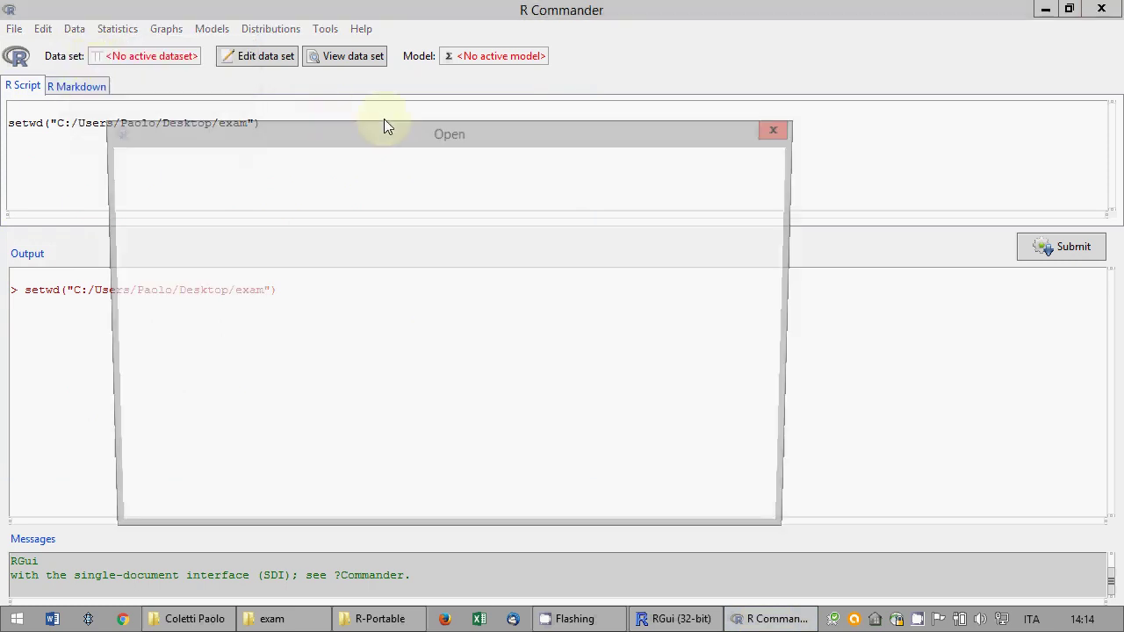
click(412, 242)
click(652, 511)
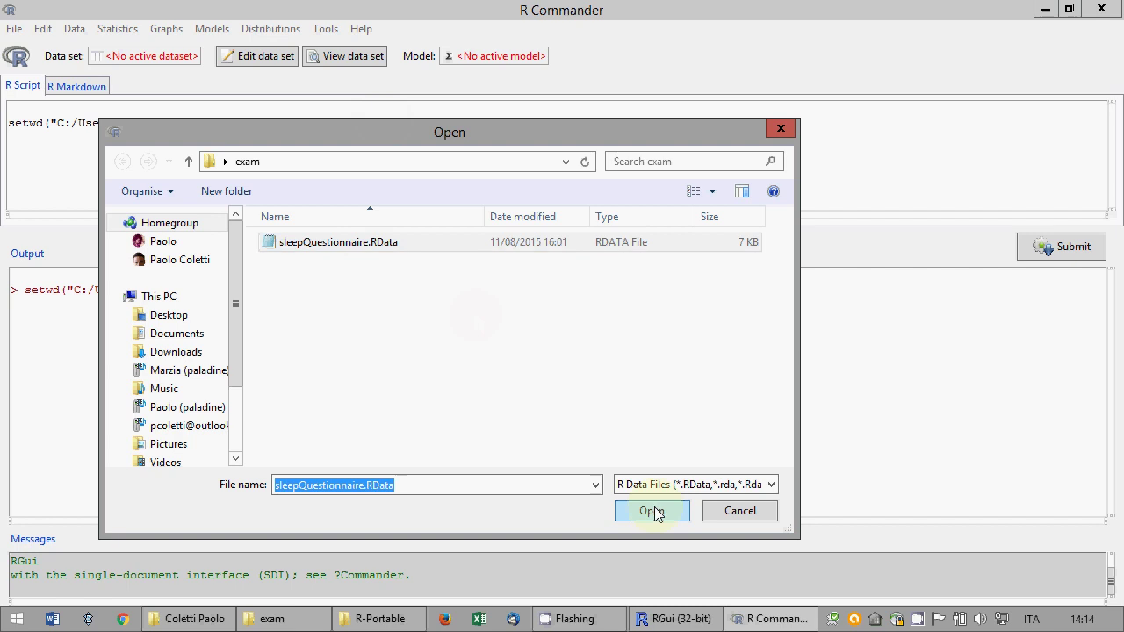
- View the rows of the sleepQuestionnaire data set and close the data viewer windows
double_click(369, 66)
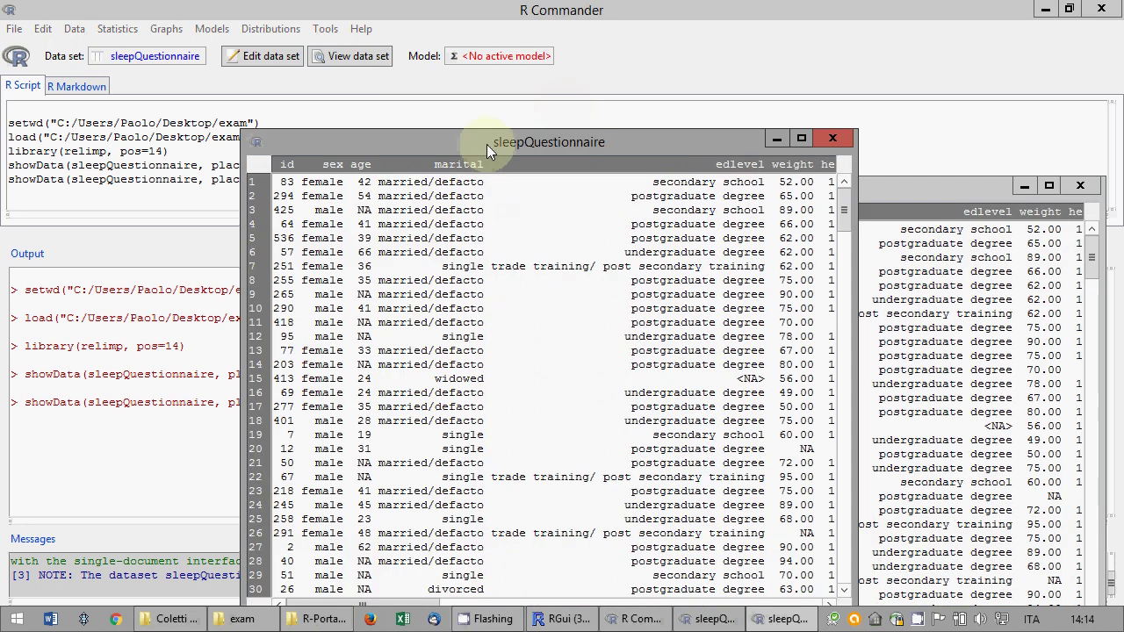
click(825, 146)
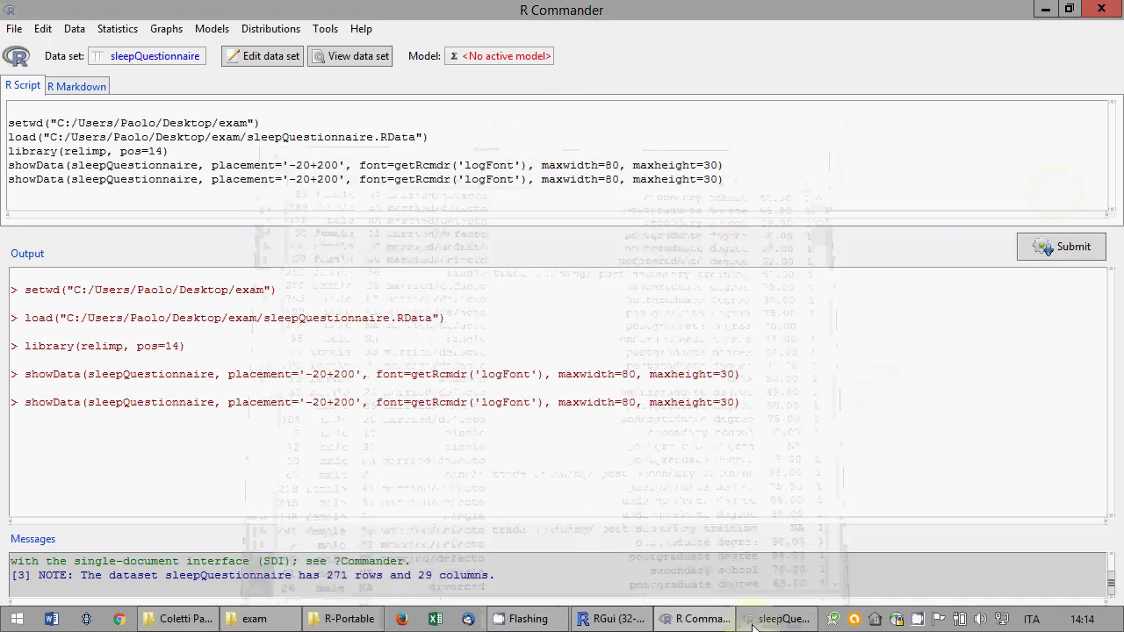
click(1081, 185)
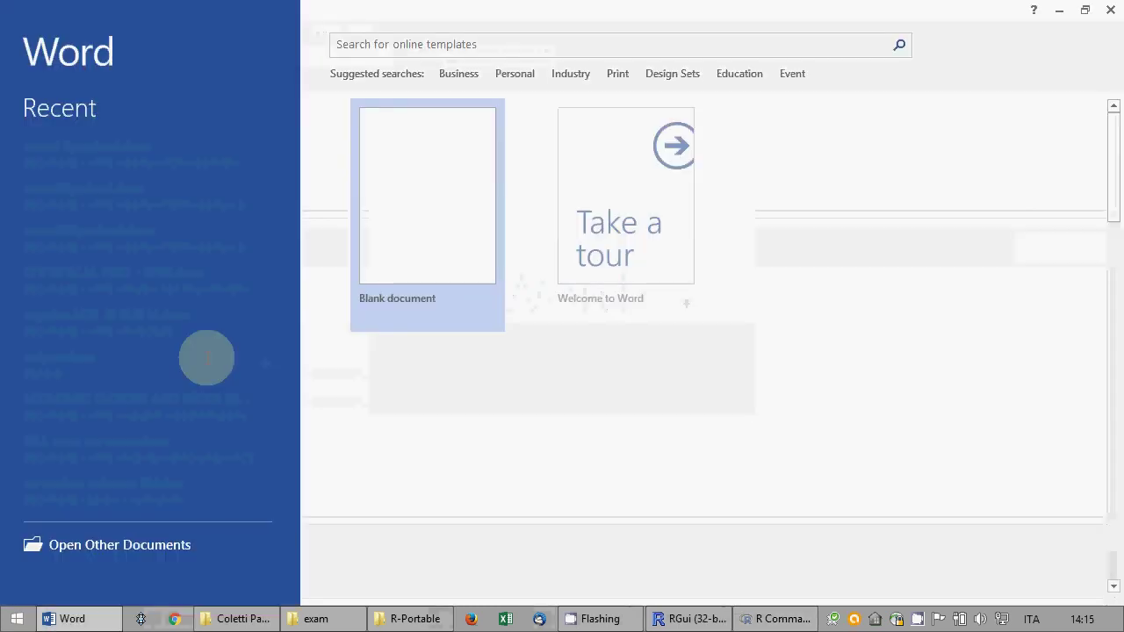
- Create a blank document in Word and save it as exam.docx in the exam folder on the Desktop
click(378, 280)
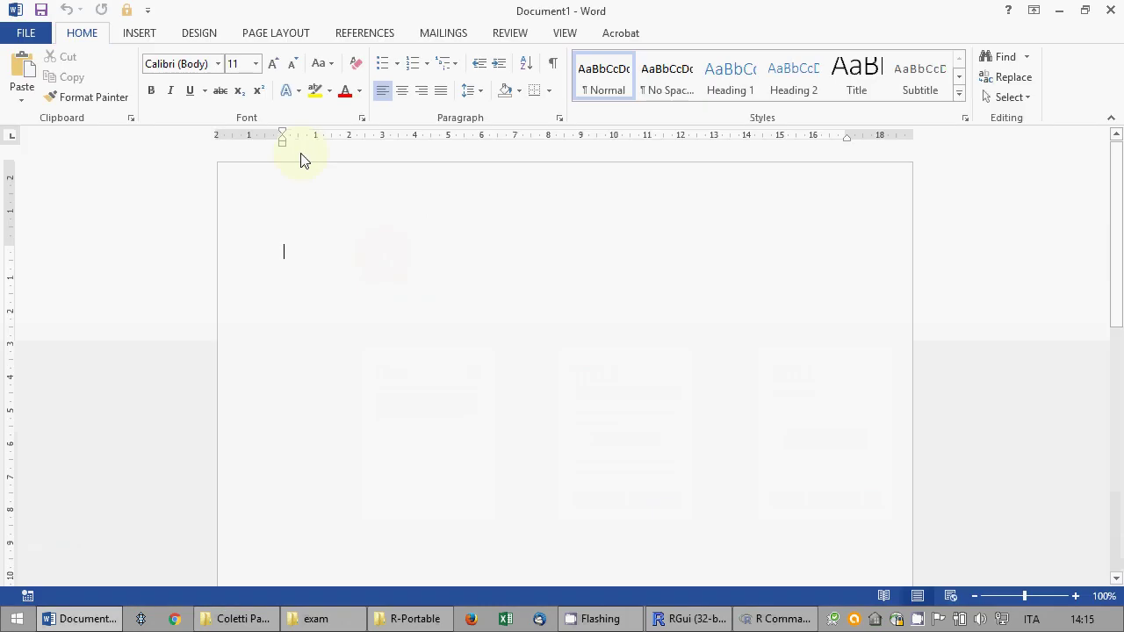
click(15, 10)
click(35, 34)
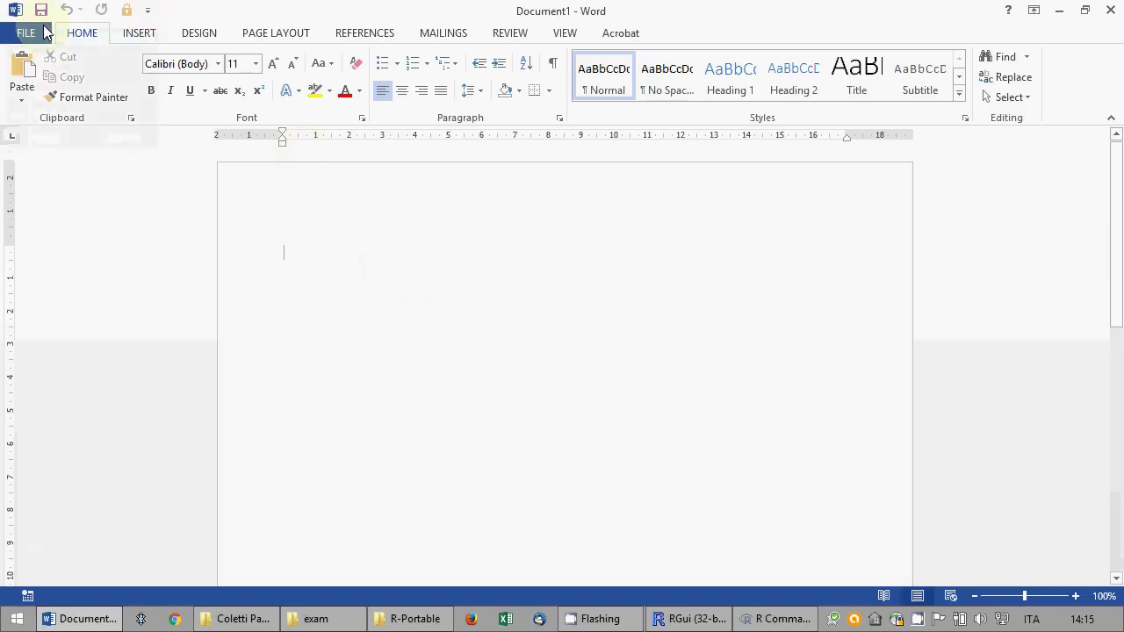
click(35, 33)
click(40, 207)
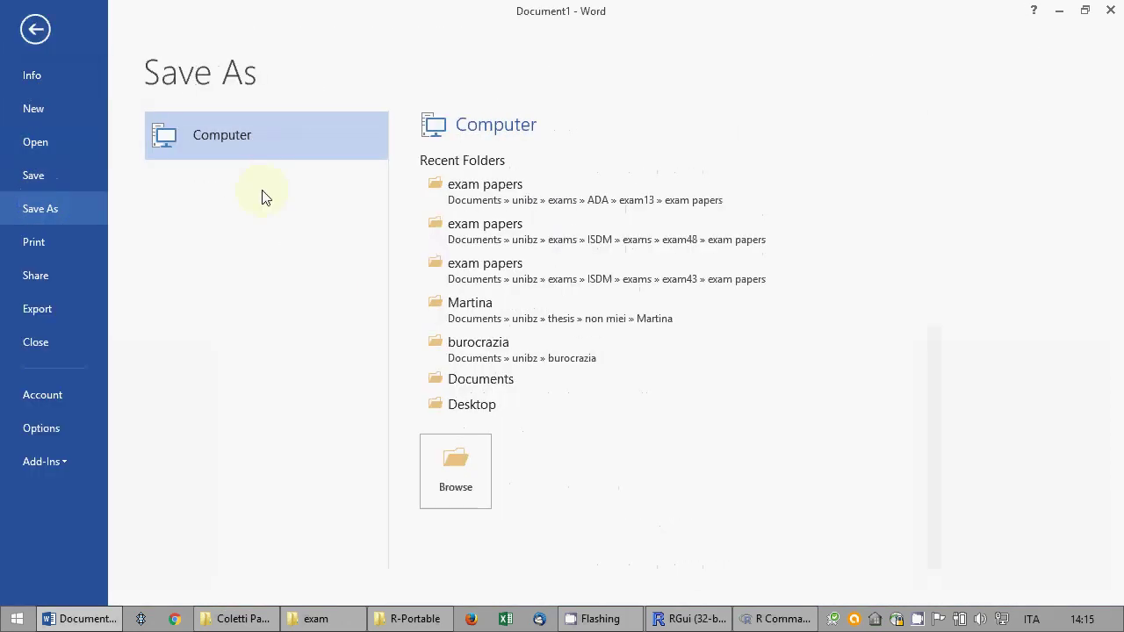
click(461, 407)
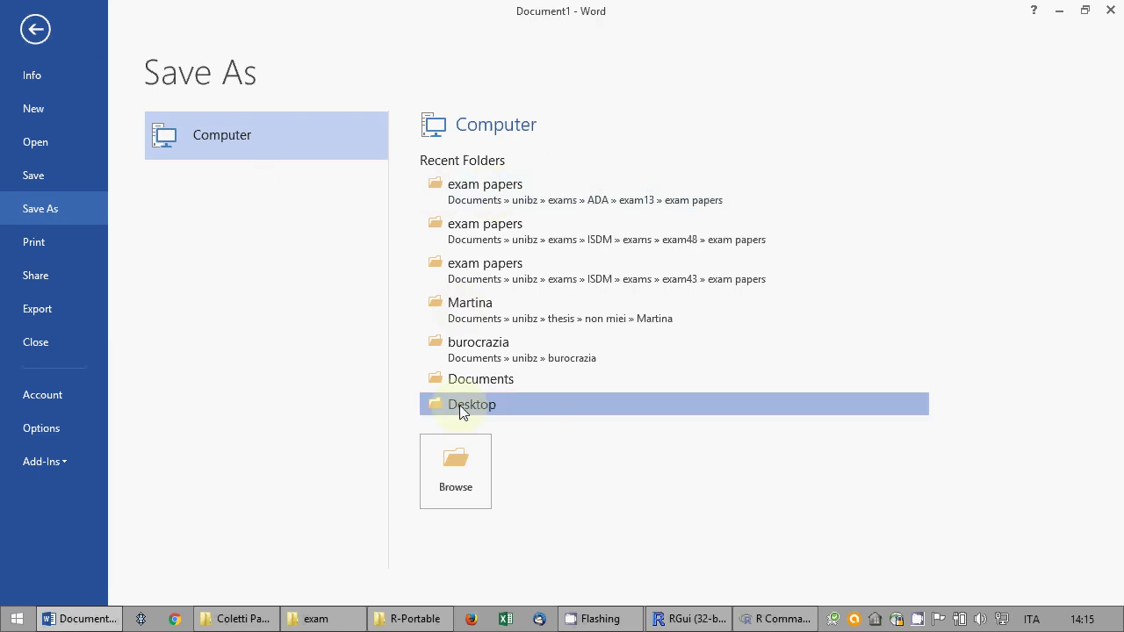
double_click(283, 161)
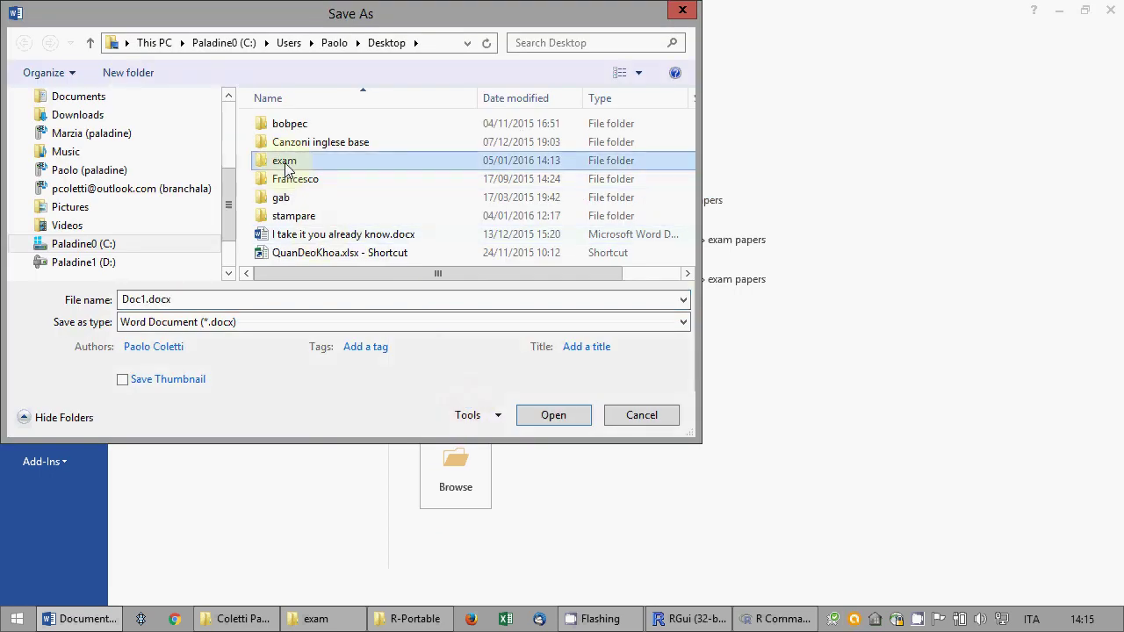
drag(150, 299, 63, 300)
text(exam)
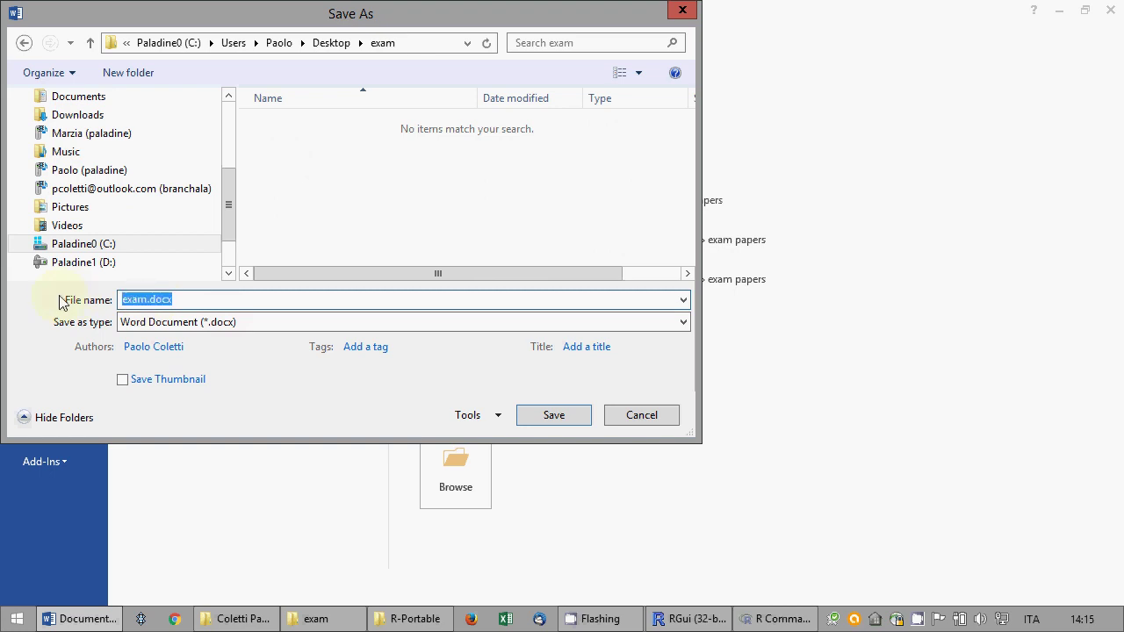
key(Return)
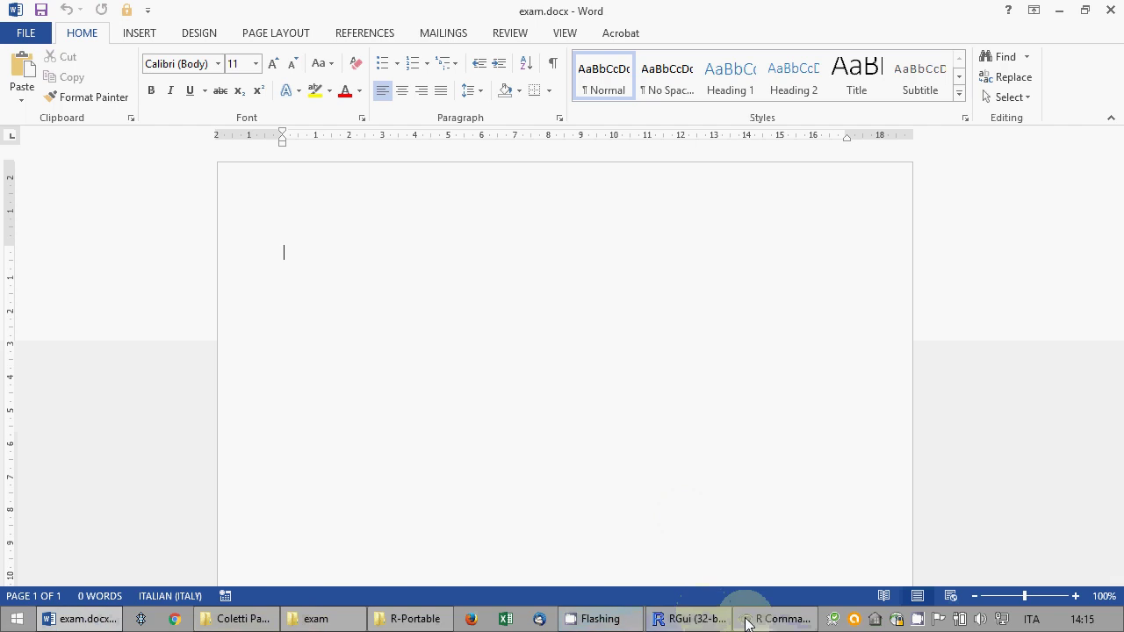
- Switch to R Commander and plot a histogram of the weight variable with the default options
click(769, 621)
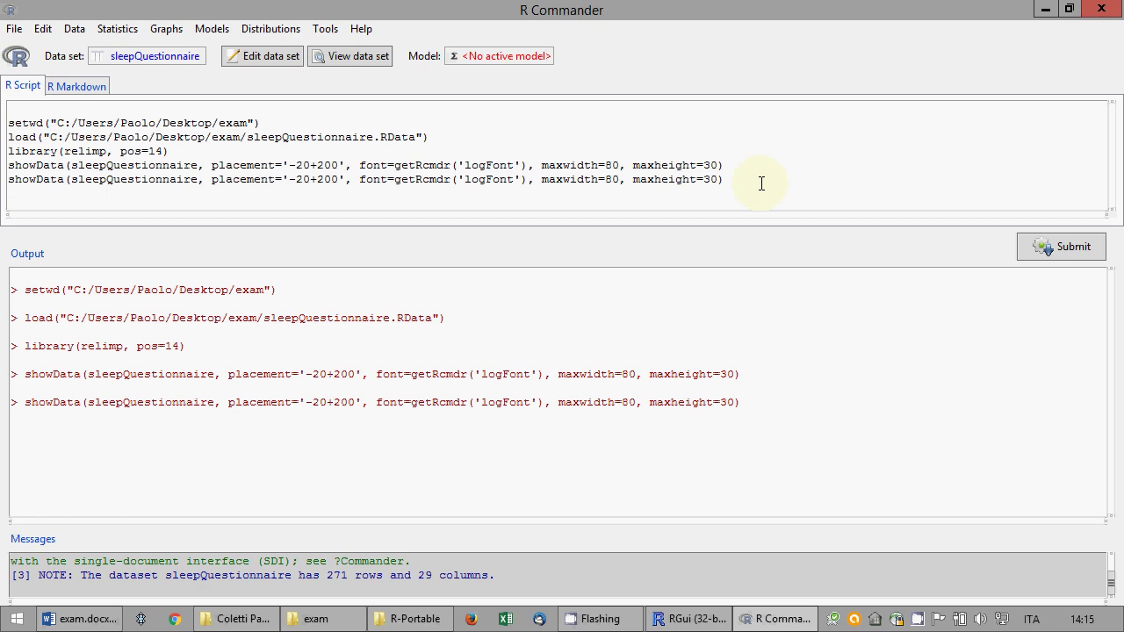
click(170, 32)
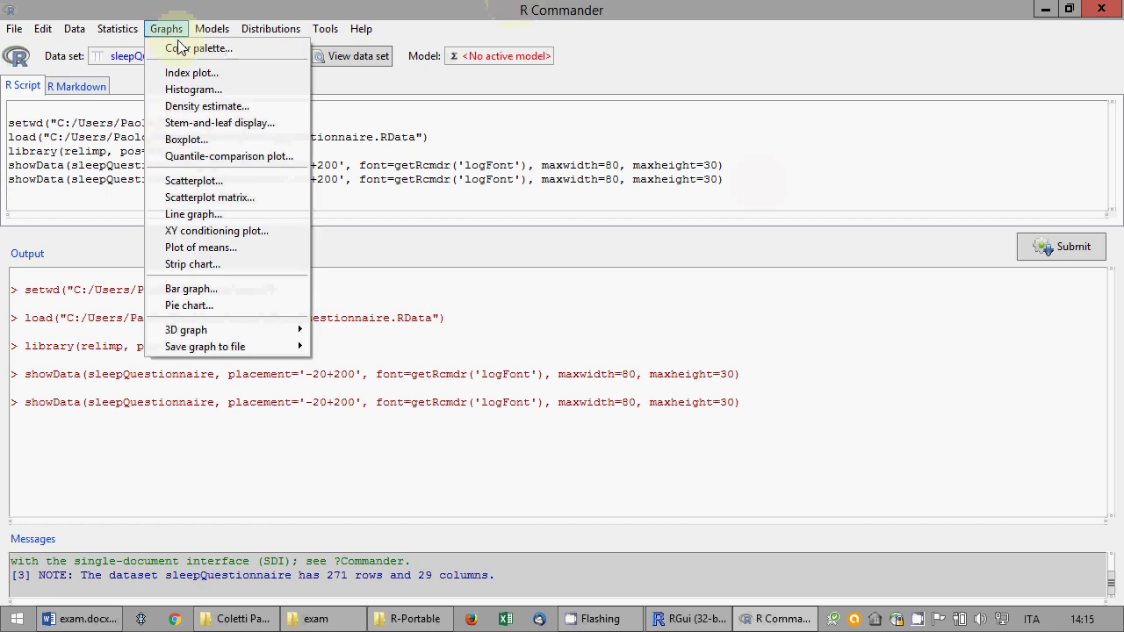
click(173, 90)
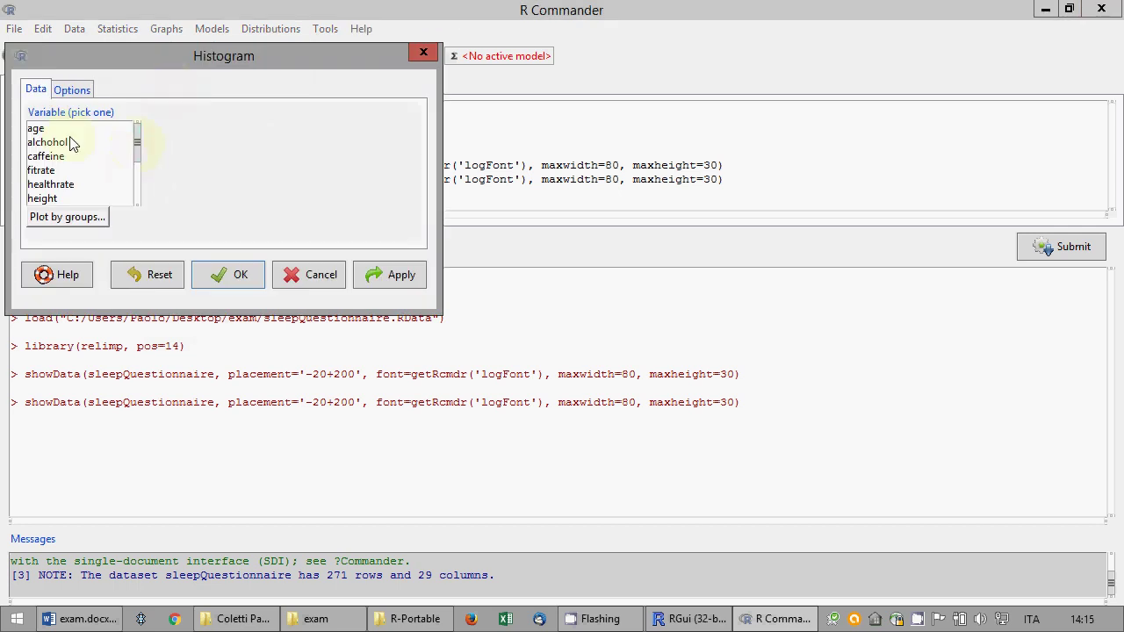
click(56, 201)
scroll(56, 201, down, 2)
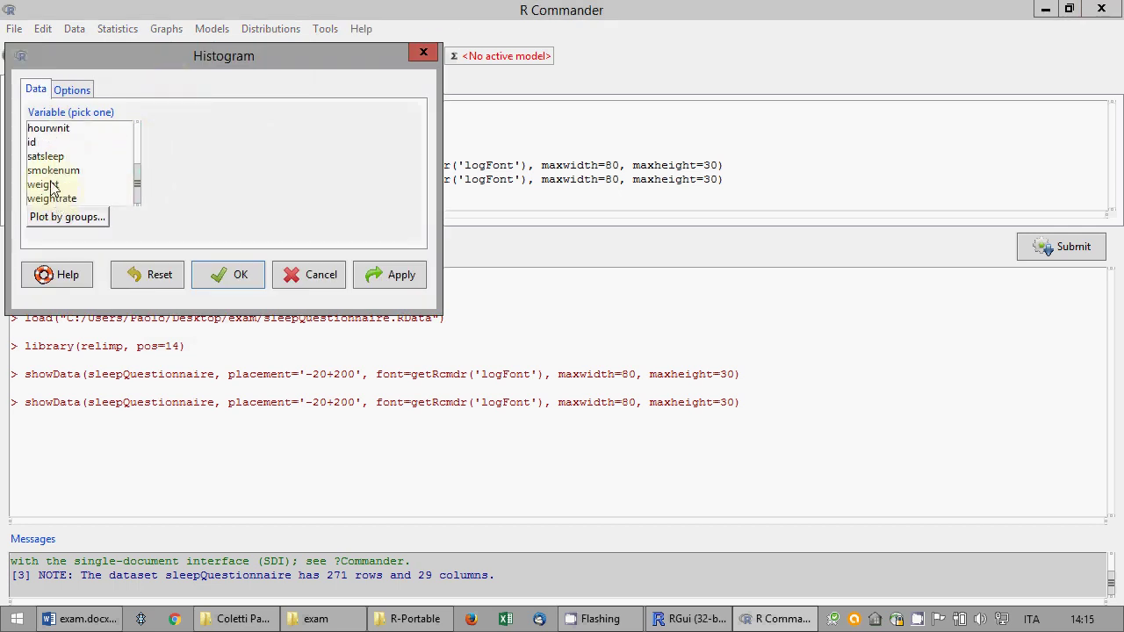
click(54, 185)
click(73, 90)
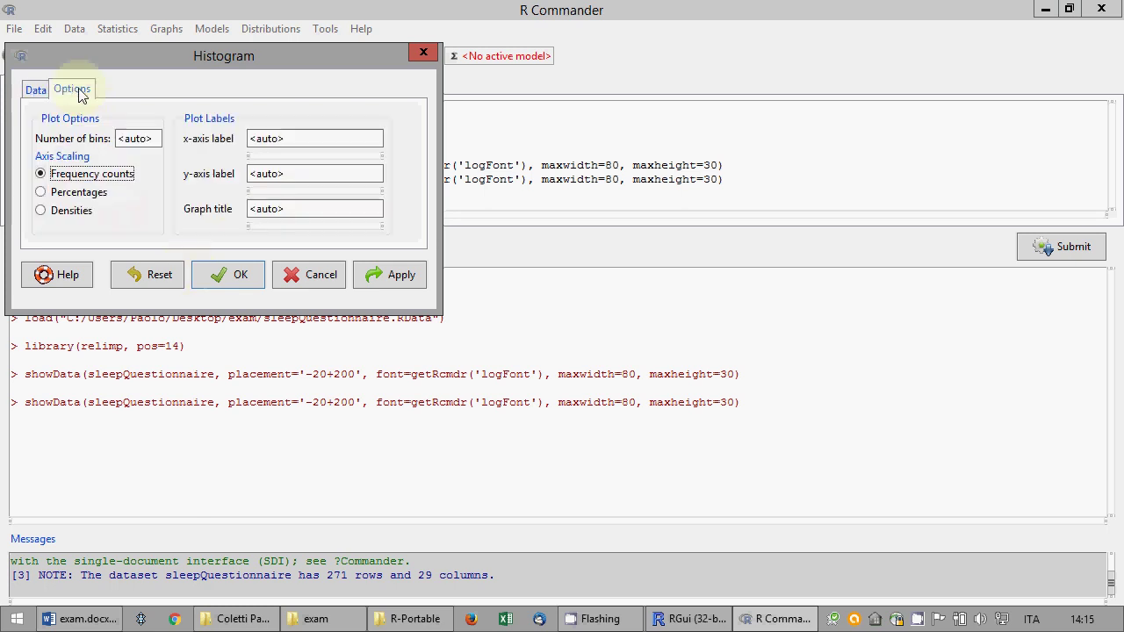
click(37, 89)
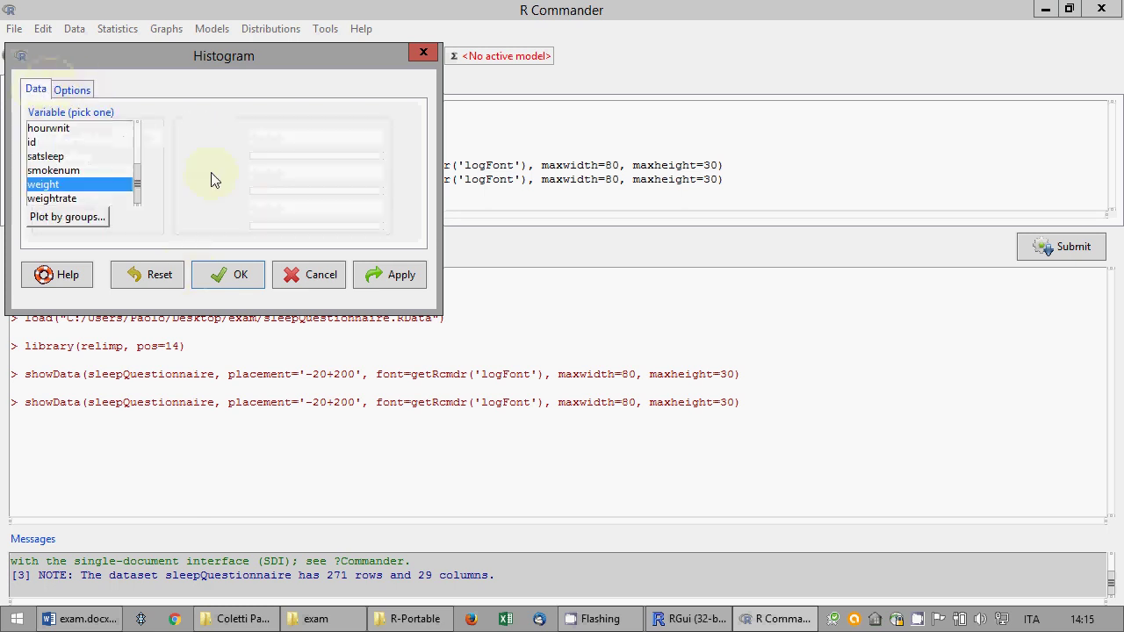
click(230, 275)
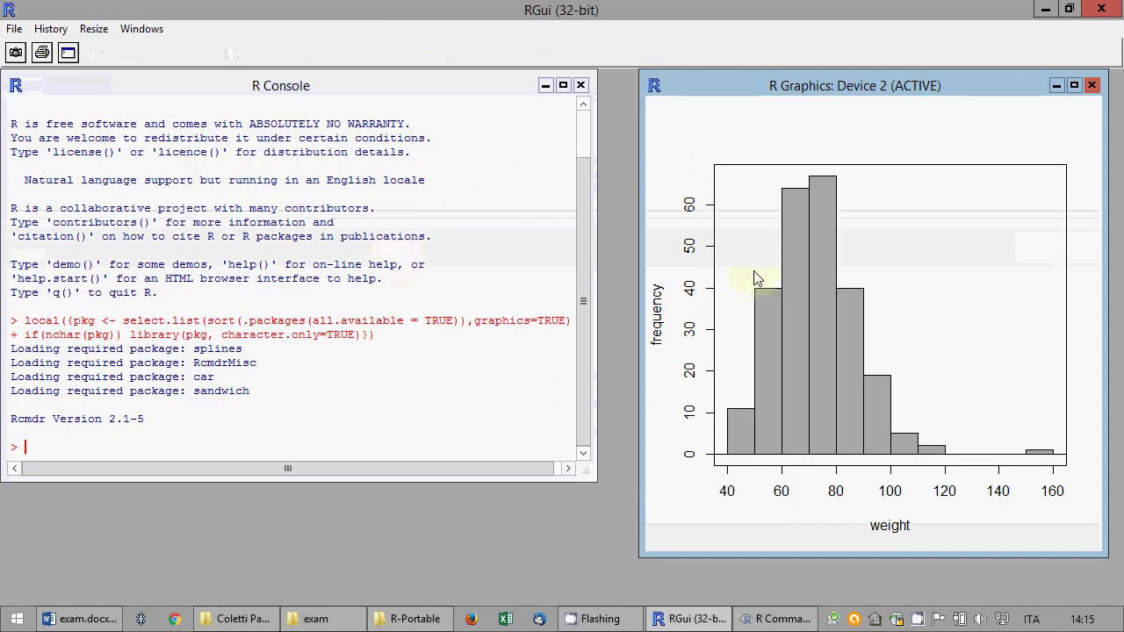
- Examine the weight histogram's shape, close the graphics window and return to R Commander
drag(787, 102, 599, 128)
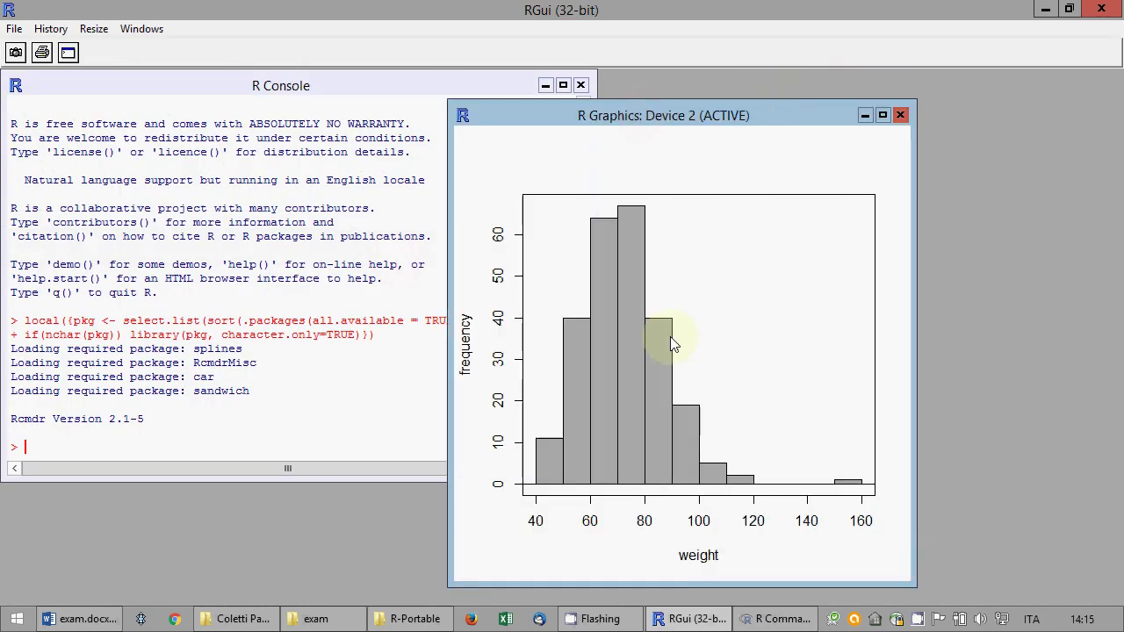
click(902, 114)
click(775, 619)
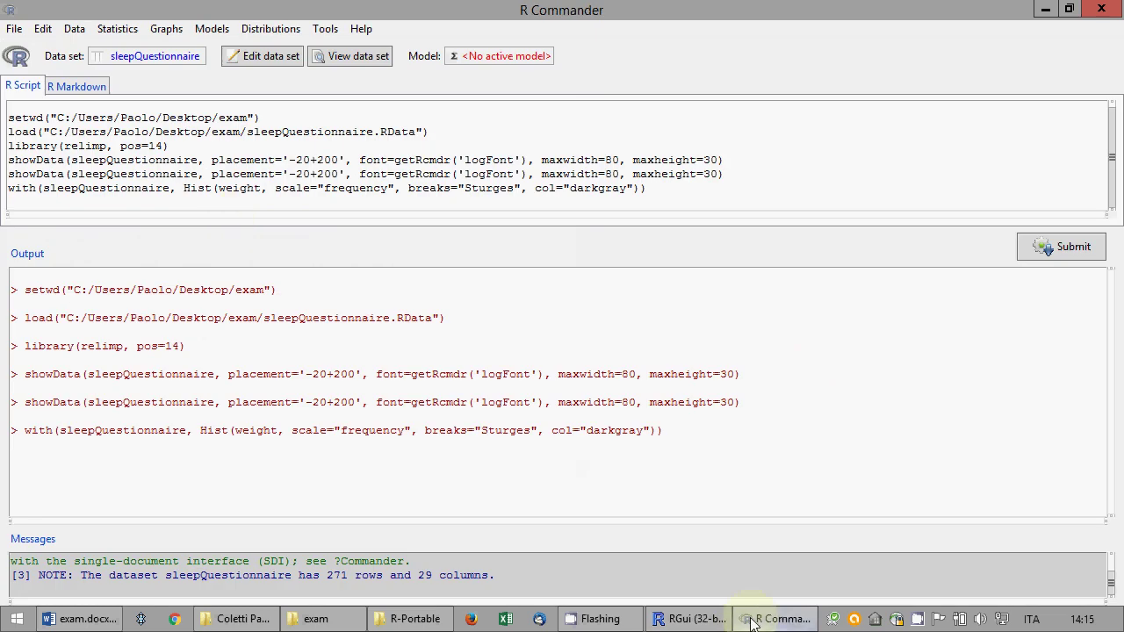
- Change the weight histogram's colour to green in the script's Hist command and run that line again
click(624, 188)
drag(624, 188, 572, 189)
text(gree)
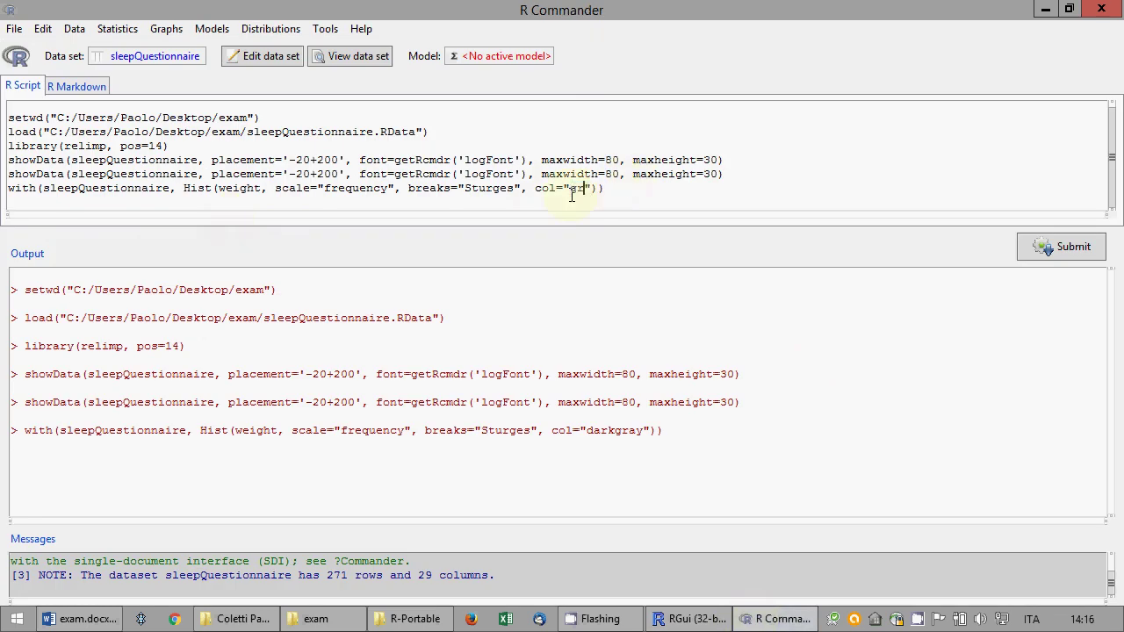
text(n)
click(1072, 254)
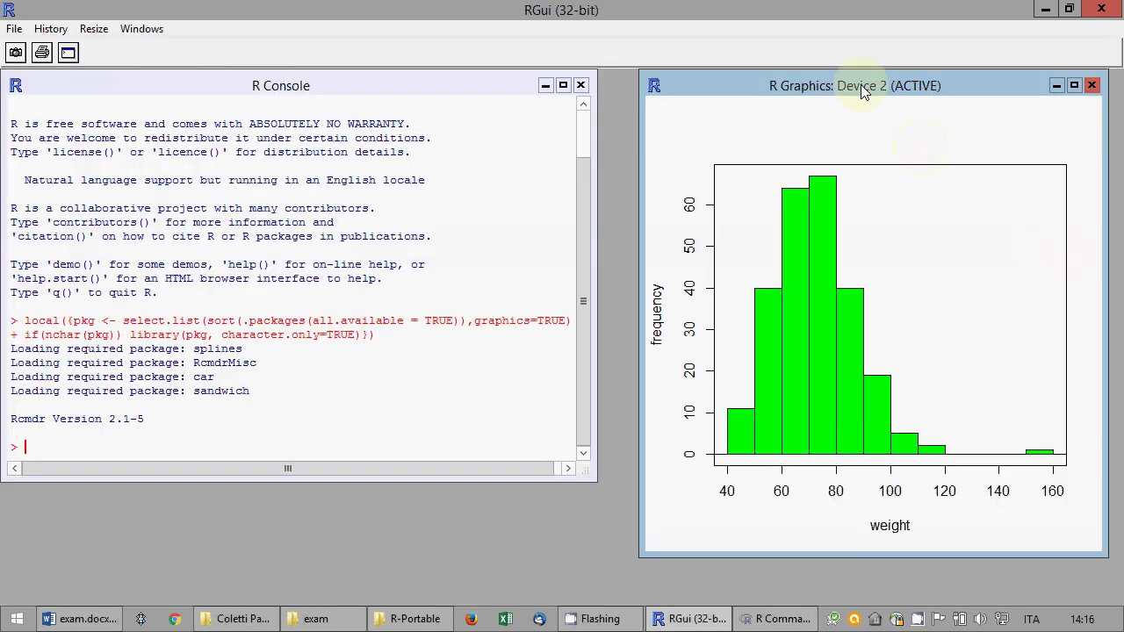
- Copy the green weight histogram as a bitmap and paste it into exam.docx in Word
right_click(786, 126)
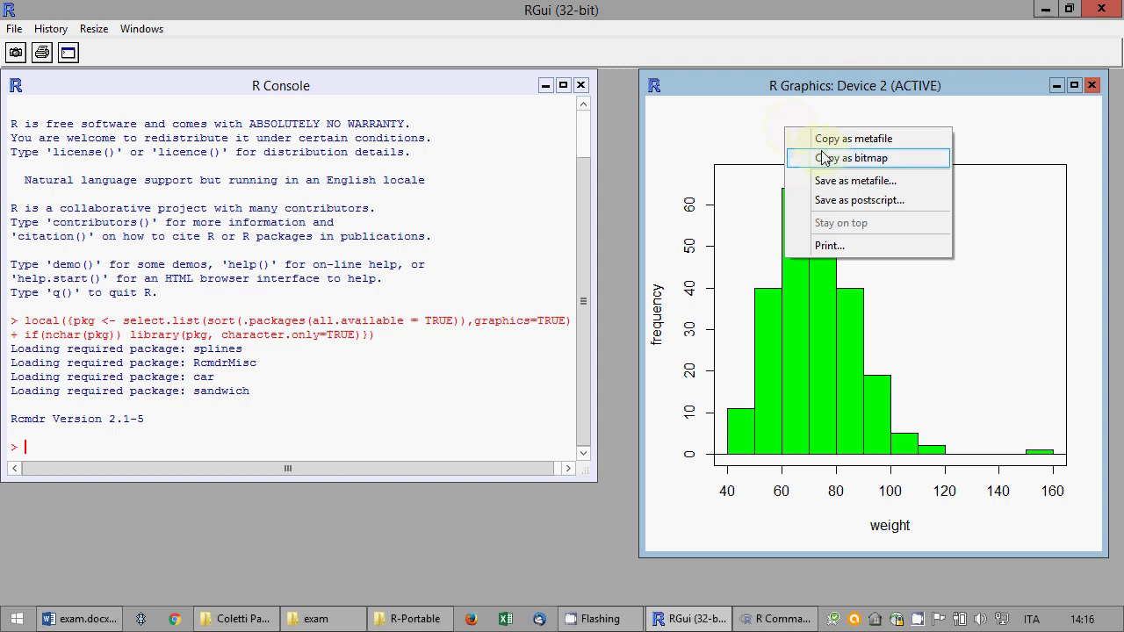
click(850, 158)
click(92, 619)
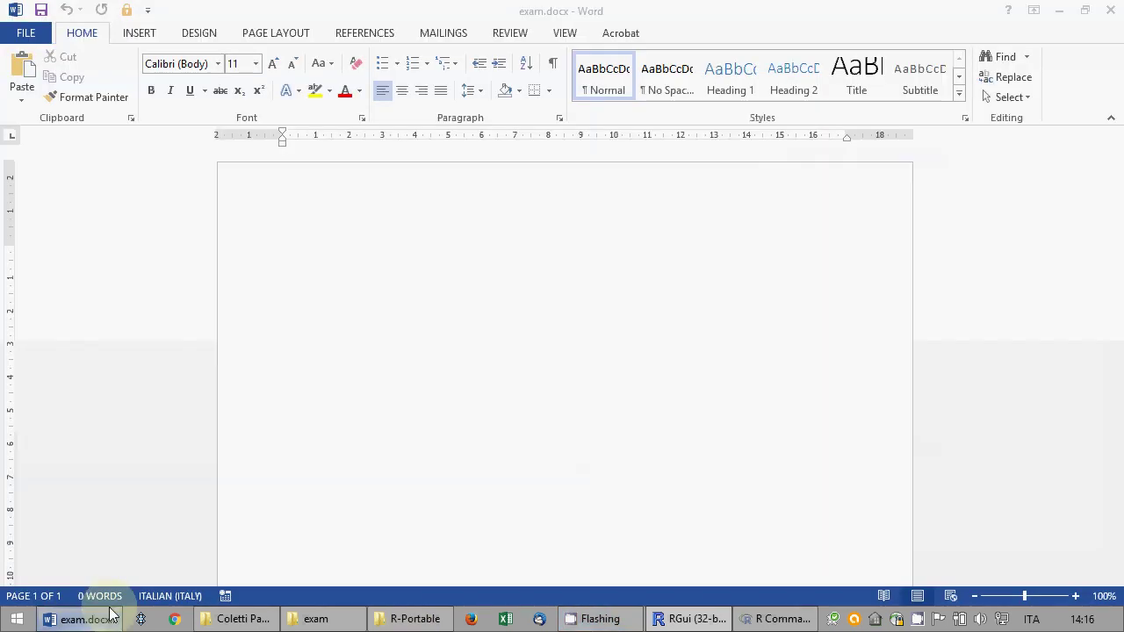
key(ctrl+v)
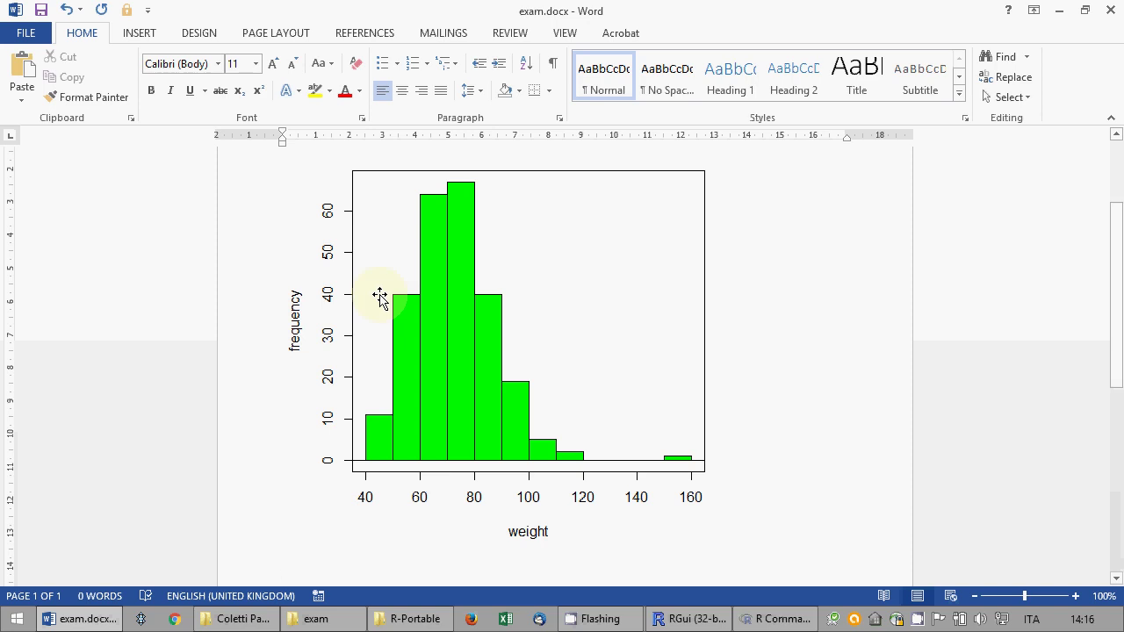
- Write "It's almost normally distributed, but it is missing the left tail" below the histogram and save the document
text(It's alm)
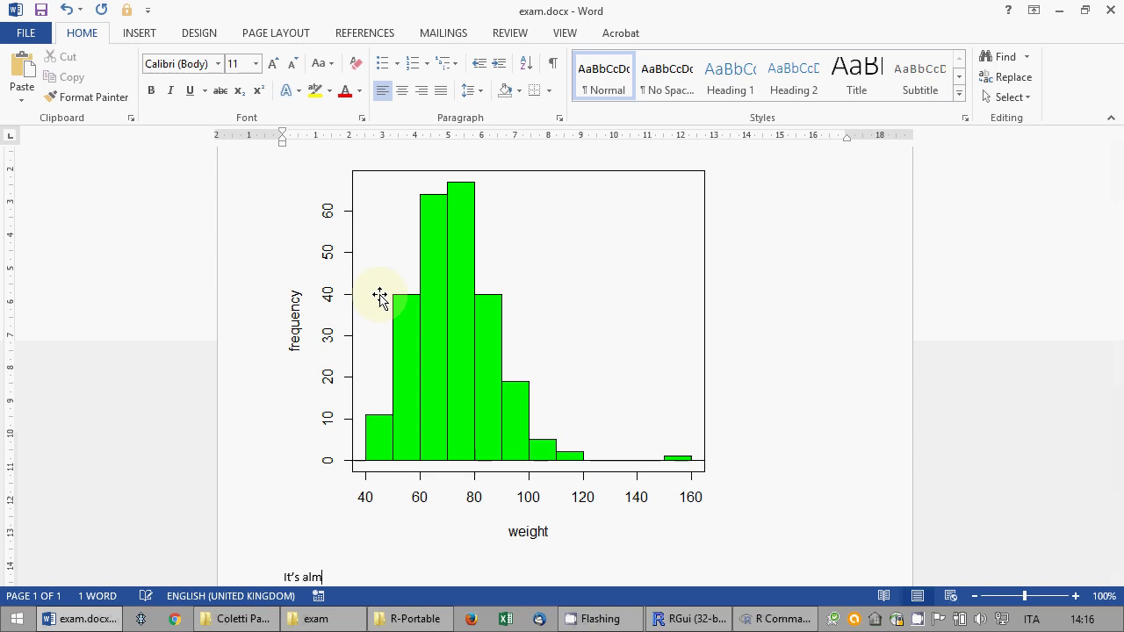
text(ost normally distribute)
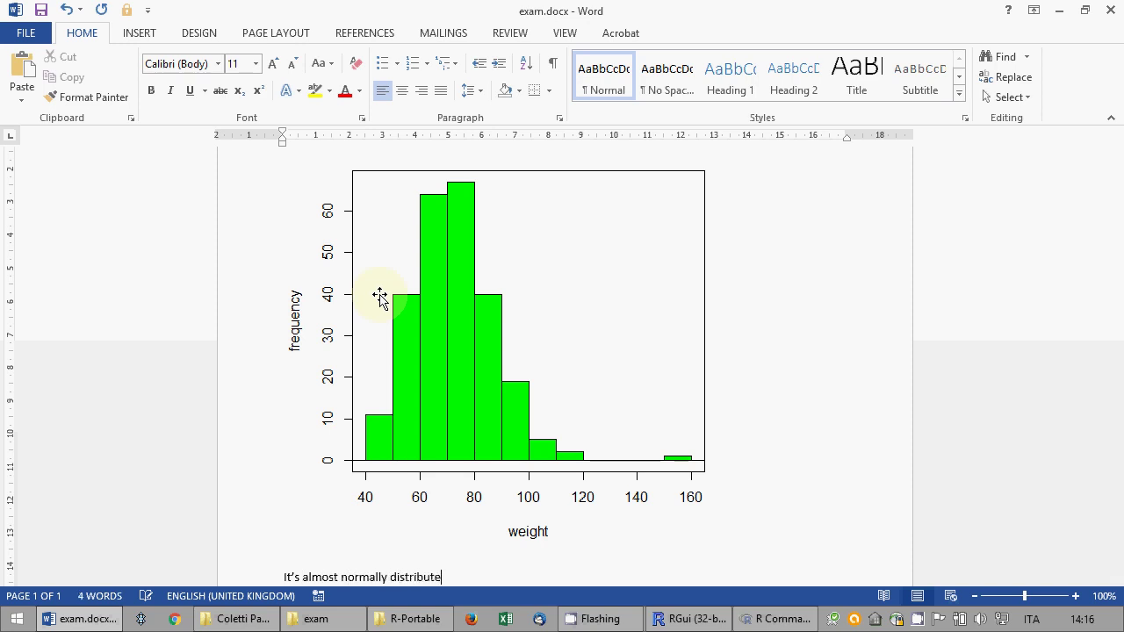
text(d, but it is missing the left tail)
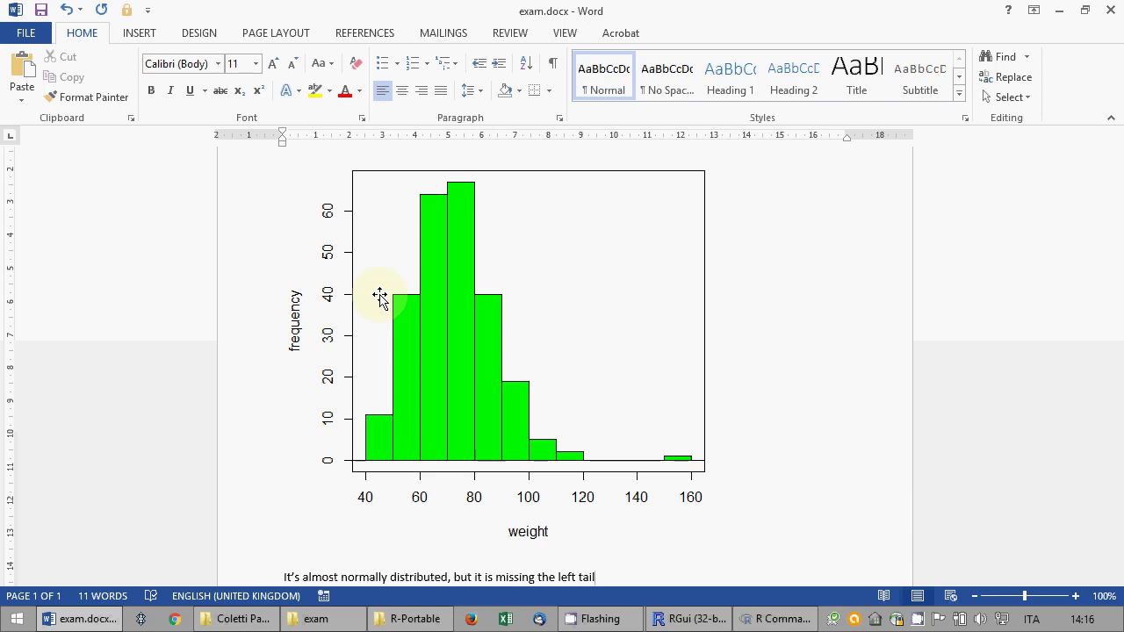
key(Return)
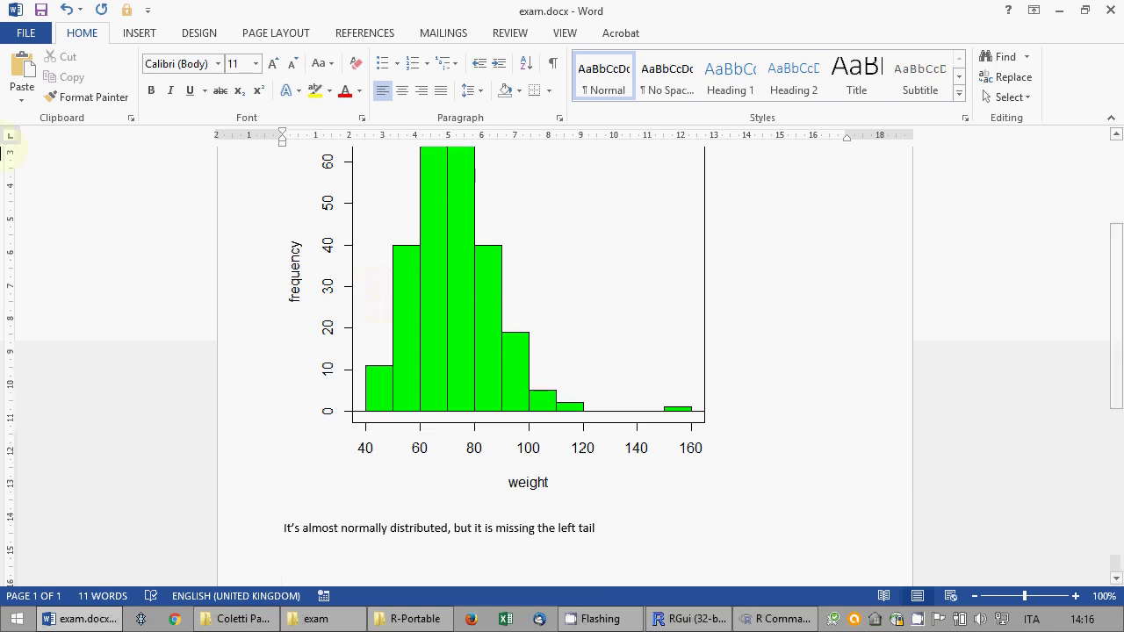
click(41, 10)
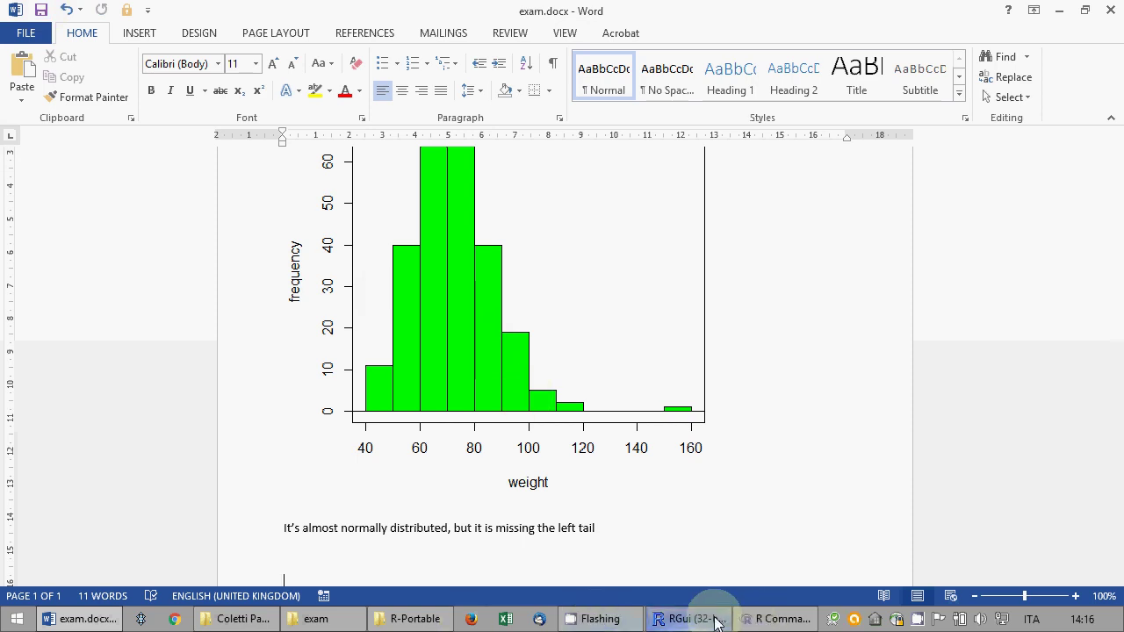
- Switch to R Commander and convert the numeric variable weightrate to a factor with supplied level names, overwriting the existing variable
click(773, 619)
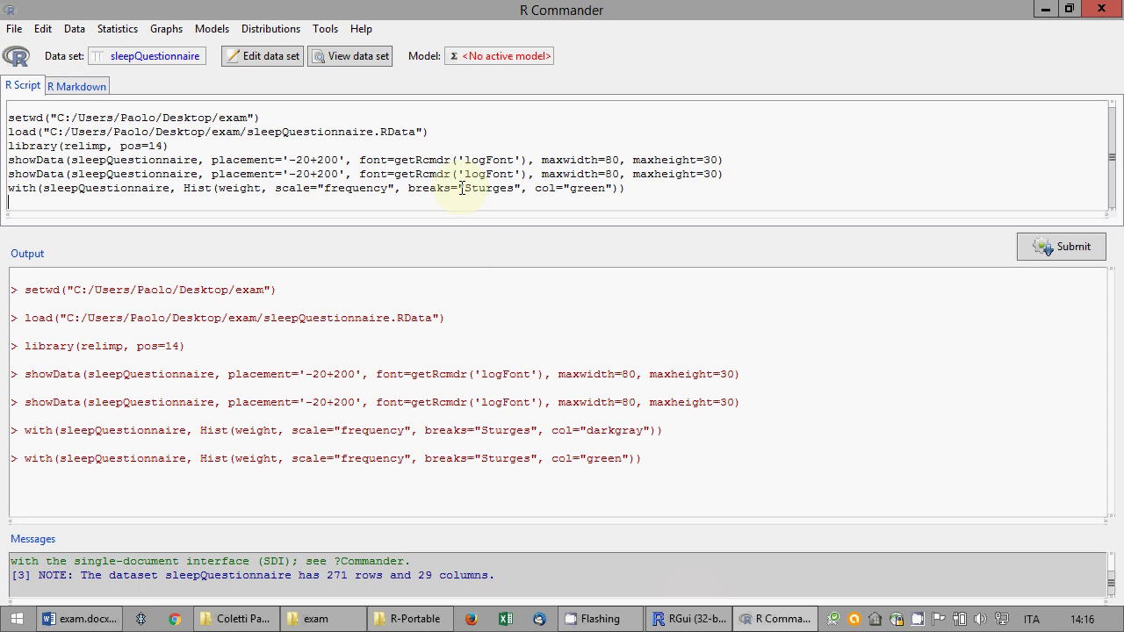
click(163, 33)
mouse_move(132, 34)
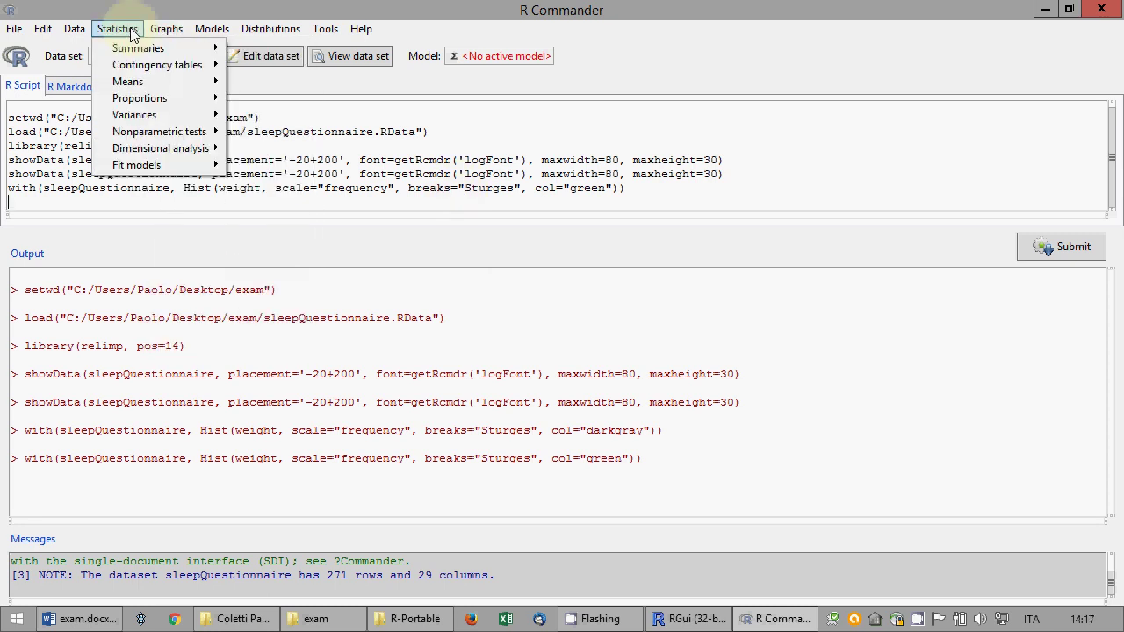
mouse_move(74, 29)
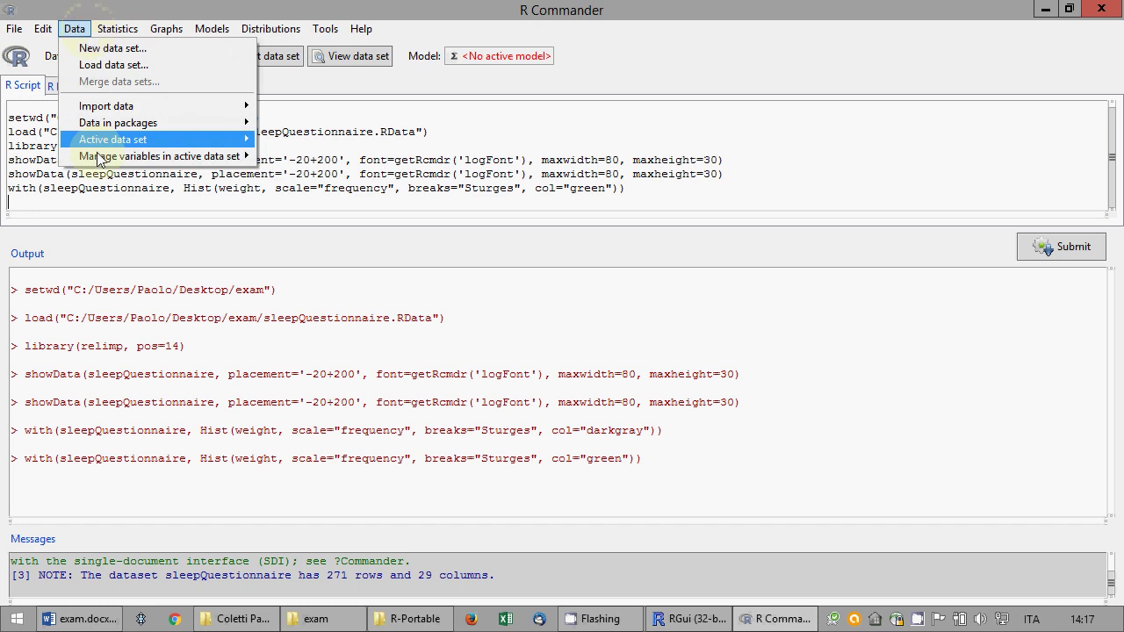
mouse_move(132, 156)
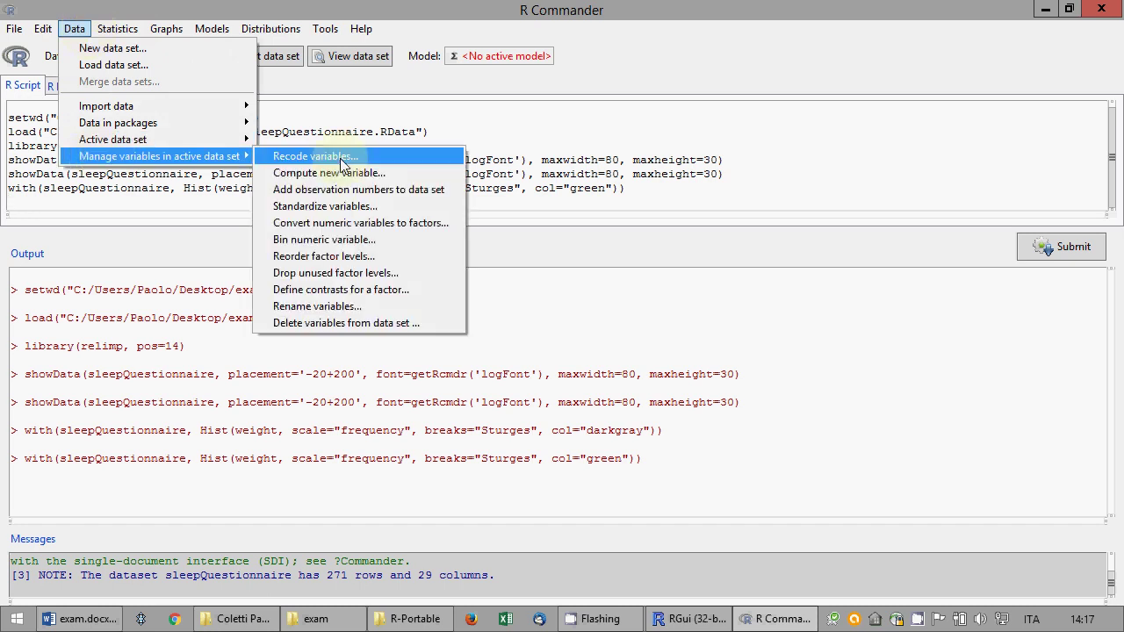
click(353, 224)
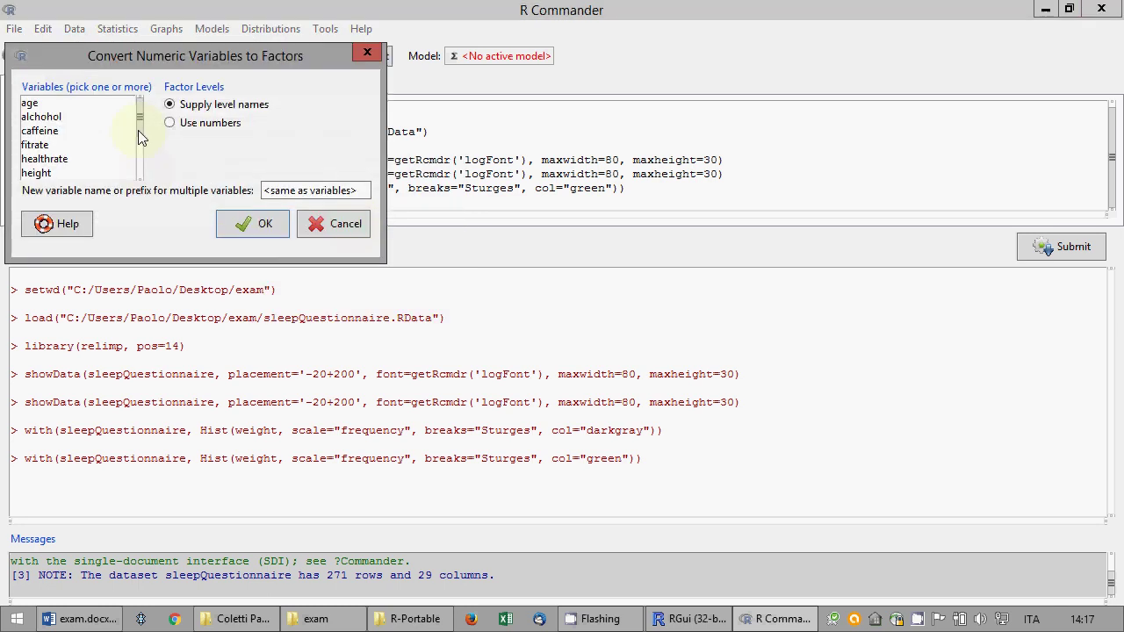
scroll(138, 134, down, 2)
click(70, 174)
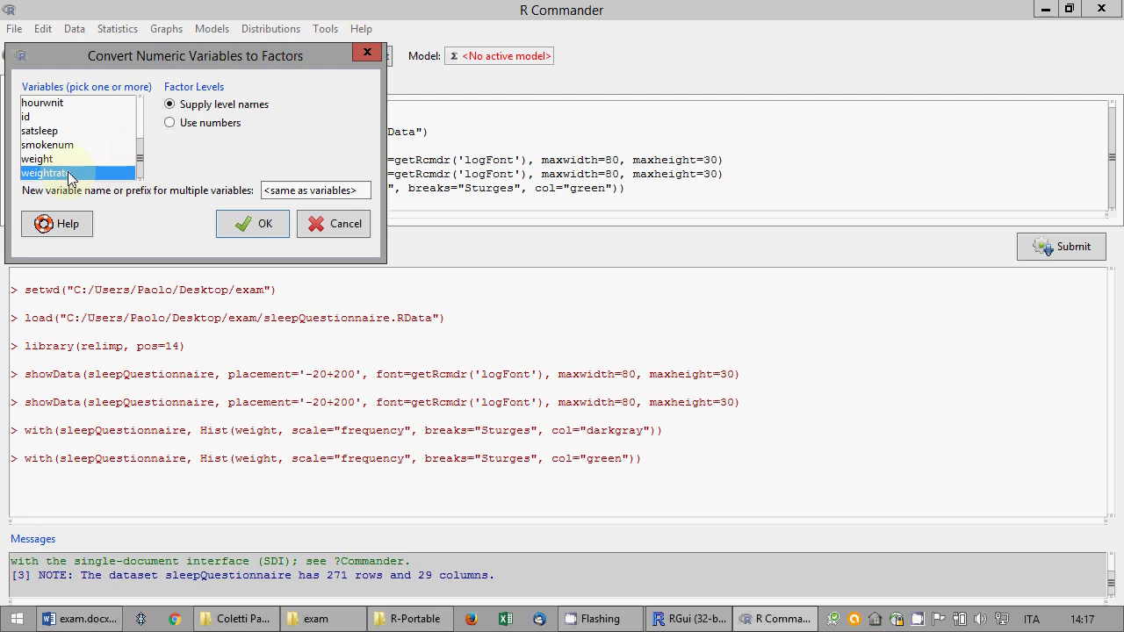
click(210, 128)
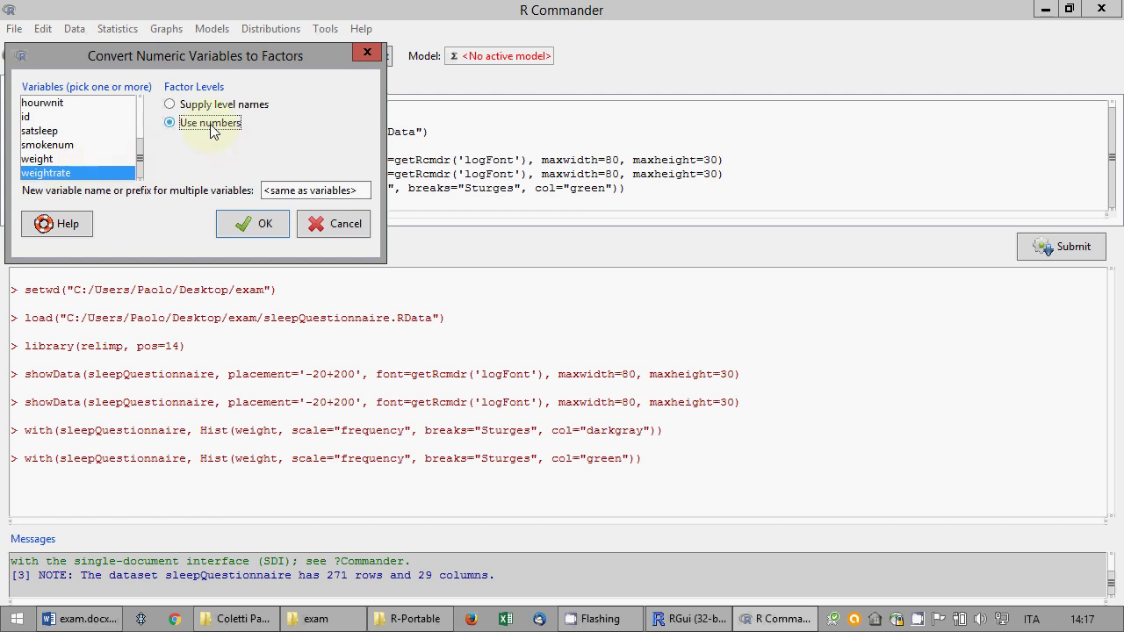
click(218, 106)
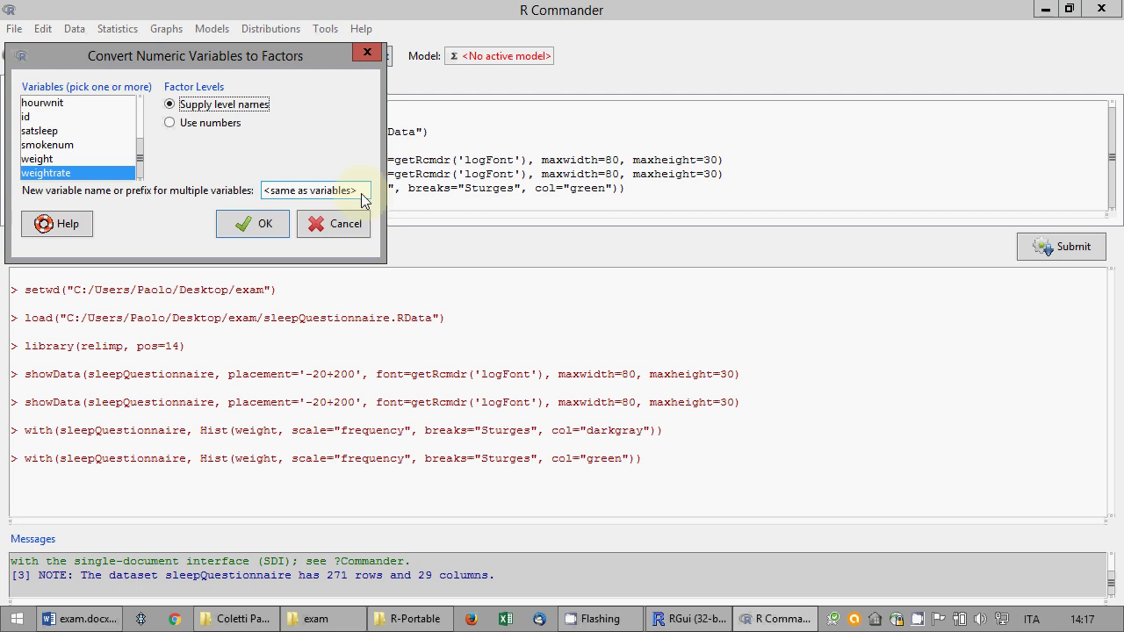
click(253, 223)
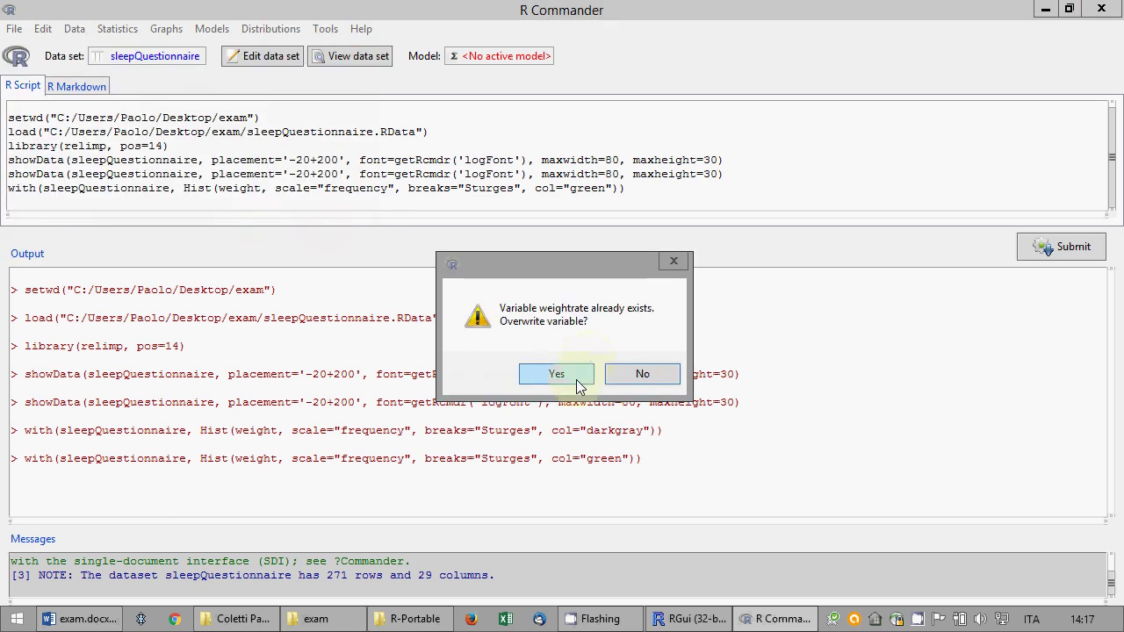
click(557, 378)
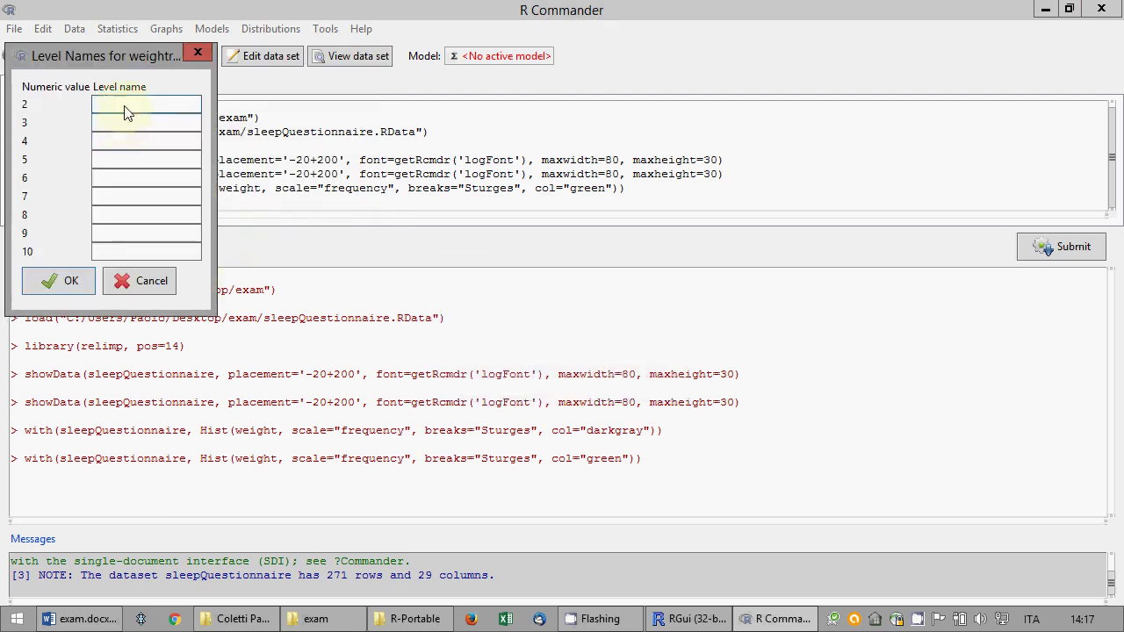
- Name the weightrate factor levels 2 to 10 after their numeric values and apply the conversion
text(2)
click(120, 125)
text(3)
click(114, 142)
text(4)
click(113, 163)
text(5)
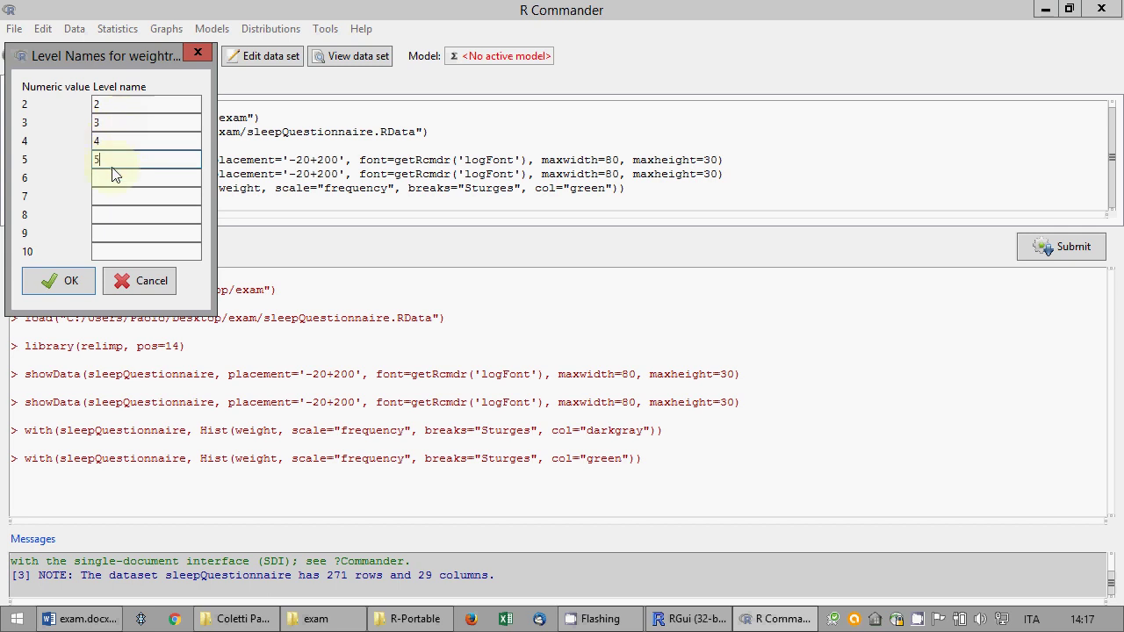
click(112, 178)
text(6)
click(121, 198)
text(7)
click(123, 219)
text(8)
click(118, 233)
text(9)
click(123, 253)
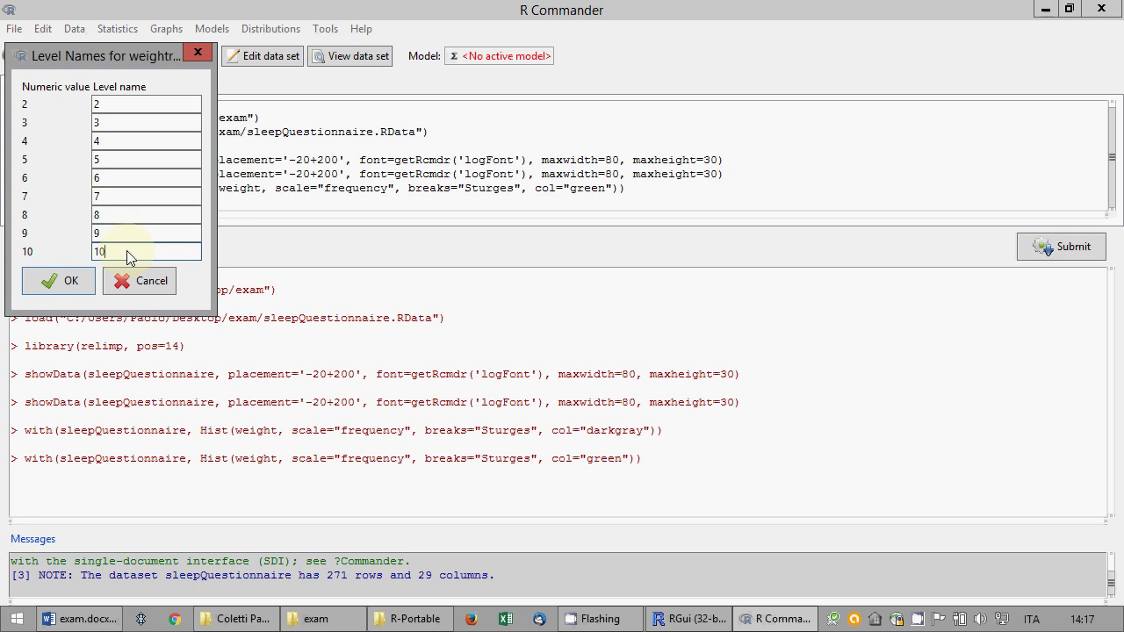
text(10)
click(72, 278)
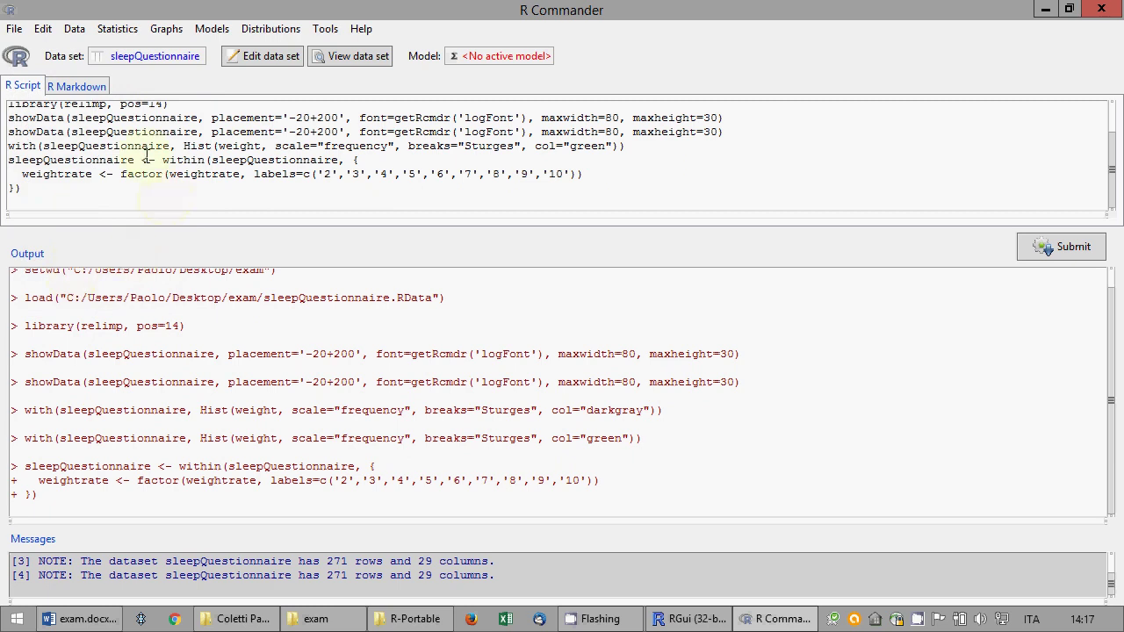
- Wrap the weightrate factor() call in ordered() in the script and run the whole within block again
click(122, 174)
text(ordered()
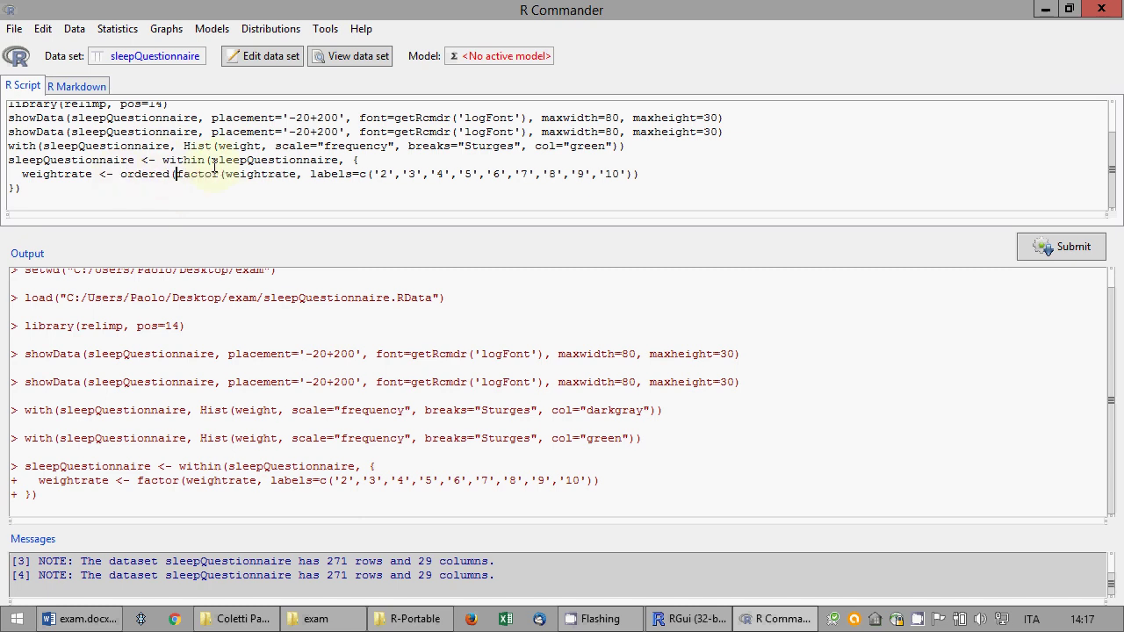
click(660, 169)
text()))
drag(21, 188, 3, 161)
click(1047, 249)
- Add the command ls.str() on a new line below the within block and run it
click(314, 181)
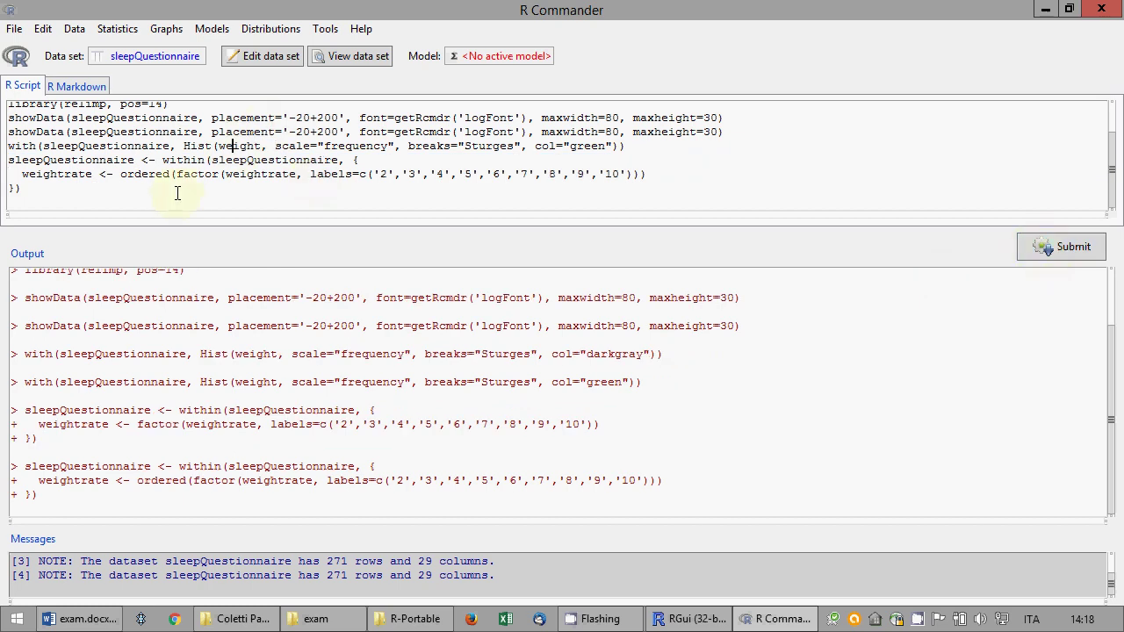
key(Return)
text(ls.str())
click(1038, 252)
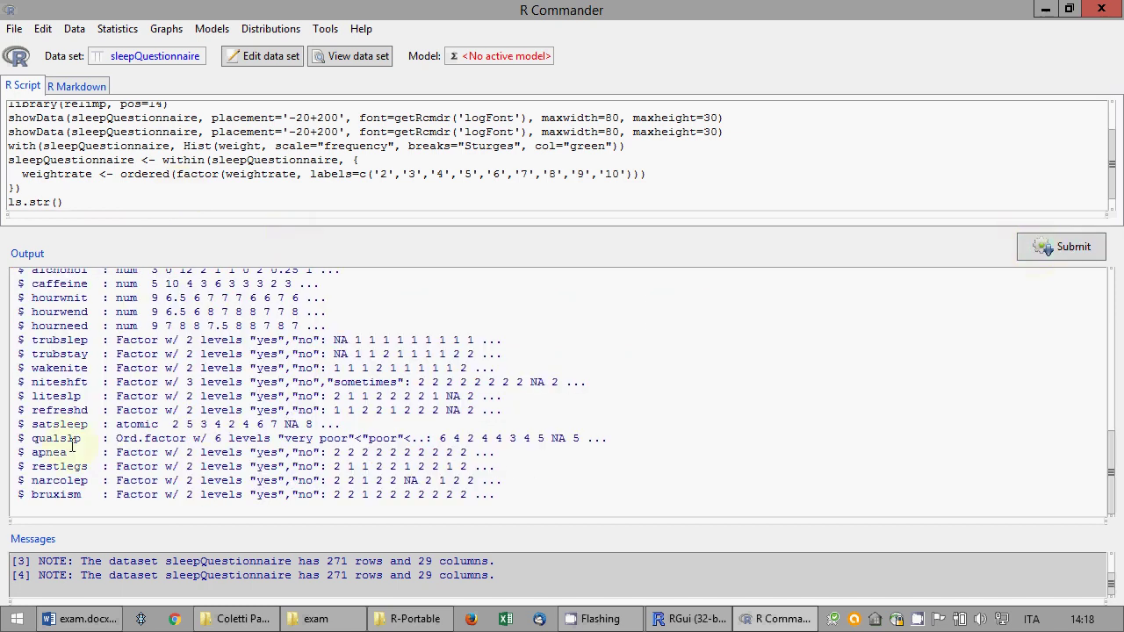
- Examine the variable types in the ls.str() output, especially those of weightrate, satsleep and qualslp
scroll(76, 383, up, 1)
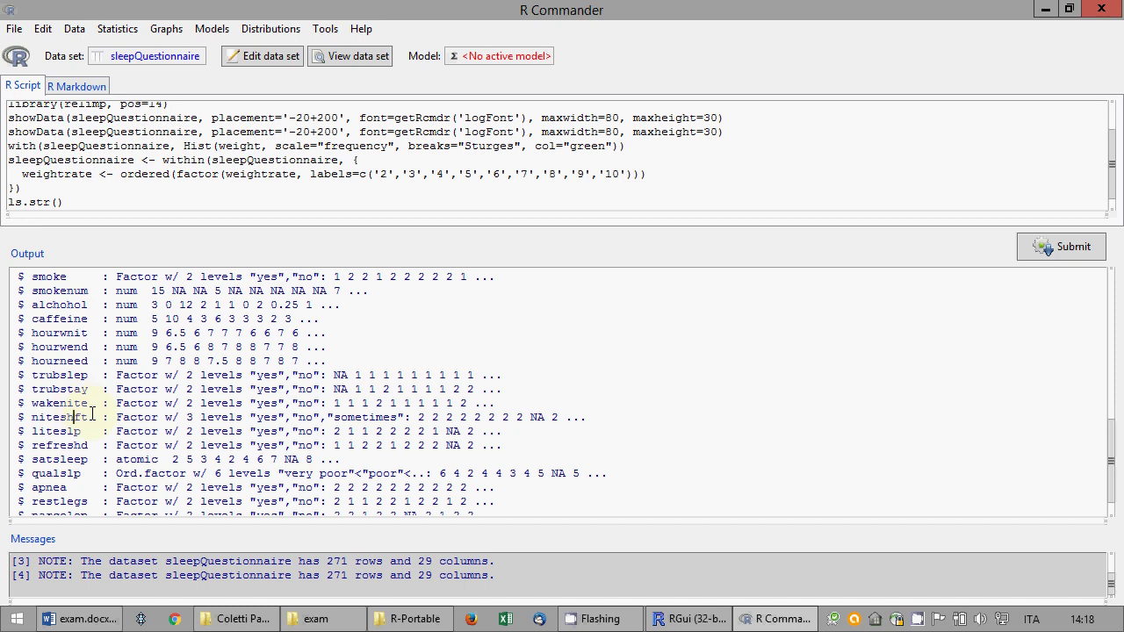
scroll(92, 412, down, 1)
scroll(92, 413, up, 1)
scroll(92, 412, up, 1)
scroll(92, 413, up, 1)
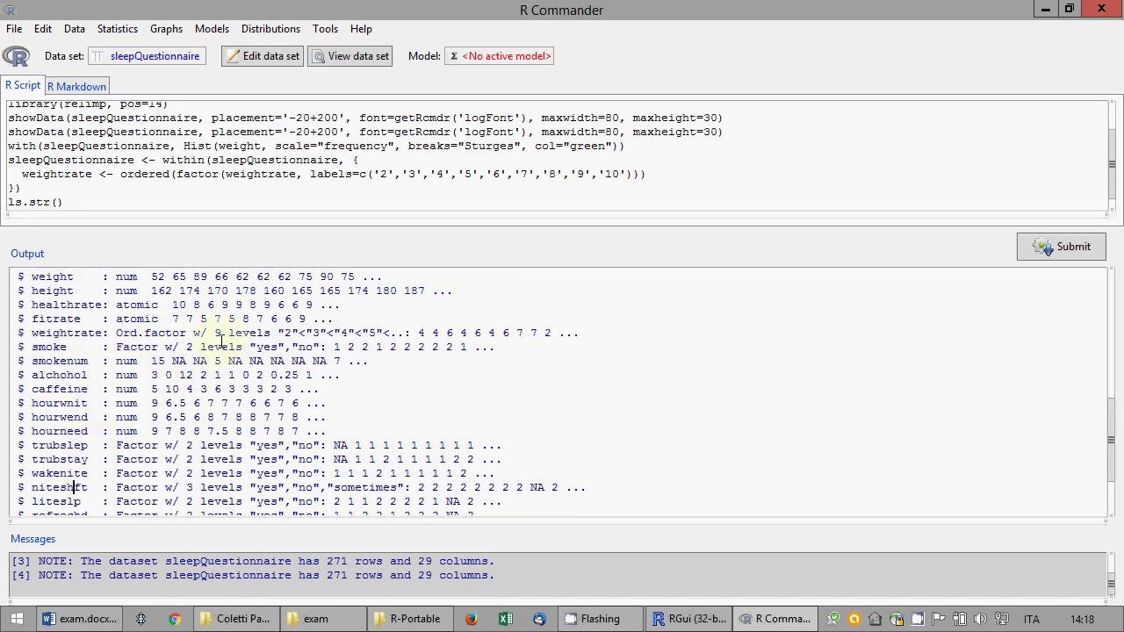
scroll(266, 360, down, 3)
scroll(263, 353, up, 3)
scroll(111, 382, down, 3)
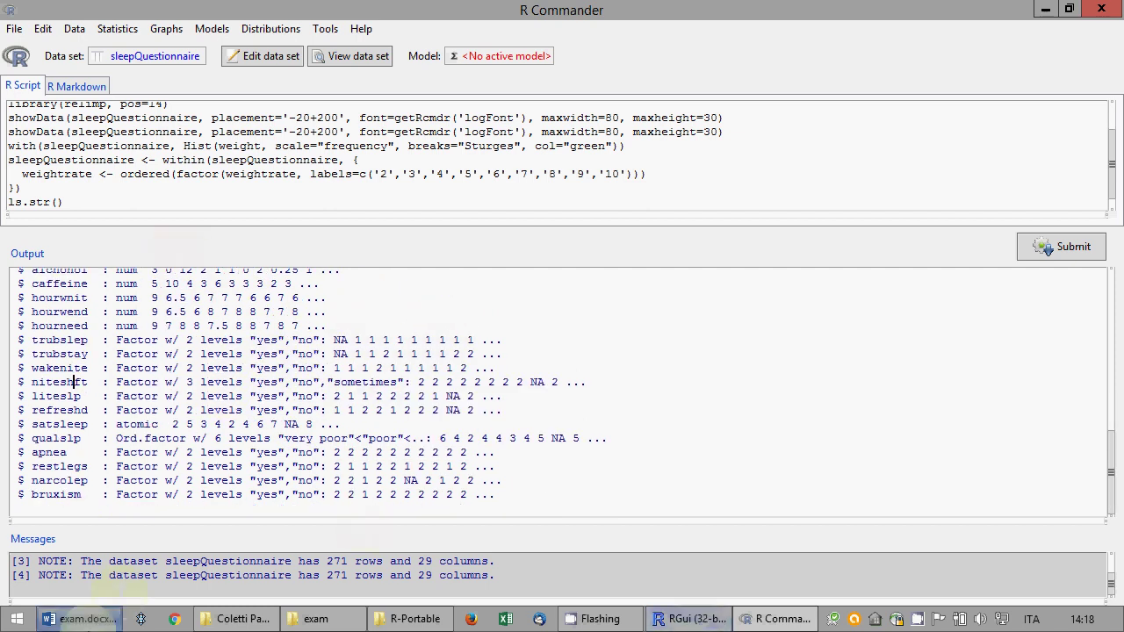
- Write "Converted weightrate into ordinal variable" as a new paragraph in exam.docx in Word, save it and return to R Commander
key(alt+Tab)
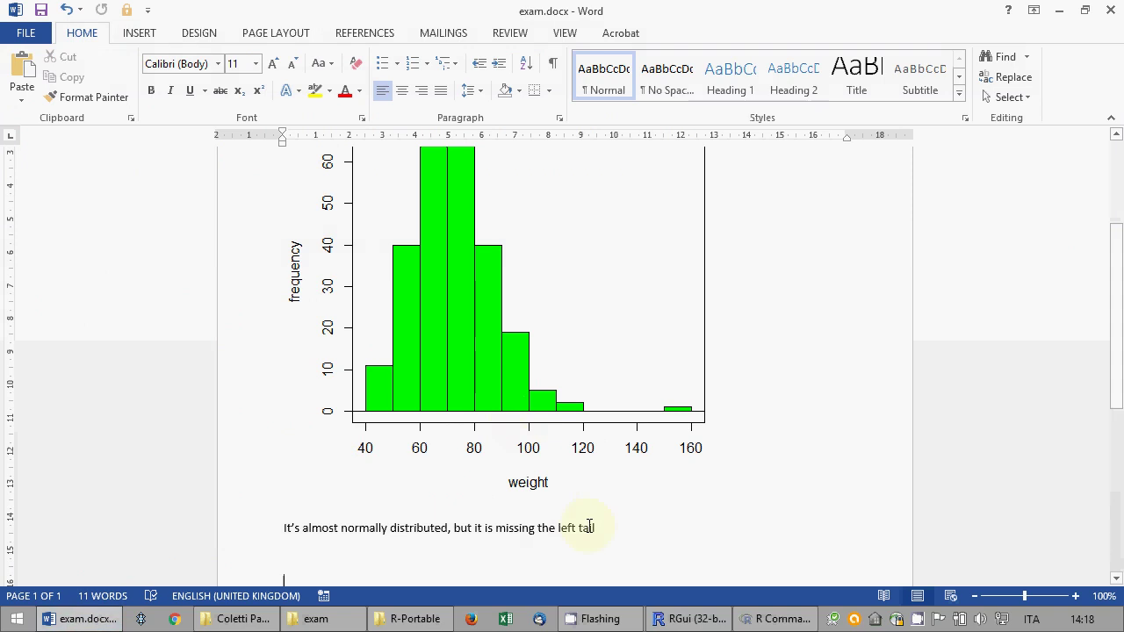
text(Converted we)
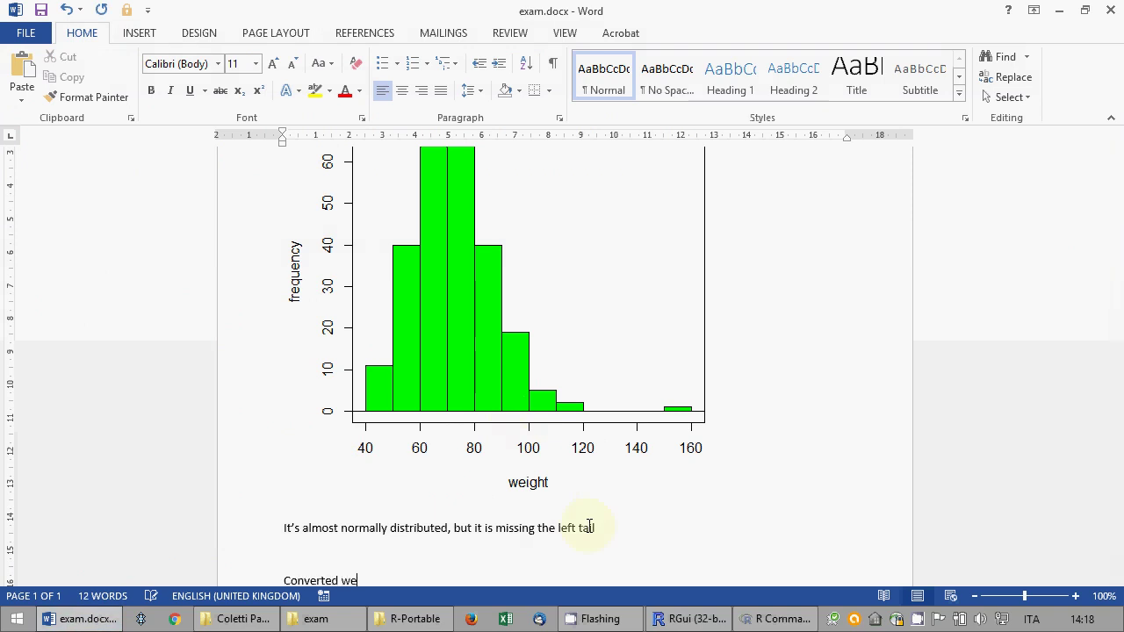
text(ightrate into ordinal)
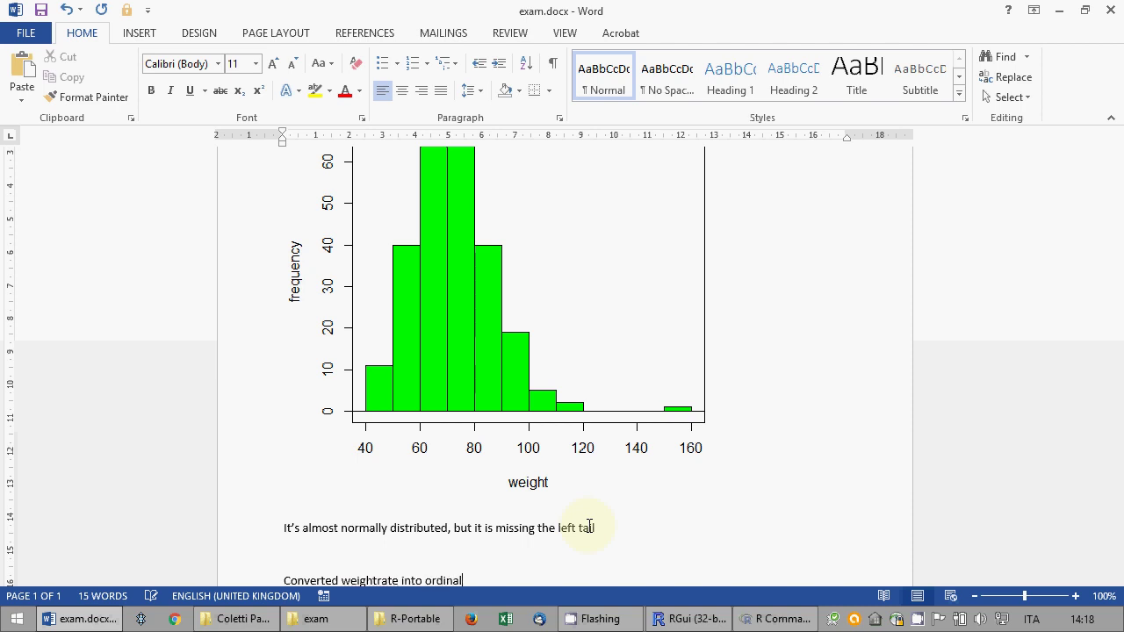
key(Return)
key(BackSpace)
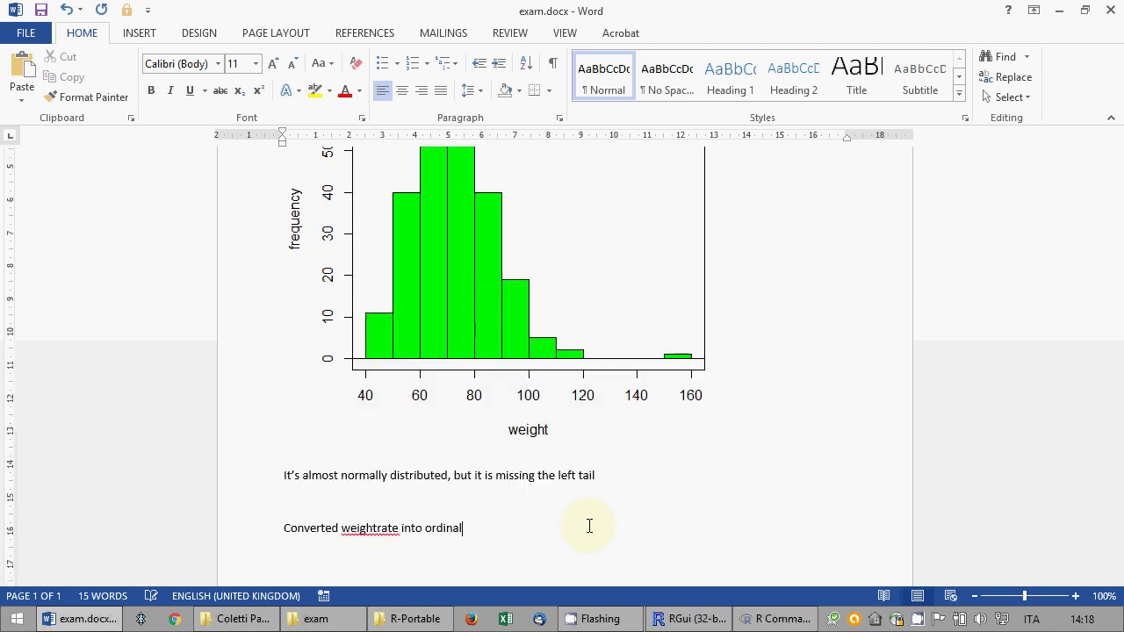
text(variable)
key(Return)
key(ctrl+s)
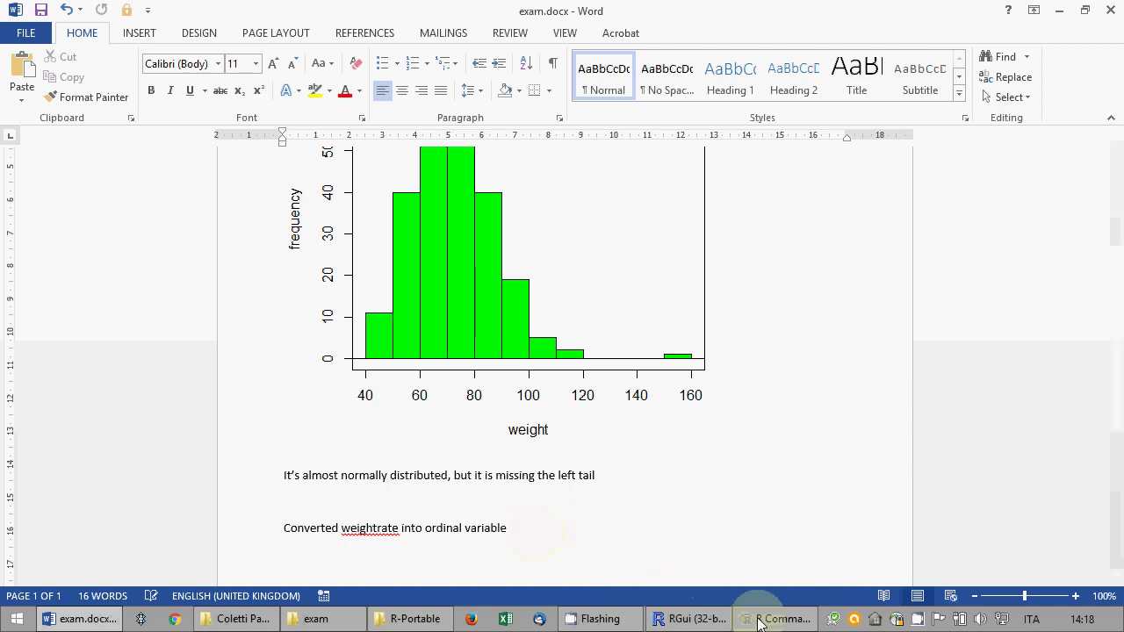
click(762, 622)
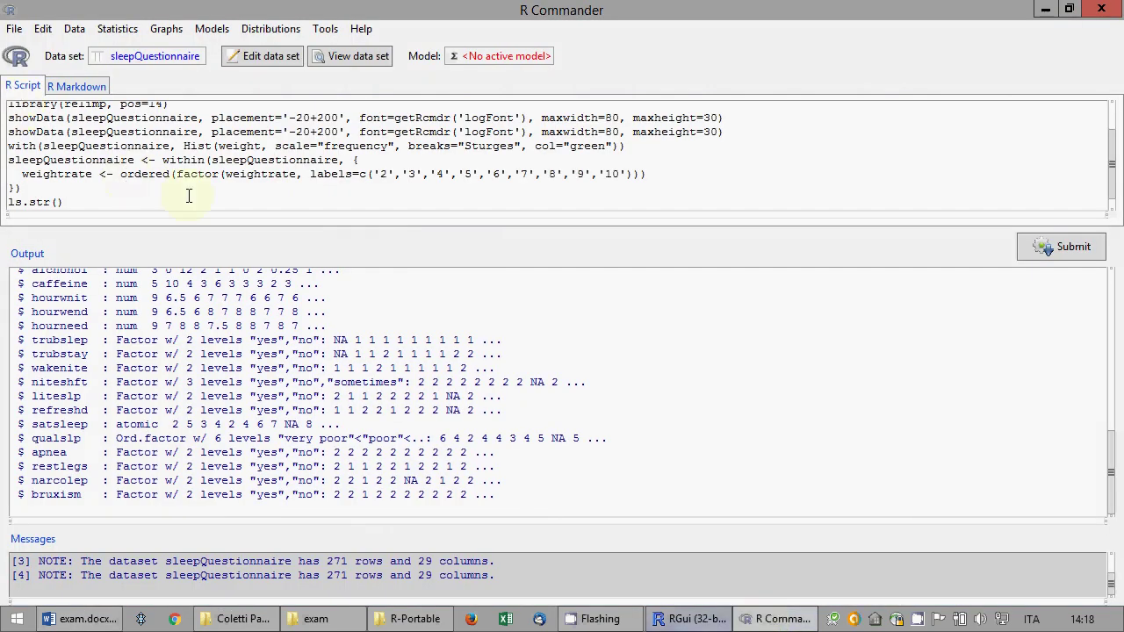
- Save the current script as exam.R in the exam folder
click(83, 198)
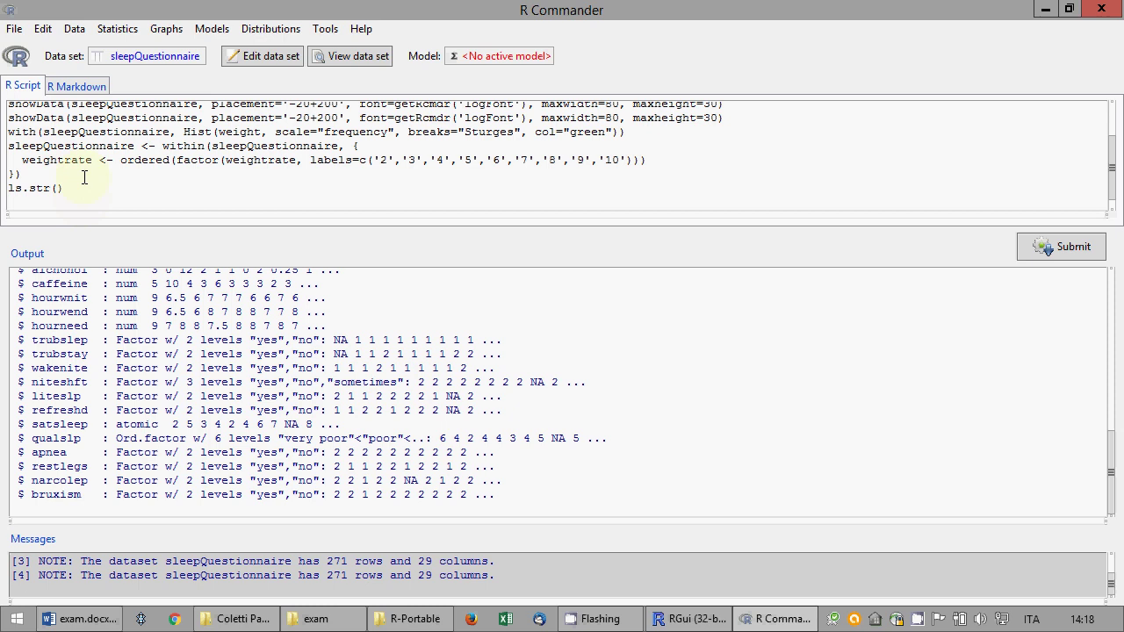
right_click(82, 176)
click(14, 28)
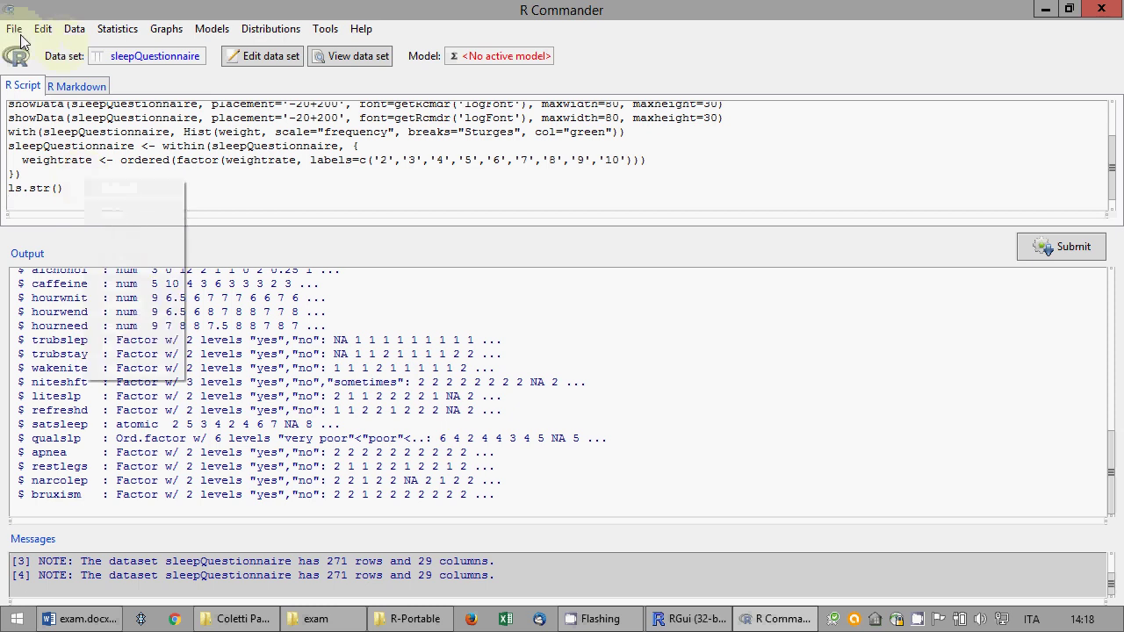
click(14, 28)
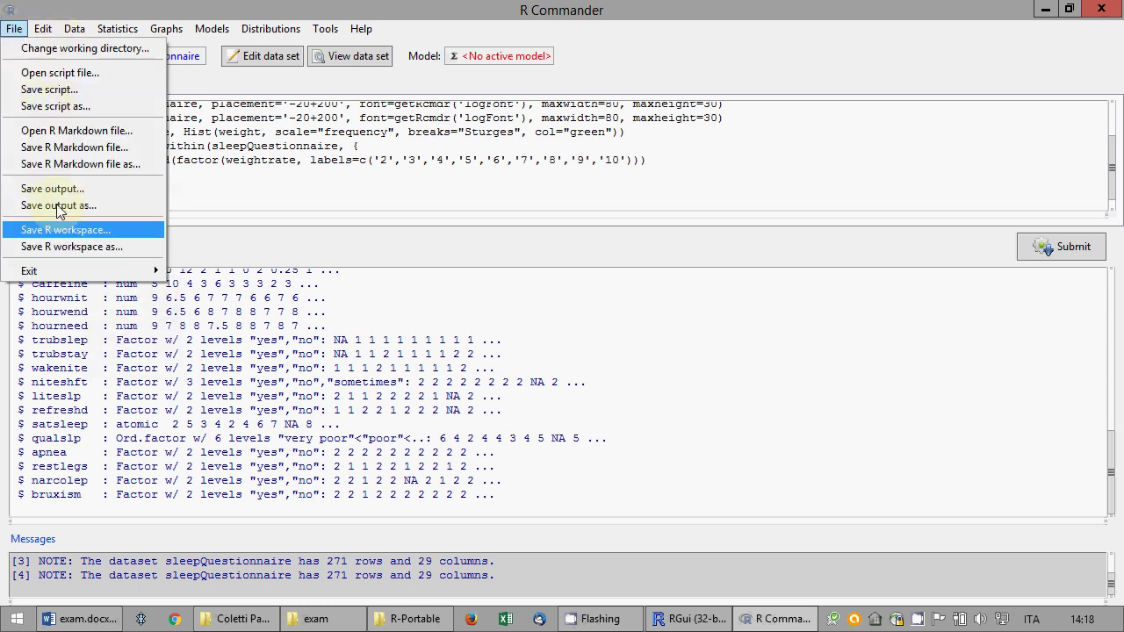
click(55, 106)
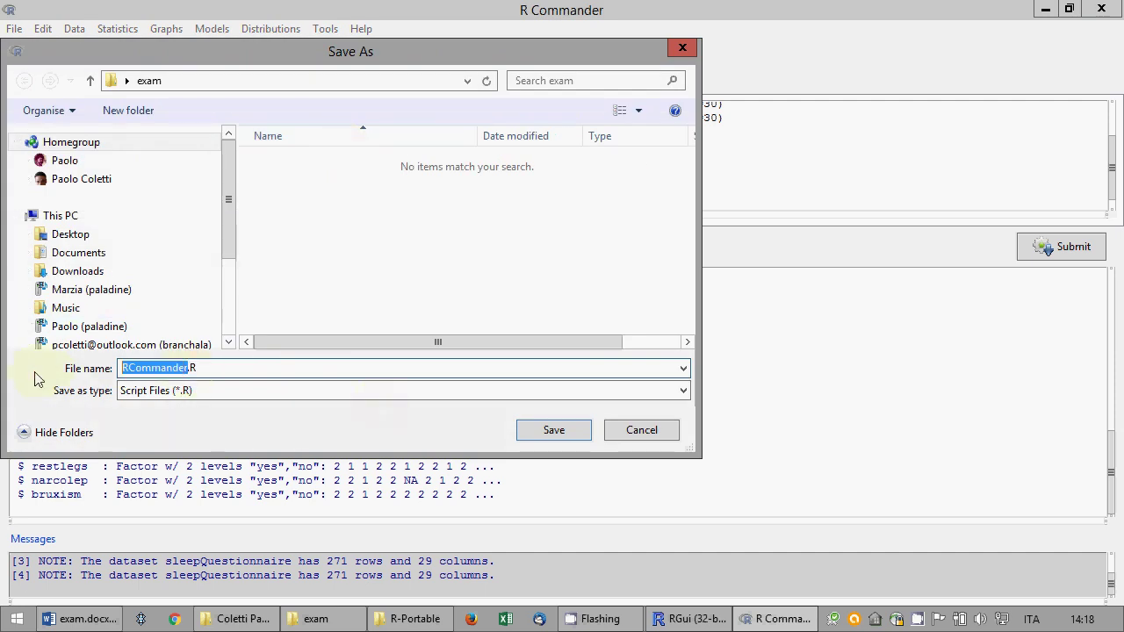
text(exam)
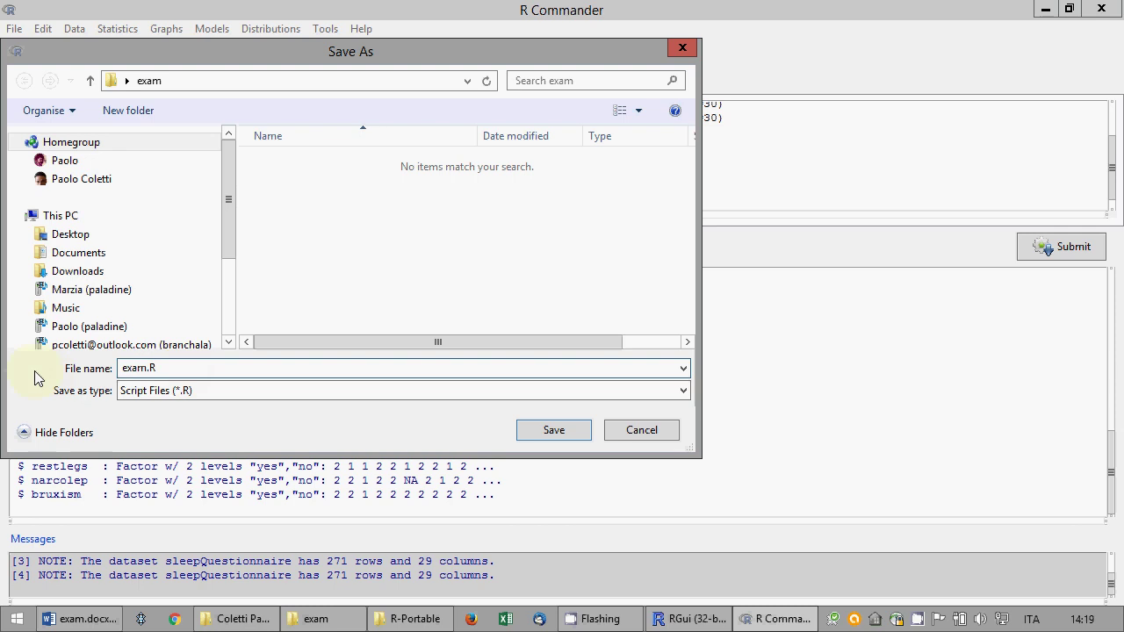
click(561, 436)
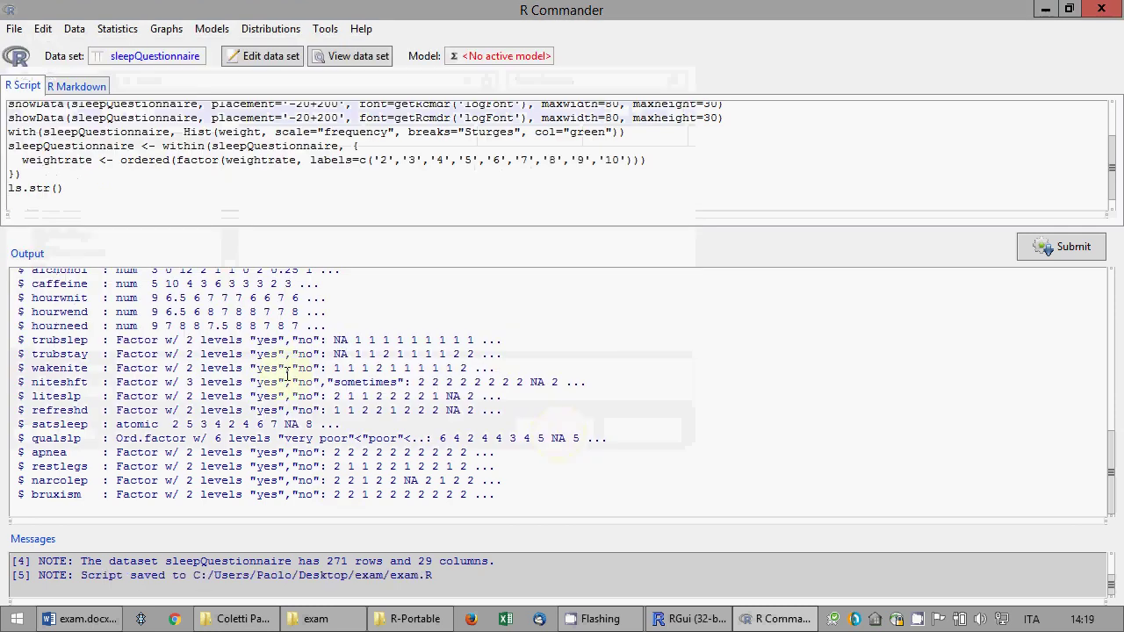
- Save the output as exam.txt in the exam folder
click(14, 28)
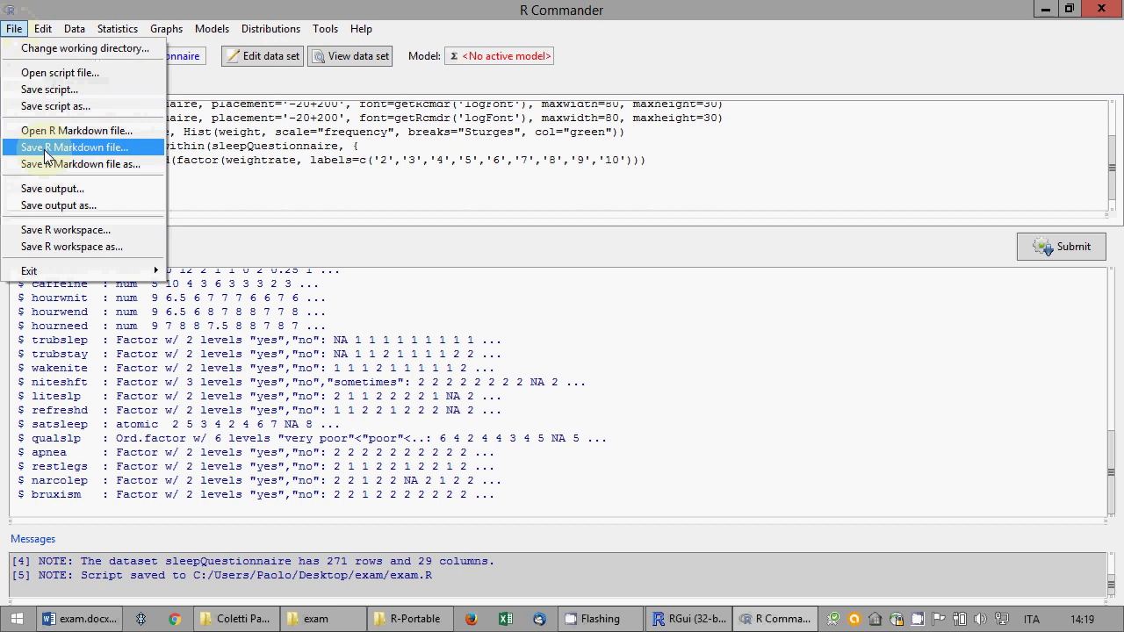
click(52, 205)
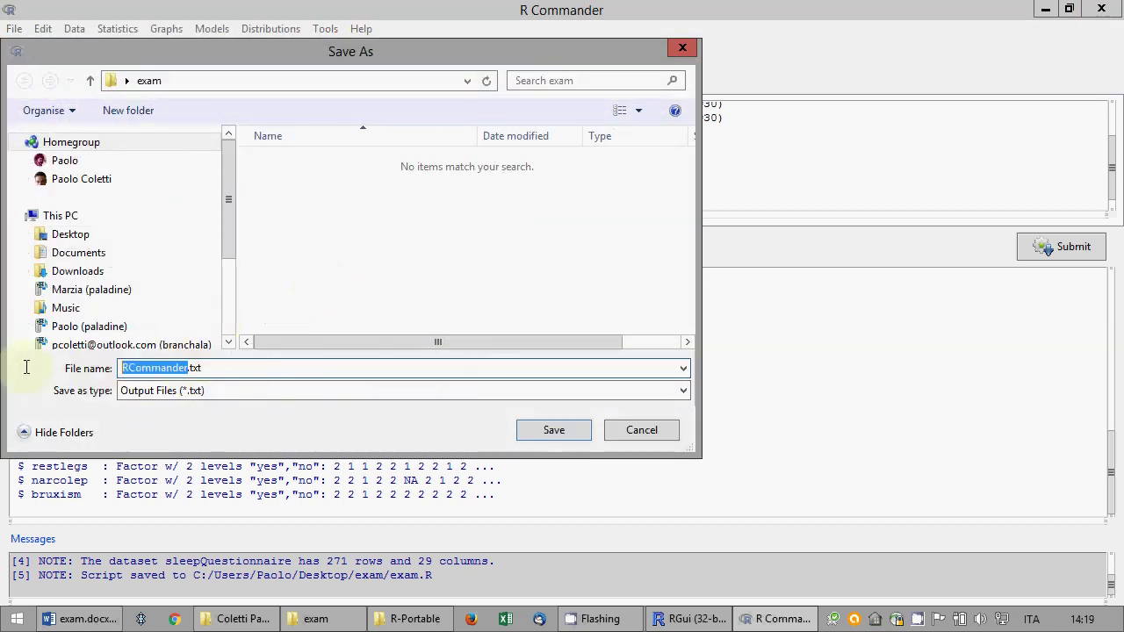
text(exam)
key(Return)
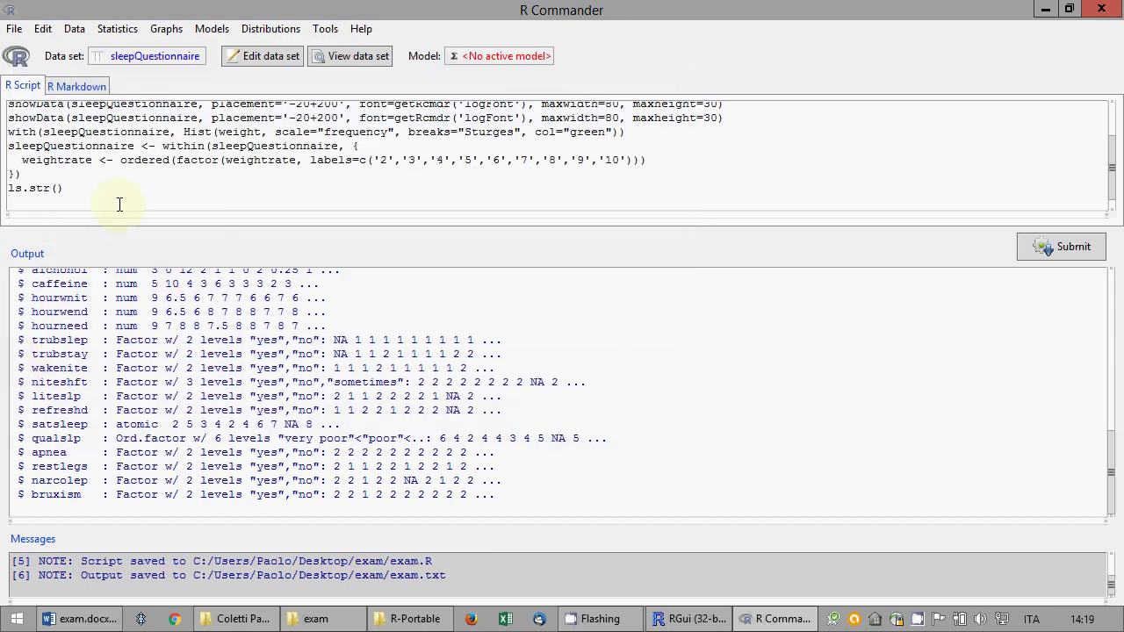
click(119, 204)
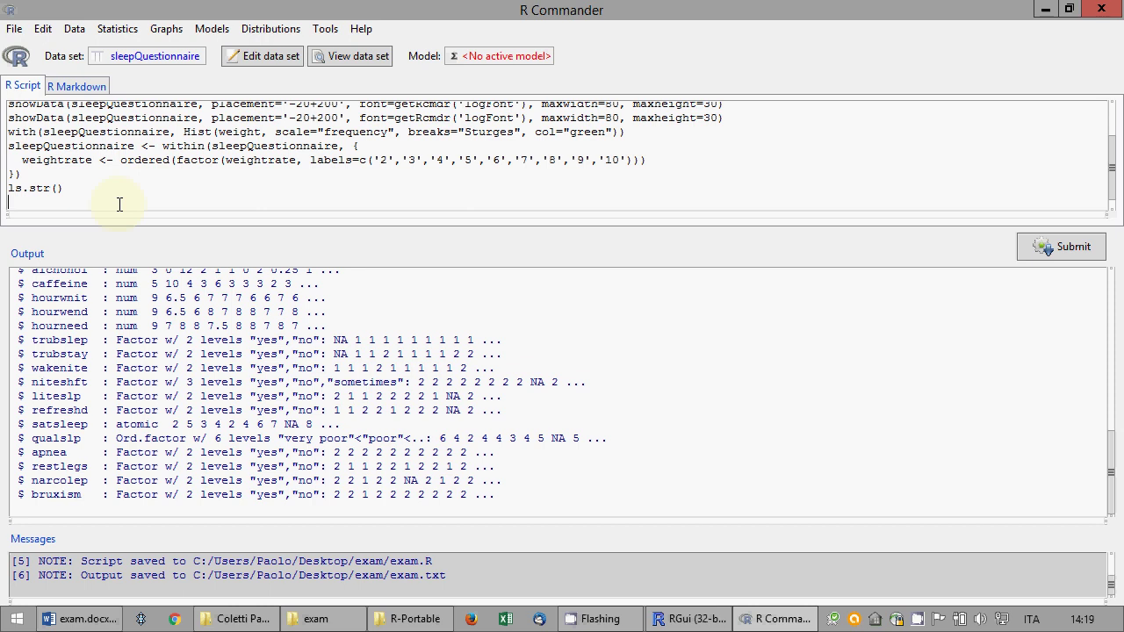
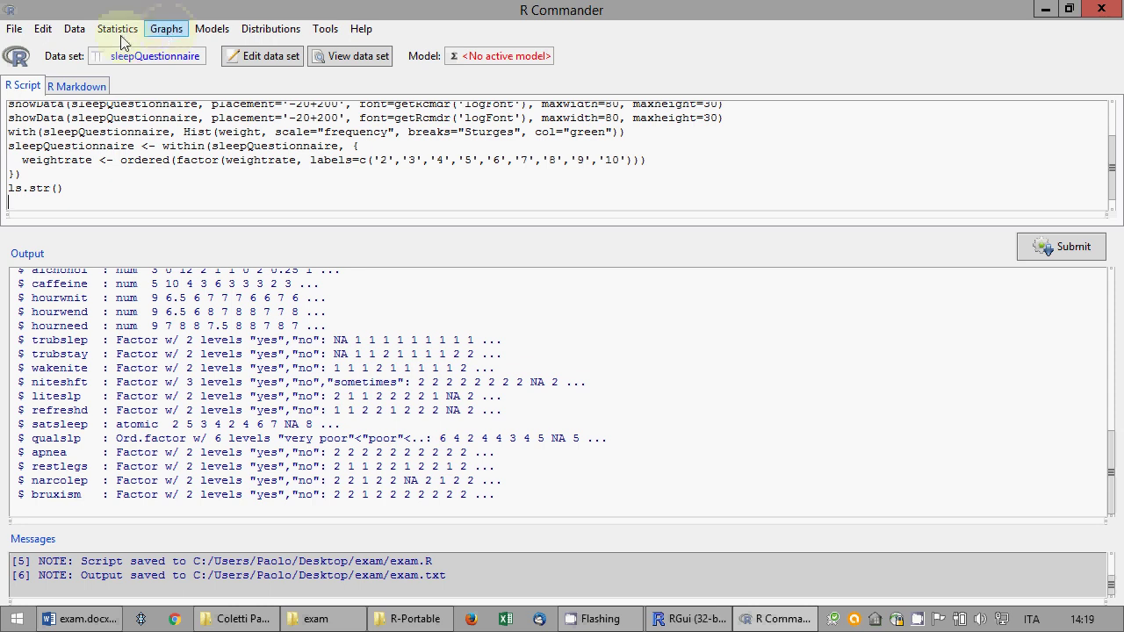
- Start a two-way contingency table with edlevel as the row variable and marital as the column variable
click(134, 31)
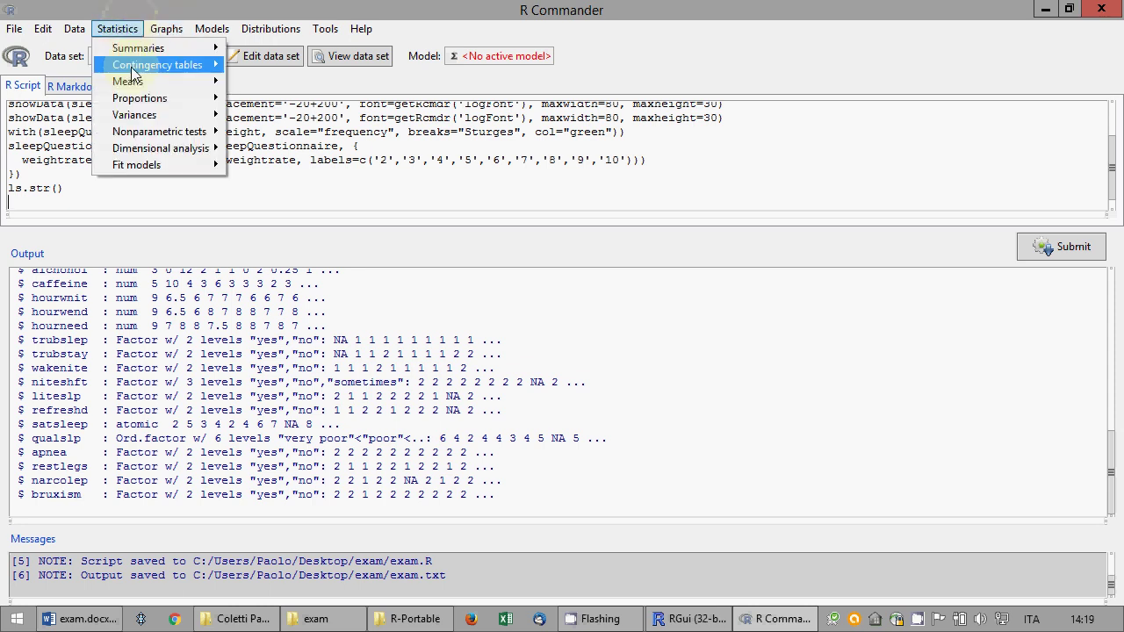
mouse_move(163, 65)
click(275, 67)
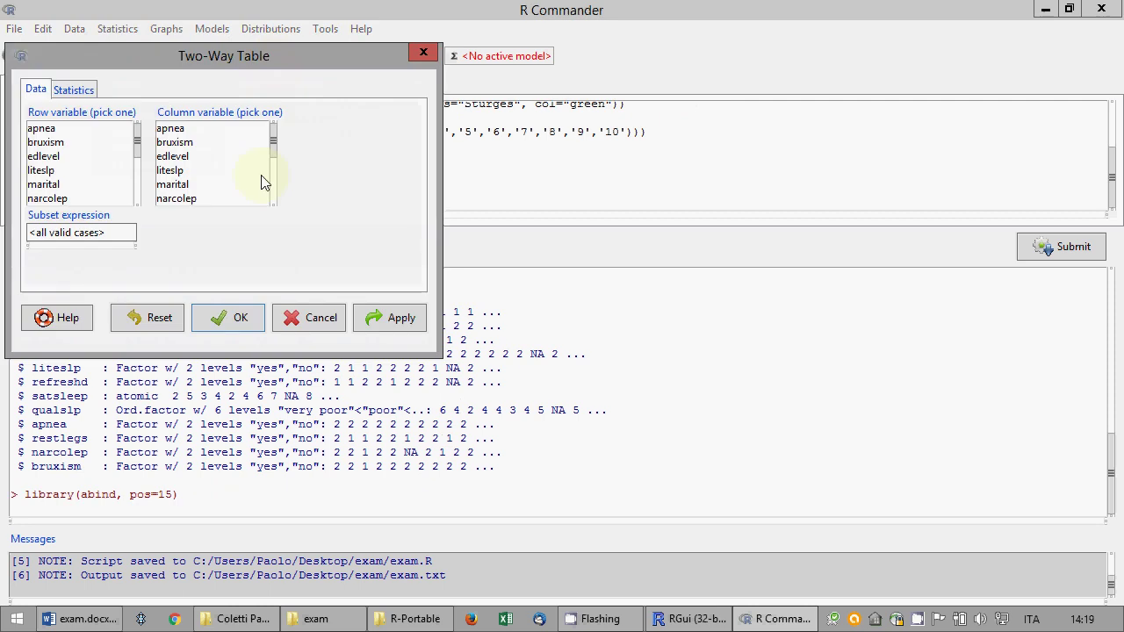
click(124, 156)
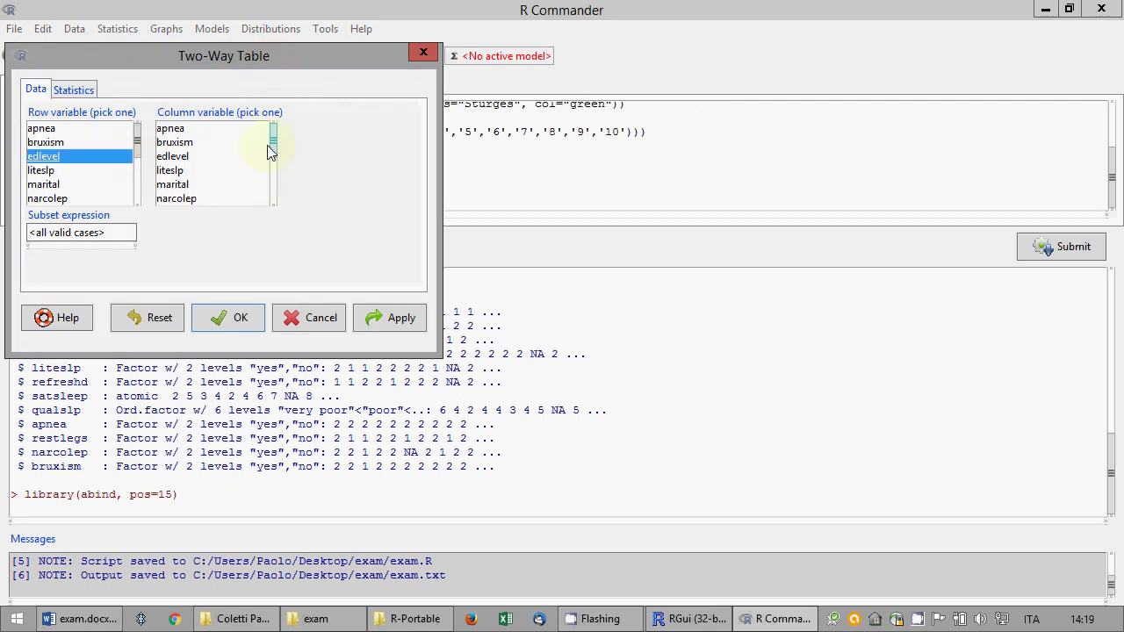
click(173, 186)
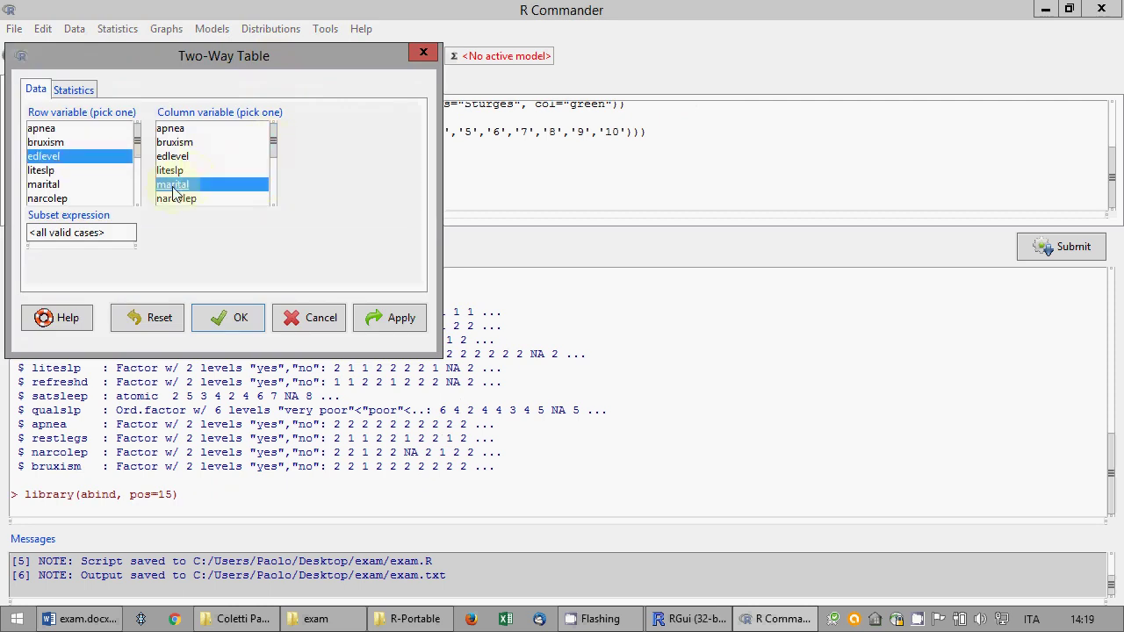
- Set the two-way table to row percentages with the chi-square test of independence enabled, and generate it
click(54, 88)
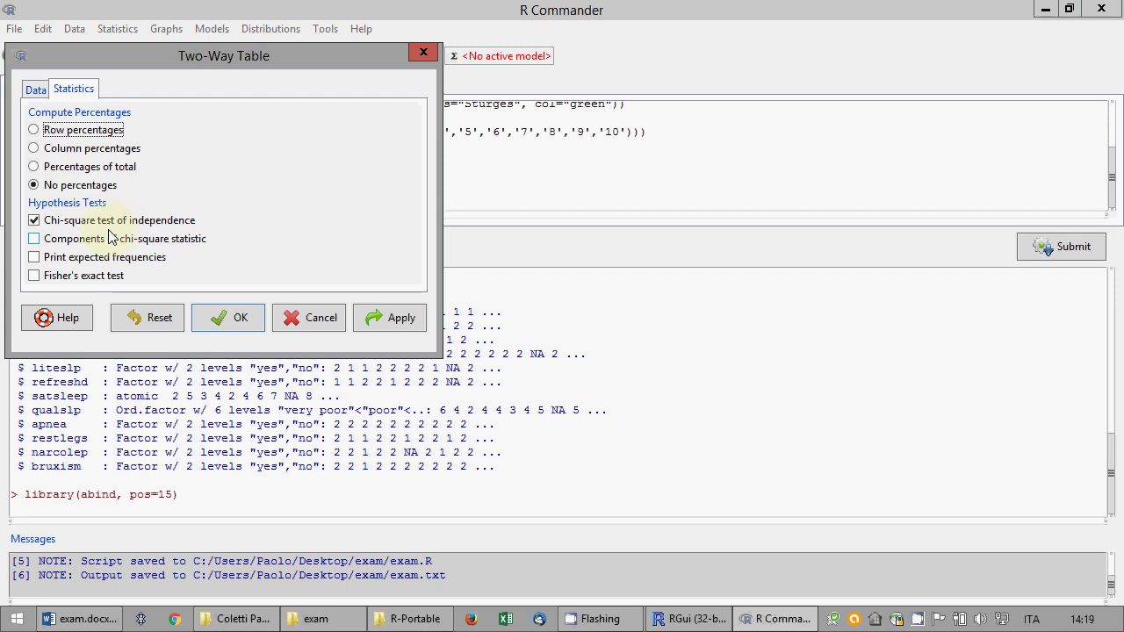
click(34, 225)
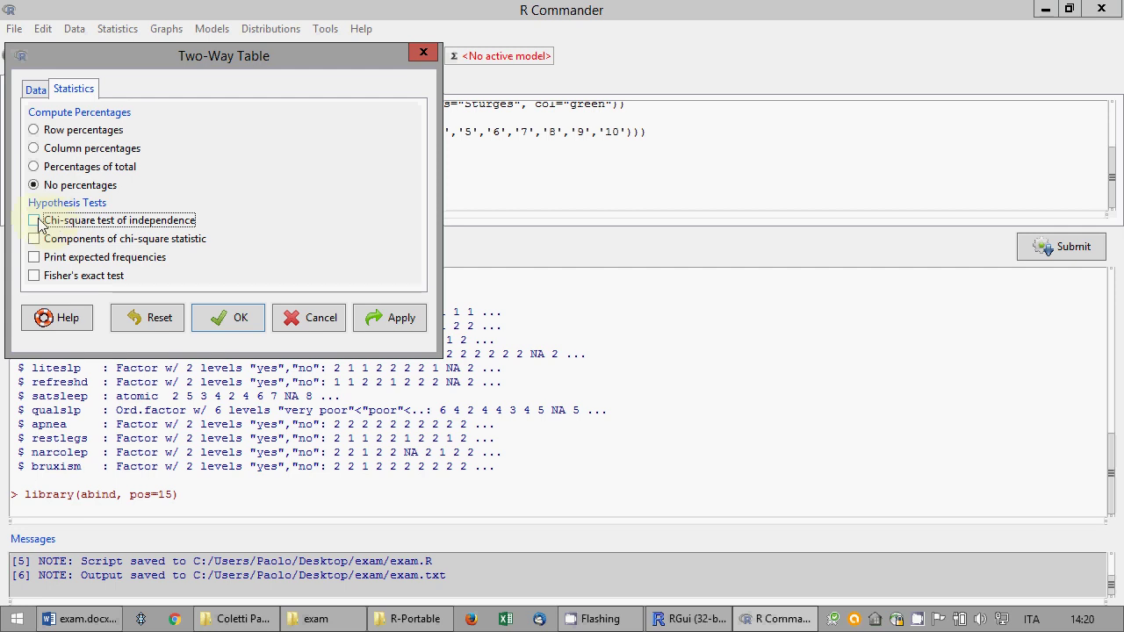
click(50, 227)
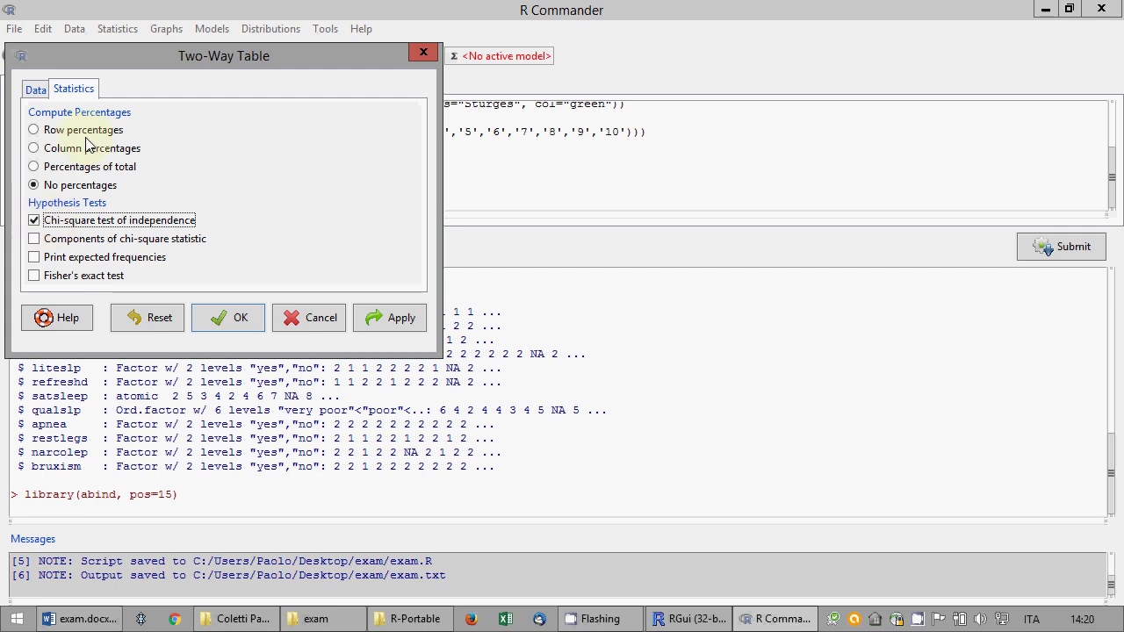
click(38, 90)
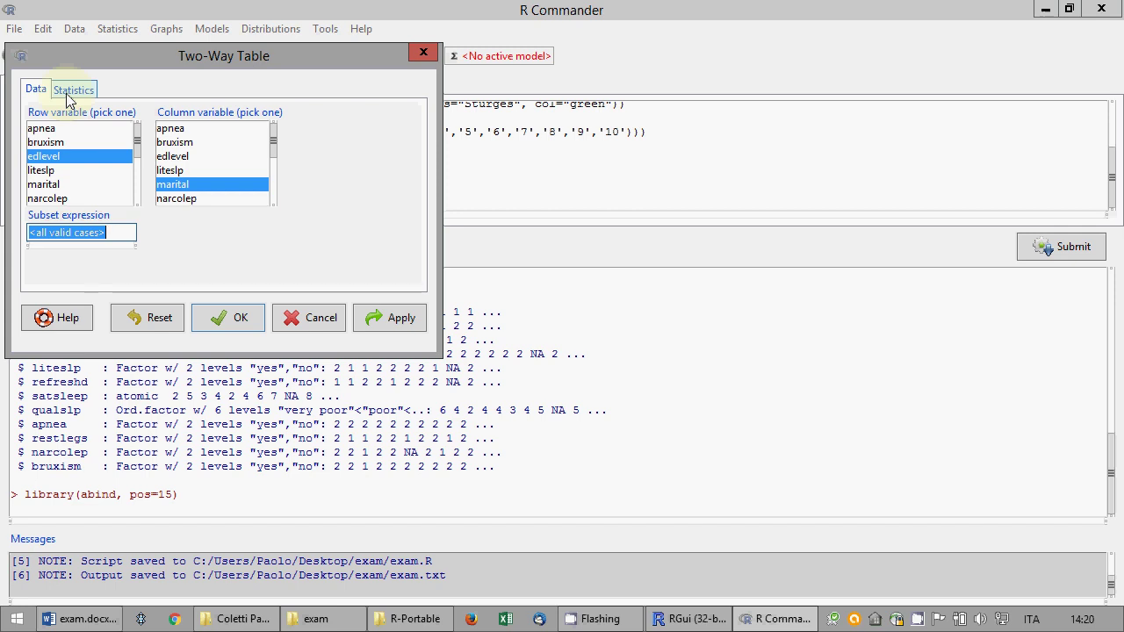
click(66, 93)
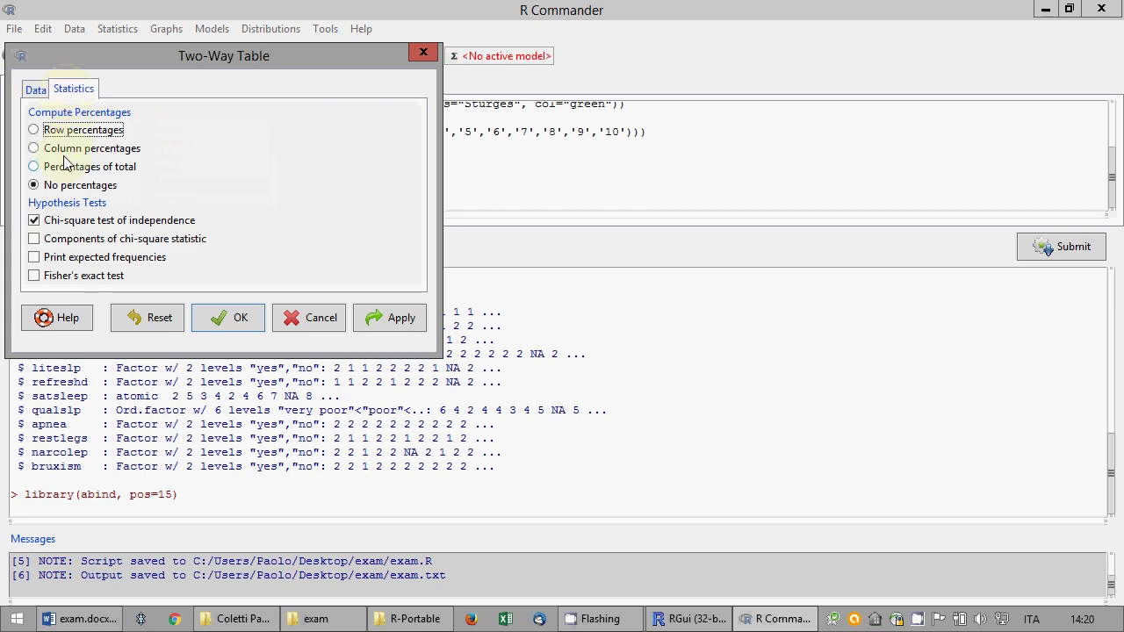
click(34, 130)
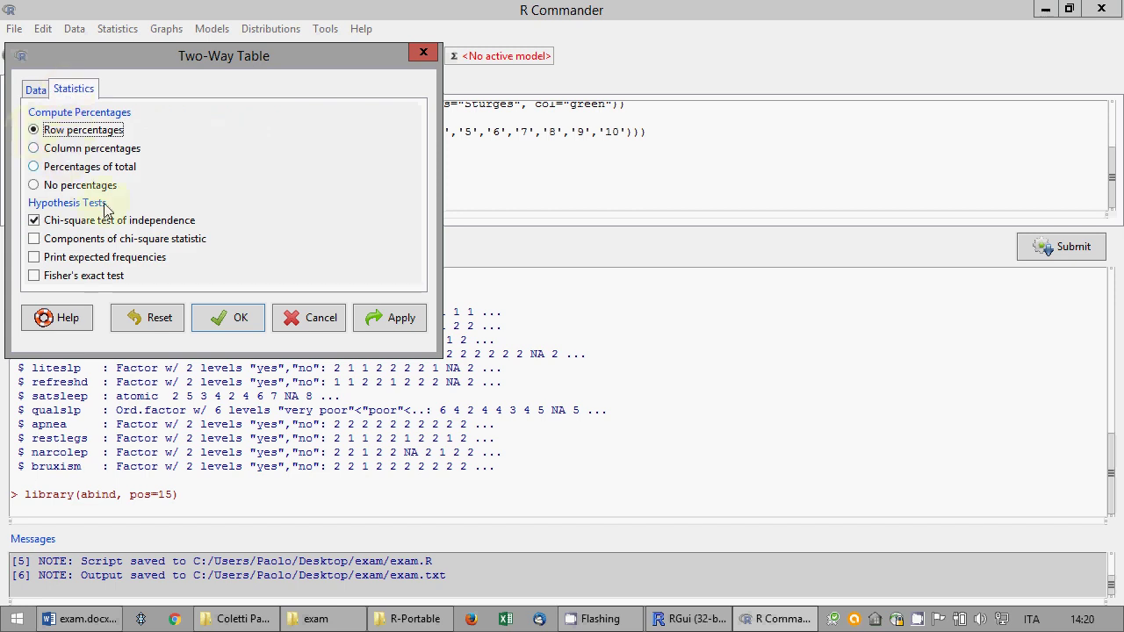
click(245, 323)
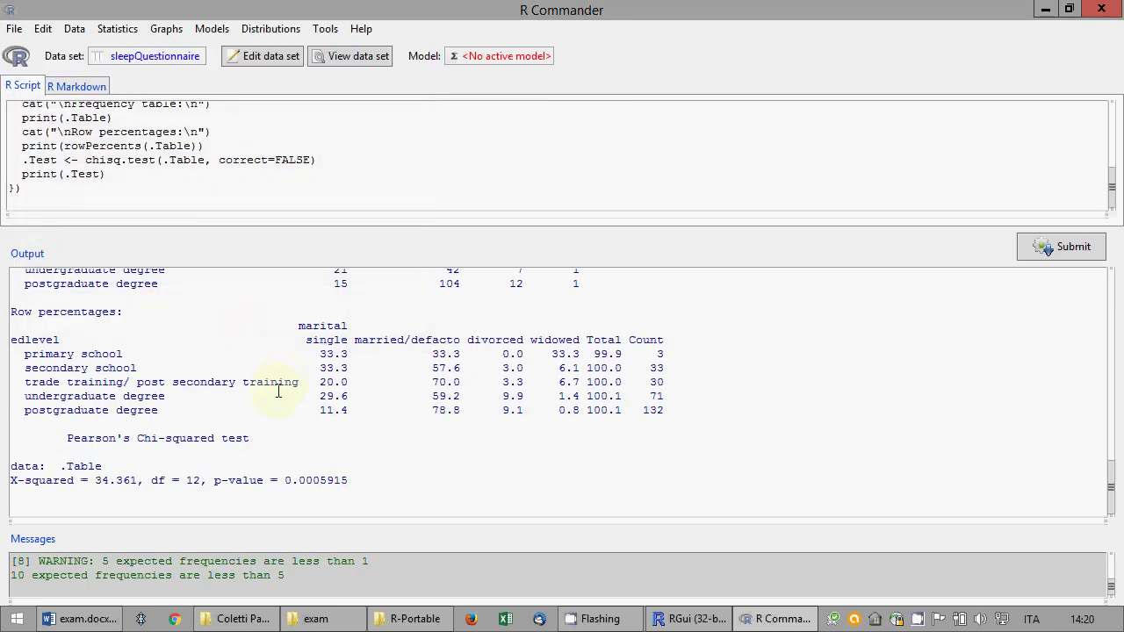
- Copy the output from the frequency table through the chi-squared test result and paste it at the end of exam.docx in Word
drag(371, 482, 9, 302)
key(ctrl+c)
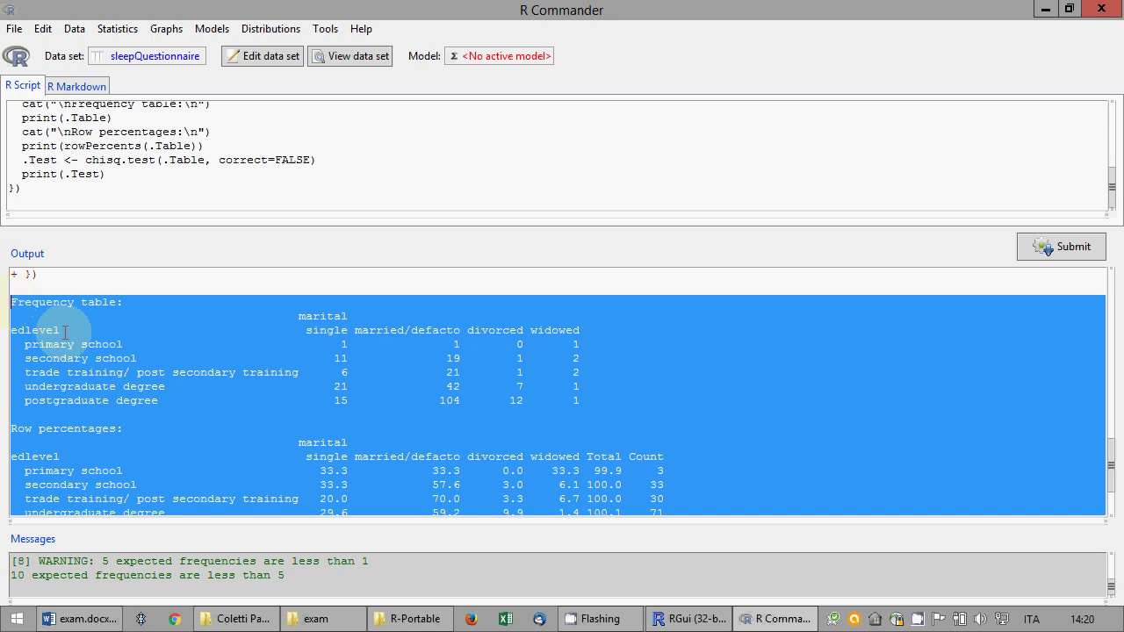
click(86, 619)
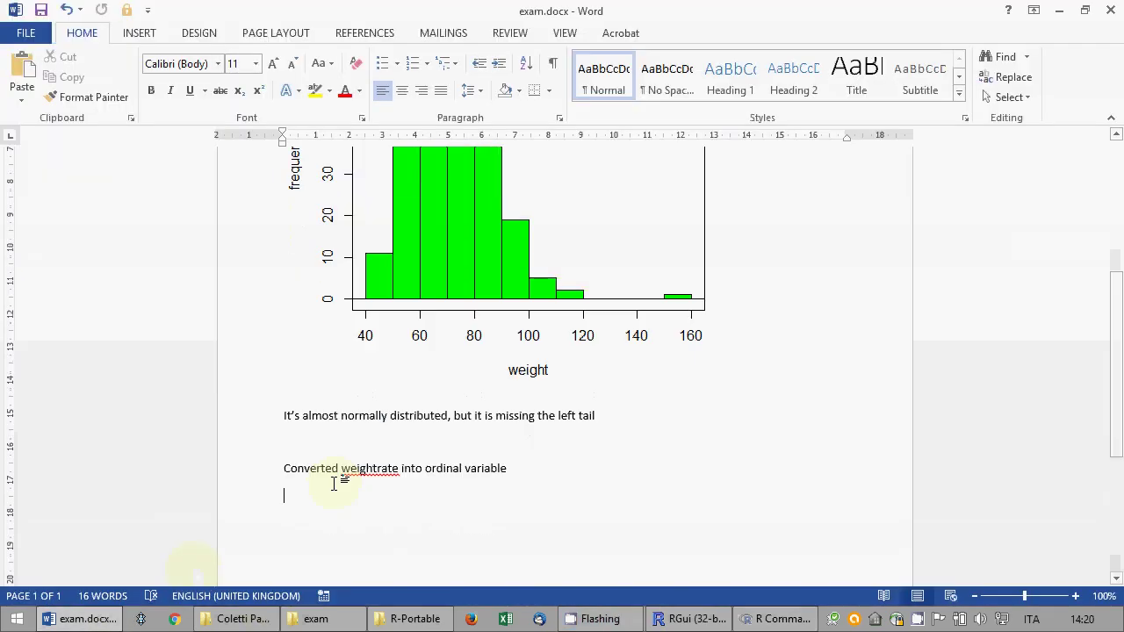
key(ctrl+v)
- Insert two blank paragraphs between the weightrate sentence and the pasted "Frequency table:" heading
scroll(344, 463, up, 7)
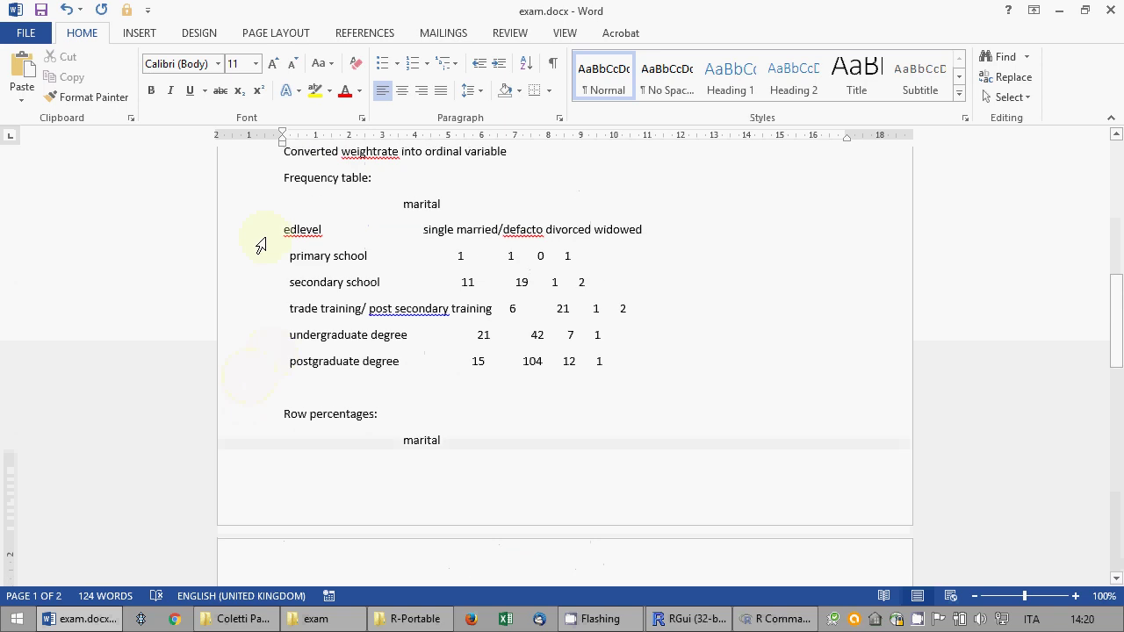
scroll(244, 204, up, 1)
click(240, 198)
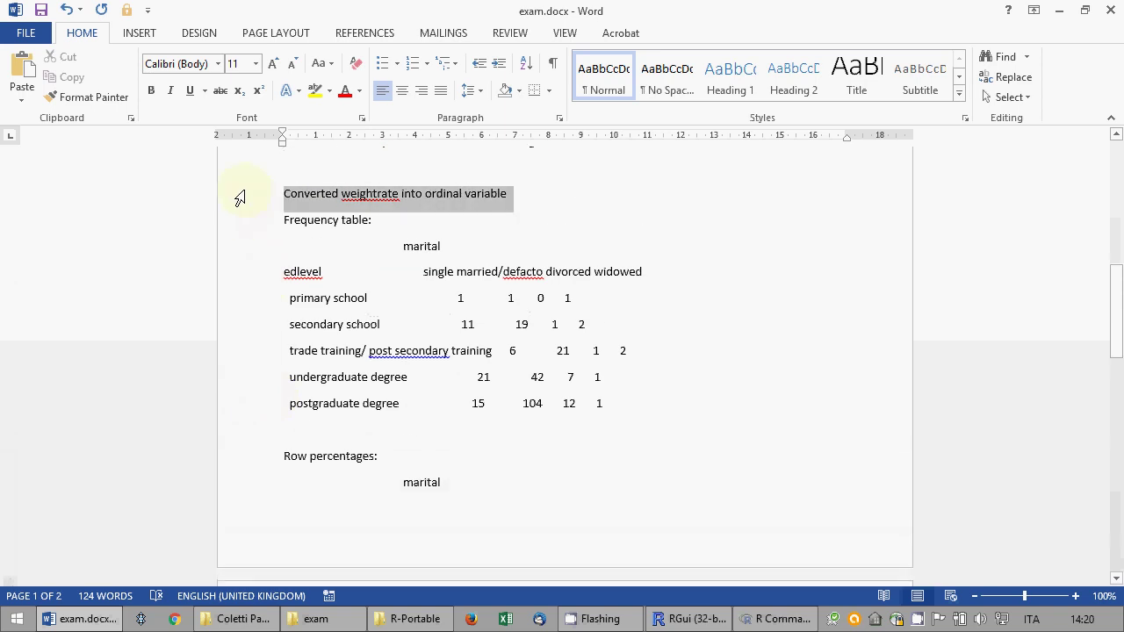
click(259, 226)
drag(258, 226, 238, 424)
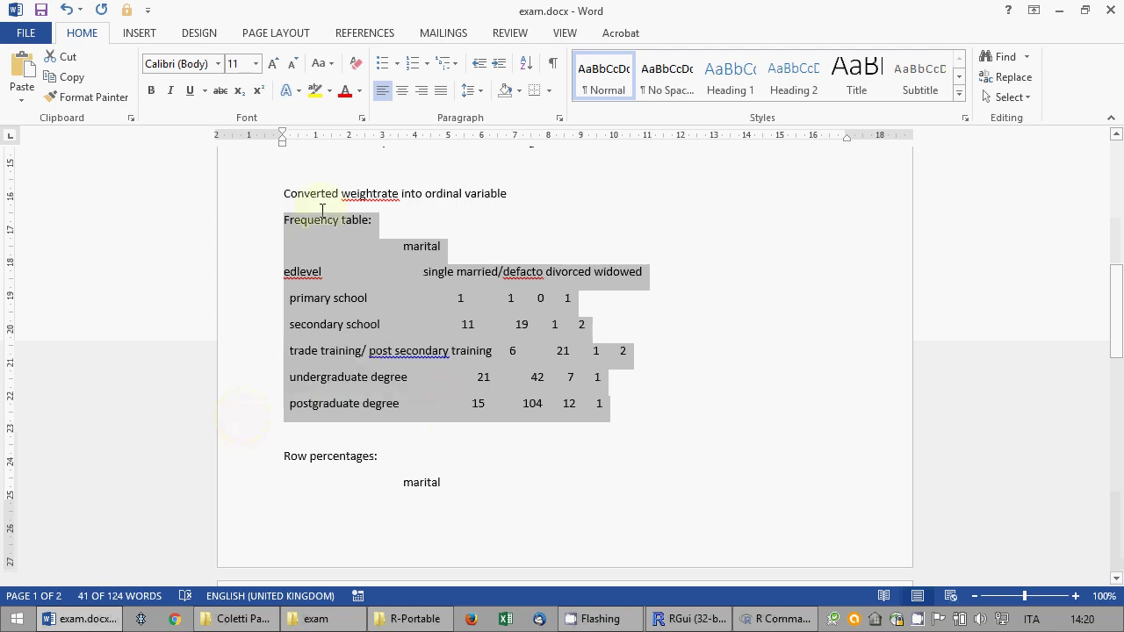
click(283, 222)
key(Return)
key(Return)
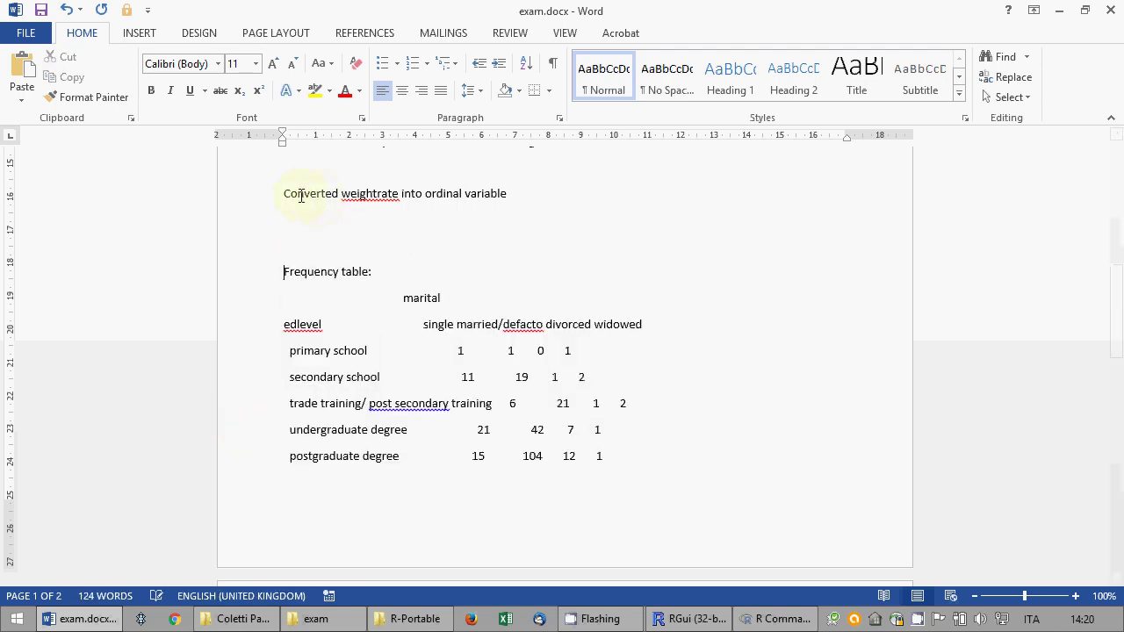
- Insert three blank paragraphs between the row percentages table and the Pearson's Chi-squared test heading
scroll(466, 286, down, 8)
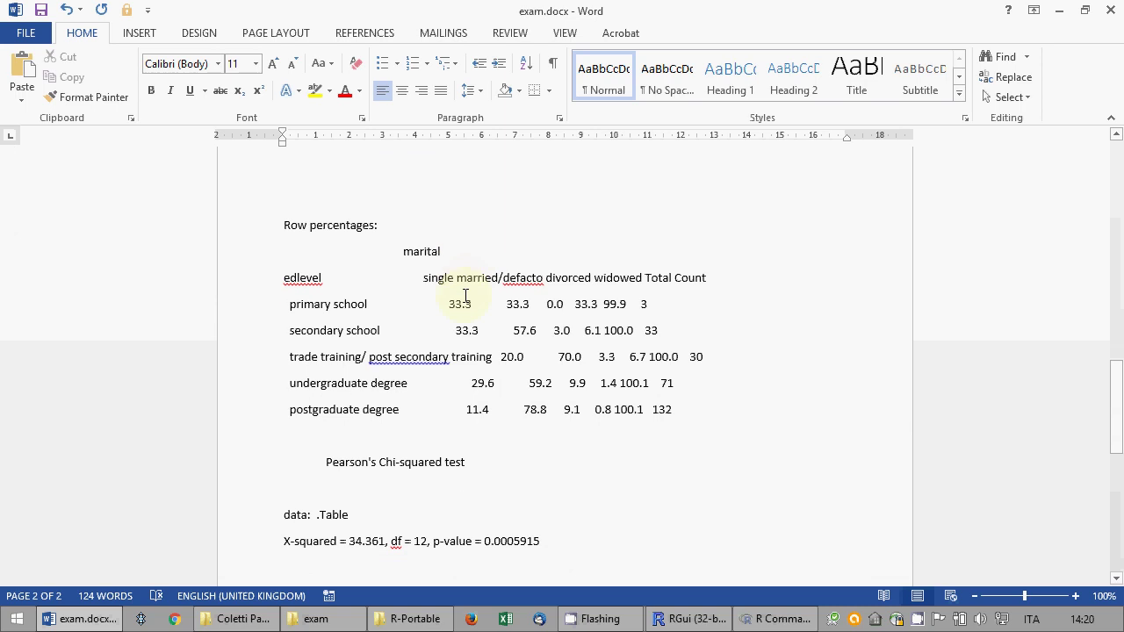
scroll(439, 290, down, 1)
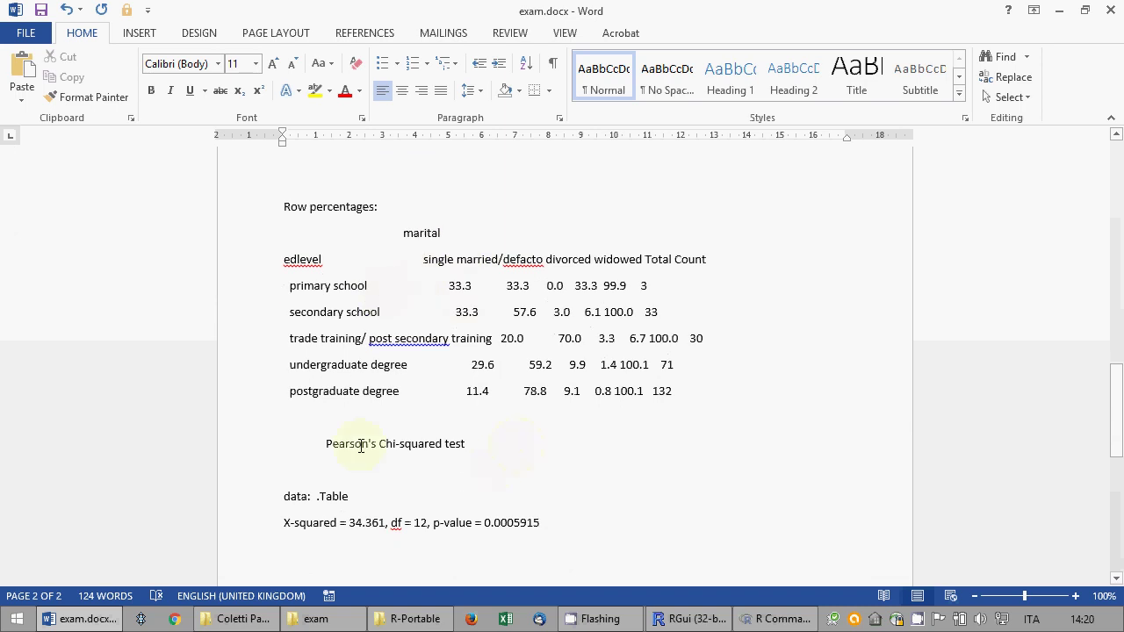
click(323, 421)
key(Return)
key(Return)
key(Return)
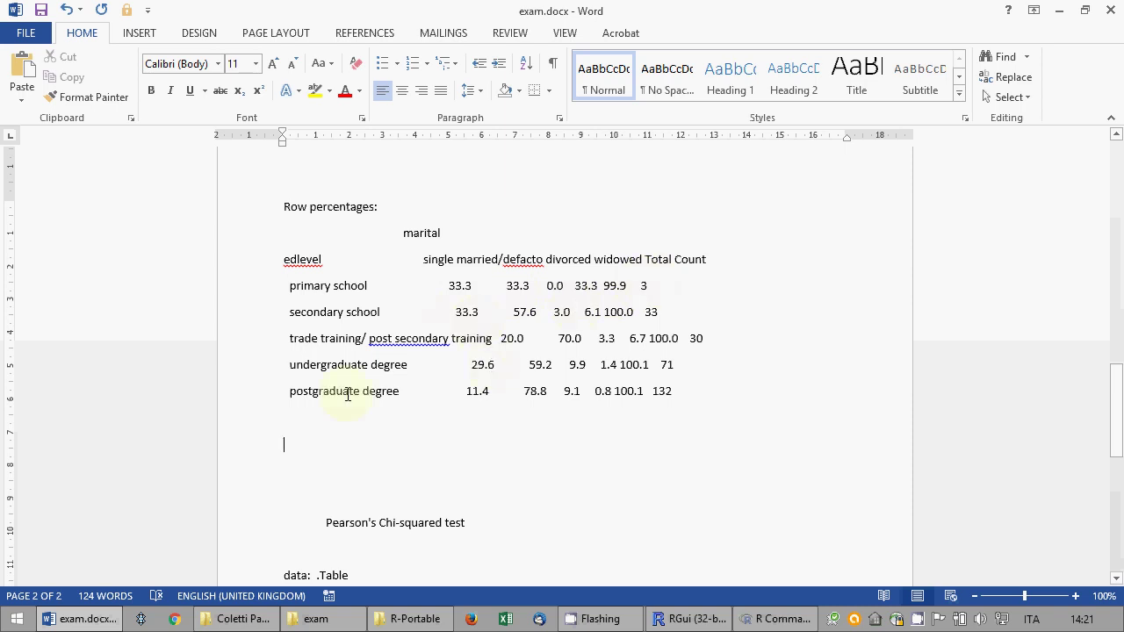
- Below the row percentages, write "Among the postgraduated people, the majority is married. This percentage drops for the undergraduated people"
text(Among)
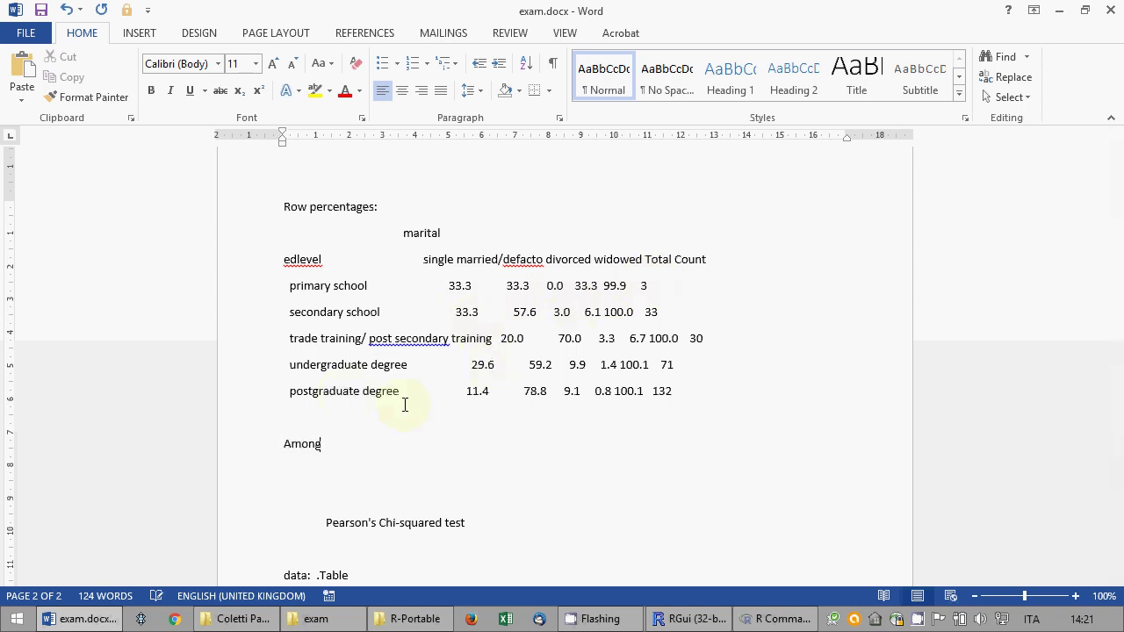
text( the postgraduate)
key(BackSpace)
text(d )
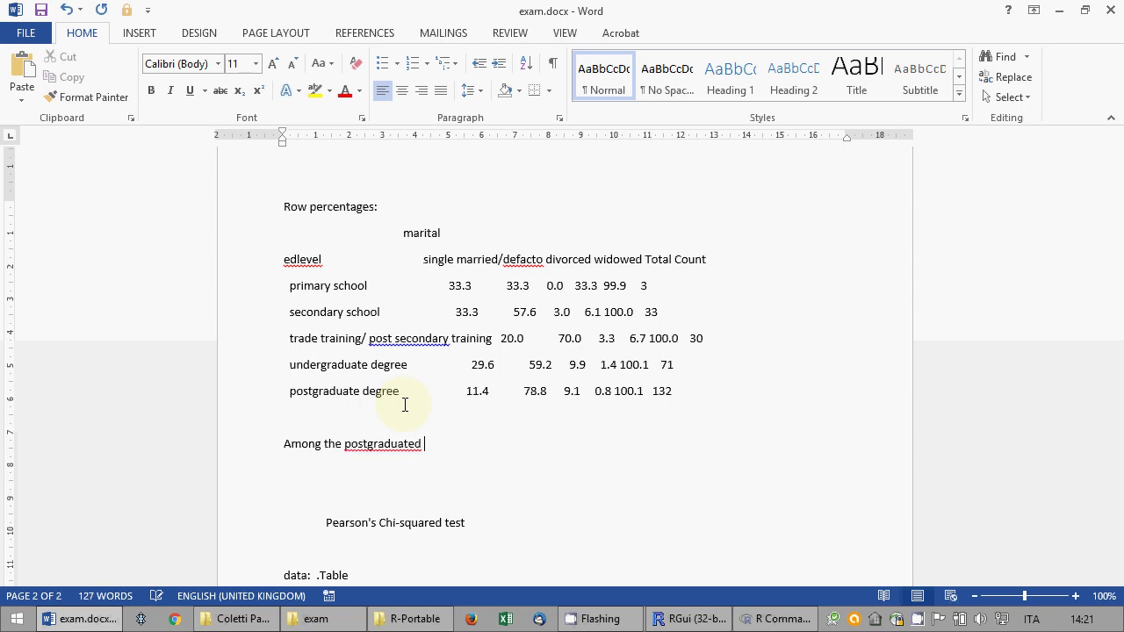
text(people, the majority is married)
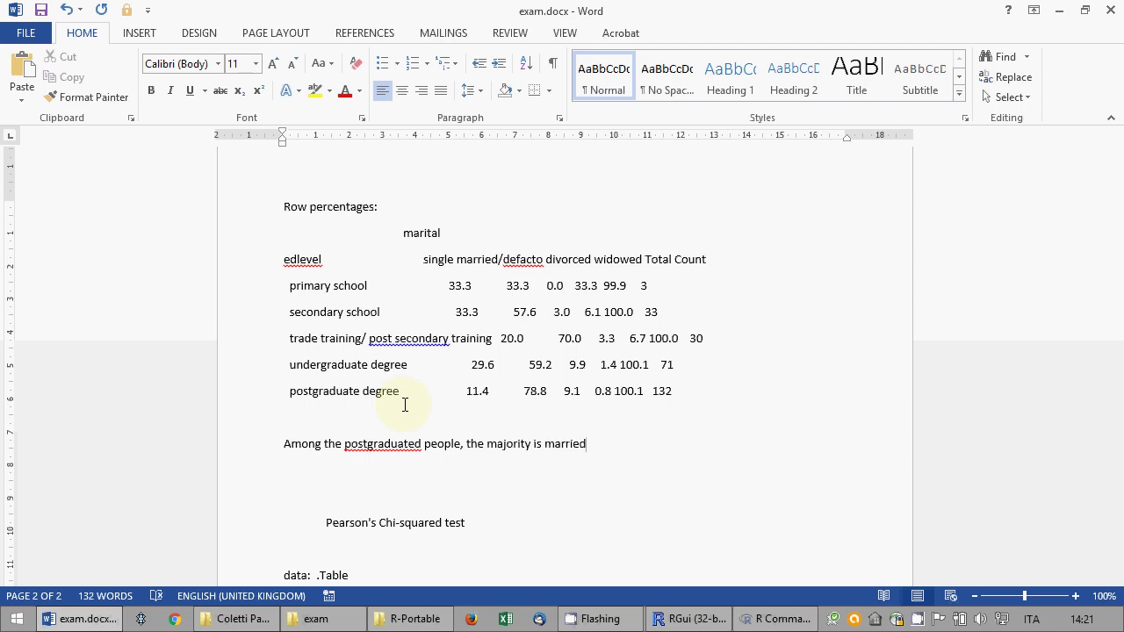
text(. This percentage drops f)
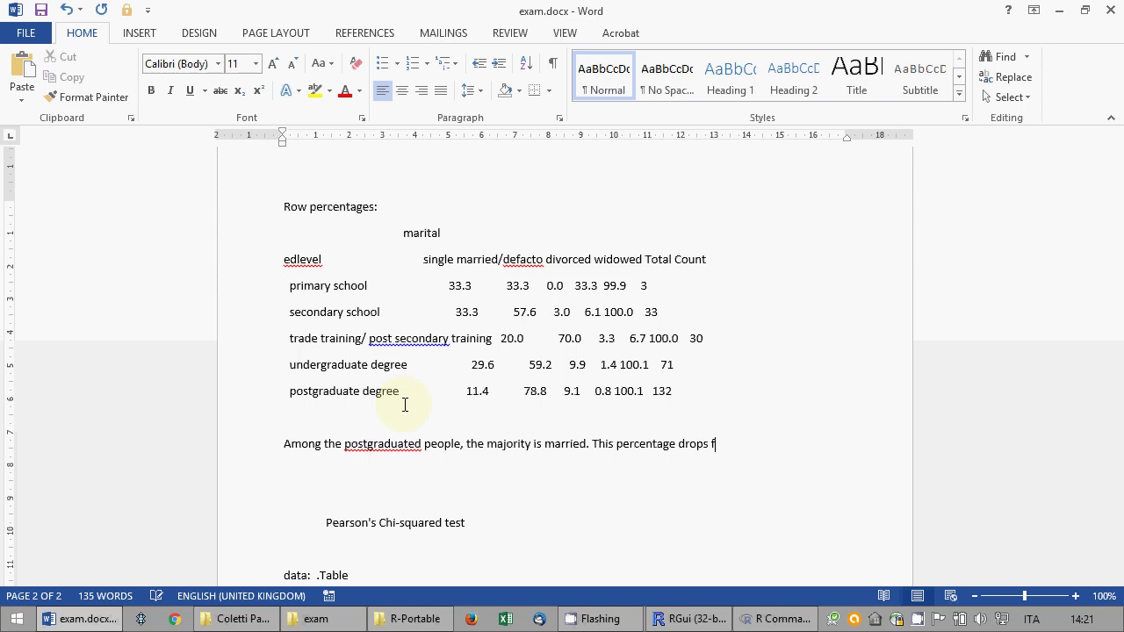
text(or the undergraduated people)
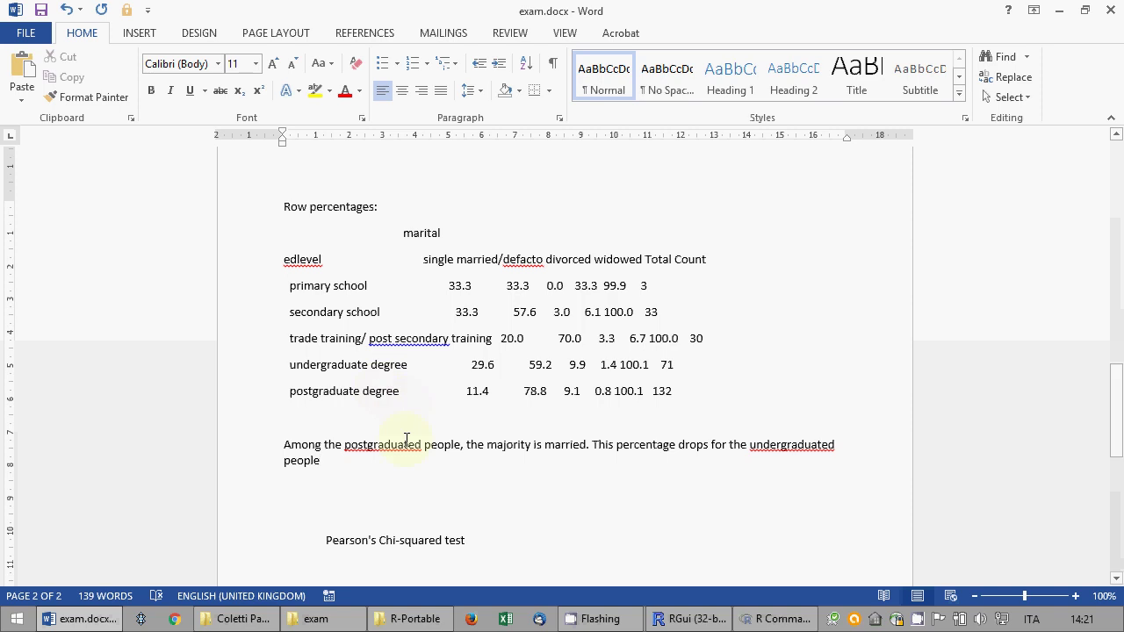
- Correct the flagged words in the paragraph below the row percentages to "post graduated" and "under graduated"
right_click(408, 444)
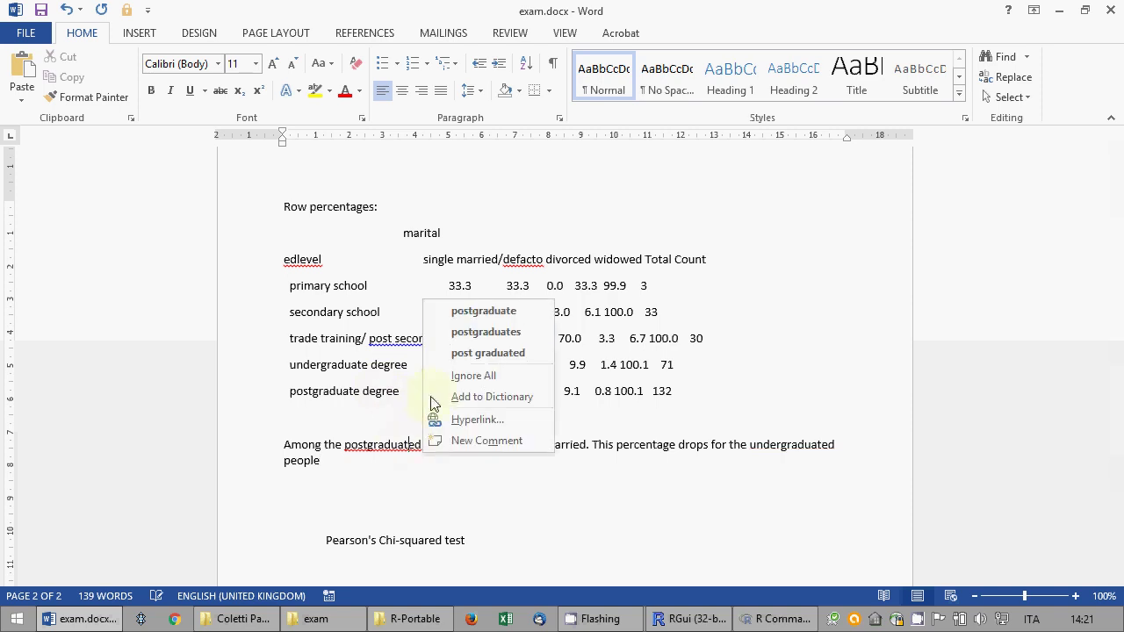
click(486, 353)
right_click(793, 439)
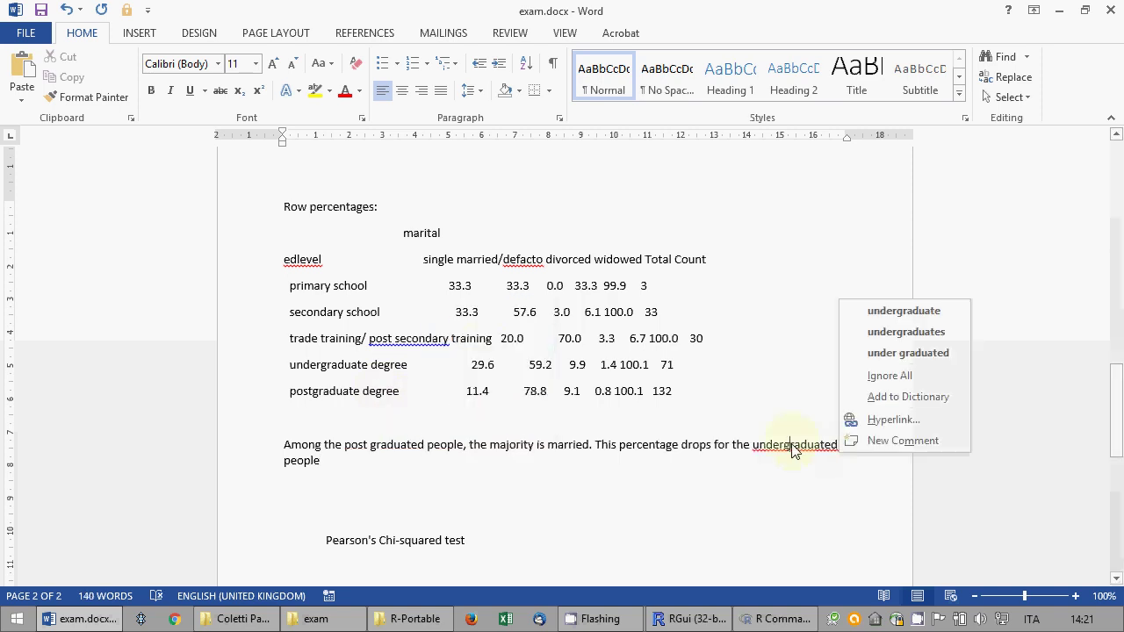
click(865, 356)
- Continue the paragraph after "people" with "and rises again for post secondary training, decreasing again for"
click(358, 462)
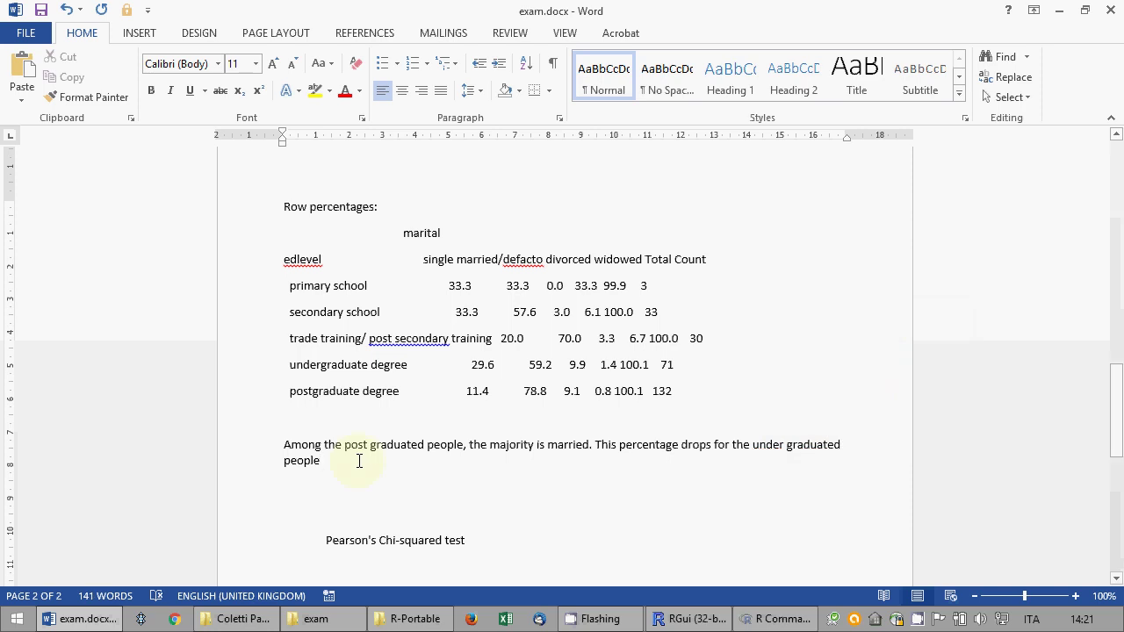
text(ar)
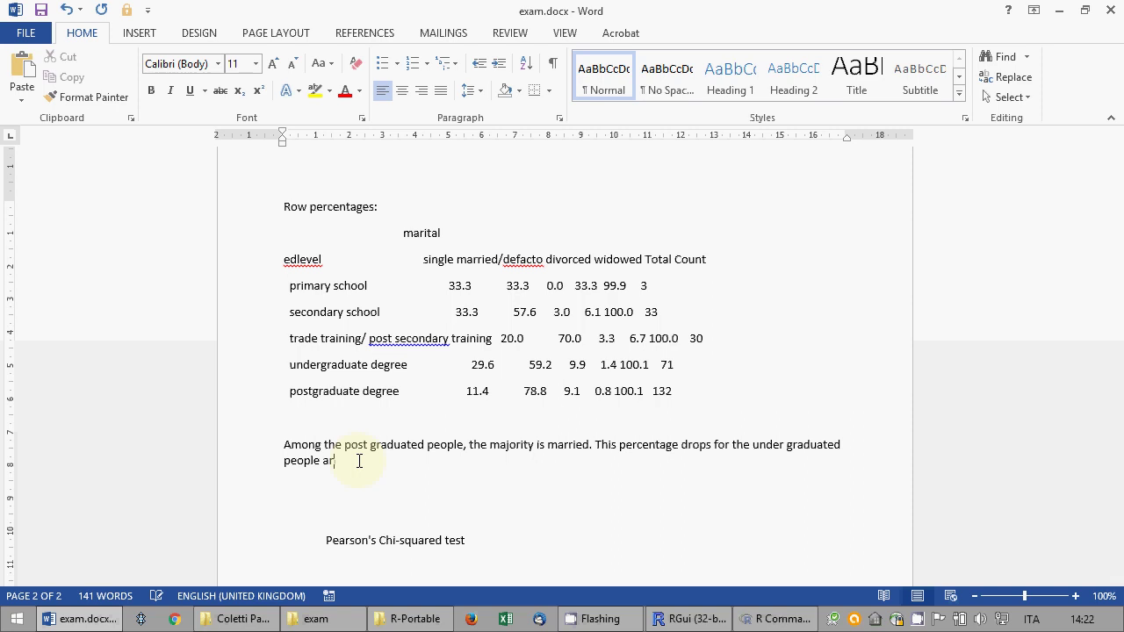
text(d rises again for post secondary trainin)
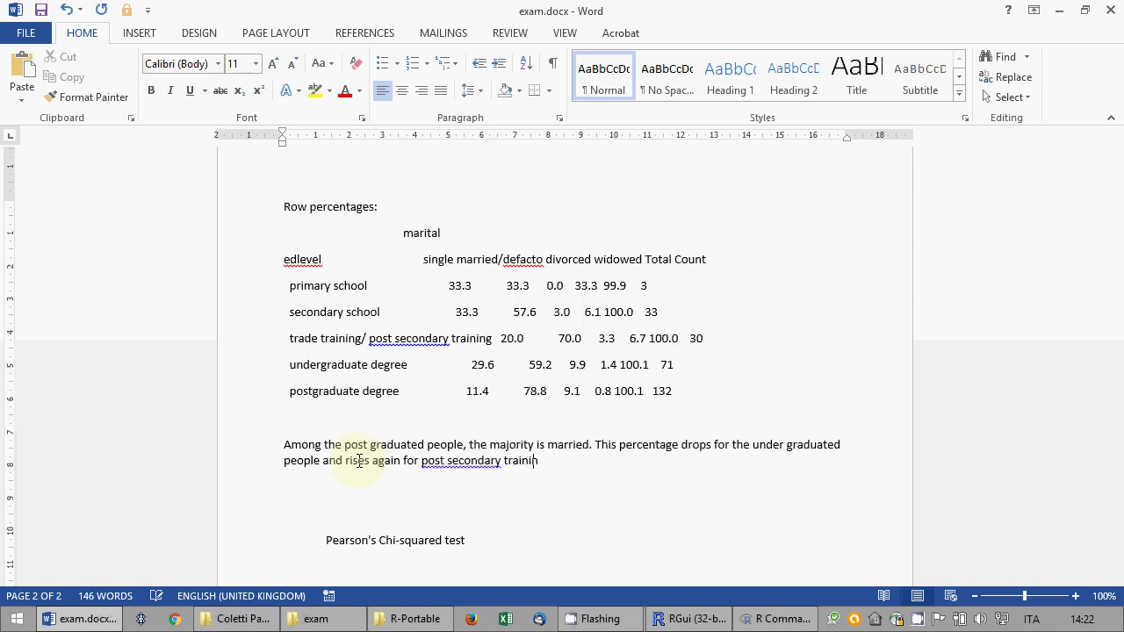
text(g)
text(,.)
text( decreasing)
text( again for )
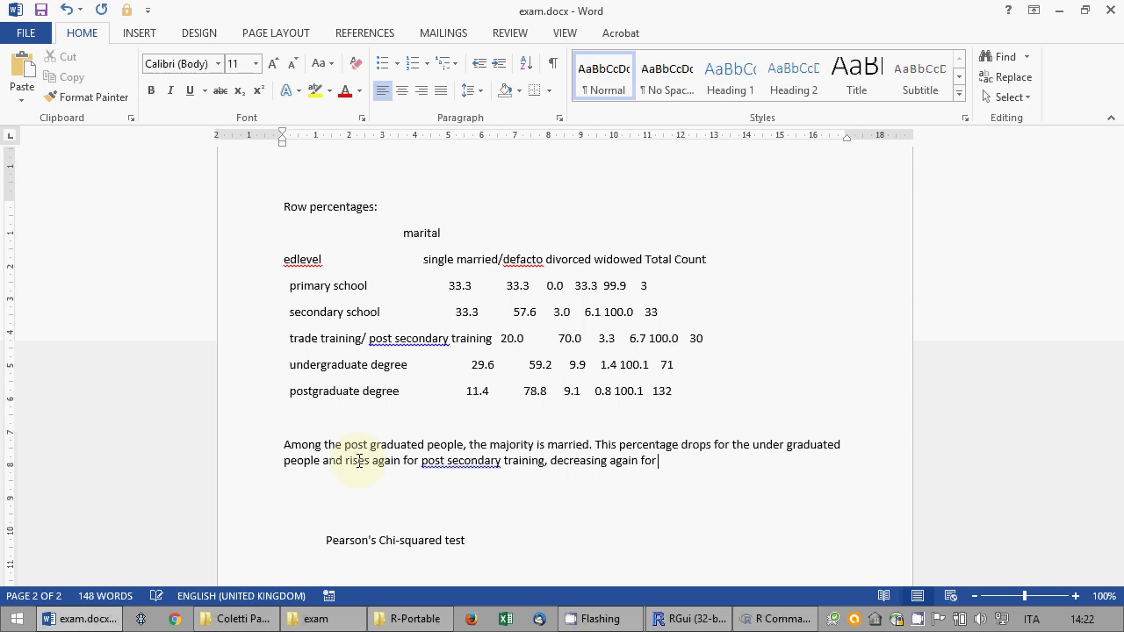
- Continue the paragraph with "secondary school. Primary has only 3 cases and is meaningless."
text(secondary school. Primary has on)
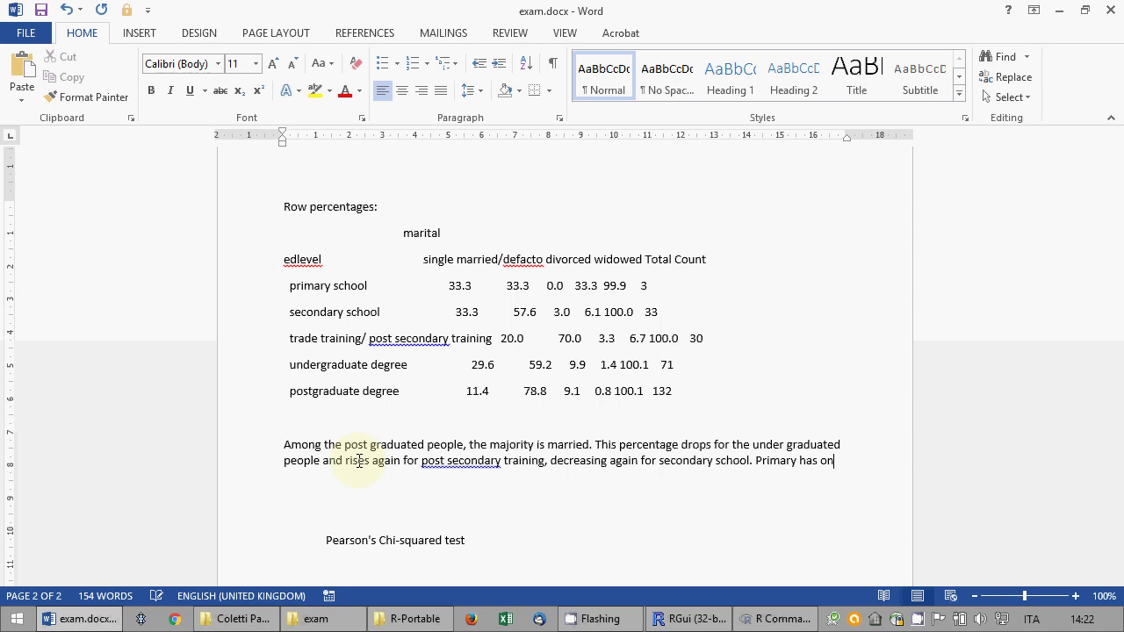
text(ly 3 cases an)
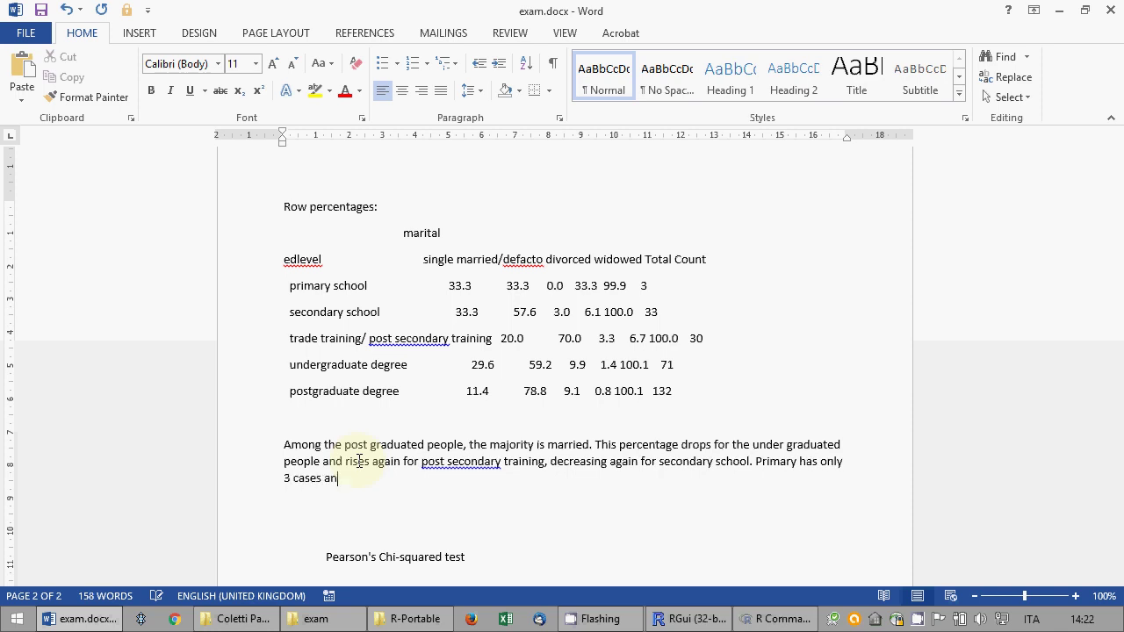
text(d is meaningless.)
- End the paragraph with the sentence "Divorced people are more frequent among degreed people."
text(Div)
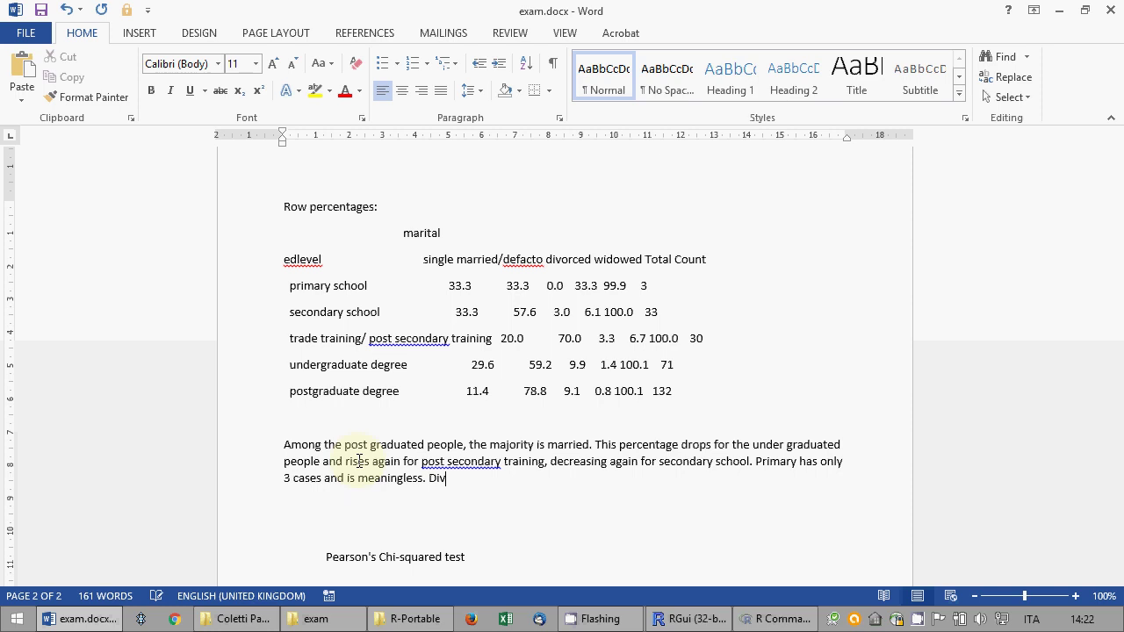
text(orced people are more f)
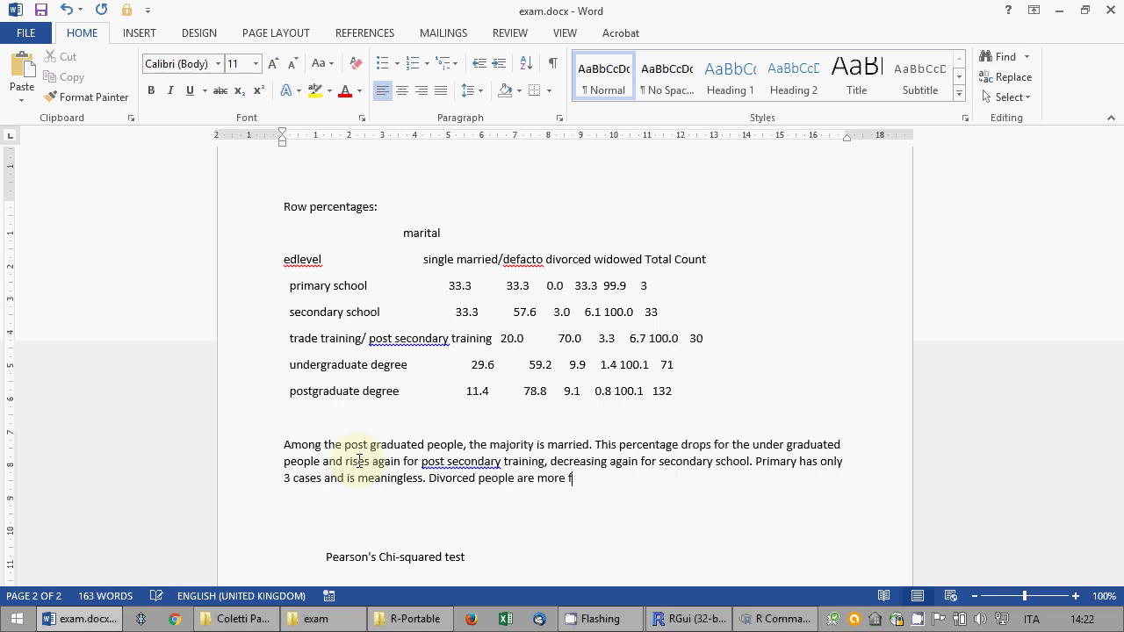
text(requent among )
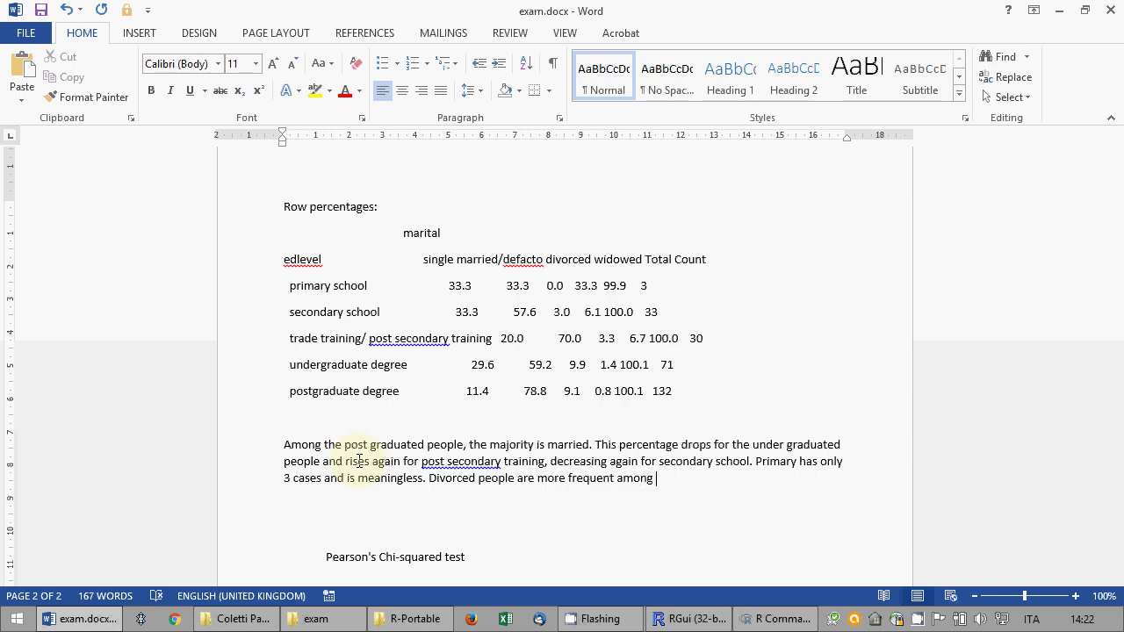
text(degreed people.)
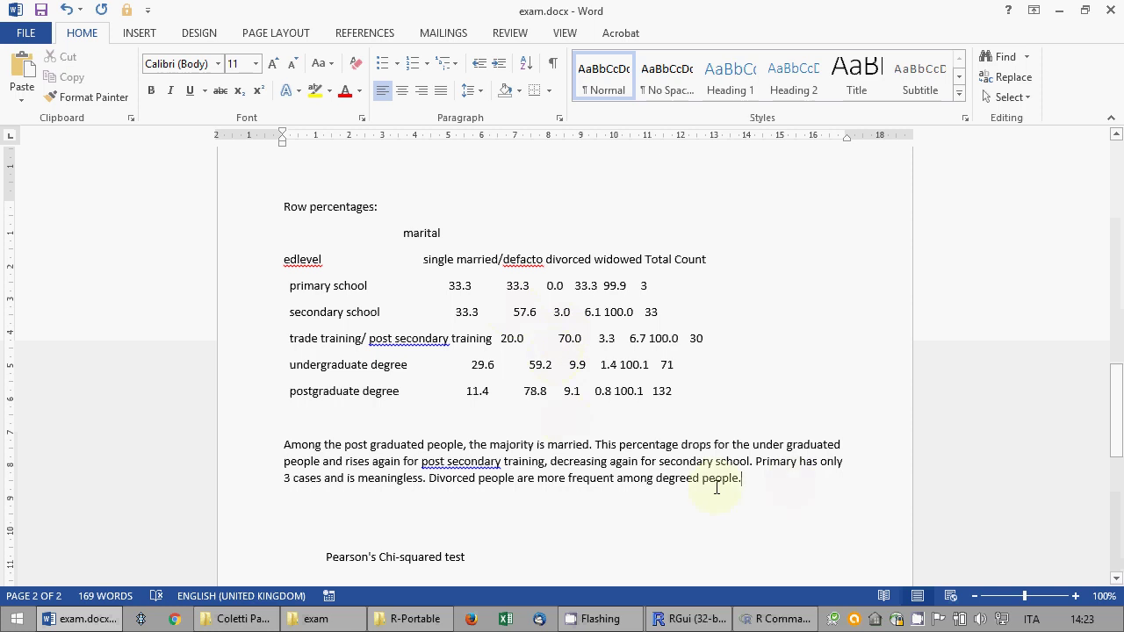
- Delete the blank line between the "Pearson's Chi-squared test" heading and the "data: .Table" line
scroll(574, 419, down, 4)
click(500, 377)
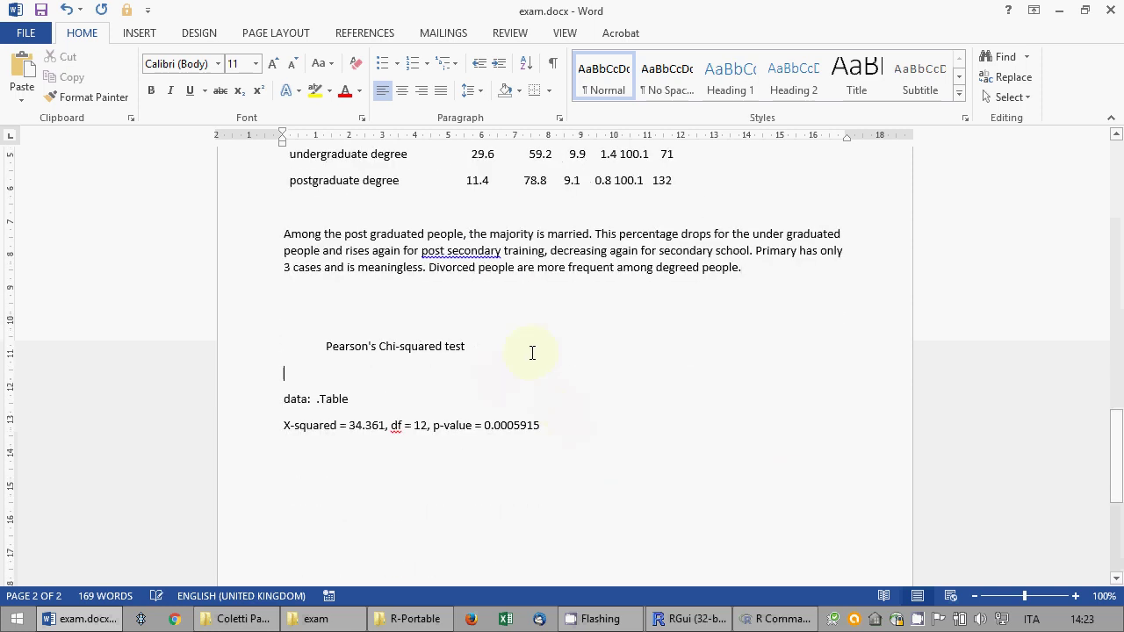
key(Delete)
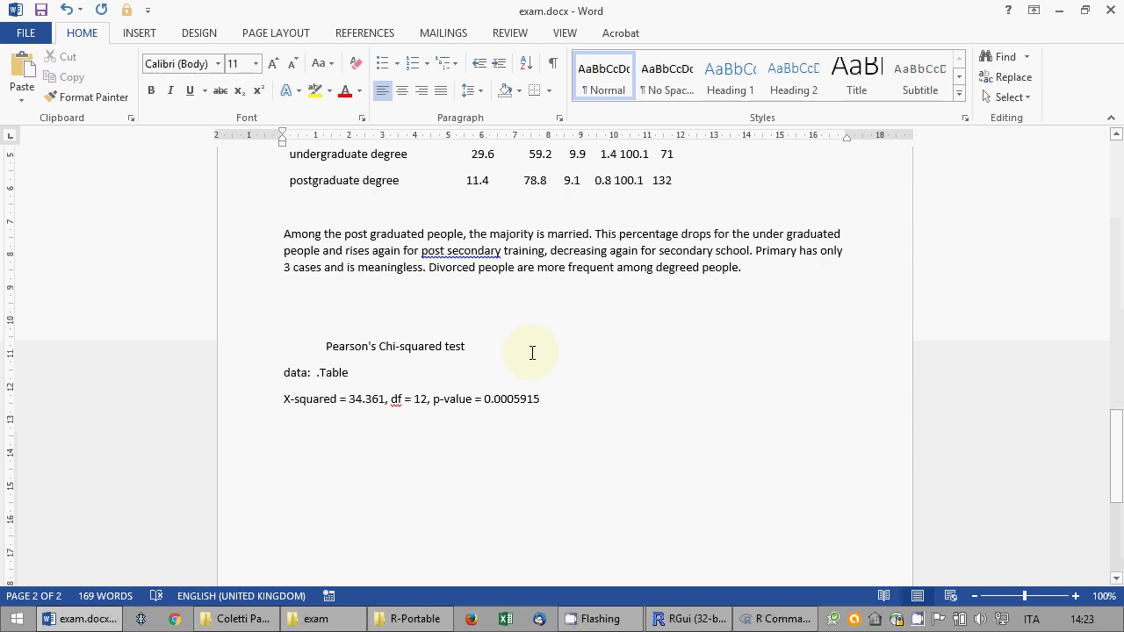
- Add the null hypothesis at the document's end: "H0: two variables distribution is idependent."
key(ctrl+End)
text(S)
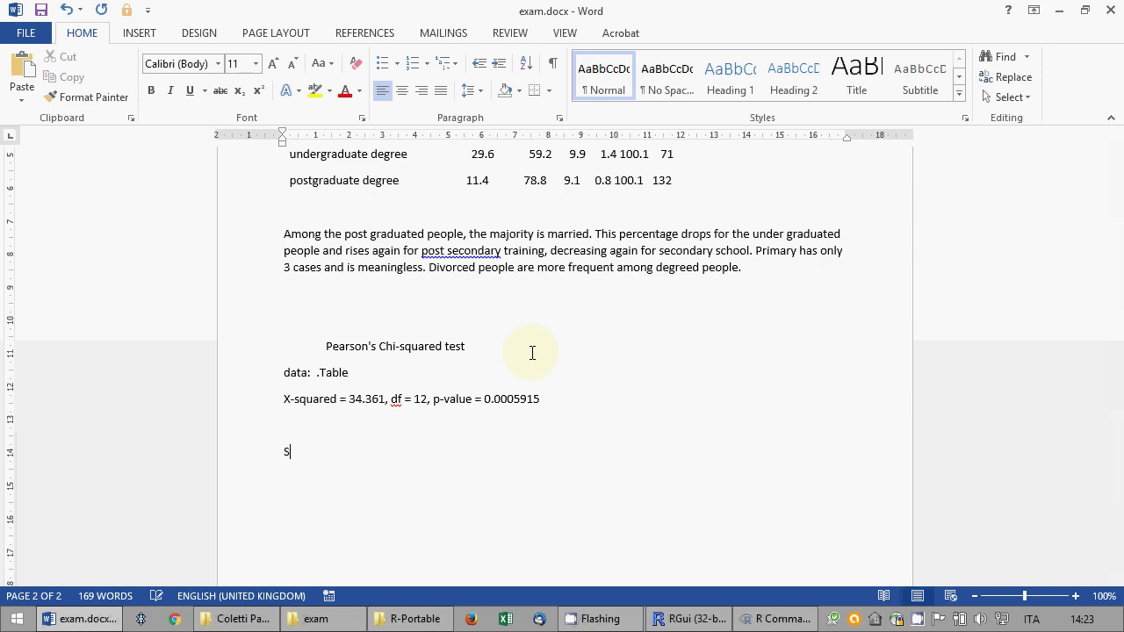
key(BackSpace)
text(H0)
text(: data)
key(BackSpace)
key(BackSpace)
key(BackSpace)
key(BackSpace)
text(two variables distribu)
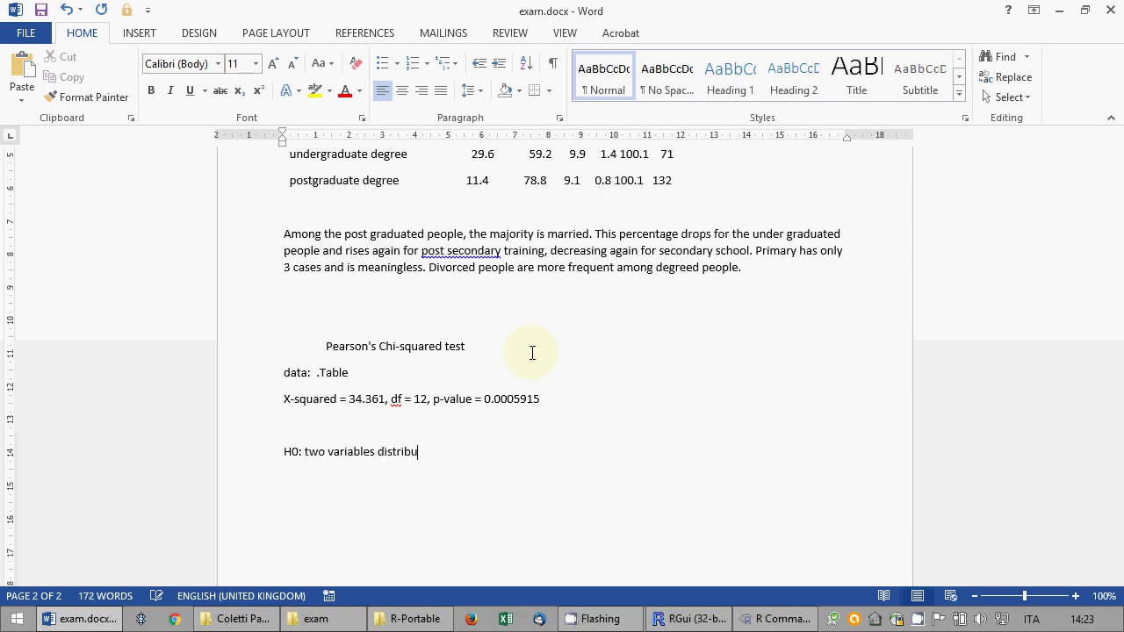
text(tion is idependent.)
- Correct the misspelled last word of the H0 line to "independent"
click(489, 452)
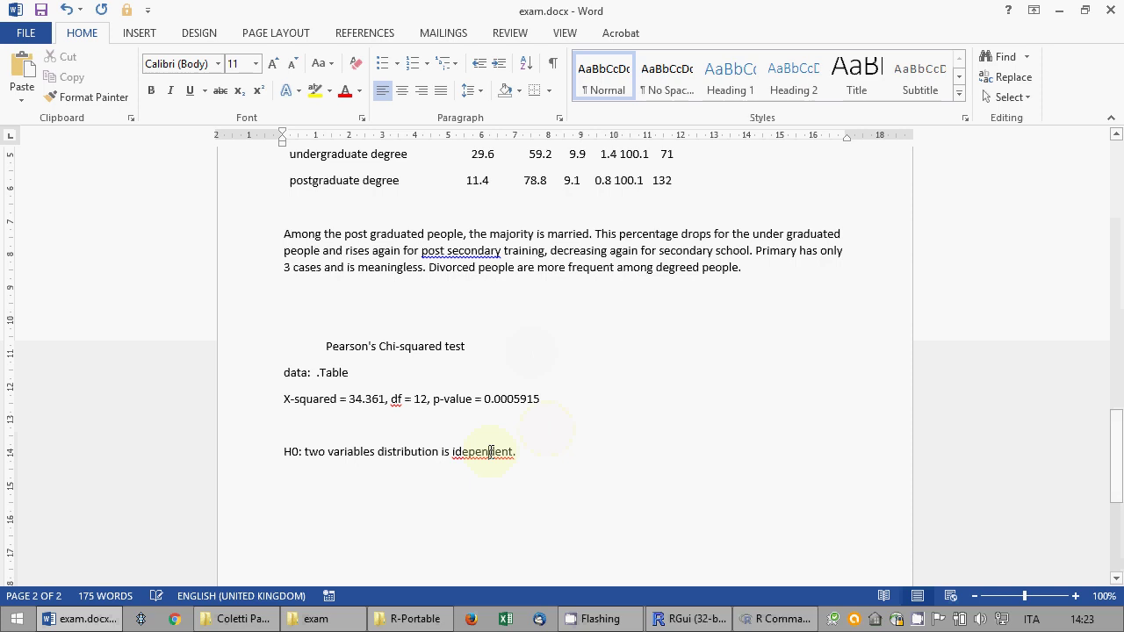
right_click(496, 453)
click(582, 300)
- Start a new line below the H0 statement with "We reject with sign 0.00059"
scroll(413, 319, up, 4)
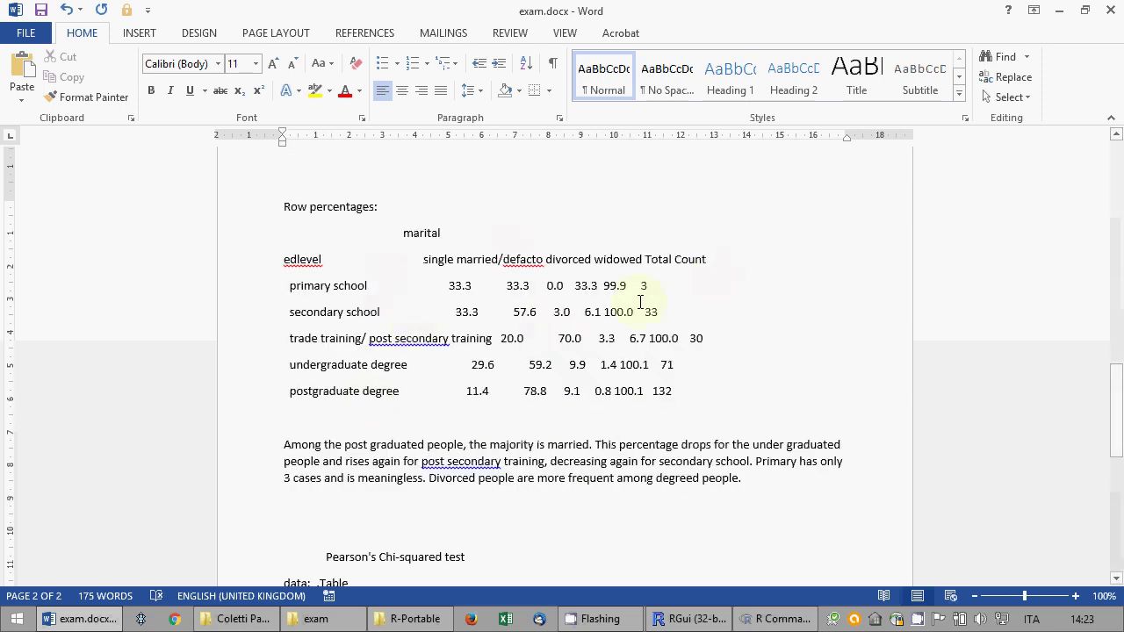
scroll(641, 302, down, 5)
click(590, 408)
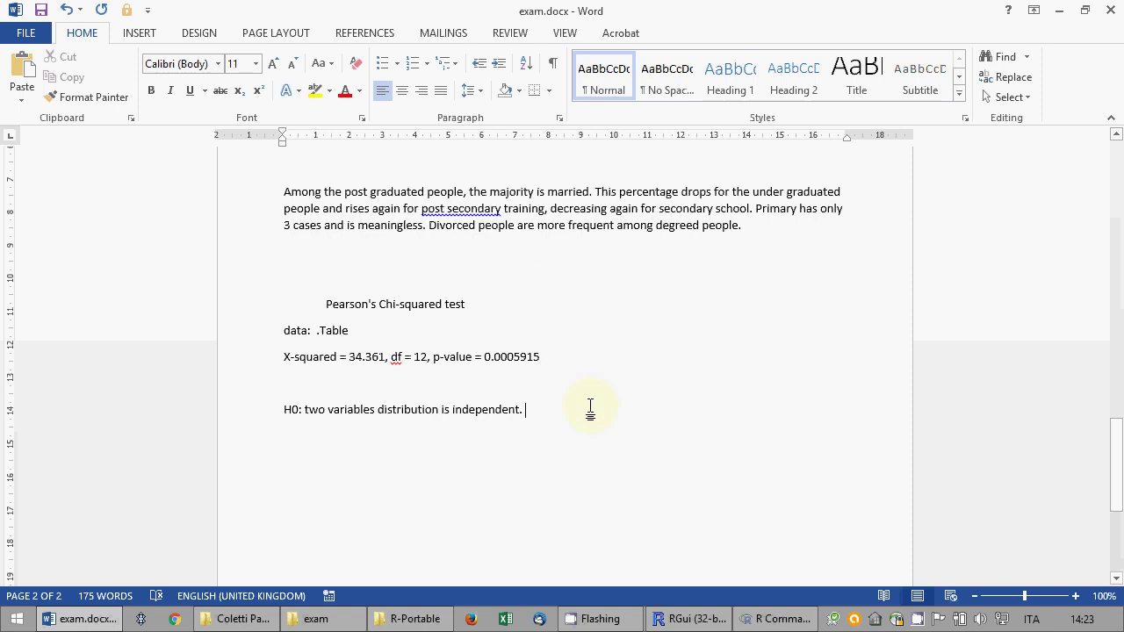
key(Return)
text(We rej)
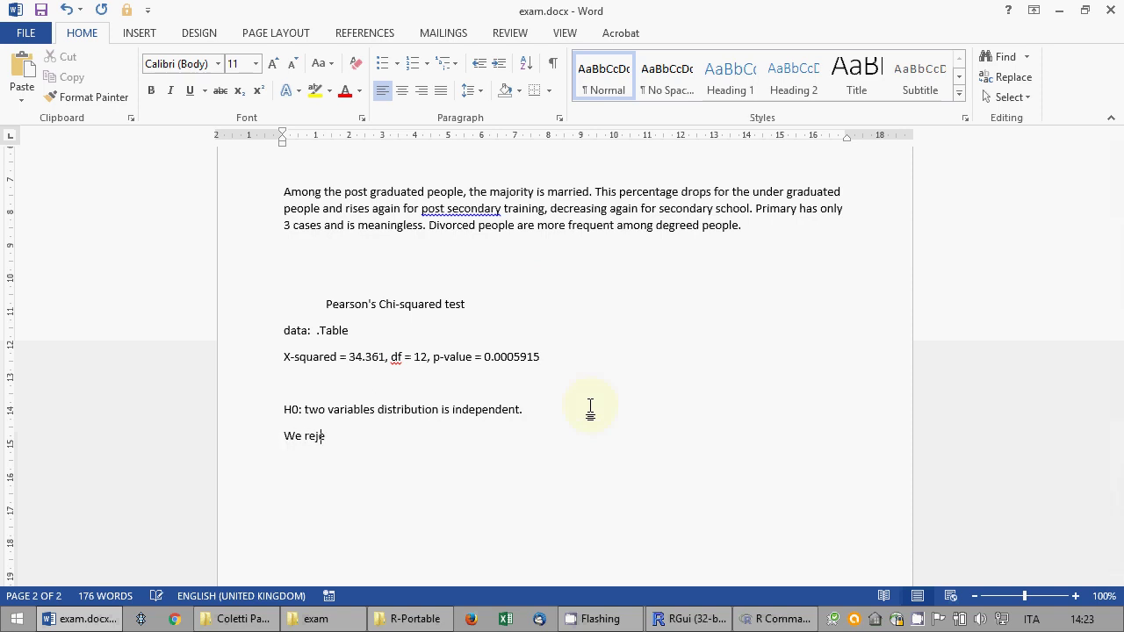
text(ect, )
text(with sign)
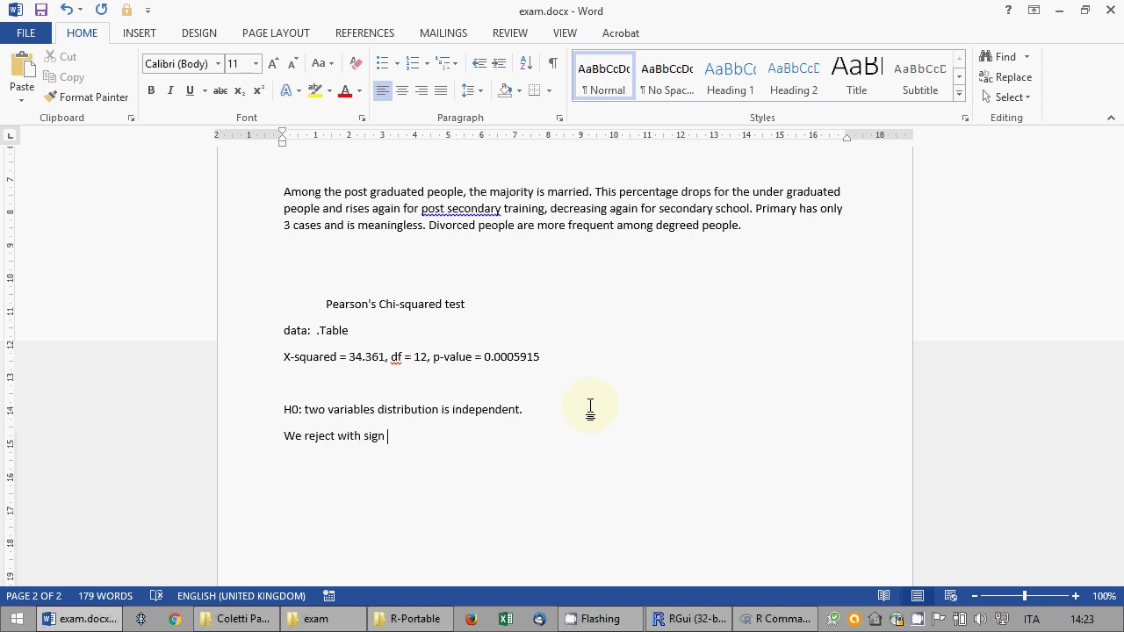
text(.000)
text(59)
- Continue the line with a right arrow and "we are pretty sure that the two classifications are influenced", and save the document
text( -->)
text(we are prett)
text(y)
text( sure that )
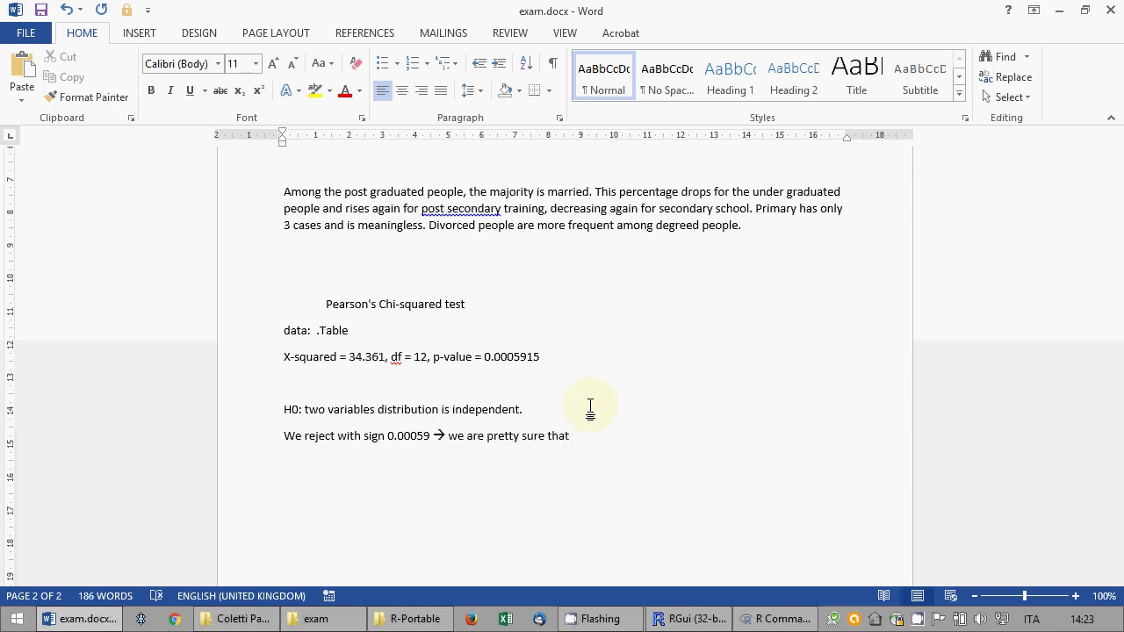
text(the two classifications are influence)
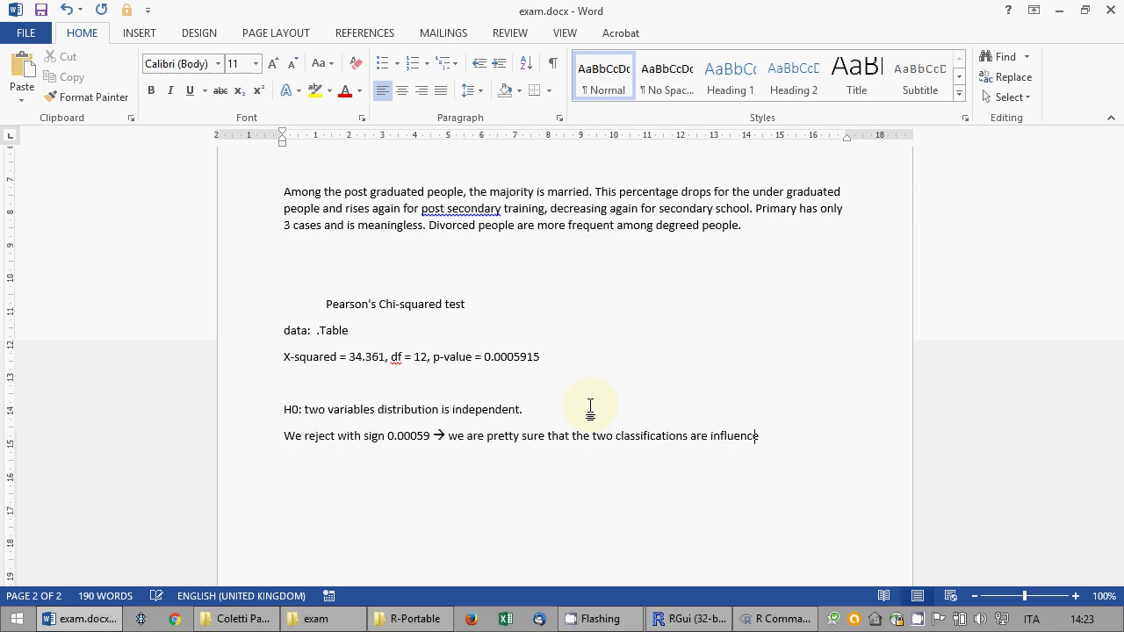
text(d)
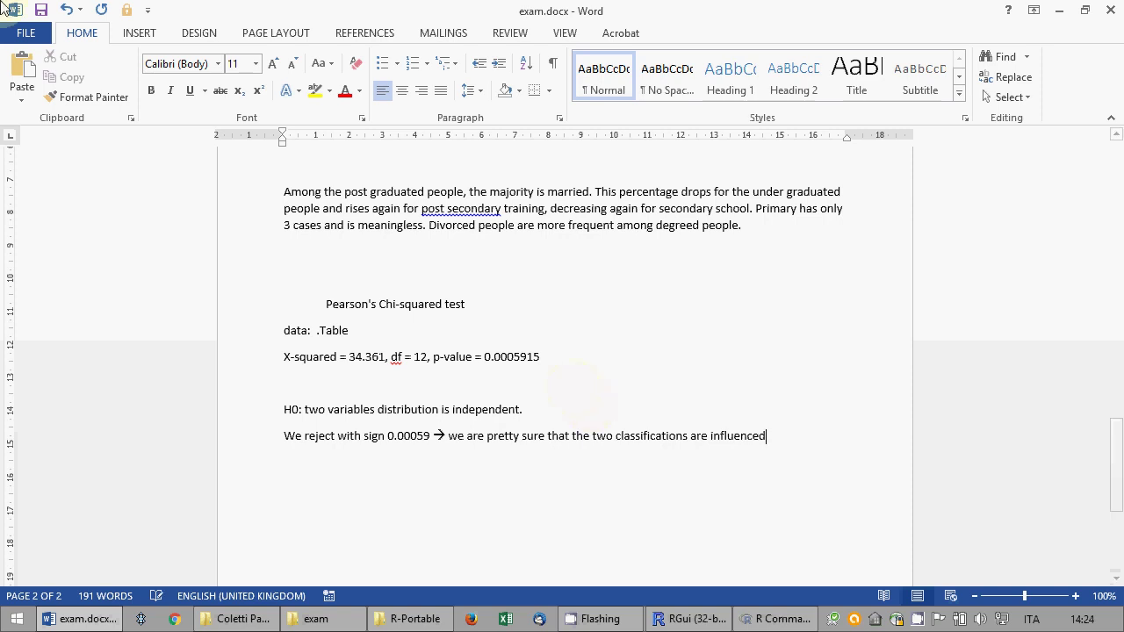
click(41, 9)
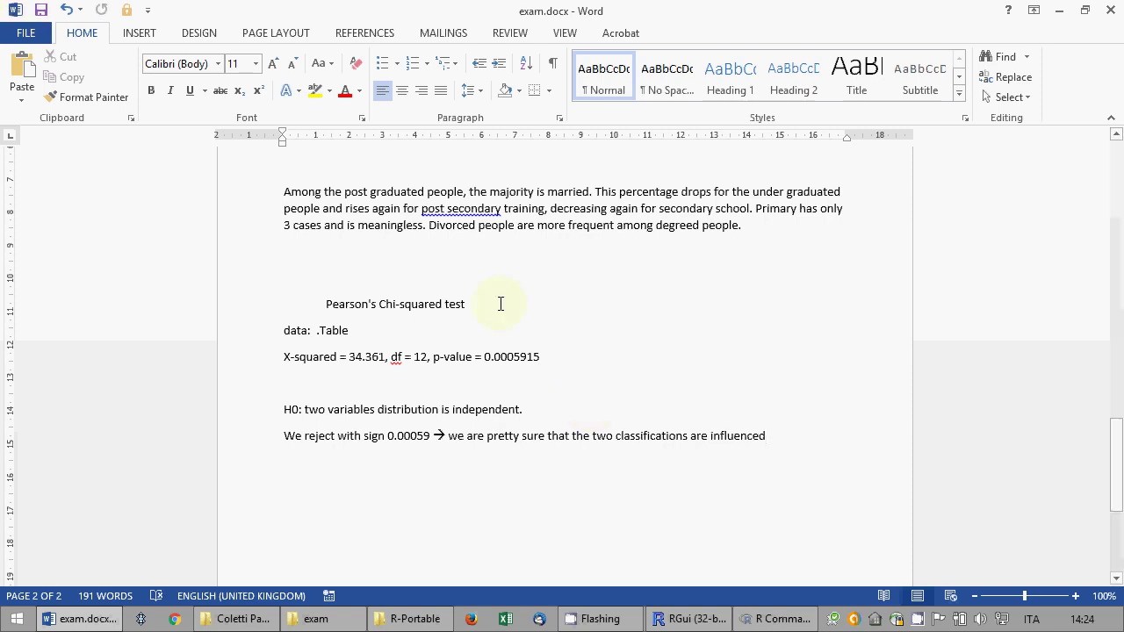
- Switch to R Commander and examine the frequency table, row percentages and Pearson's Chi-squared test in the output
scroll(501, 304, up, 8)
scroll(501, 304, up, 4)
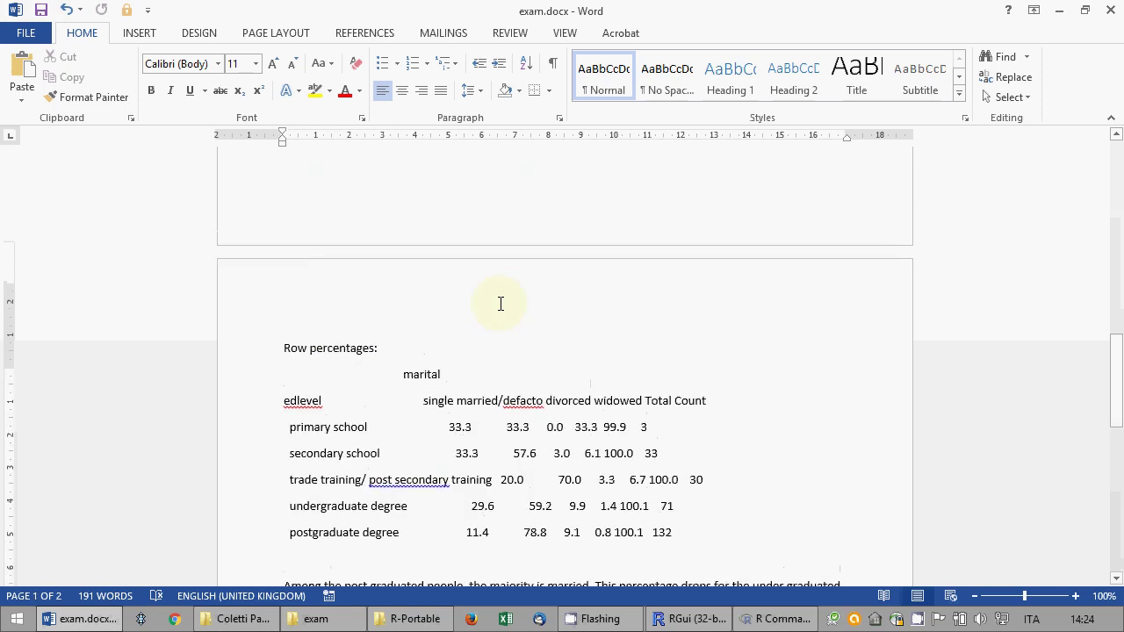
scroll(501, 304, down, 1)
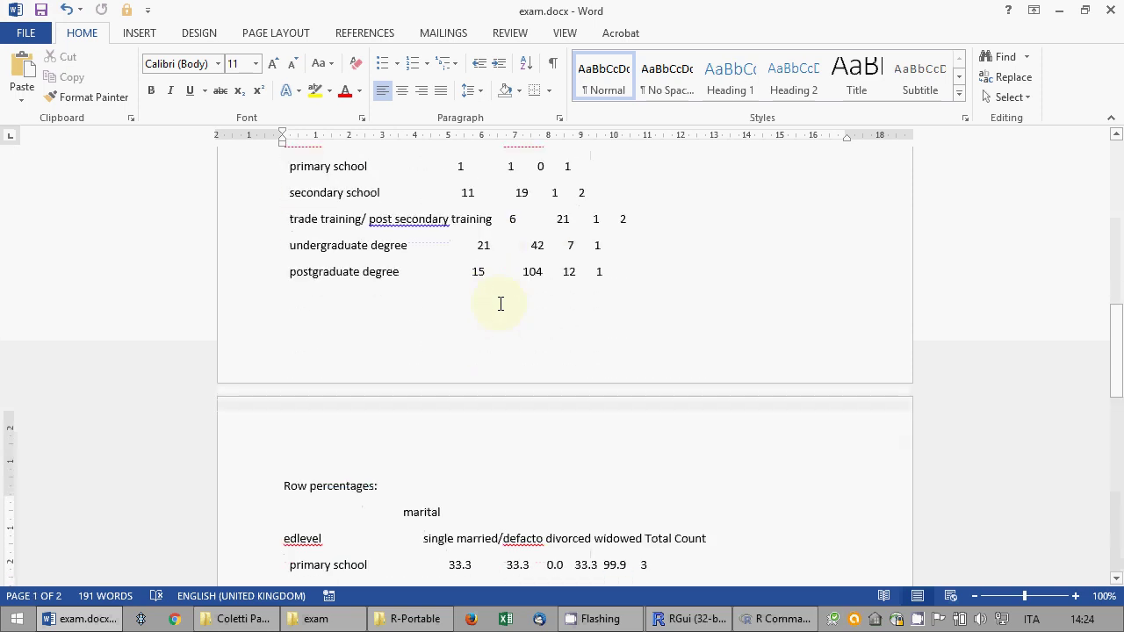
click(777, 619)
click(474, 444)
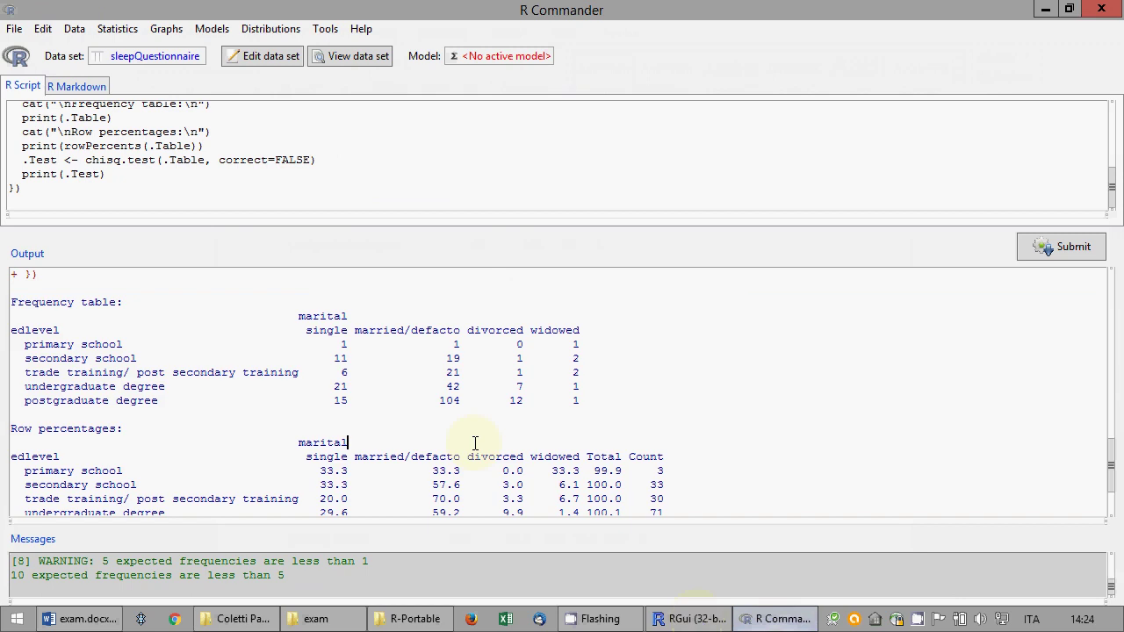
scroll(472, 446, down, 3)
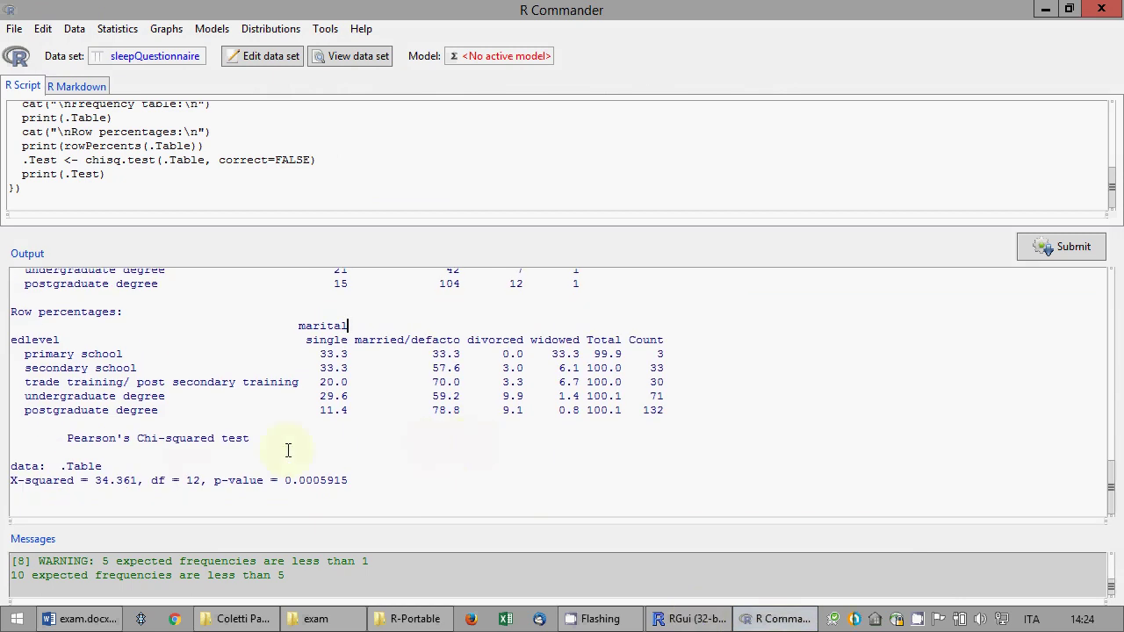
scroll(296, 447, up, 4)
scroll(301, 446, up, 1)
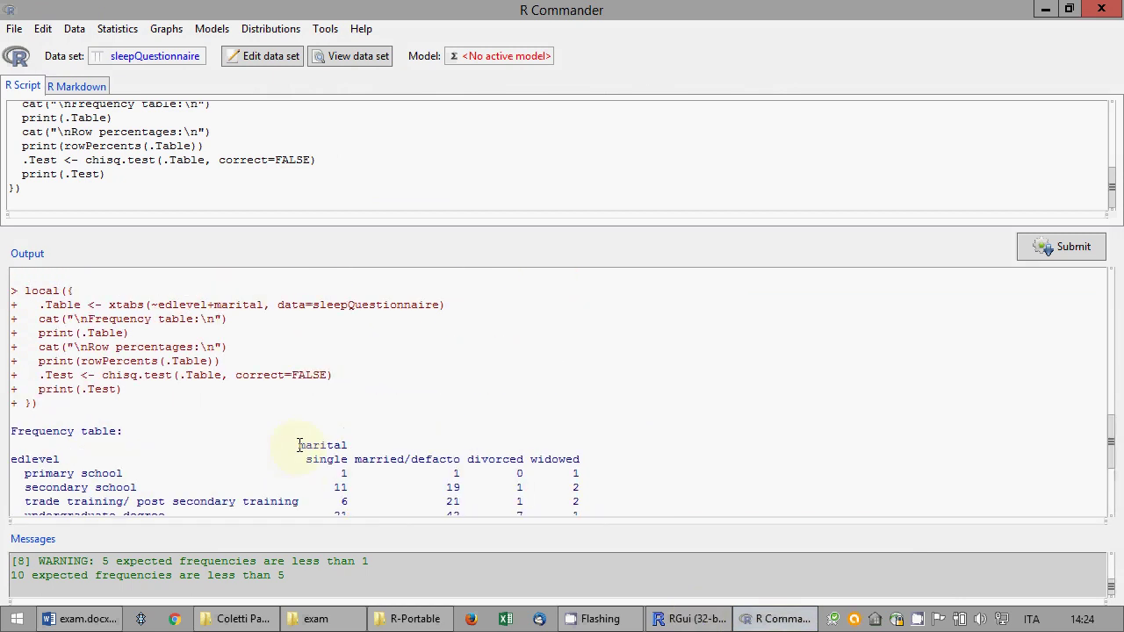
scroll(301, 446, down, 4)
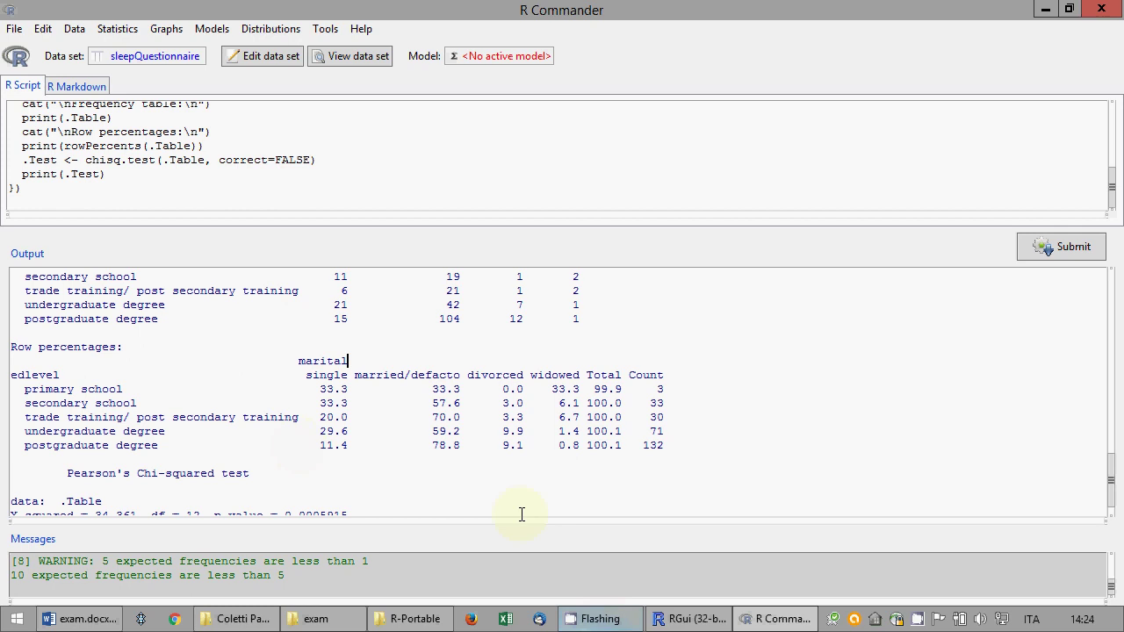
scroll(519, 442, up, 2)
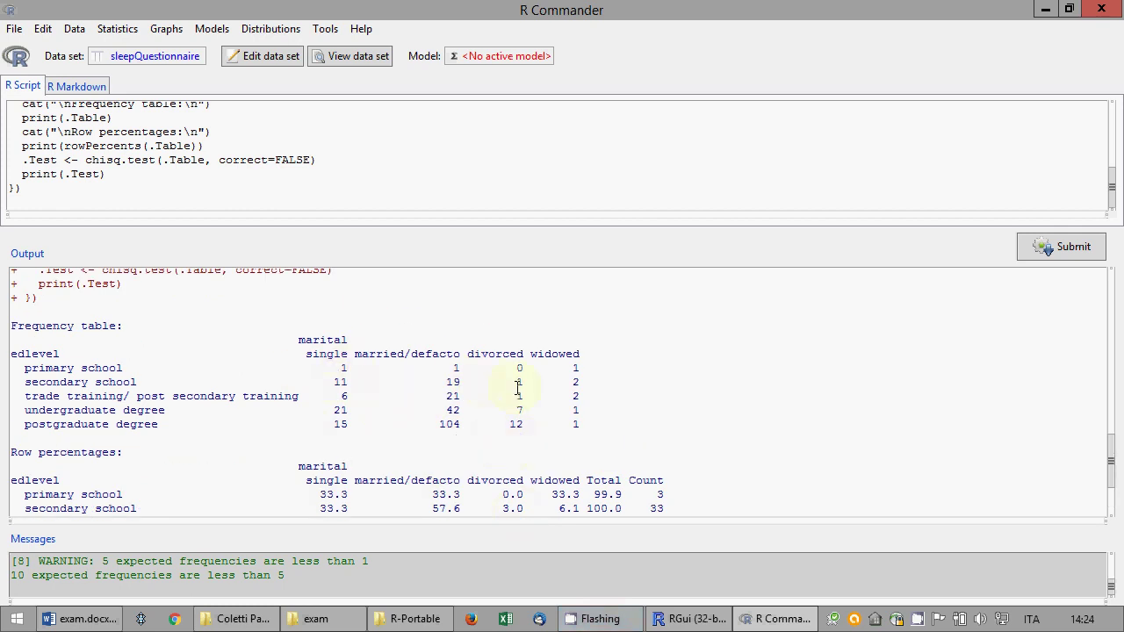
- Highlight the primary school counts in the frequency table, review the test results, and return to exam.docx in Word
double_click(342, 368)
drag(406, 364, 583, 369)
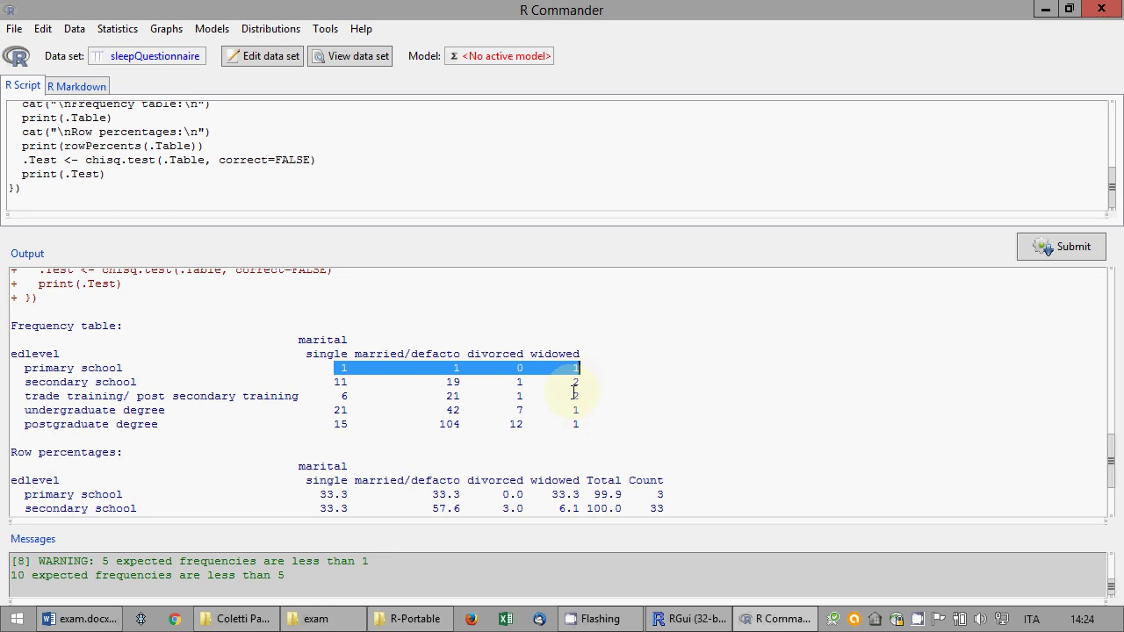
scroll(575, 393, down, 3)
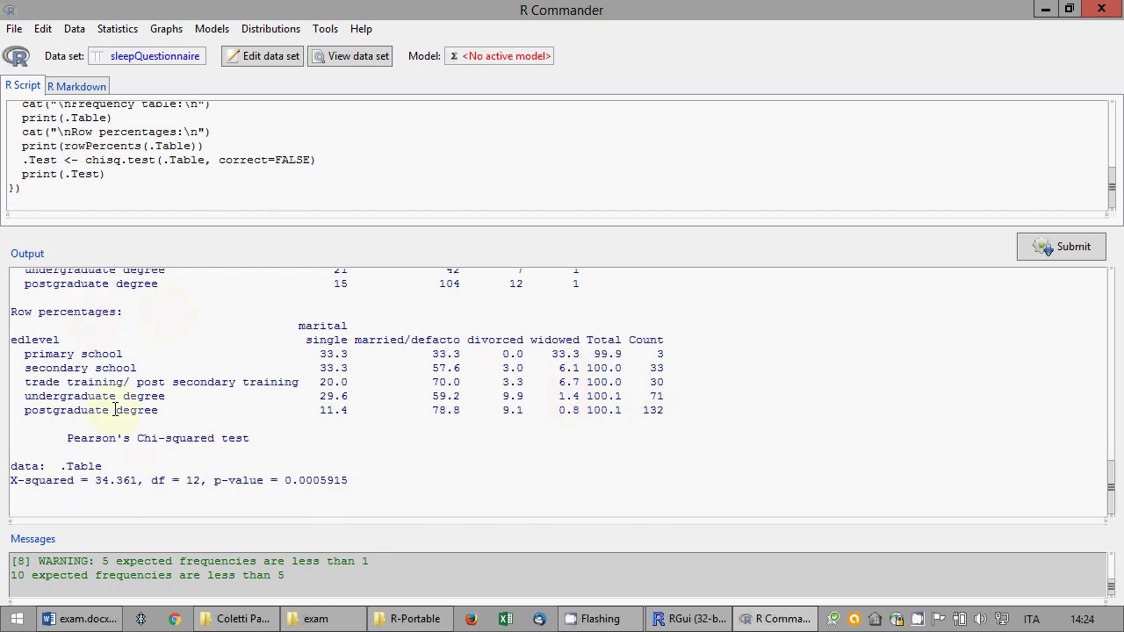
click(101, 625)
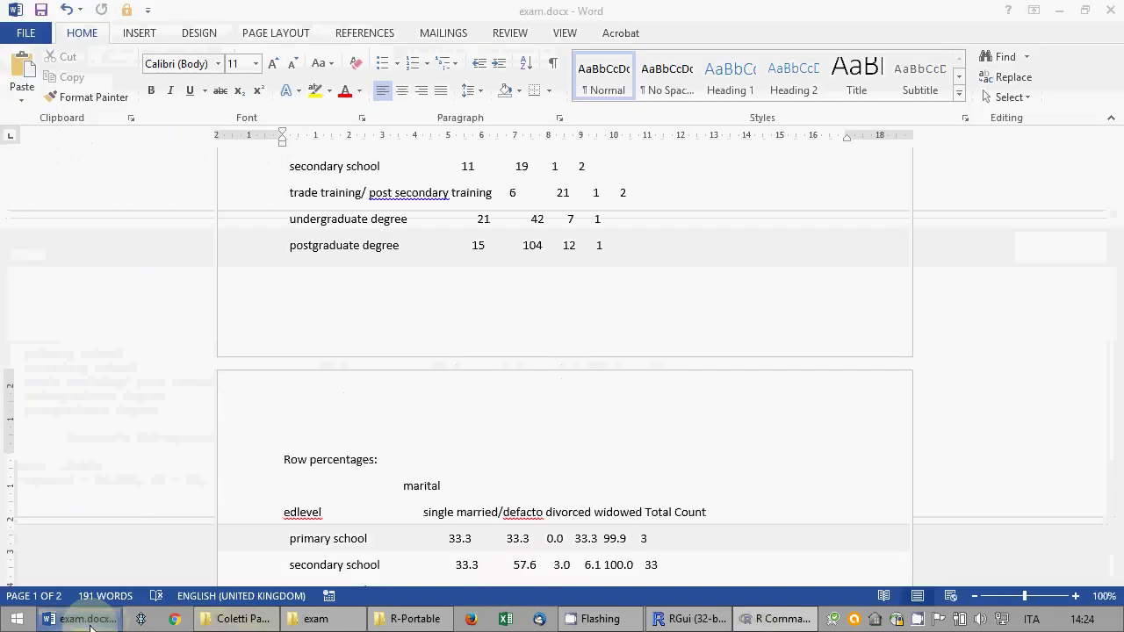
- End the rejection line with a period and start a new paragraph with "However, theoretical count must be at least 5 for each cell."
scroll(474, 386, down, 5)
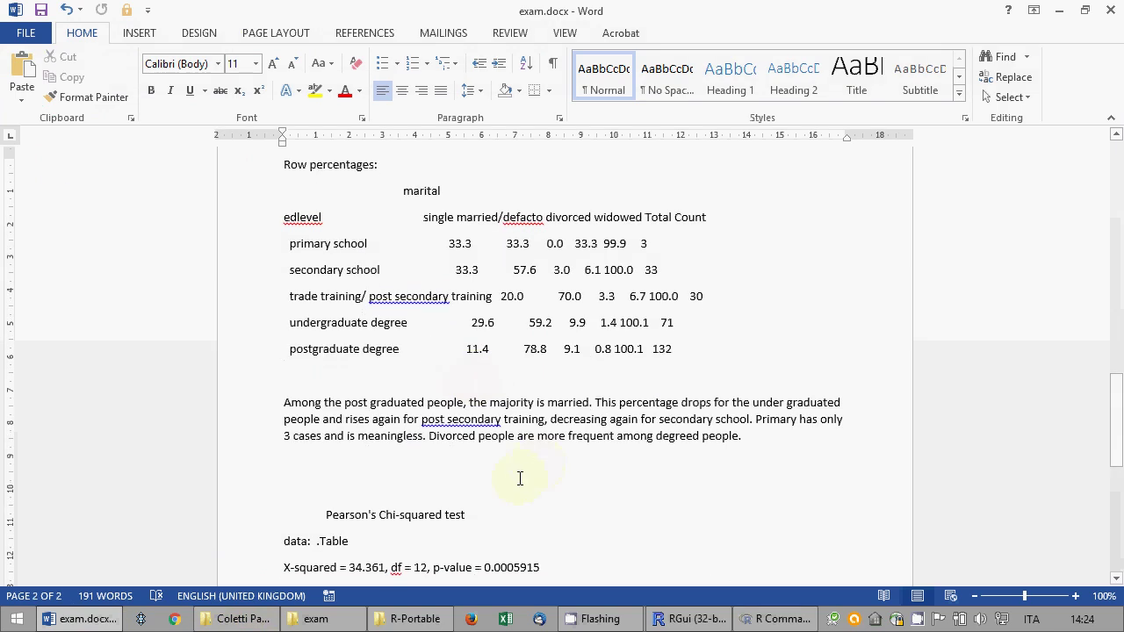
scroll(520, 474, down, 5)
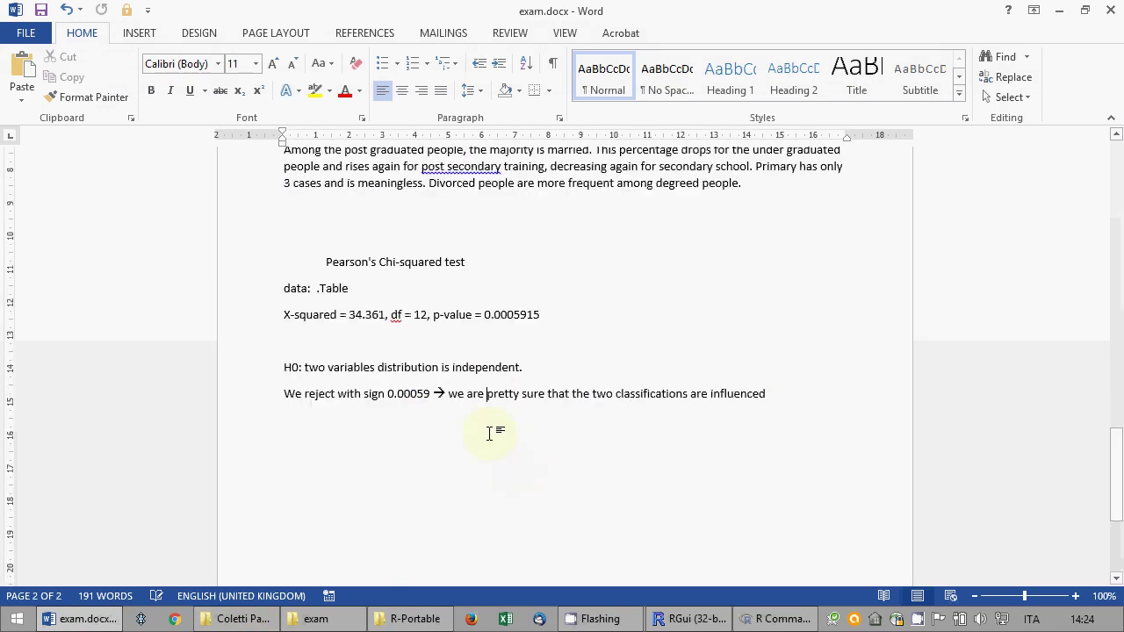
click(494, 431)
text(.)
key(Return)
key(Return)
text(Ho)
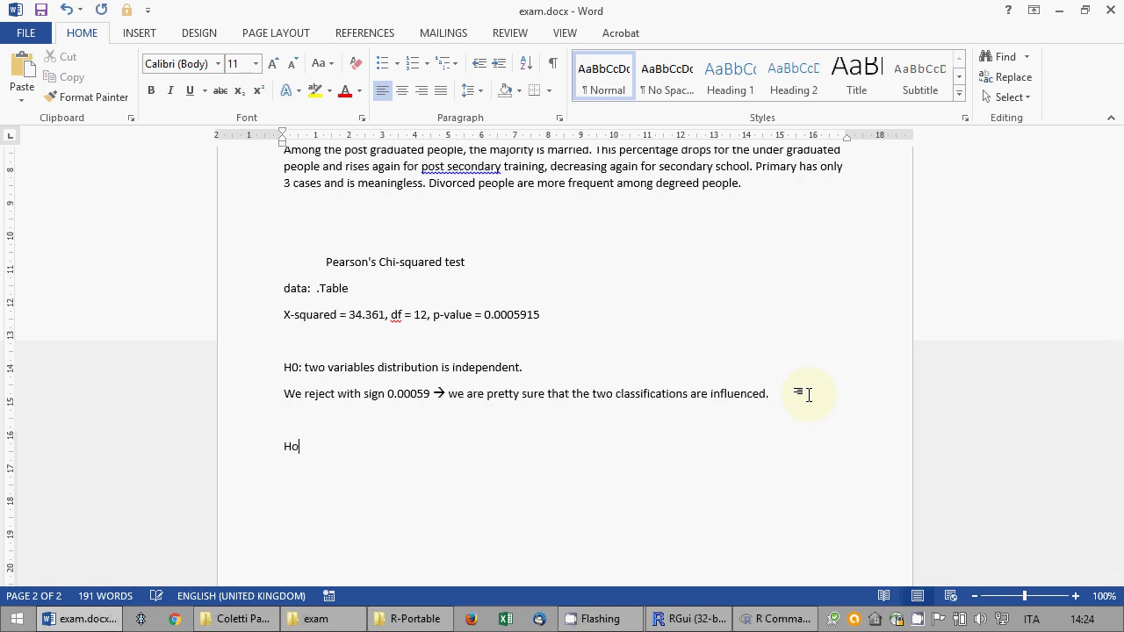
text(wever, theoretical coun)
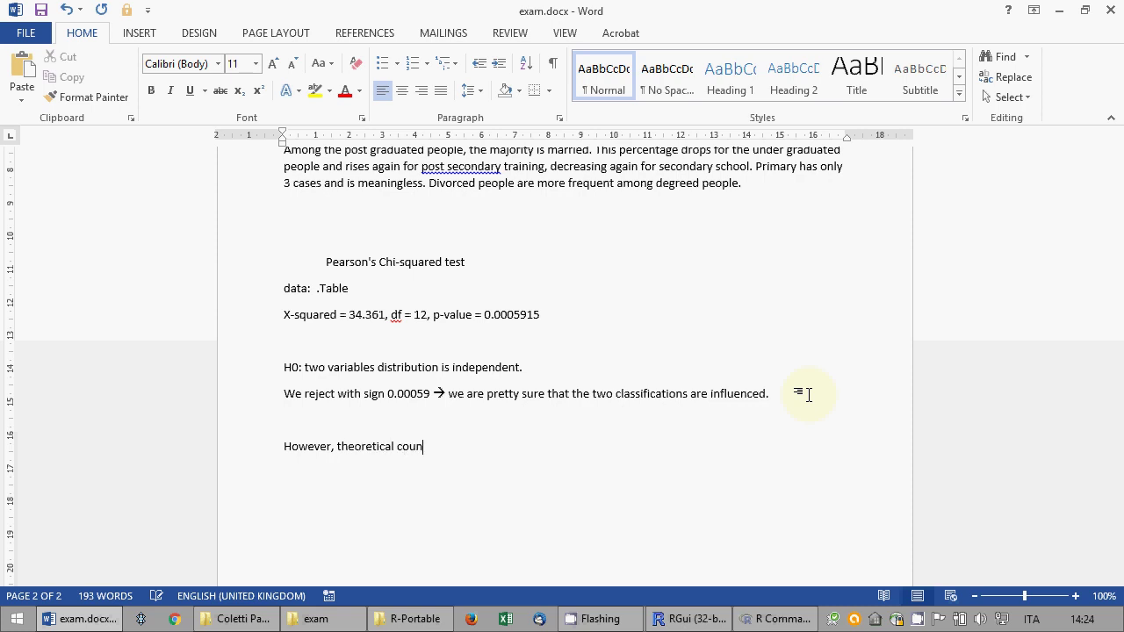
text(t must be at least 5 for e)
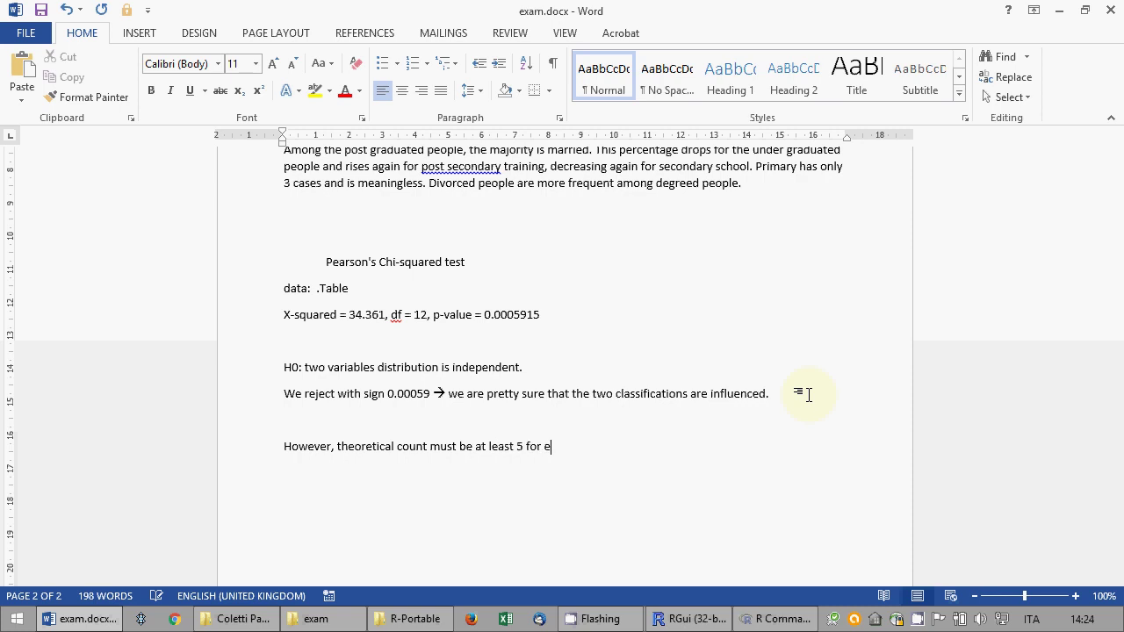
text(ach cell. In the observ)
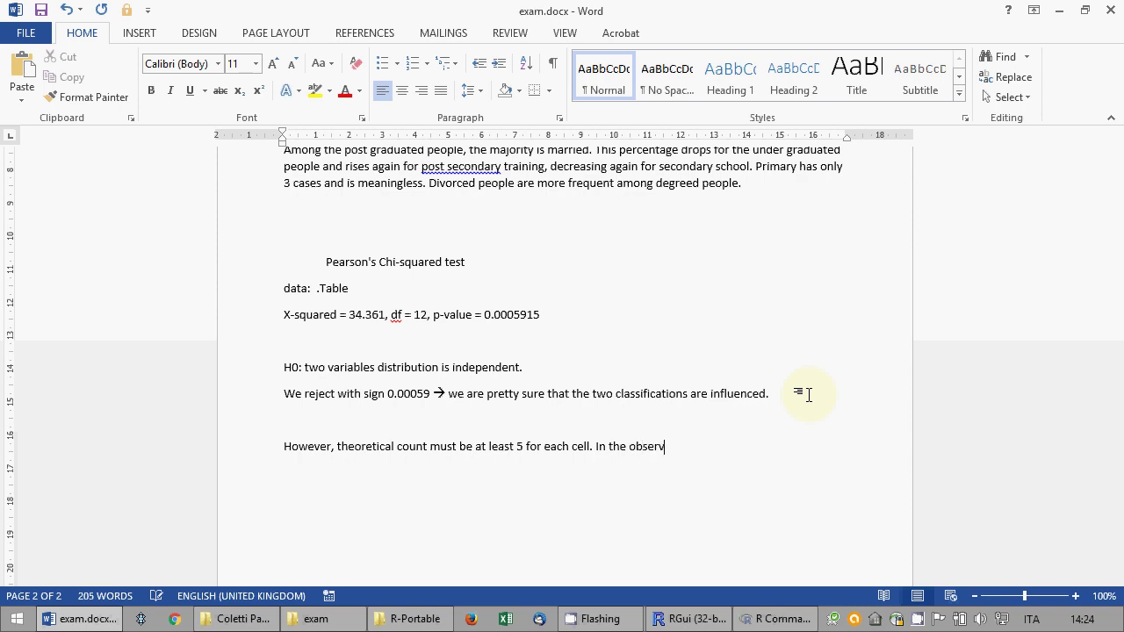
- Continue the paragraph with "In the observed count we have several cells with a value of 1", a right arrow and "Chi square test could not be done."
text(ed count we have seve)
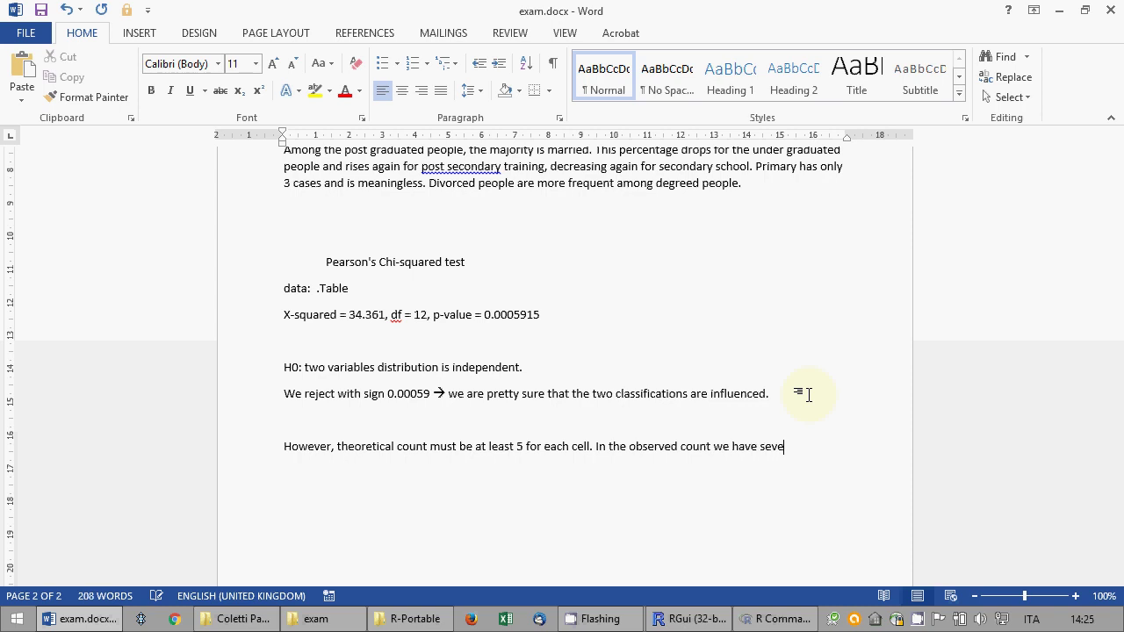
text(ral cells with a v)
text(alue)
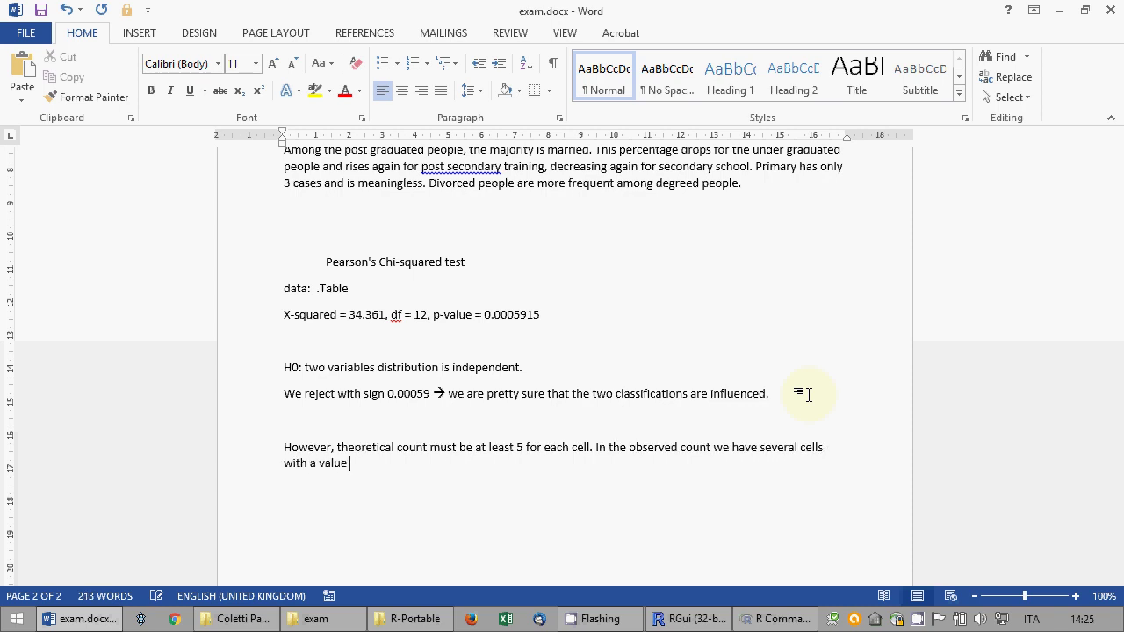
text( of 1 --> C)
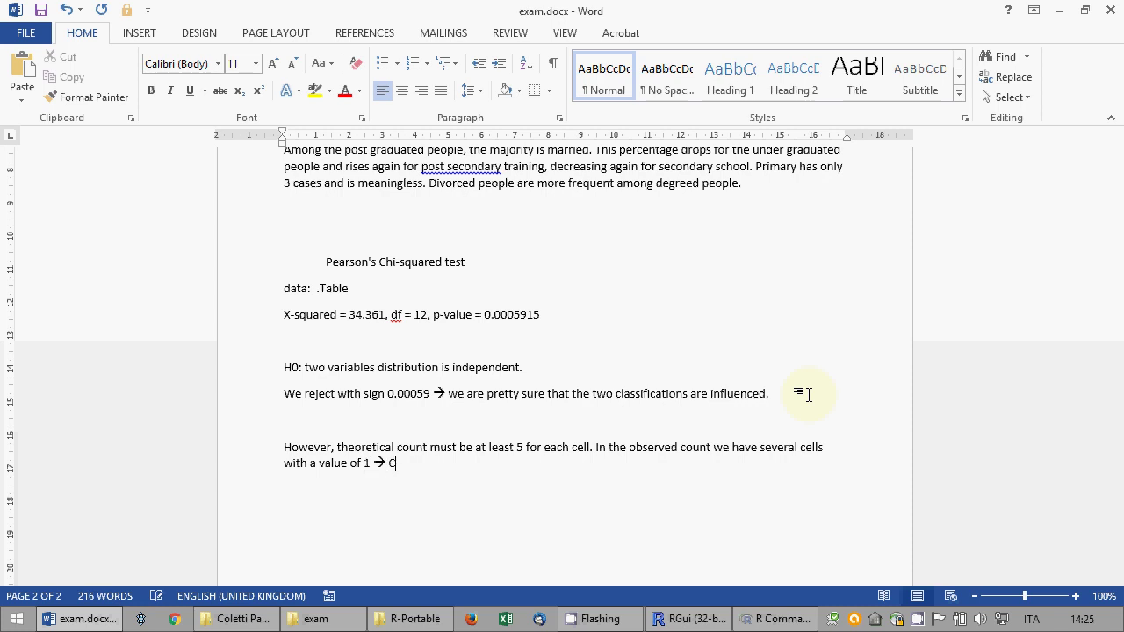
text(hi square test is)
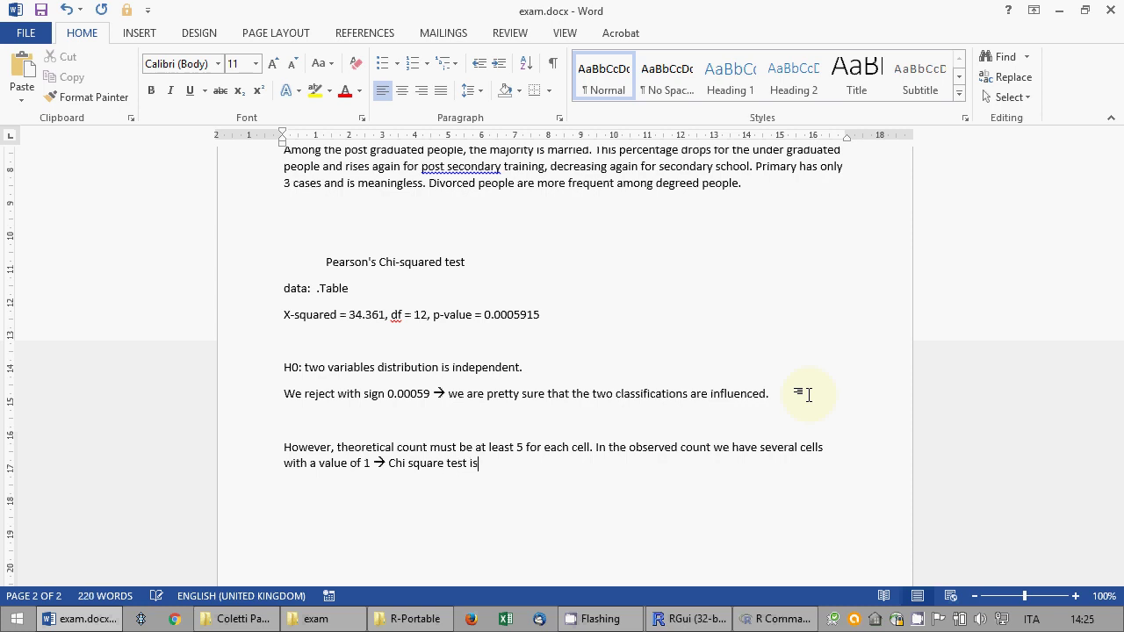
key(BackSpace)
text(cann)
key(BackSpace)
key(BackSpace)
key(BackSpace)
text(ould not be done.)
key(Return)
key(Return)
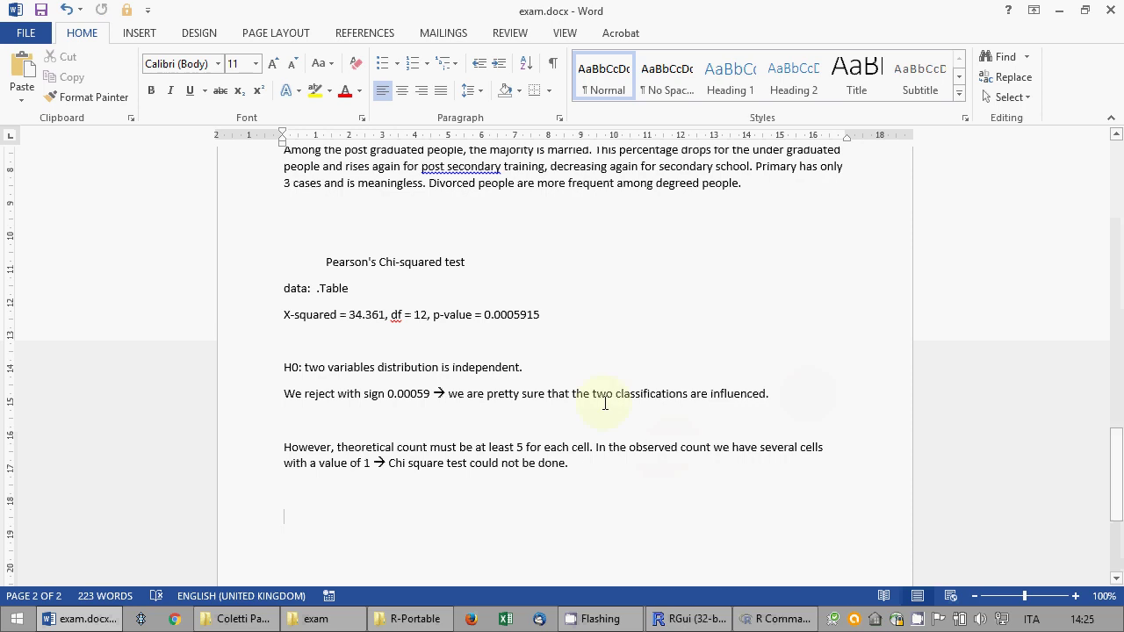
- Add the line "MASSIVE RECODING of hourwnit, hourwend, hourneed" below the Chi square note, save the document, and switch to R Commander
scroll(602, 402, up, 15)
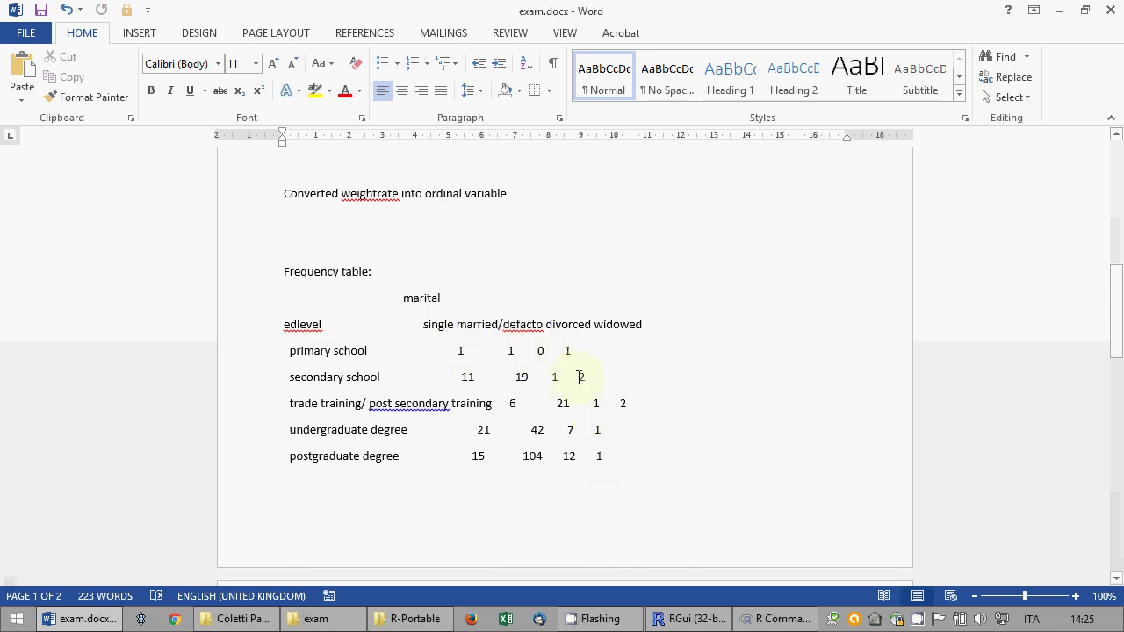
scroll(571, 360, down, 1)
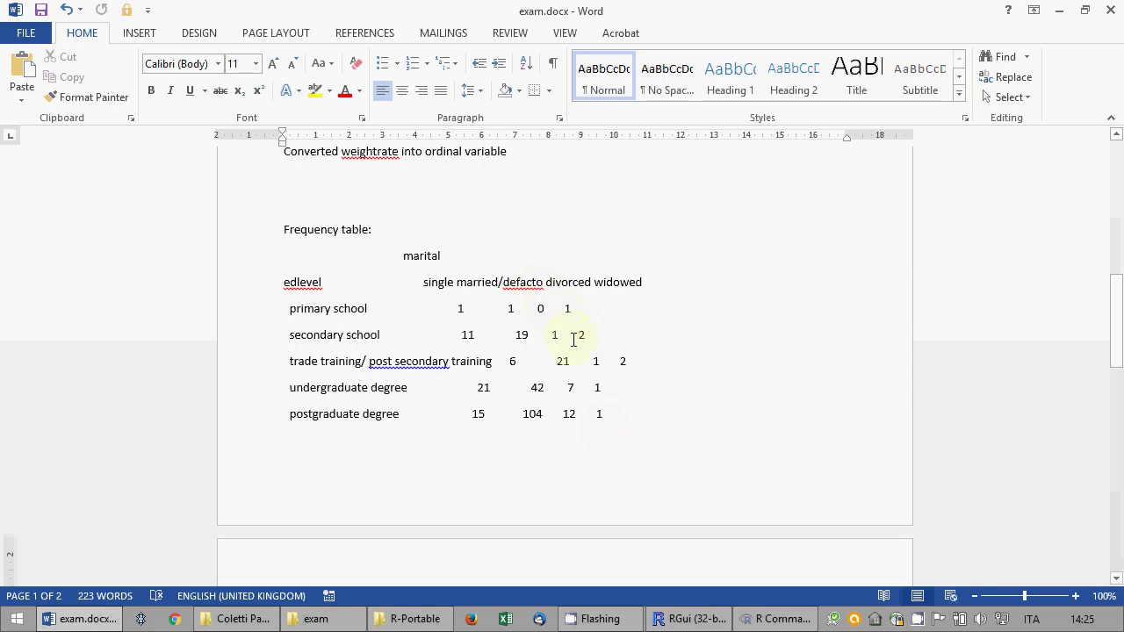
scroll(573, 340, down, 15)
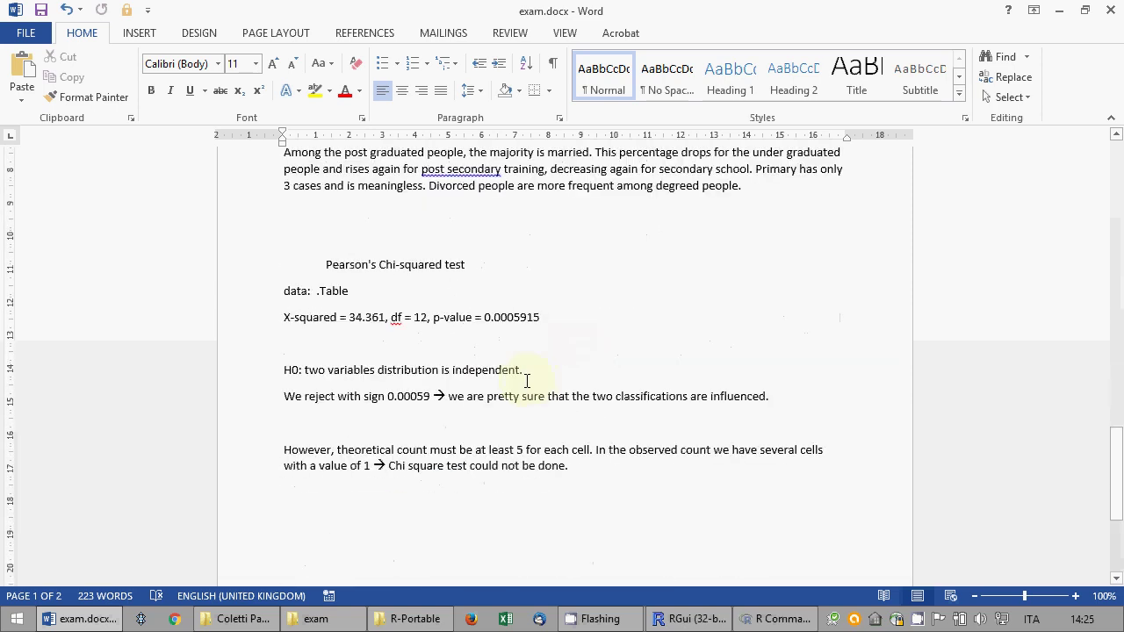
scroll(527, 380, down, 3)
click(288, 387)
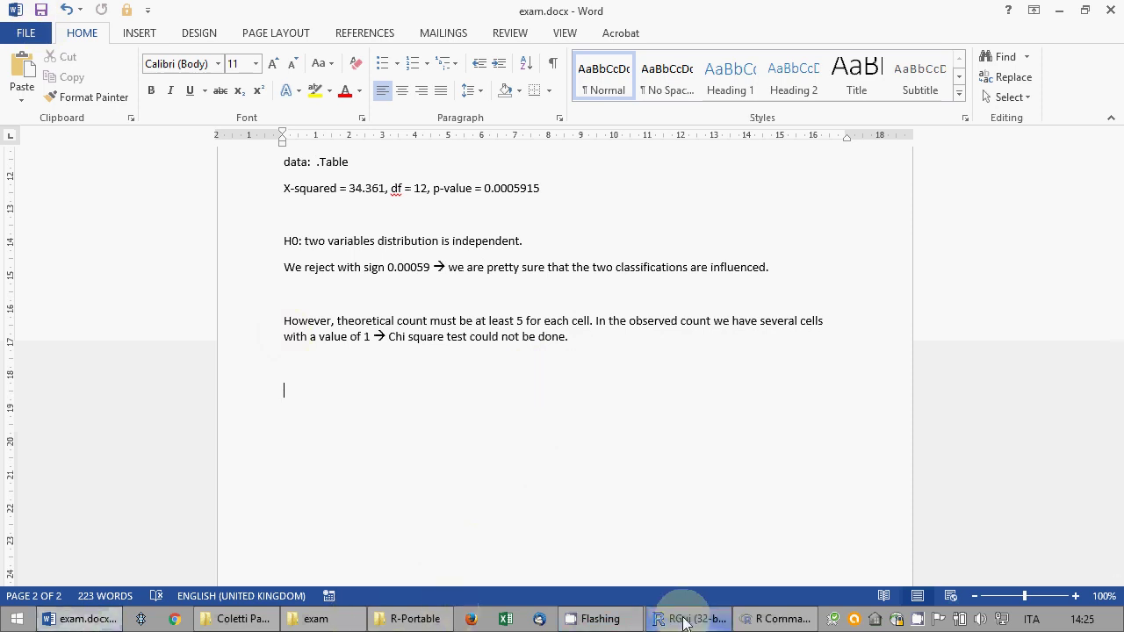
mouse_move(587, 619)
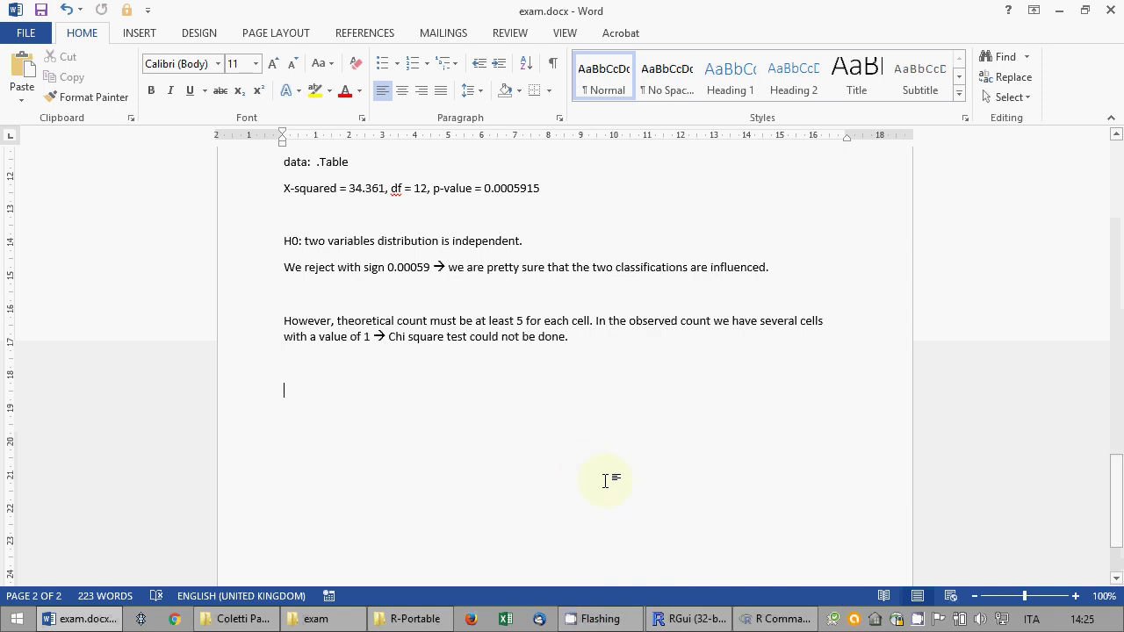
text(MASSIVE RECO)
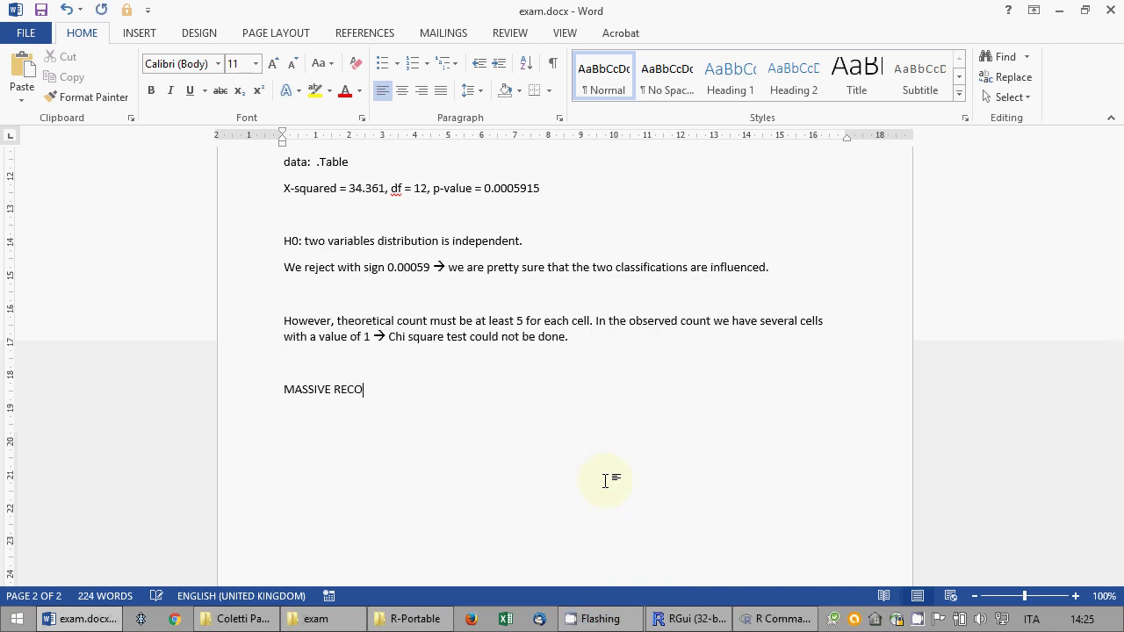
text(DING of hour)
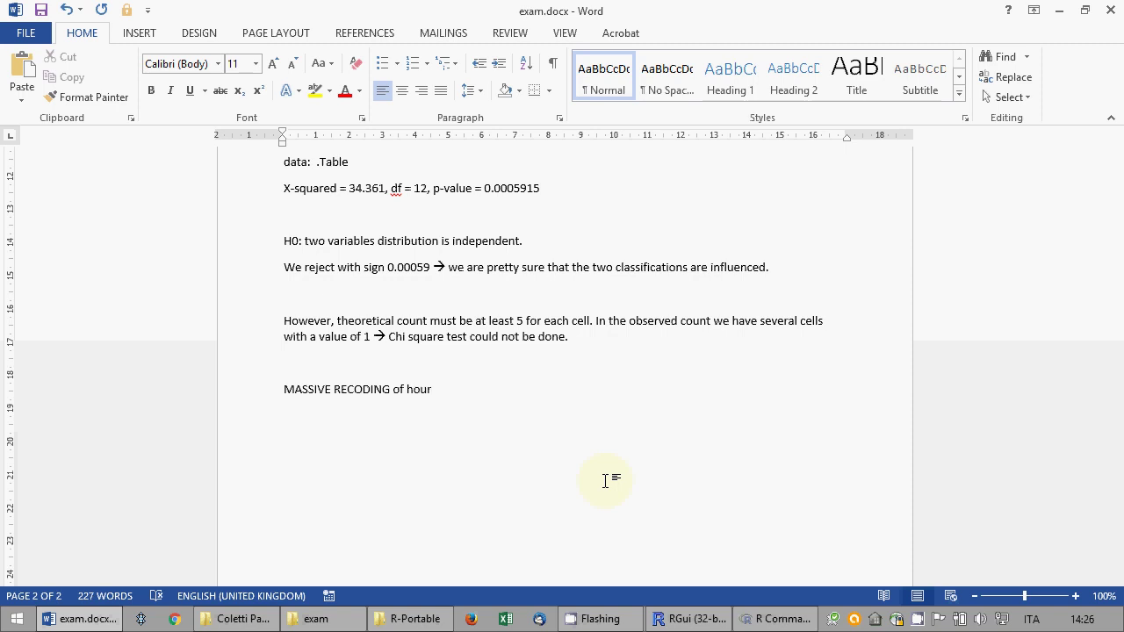
text(wnit, hourwe)
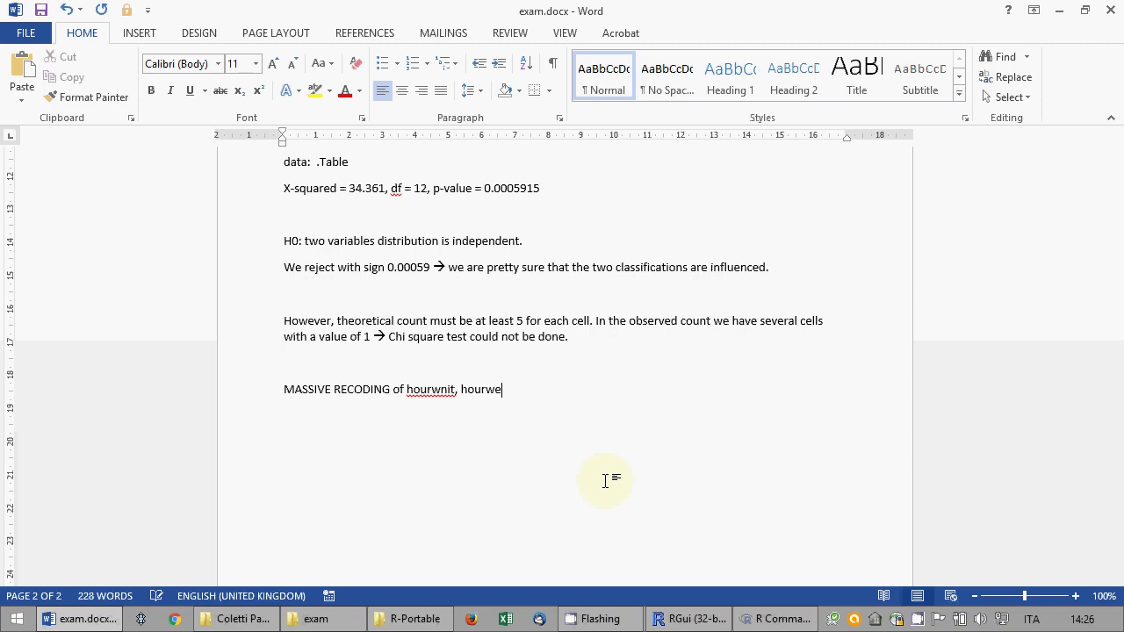
text(nd, hourneed)
key(Return)
key(Return)
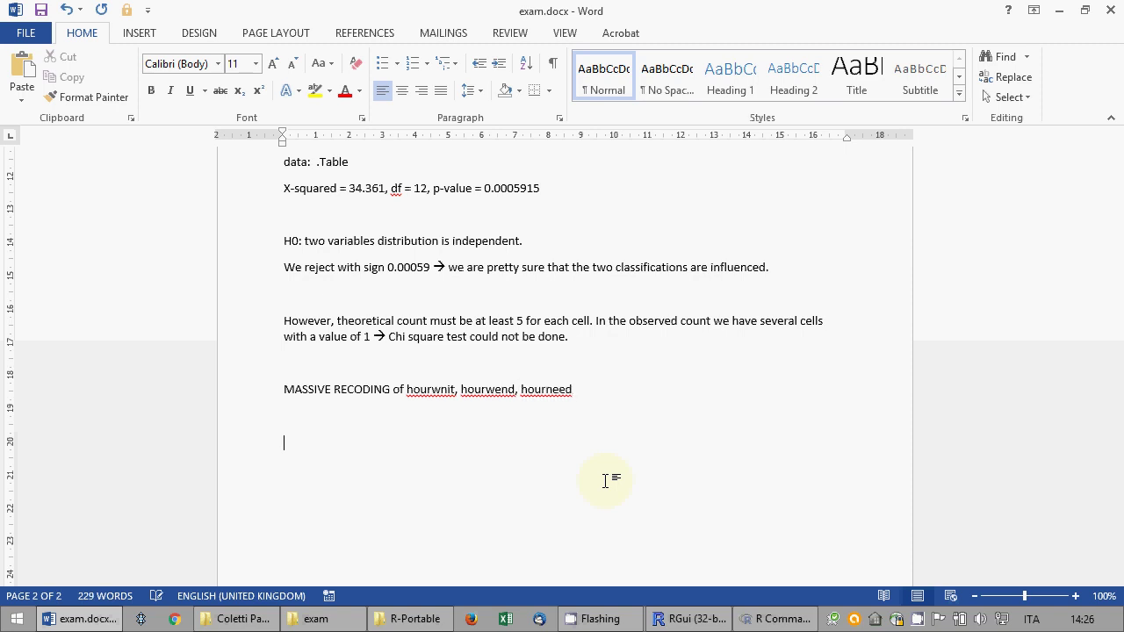
click(40, 11)
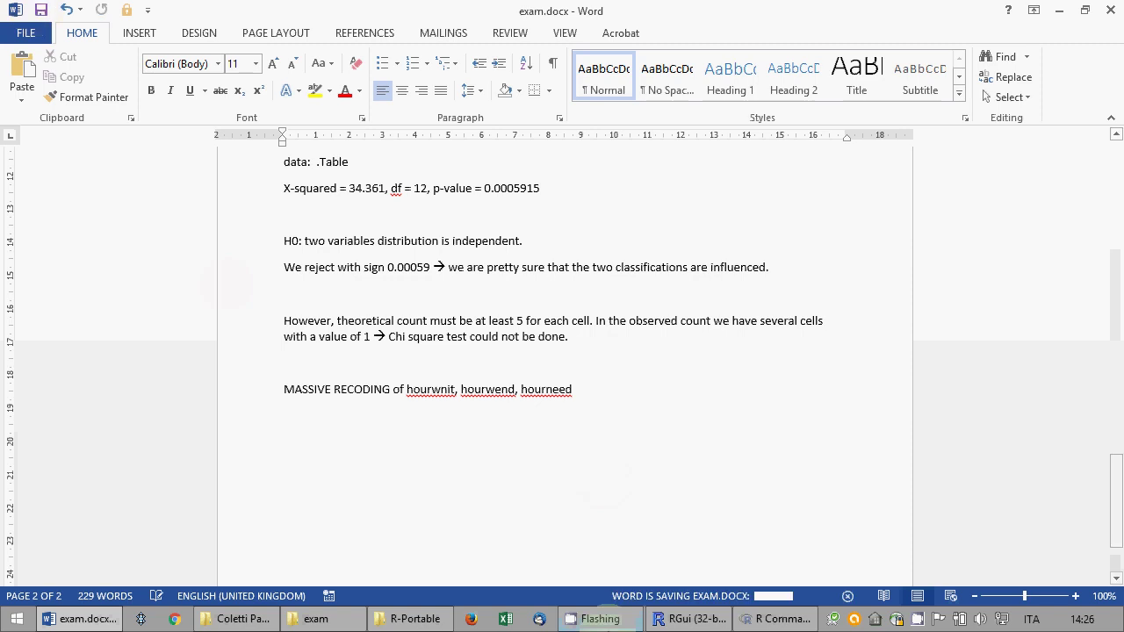
click(760, 621)
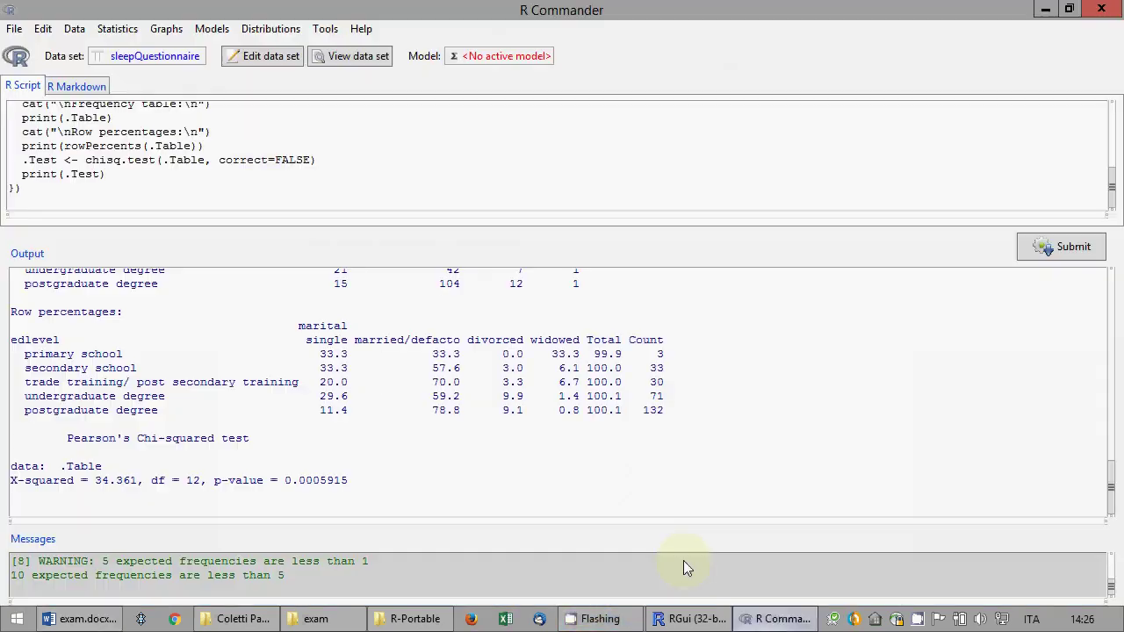
click(101, 32)
mouse_move(75, 29)
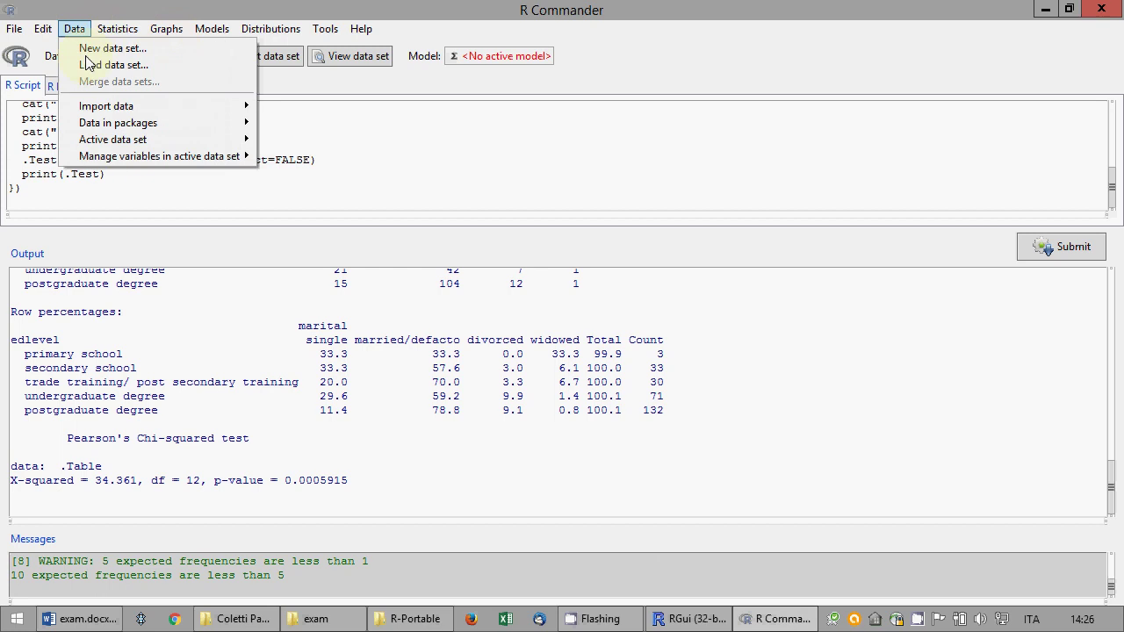
mouse_move(145, 163)
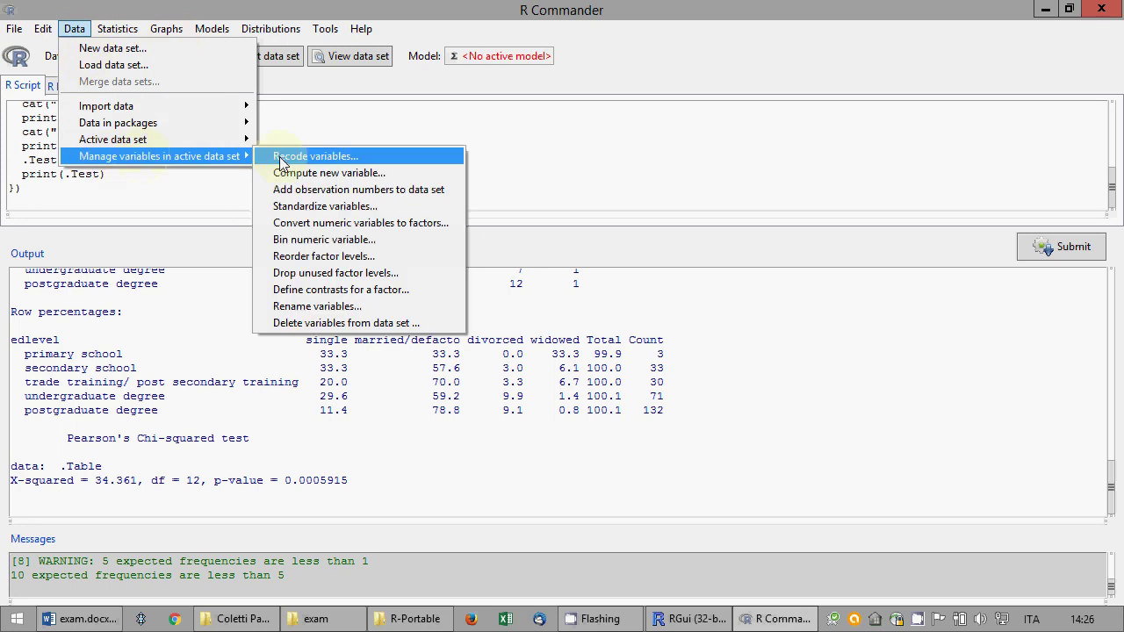
click(332, 240)
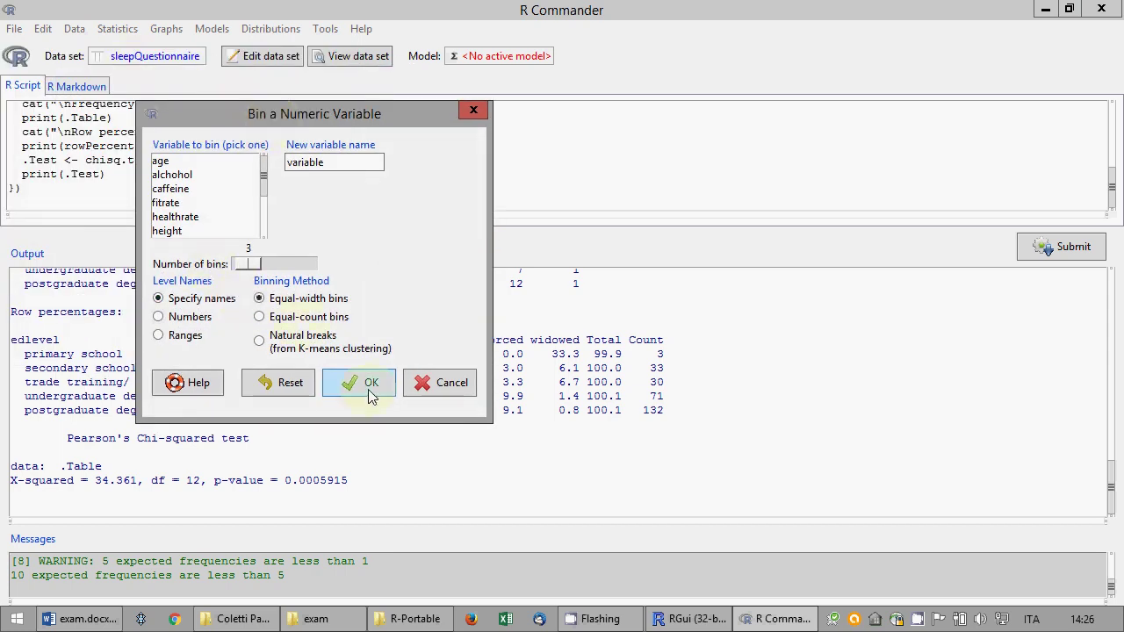
click(446, 384)
- Set up a recode of hourneed, hourwend and hourwnit together, with "rec_" as the prefix for the new variables
click(74, 28)
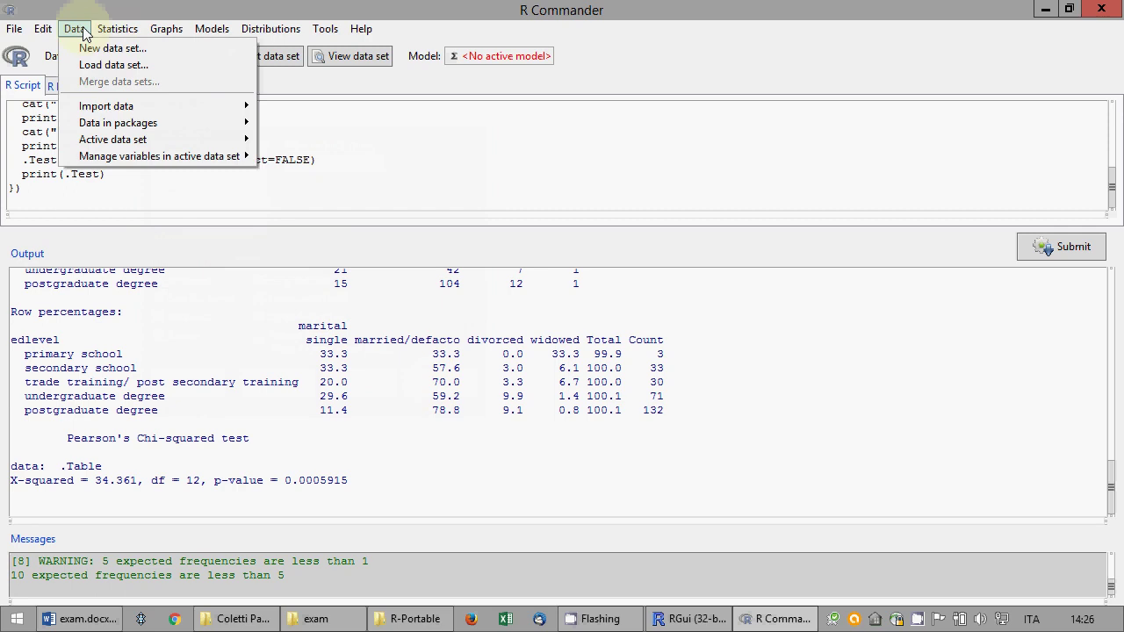
mouse_move(253, 160)
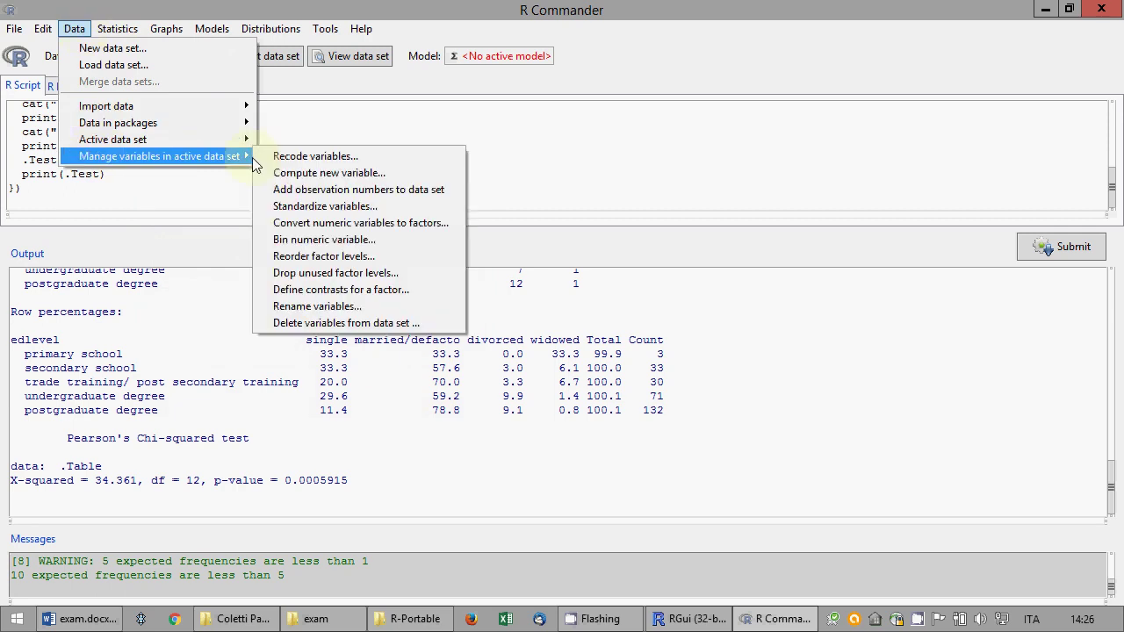
click(311, 156)
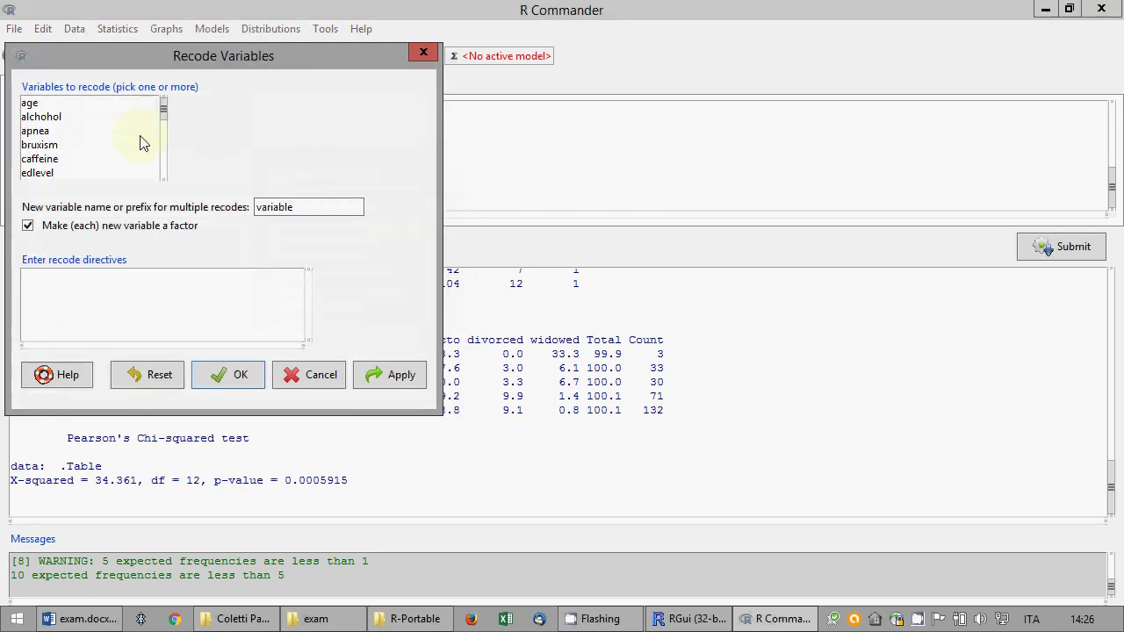
drag(164, 109, 158, 143)
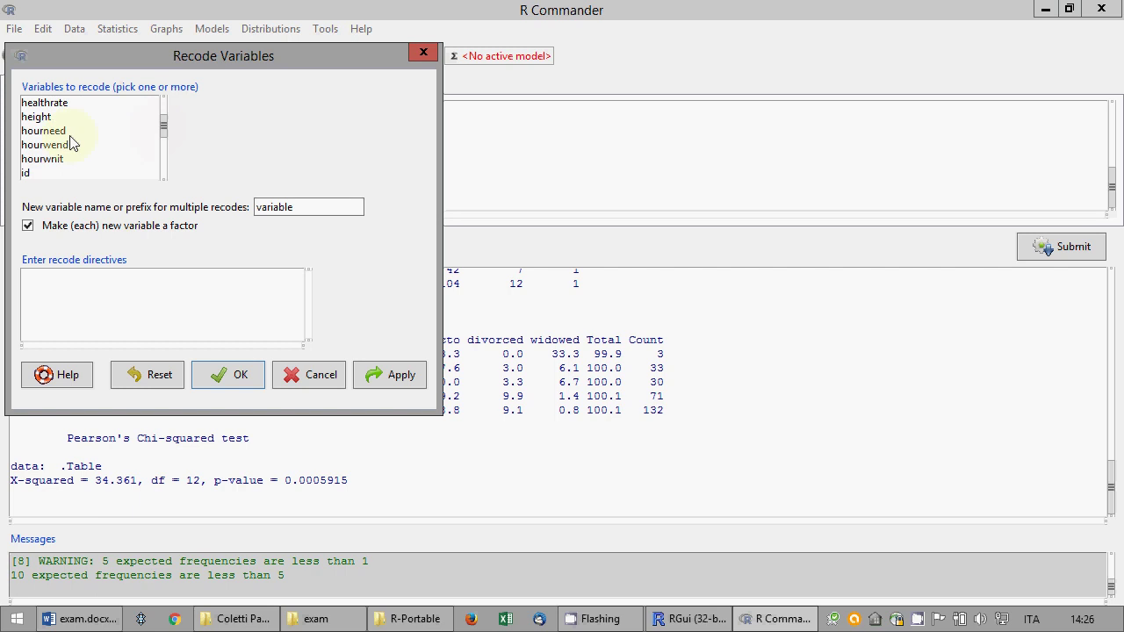
drag(53, 131, 70, 159)
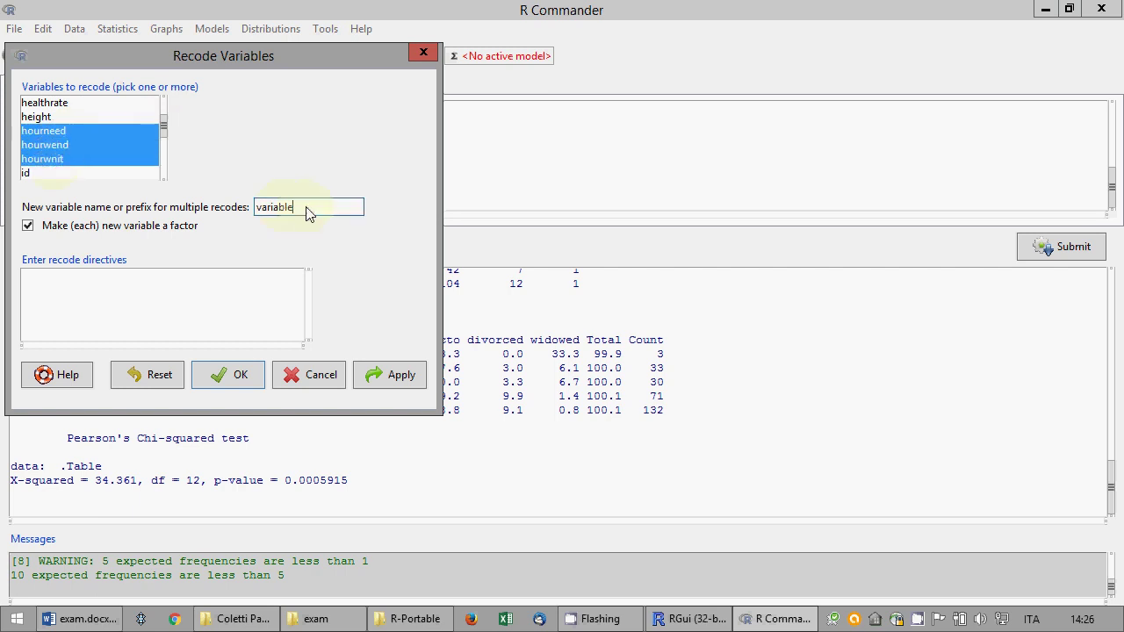
drag(308, 211, 220, 214)
text(rec_)
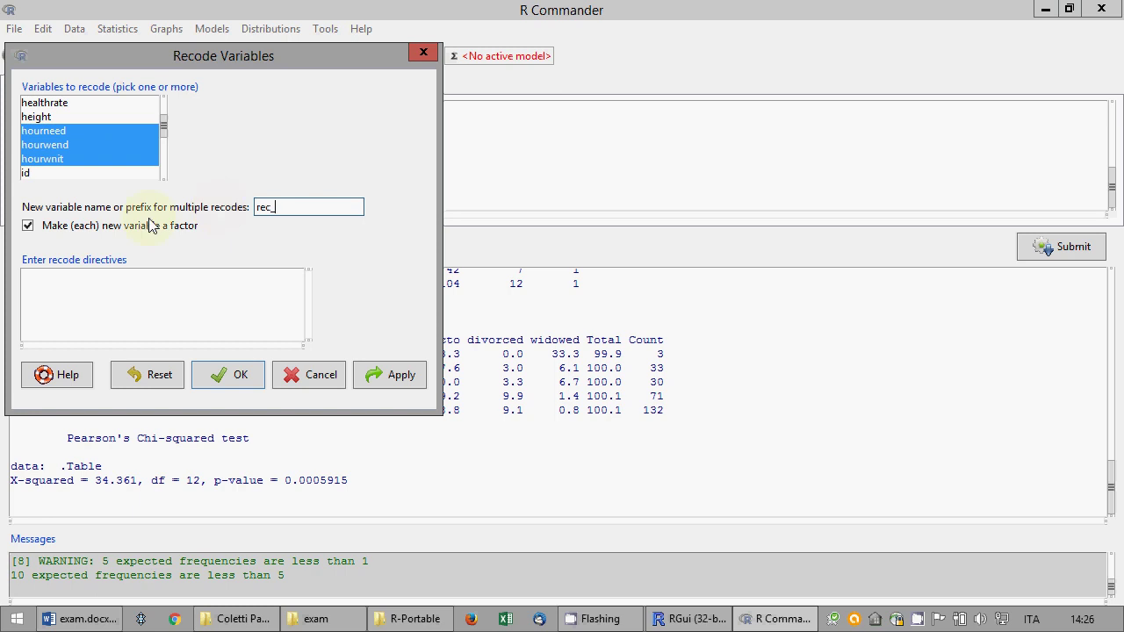
click(149, 283)
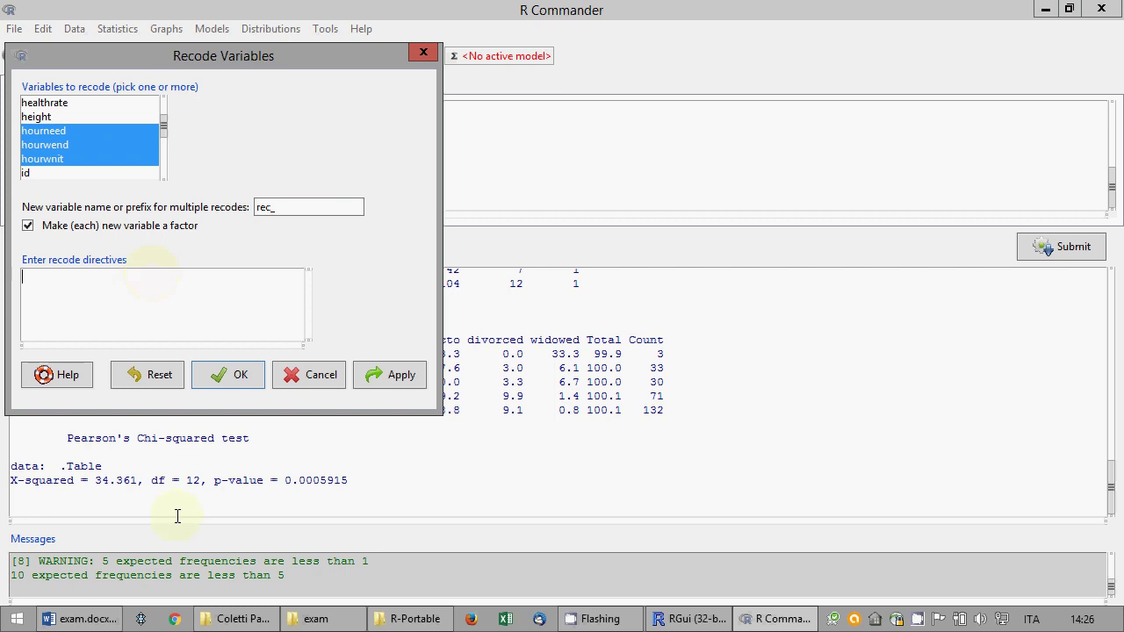
- Open the StatisticalAnalysisWithR.pptx presentation from the ADA folder inside unibz lectures
right_click(310, 619)
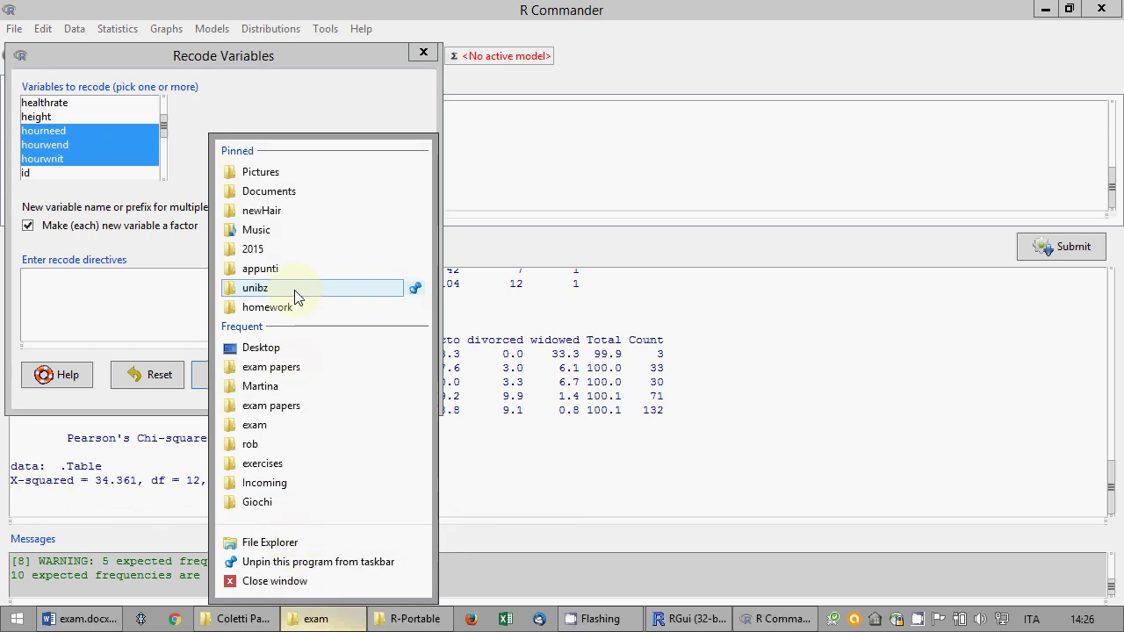
click(296, 282)
double_click(411, 376)
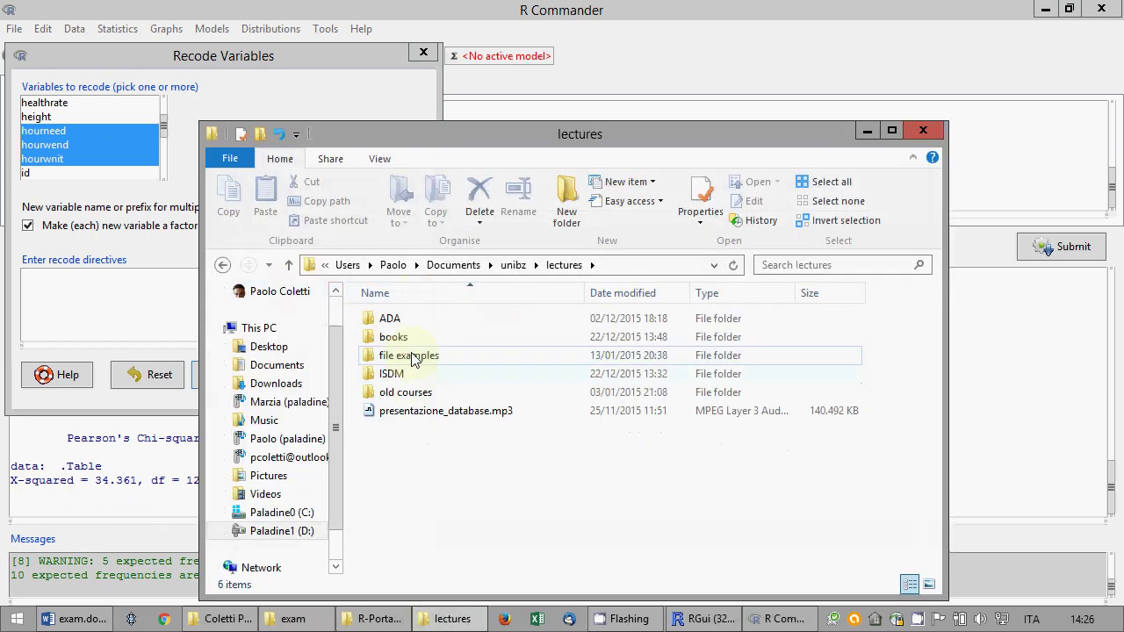
double_click(391, 319)
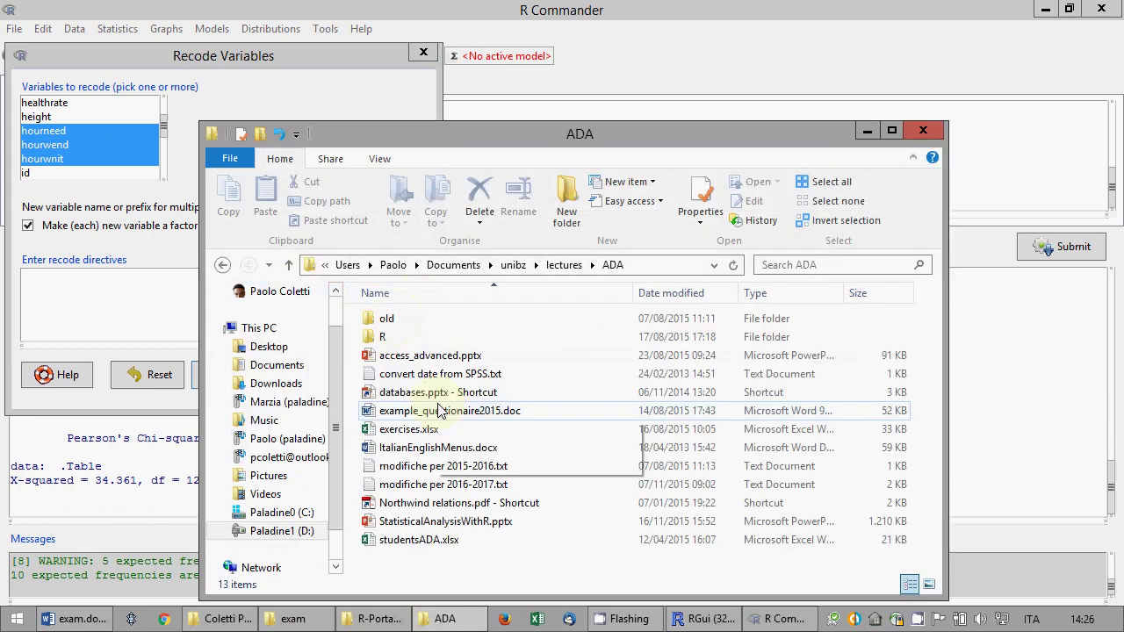
double_click(404, 523)
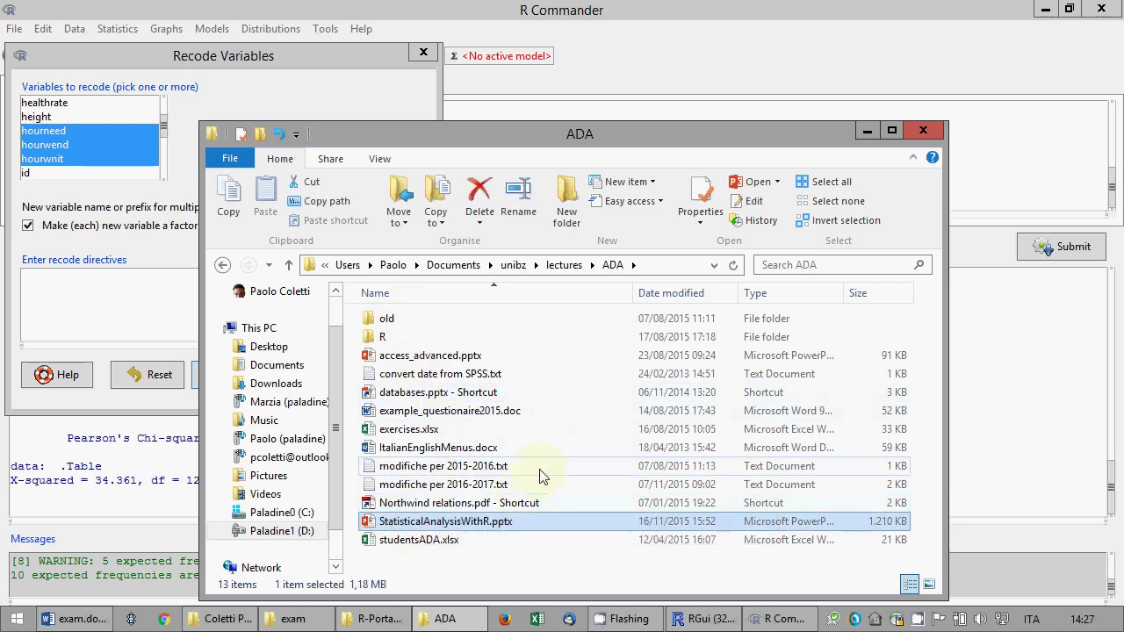
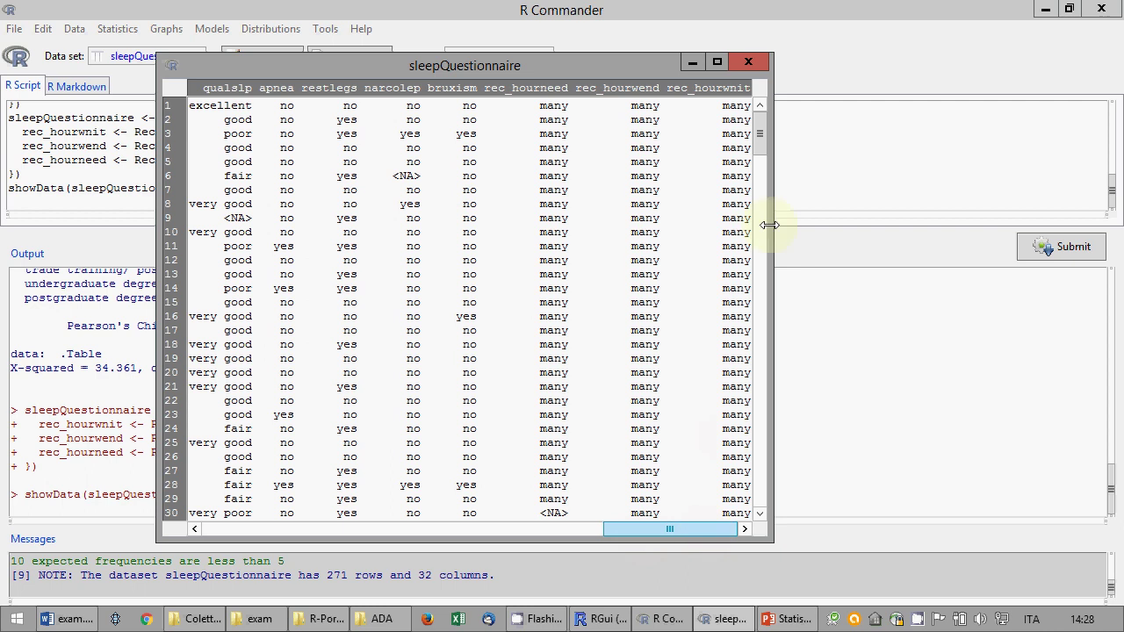
- Check the rec_hourneed, rec_hourwend and rec_hourwnit columns of sleepQuestionnaire for cases the recode ranges missed, and close the data view
drag(762, 141, 771, 244)
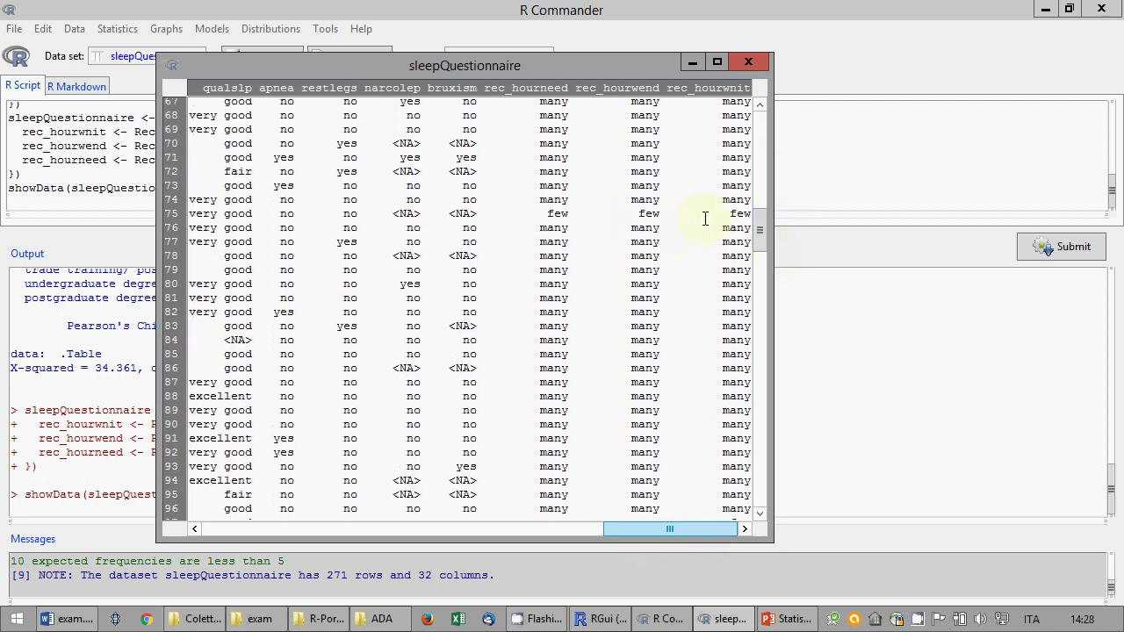
drag(760, 230, 769, 342)
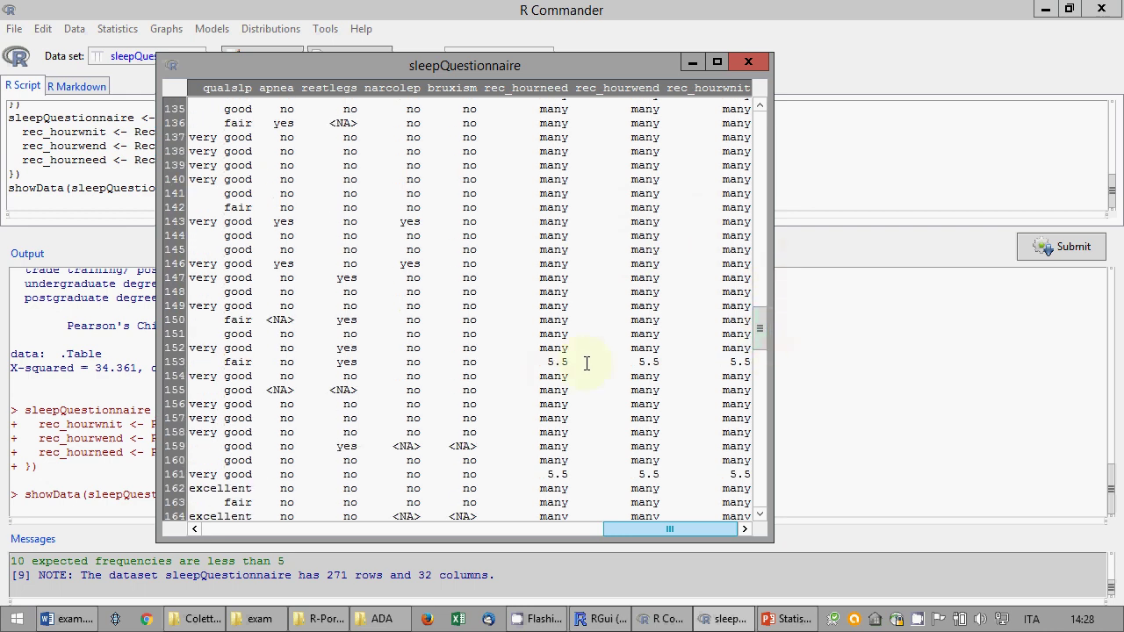
drag(551, 362, 746, 364)
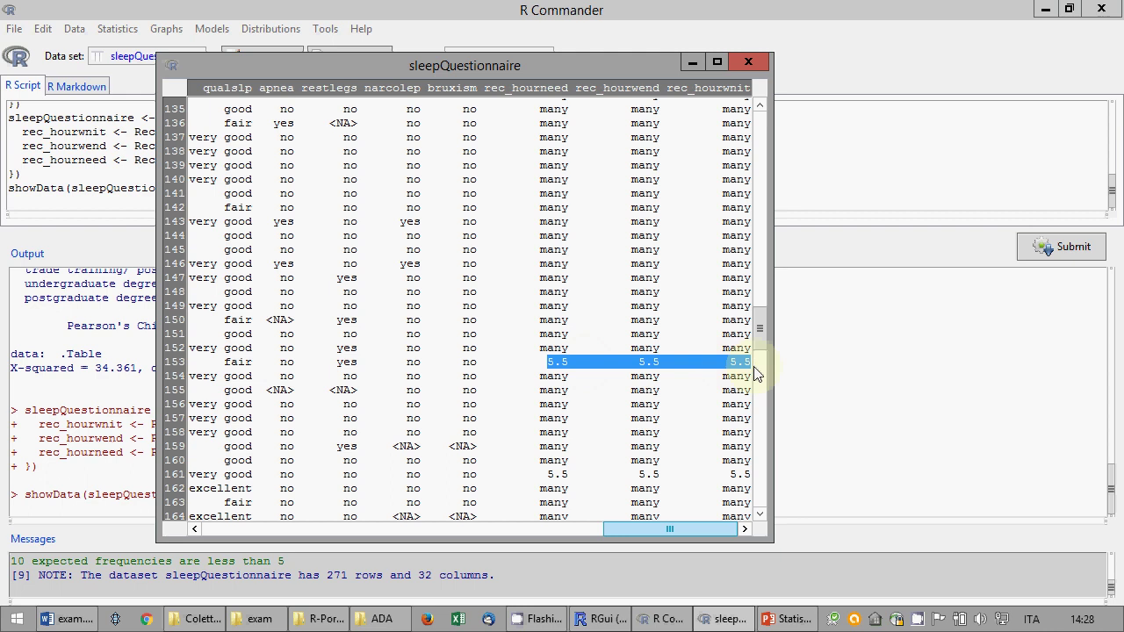
click(709, 376)
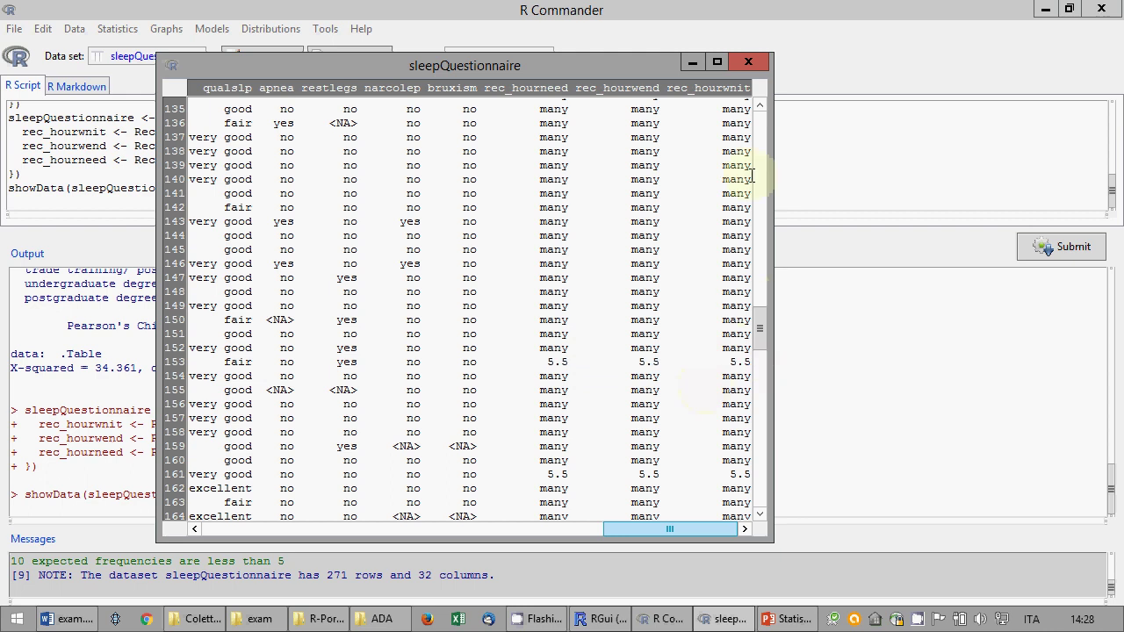
click(748, 62)
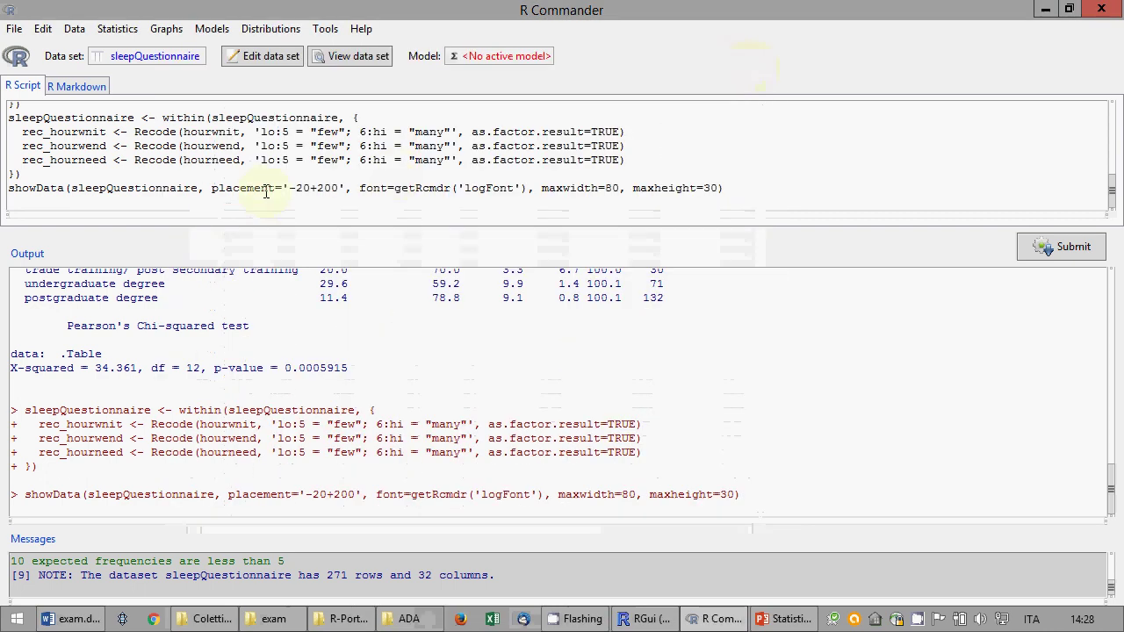
- Change the lower bound of the "many" range to 5.001 in the Recode commands for hourwnit, hourwend and hourneed
click(369, 132)
key(BackSpace)
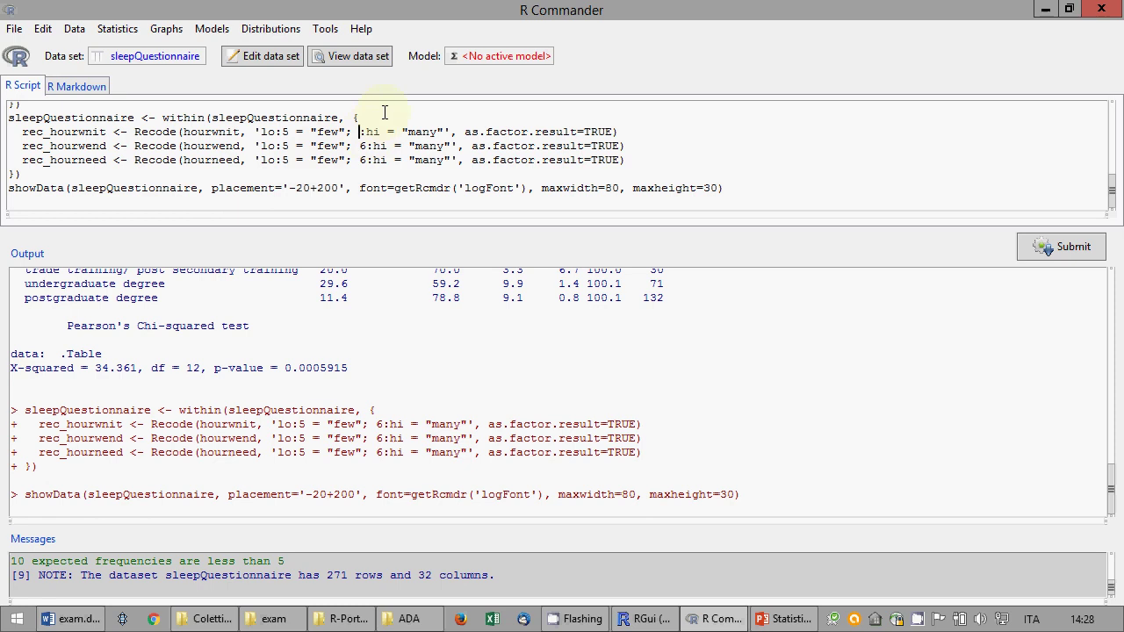
text(5.)
text(001)
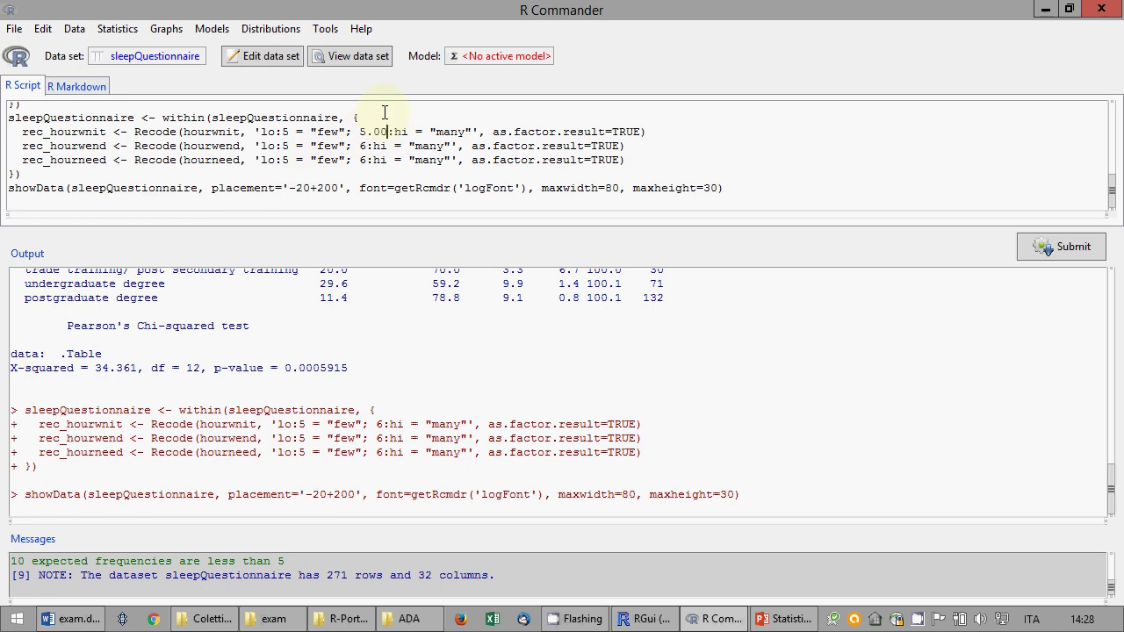
click(369, 145)
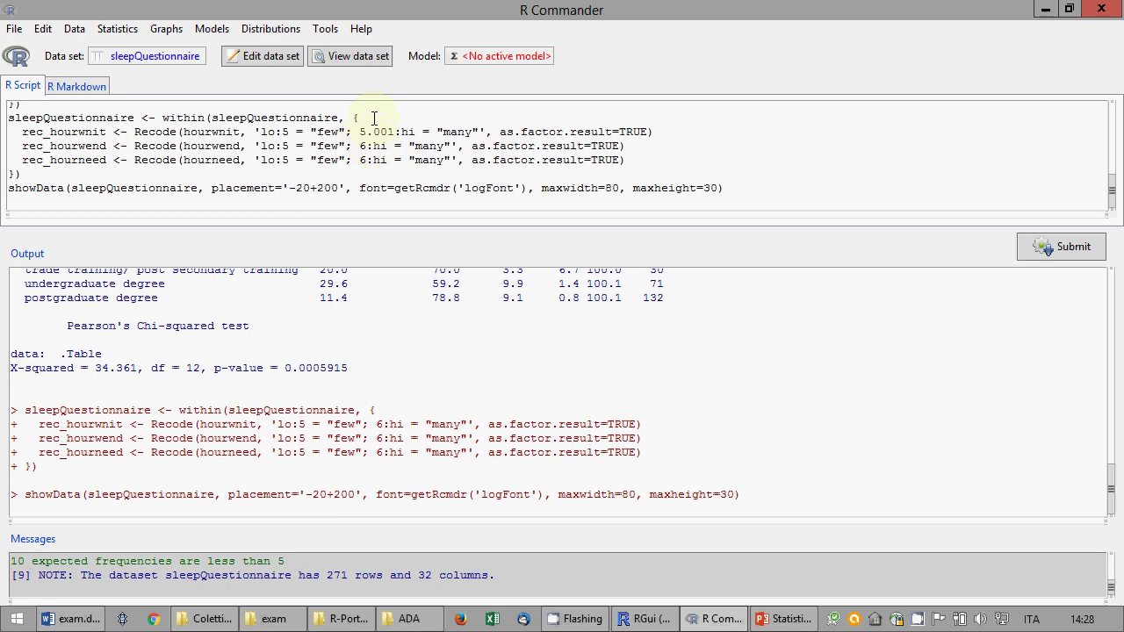
key(BackSpace)
text(5.001)
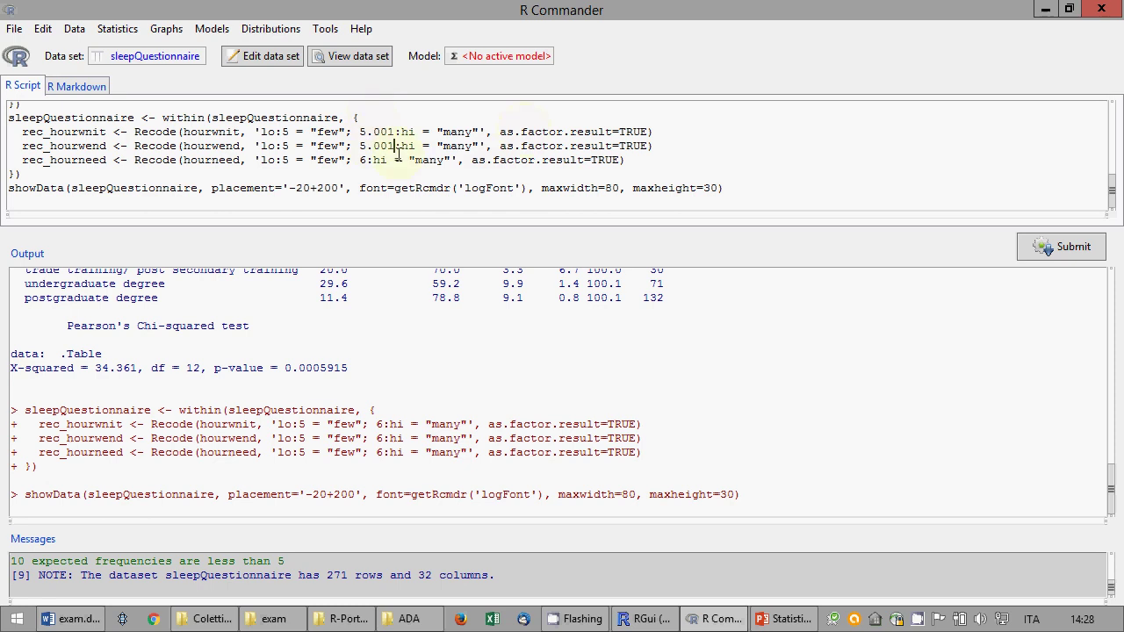
click(361, 160)
key(Delete)
text(5.001)
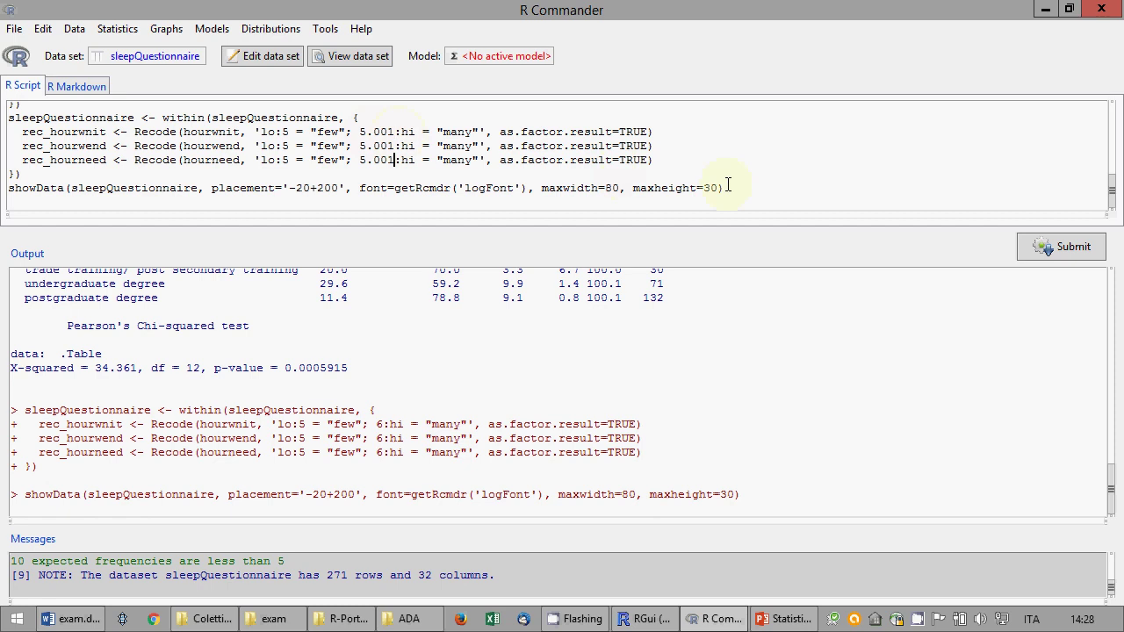
- Run the corrected recode block, from the sleepQuestionnaire assignment to its closing brackets
drag(9, 187, 514, 160)
drag(38, 107, 8, 117)
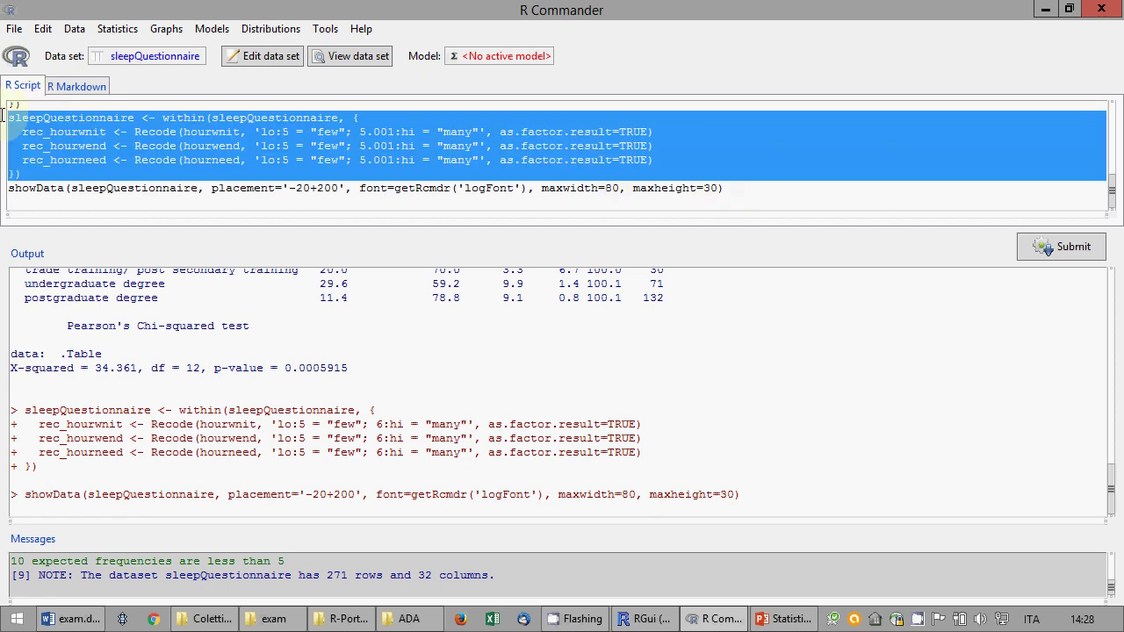
click(1053, 246)
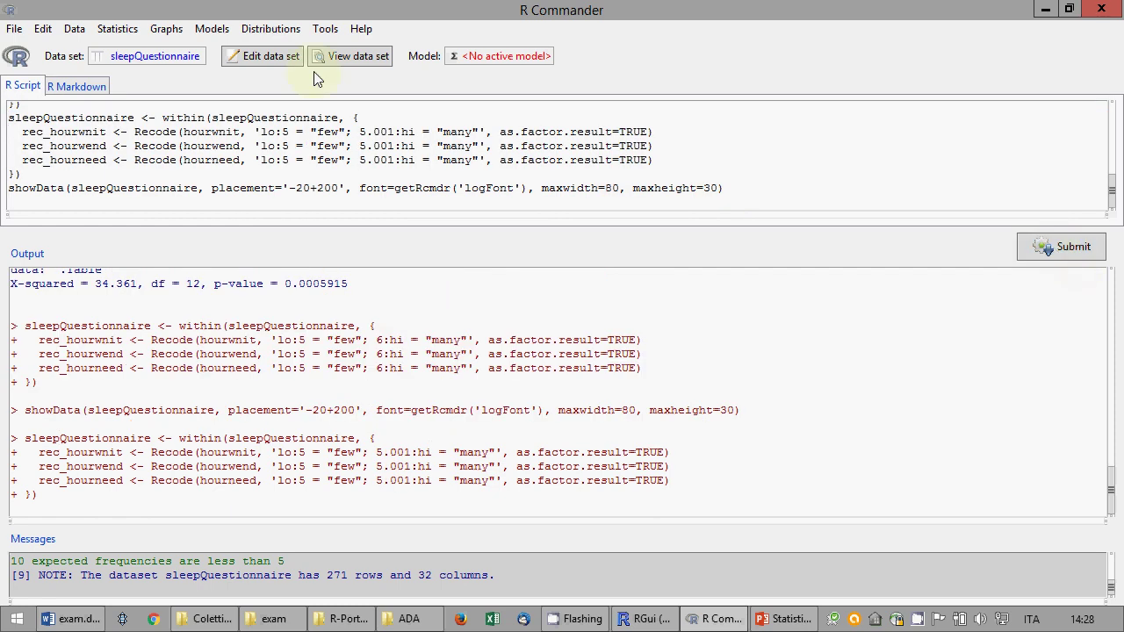
- View the sleepQuestionnaire data set, check its three rec_ columns down to the last rows, and close the view
click(352, 57)
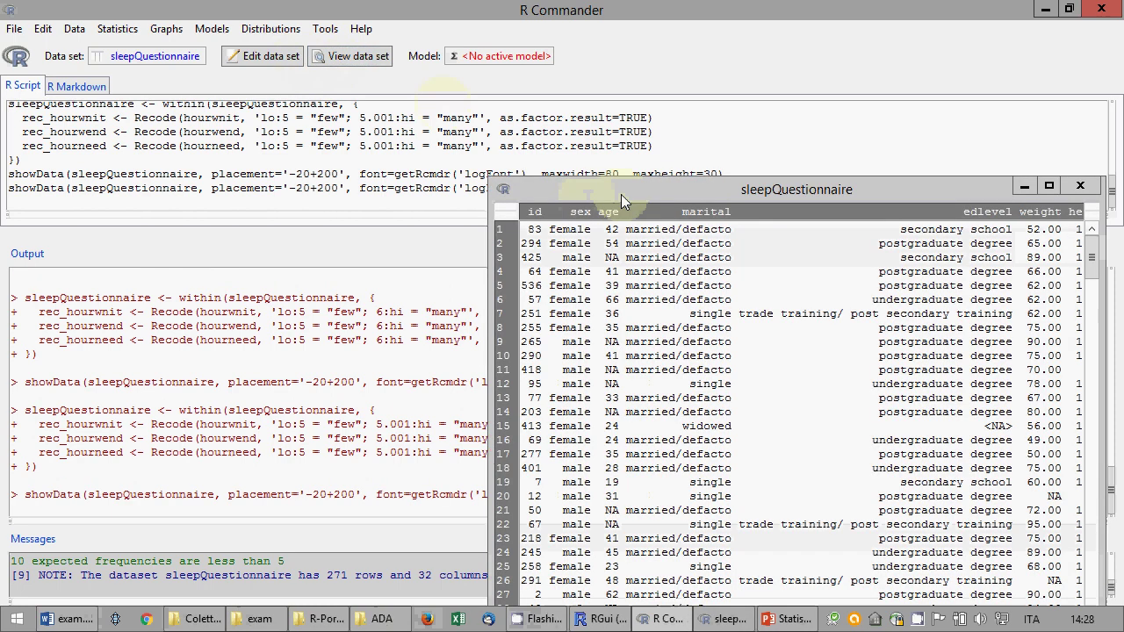
drag(621, 146, 364, 104)
drag(374, 567, 819, 577)
drag(837, 177, 843, 503)
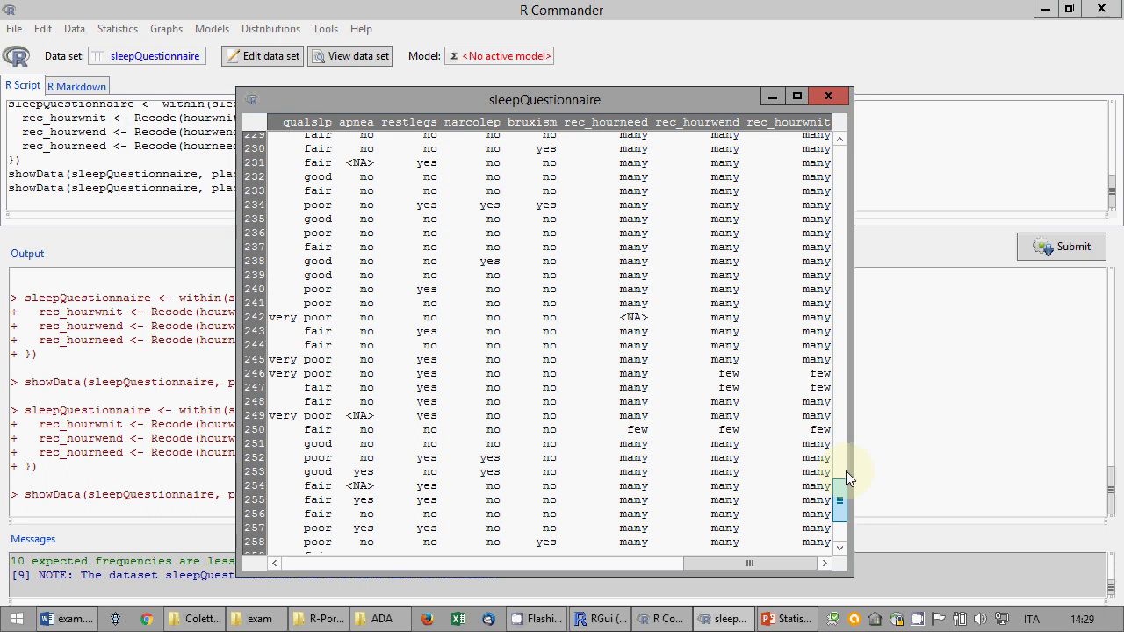
click(828, 96)
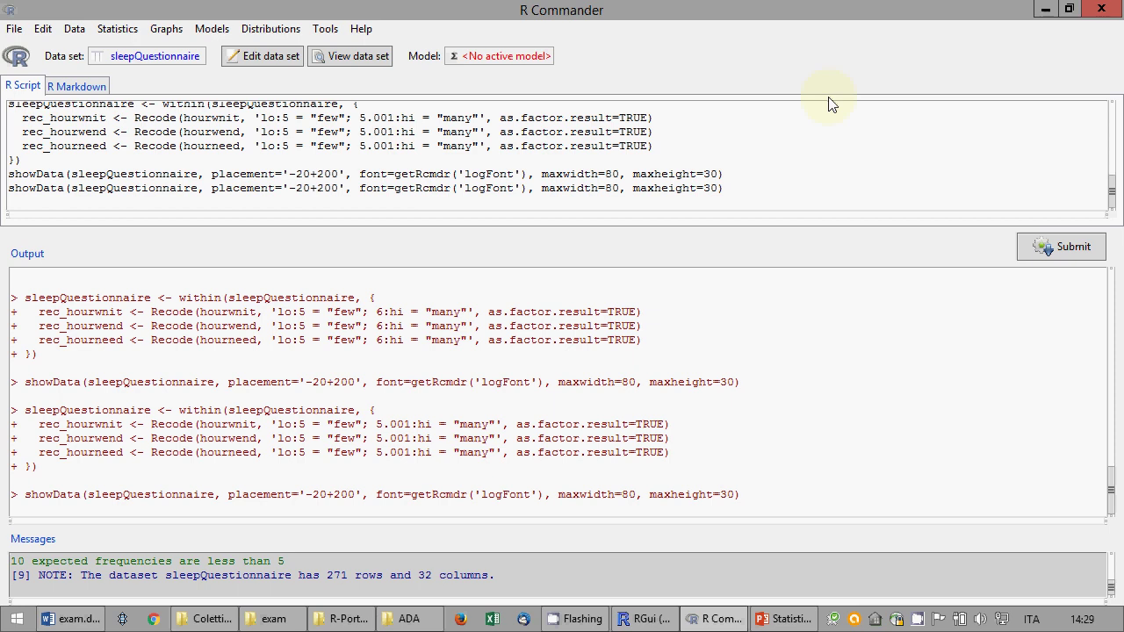
- Run a two-sided paired t-test of hourwnit against hourwend with a .95 confidence level
click(111, 33)
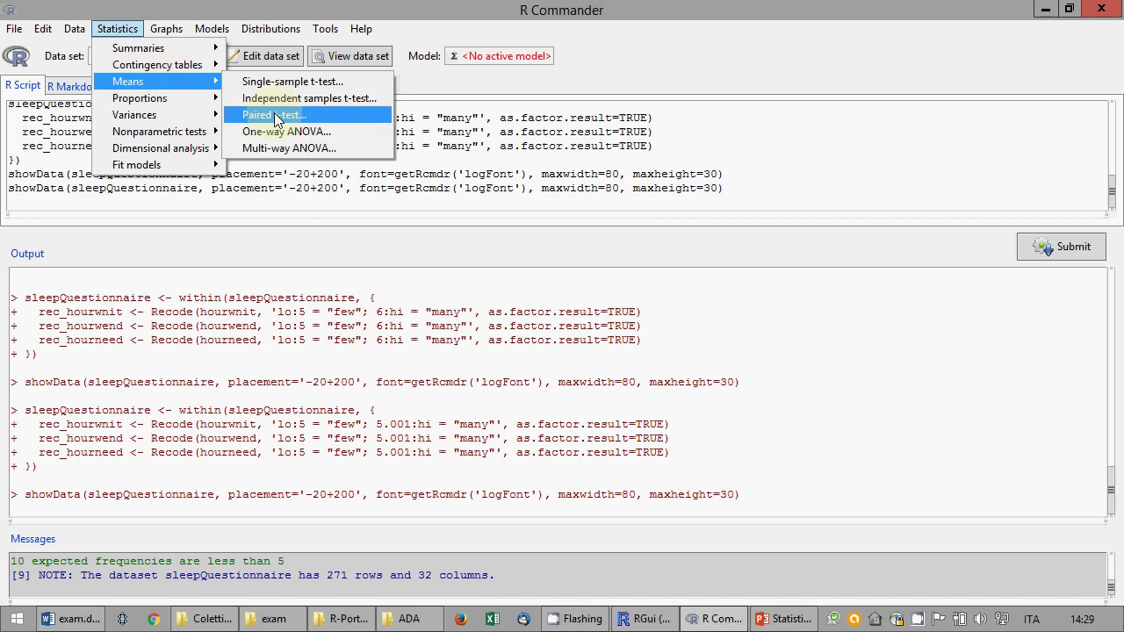
click(274, 115)
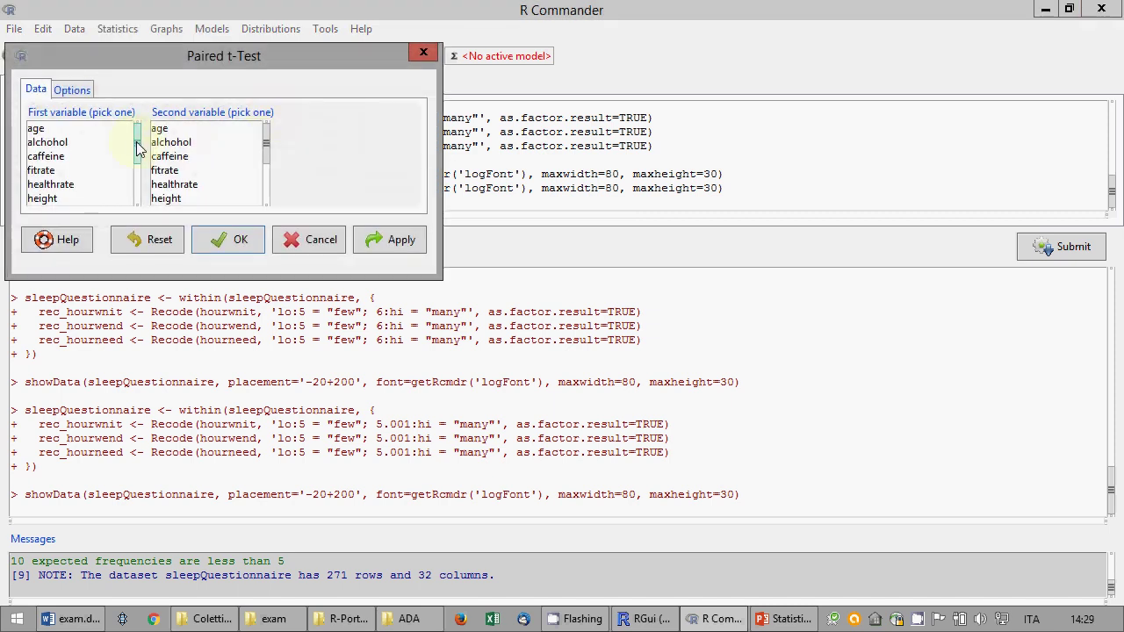
drag(138, 150, 138, 167)
click(69, 143)
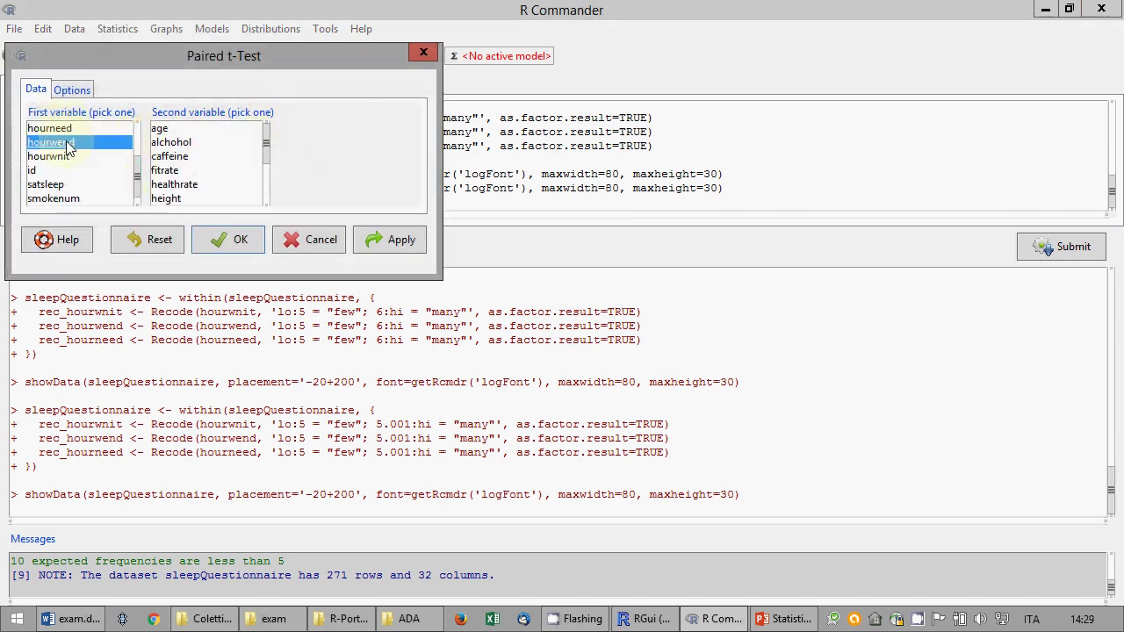
click(39, 156)
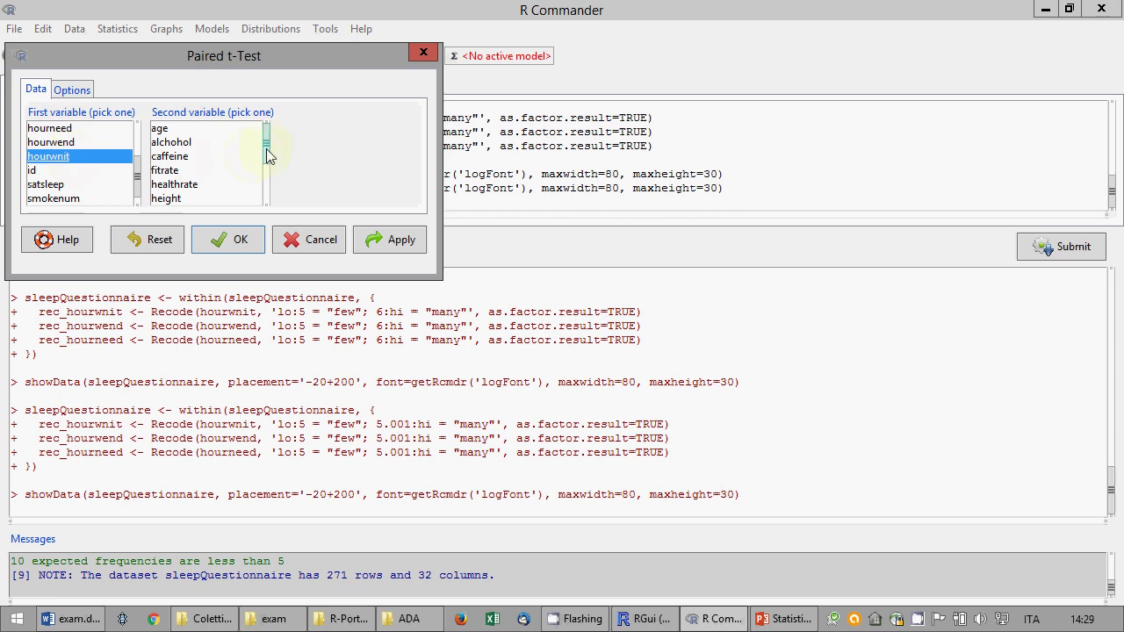
drag(269, 156, 265, 178)
click(193, 146)
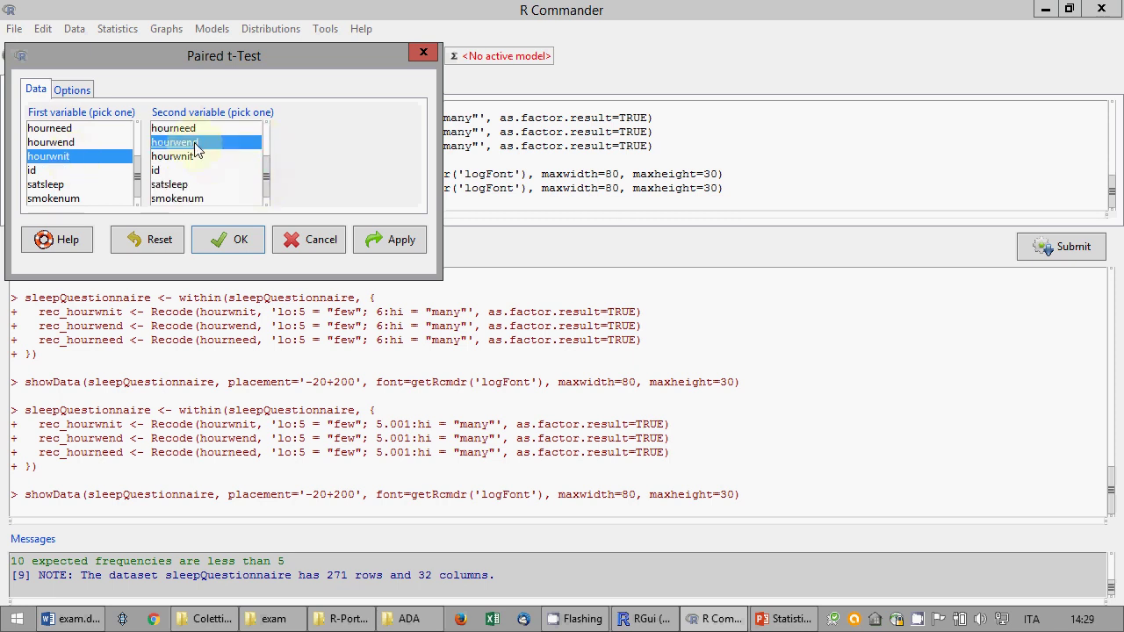
click(86, 90)
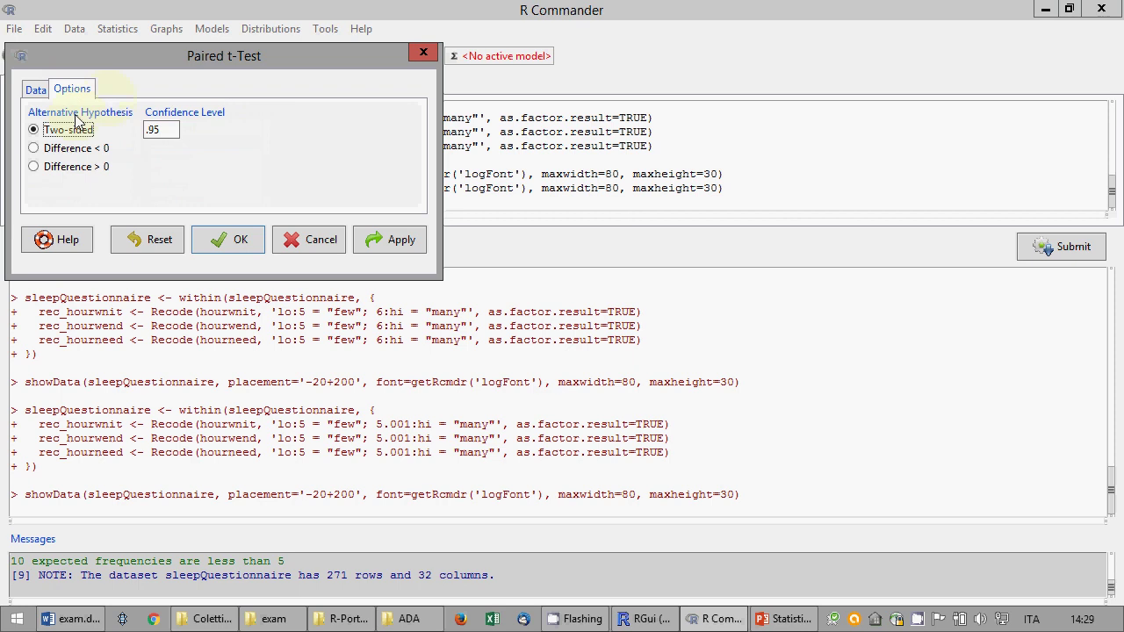
click(36, 89)
click(215, 239)
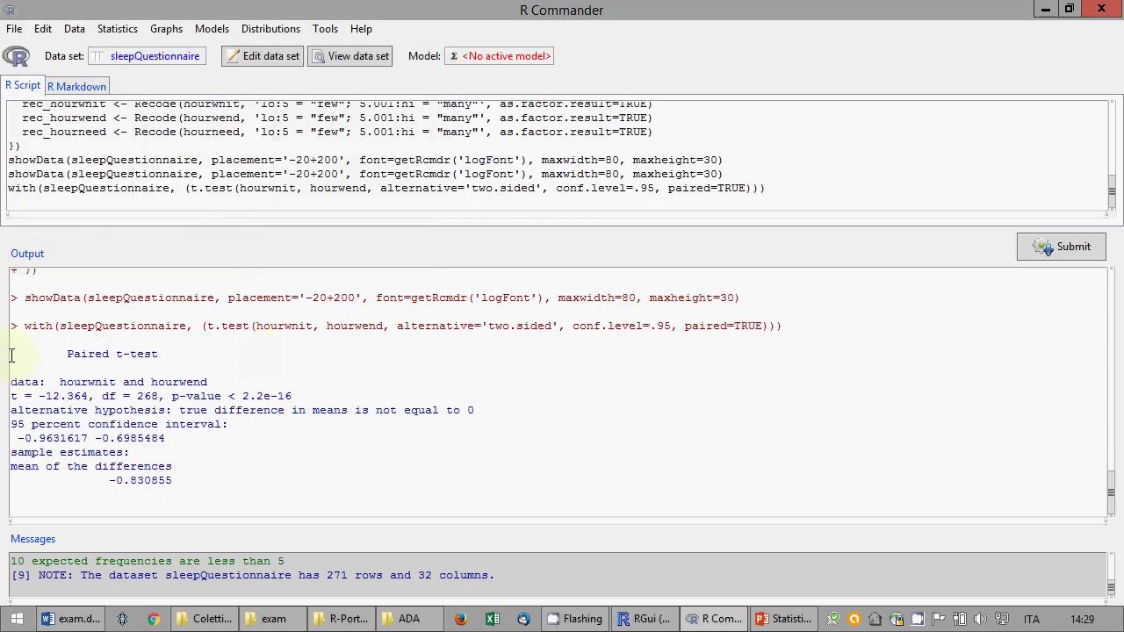
- Copy the whole paired t-test output and paste it into exam.docx in Word, below the MASSIVE RECODING line
drag(12, 355, 187, 497)
key(ctrl+c)
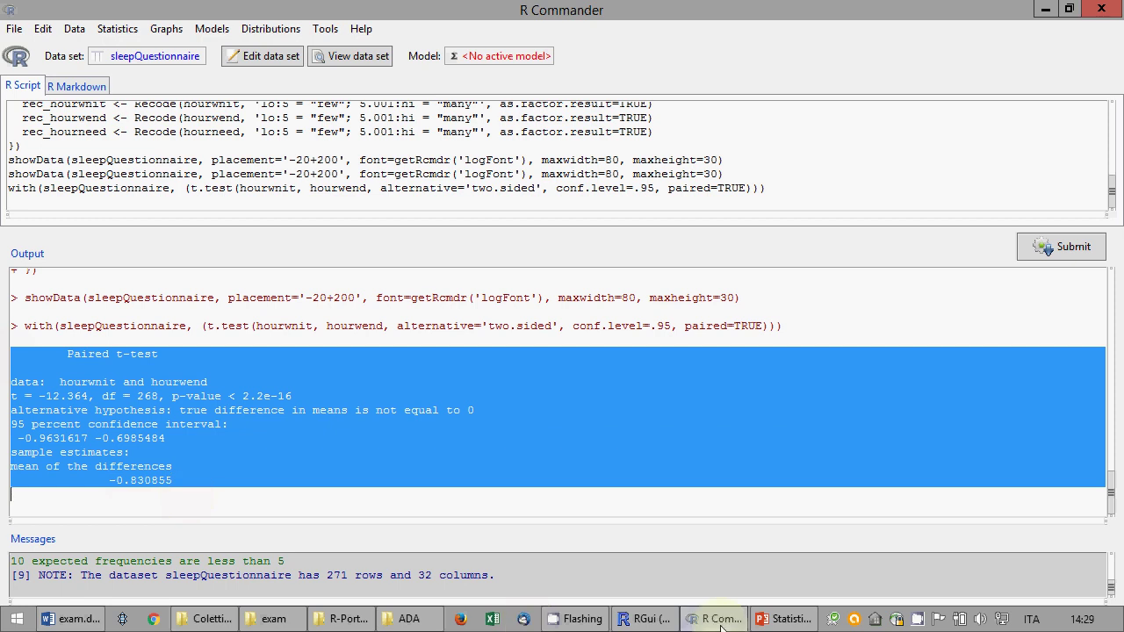
click(70, 619)
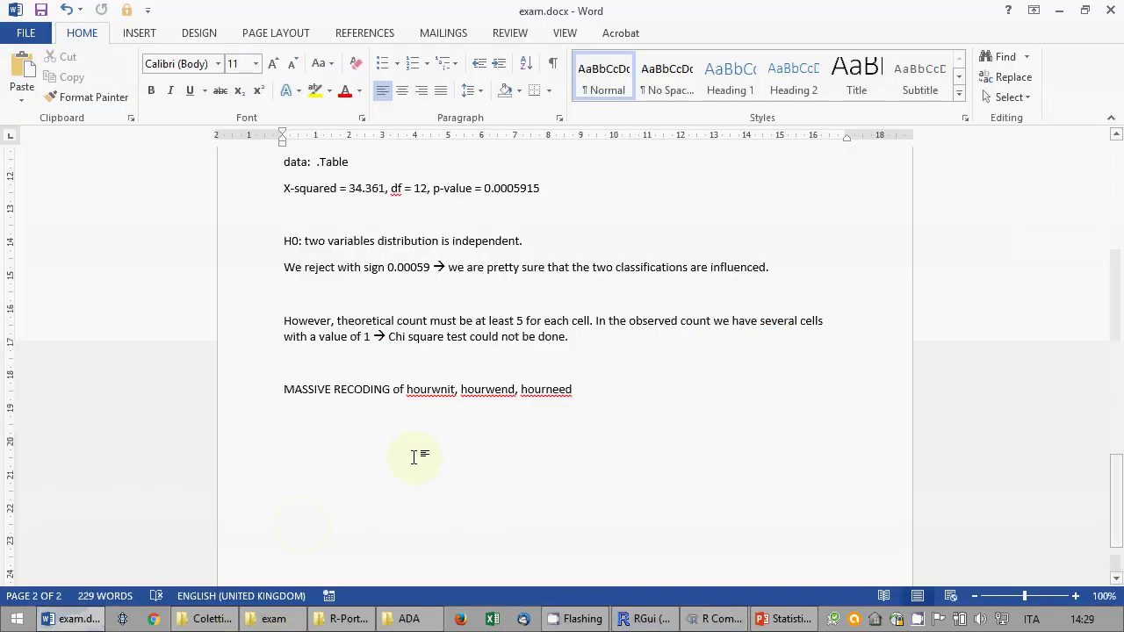
key(ctrl+v)
- Add the line "H0: average difference between variable hourwnit and hourwend is zero" between the MASSIVE RECODING line and the paired t-test output
scroll(419, 454, up, 5)
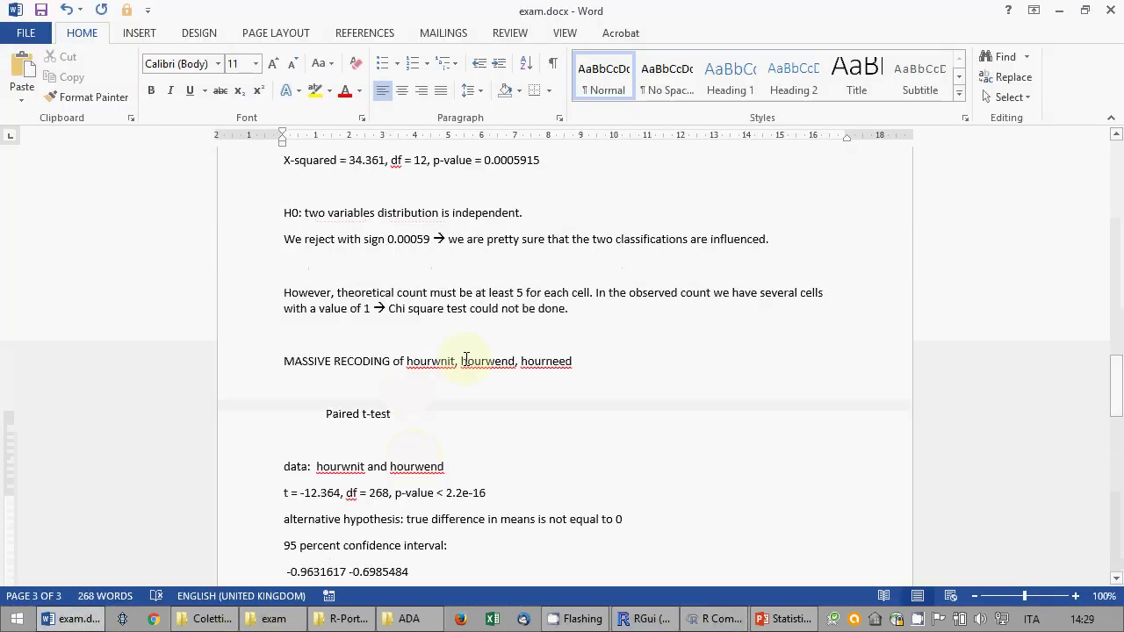
click(431, 393)
key(Return)
key(Return)
key(Return)
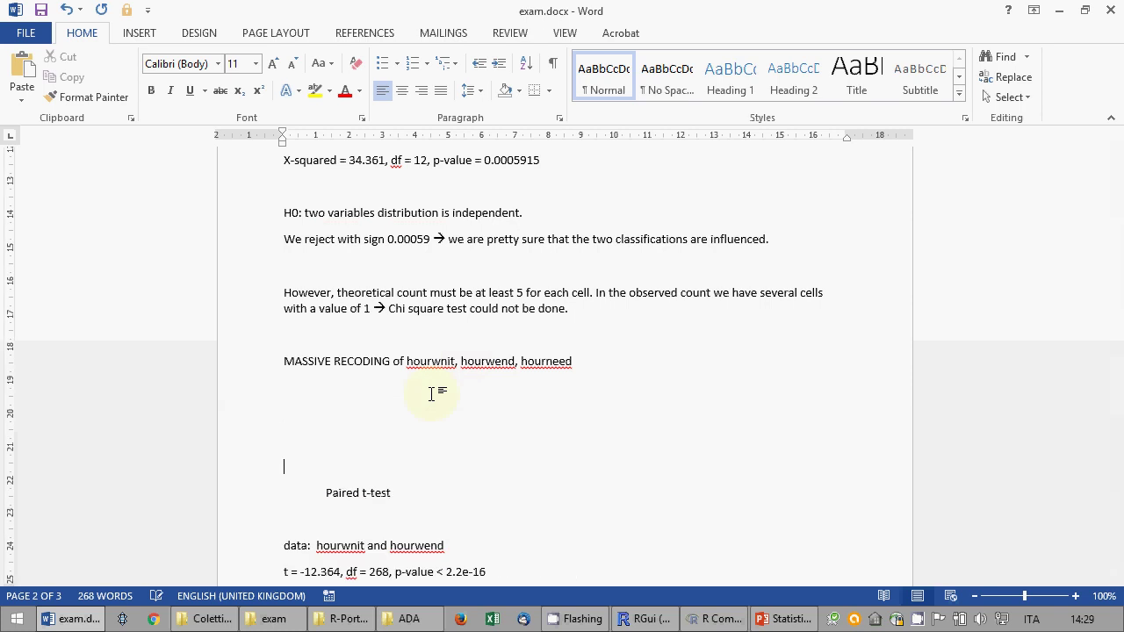
text(H0: average difference betw)
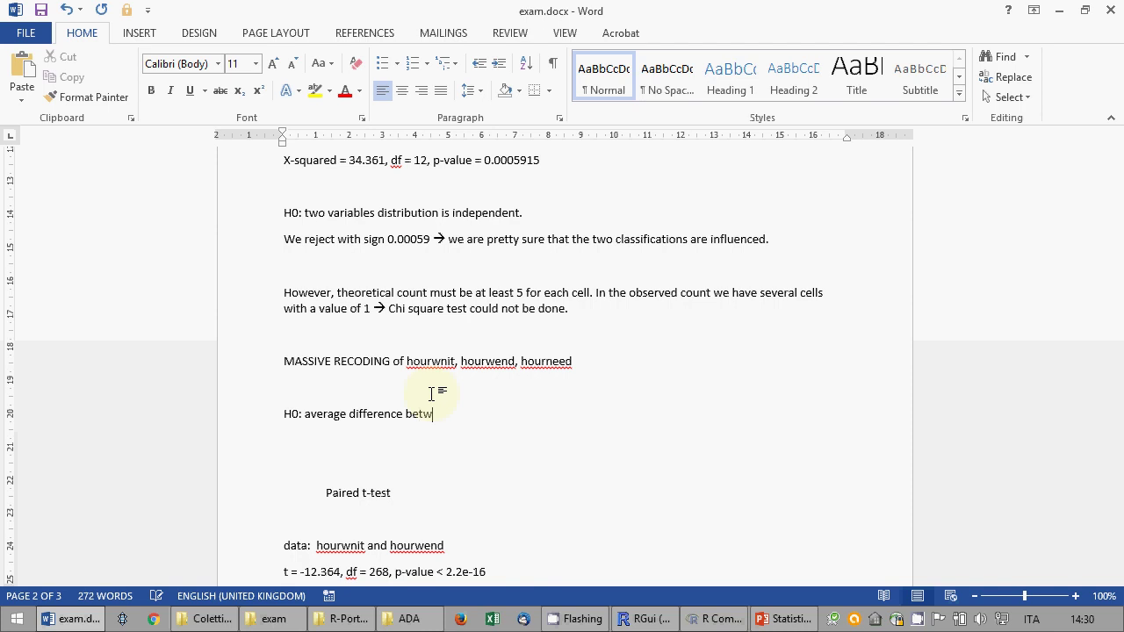
text(een variable hourwnit)
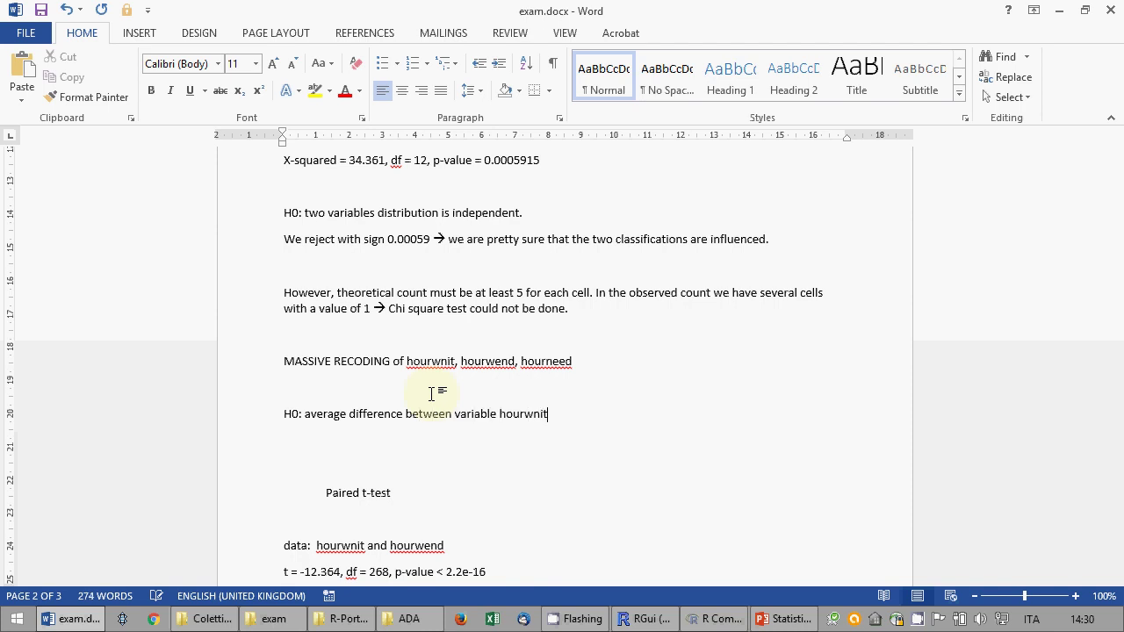
text( and hourwend is zer)
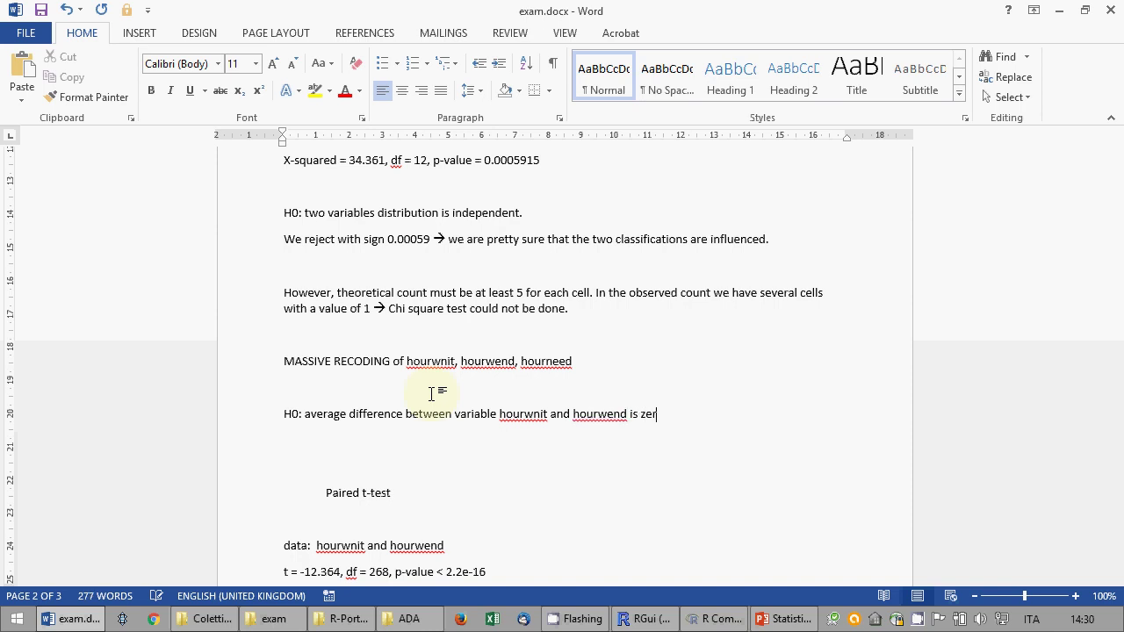
text(o)
- Remove the spare blank lines between the H0 line and the "Paired t-test" heading
key(Return)
key(Delete)
key(Delete)
key(Delete)
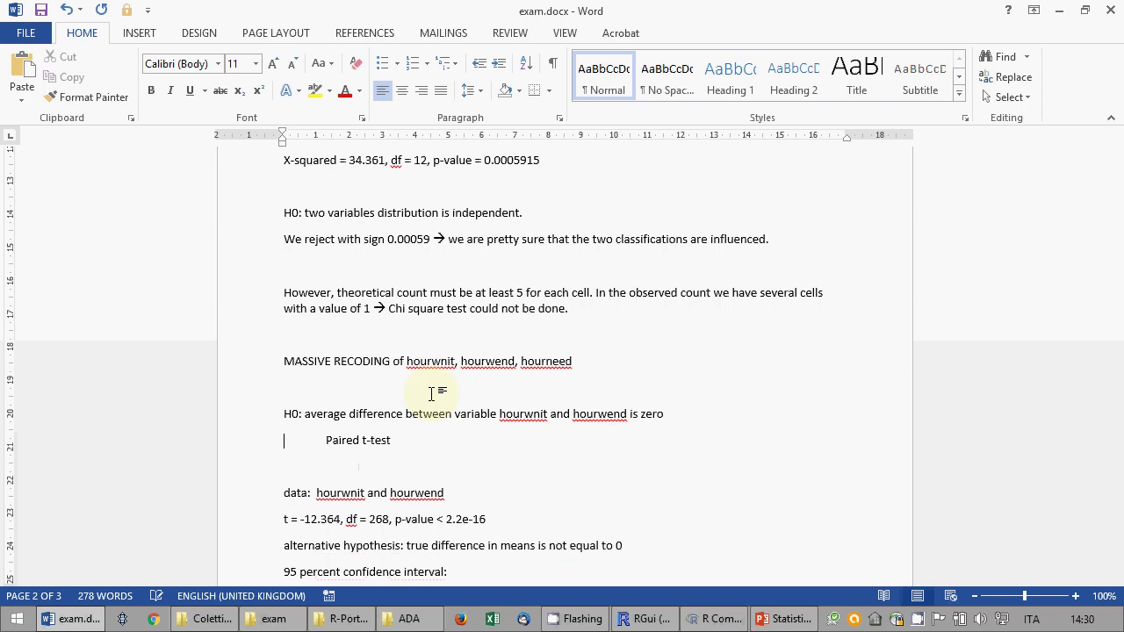
- Insert a blank line above the "Paired t-test" heading and remove the one between that heading and the "data: hourwnit and hourwend" line
key(Return)
scroll(510, 416, down, 2)
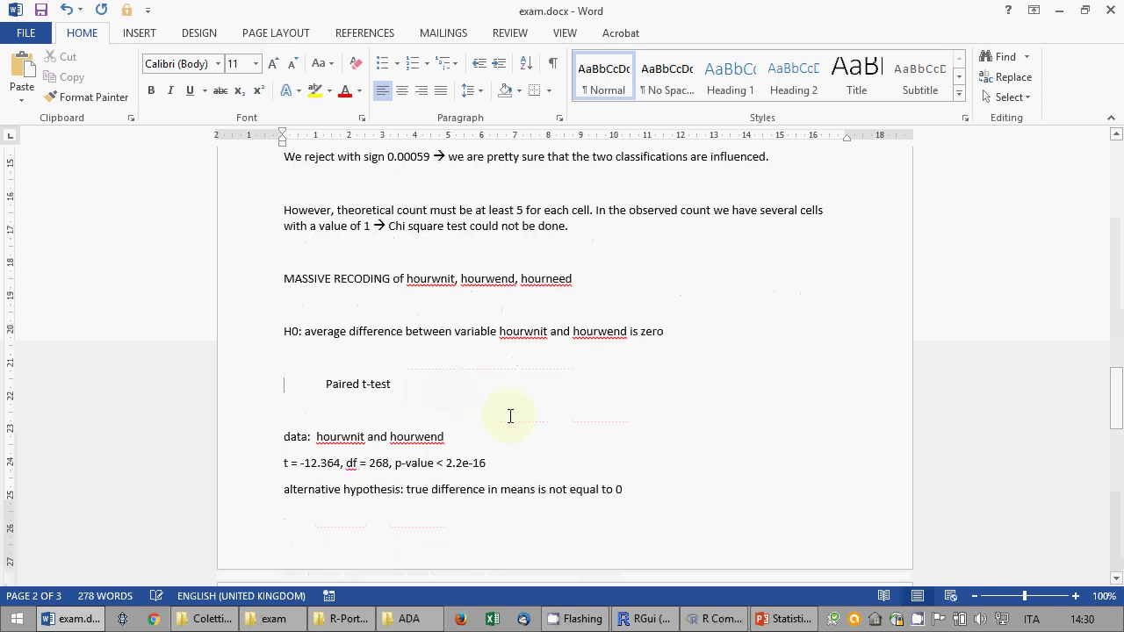
scroll(510, 415, down, 1)
click(438, 368)
key(Delete)
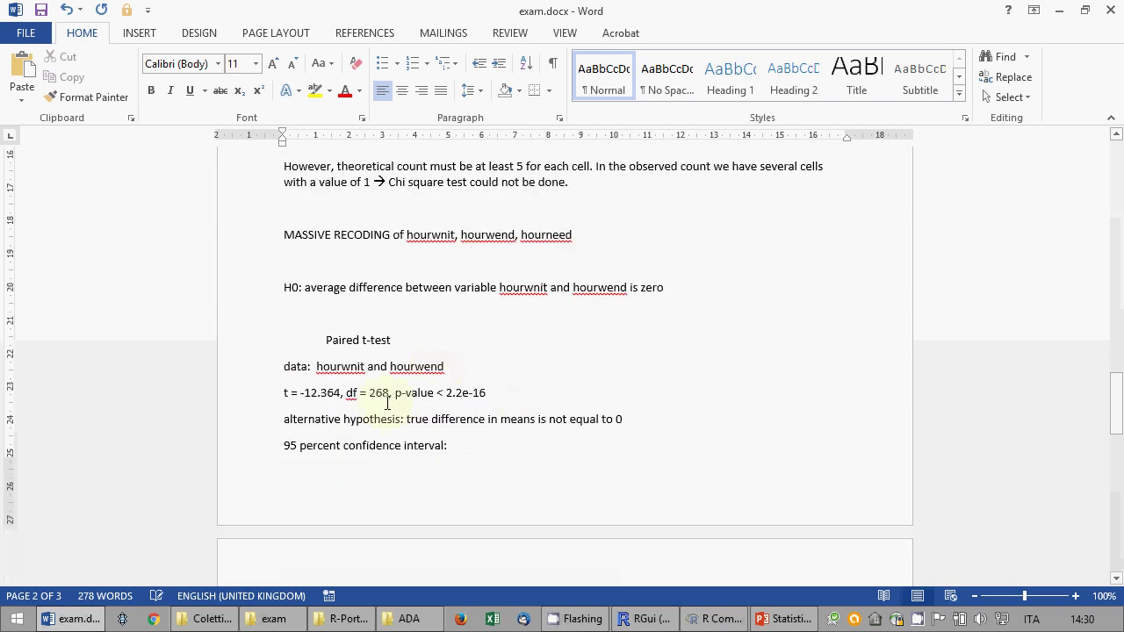
- Below the t-test output, write "The average difference is -0,83. Signifcance is" followed by the copied p-value 2.2e-16
drag(488, 393, 447, 397)
key(ctrl+c)
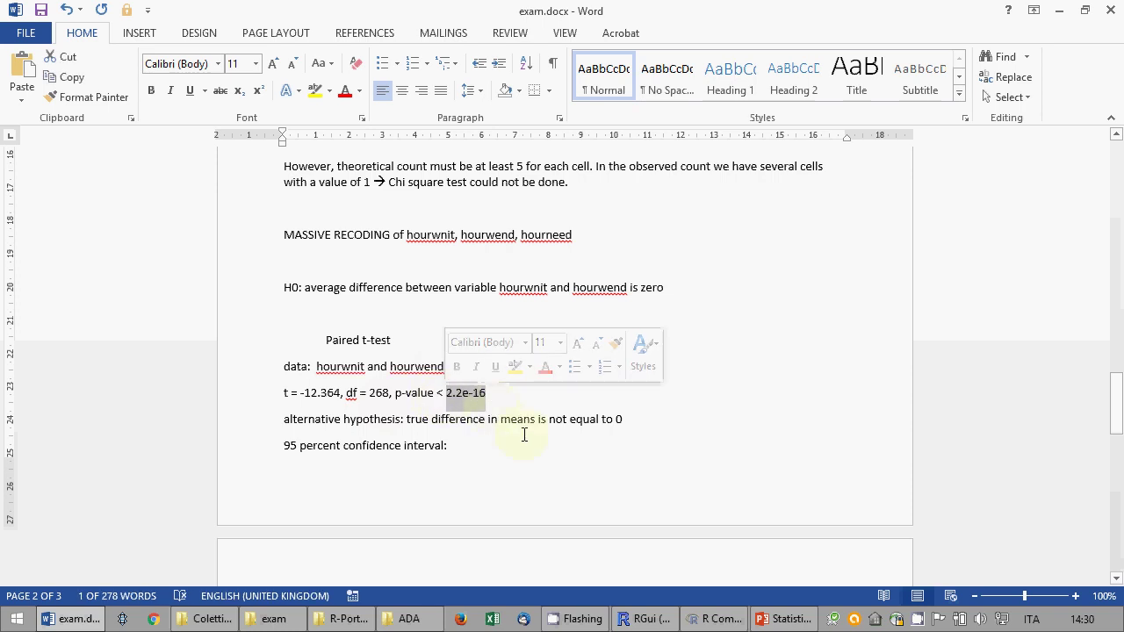
scroll(530, 438, down, 5)
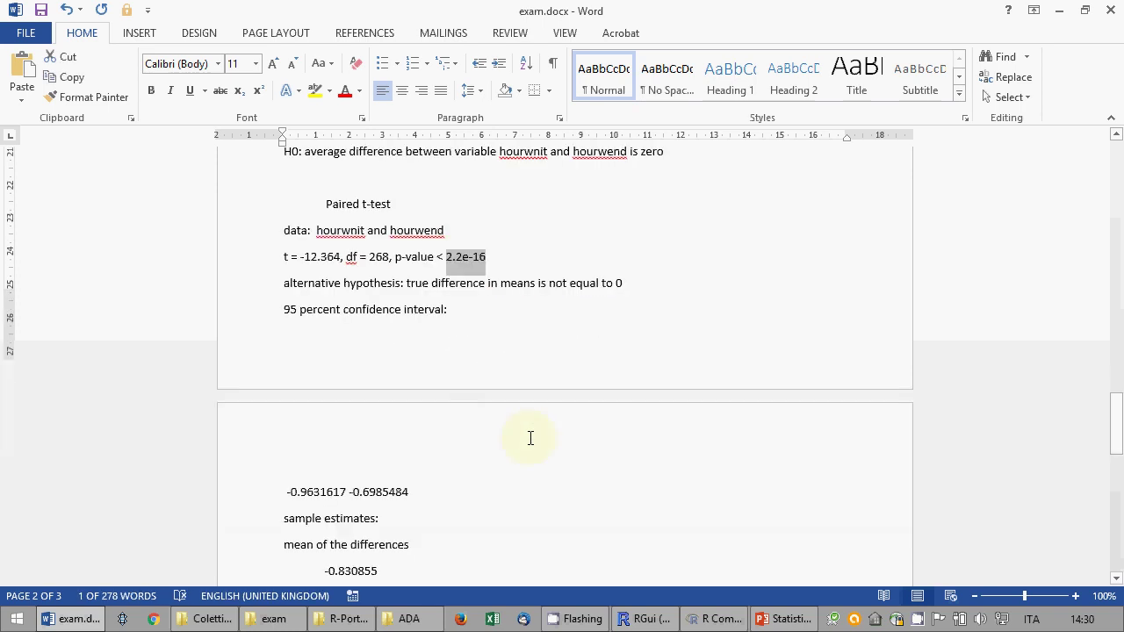
click(513, 456)
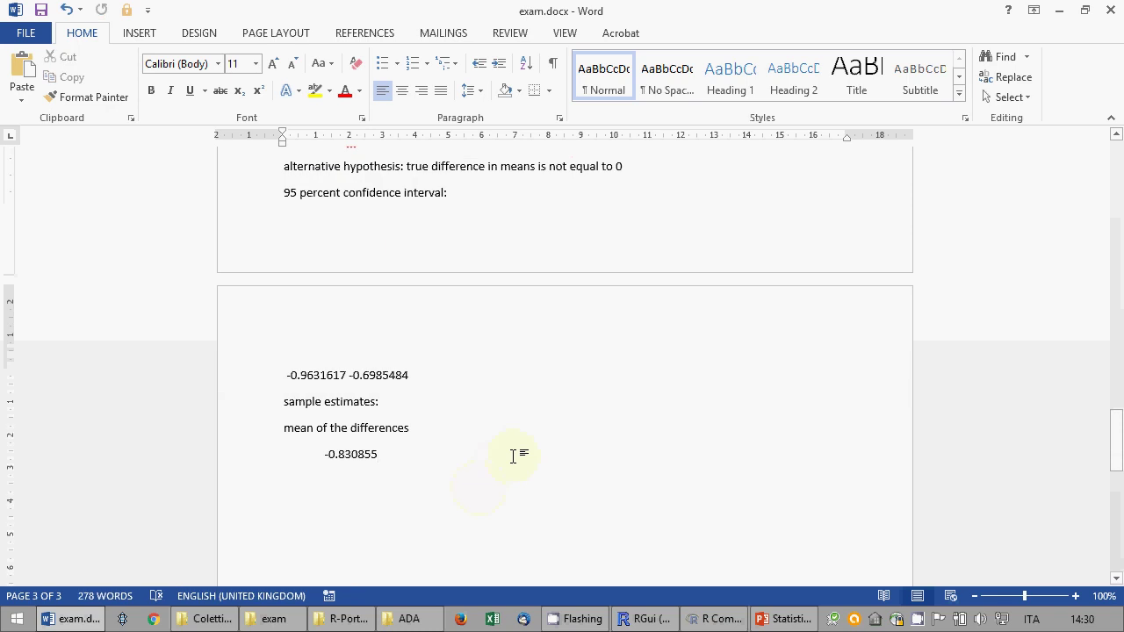
key(Return)
key(Return)
text(The )
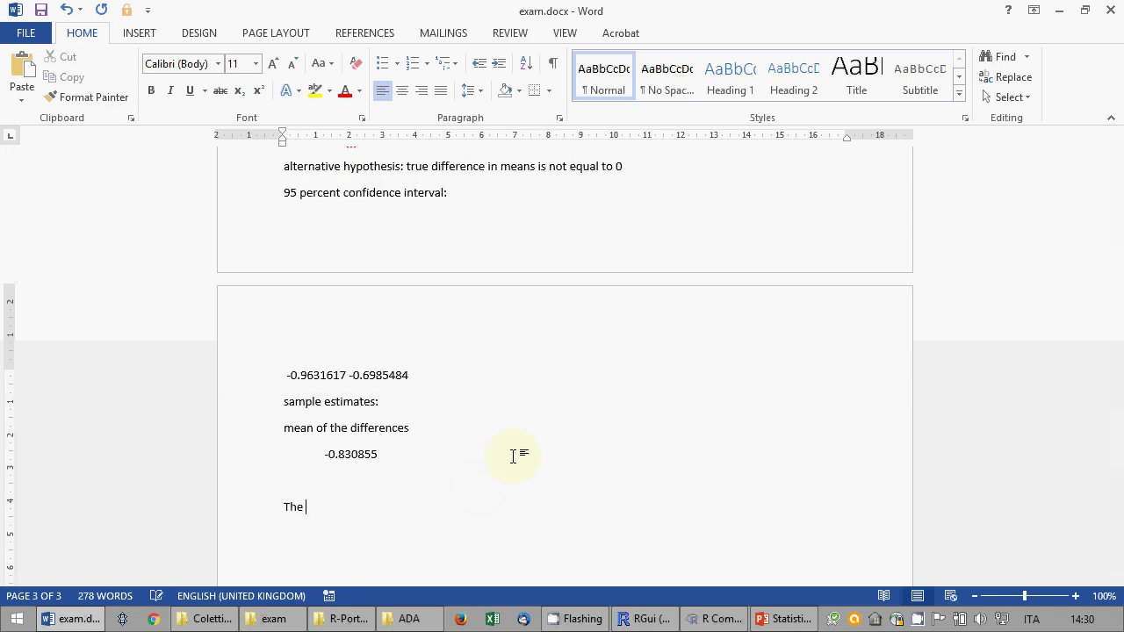
text(m)
key(BackSpace)
text(average difference is )
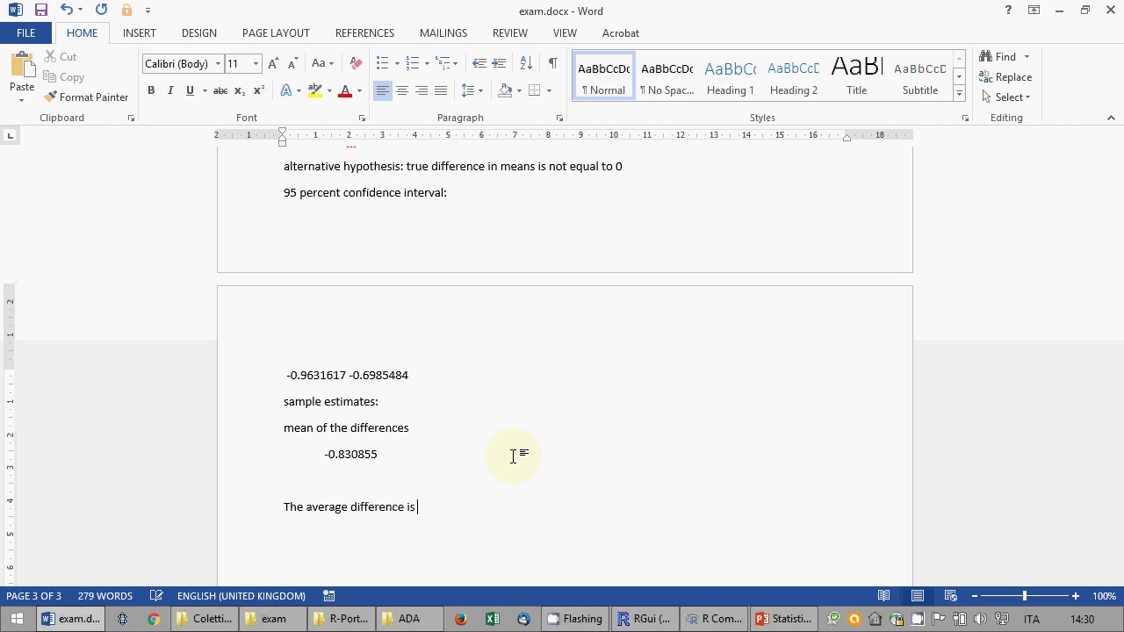
text(-0,83)
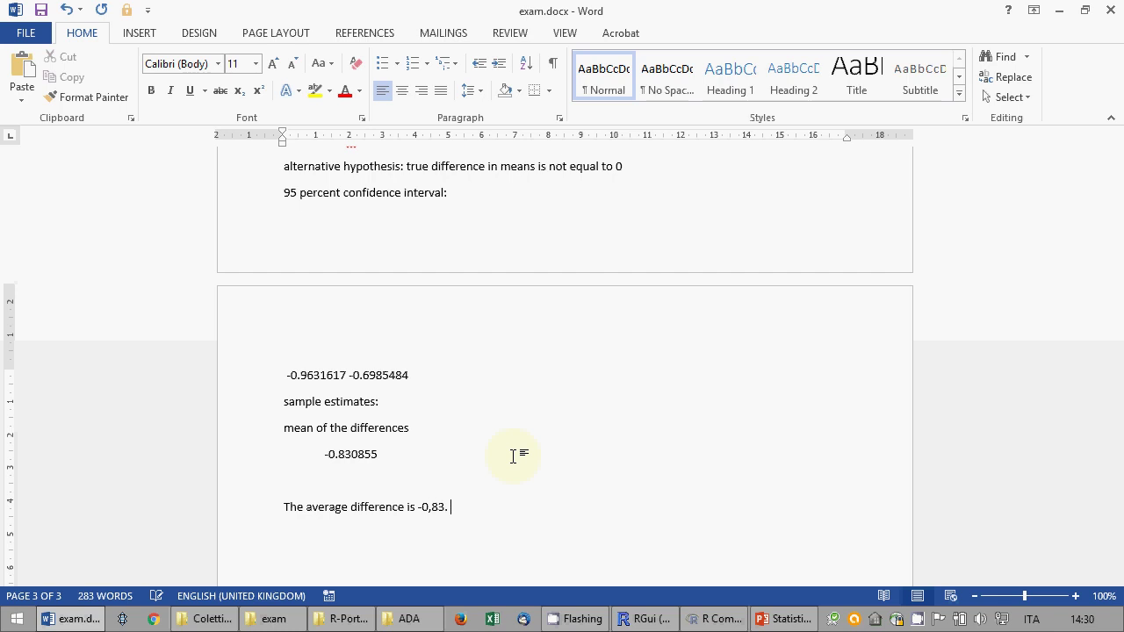
text(. Signifcance is)
key(ctrl+v)
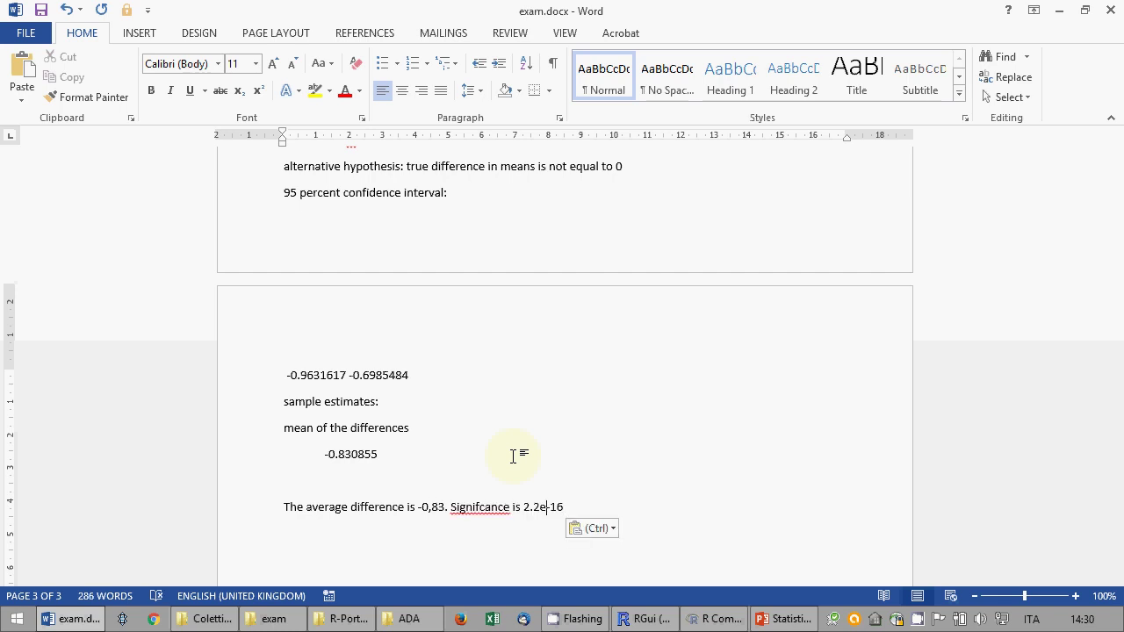
- Rewrite the pasted p-value in decimal form as 0.0000000000000022 and continue the line with ". H0 is rejected →"
key(Left)
key(Left)
key(Left)
key(Left)
text(0.000)
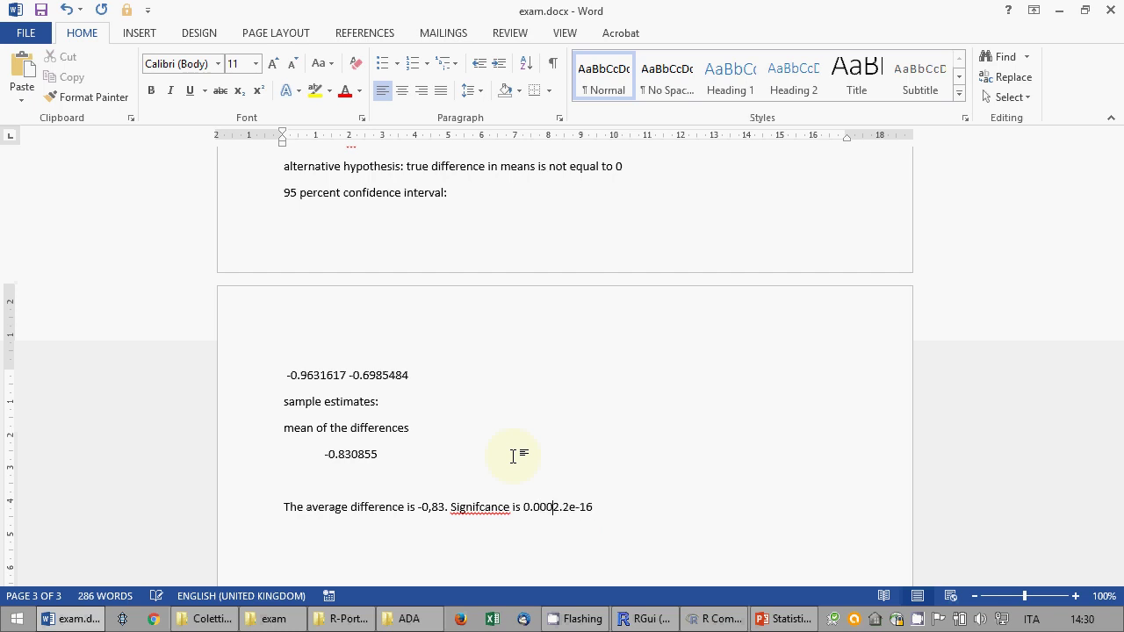
text(00000000000)
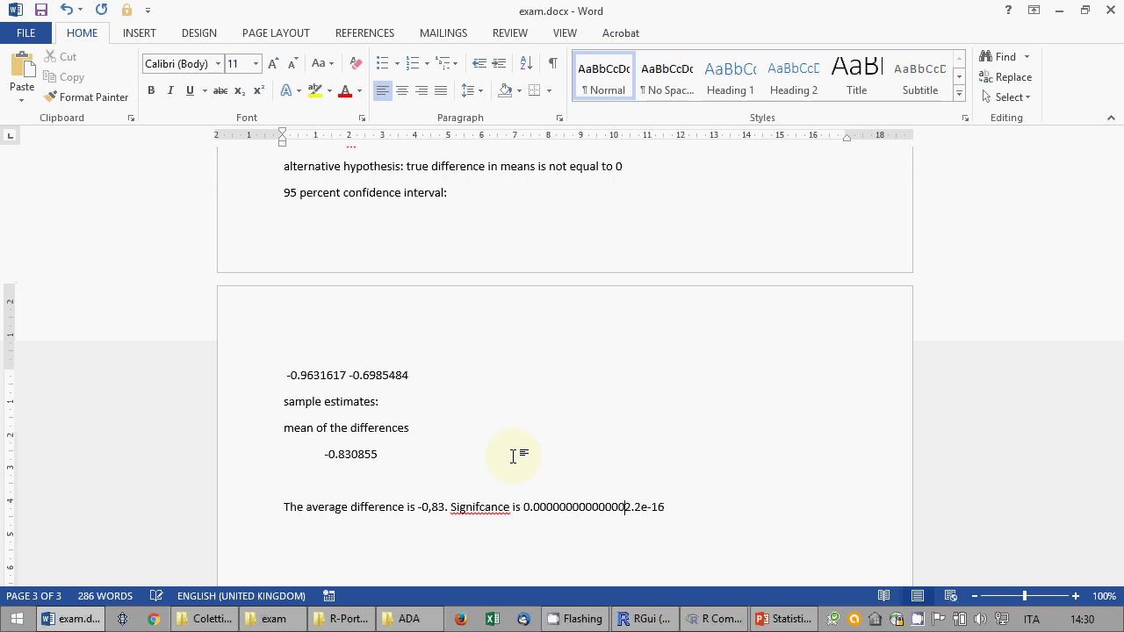
key(Delete)
key(Right)
key(Delete)
key(Delete)
key(Delete)
key(Delete)
text(. H0 is r)
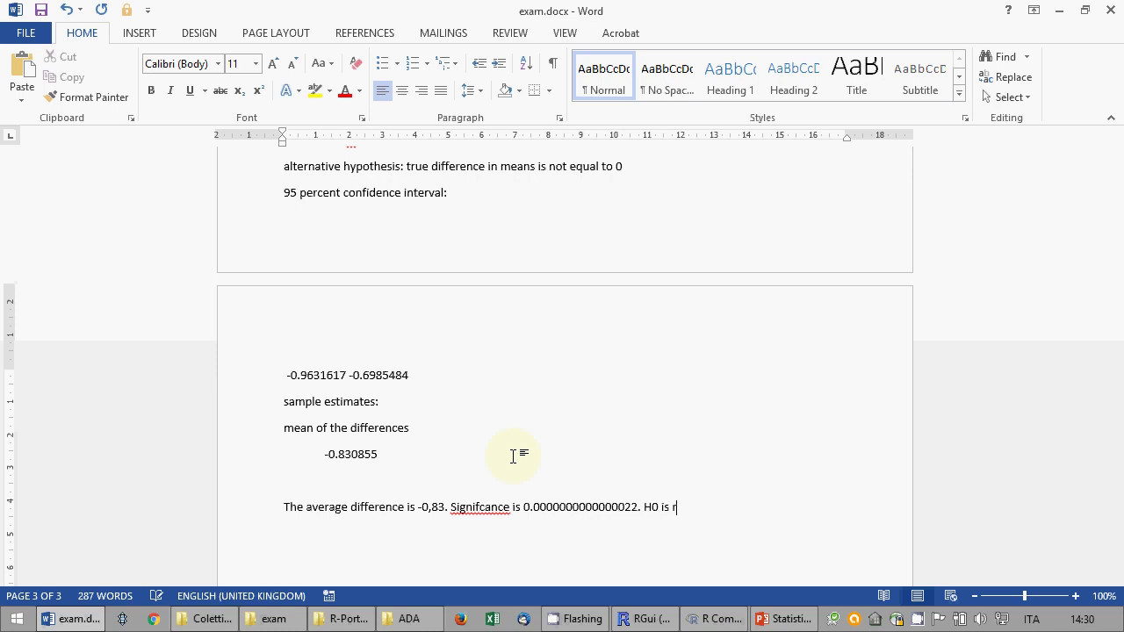
text(ejected --> )
text(There is a )
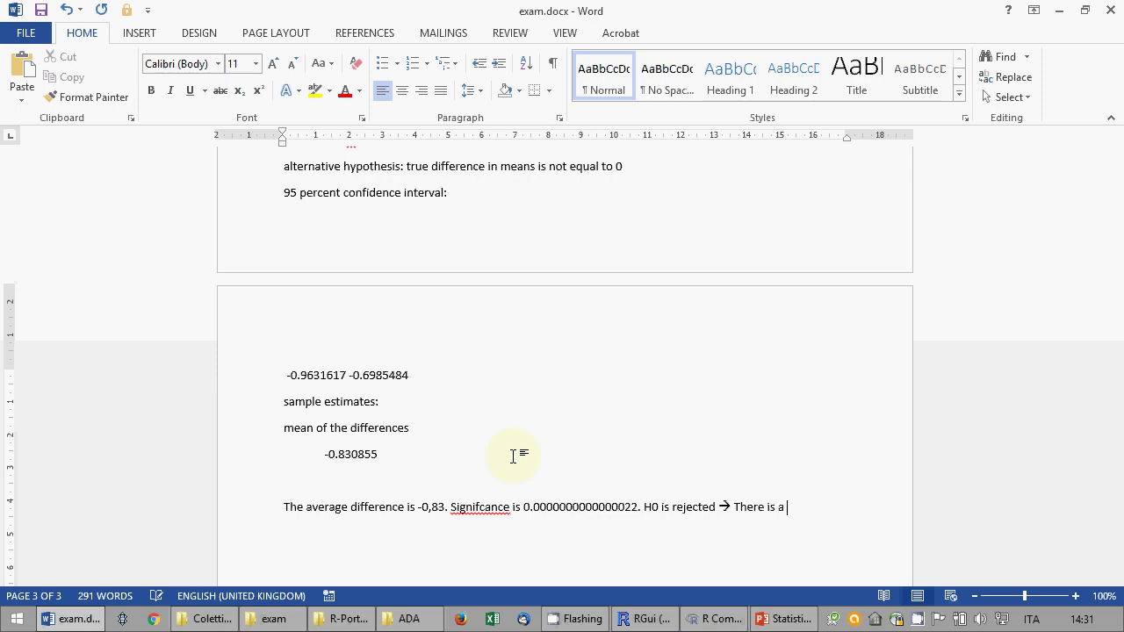
text(significant diffe)
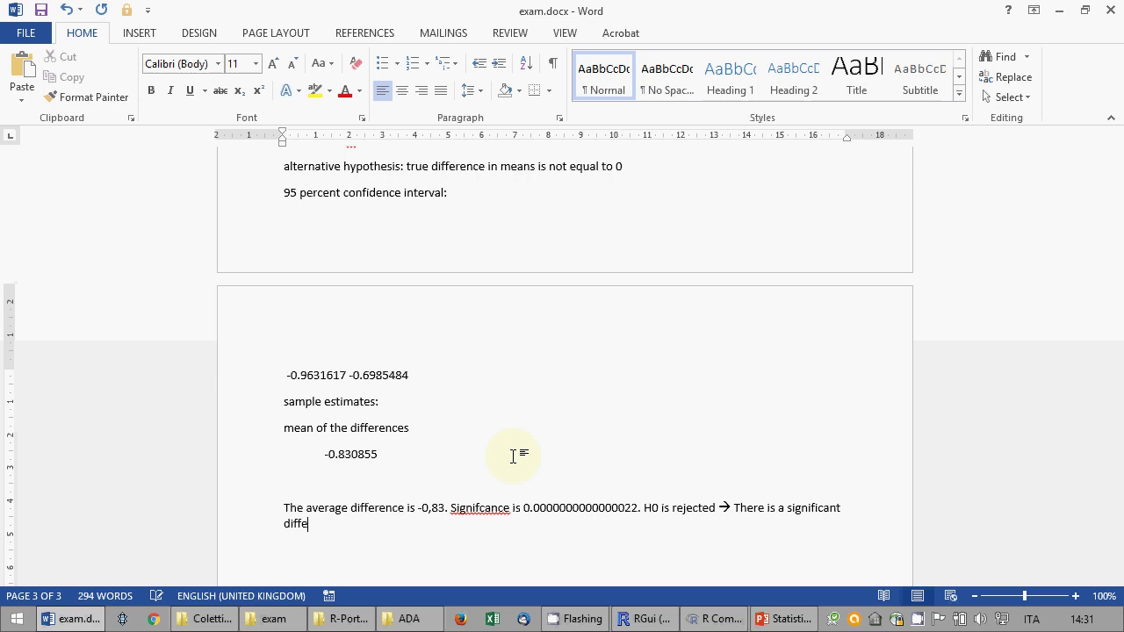
text(rence between the)
key(BackSpace)
key(BackSpace)
key(BackSpace)
key(BackSpace)
key(BackSpace)
key(BackSpace)
key(BackSpace)
key(BackSpace)
key(BackSpace)
key(BackSpace)
key(BackSpace)
key(BackSpace)
key(BackSpace)
key(BackSpace)
key(BackSpace)
key(BackSpace)
key(BackSpace)
key(BackSpace)
key(BackSpace)
key(BackSpace)
key(BackSpace)
key(BackSpace)
key(BackSpace)
key(BackSpace)
key(BackSpace)
key(BackSpace)
key(BackSpace)
key(BackSpace)
key(BackSpace)
key(BackSpace)
key(BackSpace)
key(BackSpace)
key(BackSpace)
key(BackSpace)
key(BackSpace)
key(BackSpace)
key(BackSpace)
key(BackSpace)
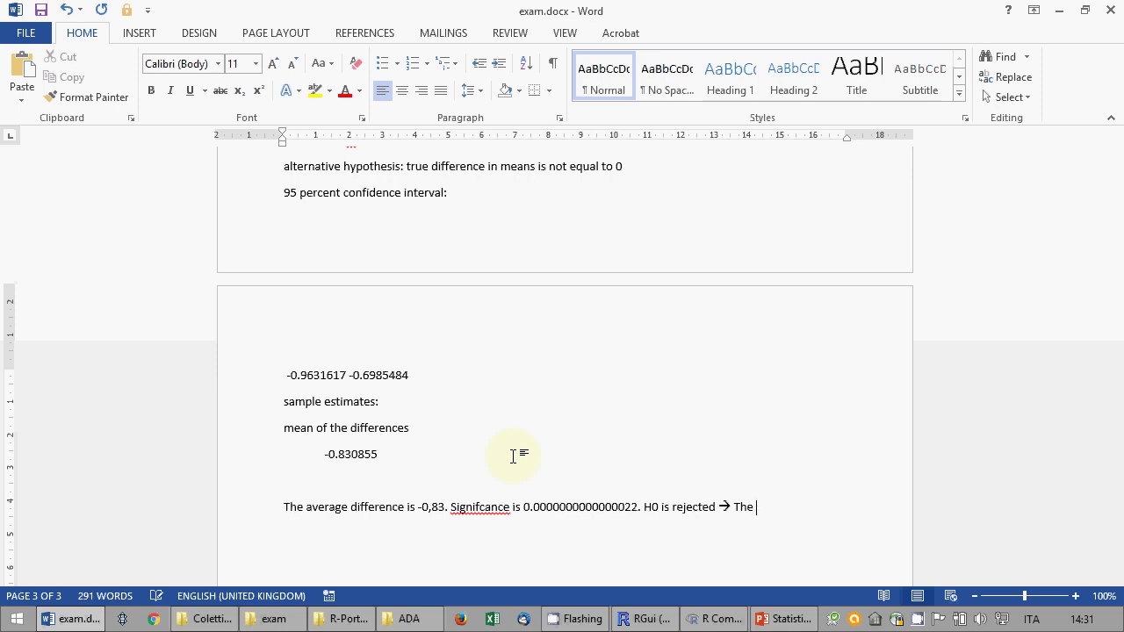
- Complete the conclusion after the arrow to read "The average difference of the two variables, person by person, is significantly different from 0."
text(average difference)
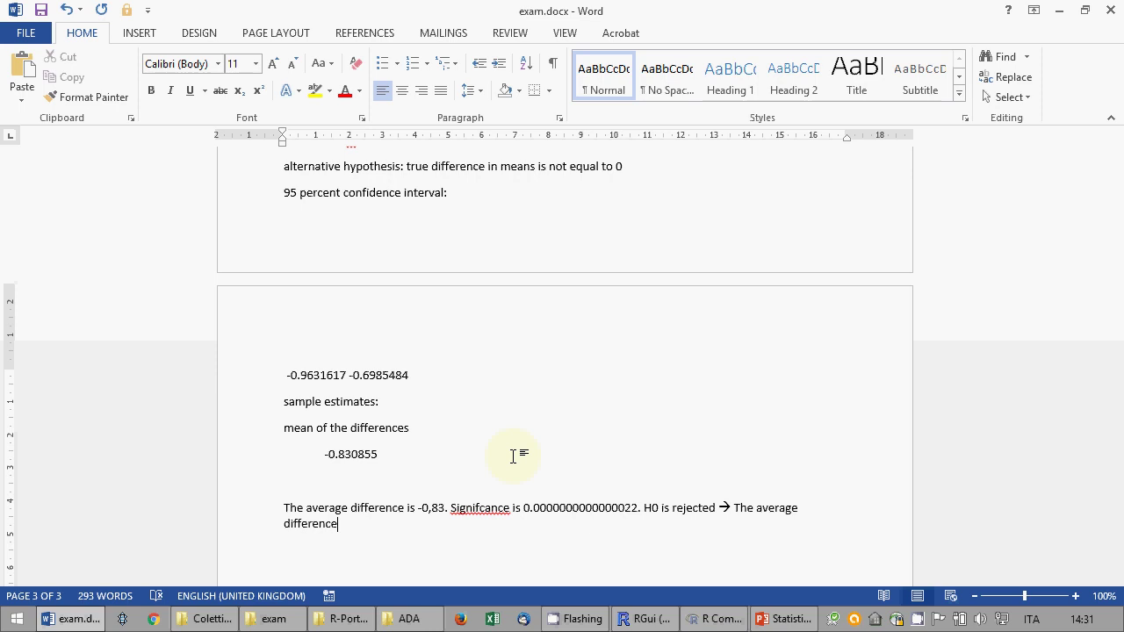
text(of the two variables, person )
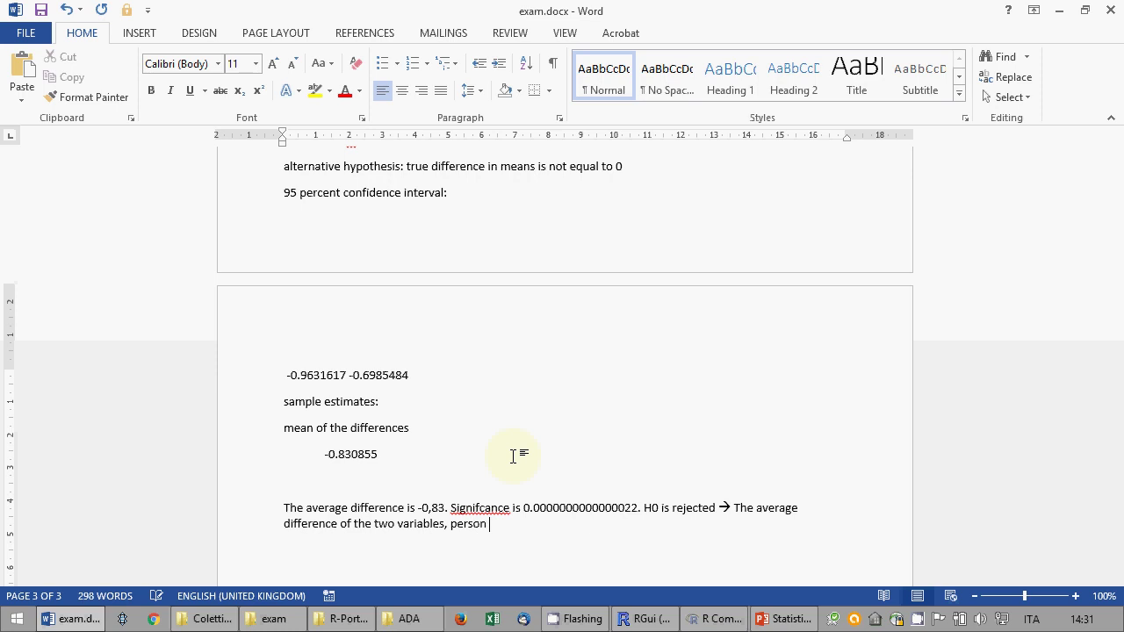
text(by person)
text(, is significantly )
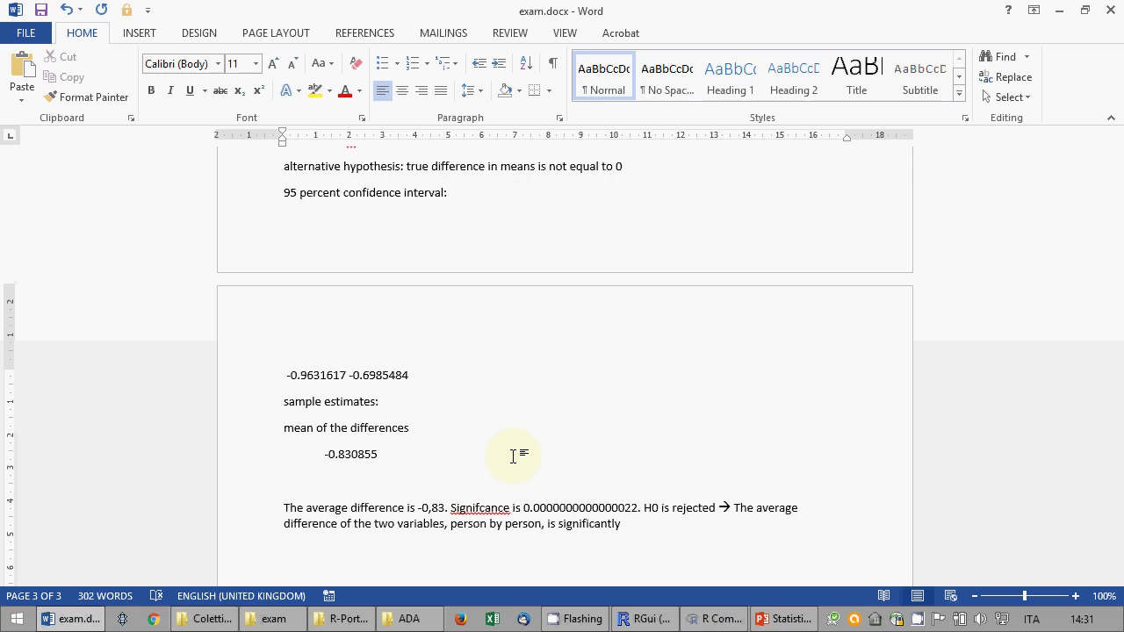
text(different from 0.)
scroll(414, 431, up, 6)
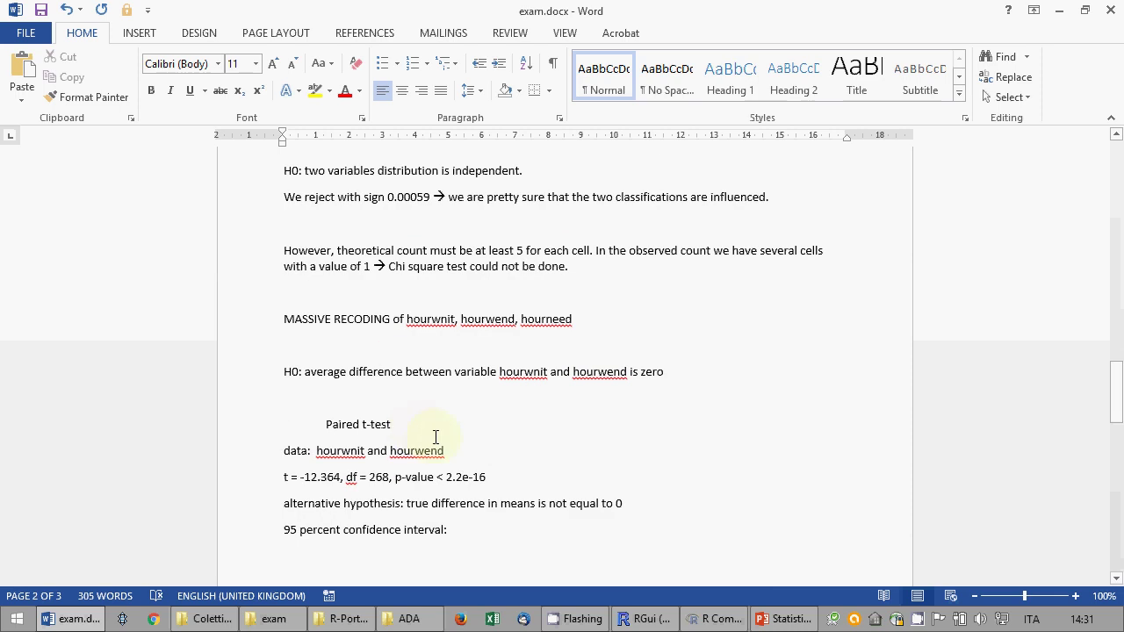
mouse_move(713, 612)
click(716, 620)
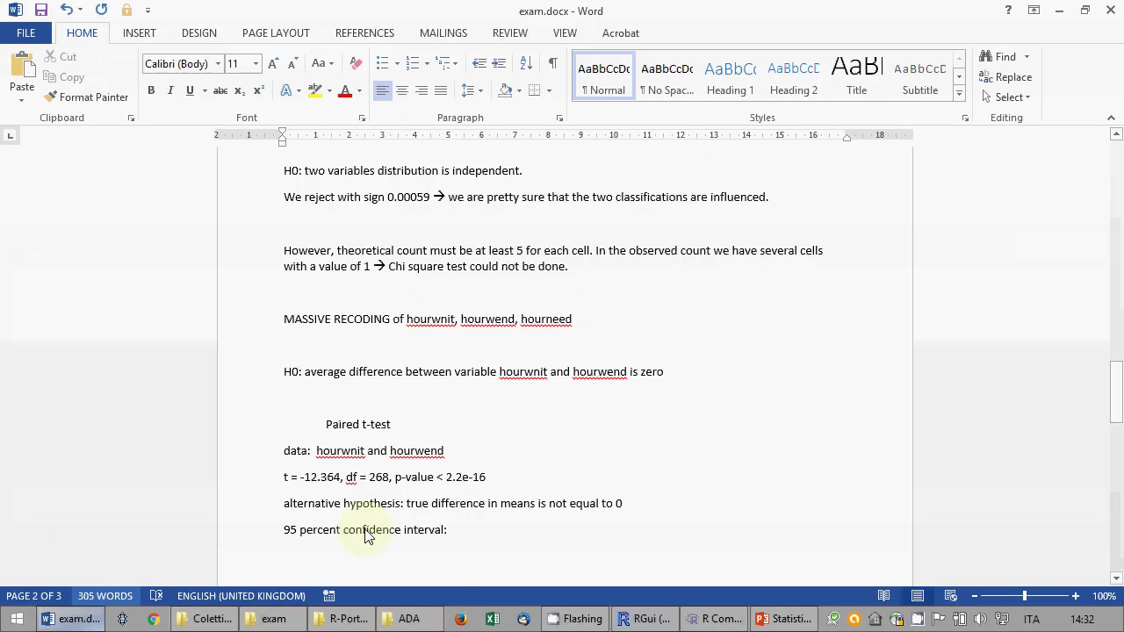
click(72, 619)
- Add the line "SAMPLE difference is negative, people sleep SIGNIFICANTLY 0,83 hours more during weekends." below the conclusion and save the document
scroll(491, 524, down, 10)
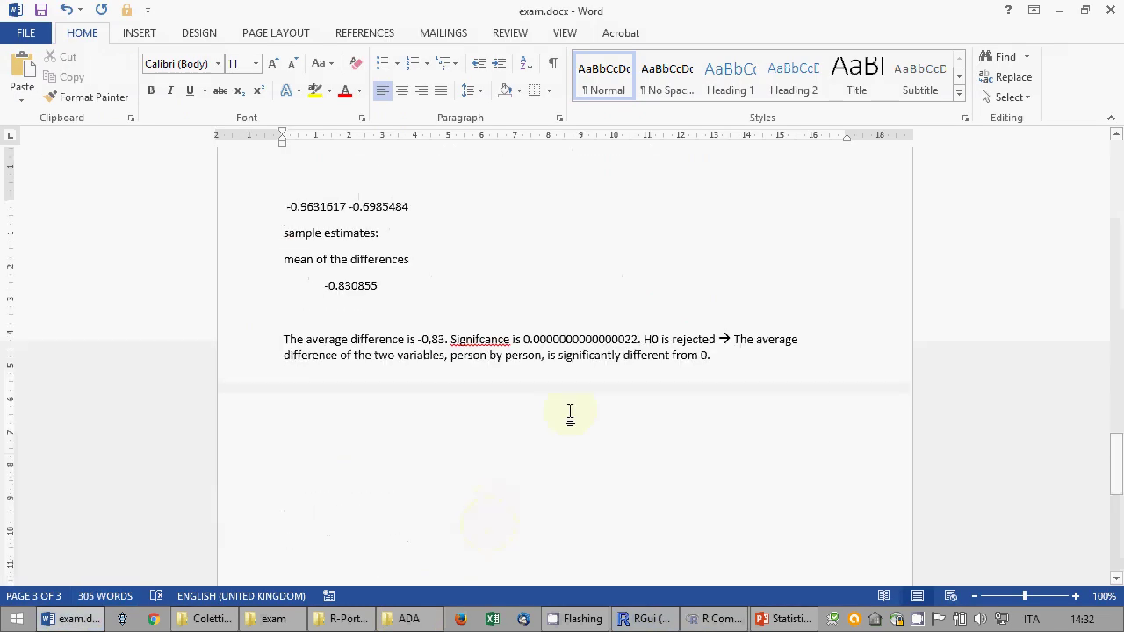
text(SAMPLE sif)
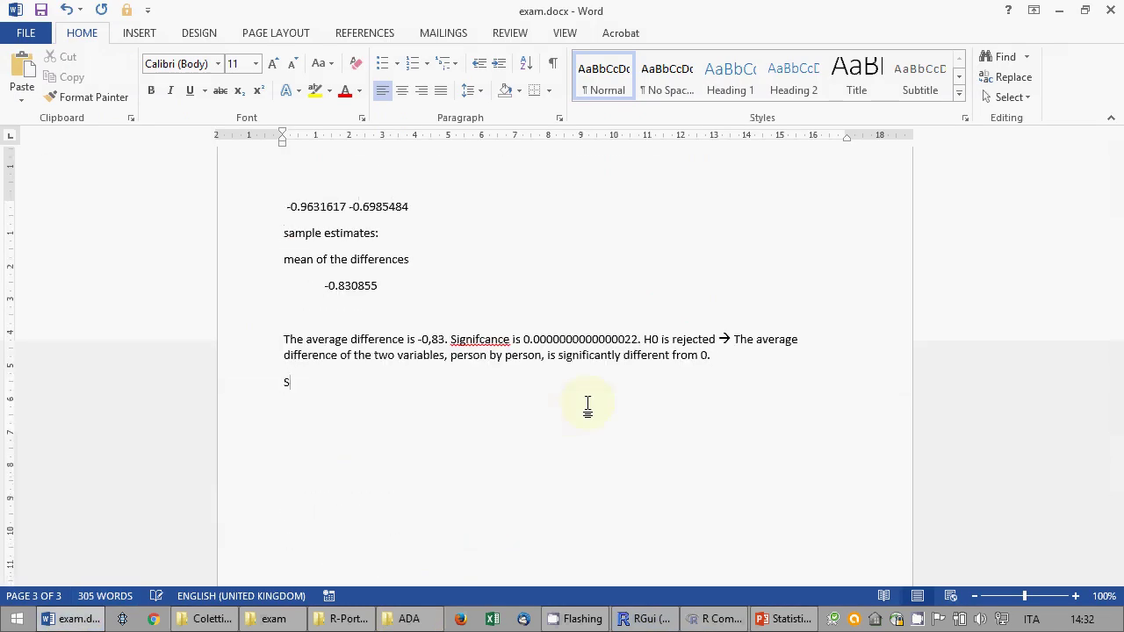
key(BackSpace)
key(BackSpace)
key(BackSpace)
text(difference is negative )
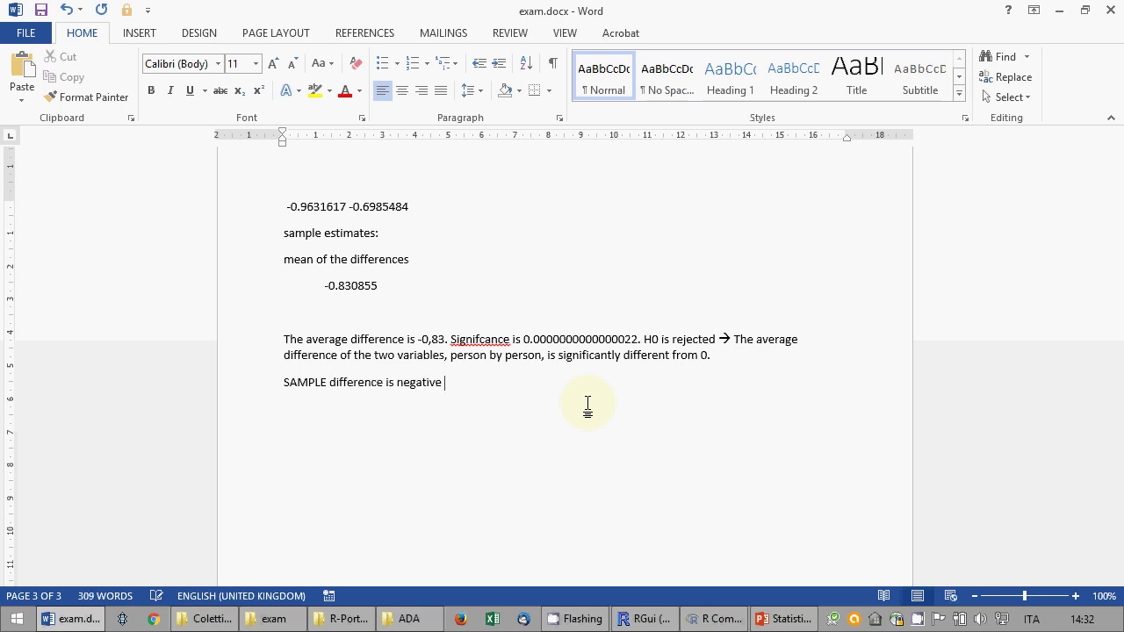
text(, people sleep SIGNIFC)
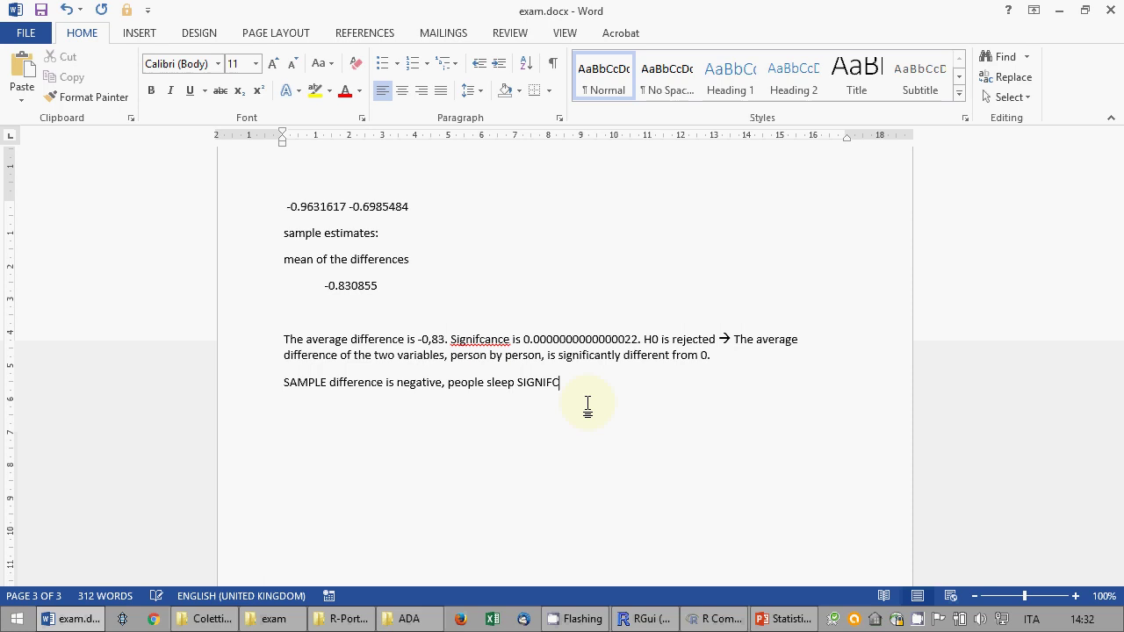
key(BackSpace)
text(ICANTLY 0,83 hours mo)
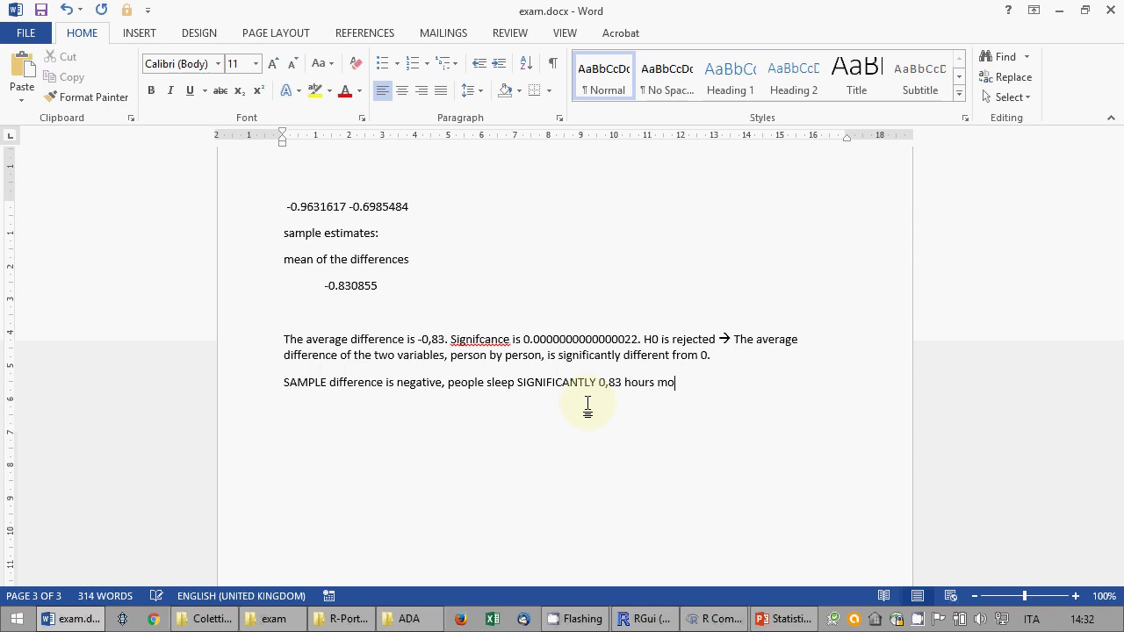
text(re during weekends.)
key(Return)
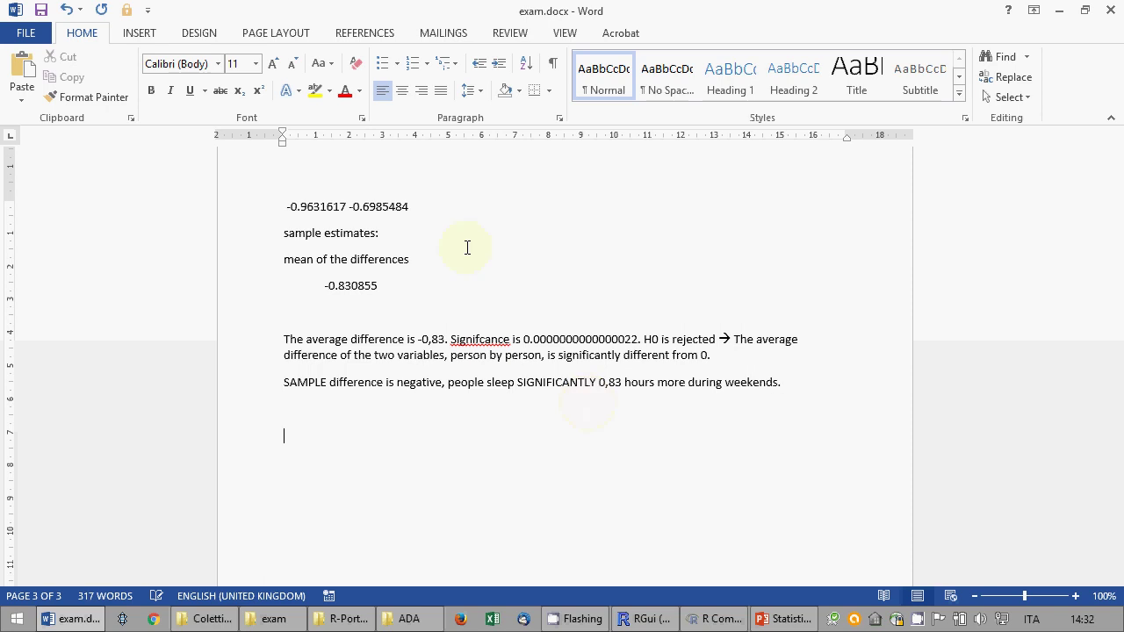
click(40, 10)
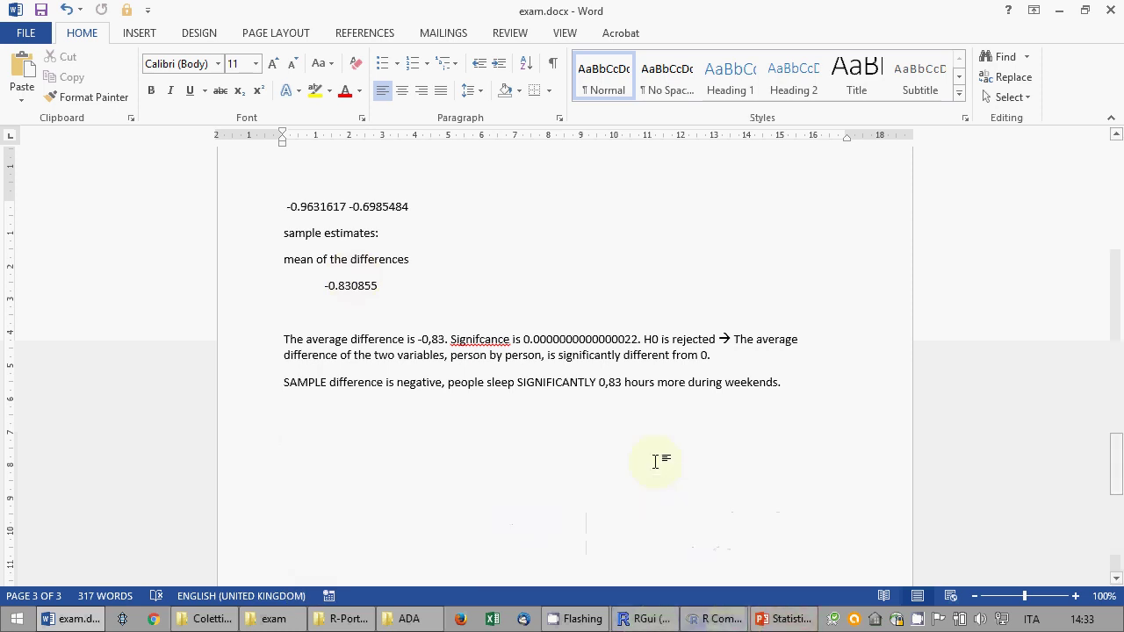
- Write the heading line "NOW MY DATASET IS THE ENTIRE POPULATION" below the t-test conclusions, followed by a blank line
text(NOW MY DAT)
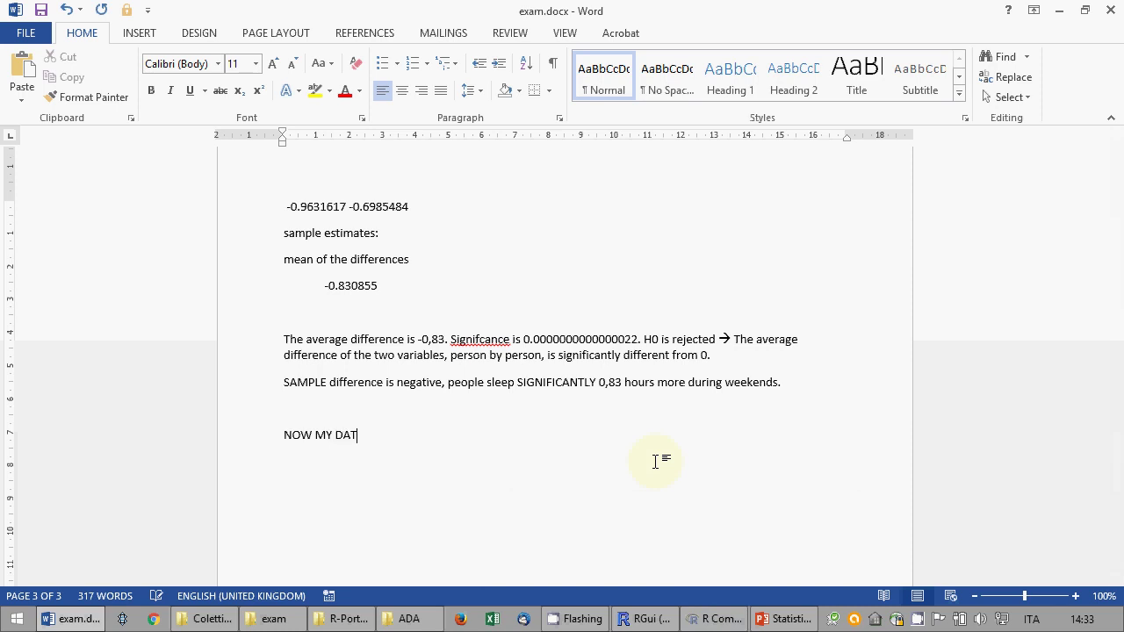
text(ASET IS THE ENTIR)
key(BackSpace)
text(TIRE POP)
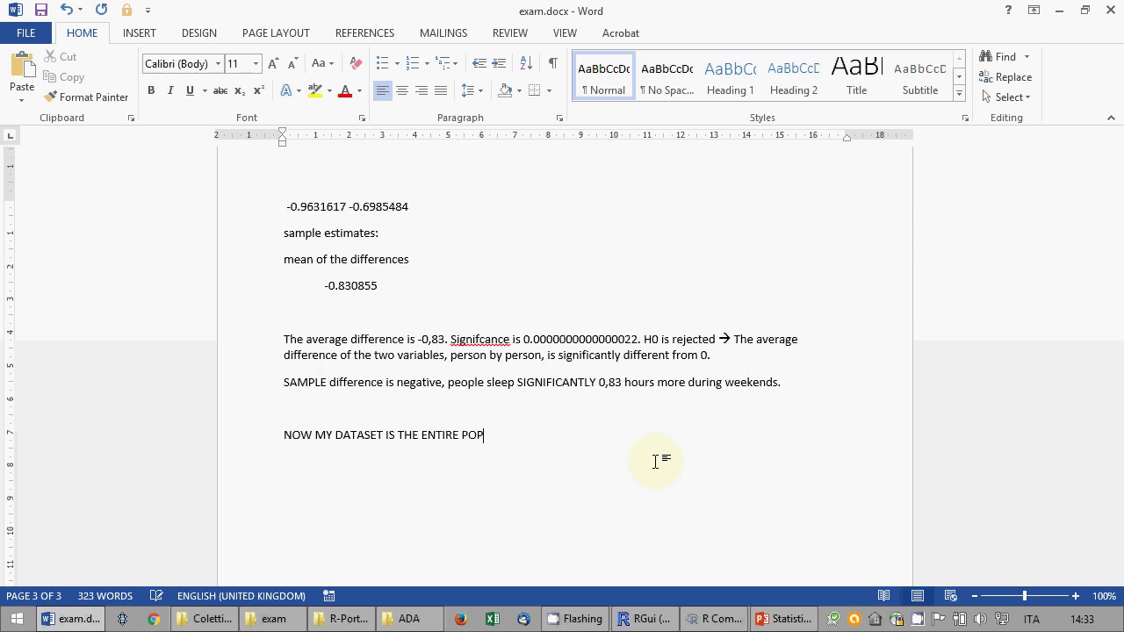
text(ULATION)
key(Return)
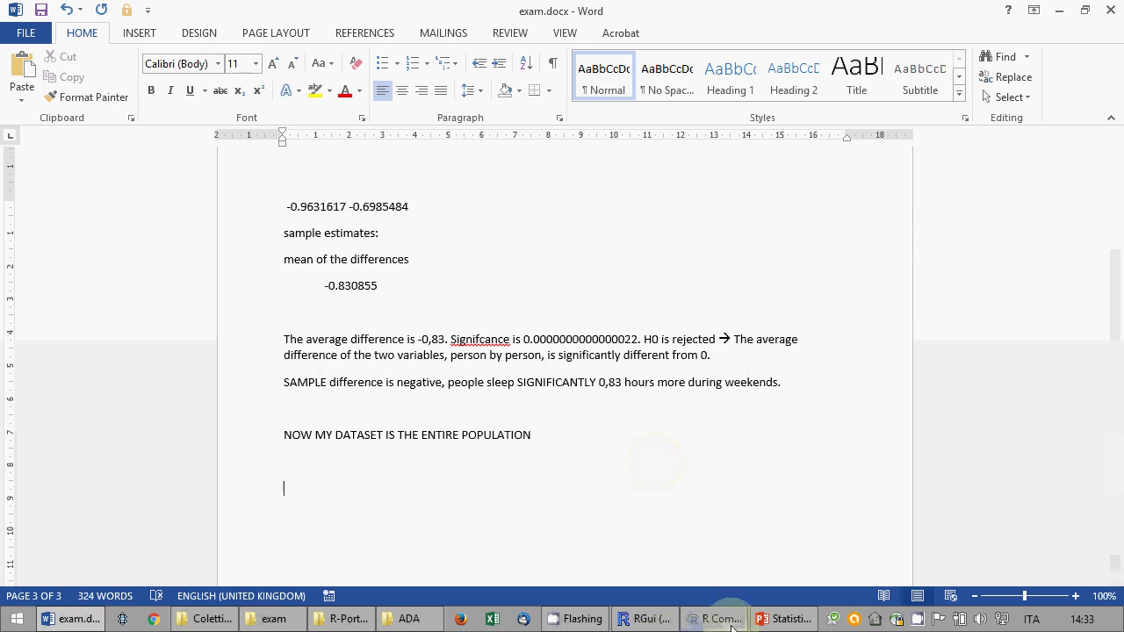
- Switch to R Commander, start numerical summaries and set marital as the grouping variable
click(716, 618)
click(118, 29)
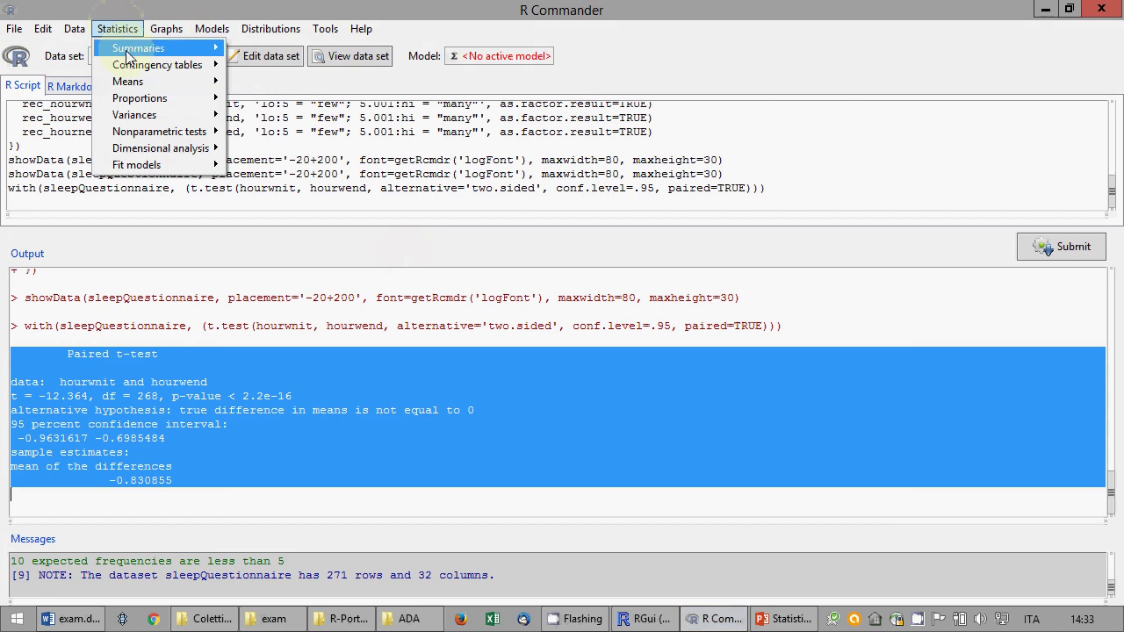
mouse_move(141, 84)
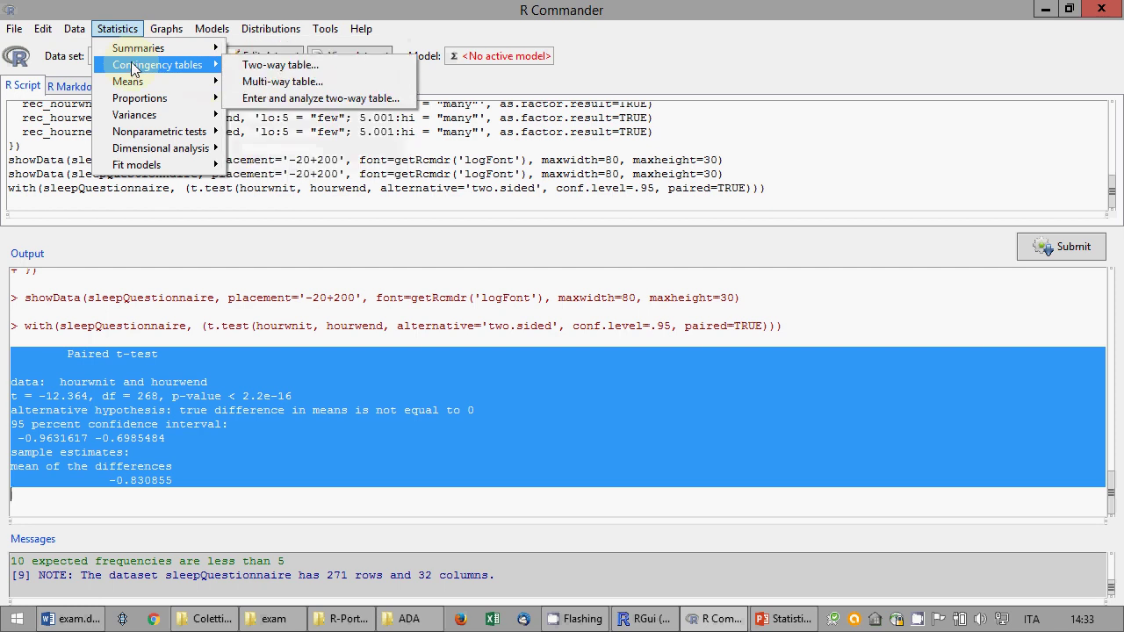
mouse_move(175, 47)
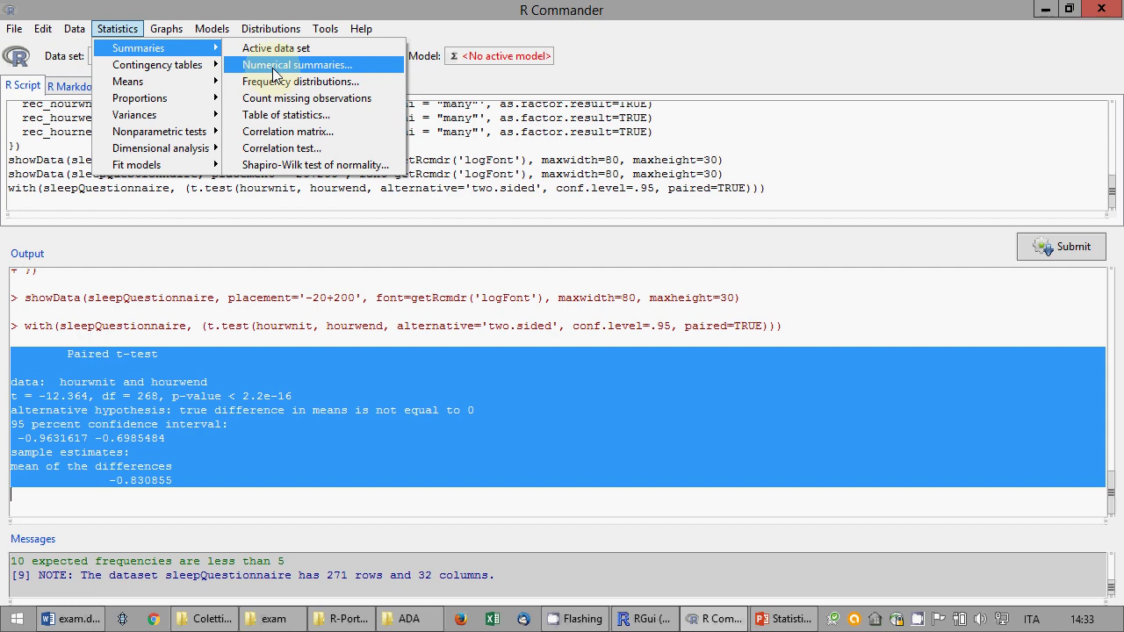
click(275, 67)
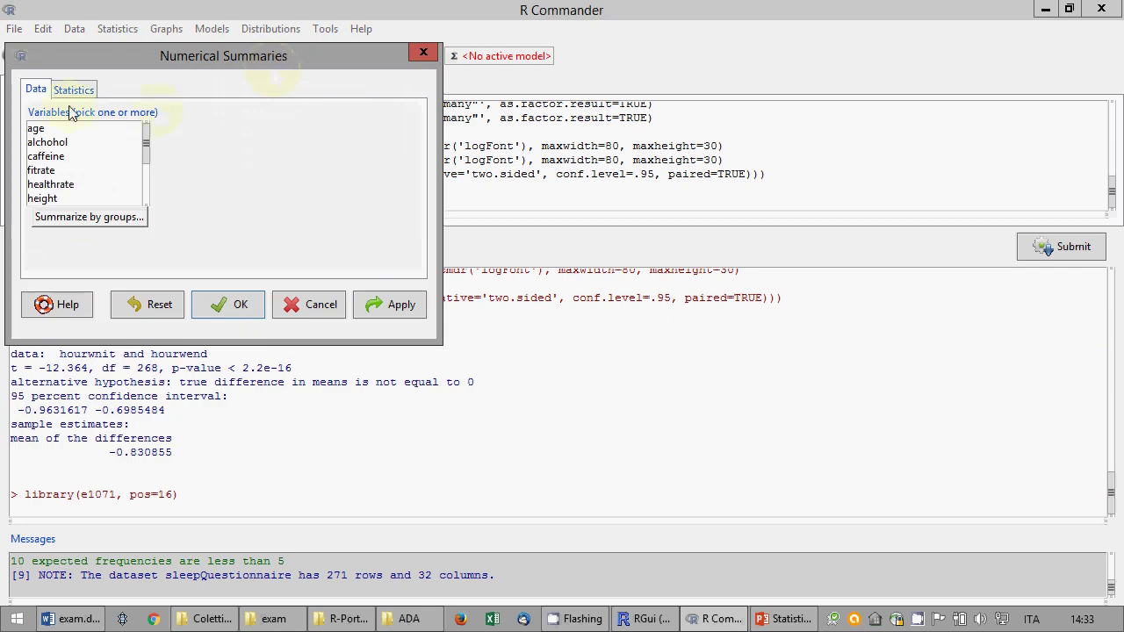
click(85, 217)
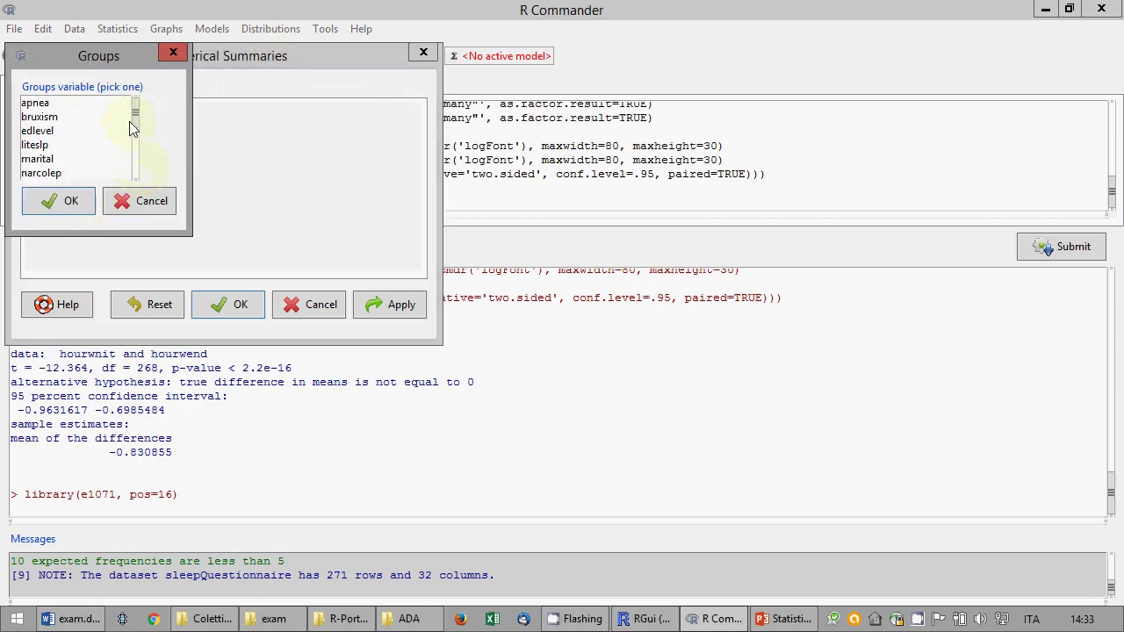
click(40, 159)
click(59, 201)
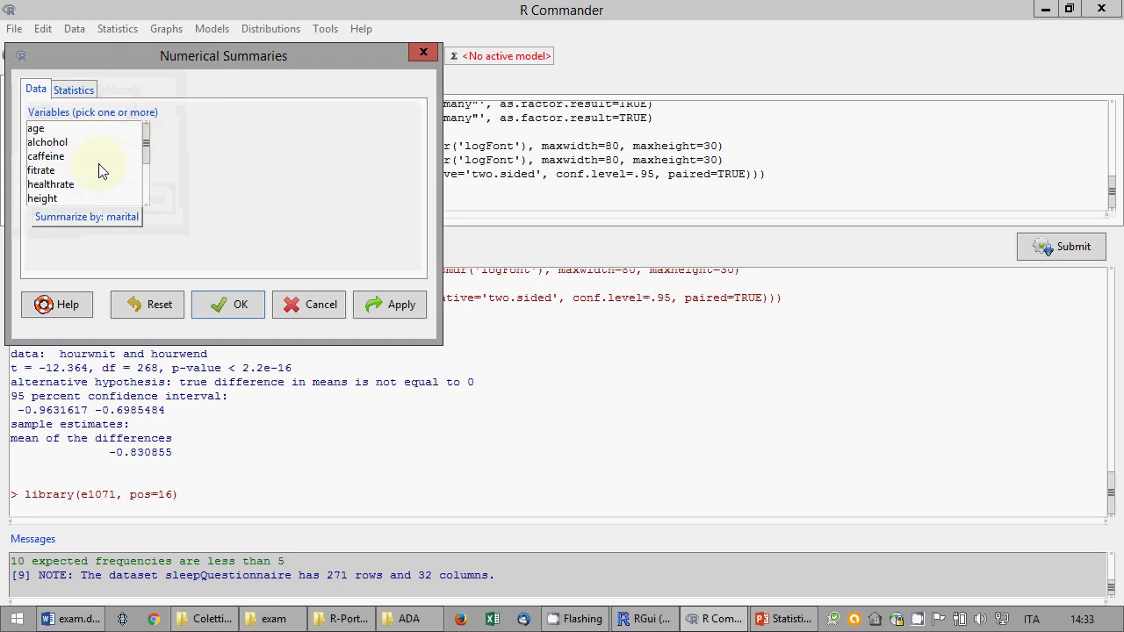
- Summarize the weight variable by group with only the mean and quantiles, leaving out standard deviation and interquartile range
drag(142, 138, 149, 201)
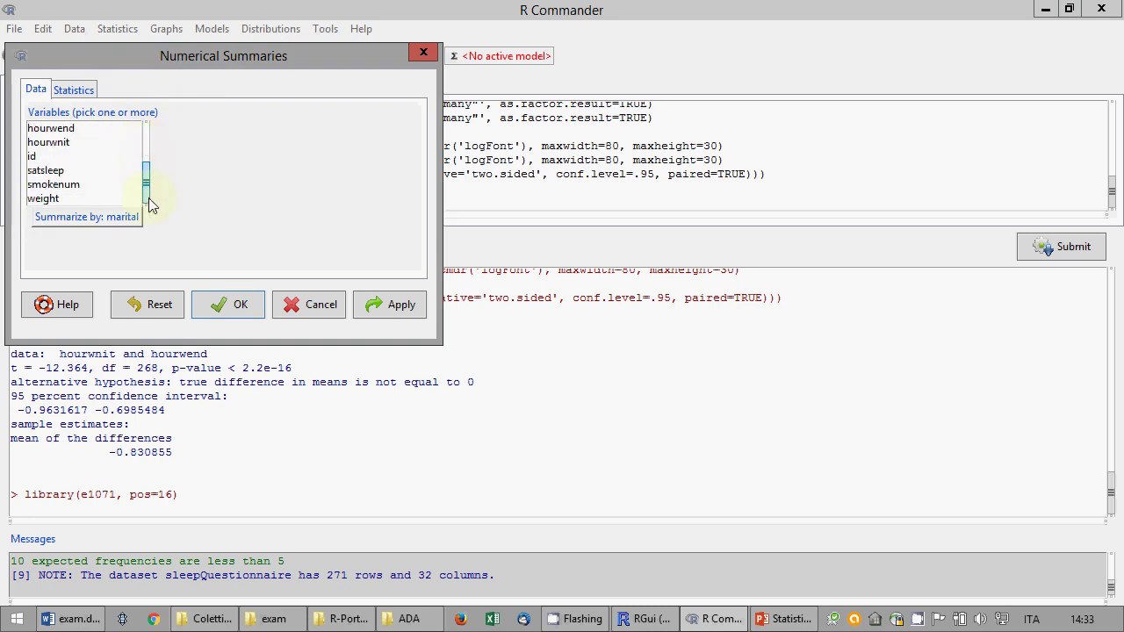
click(61, 200)
click(72, 90)
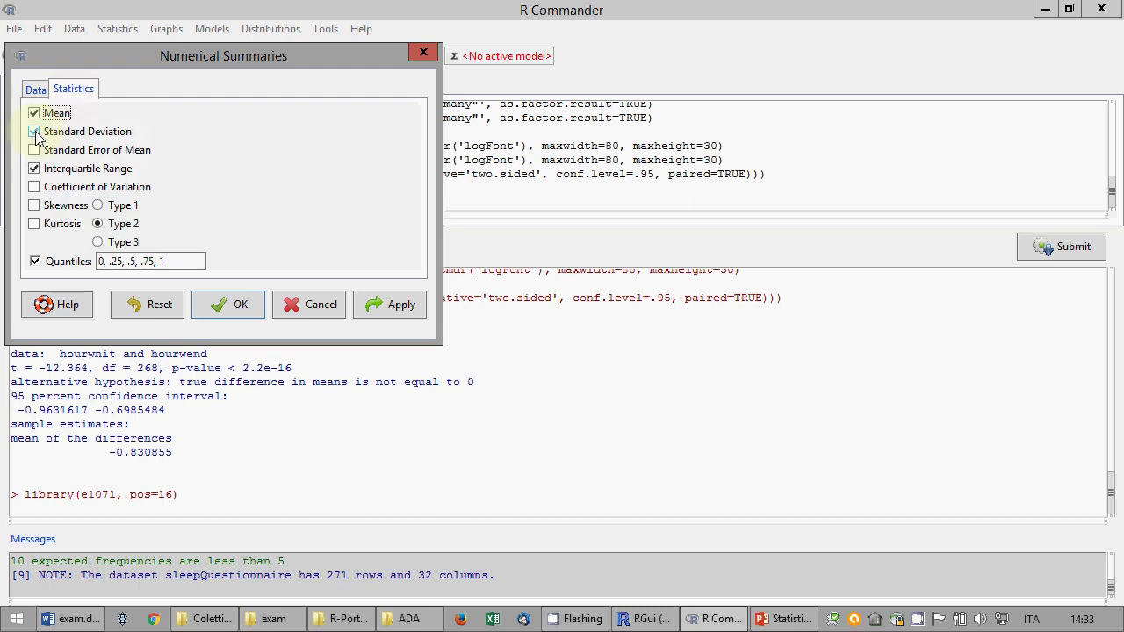
click(35, 132)
click(35, 169)
click(35, 89)
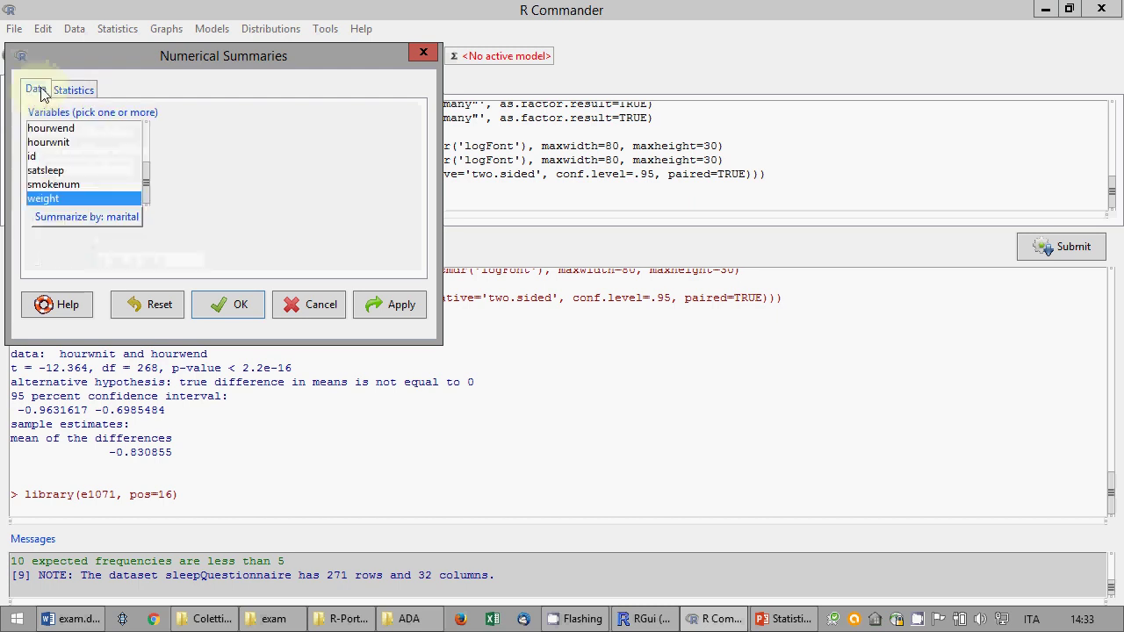
click(73, 89)
click(36, 89)
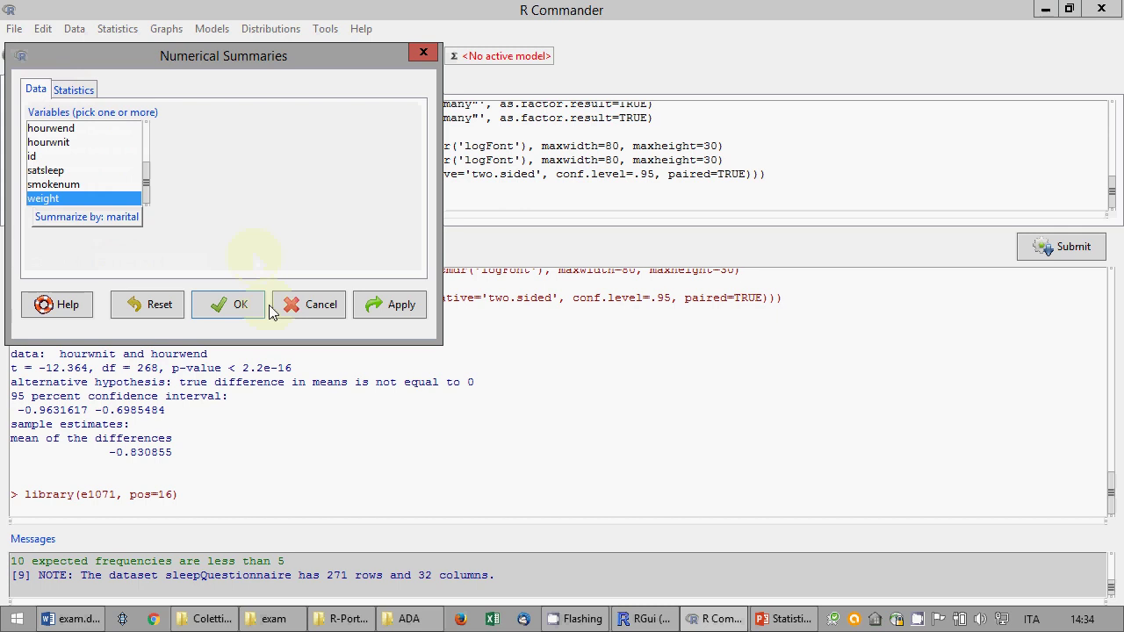
click(239, 308)
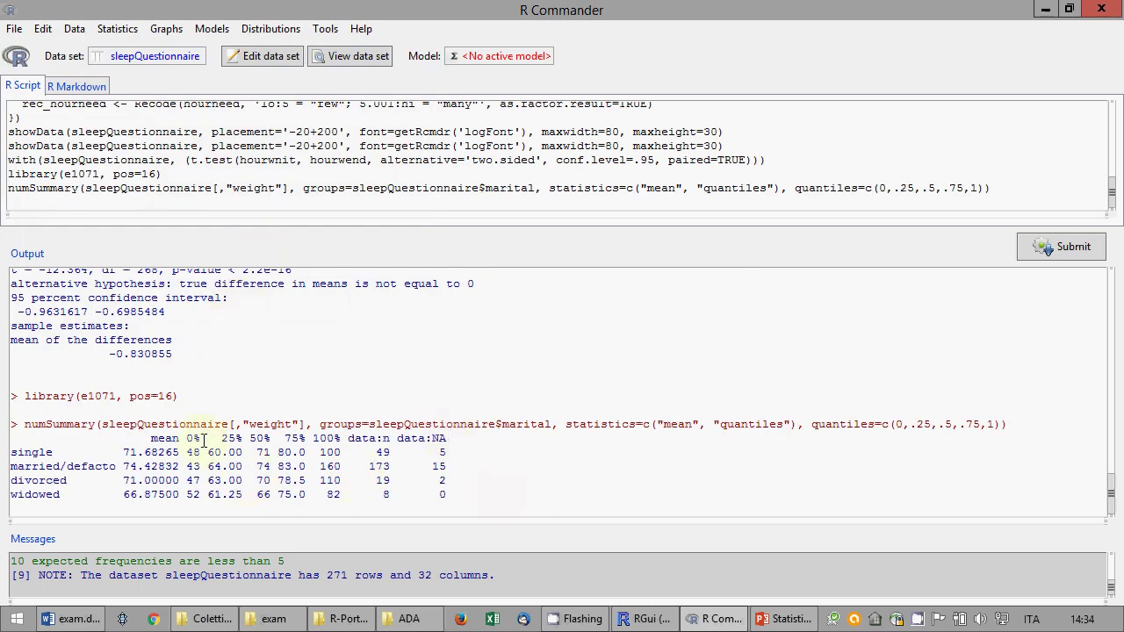
- Copy the weight summary table for the four marital groups from the output and switch to exam.docx in Word
drag(478, 494, 10, 437)
key(ctrl+c)
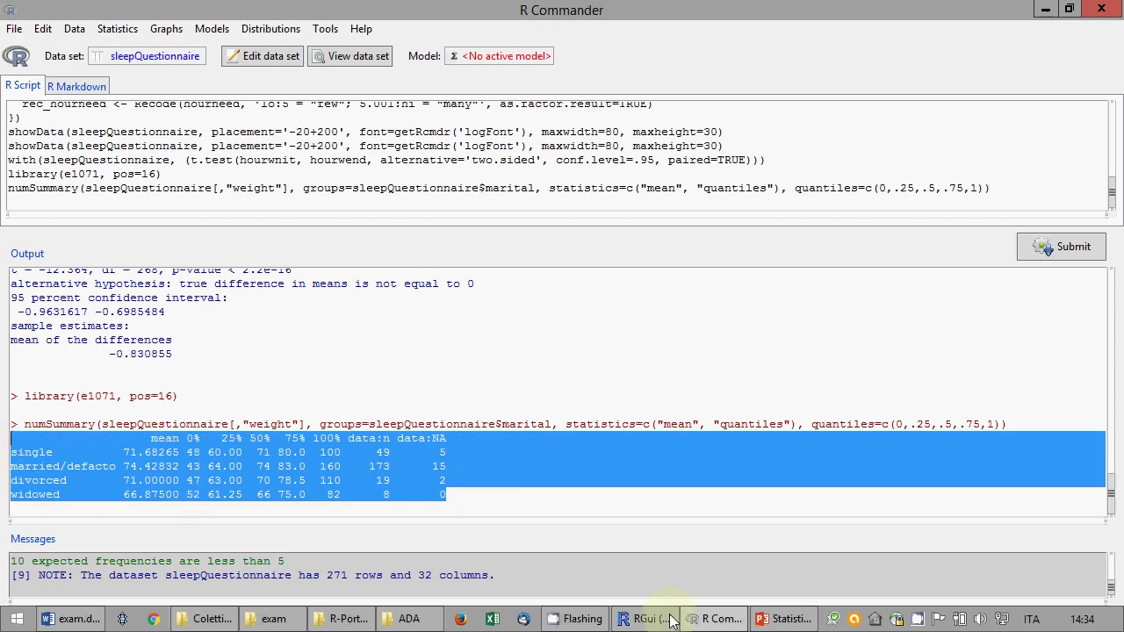
click(74, 619)
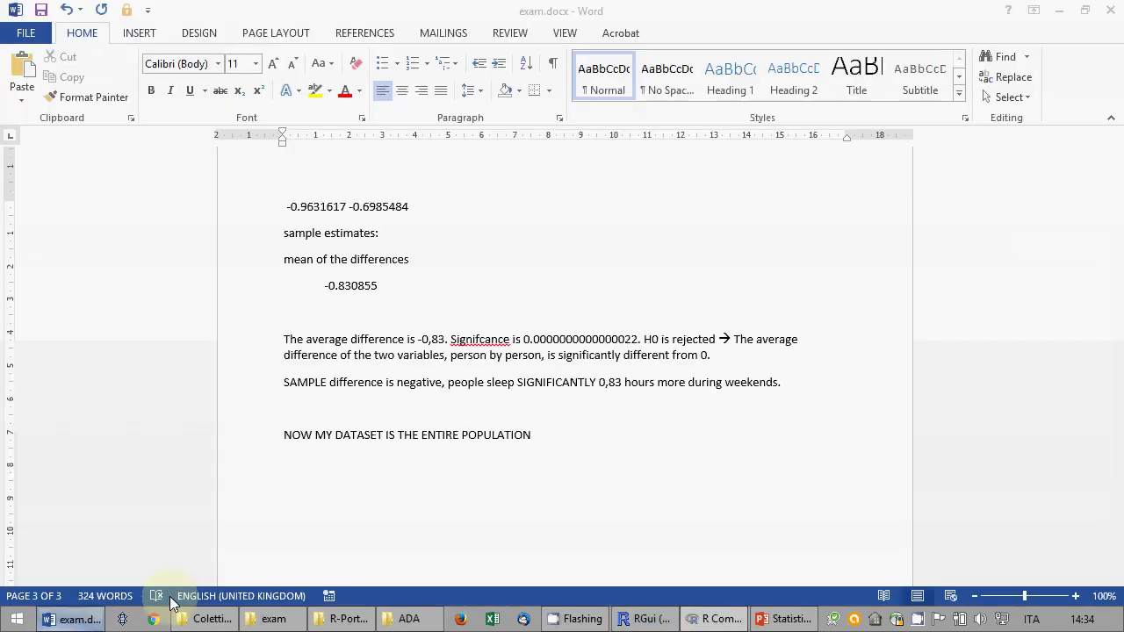
- Write "So I do not need any test, I just display the means and take my conclusions." under the entire population heading
click(430, 479)
text(So )
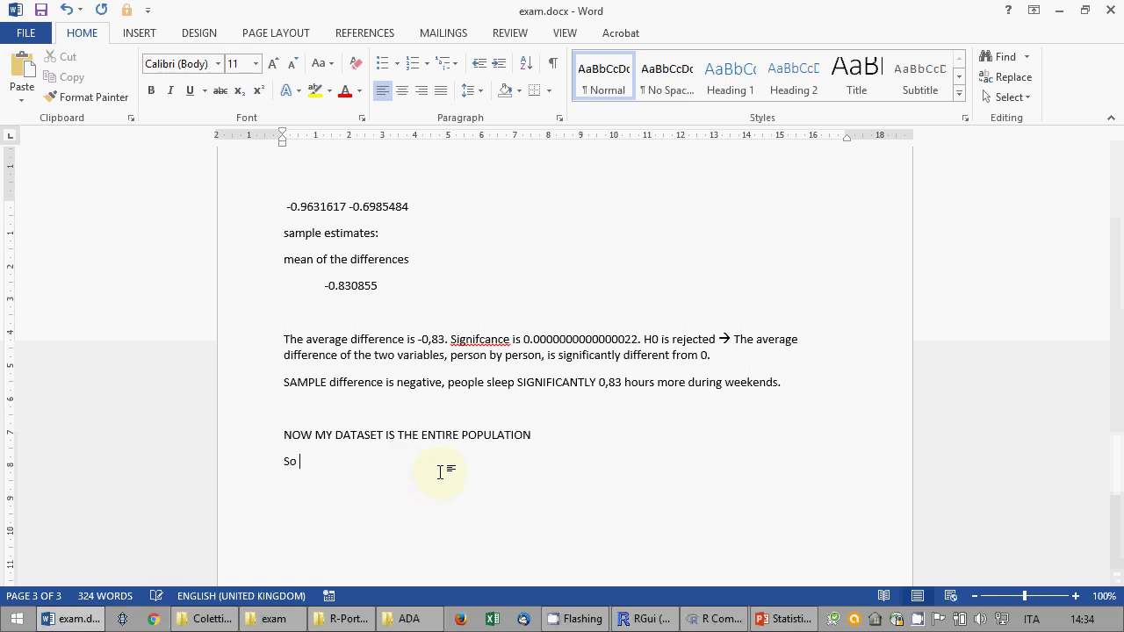
text(I do not nee)
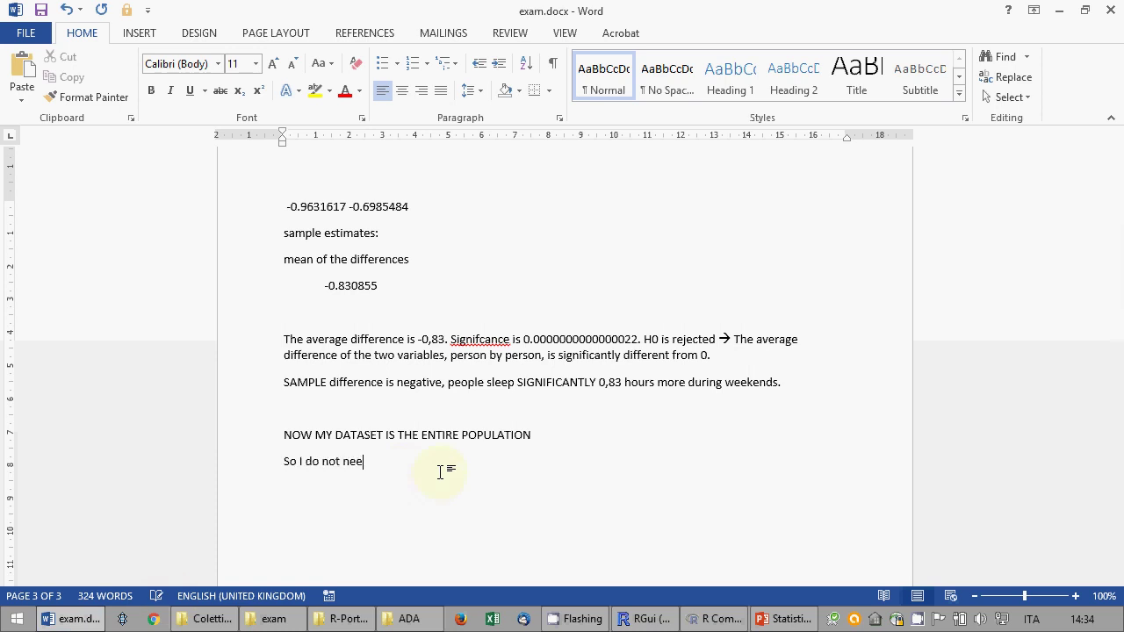
text(d any test, I)
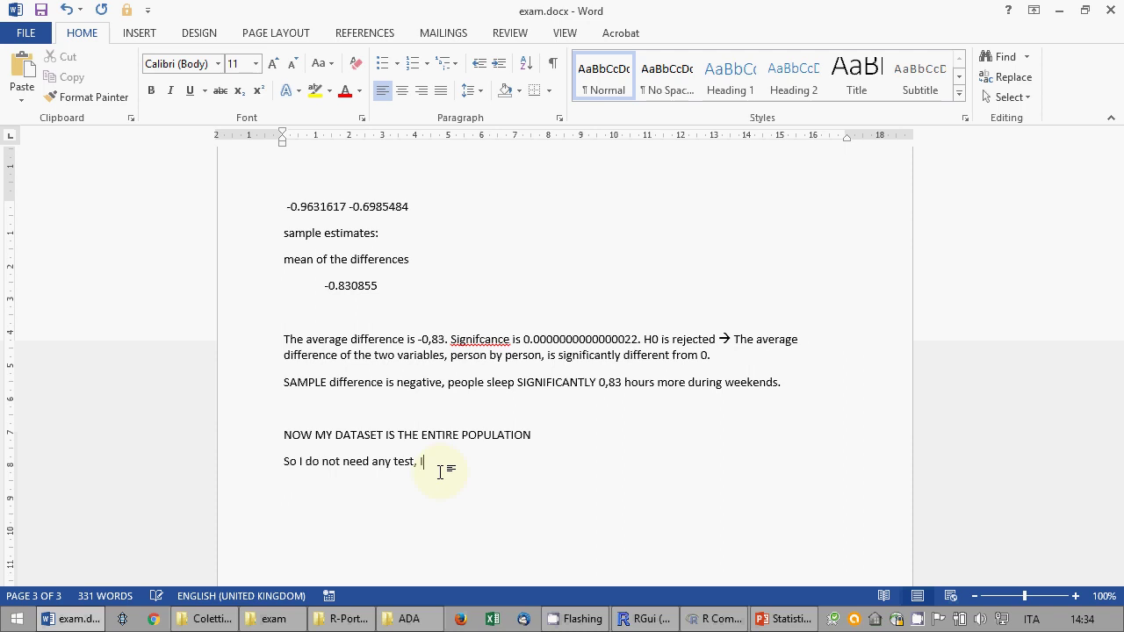
text( just display the me)
text(ans and )
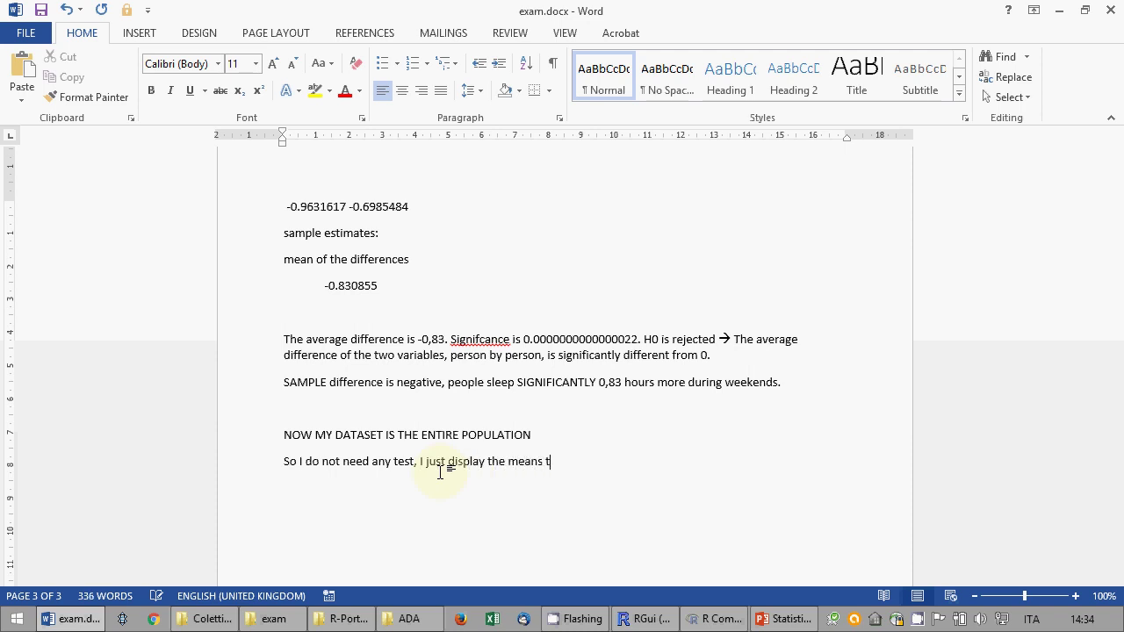
text(tak)
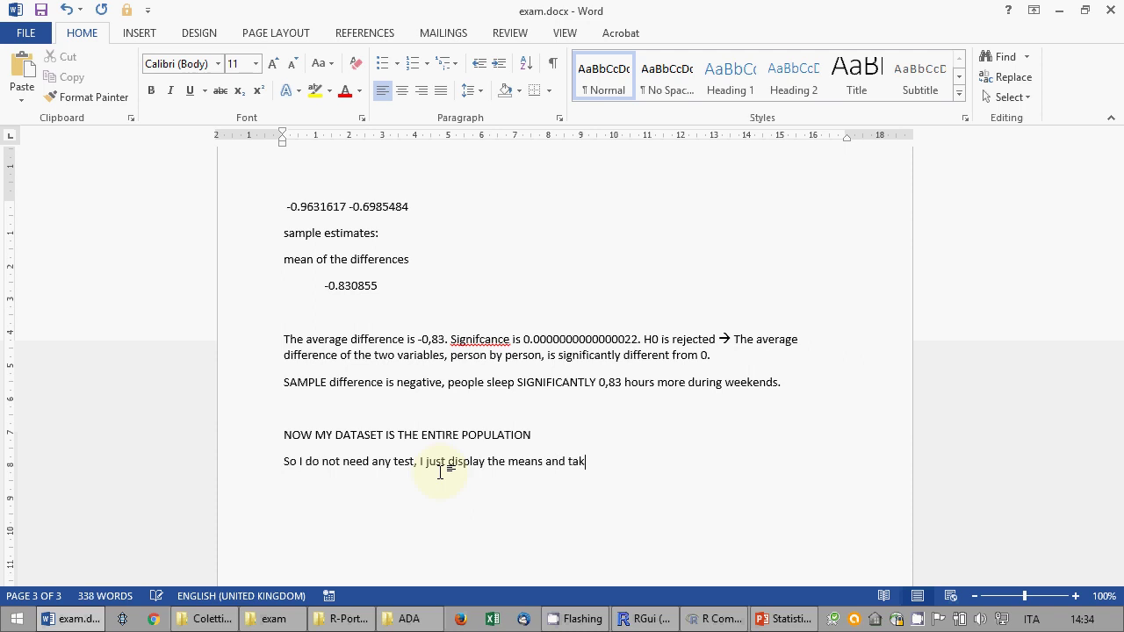
text(e my conclusions.)
- Paste the copied weight summary table below the sentence, separated by a blank line
key(Return)
key(Return)
key(ctrl+v)
scroll(456, 457, down, 2)
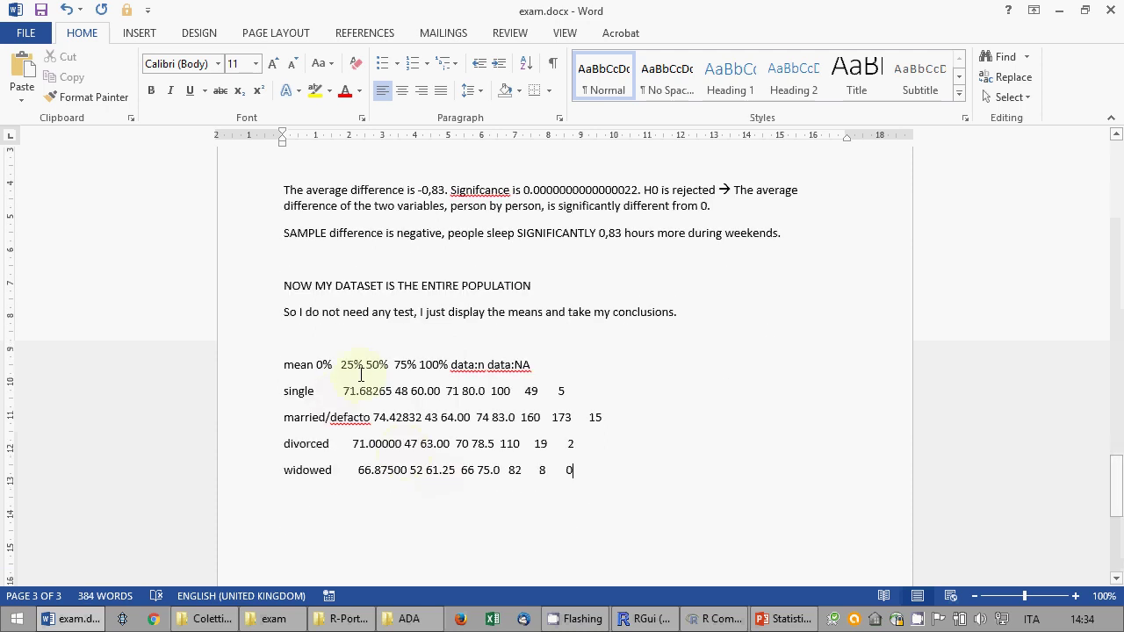
- Delete the 0%, 25%, 50%, 75% and 100% quantile headings and their values from all four rows of the pasted table
drag(360, 376, 448, 363)
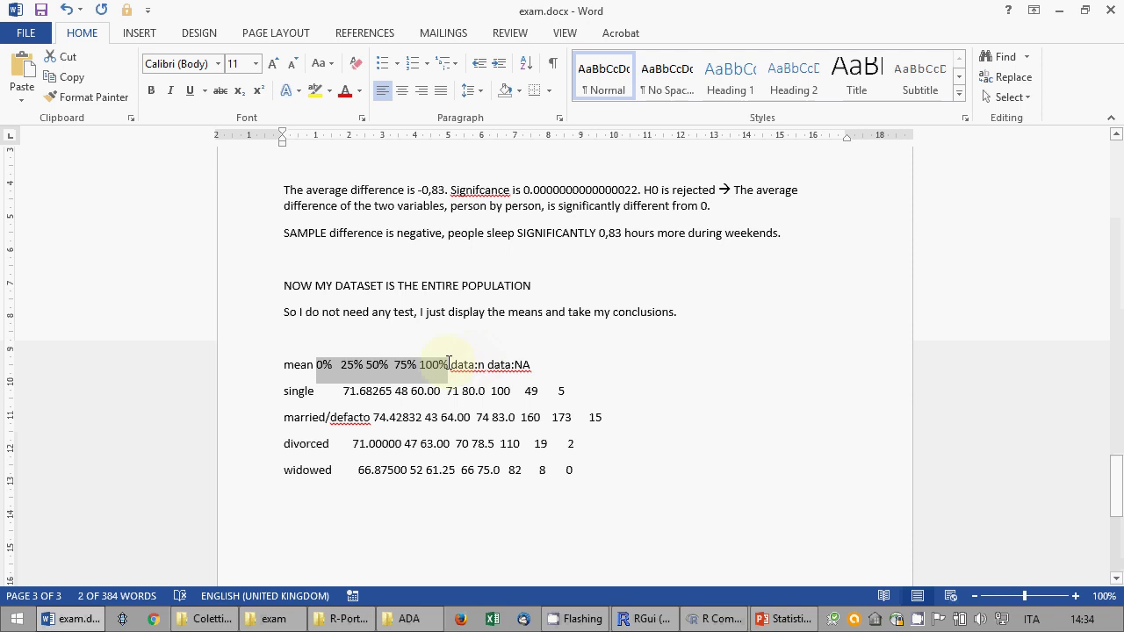
key(Delete)
drag(396, 391, 509, 389)
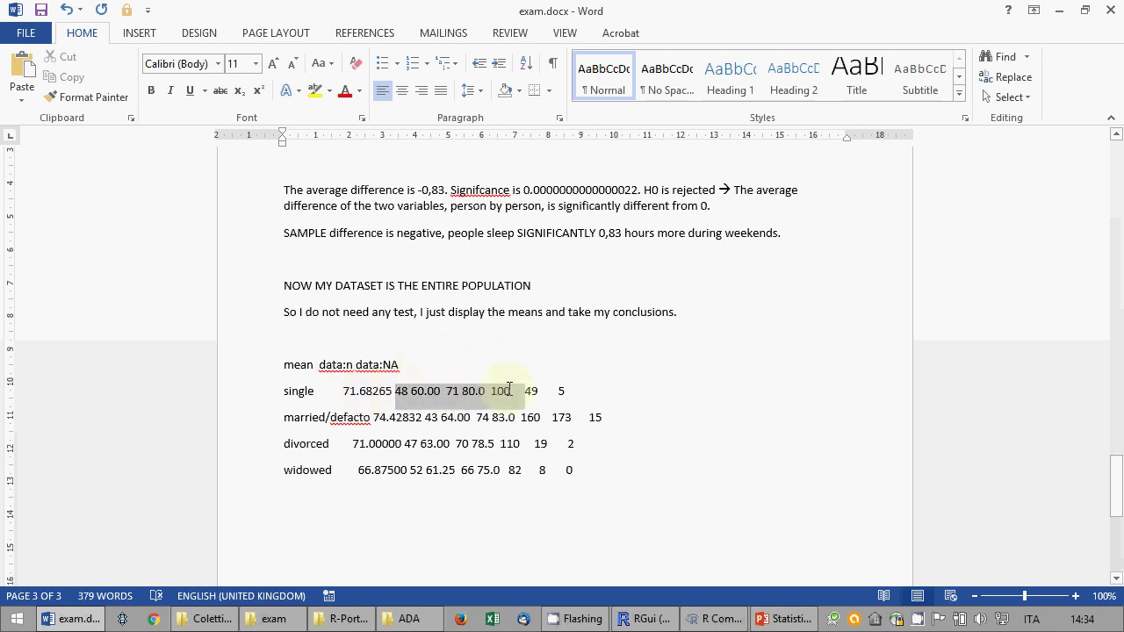
key(Delete)
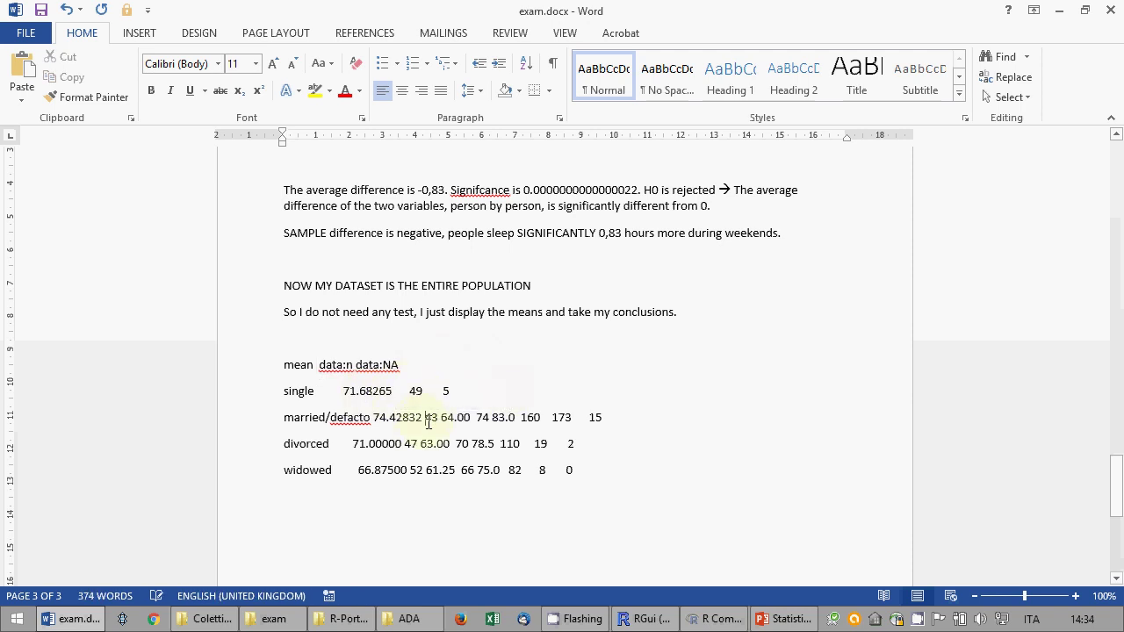
drag(426, 419, 542, 419)
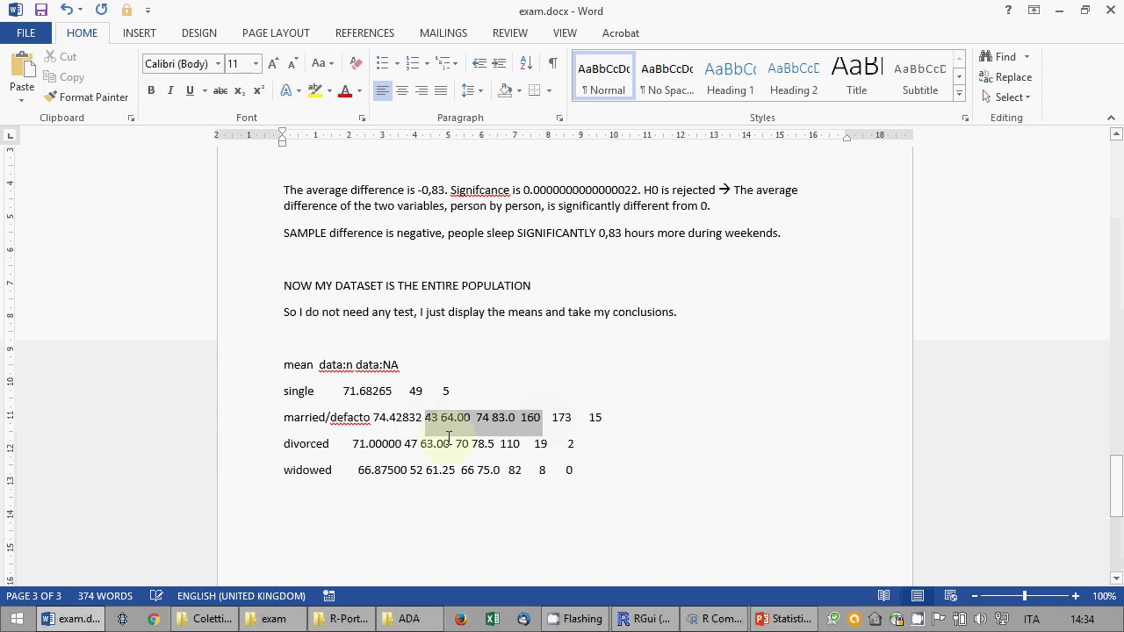
key(Delete)
drag(404, 445, 522, 451)
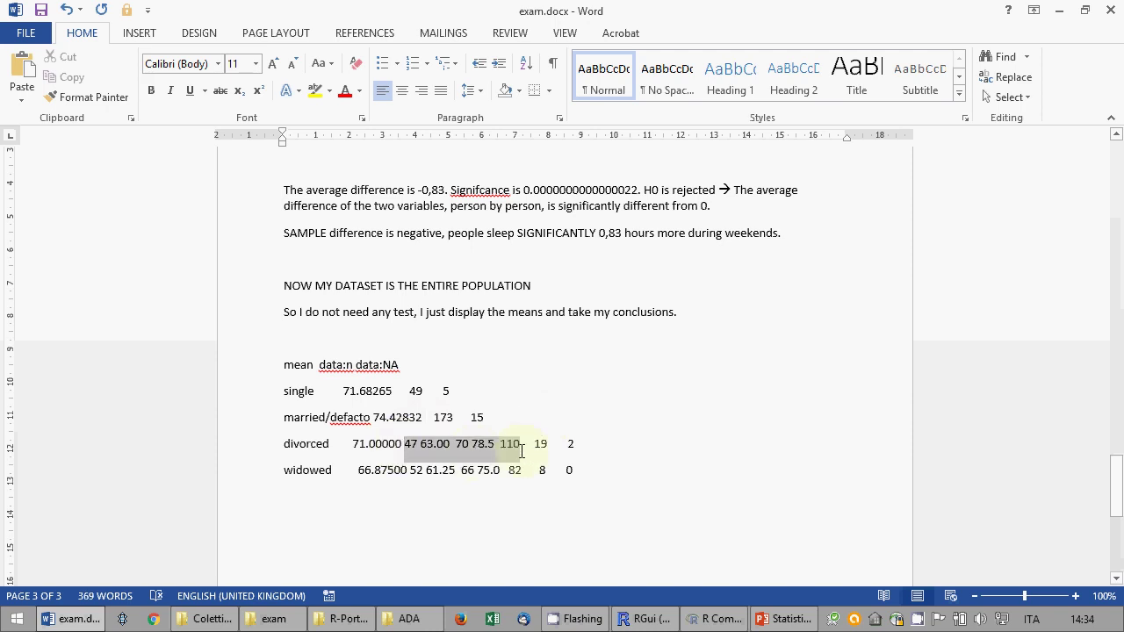
key(Delete)
drag(411, 471, 520, 475)
key(Delete)
- Write below the table "married people are fatter. Single people are the second-fattest, slightly more than divorced. Widowed are the thinnest."
click(514, 492)
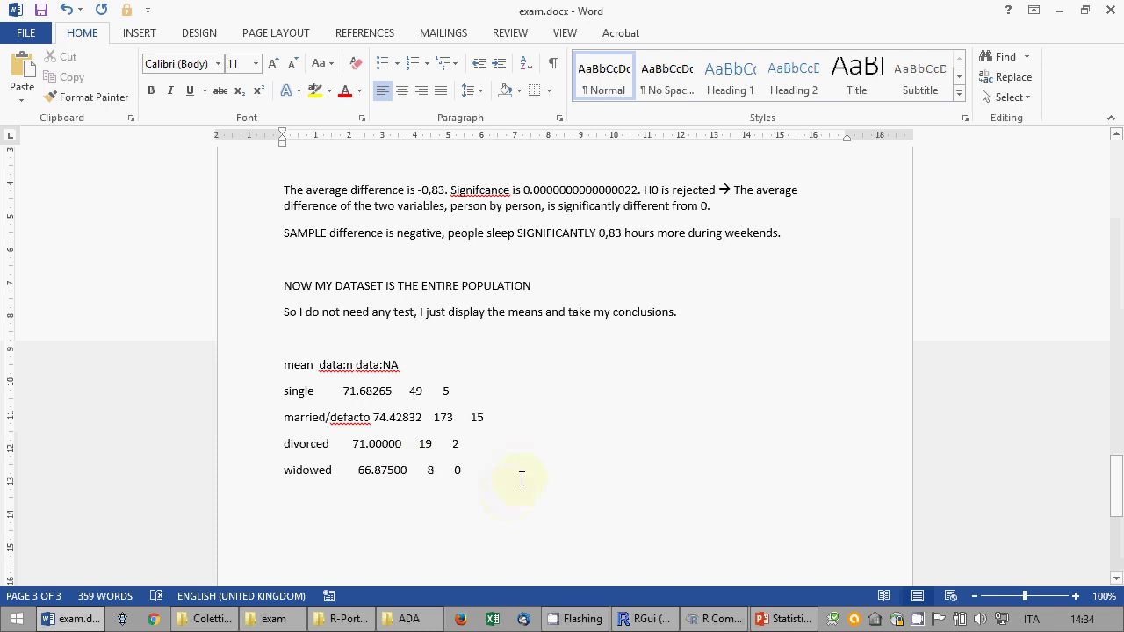
key(Return)
text(m)
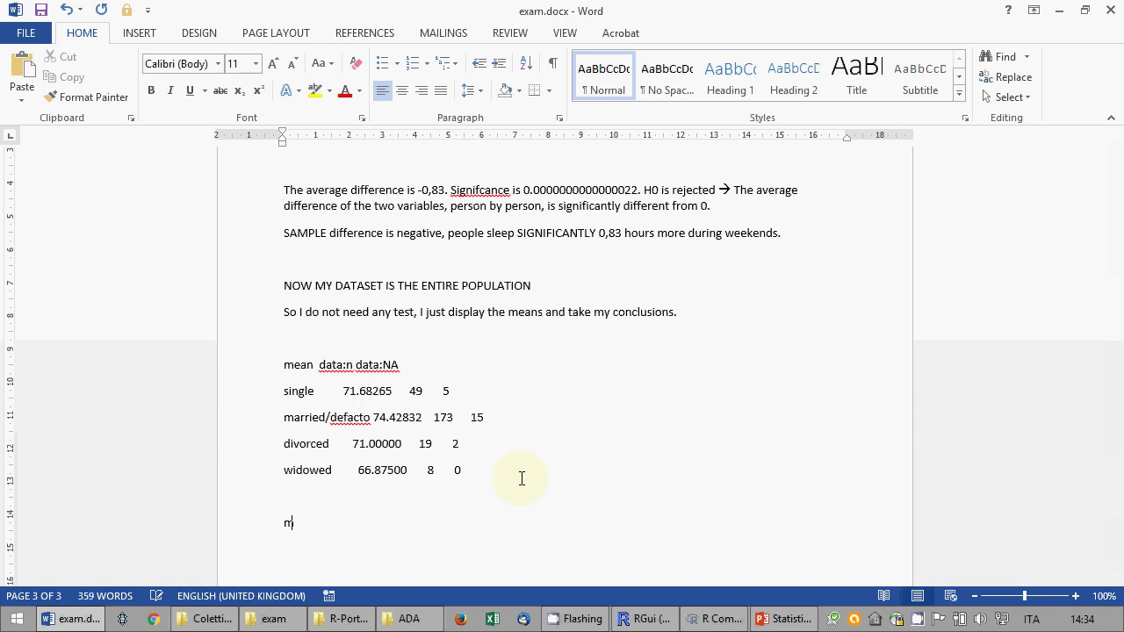
text(arried people are fatter)
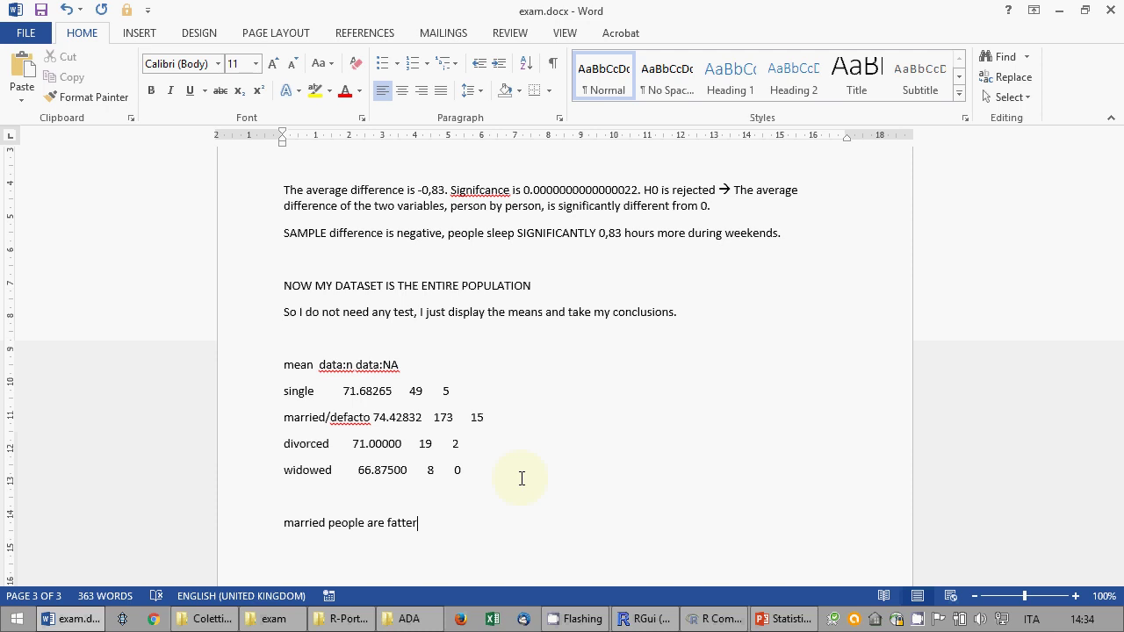
text(. Single people are the second)
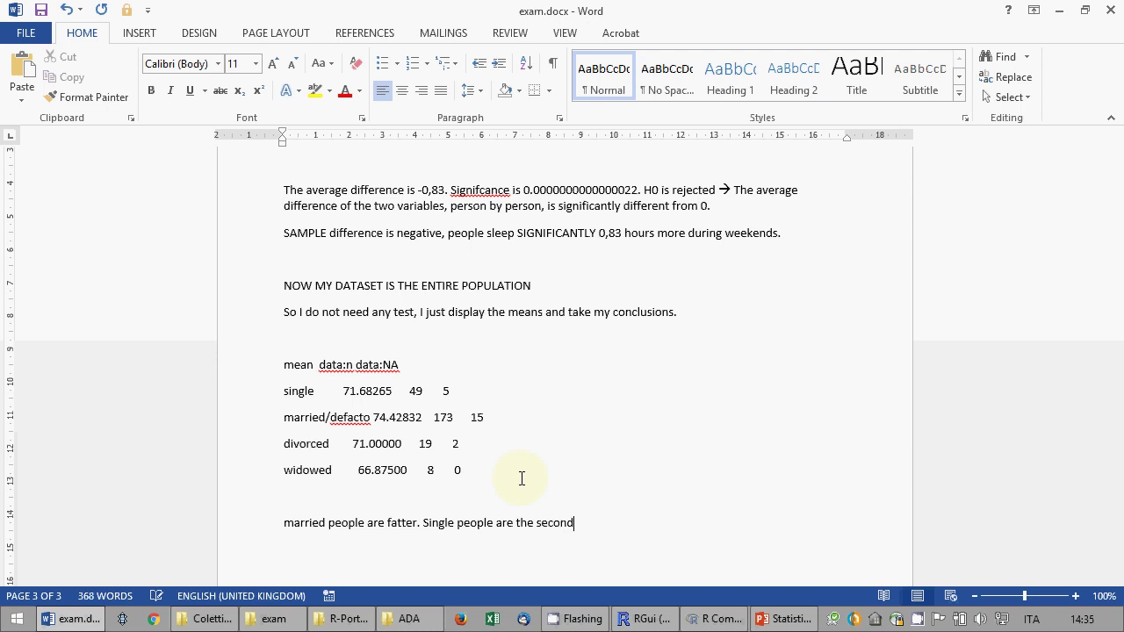
text(-fattest, slightly more than )
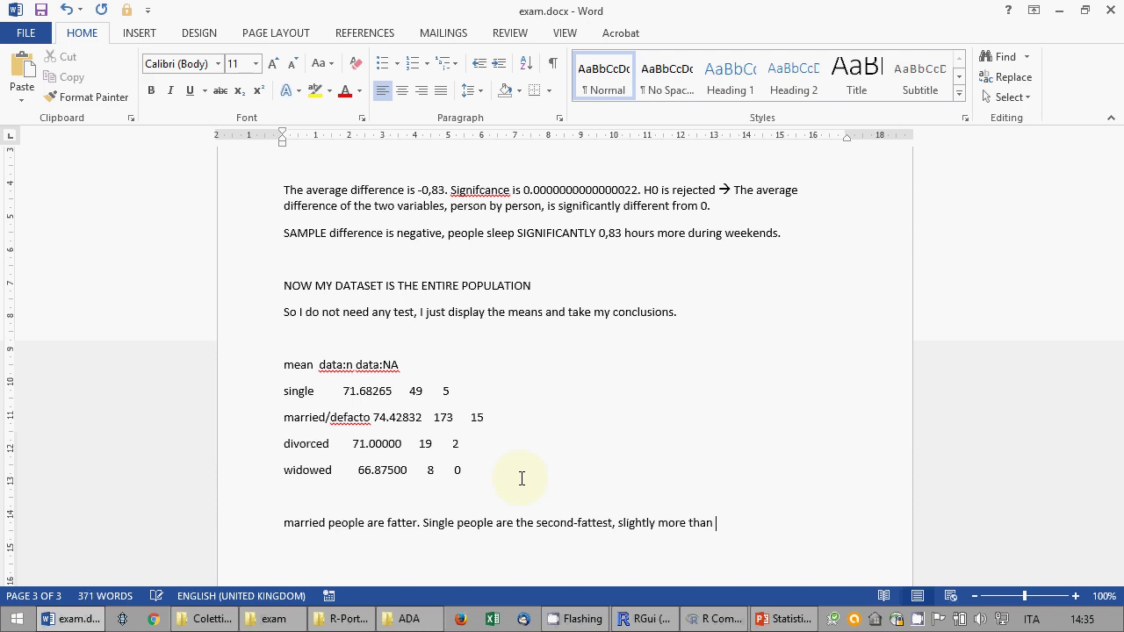
text(divorced. Widowed are th)
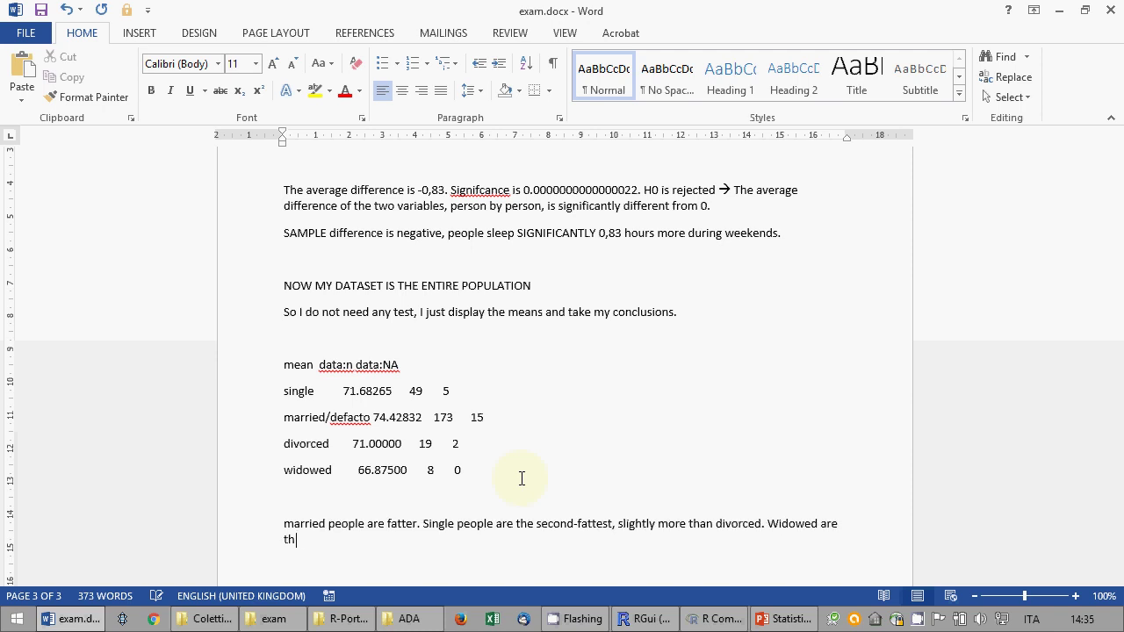
text(e thinnest.)
key(Return)
key(Return)
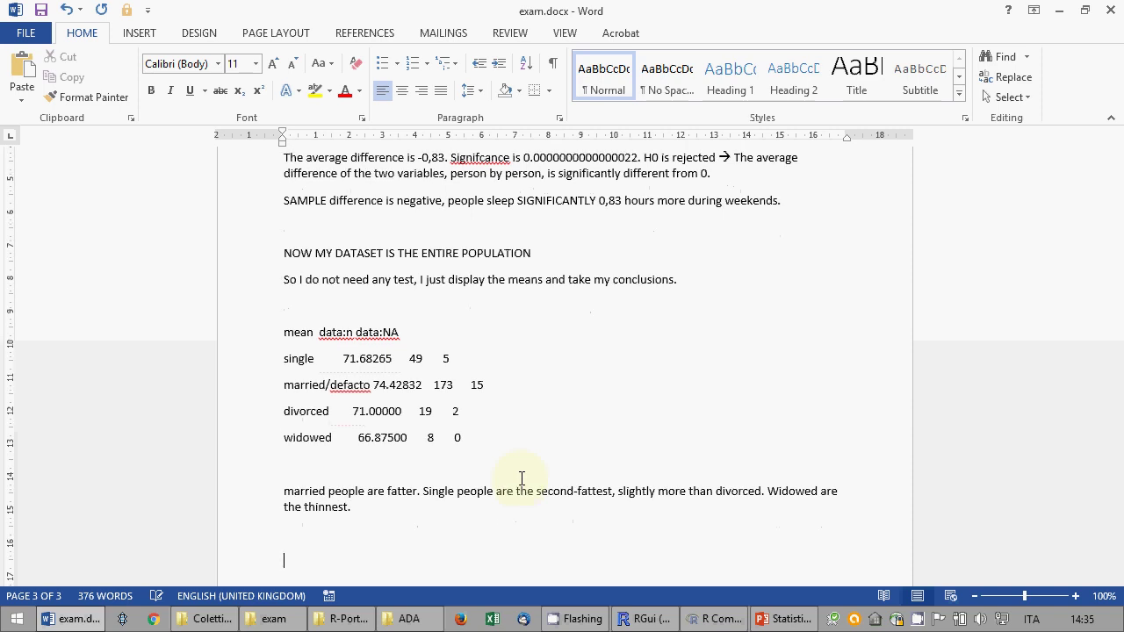
click(224, 439)
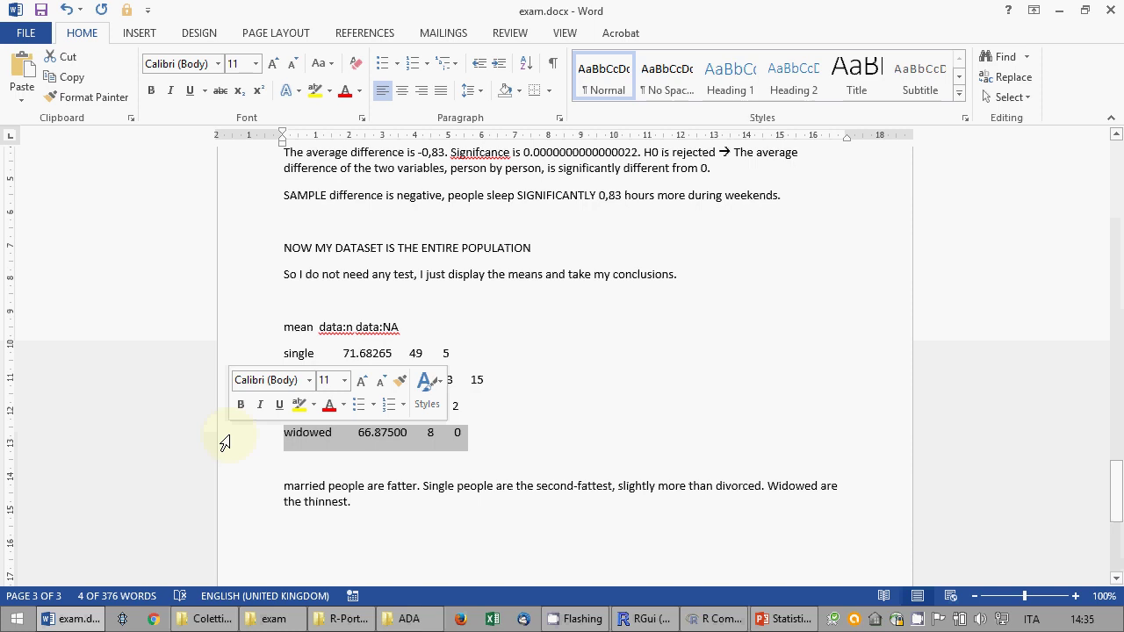
click(430, 435)
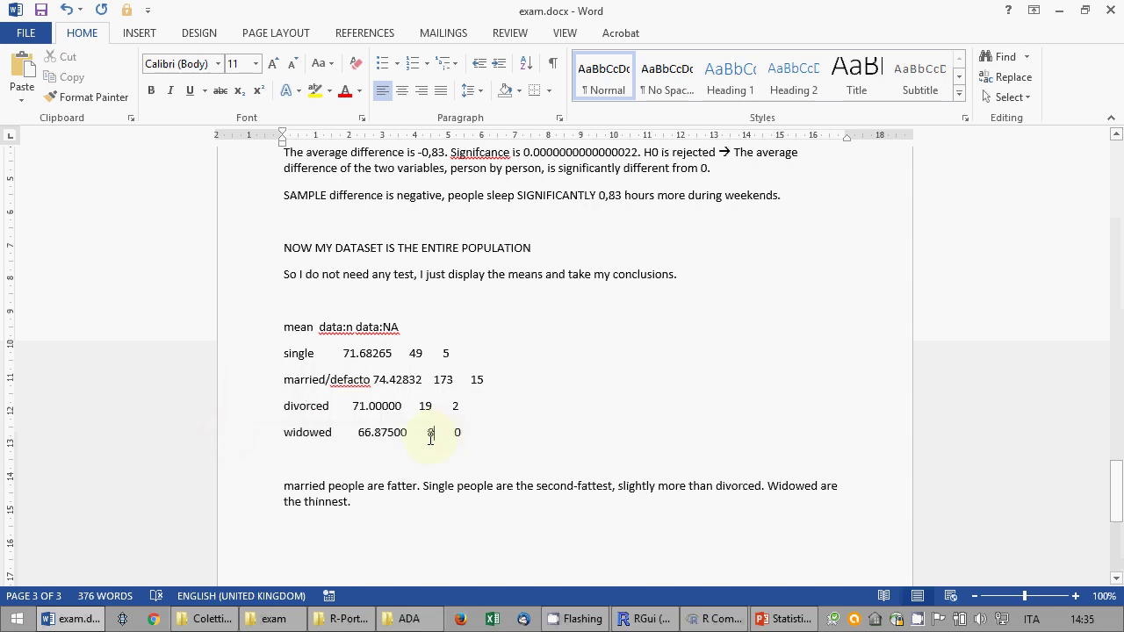
click(399, 436)
click(369, 502)
- Insert "on average" before "fatter" and ", on average" after "thinnest" in the conclusion
click(385, 486)
text(on average)
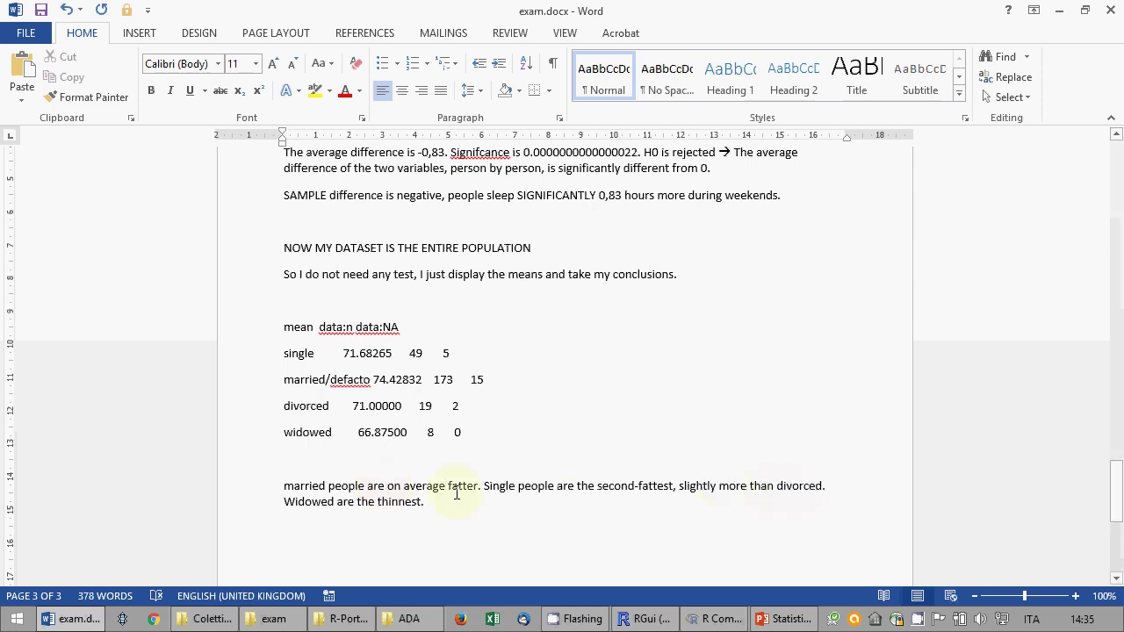
click(425, 504)
text(, on average)
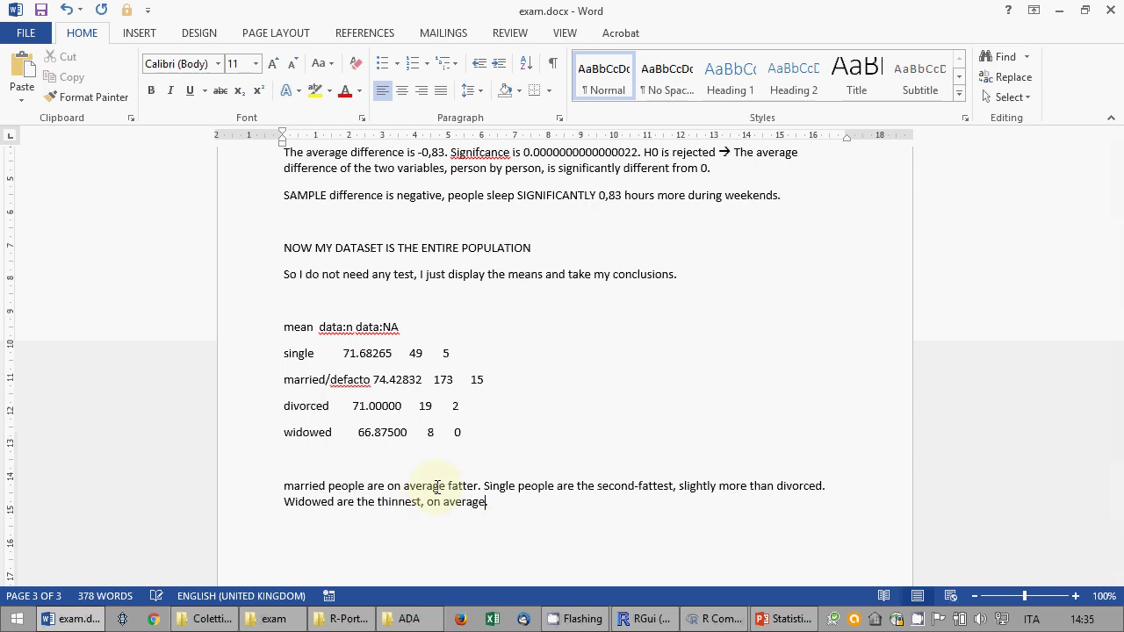
- End the conclusion with a period, add a blank line and a new paragraph below it, and save the document
text(.)
click(40, 10)
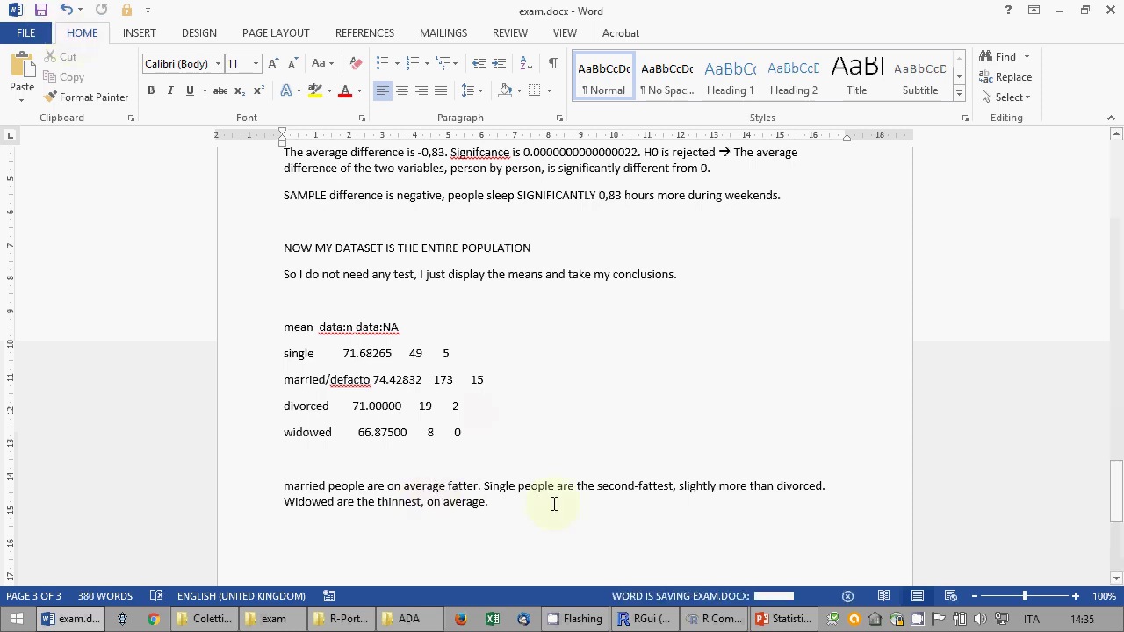
key(Return)
key(Return)
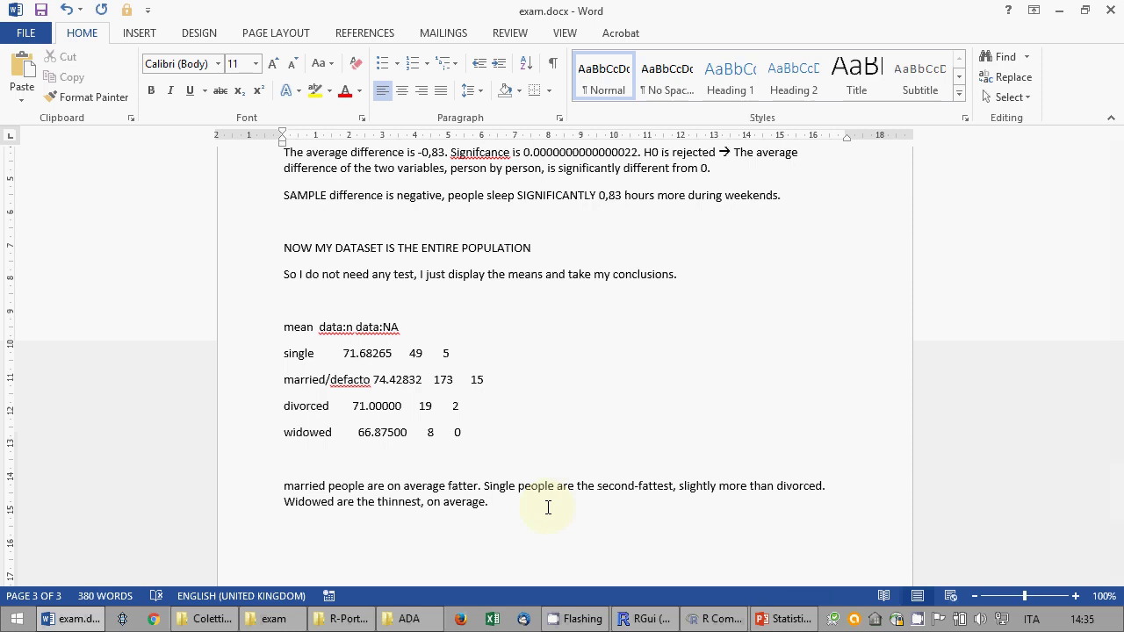
key(ctrl+s)
- Close the StatisticalAnalysisWithR.pptx presentation and load the Chile data set from the car package in R Commander
click(784, 619)
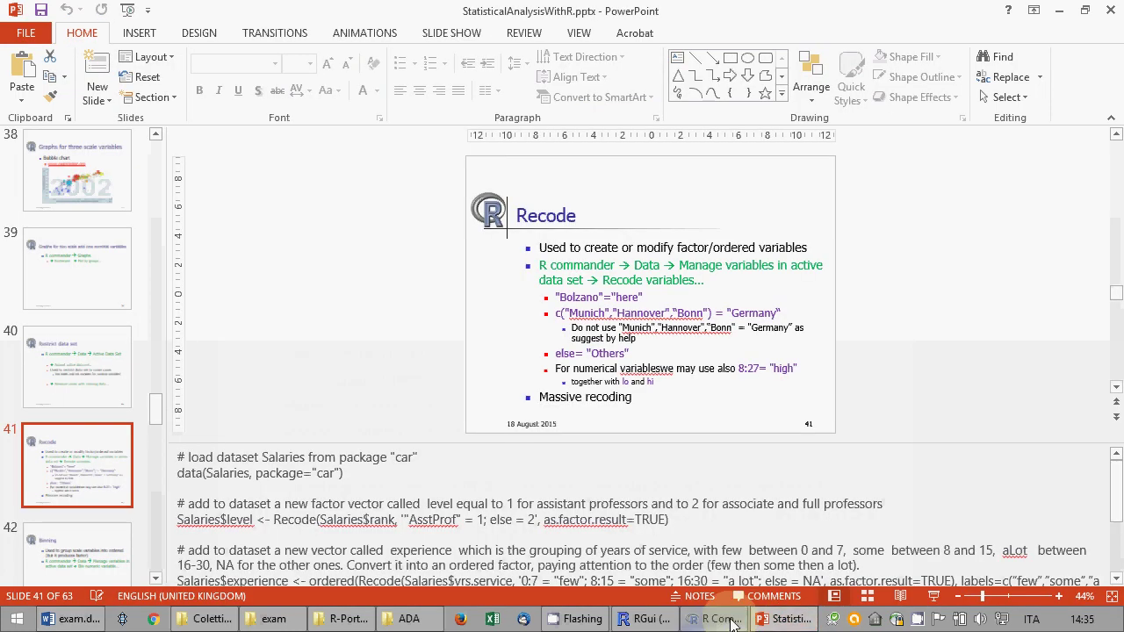
click(1117, 9)
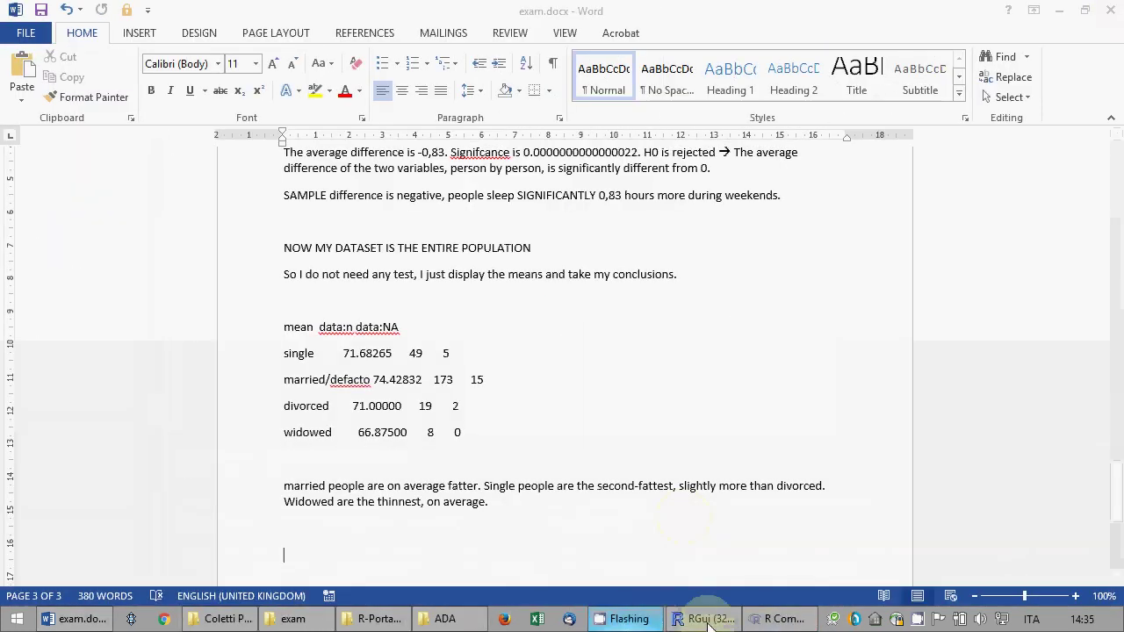
click(771, 624)
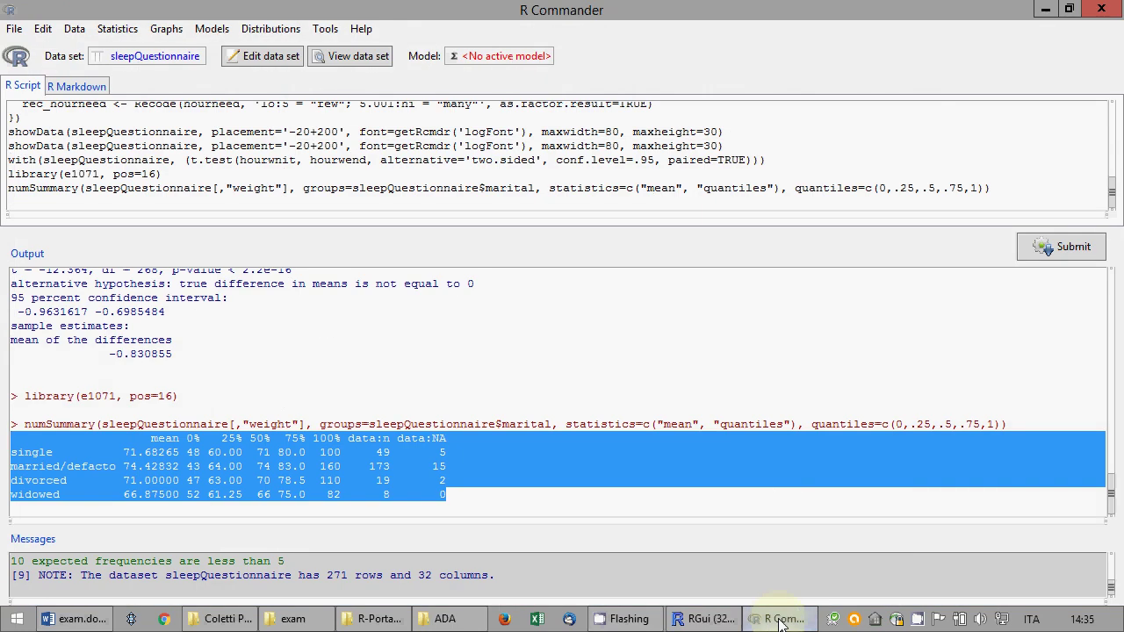
click(117, 29)
click(116, 29)
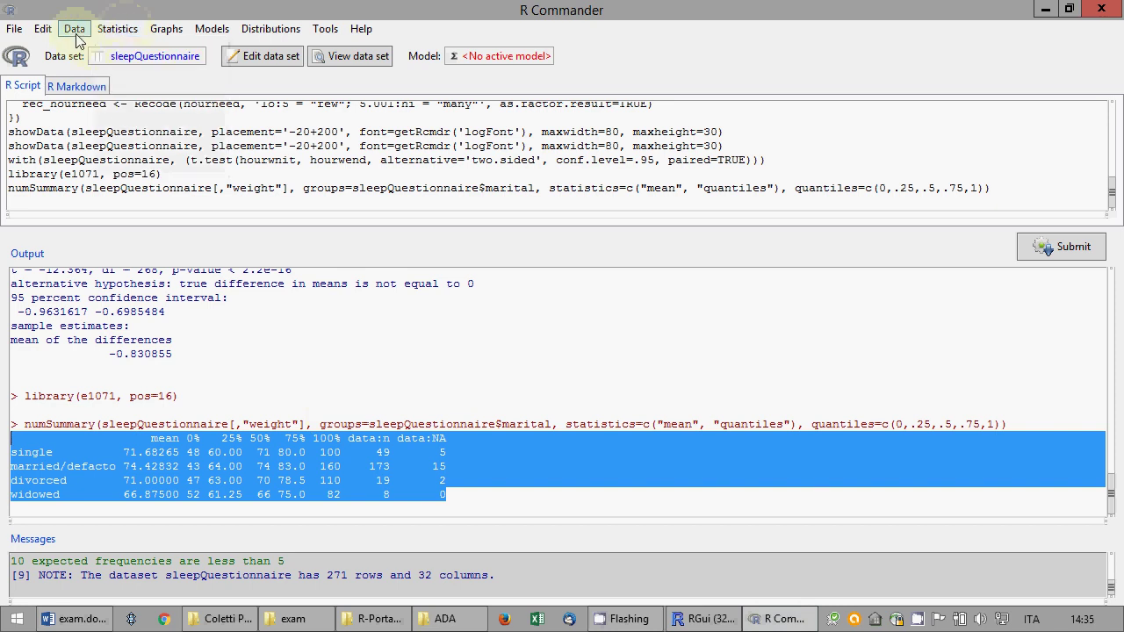
click(76, 35)
mouse_move(101, 129)
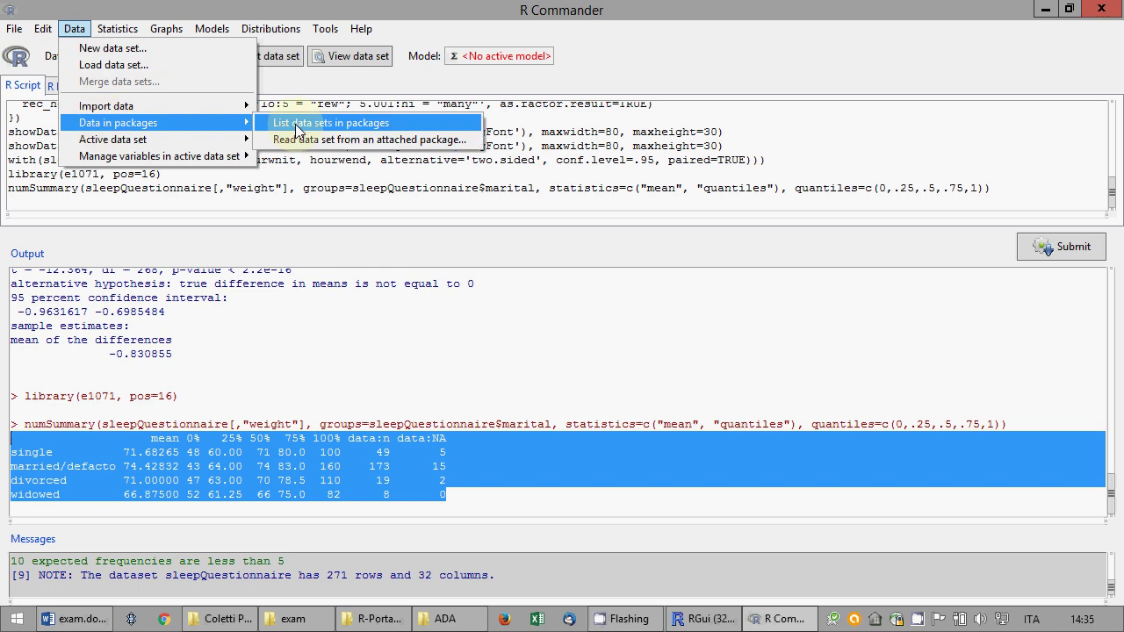
click(303, 140)
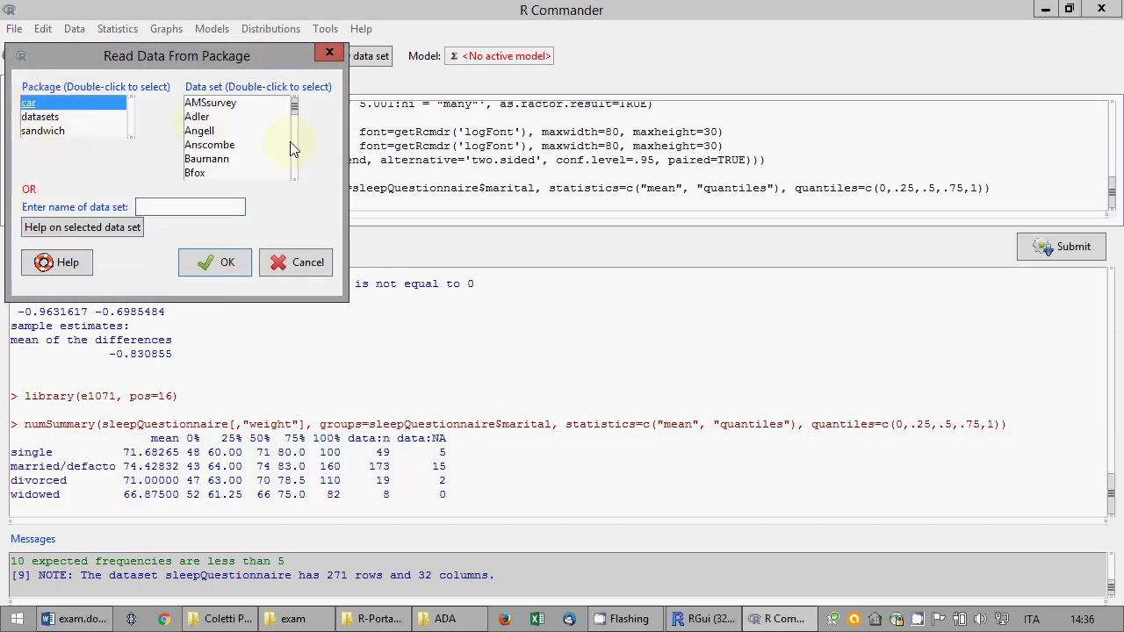
scroll(294, 149, down, 1)
click(214, 173)
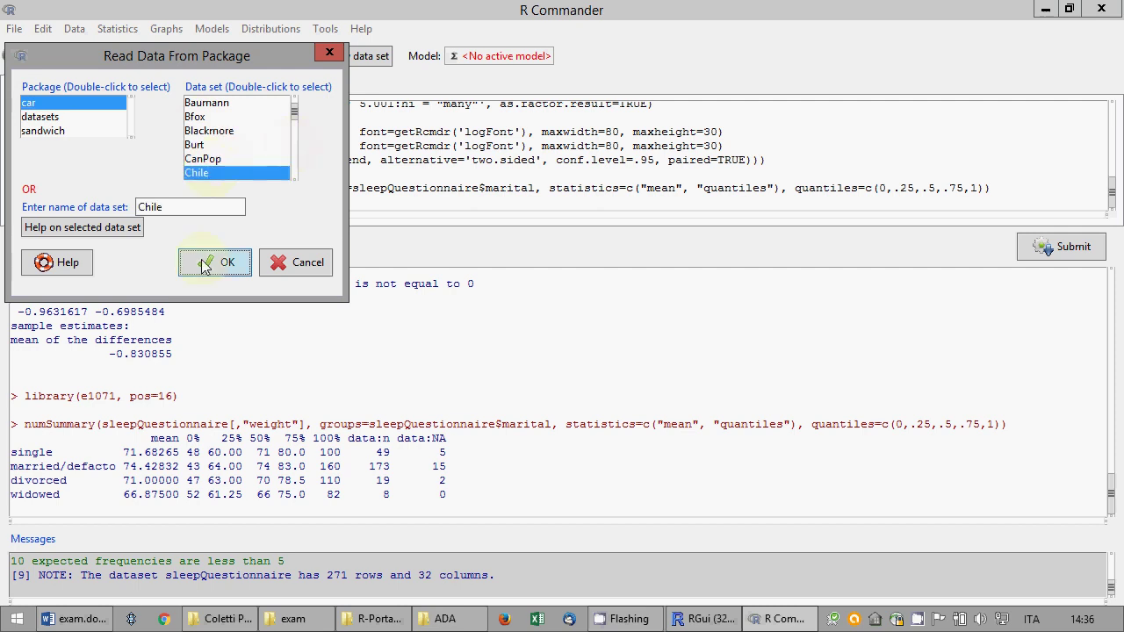
click(215, 261)
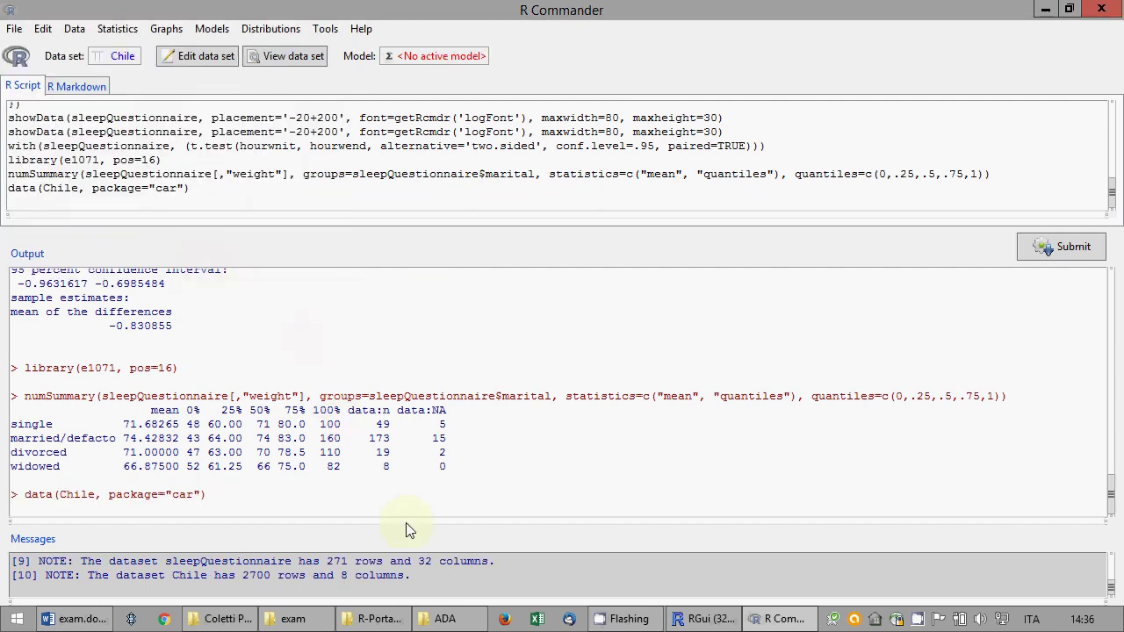
- Write "Dataset Chile loaded" in exam.docx below the weight conclusion, followed by a blank line
drag(231, 496, 5, 494)
click(75, 619)
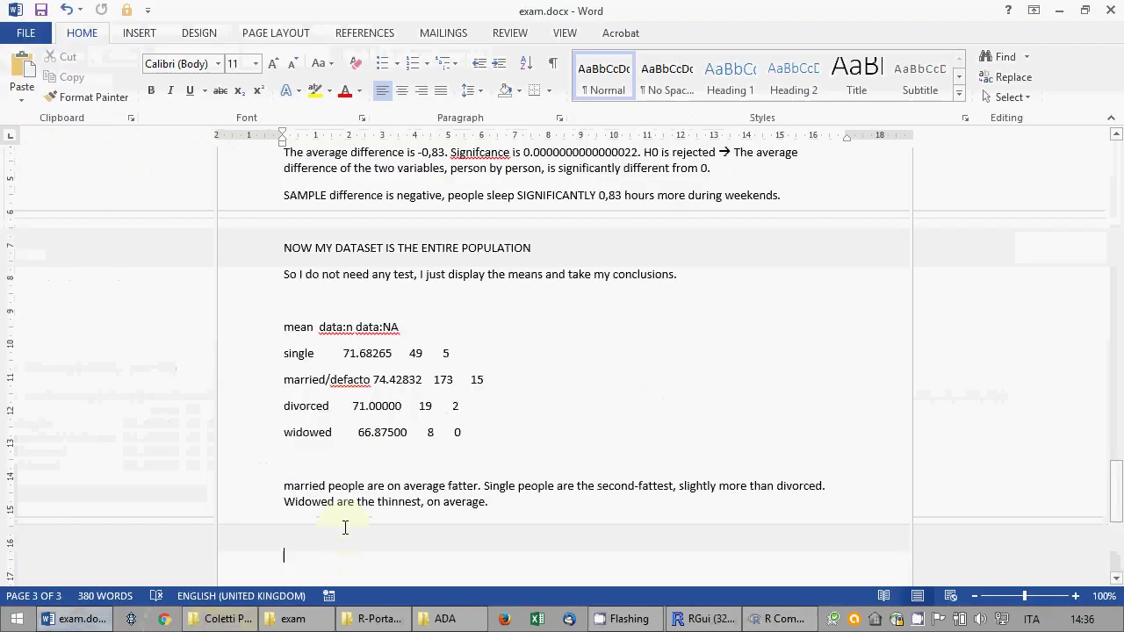
text(Dataset )
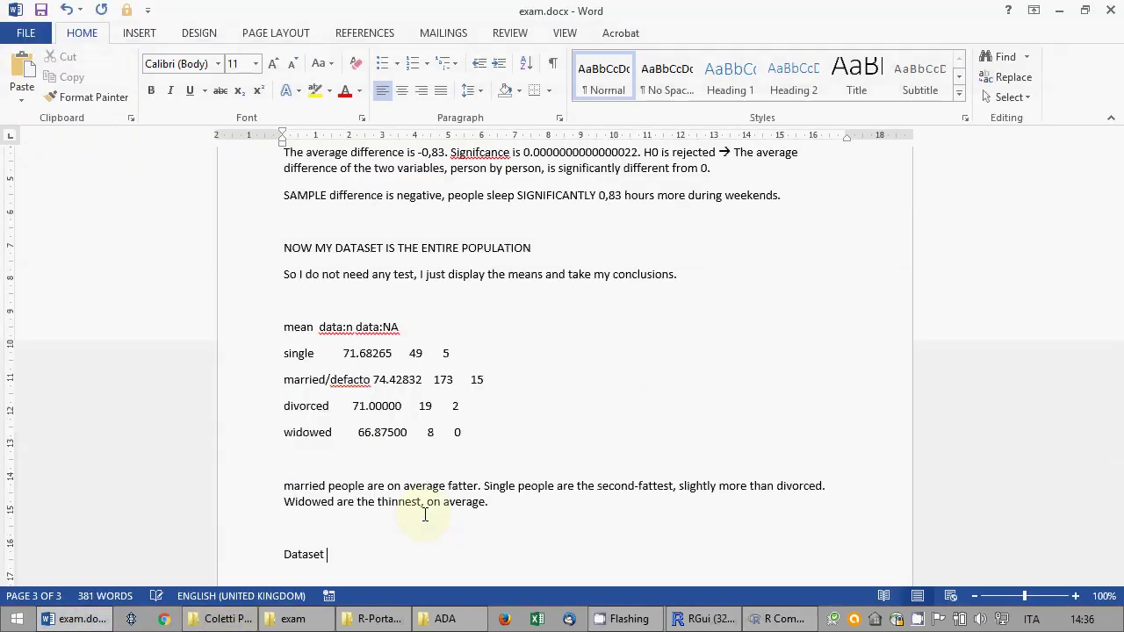
text(Chile loaded)
key(Return)
key(Return)
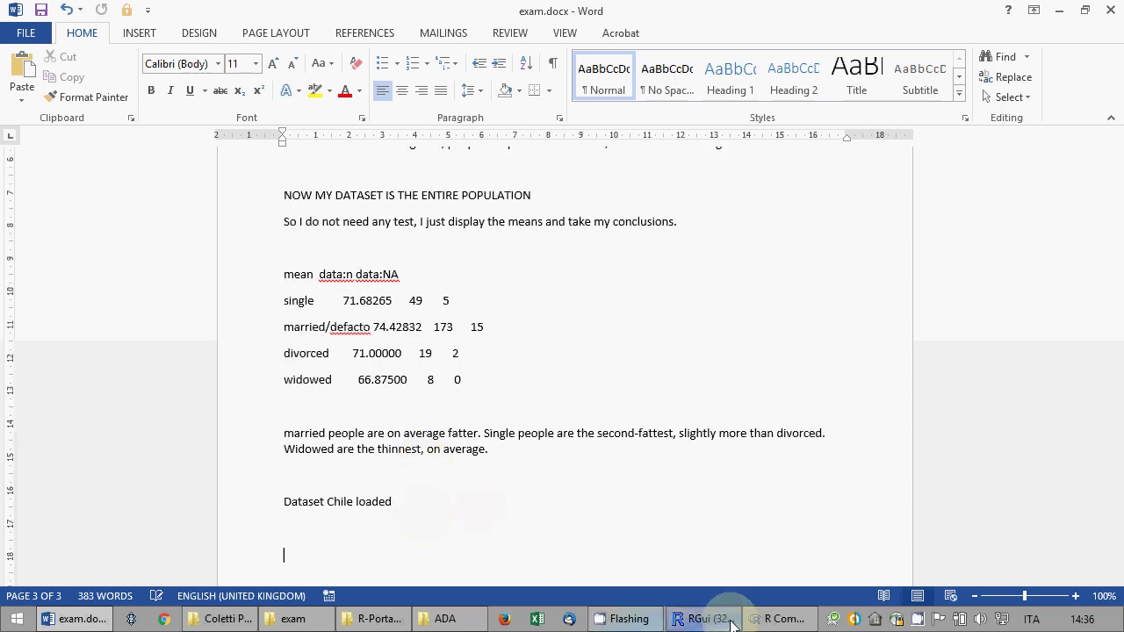
- In R Commander, compute a new variable income2 in the Chile data set with the expression log(income)
click(753, 624)
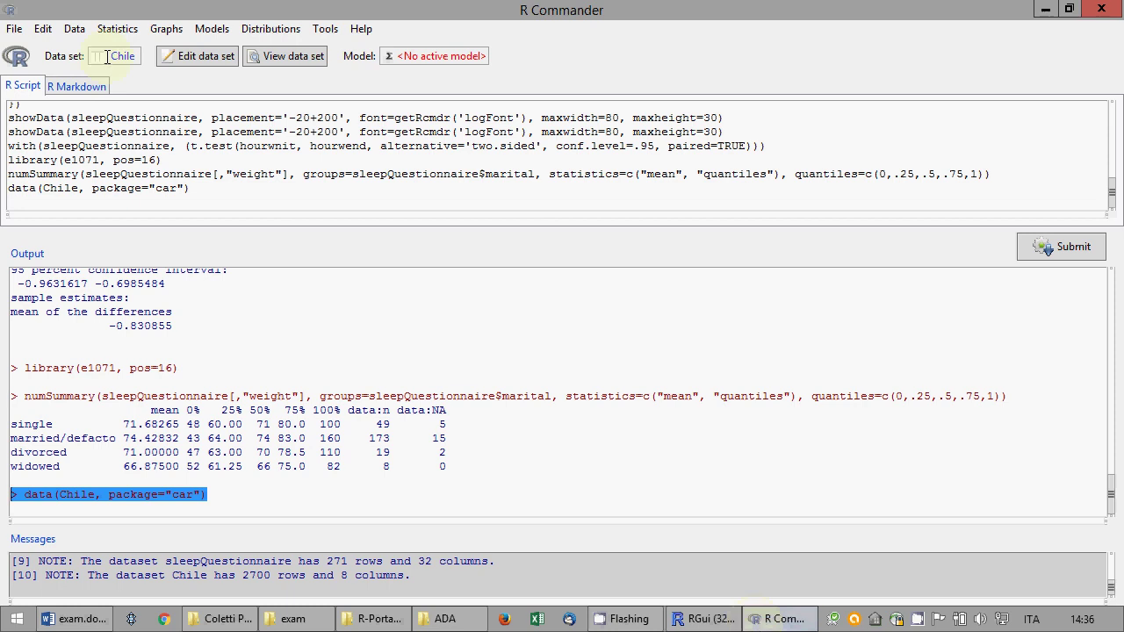
click(117, 29)
mouse_move(74, 29)
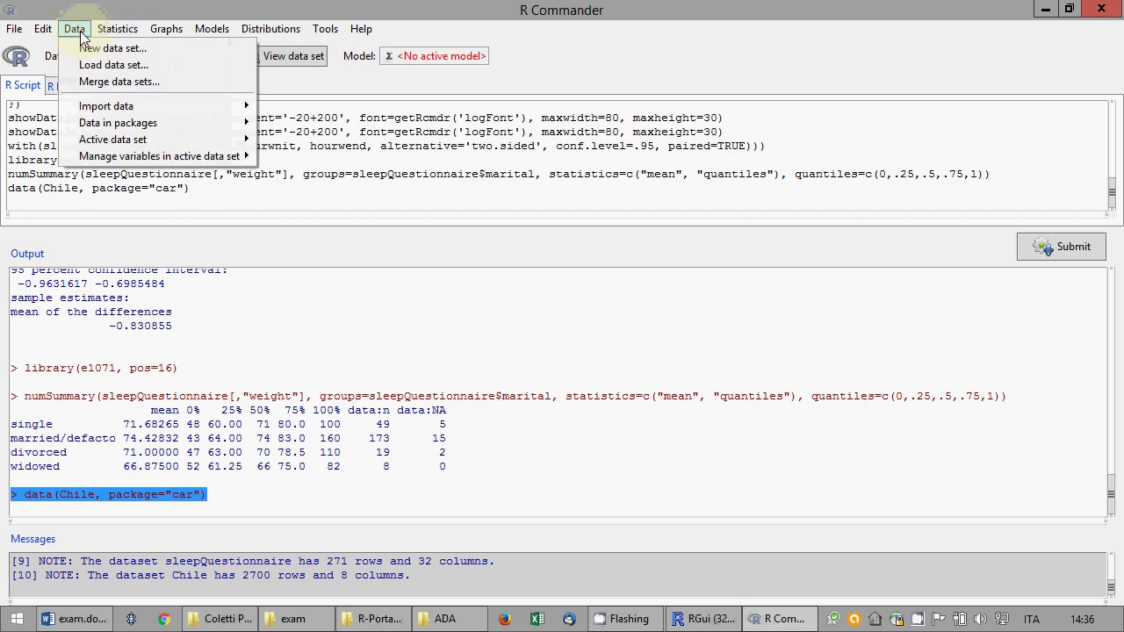
mouse_move(158, 157)
click(327, 173)
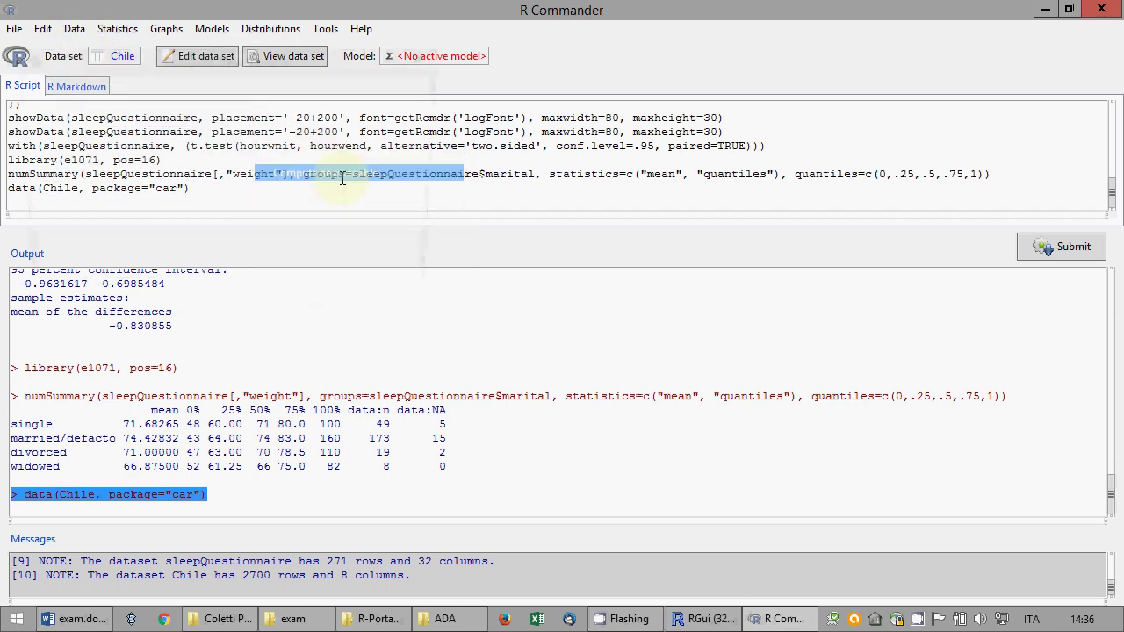
click(101, 131)
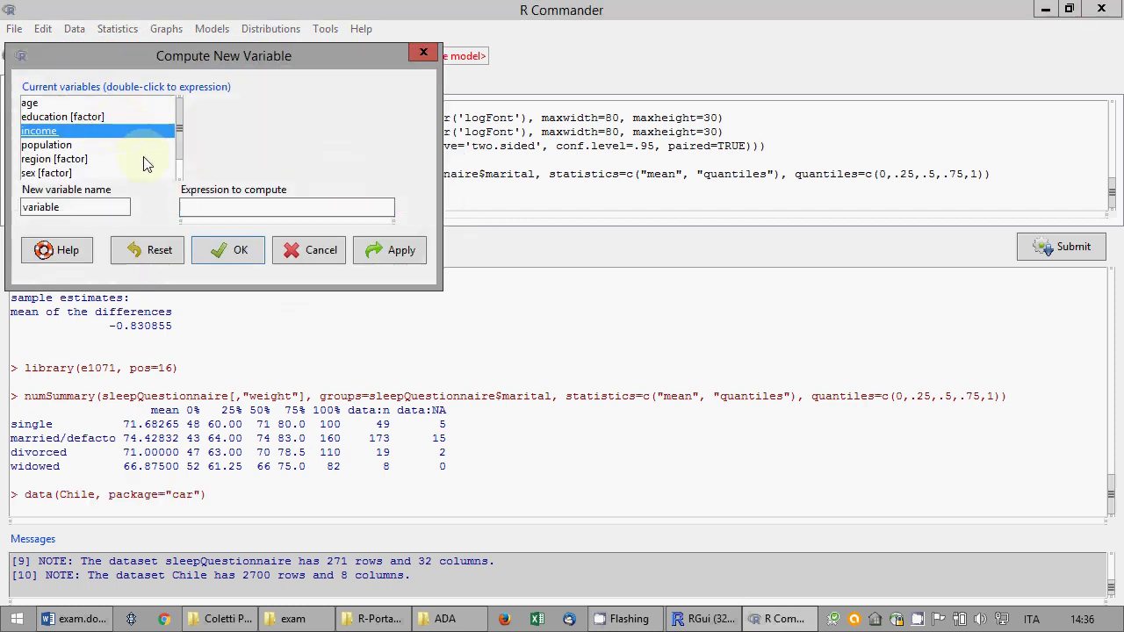
drag(123, 207, 2, 210)
text(income2)
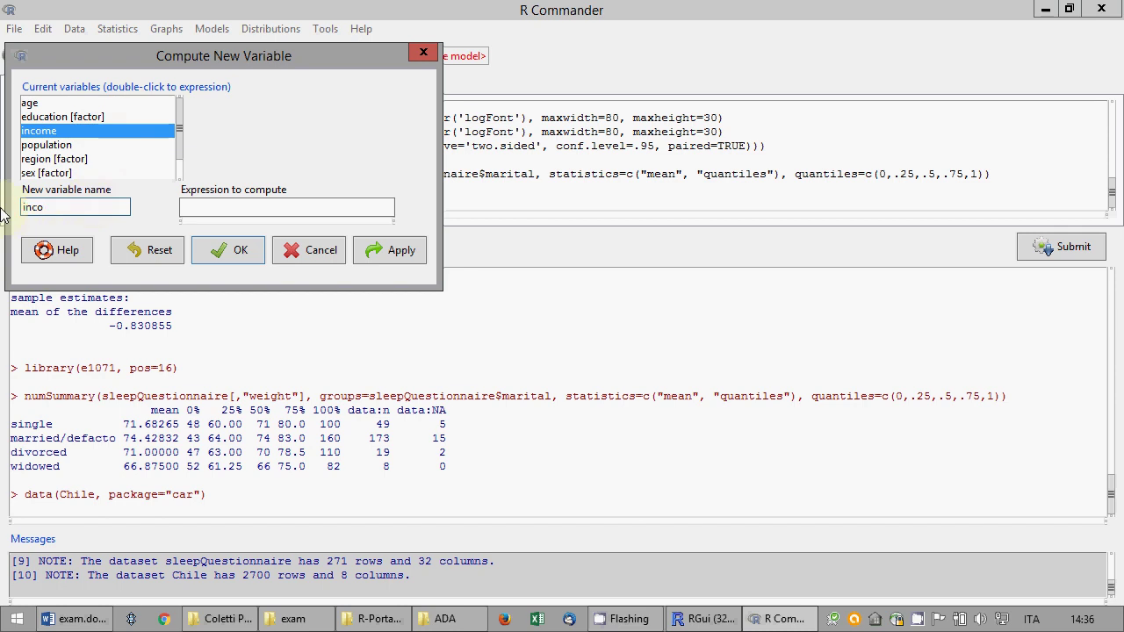
click(250, 204)
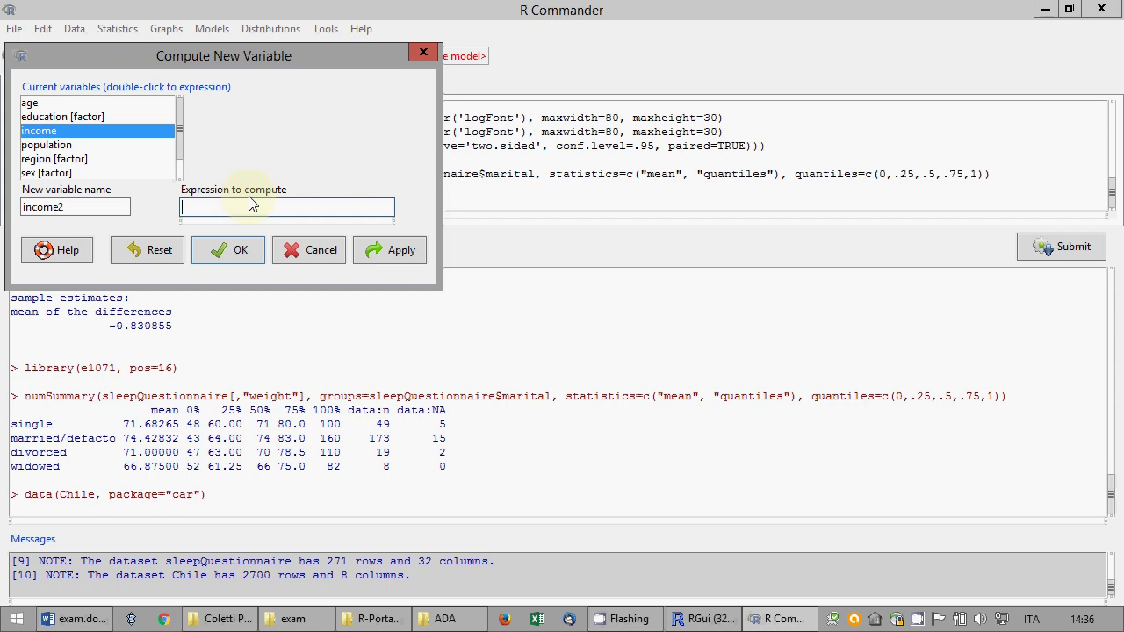
text(log (income))
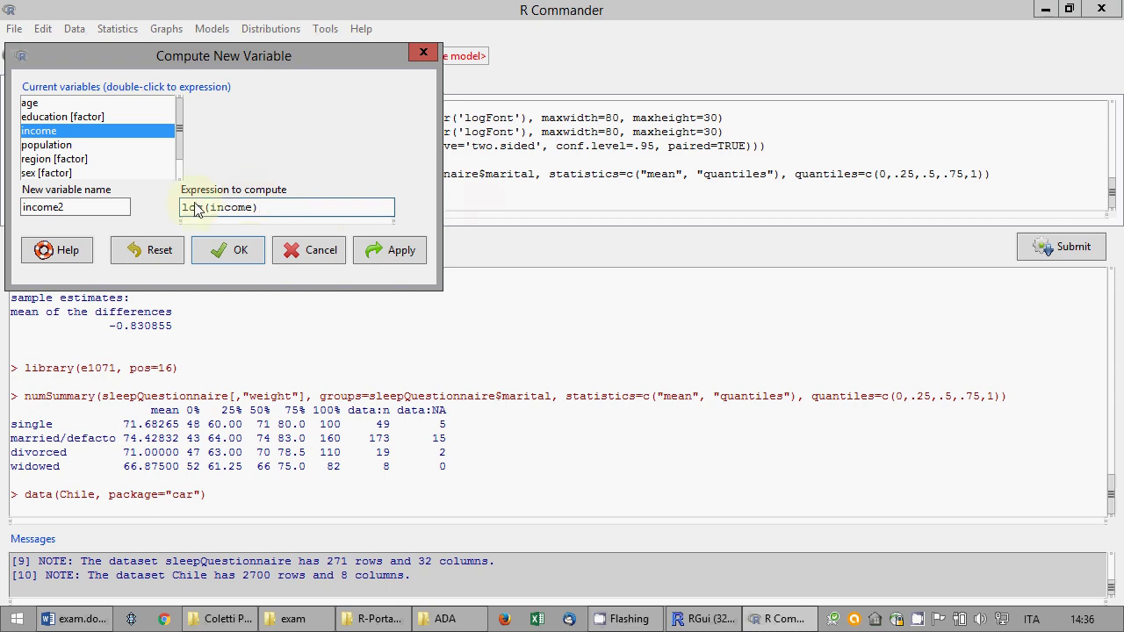
click(226, 250)
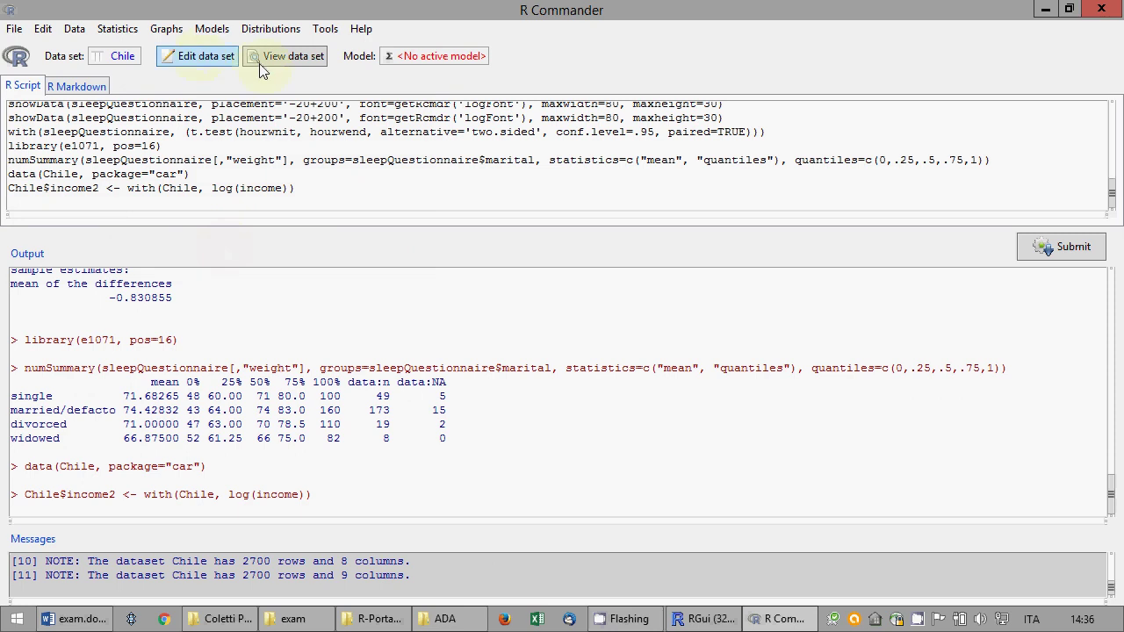
- View the Chile data set to compare the income2 column with income, and close the viewer
click(290, 56)
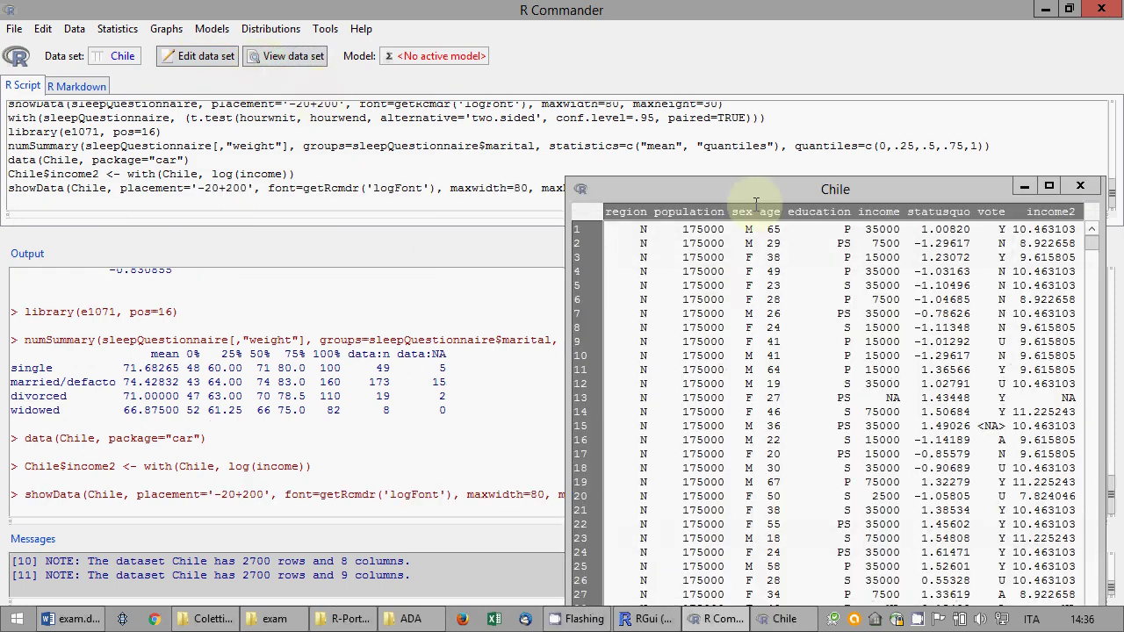
drag(757, 193, 448, 82)
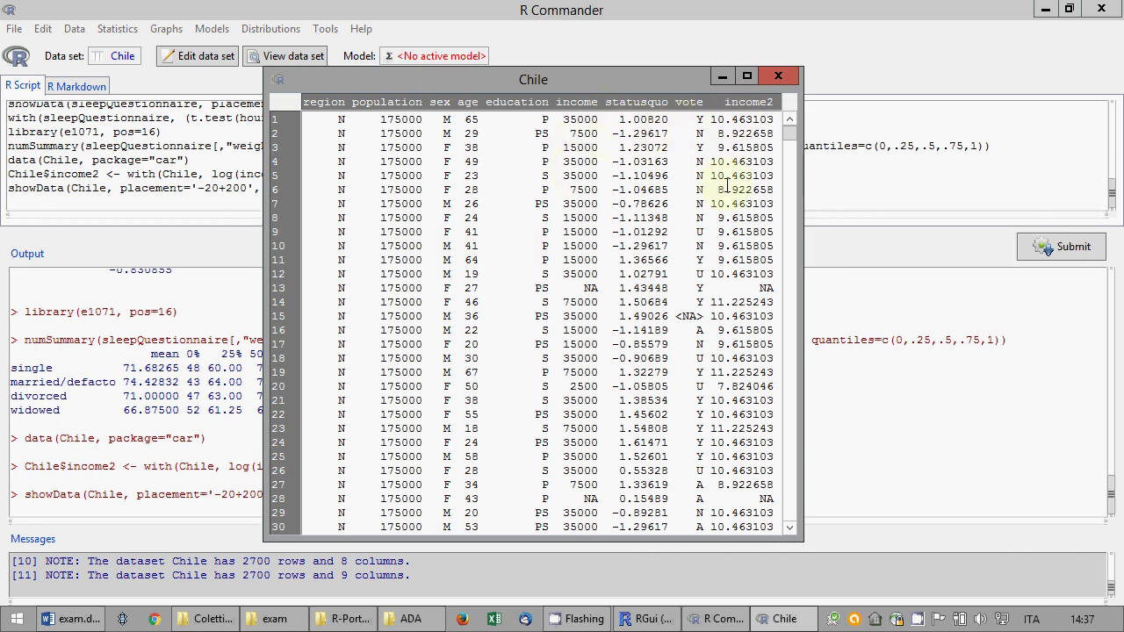
click(779, 76)
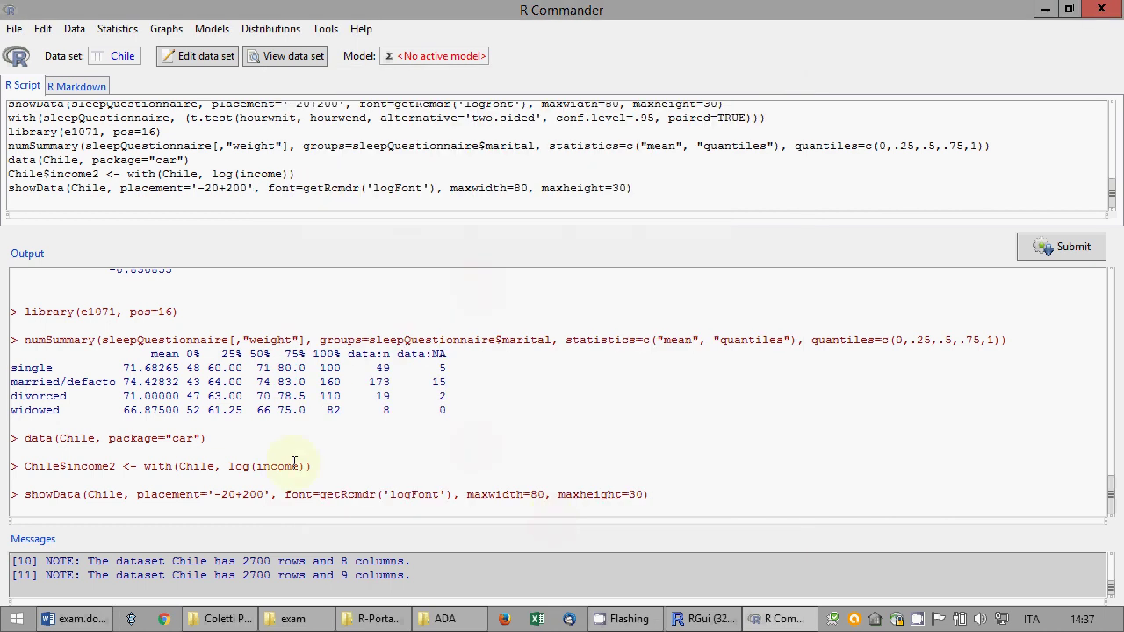
- Write "Income2 is log(income)" in exam.docx below the Chile data set note and start a new line
click(77, 619)
text(Income2 )
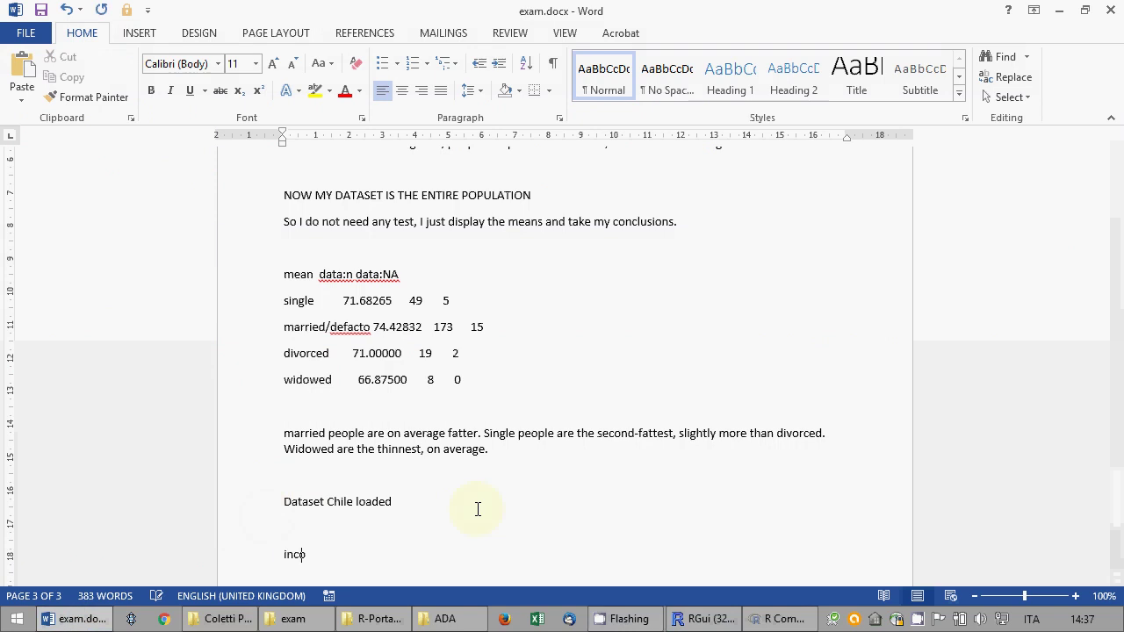
text(is log)
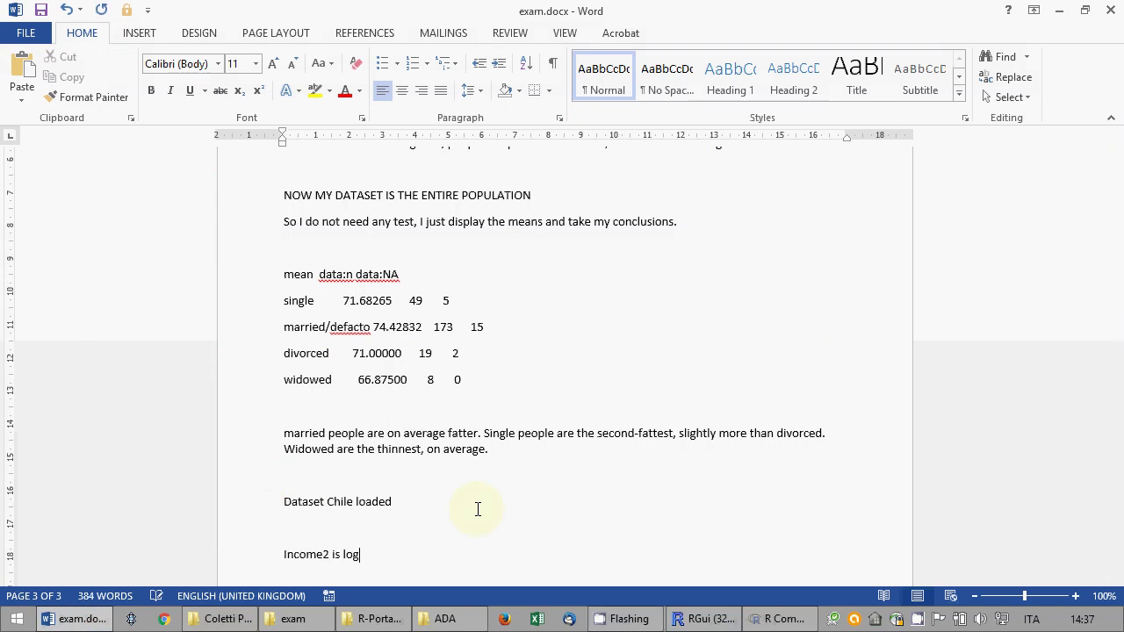
text((income))
key(Return)
- In R Commander, compute a numerical summary of income2 with only skewness and kurtosis, type 2, leaving out mean, standard deviation, interquartile range and quantiles
click(776, 620)
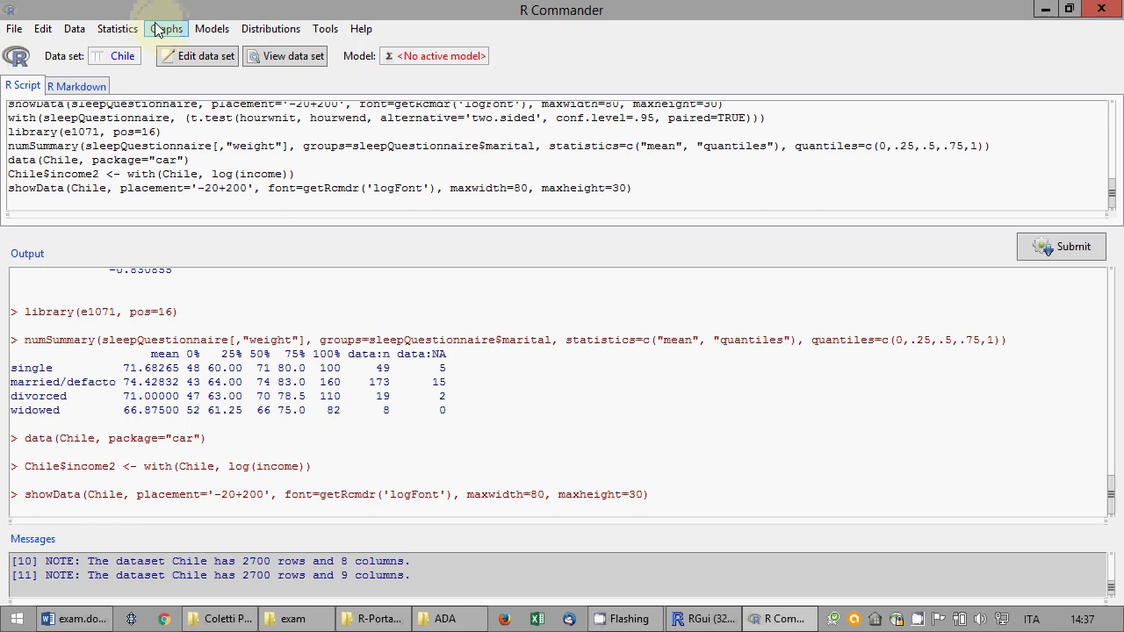
click(127, 31)
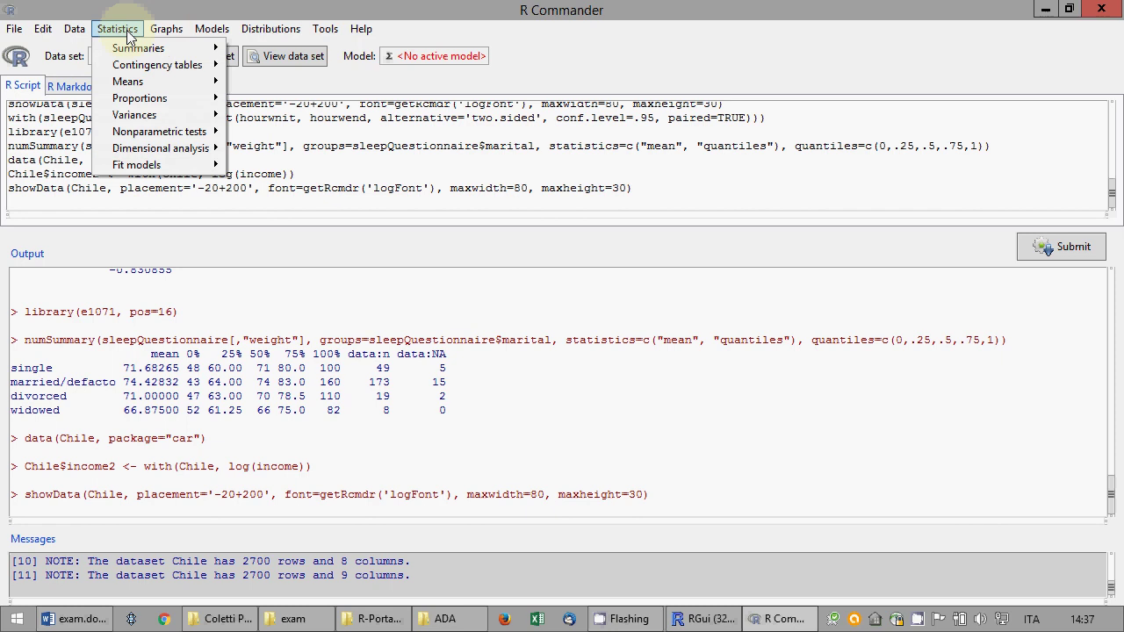
mouse_move(138, 49)
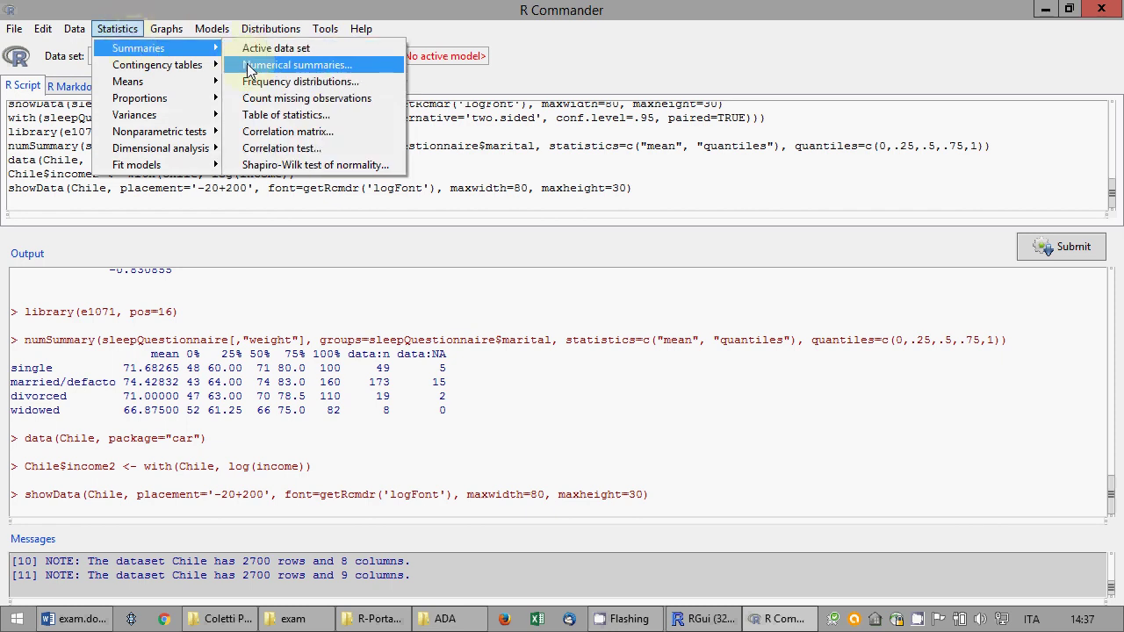
click(249, 67)
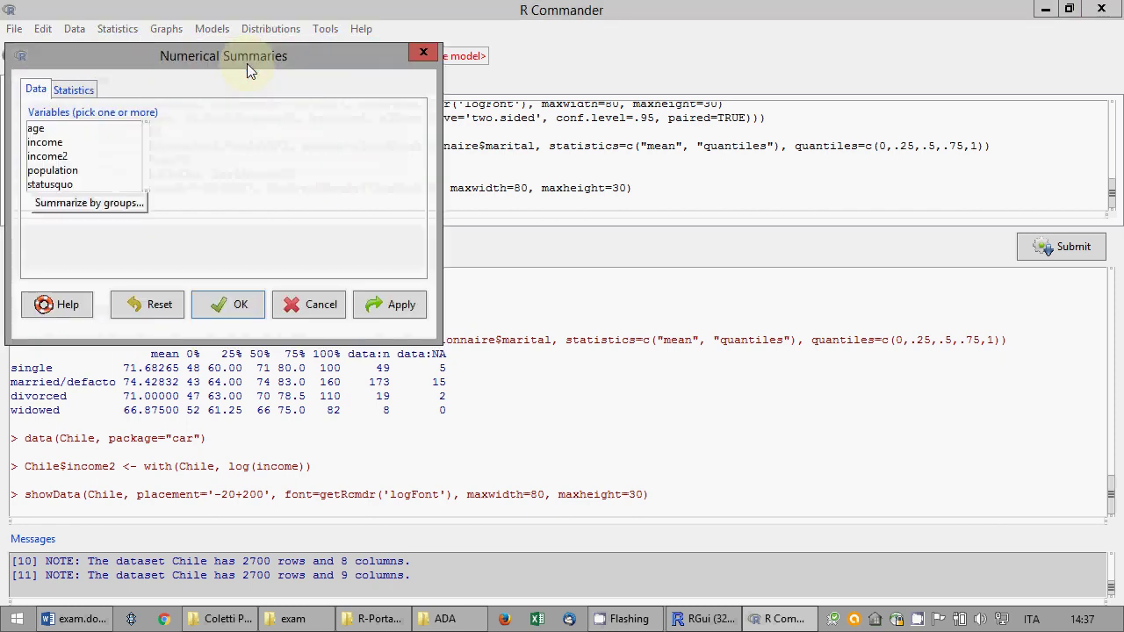
click(70, 159)
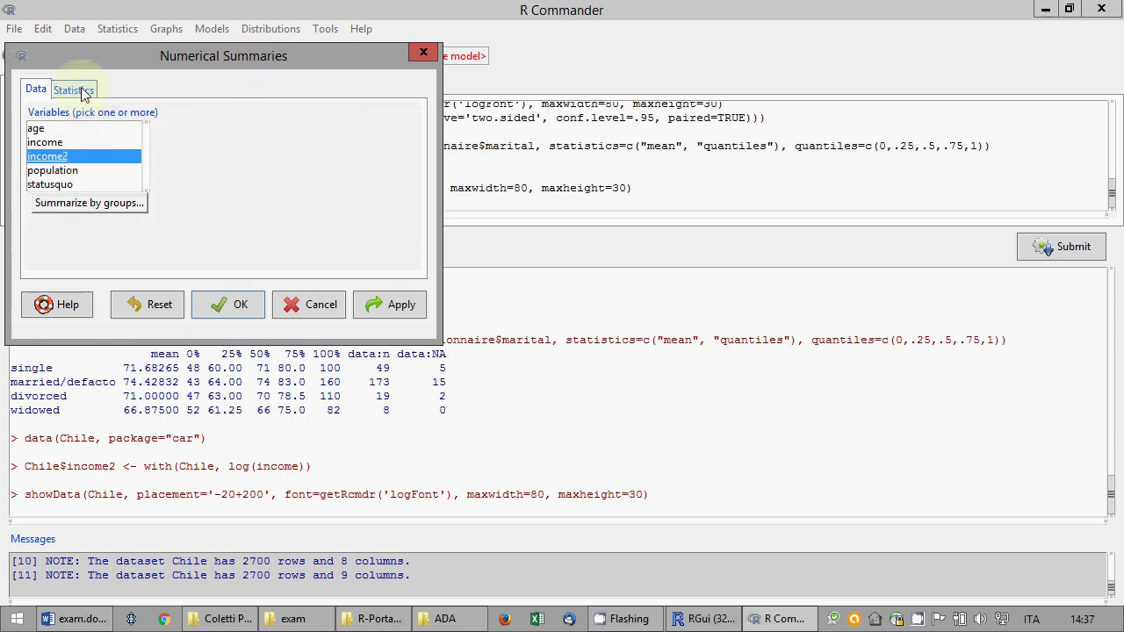
click(73, 90)
click(55, 166)
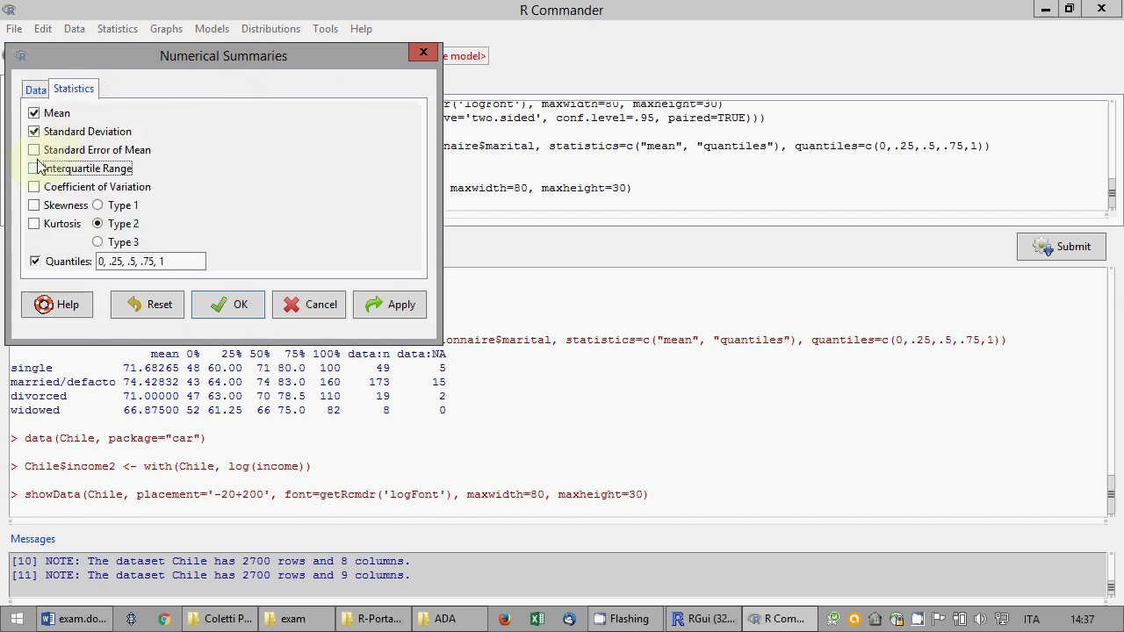
click(37, 132)
click(36, 114)
click(36, 205)
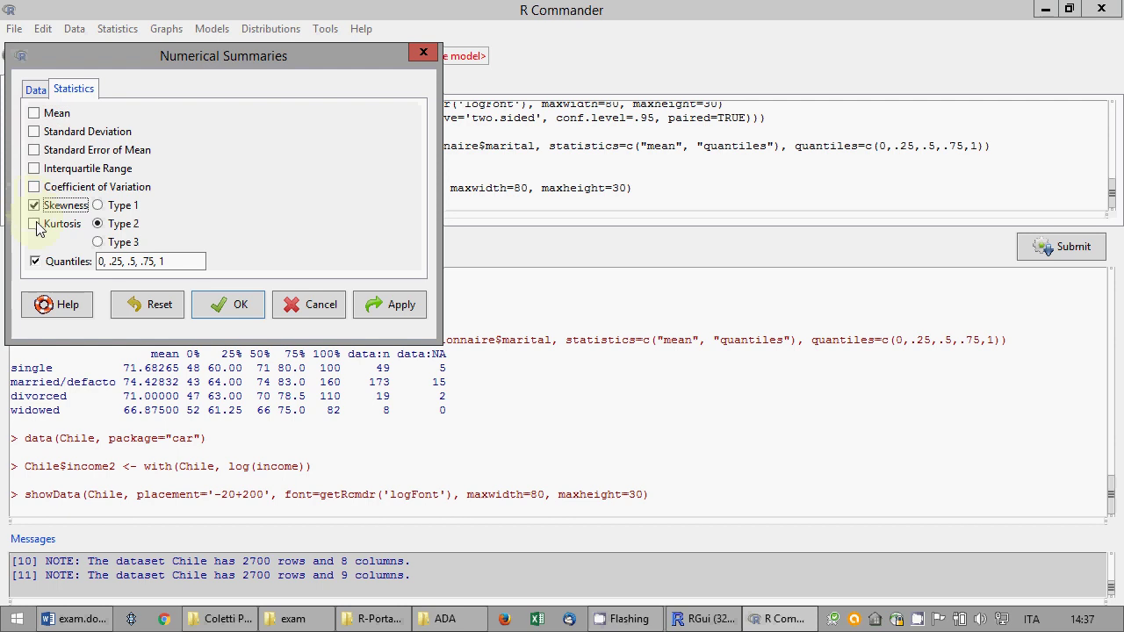
click(35, 224)
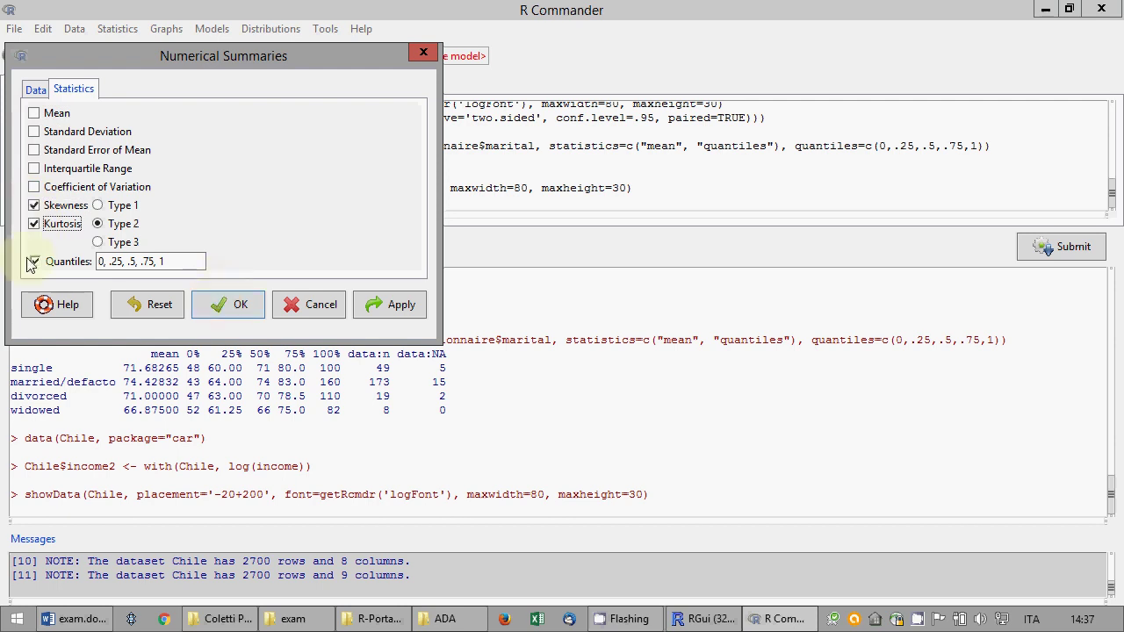
click(35, 261)
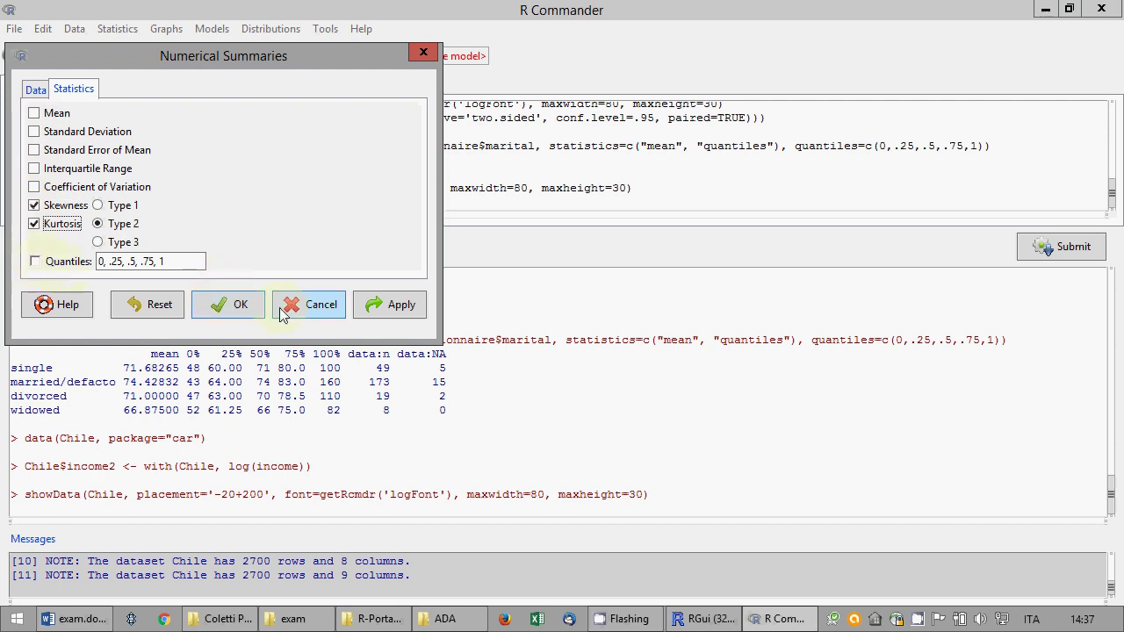
click(239, 304)
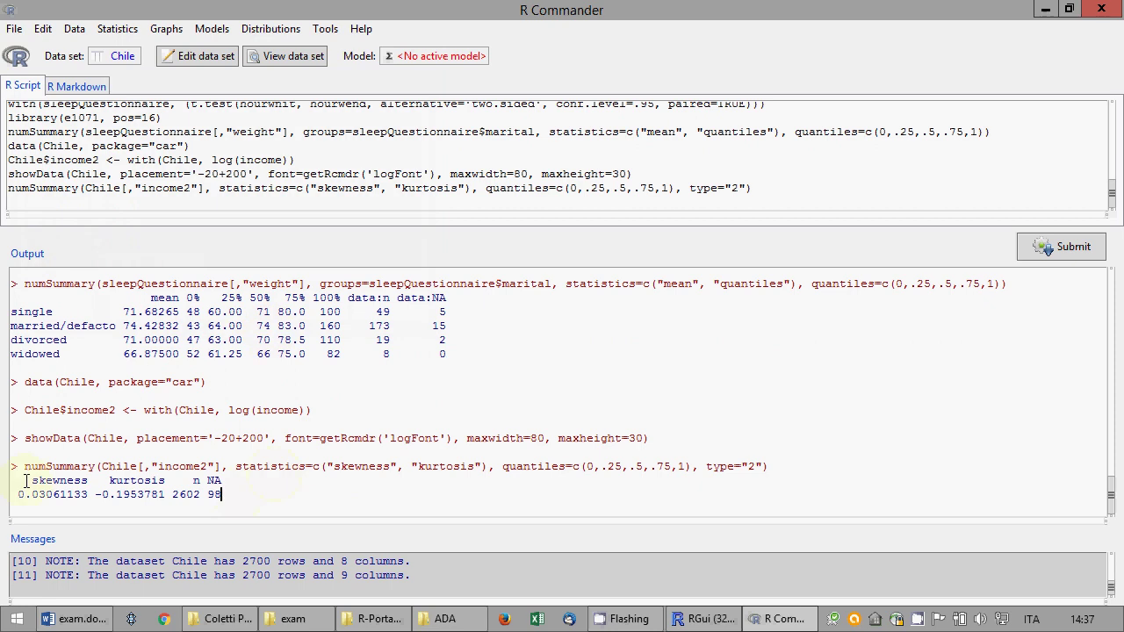
- Copy the skewness and kurtosis output for income2 into exam.docx below the "Income2 is log(income)" line
drag(222, 494, 12, 474)
key(ctrl+c)
click(79, 619)
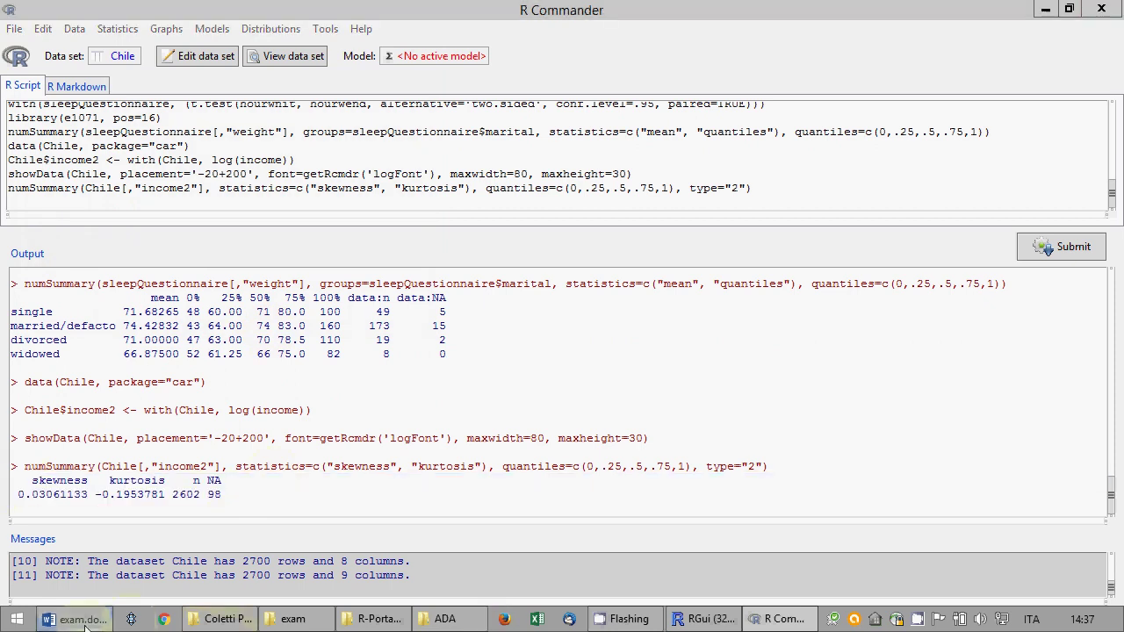
click(450, 525)
key(ctrl+v)
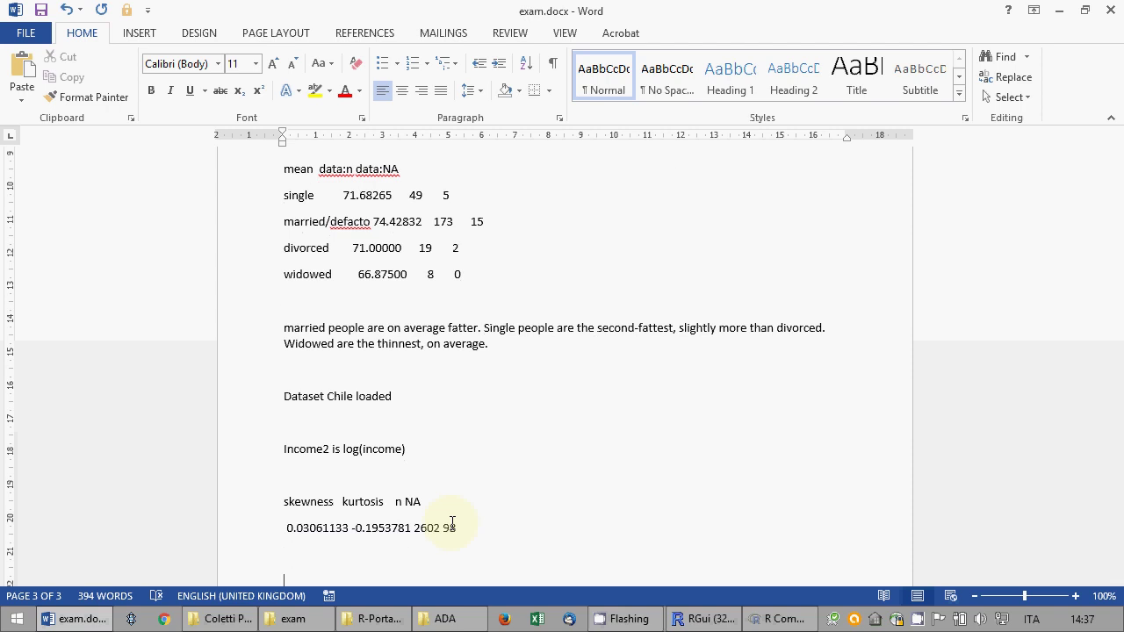
- Write "Skewness is very close to 0" and, on a new line, "Kurtosis is slight smaller than 0, meaning that the distribution's point is flat"
text(Skewness is very clos)
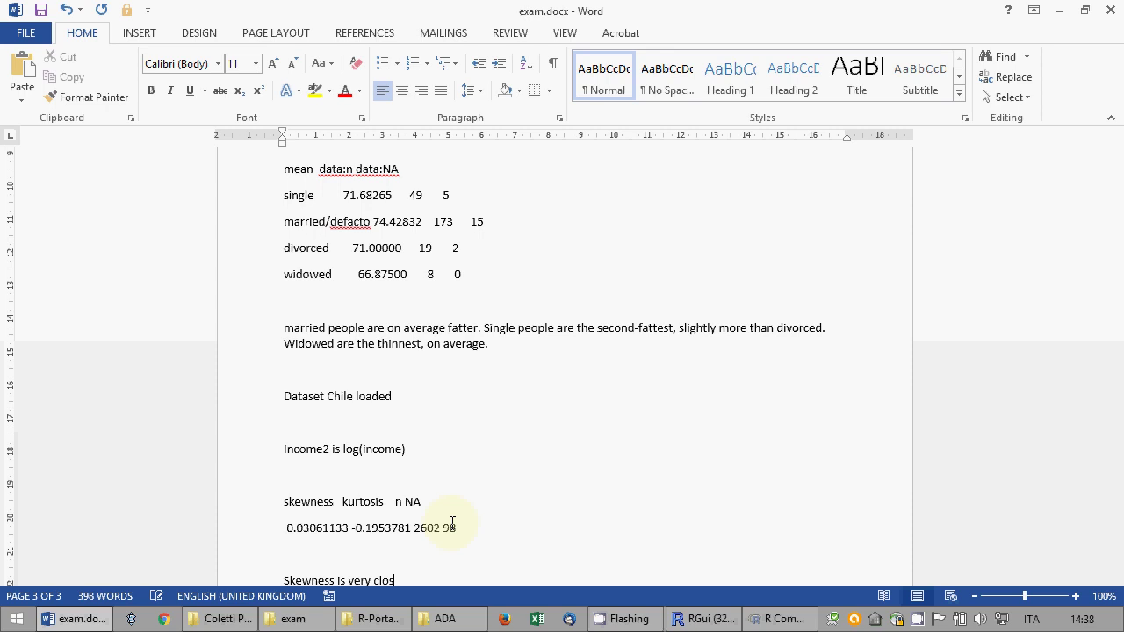
text(e to 0)
key(Return)
text(Ku)
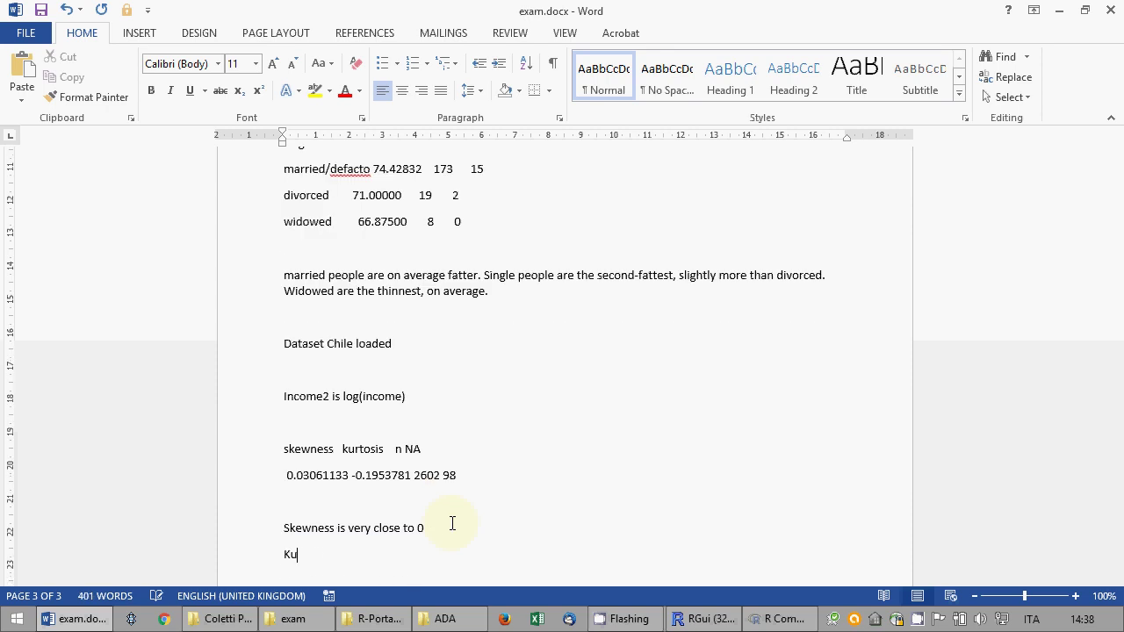
text(rtosis is slight)
text(smaller than)
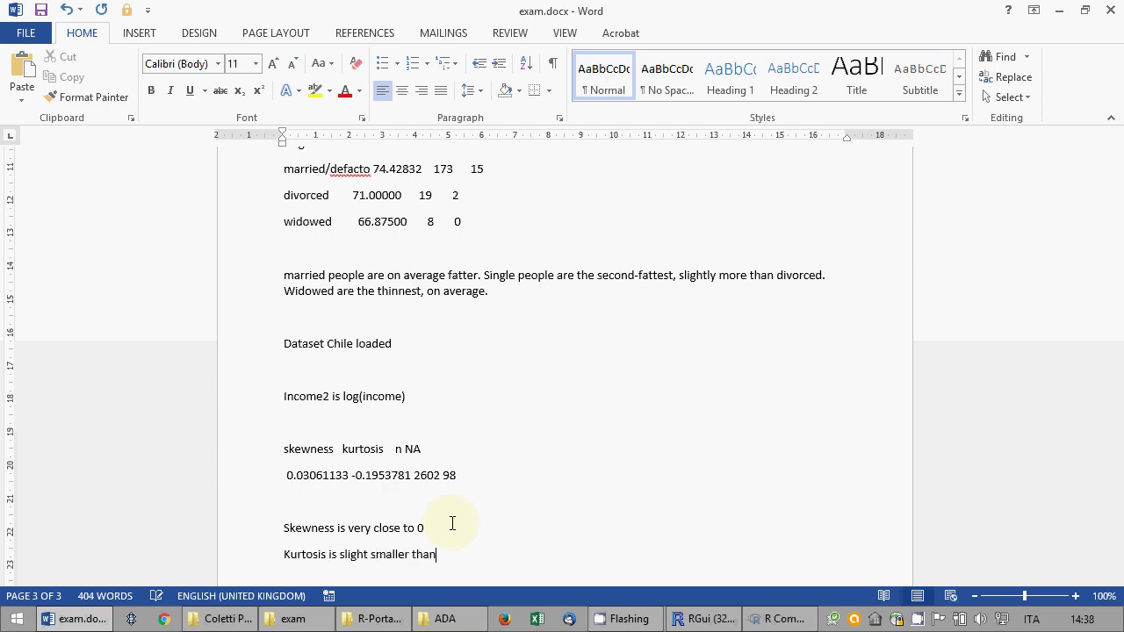
text( 0, meanin)
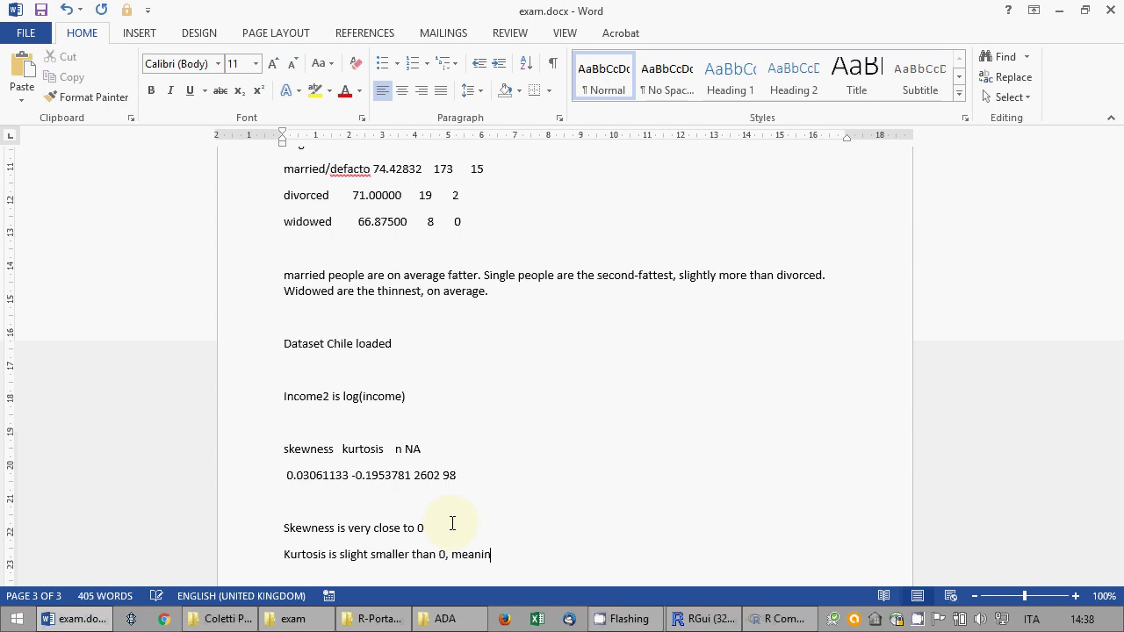
text(g that the distribution’)
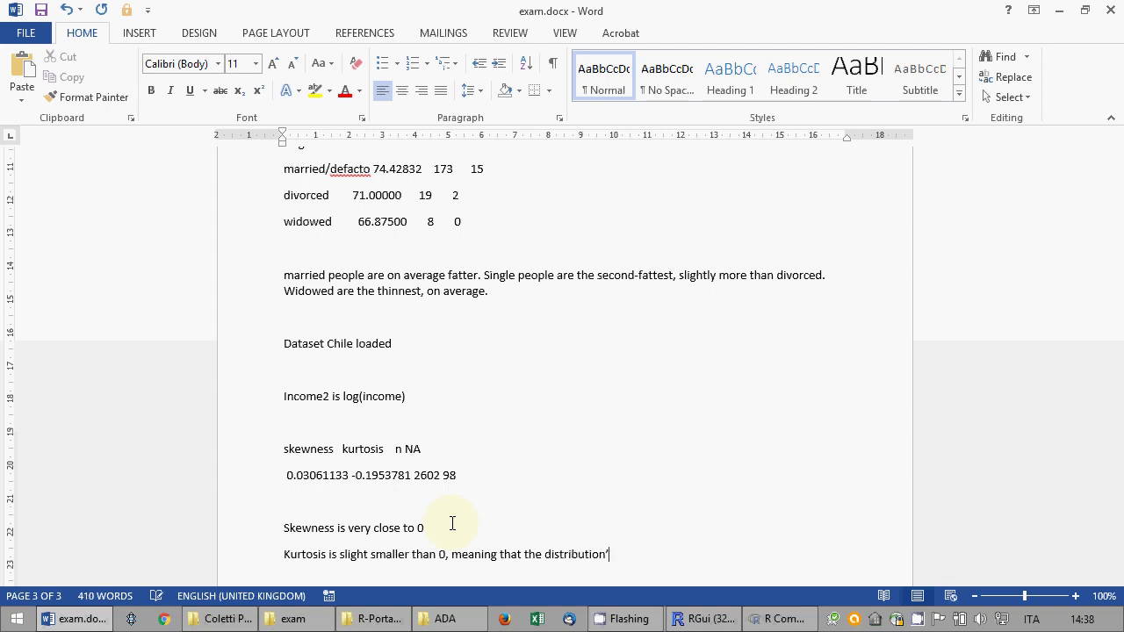
text('s point is )
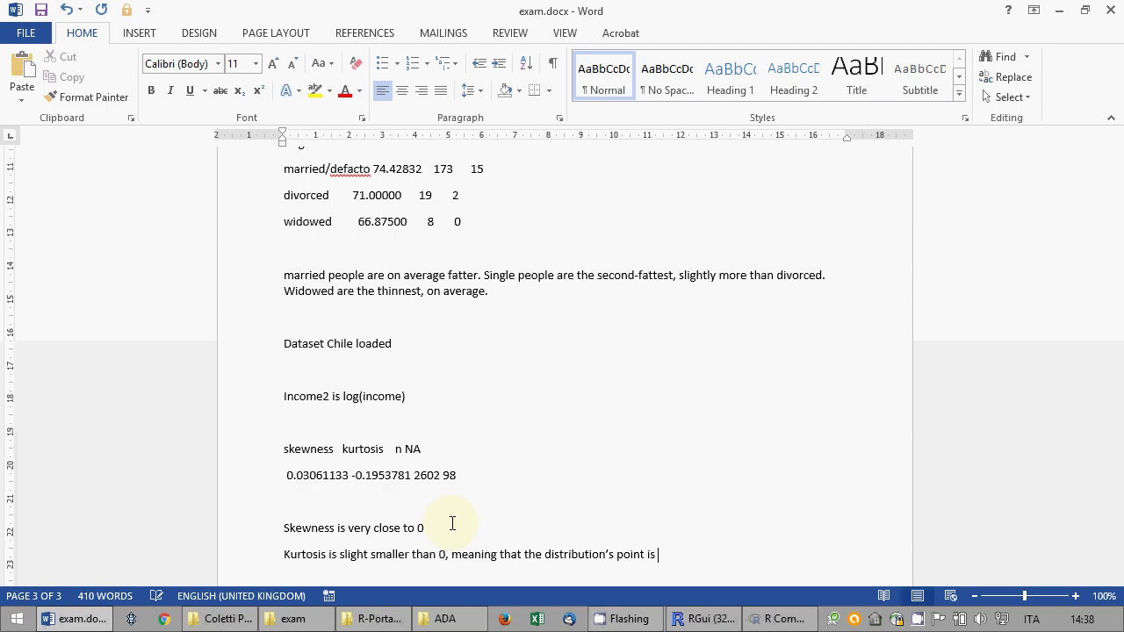
text(flat)
- Extend the skewness sentence with ", meaning that distribution is almost symmetric."
text(meaning that)
text( distribution is)
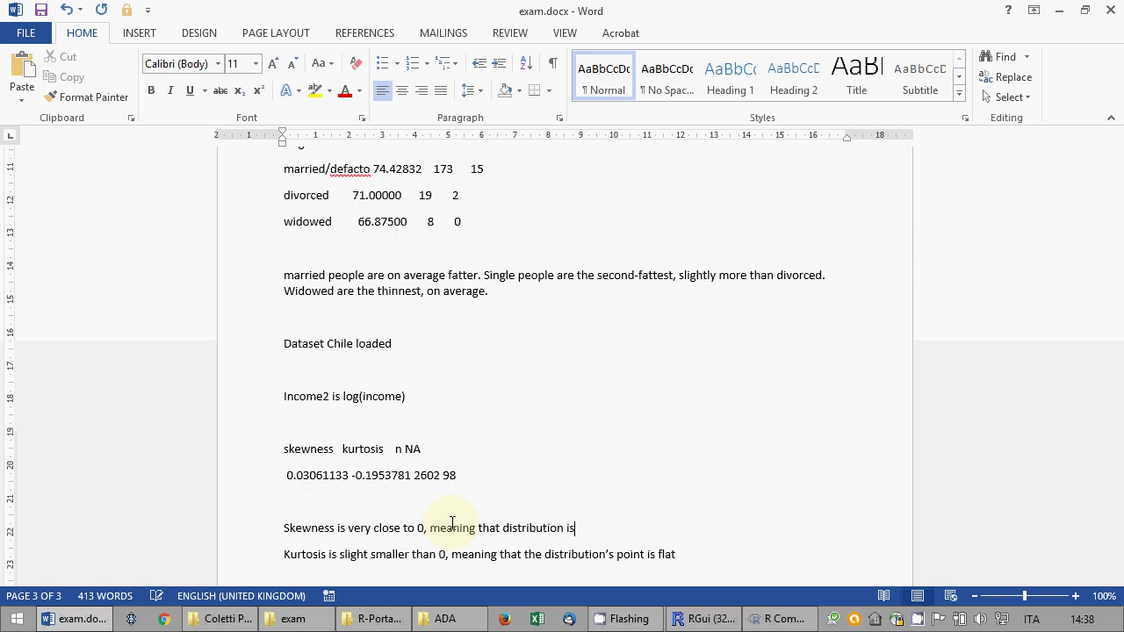
text( symmetric.almost symmetric.)
- Insert "slightly" before "flat" in the kurtosis sentence and add a blank line below it
key(ctrl+Left)
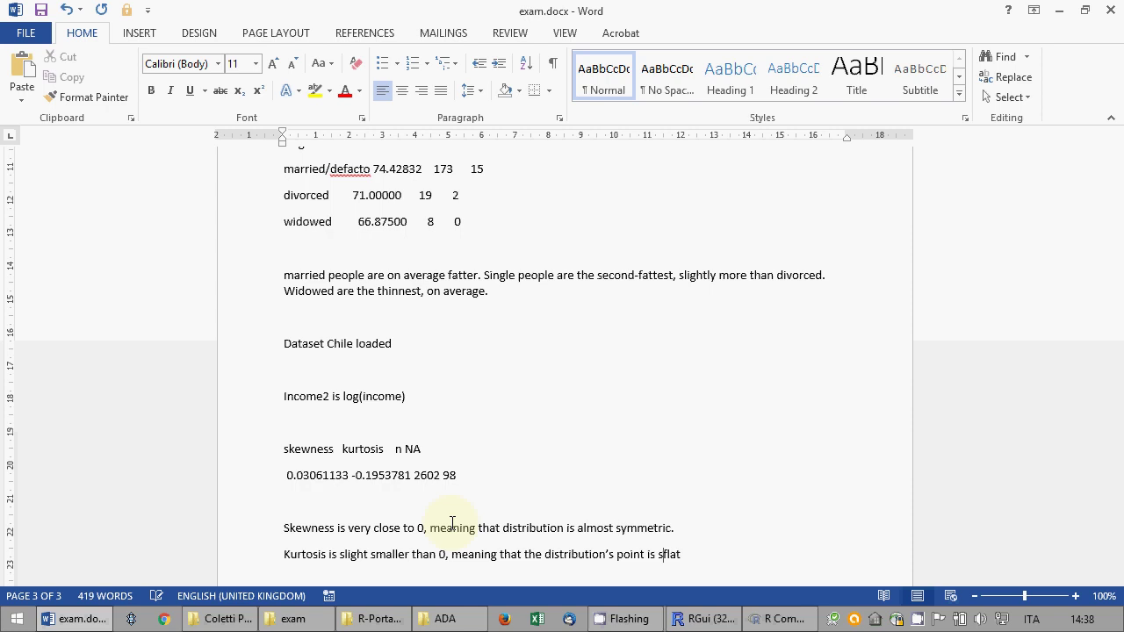
text(slightly)
key(ctrl+Left)
key(ctrl+Left)
key(ctrl+Left)
key(ctrl+Left)
key(ctrl+Left)
key(ctrl+Left)
key(ctrl+Left)
key(ctrl+Left)
key(ctrl+Left)
key(ctrl+Left)
key(ctrl+Left)
key(ctrl+Left)
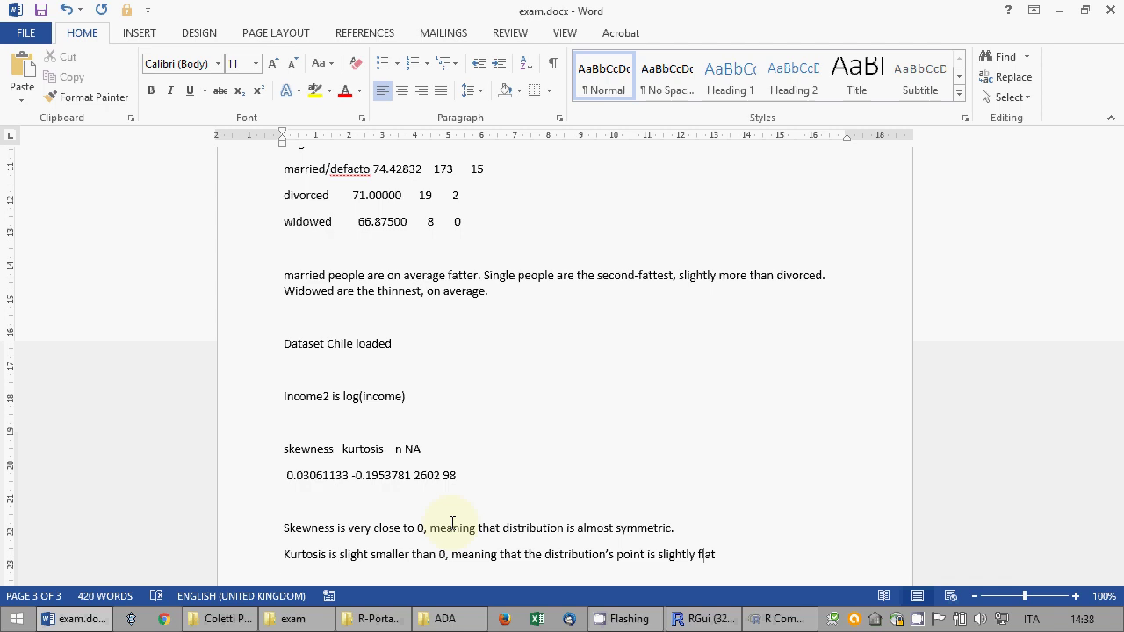
key(Return)
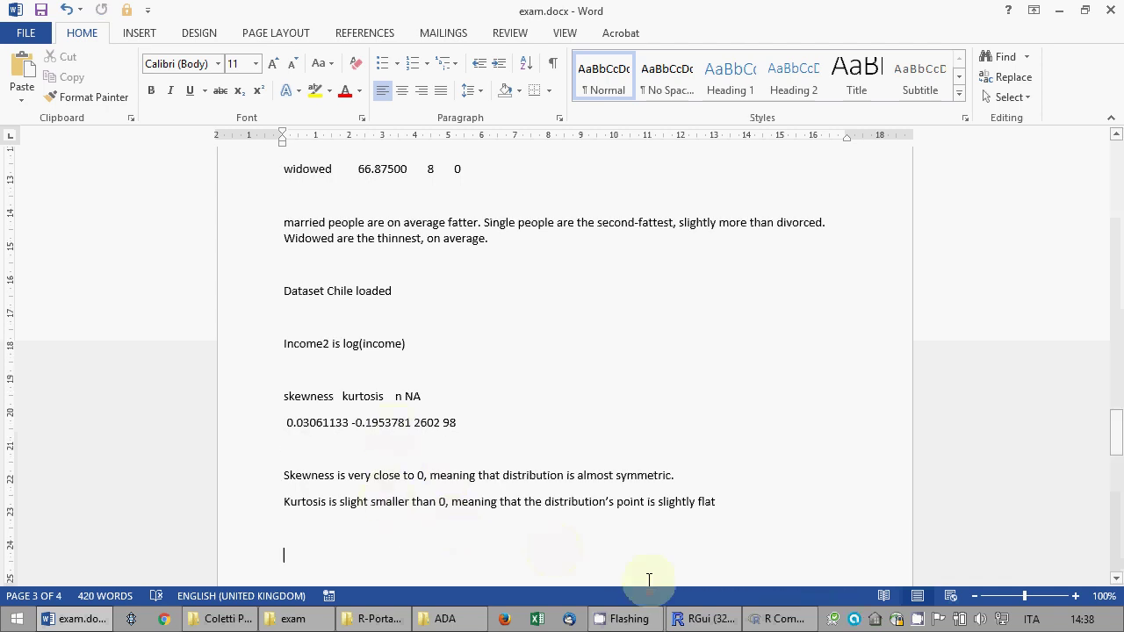
- In R Commander, plot a frequency-count histogram of income2 with automatic bins, examine its shape in RGui, and close the graph
click(777, 619)
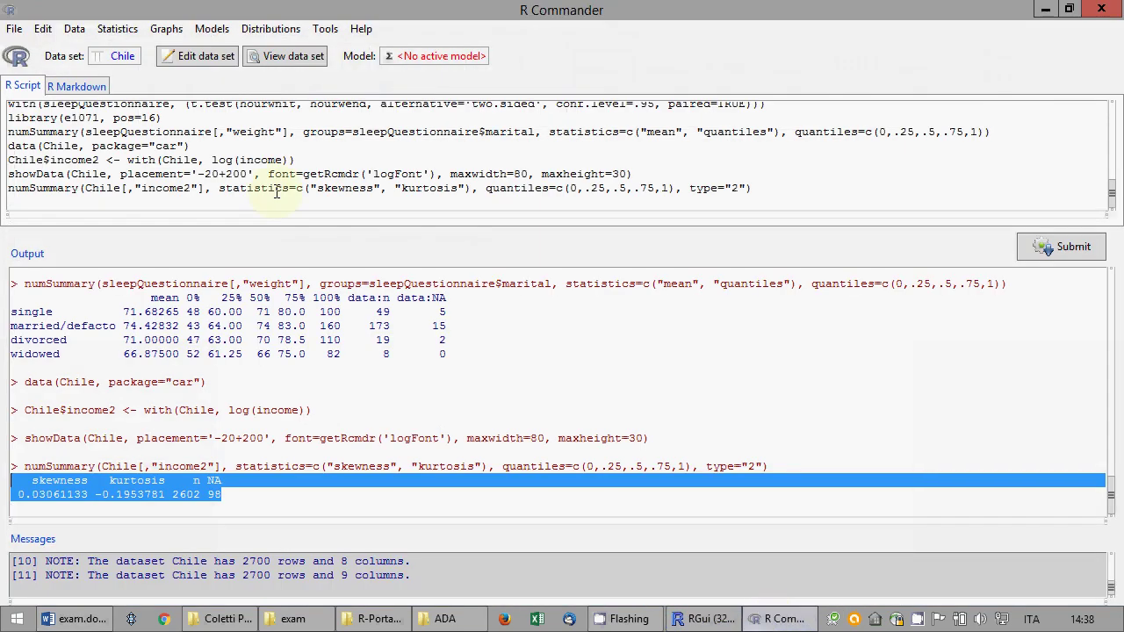
click(168, 28)
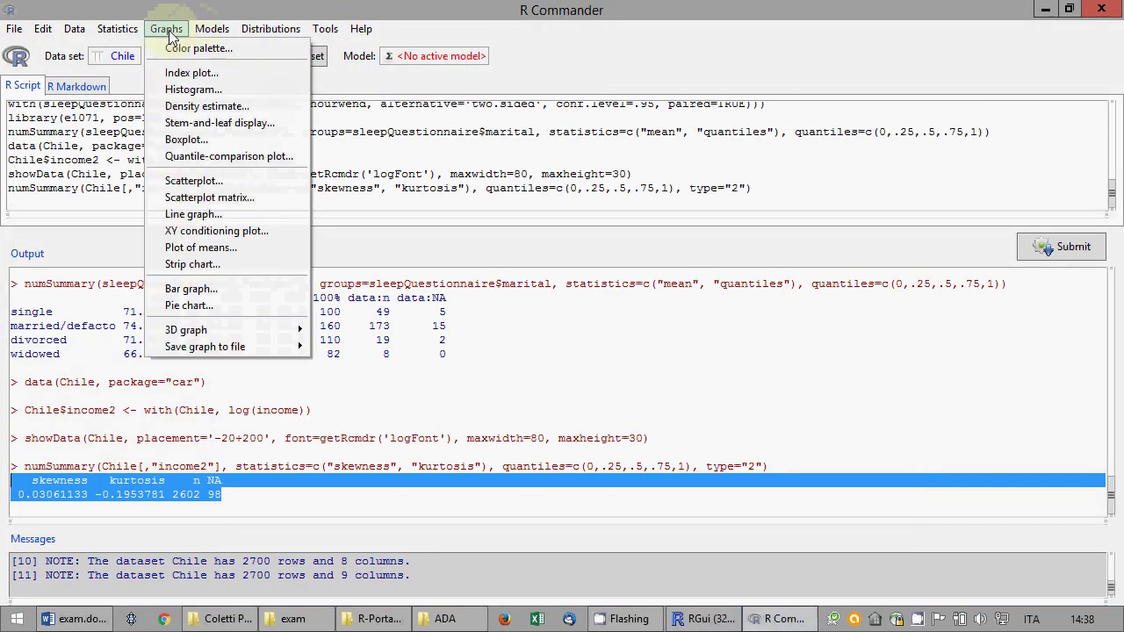
click(185, 88)
click(92, 158)
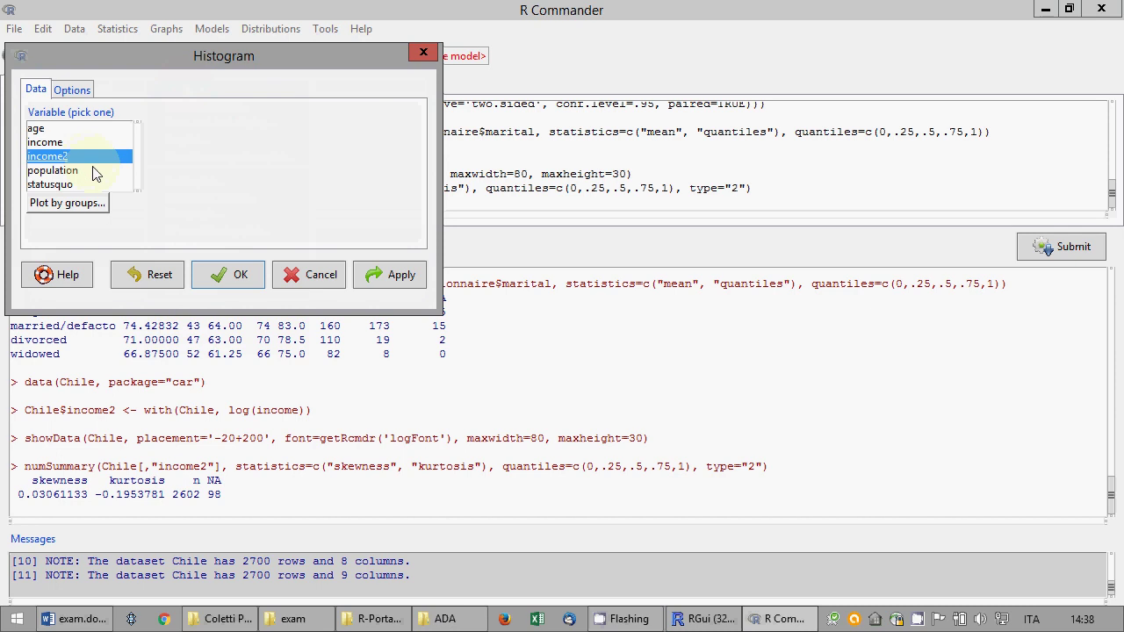
click(74, 89)
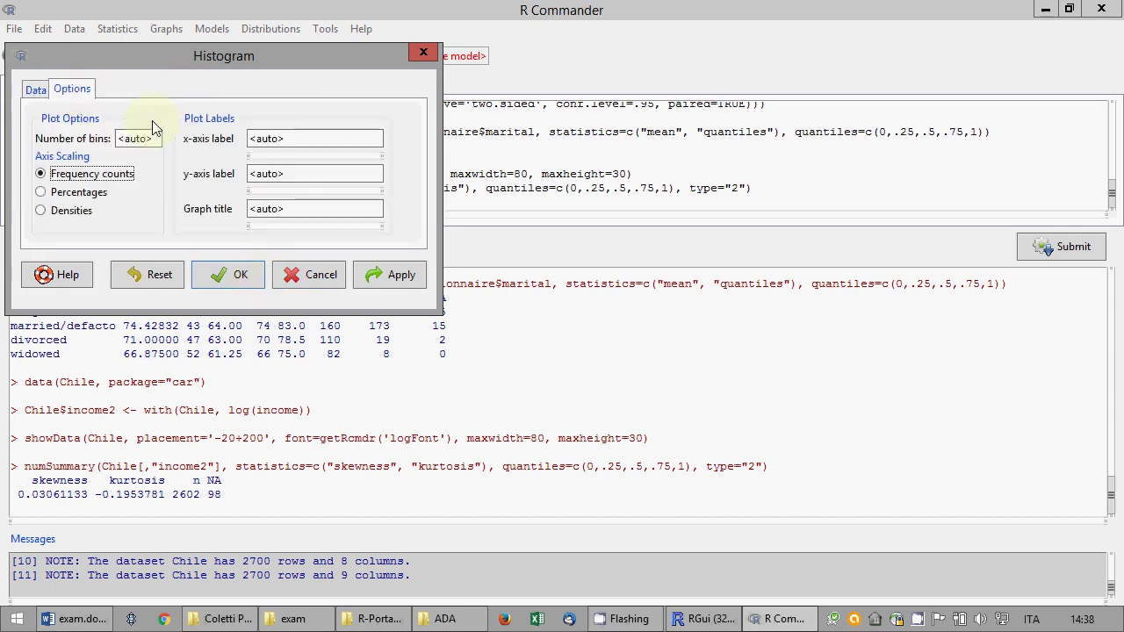
click(36, 89)
click(237, 274)
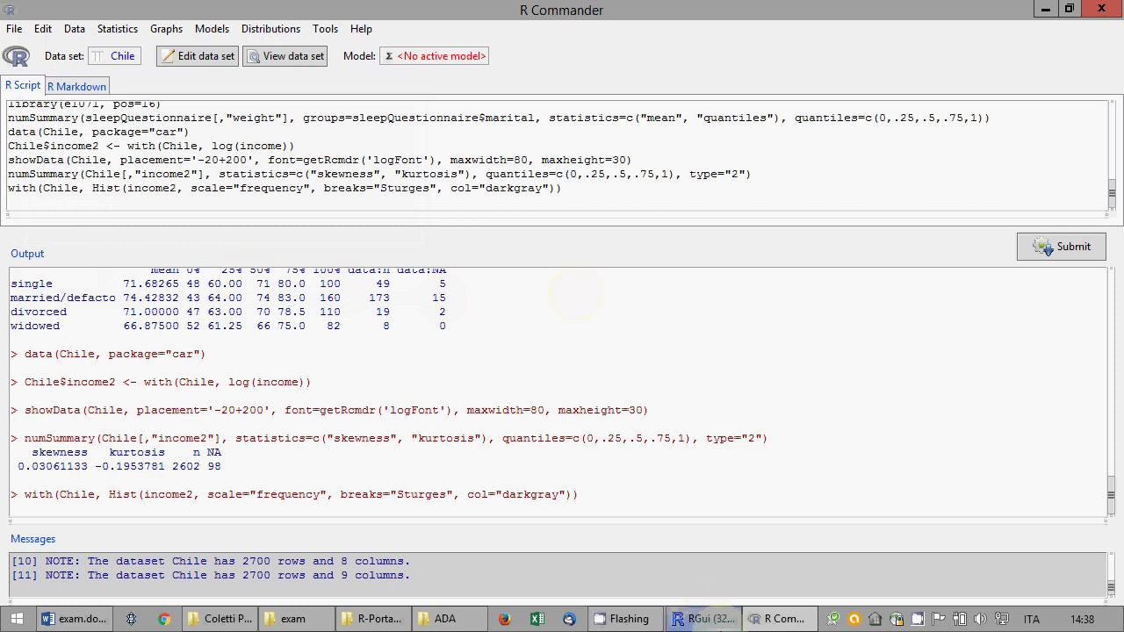
click(702, 620)
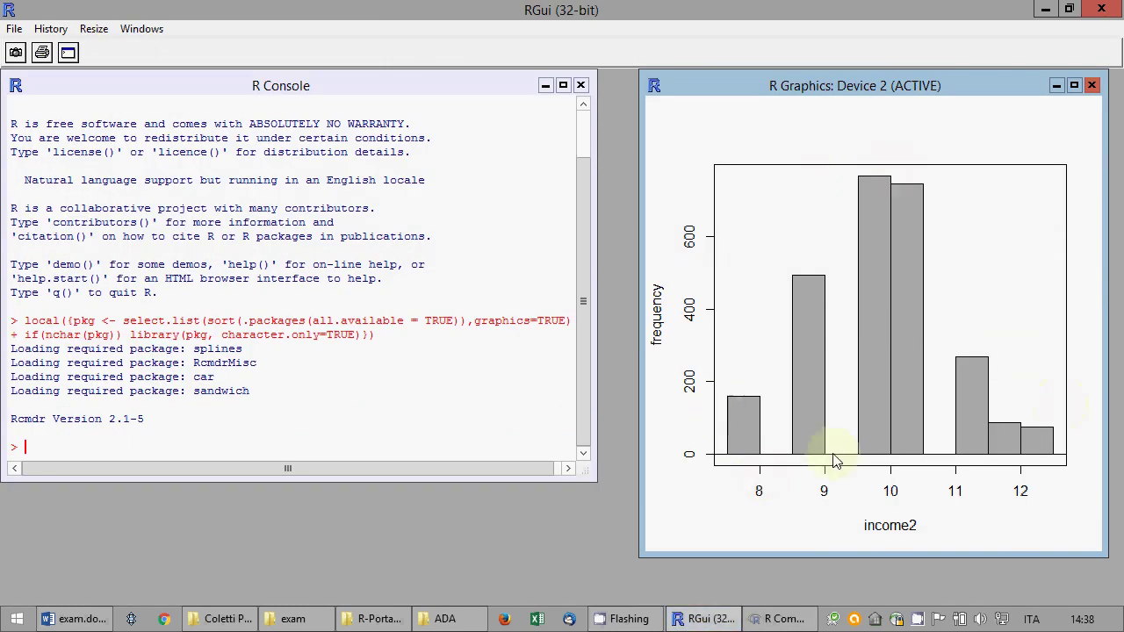
click(1090, 86)
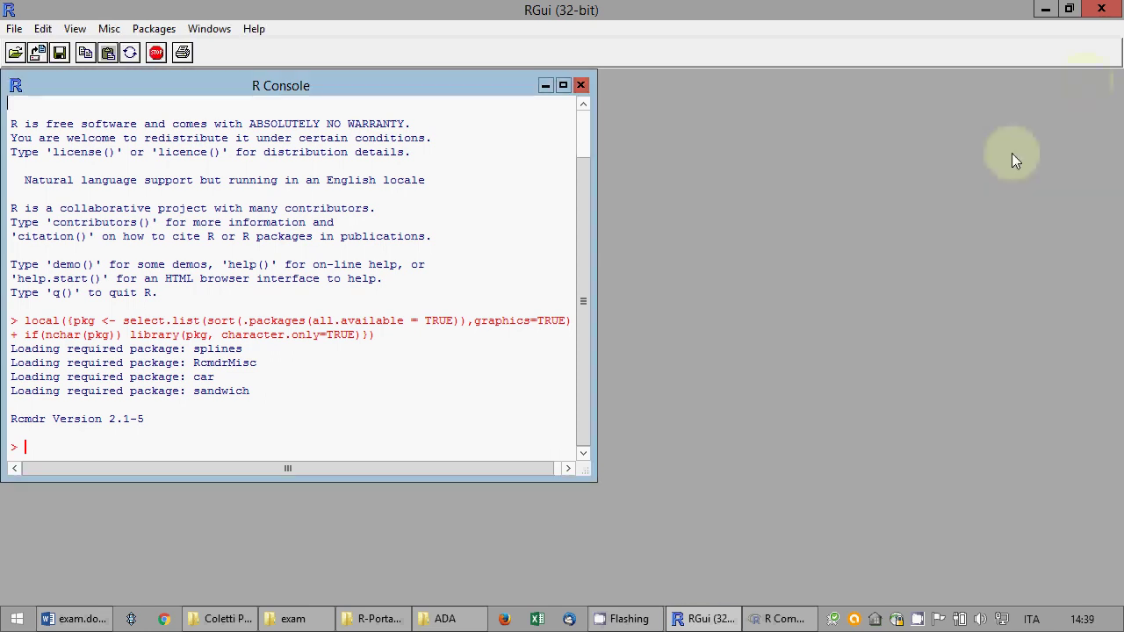
- Back in R Commander, delete the income2 histogram command from both the script and the output
click(766, 619)
drag(562, 188, 3, 188)
key(Delete)
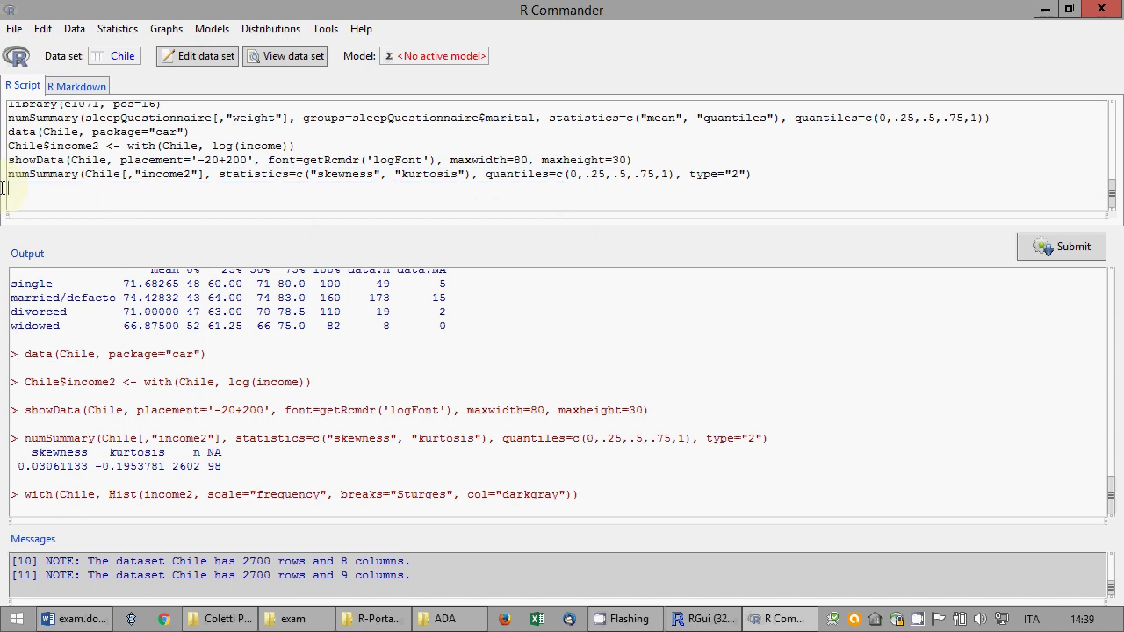
drag(610, 497, 2, 500)
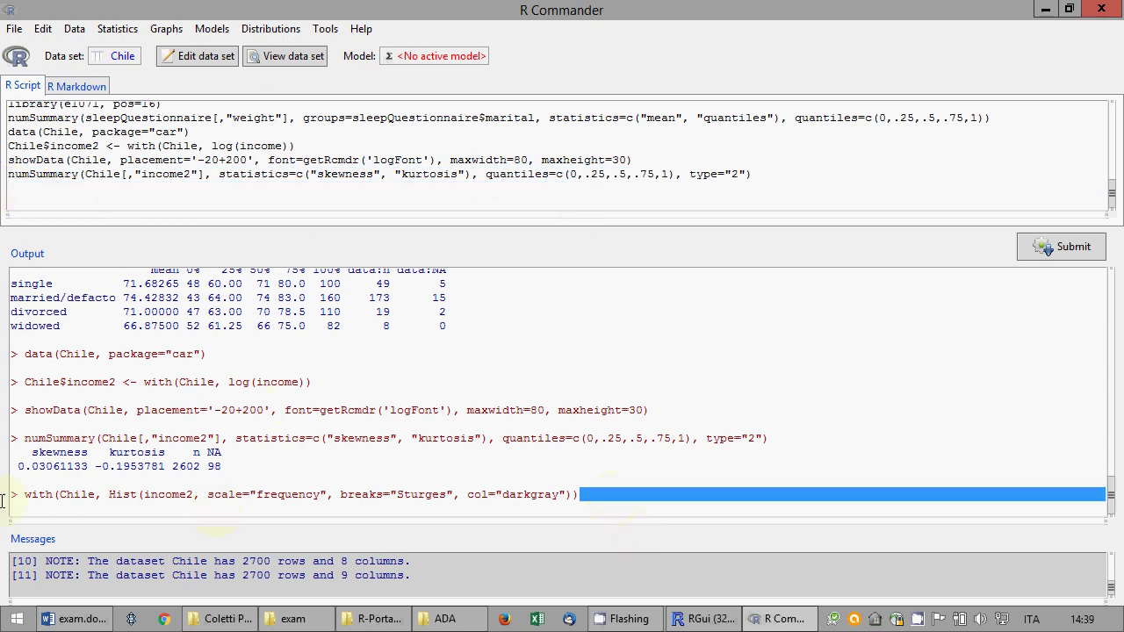
key(Delete)
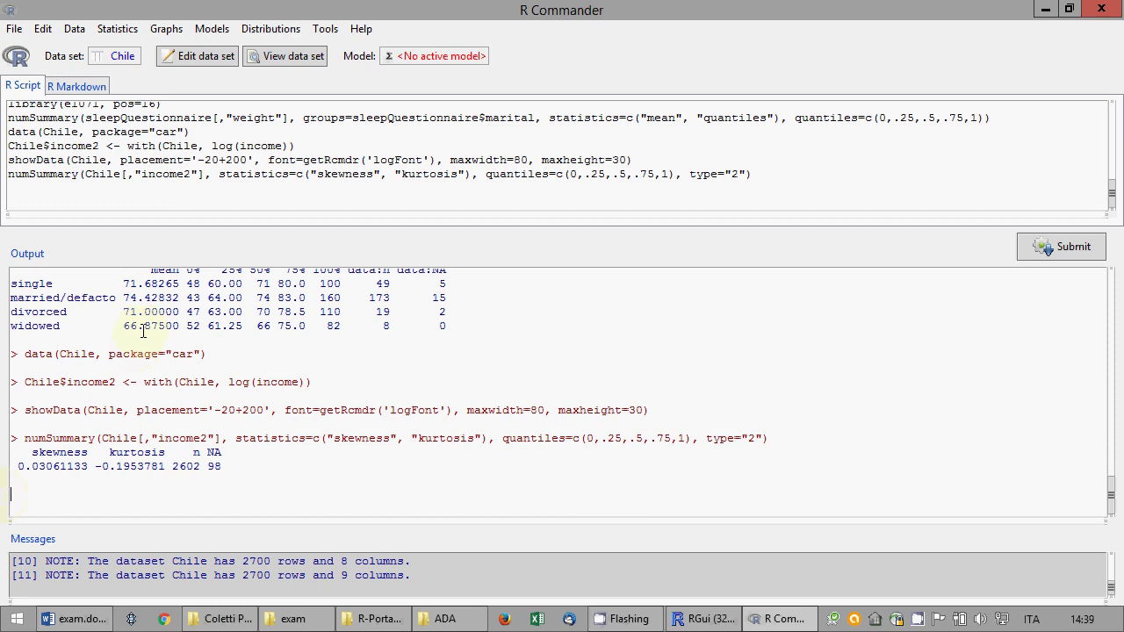
- Save the R Commander script as exam.R in the exam folder, replacing the existing file
right_click(123, 137)
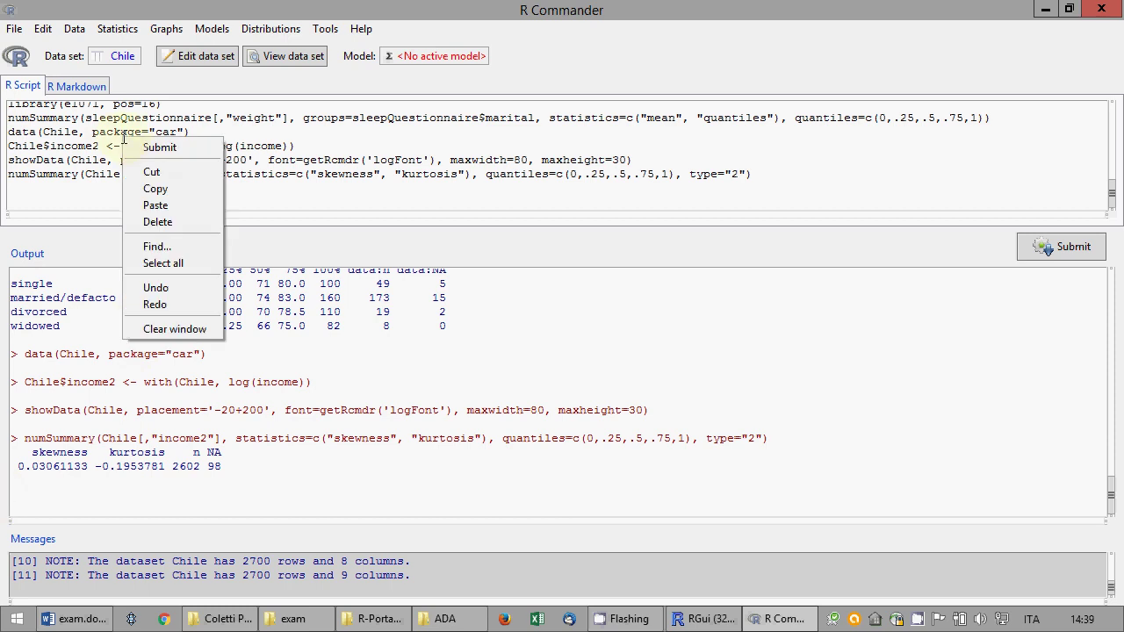
click(80, 134)
click(14, 29)
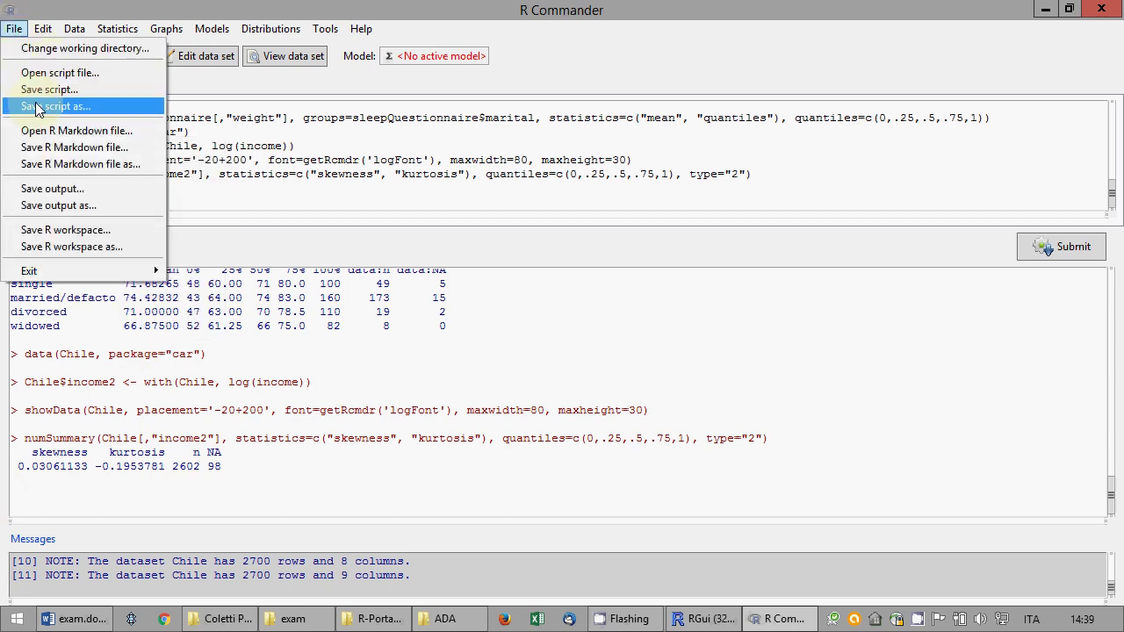
click(37, 107)
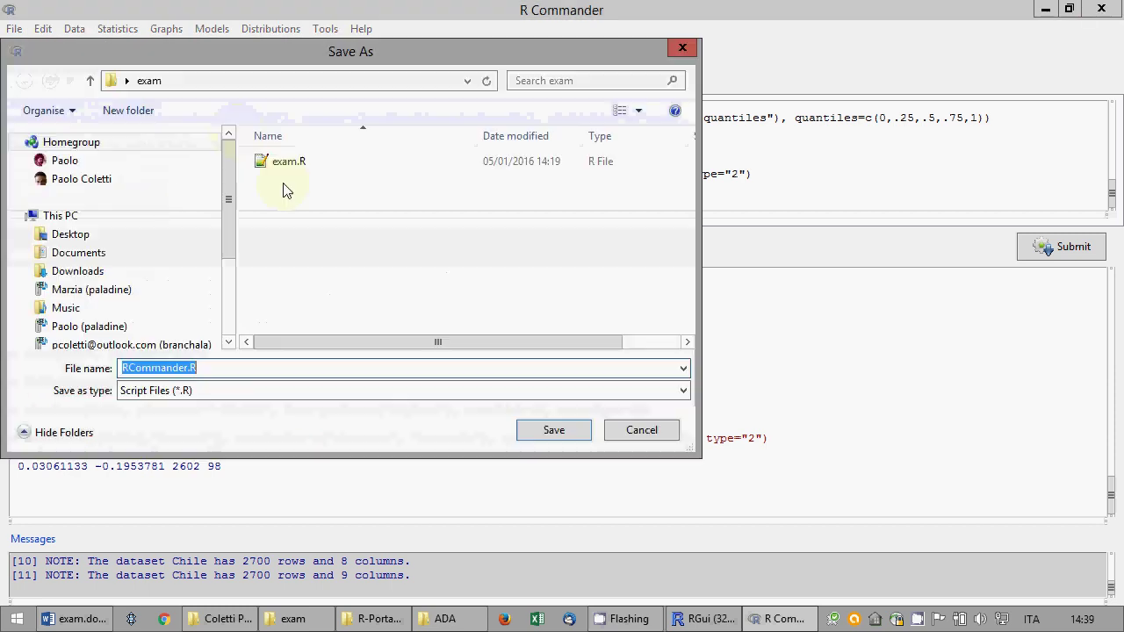
click(277, 163)
click(562, 433)
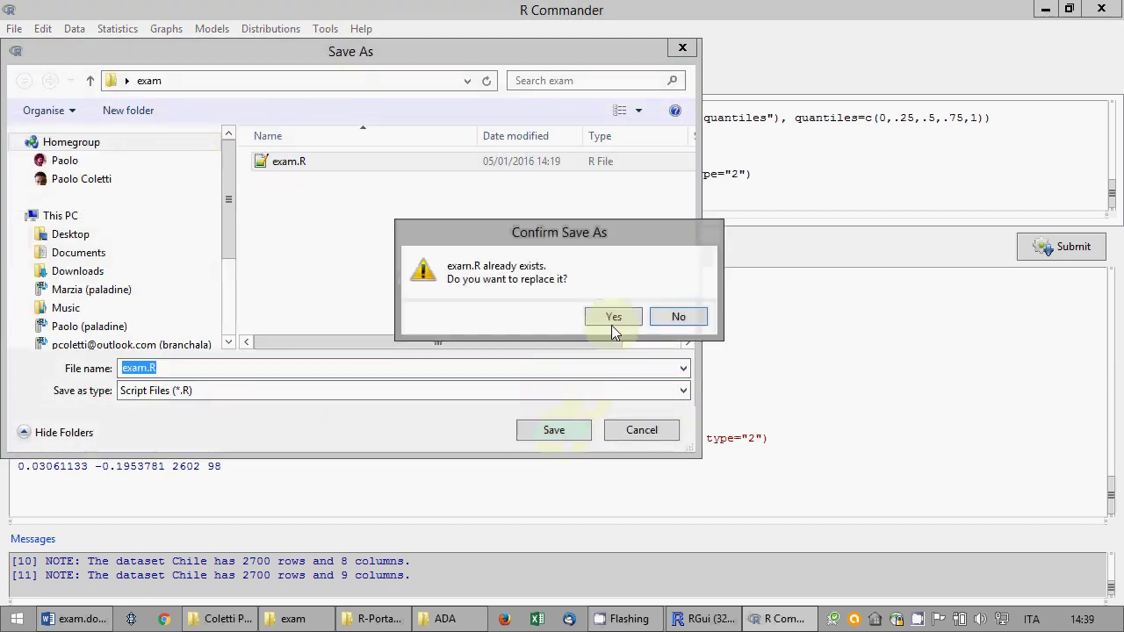
click(614, 318)
- Save the R Commander output as exam.txt in the exam folder, overwriting the earlier version
click(21, 30)
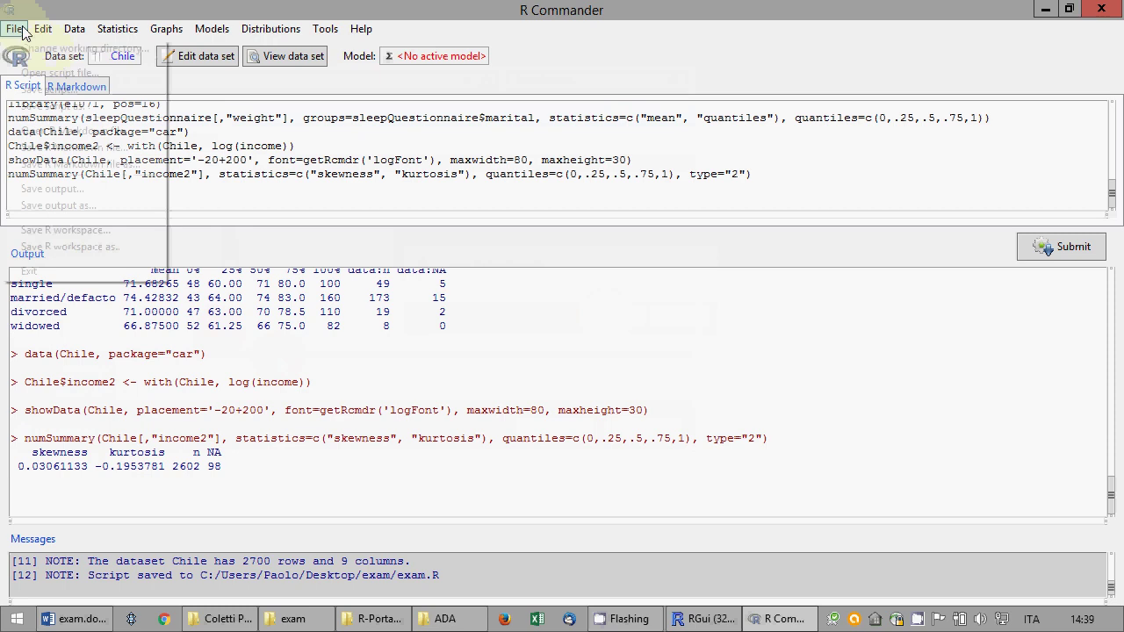
click(54, 205)
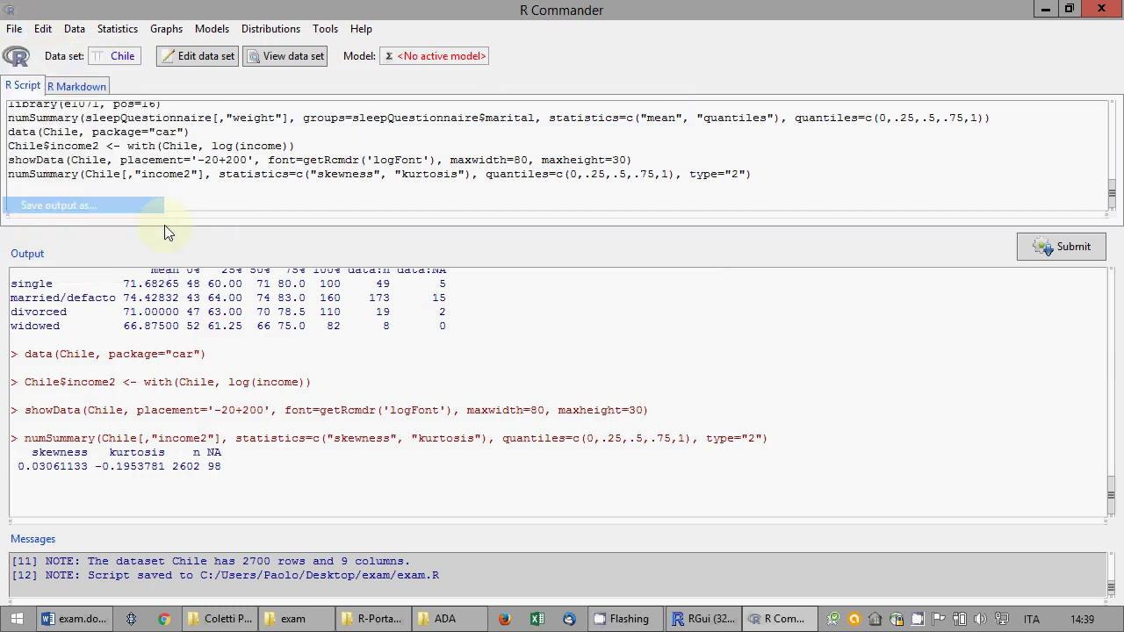
click(291, 162)
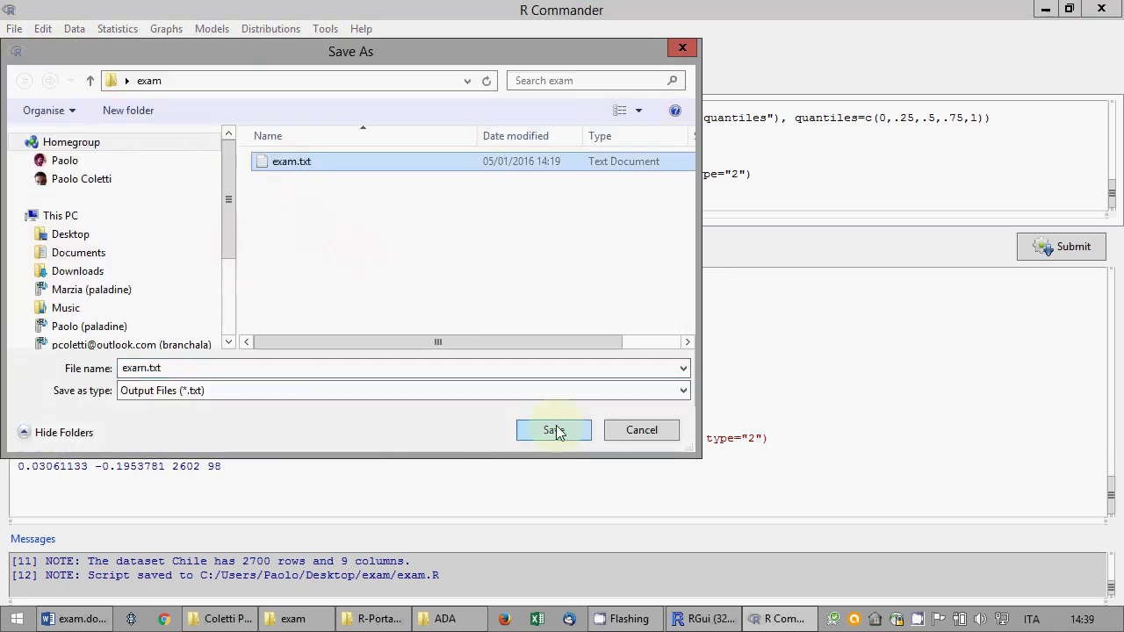
click(554, 430)
click(614, 318)
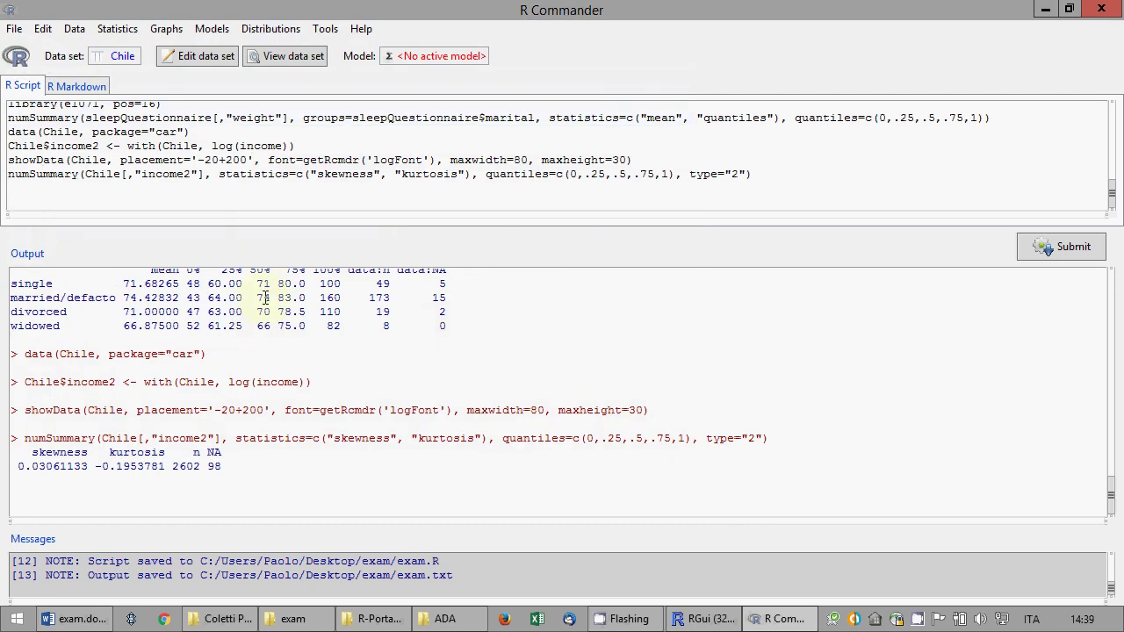
click(117, 26)
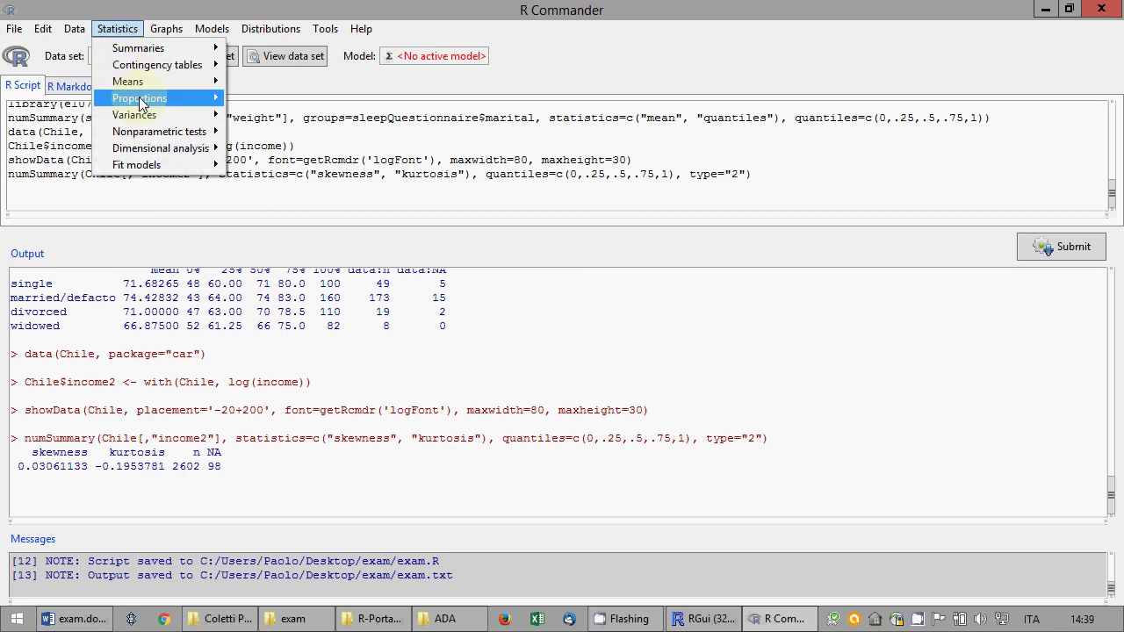
mouse_move(202, 132)
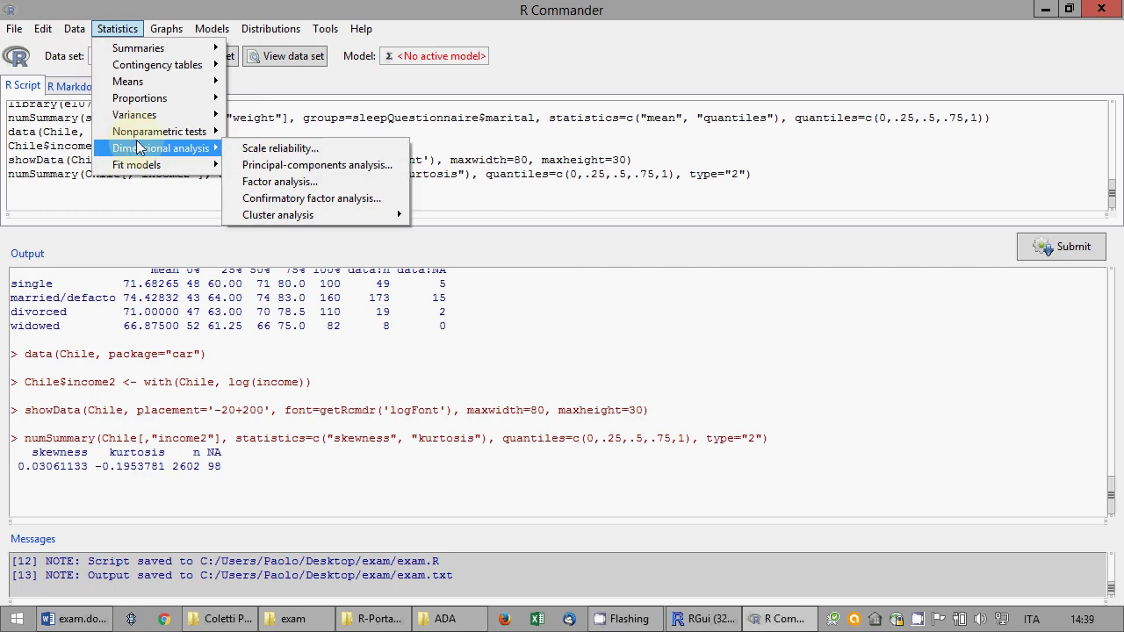
mouse_move(141, 134)
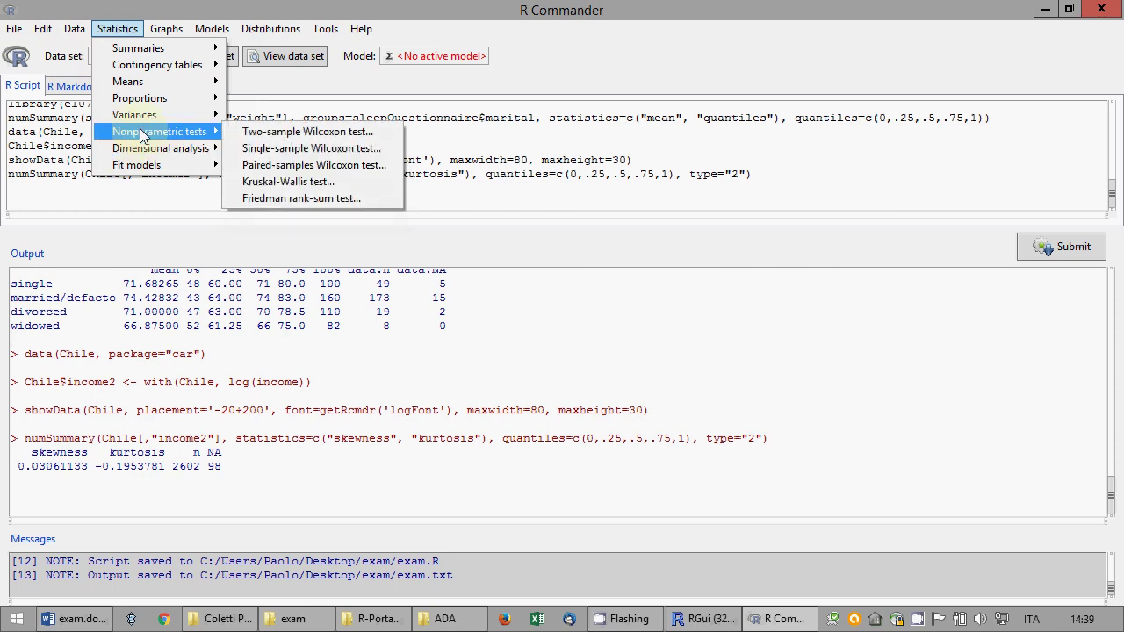
mouse_move(147, 114)
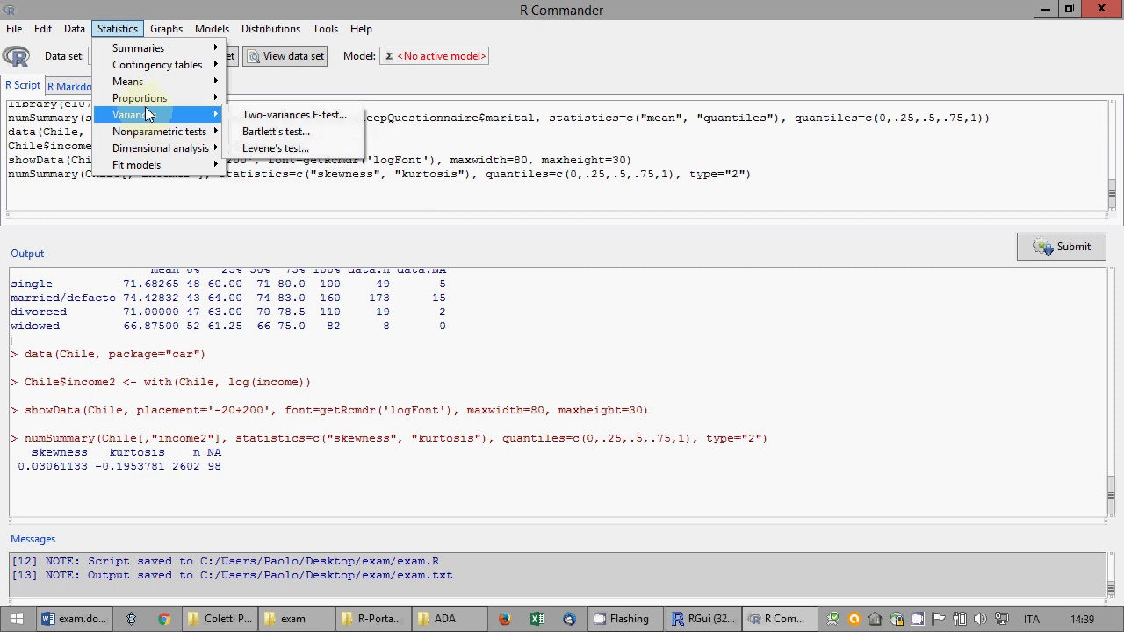
mouse_move(147, 83)
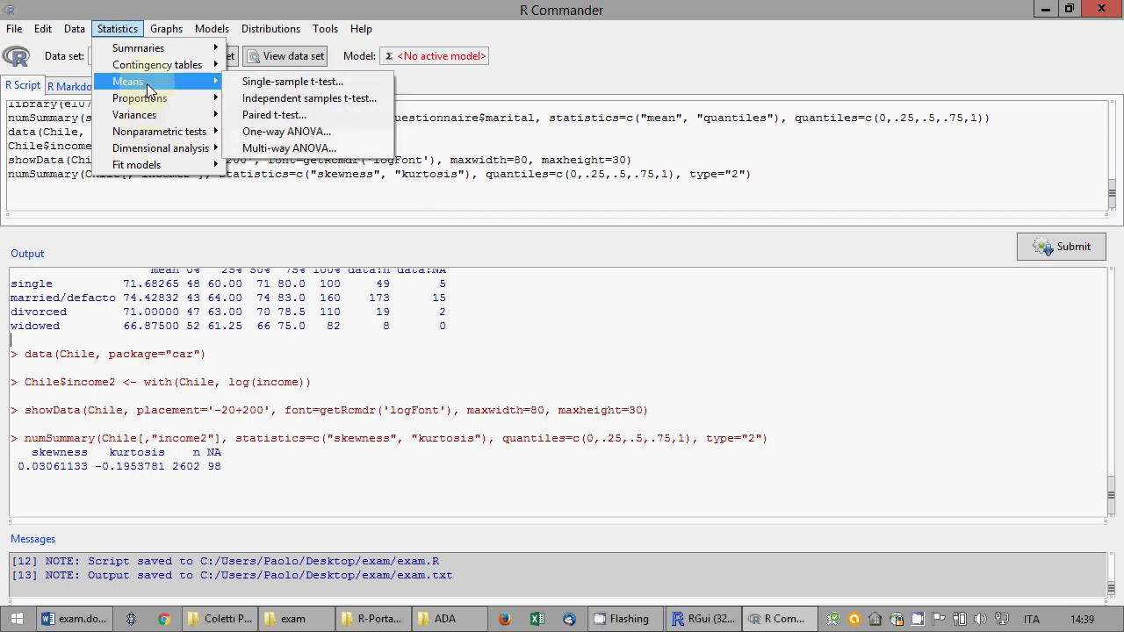
mouse_move(157, 164)
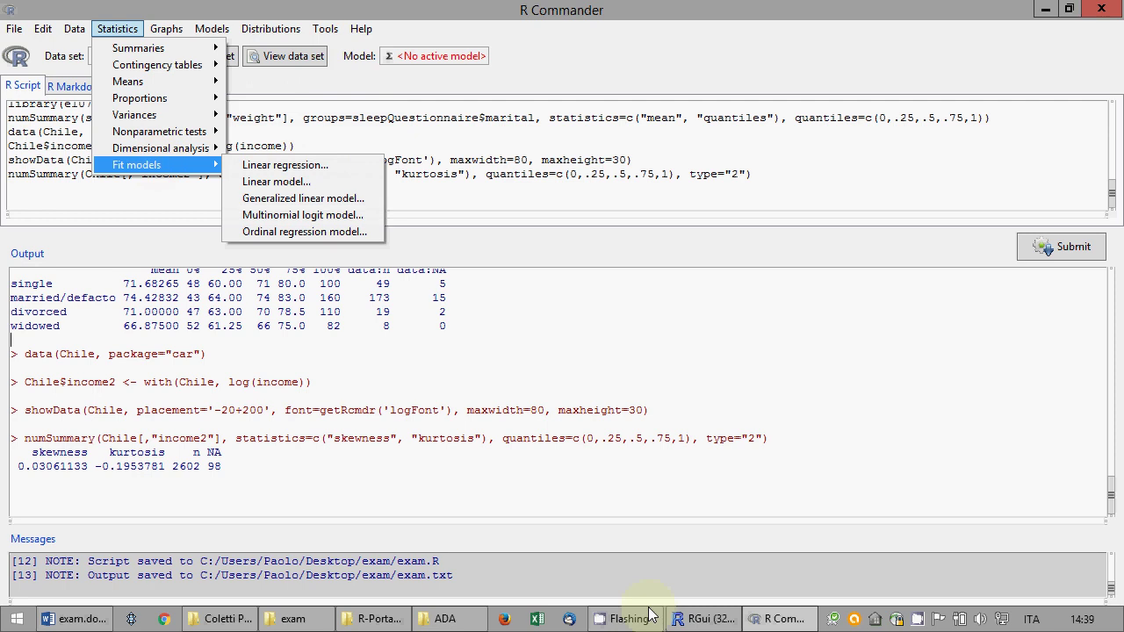
- Open the StatisticalAnalysisWithR.pptx presentation from the ADA folder and read slide 63 on checking whether a variable is normally distributed
click(446, 619)
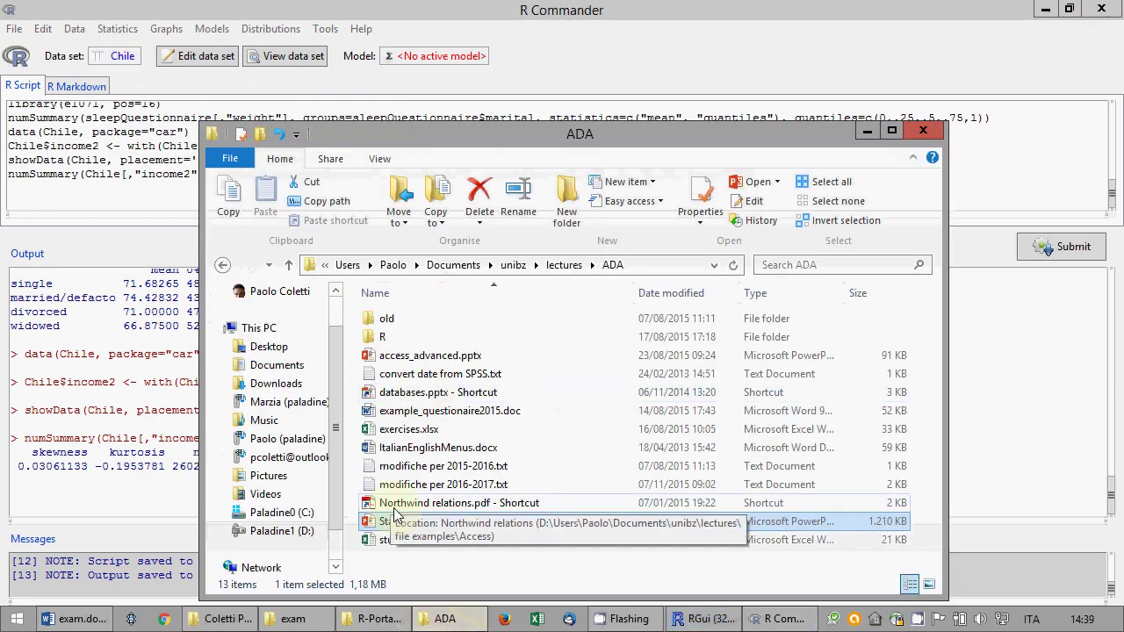
double_click(394, 521)
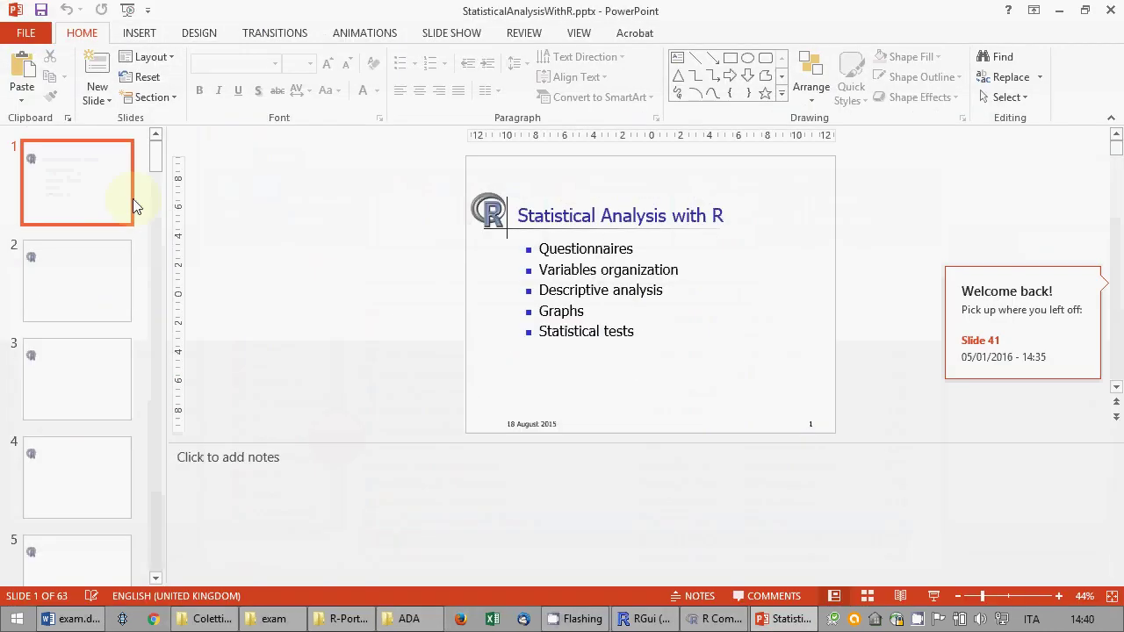
drag(158, 174, 156, 578)
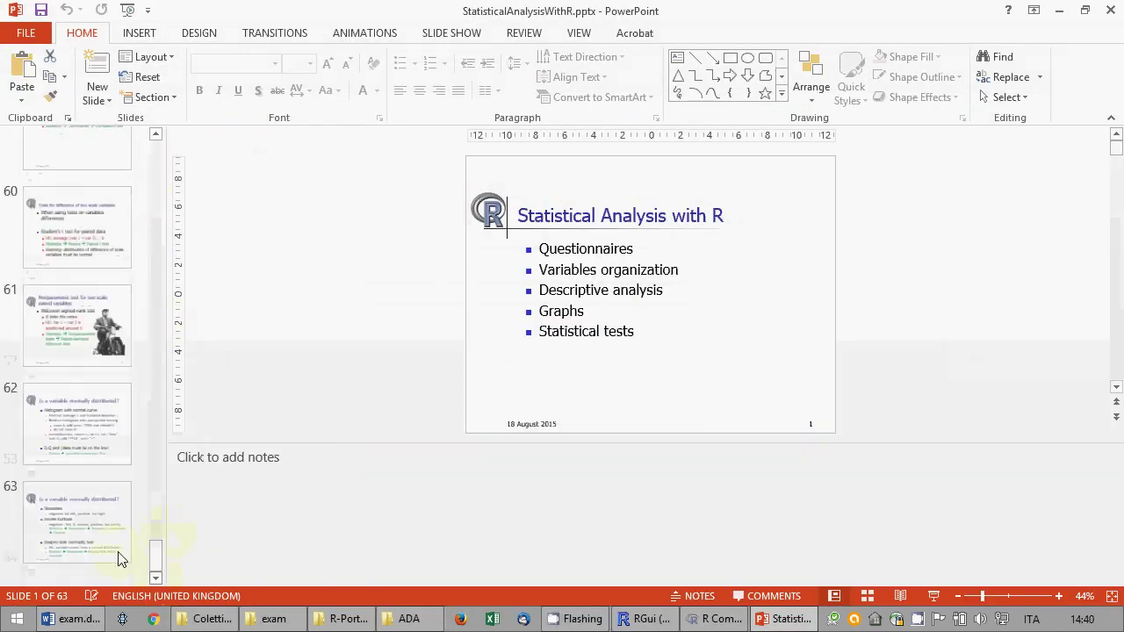
click(74, 531)
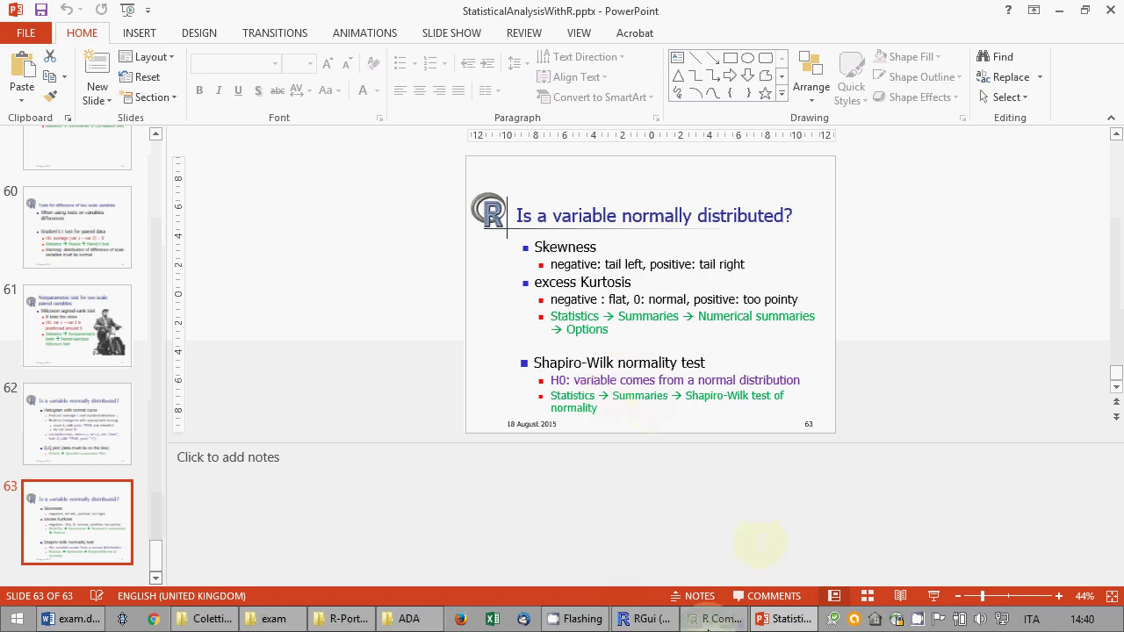
- Switch to R Commander and run the Shapiro-Wilk test of normality on the income2 variable
click(711, 619)
click(116, 28)
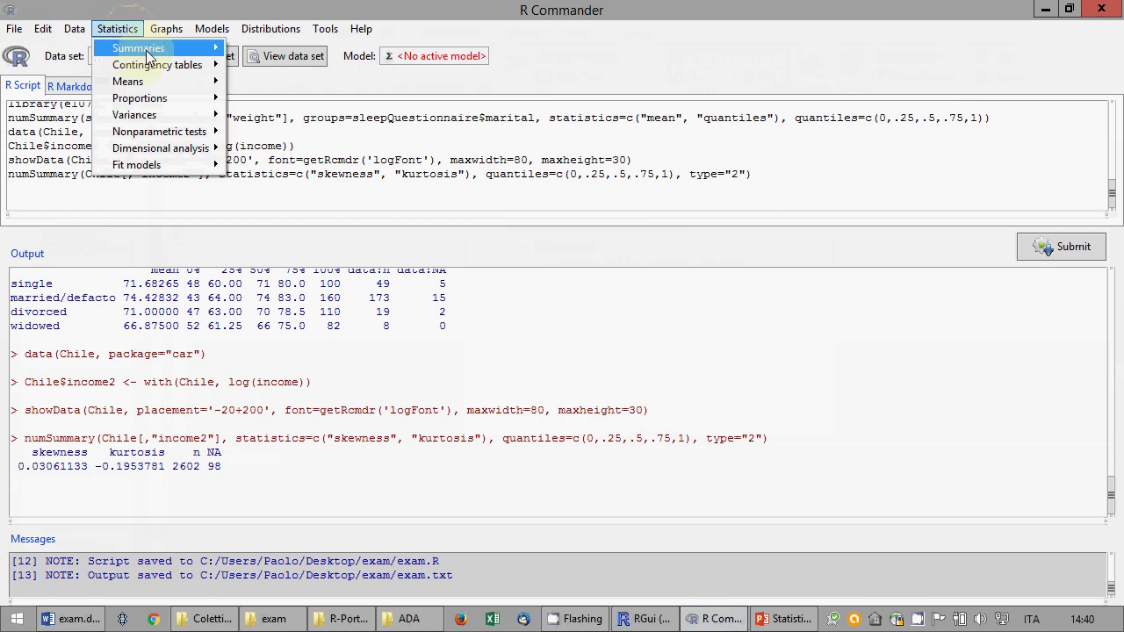
mouse_move(176, 48)
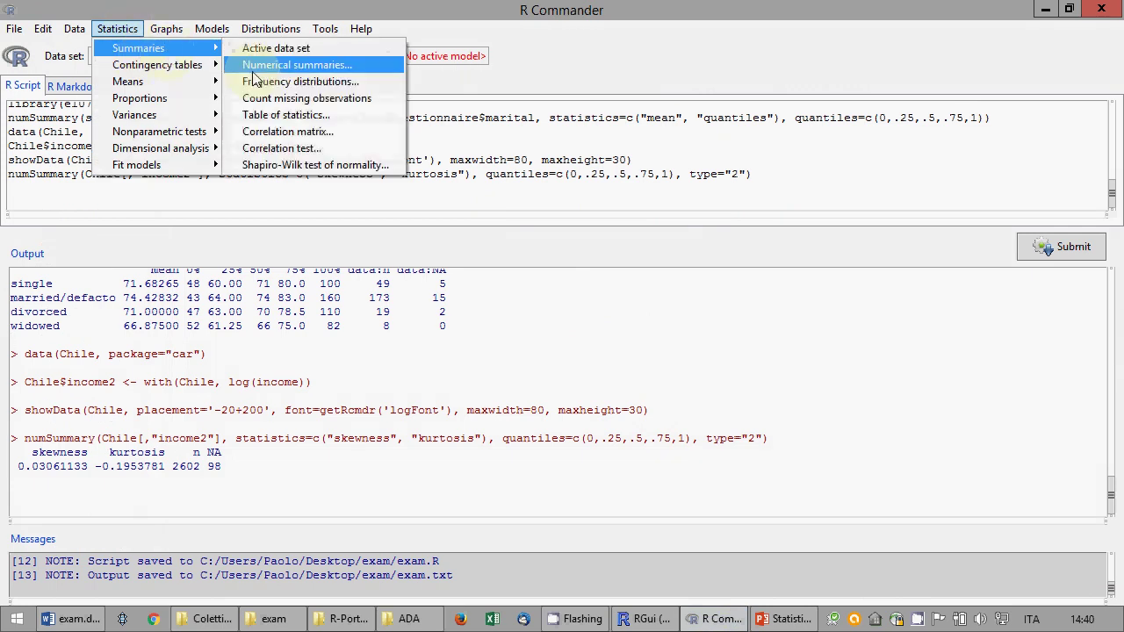
click(267, 163)
click(106, 131)
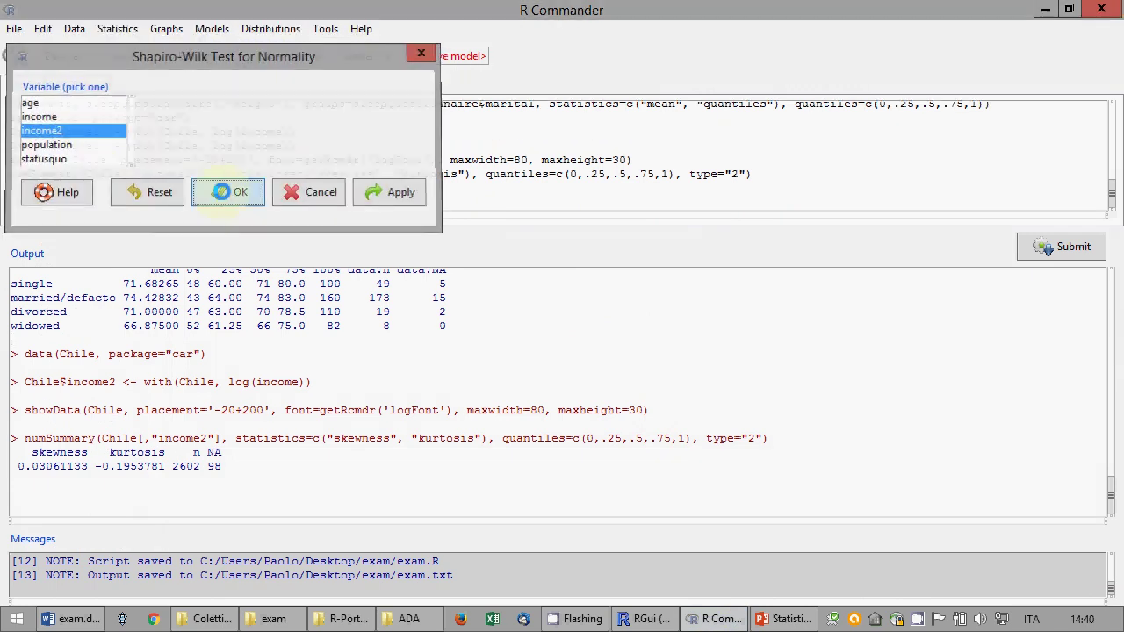
click(227, 191)
- Copy the Shapiro-Wilk normality test results from the output and paste them below the kurtosis sentence in exam.docx in Word
drag(230, 479, 12, 434)
key(ctrl+c)
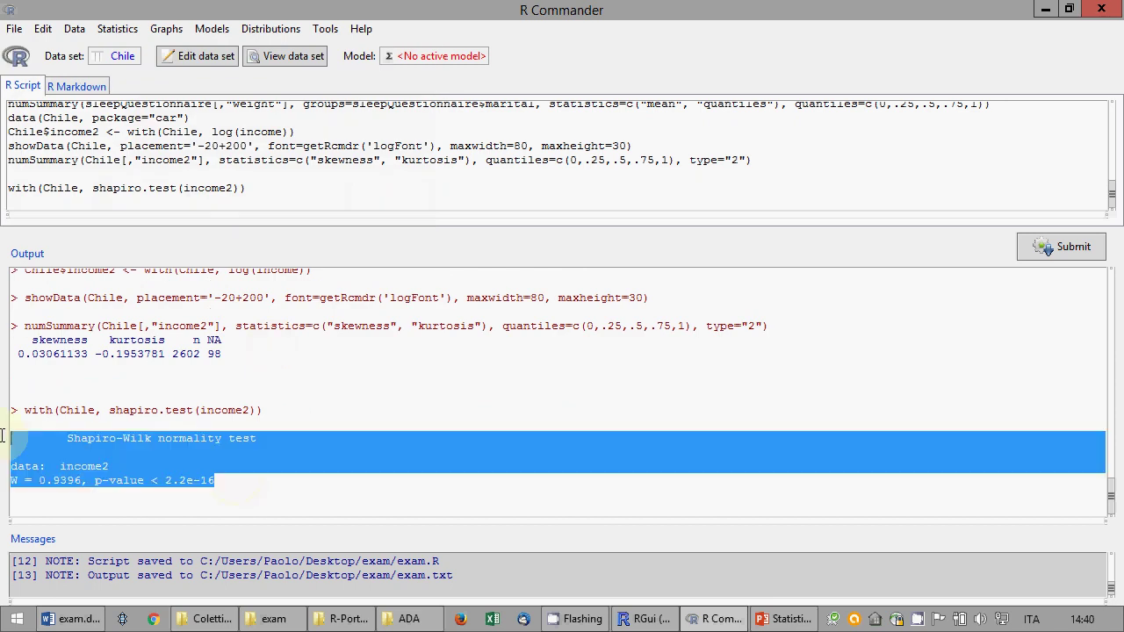
click(70, 619)
key(ctrl+v)
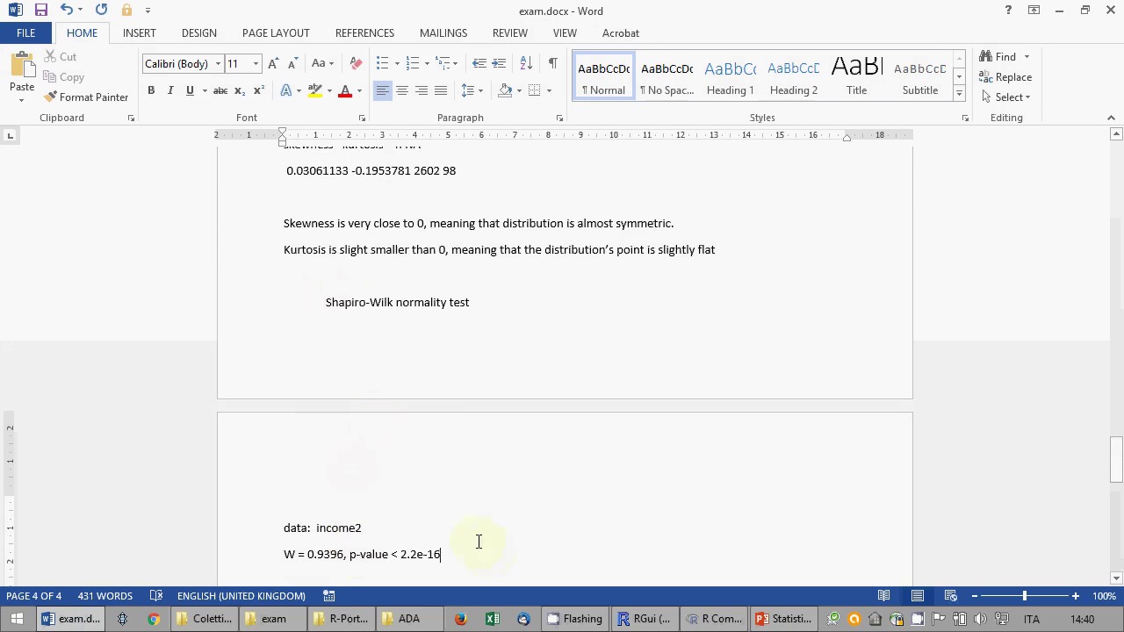
- Add the line "H0: distribution is normal" between the kurtosis sentence and the pasted Shapiro-Wilk results
click(331, 252)
key(Return)
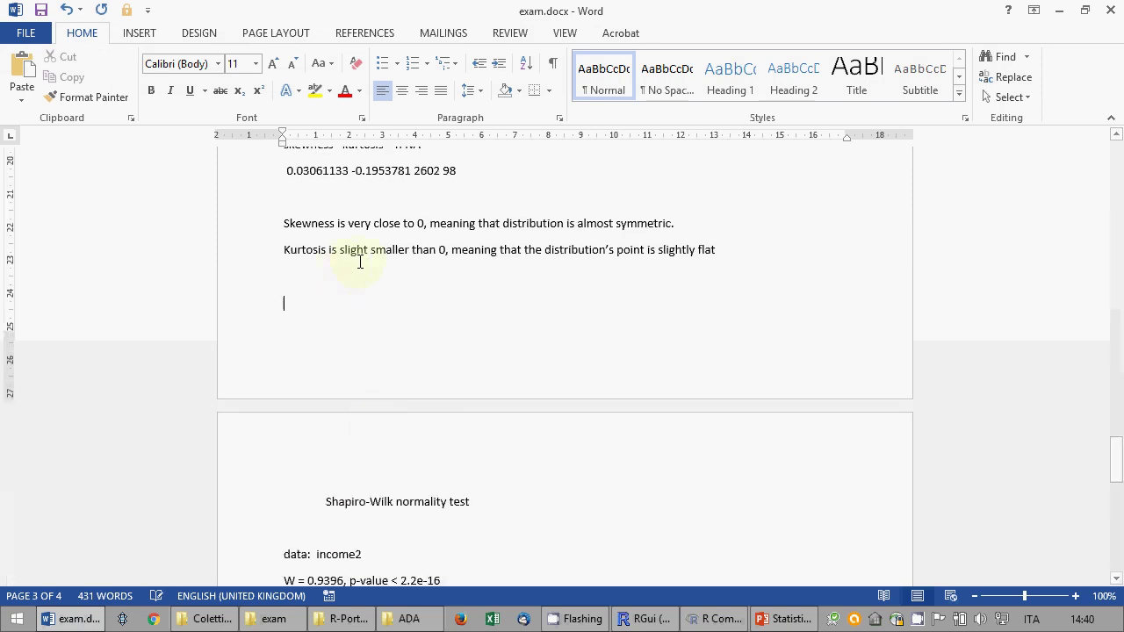
text(H0:)
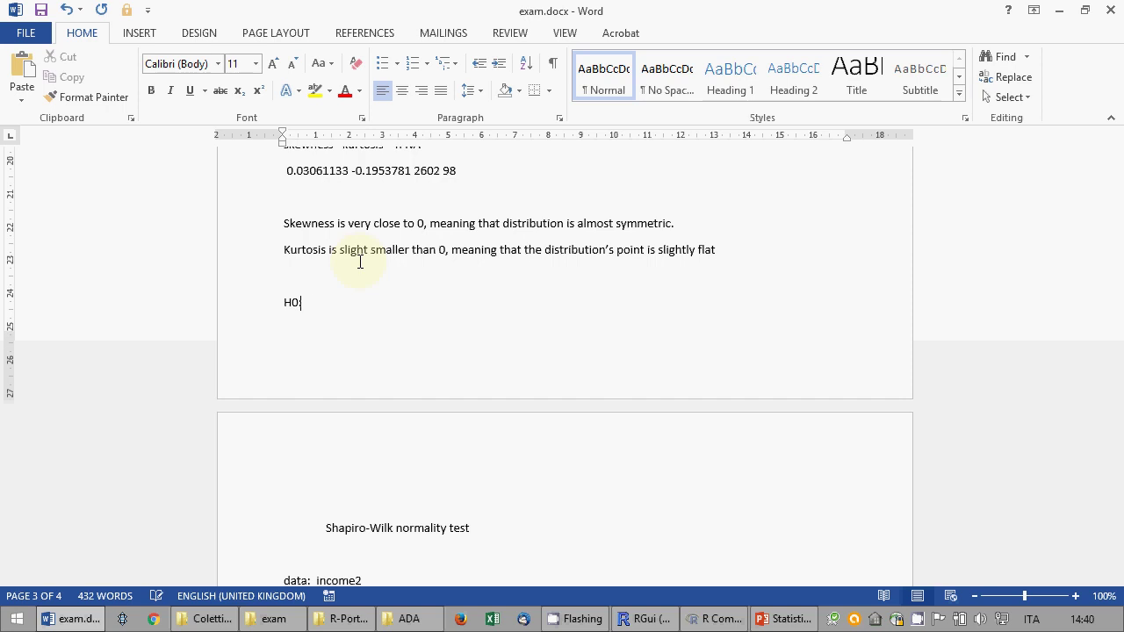
text( distribution is normal)
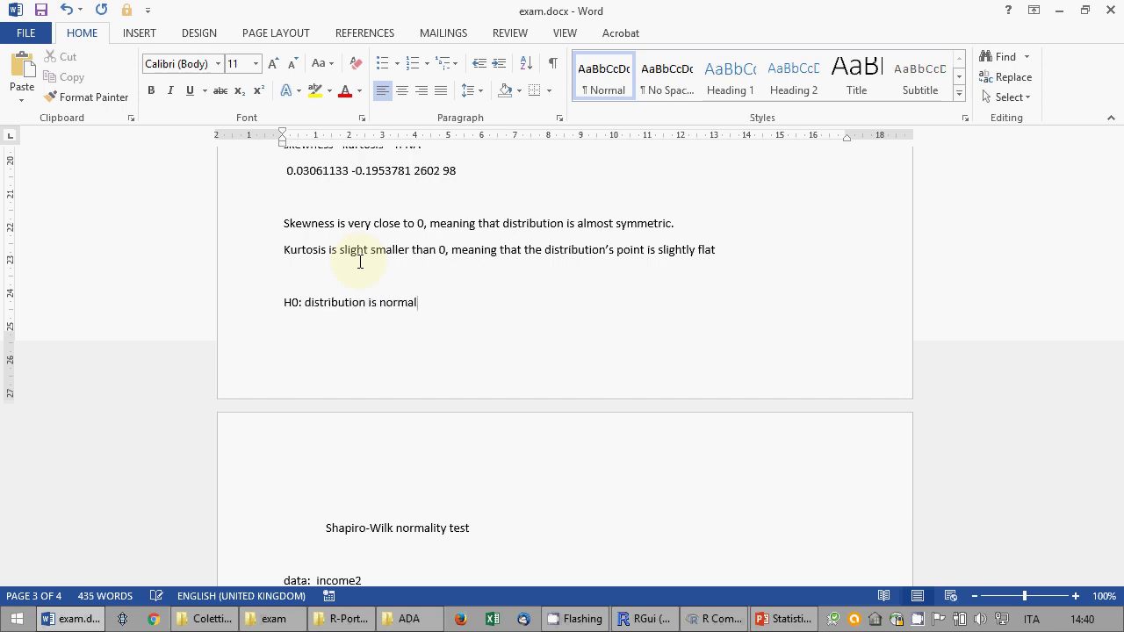
- Below the p-value line, write "Significance is very very very small → H0 is rejected → distribution is not normal." and save the document
scroll(327, 203, up, 1)
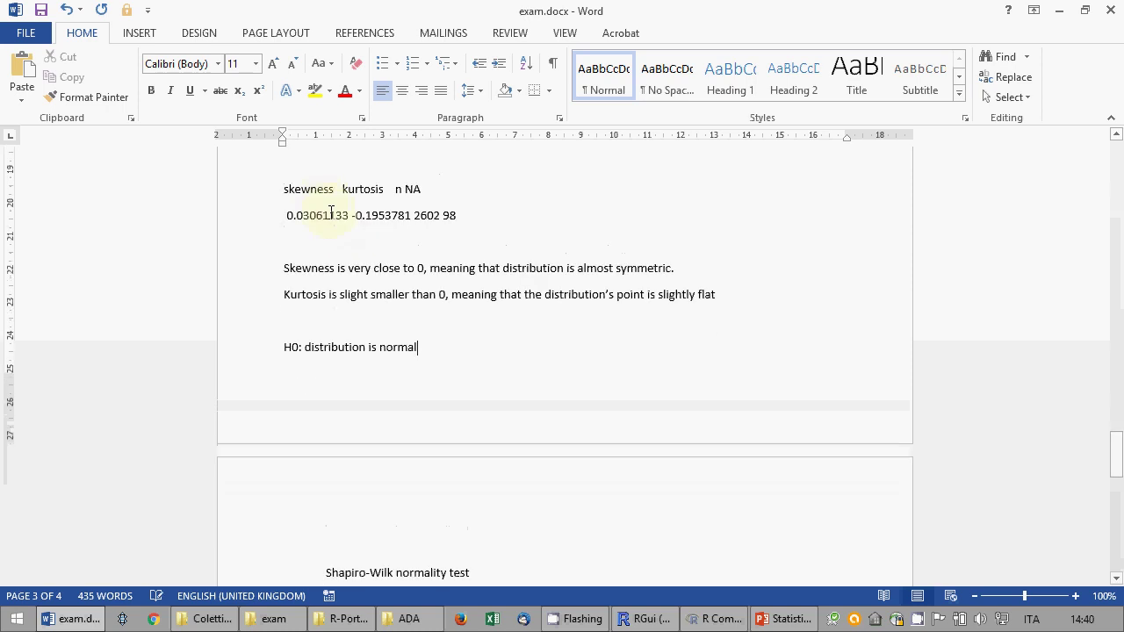
scroll(331, 214, down, 1)
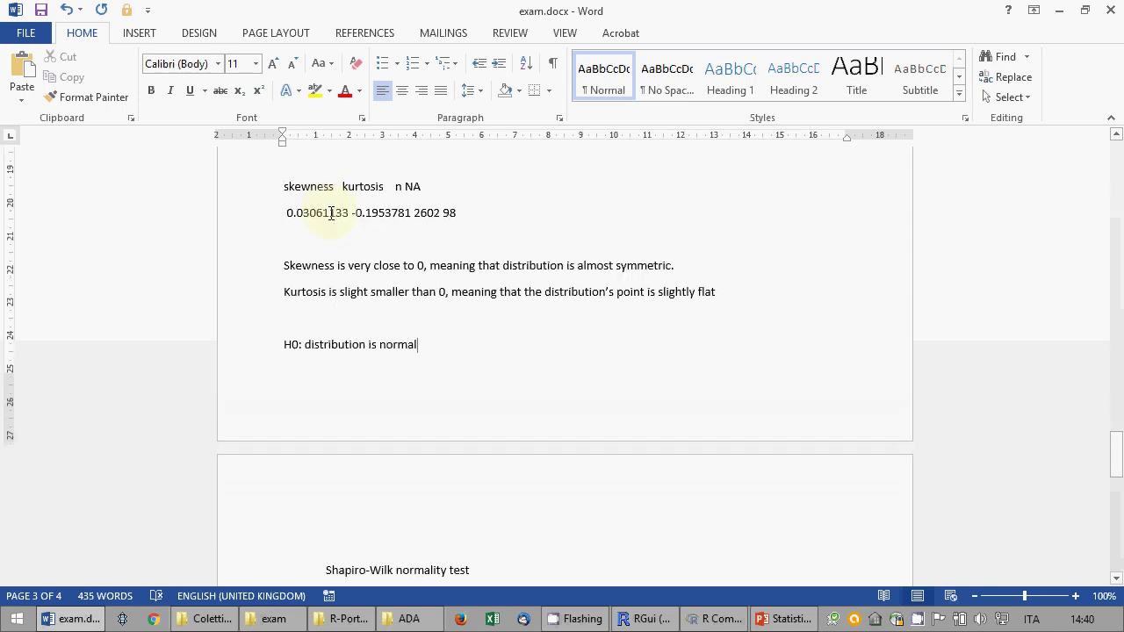
scroll(331, 214, down, 4)
click(476, 473)
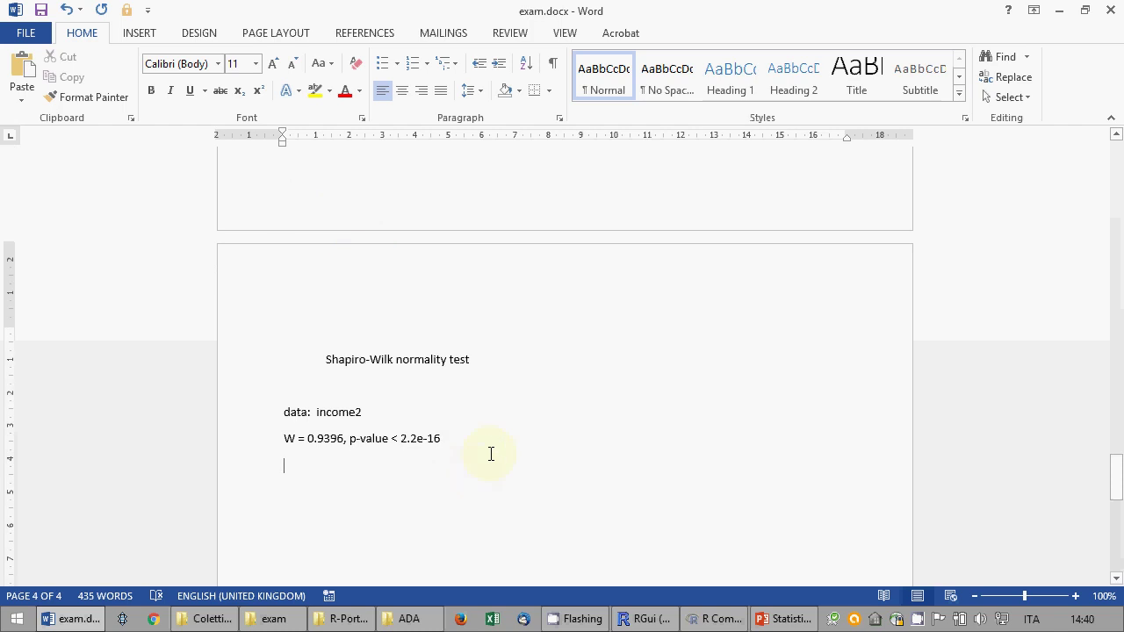
text(Signifi)
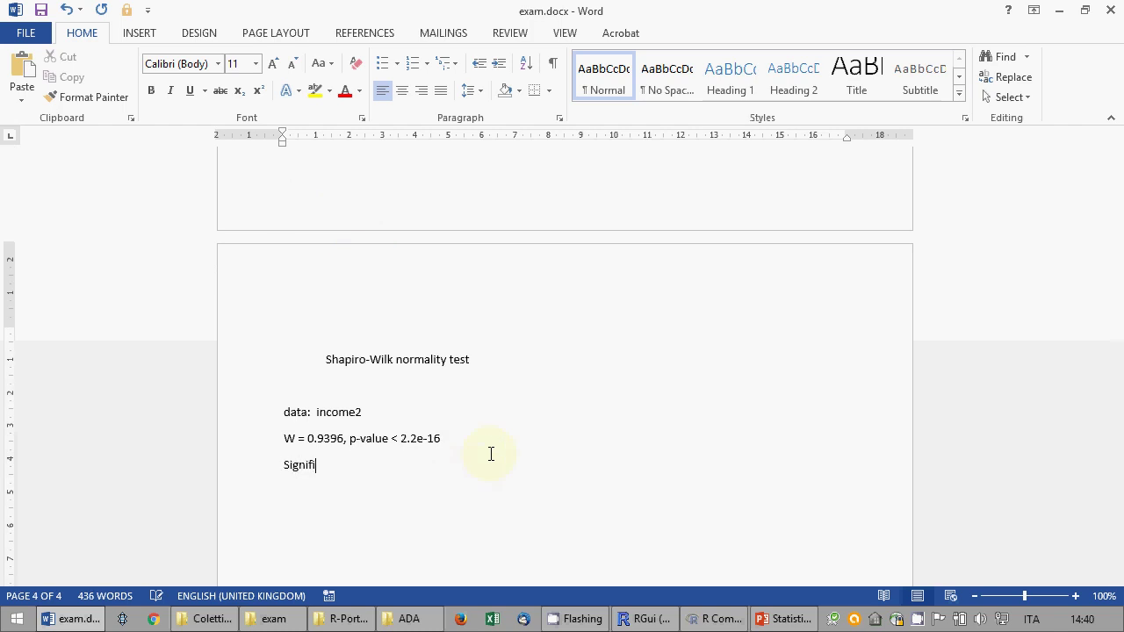
text(cance is very very ve)
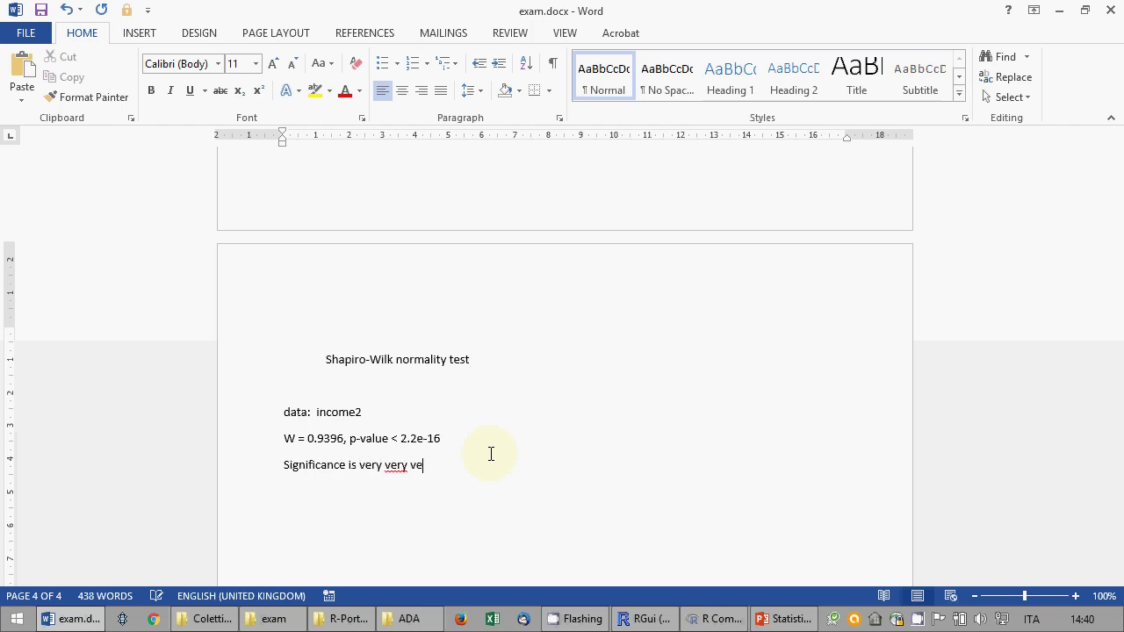
text(ry small --> )
text(H0 is re)
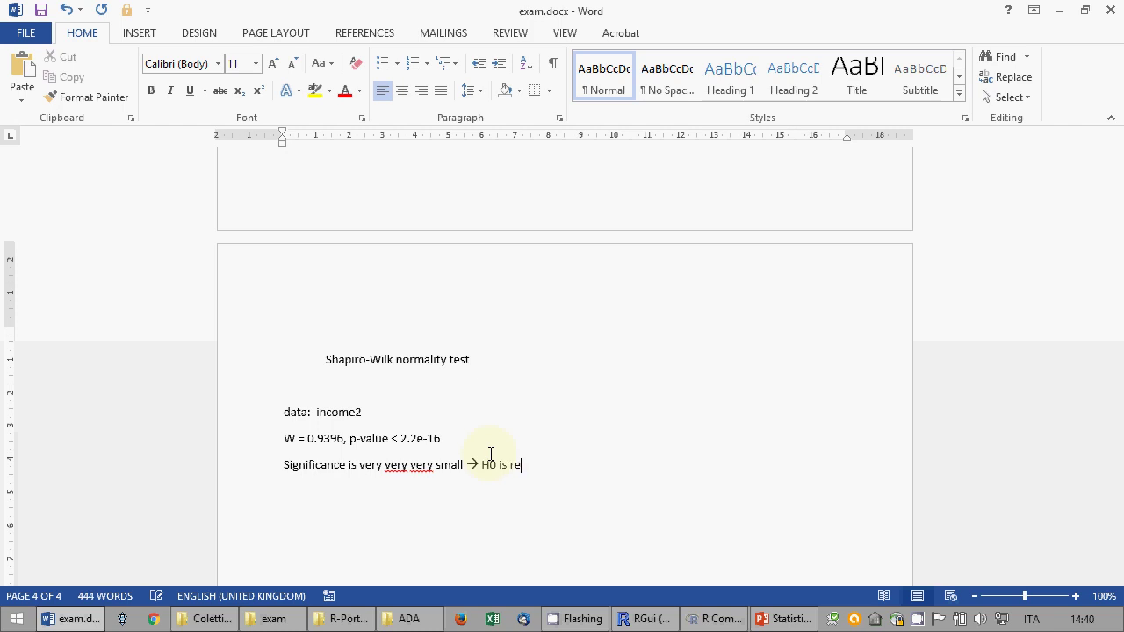
text(jected)
text( --> distribut)
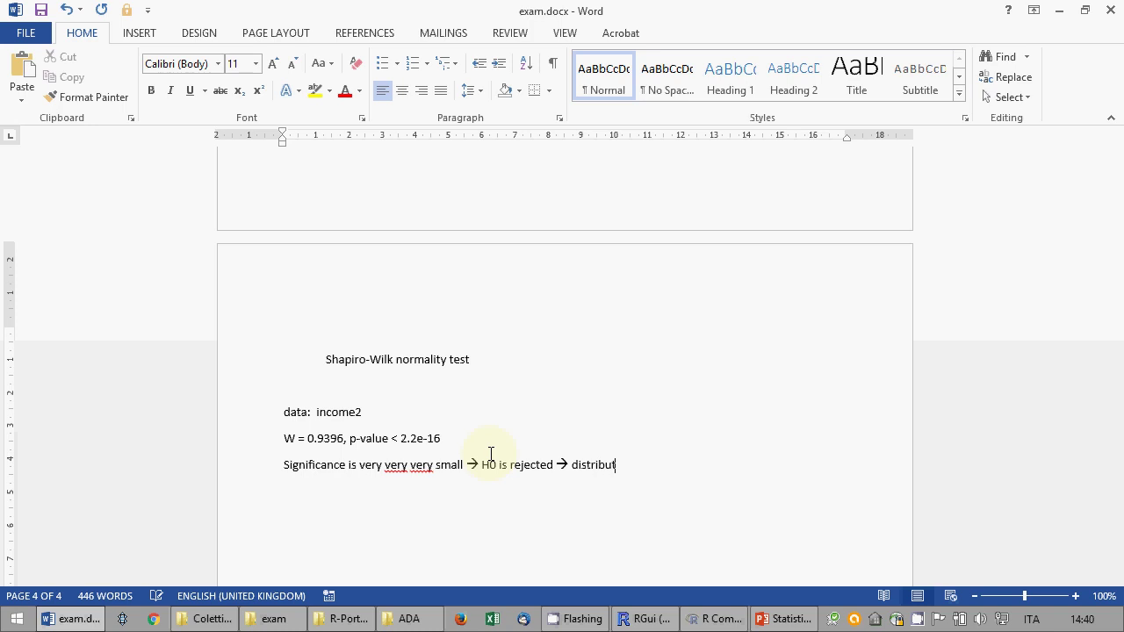
text(ion is not normal.)
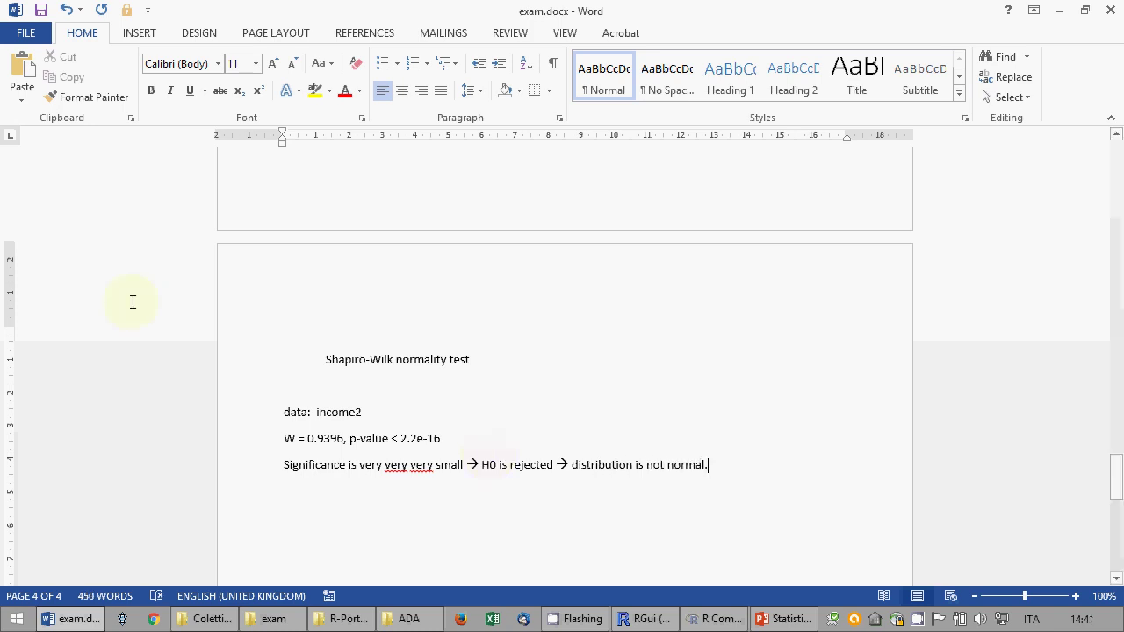
click(40, 11)
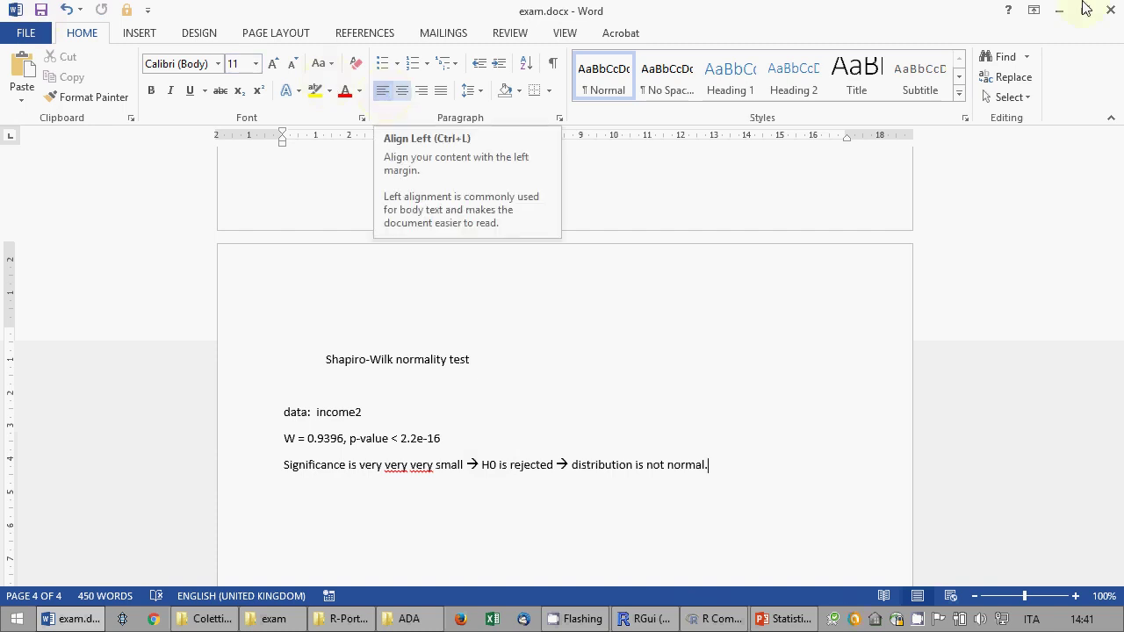
- Close exam.docx in Word and save the R Commander script as exam.R in the exam folder, replacing the existing file
click(1112, 8)
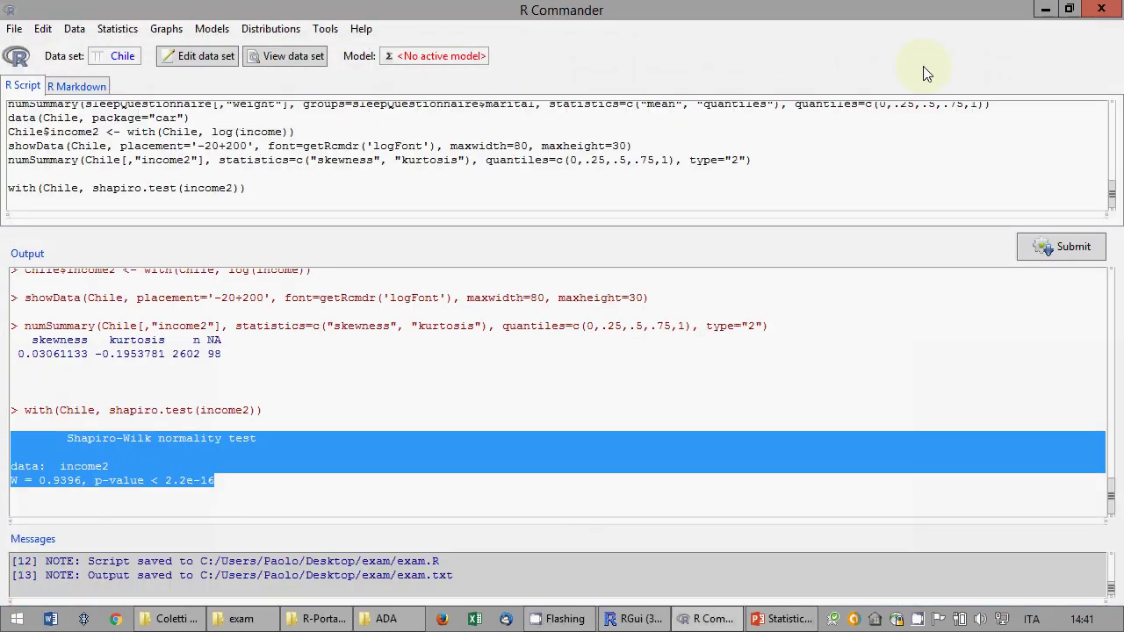
click(14, 28)
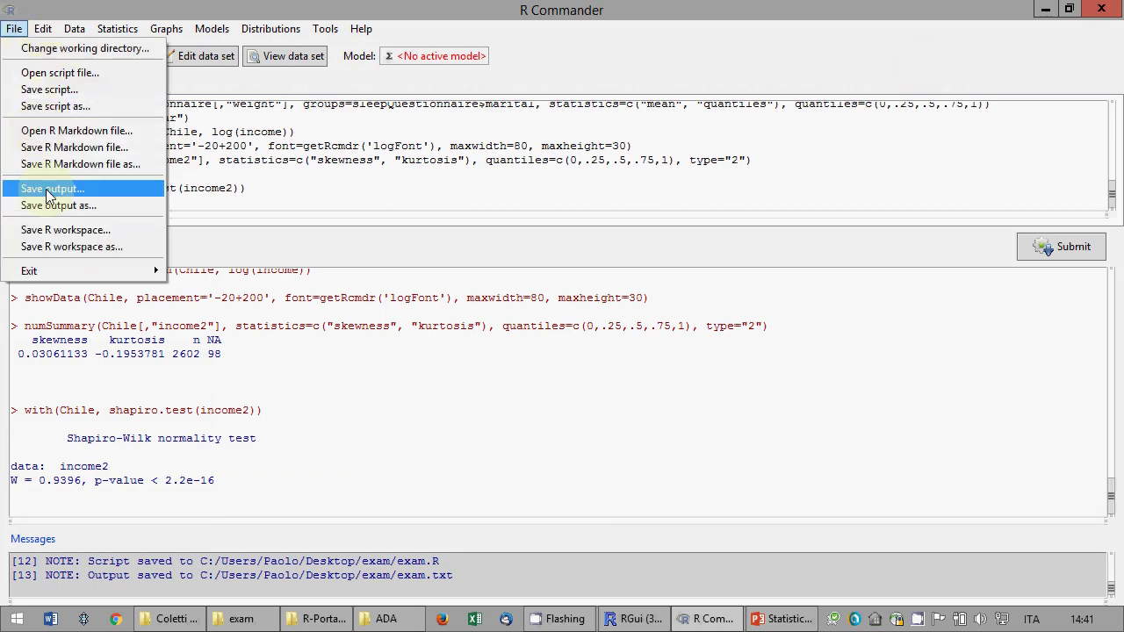
click(63, 104)
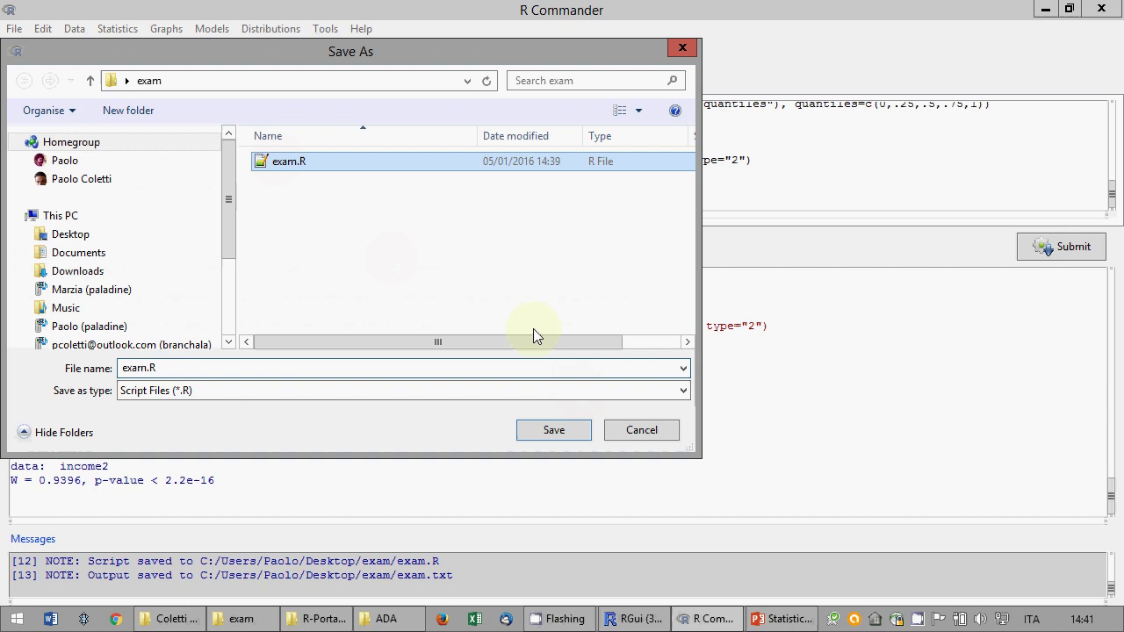
click(553, 430)
click(612, 313)
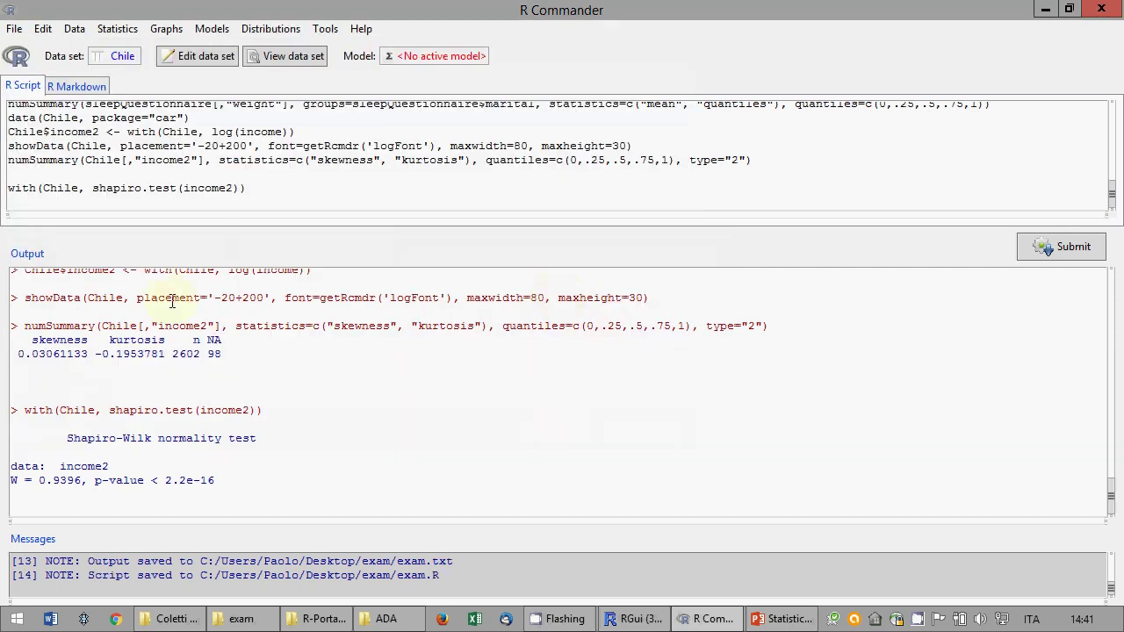
- Save the R Commander output as exam.txt in the exam folder, replacing the existing file
click(150, 326)
click(15, 28)
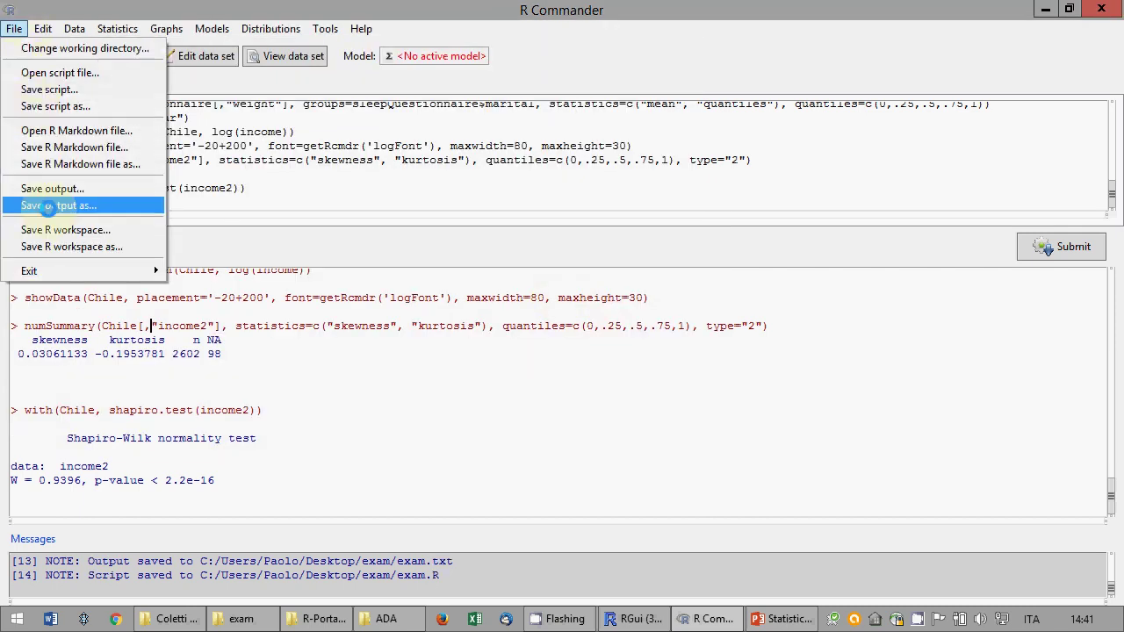
click(57, 205)
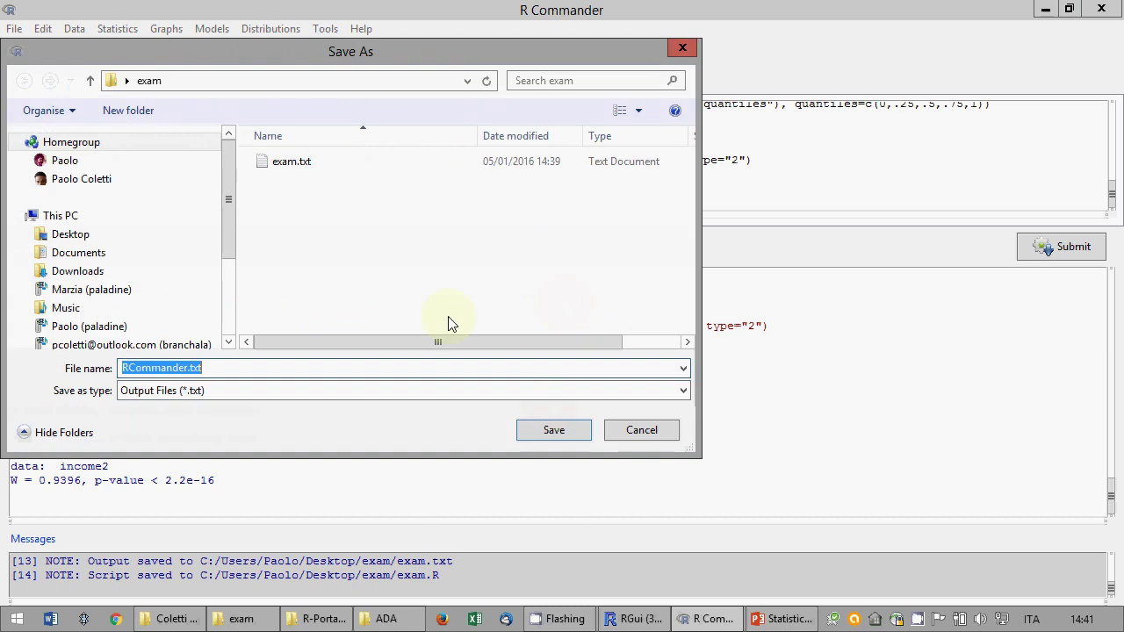
click(439, 161)
click(553, 427)
click(612, 316)
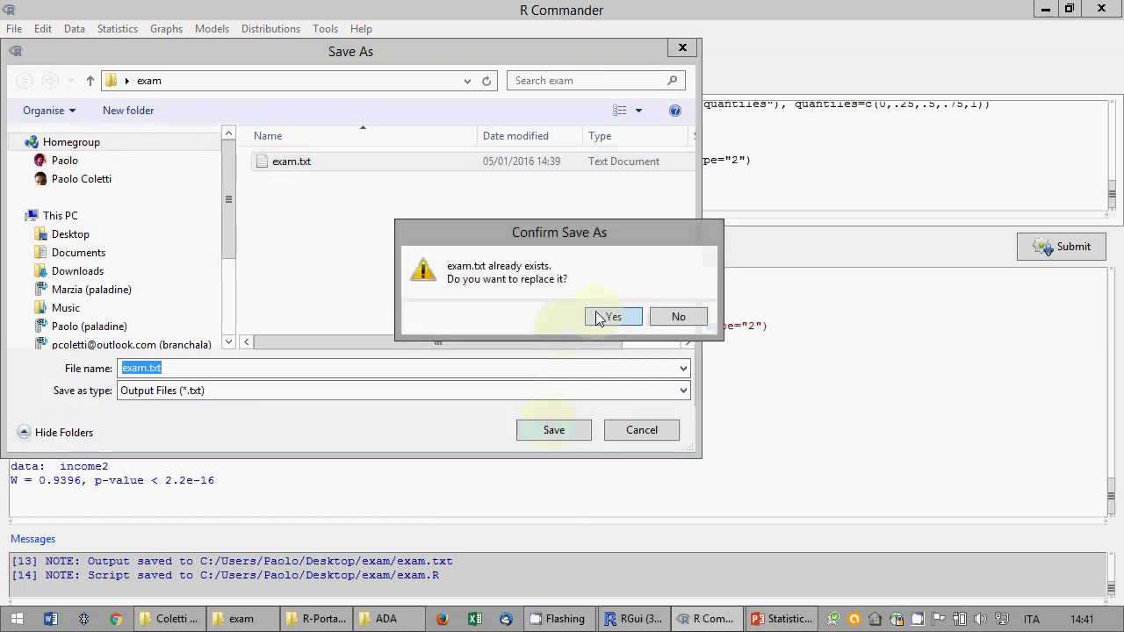
- Save the R workspace as sleepQuestionnaire.RData in the exam folder, replacing the existing file
click(15, 29)
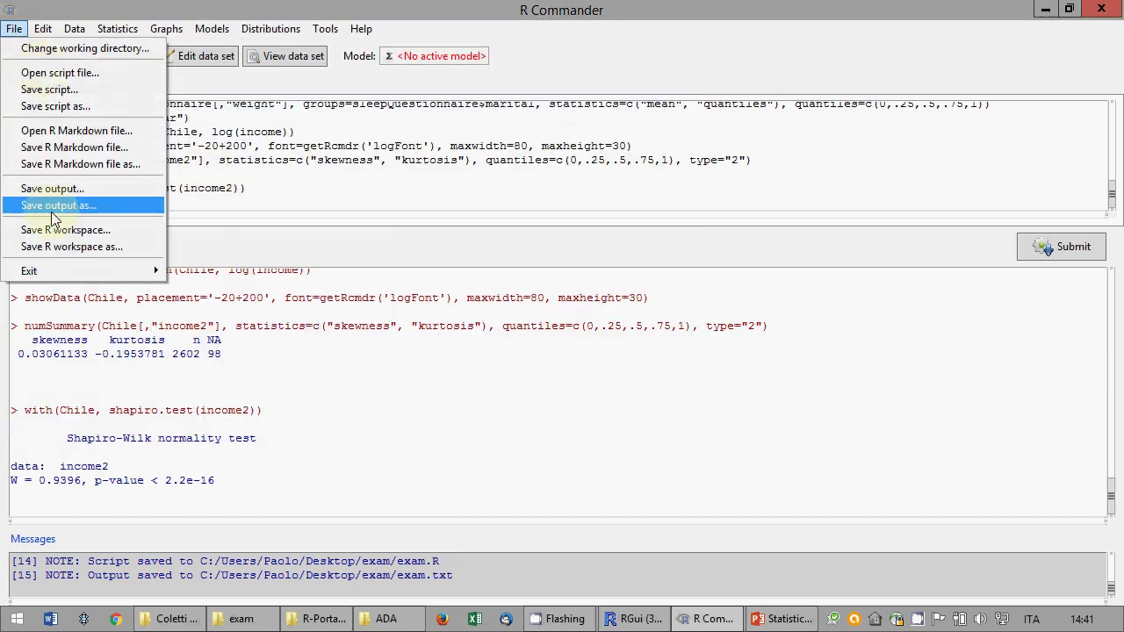
click(61, 247)
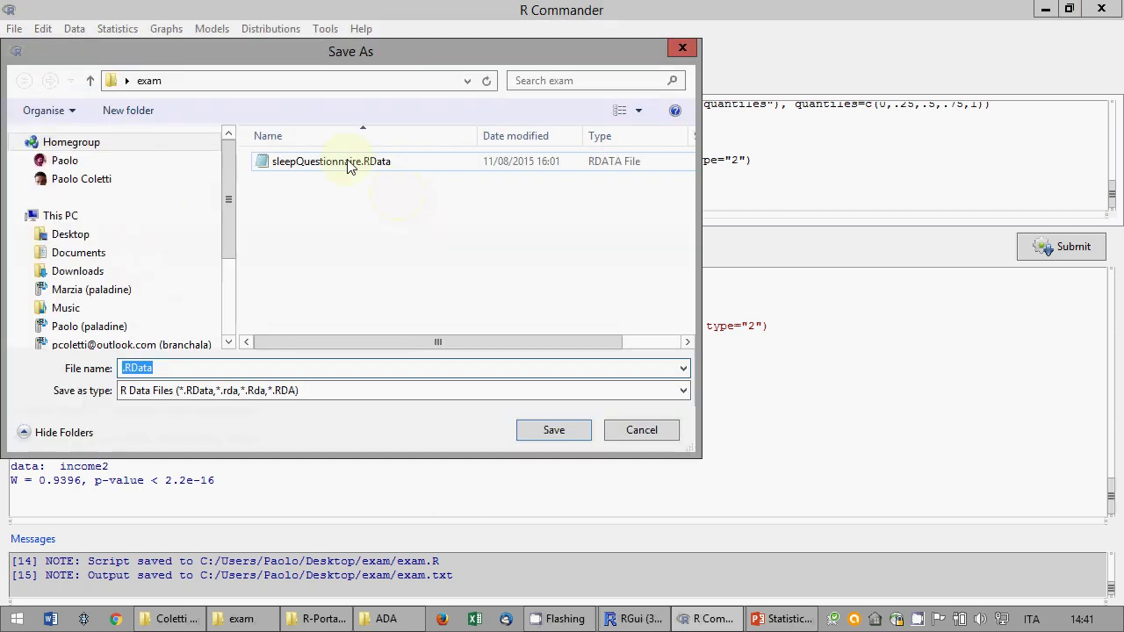
click(350, 167)
click(549, 430)
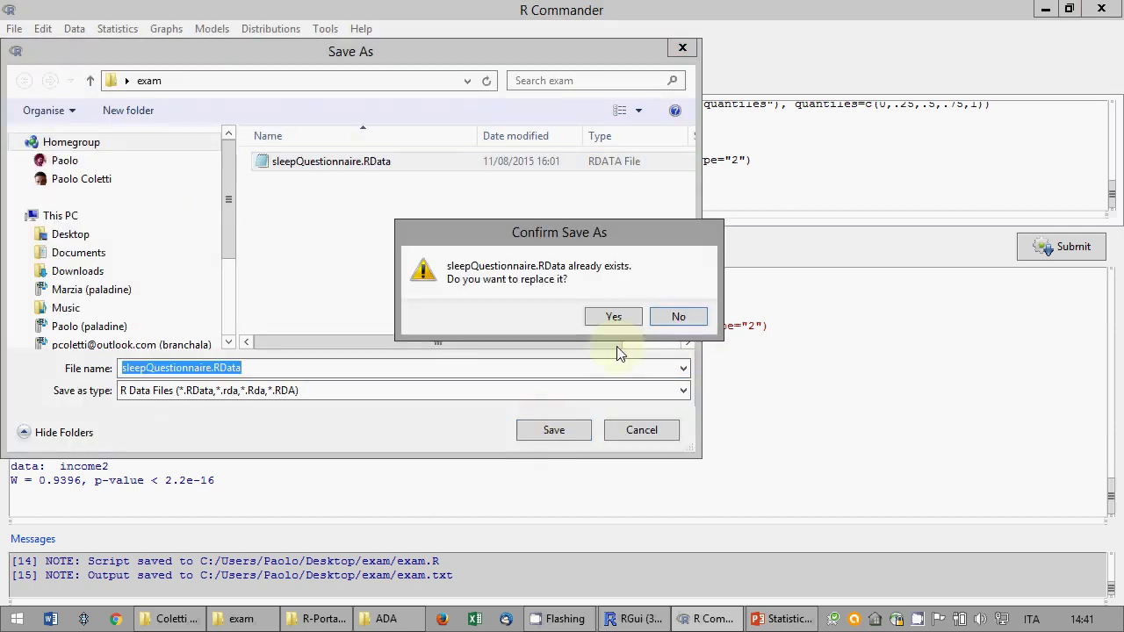
click(615, 318)
- Exit both R Commander and R, declining to save the script file again
click(14, 28)
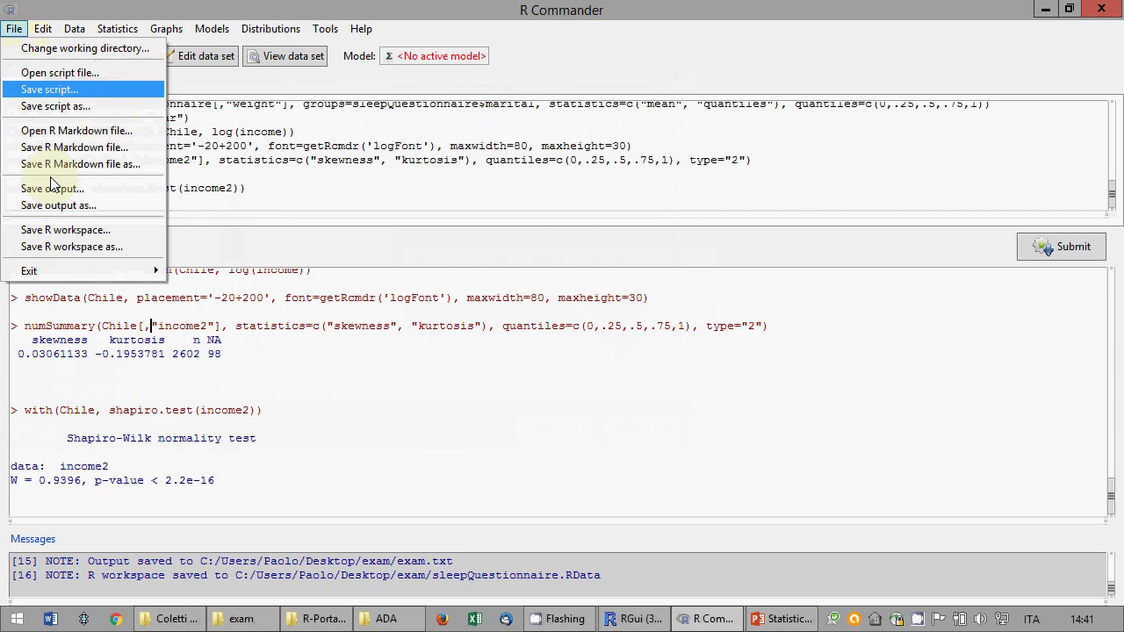
mouse_move(56, 274)
click(299, 288)
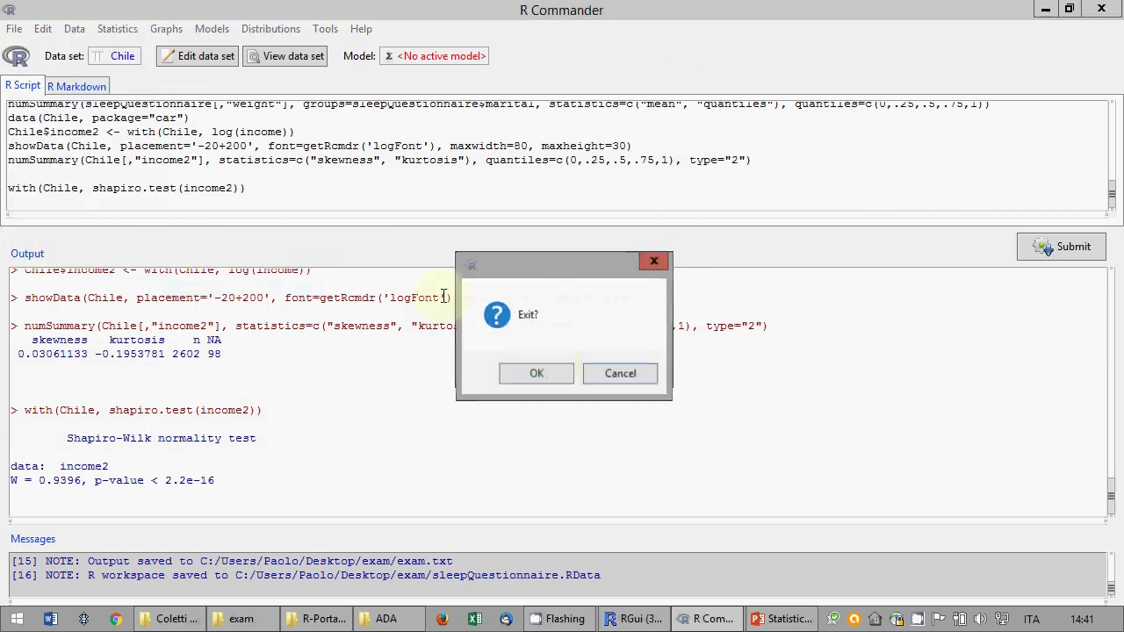
click(547, 371)
click(546, 372)
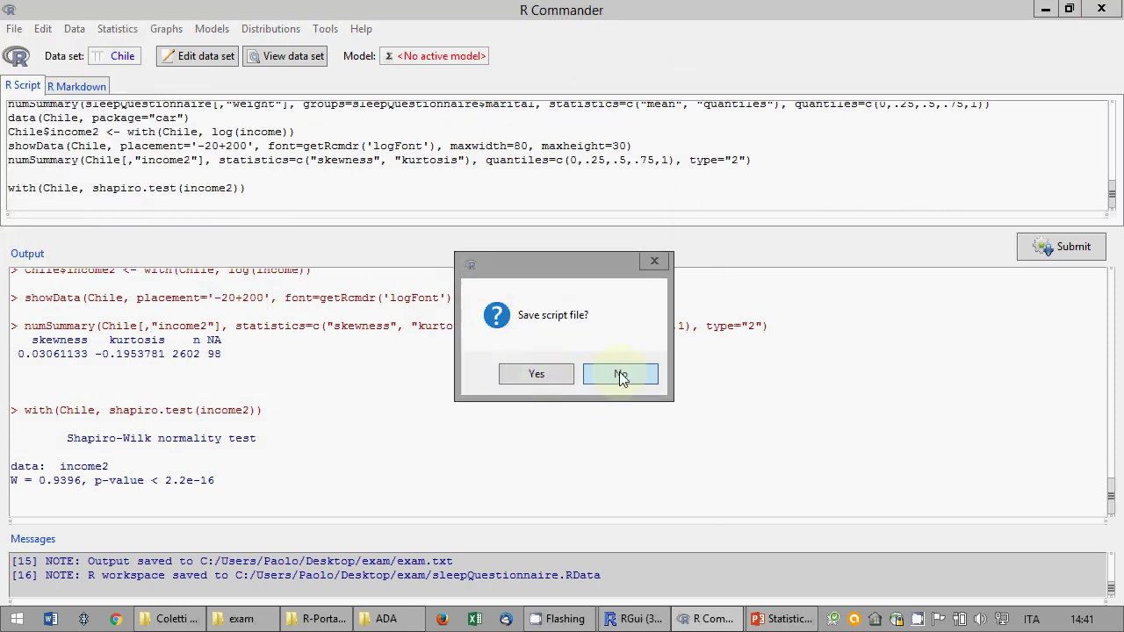
click(619, 372)
click(620, 372)
click(620, 373)
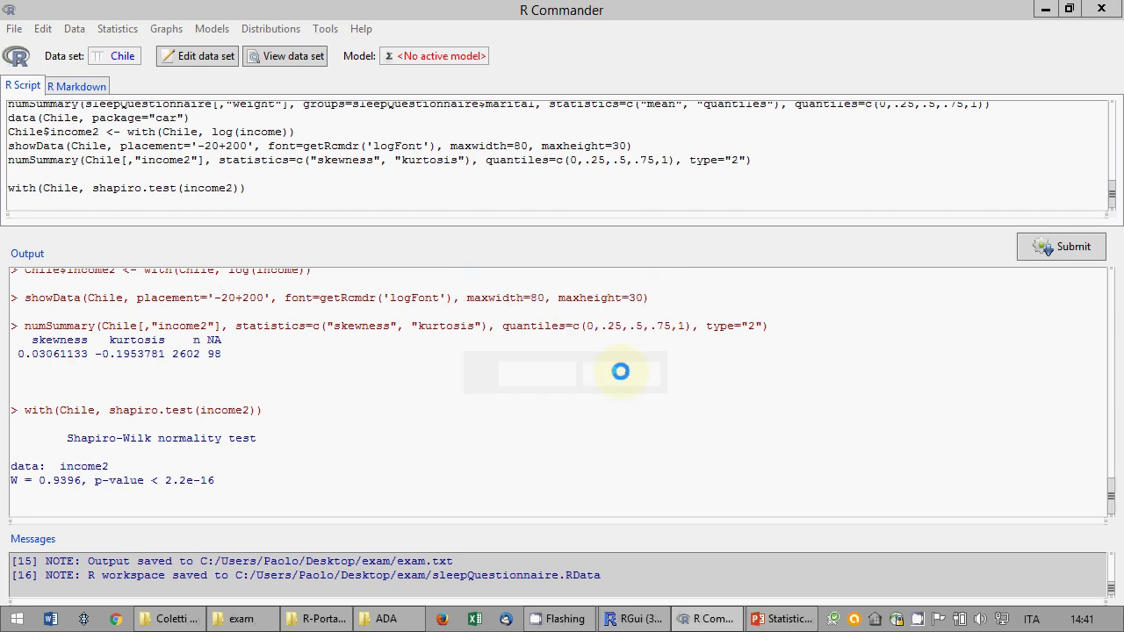
- Close the PowerPoint presentation and the ADA and R-Portable folder windows, leaving the exam folder open
key(alt+F4)
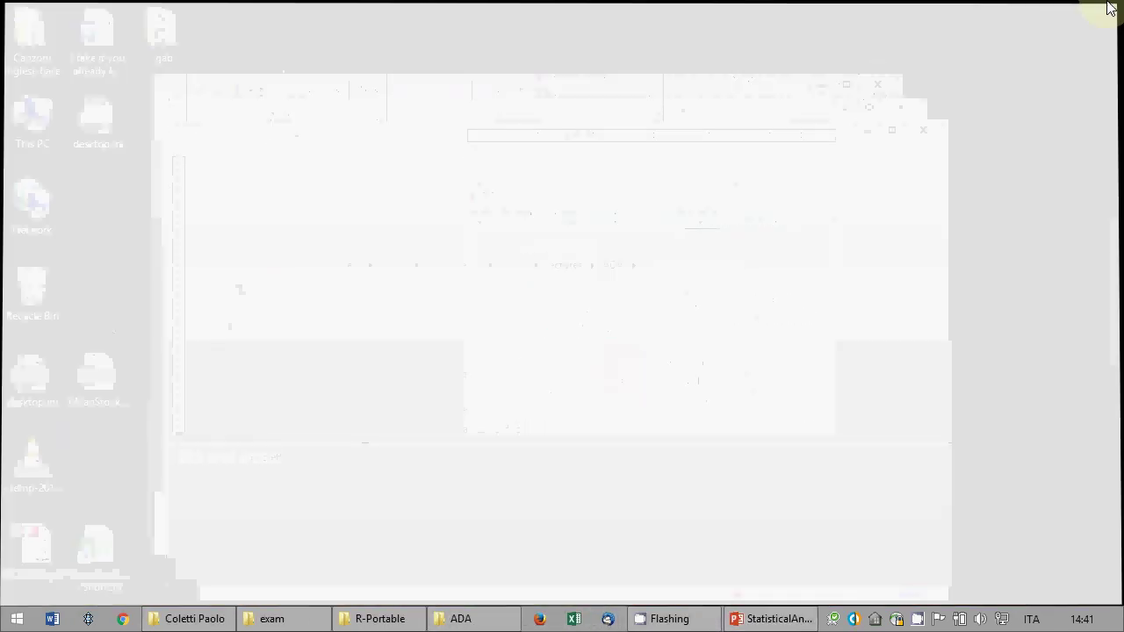
click(924, 132)
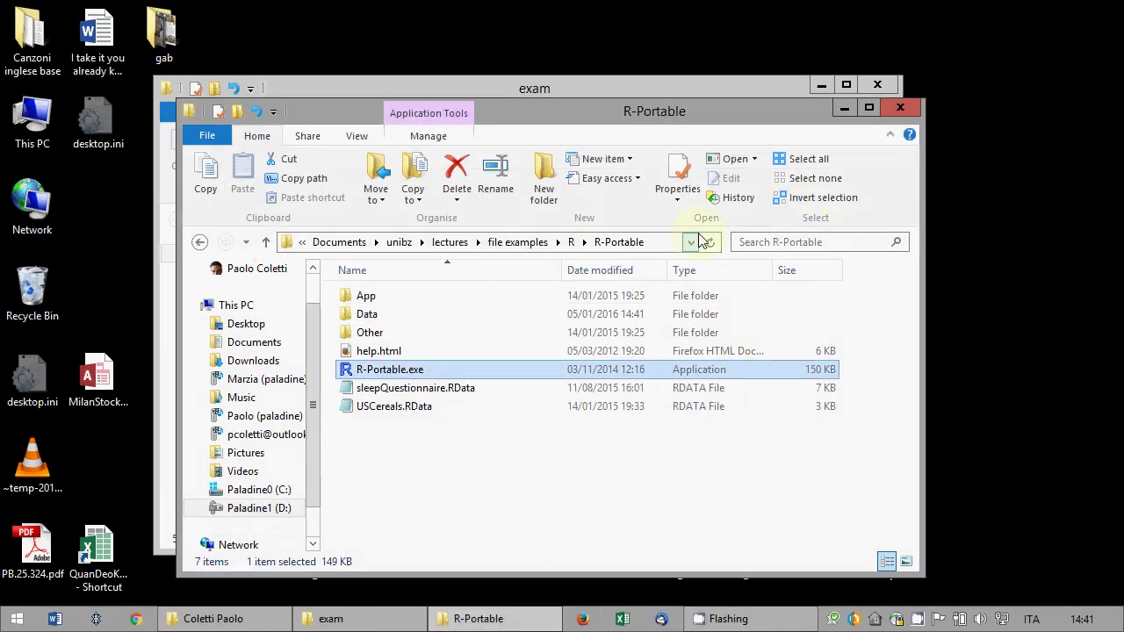
key(alt+F4)
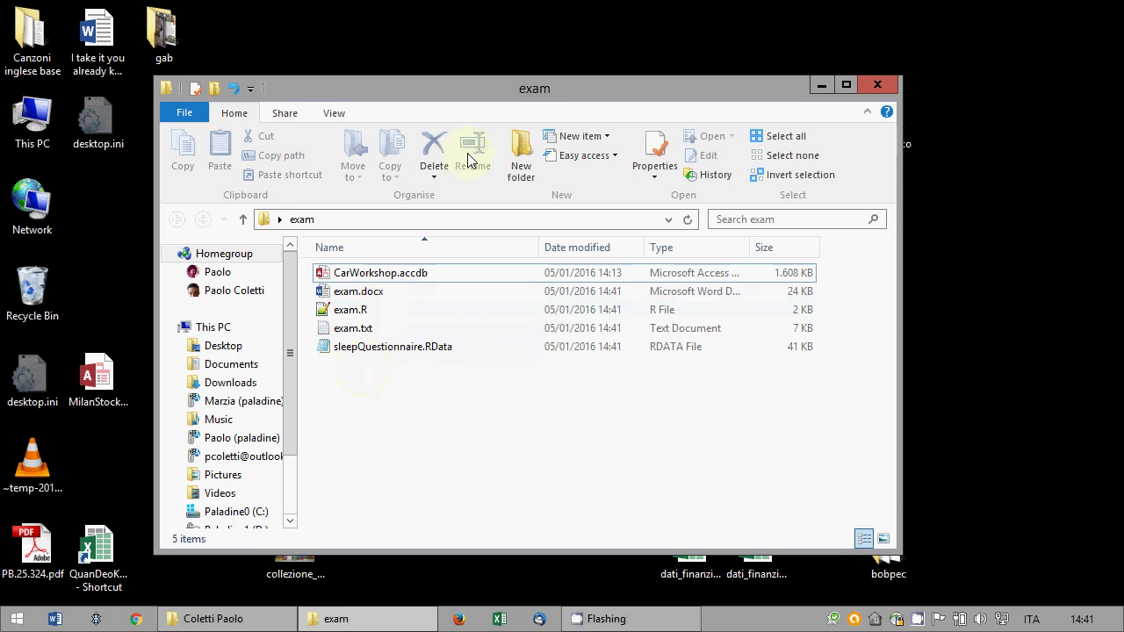
- Copy all five files from the exam folder into the student's network exam folder, replacing the files that already exist there
click(212, 619)
drag(497, 110, 786, 54)
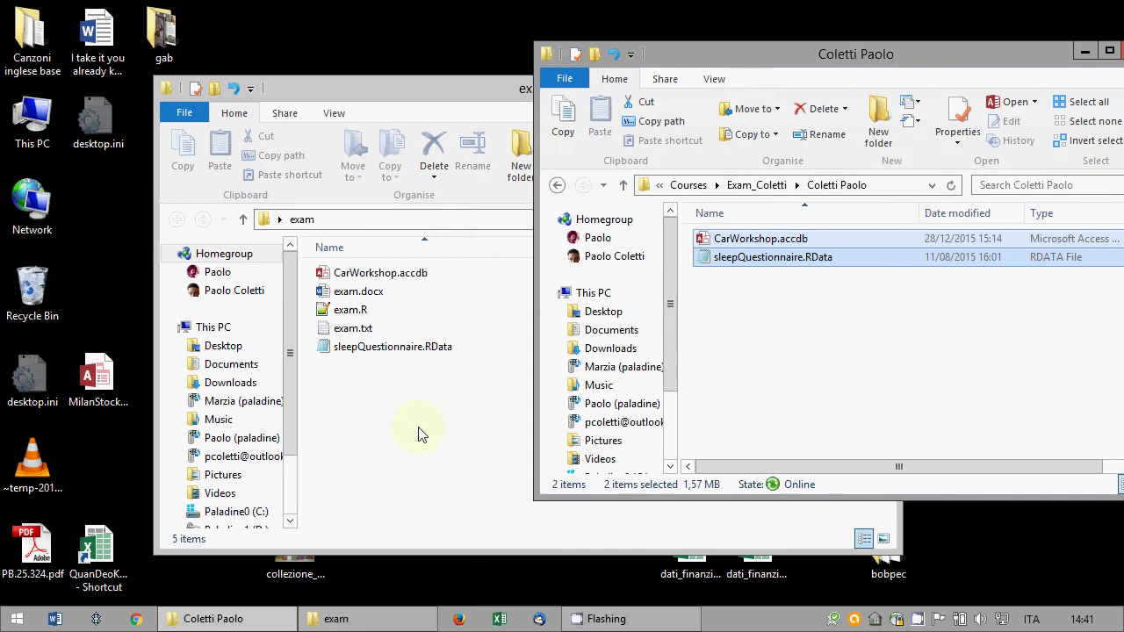
drag(435, 413, 372, 348)
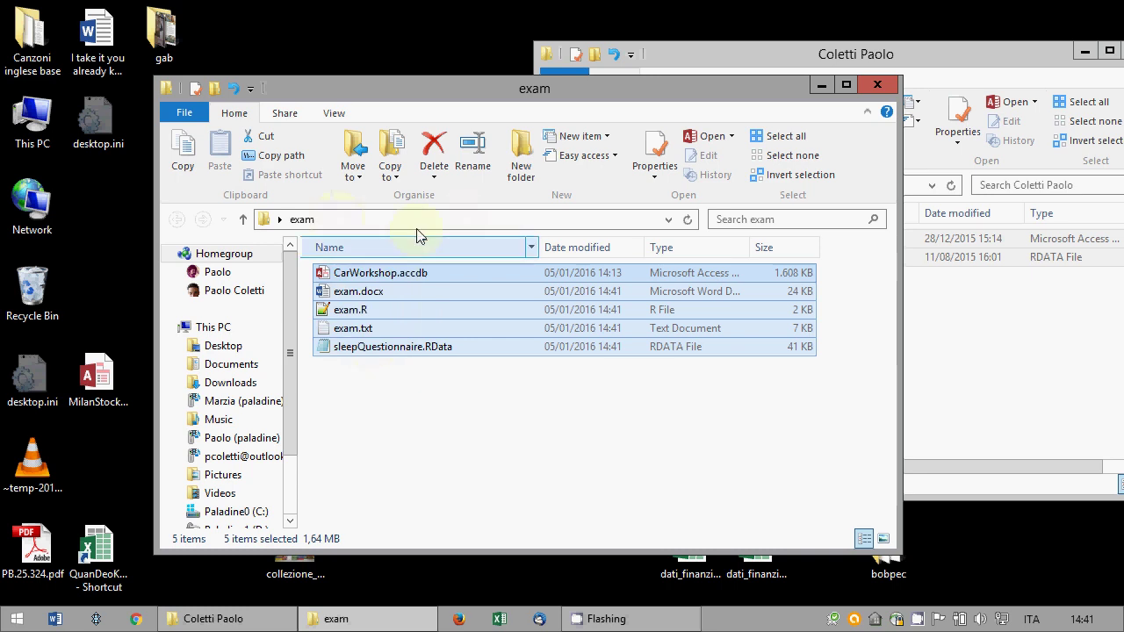
drag(308, 86, 215, 82)
drag(264, 298, 958, 356)
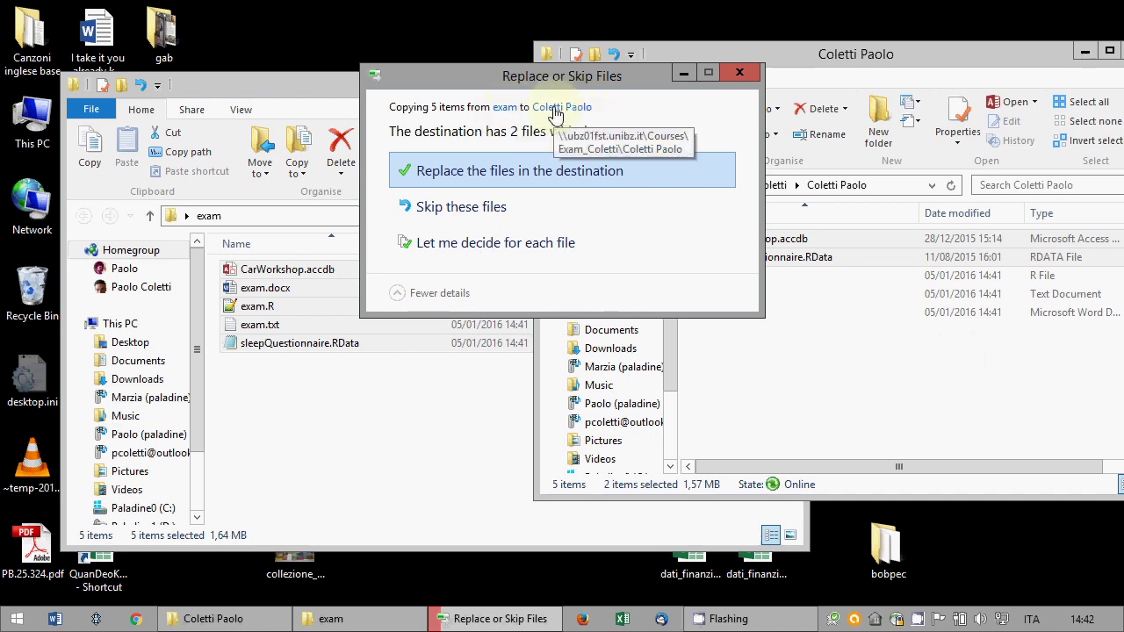
click(525, 173)
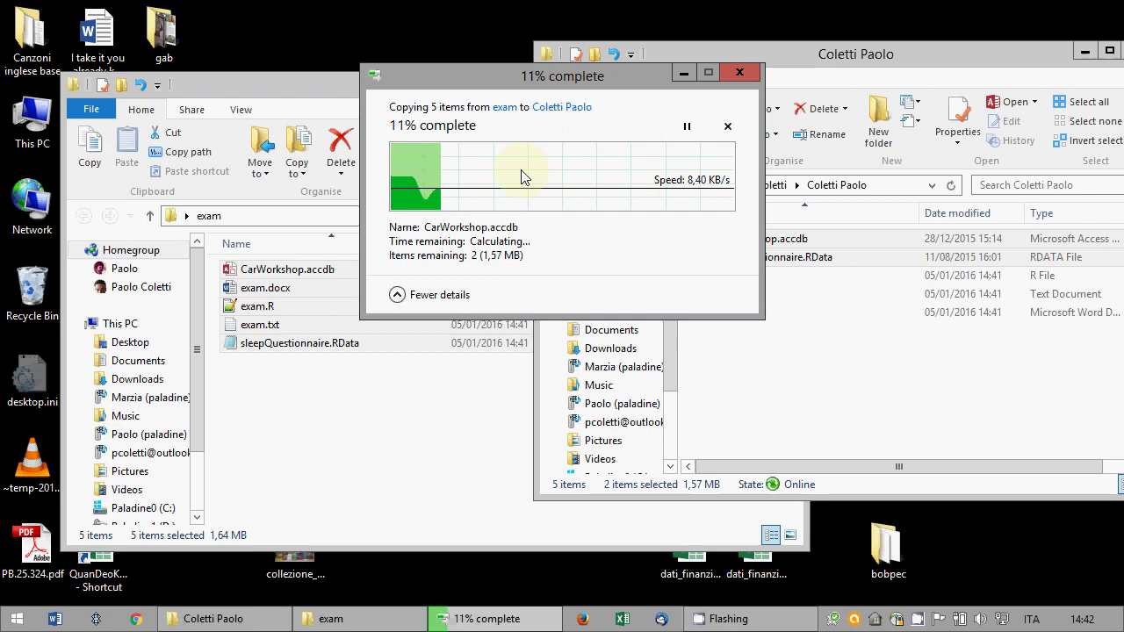